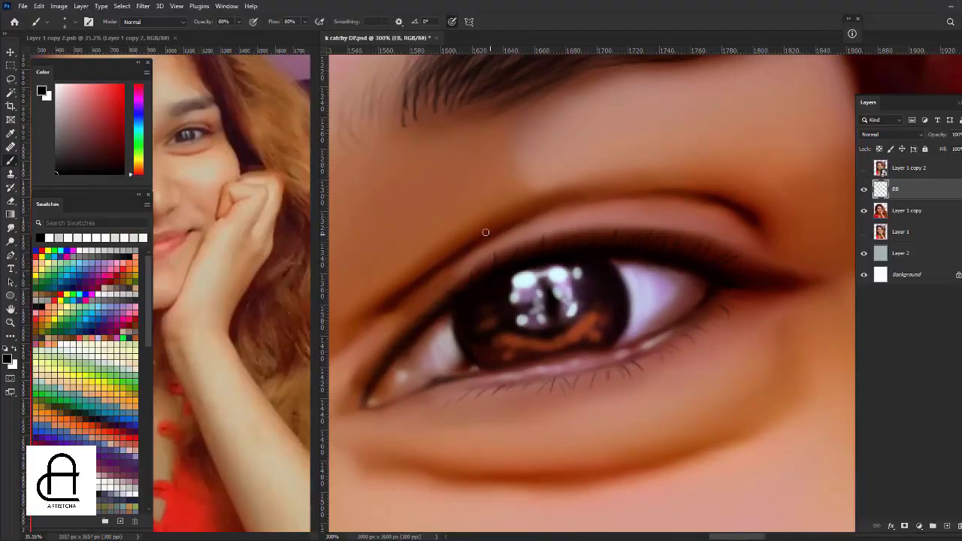
Add a new empty layer above EB and name it H.
key(ctrl+minus)
key(ctrl+minus)
key(ctrl+minus)
key(ctrl+minus)
key(ctrl+minus)
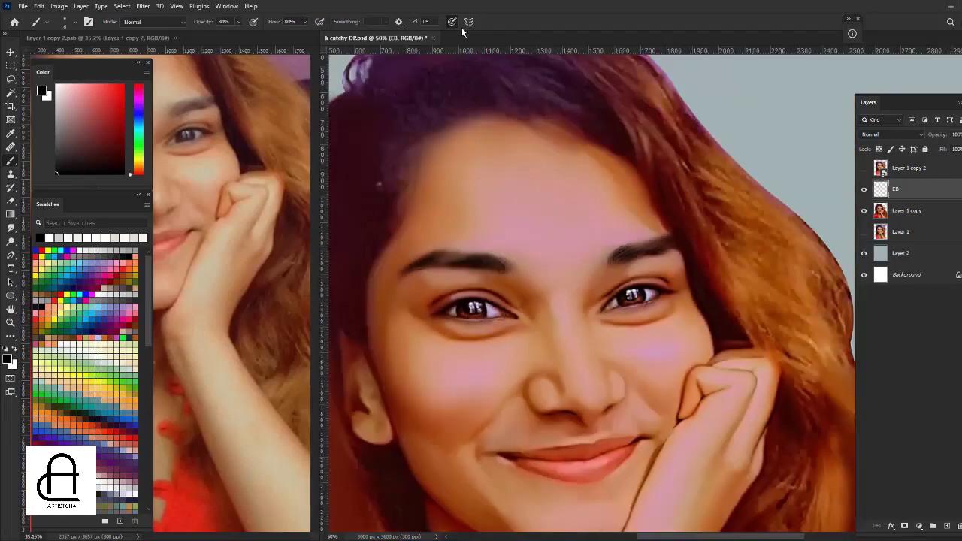
key(v)
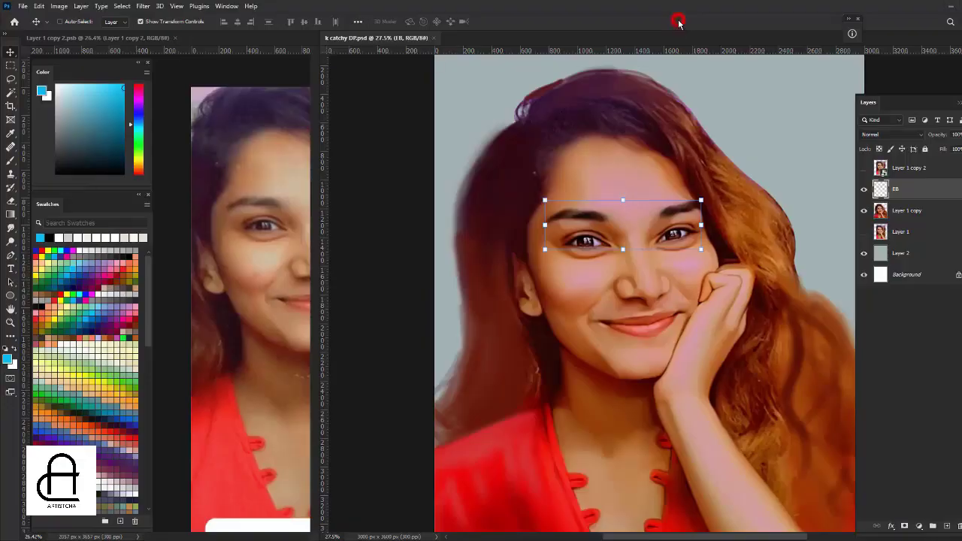
click(947, 527)
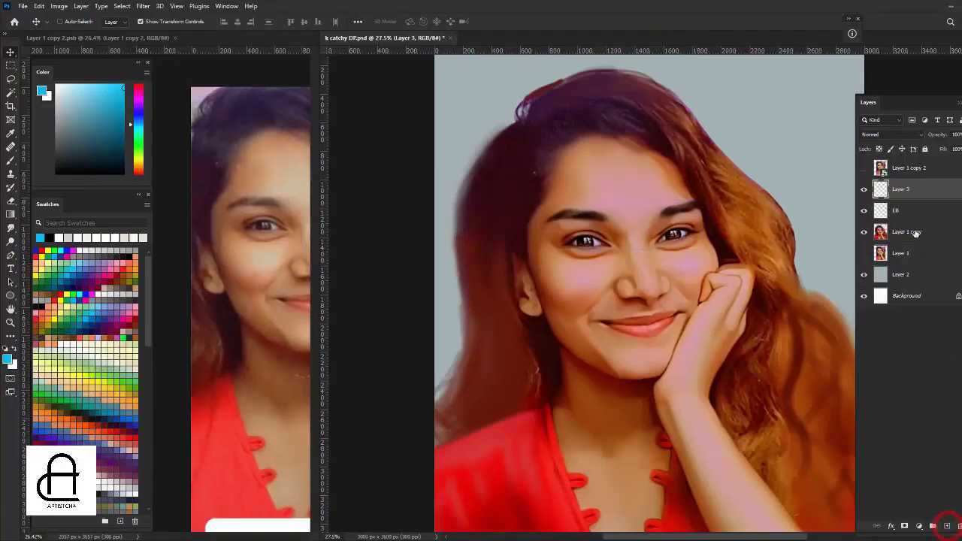
double_click(899, 190)
text(H)
key(Return)
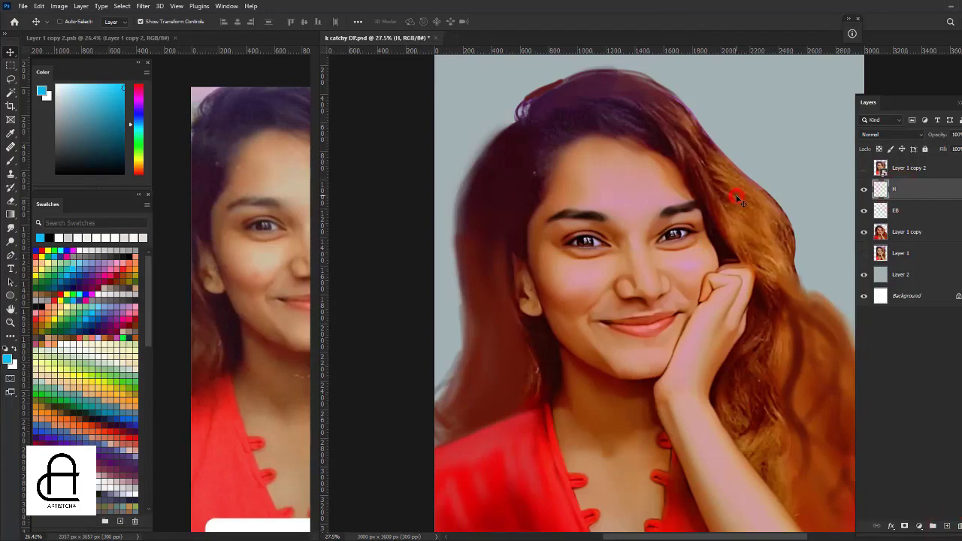
Switch to the Brush tool and choose a thin brush preset for hair strands.
key(b)
right_click(635, 178)
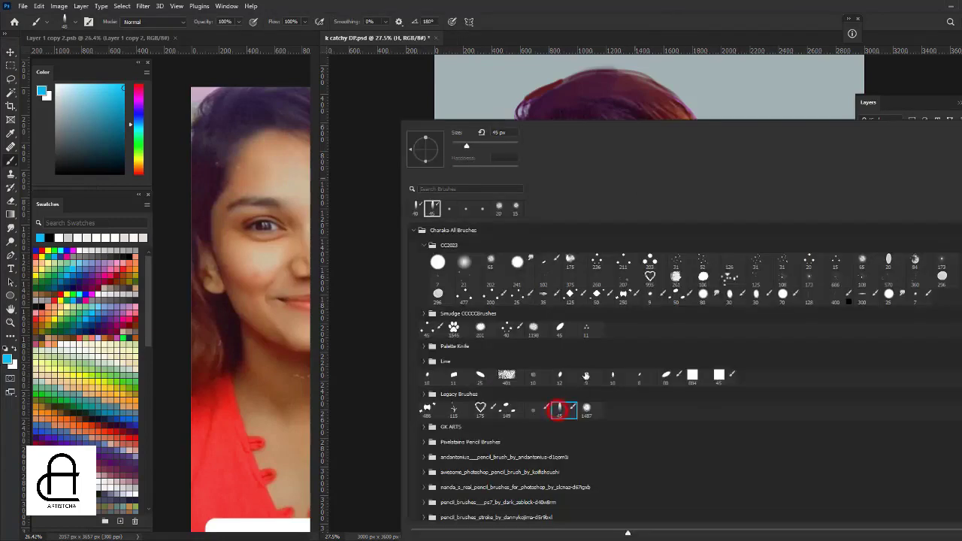
click(565, 409)
click(655, 28)
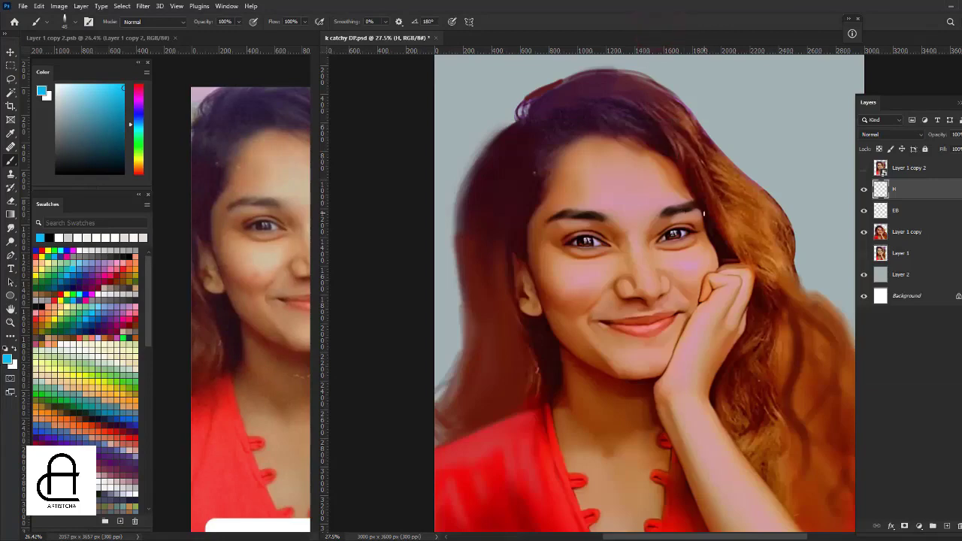
scroll(711, 232, up, 4)
Bring the hair beside the hand into view and paint the first few thin blue strands.
drag(712, 231, 635, 173)
drag(723, 262, 633, 221)
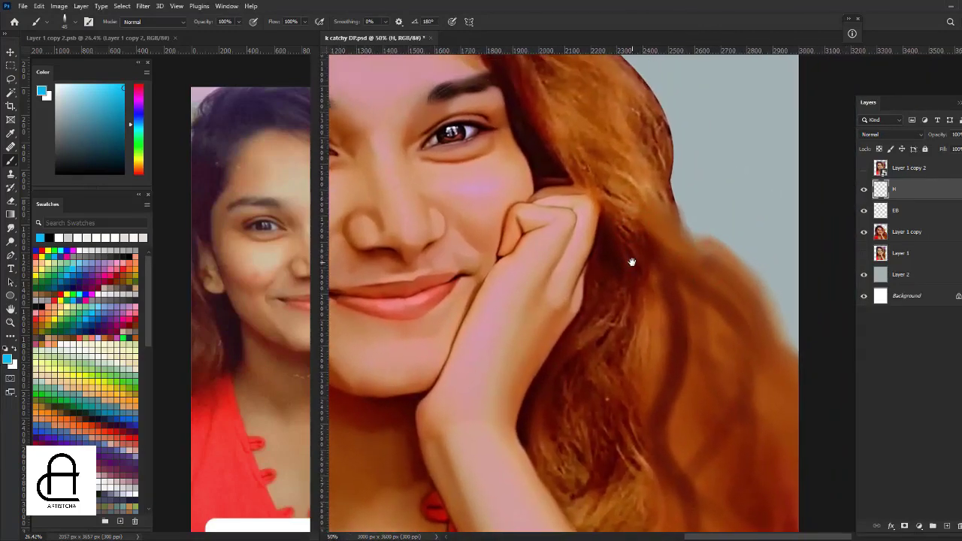
scroll(631, 262, up, 2)
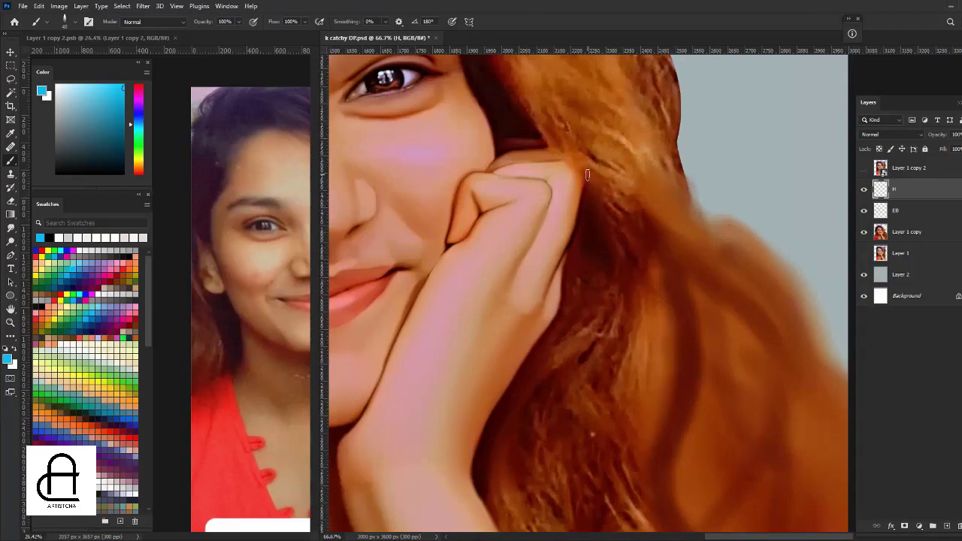
drag(587, 175, 630, 284)
drag(591, 168, 680, 296)
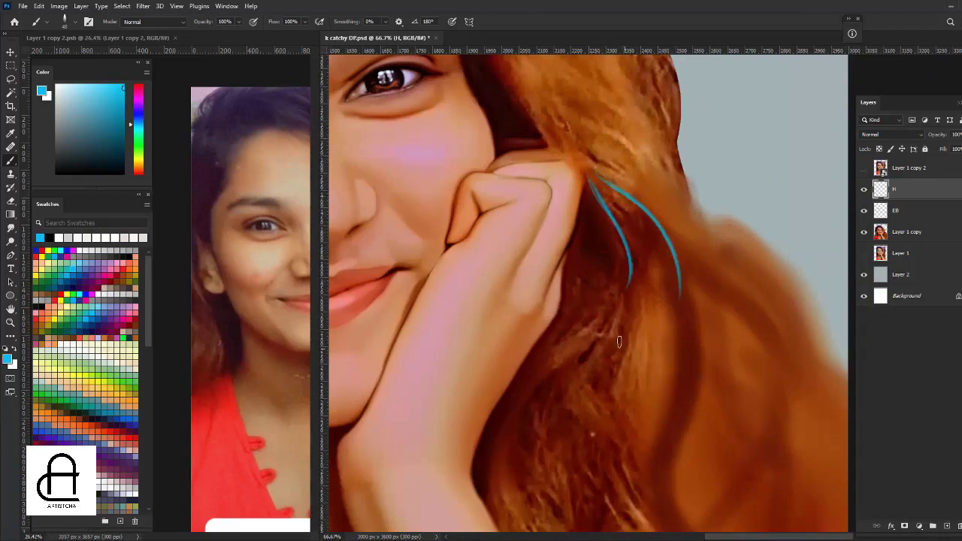
mouse_move(601, 181)
mouse_down()
mouse_move(634, 270)
mouse_move(650, 259)
mouse_move(632, 267)
mouse_move(642, 221)
mouse_up()
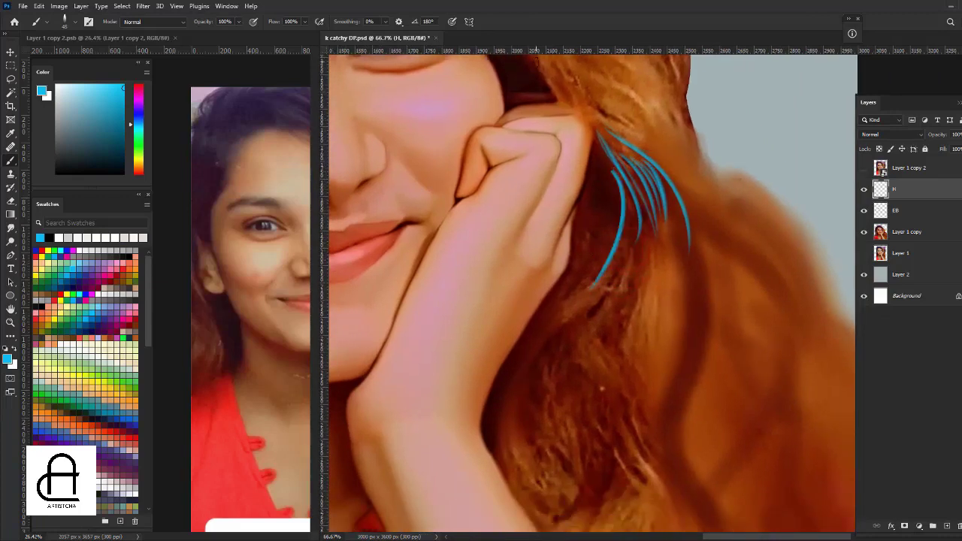
Add blue strands curving down-left and extending further down the hair beside the hand.
drag(617, 183, 574, 300)
drag(622, 216, 601, 298)
drag(639, 238, 605, 301)
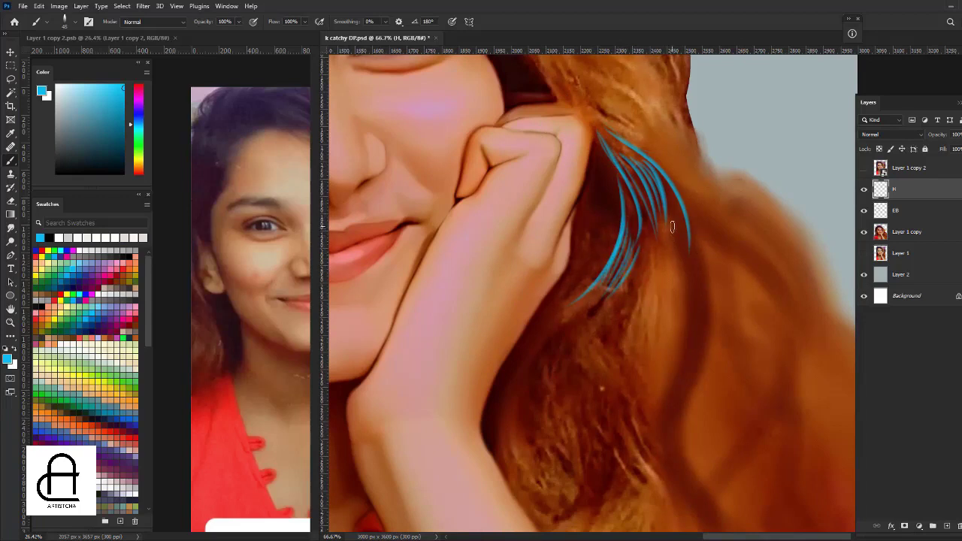
drag(672, 227, 667, 368)
mouse_move(570, 314)
mouse_down()
mouse_move(505, 413)
mouse_move(530, 487)
mouse_up()
Paint and thicken blue strands curving down through the middle and lower hair.
drag(505, 415, 535, 511)
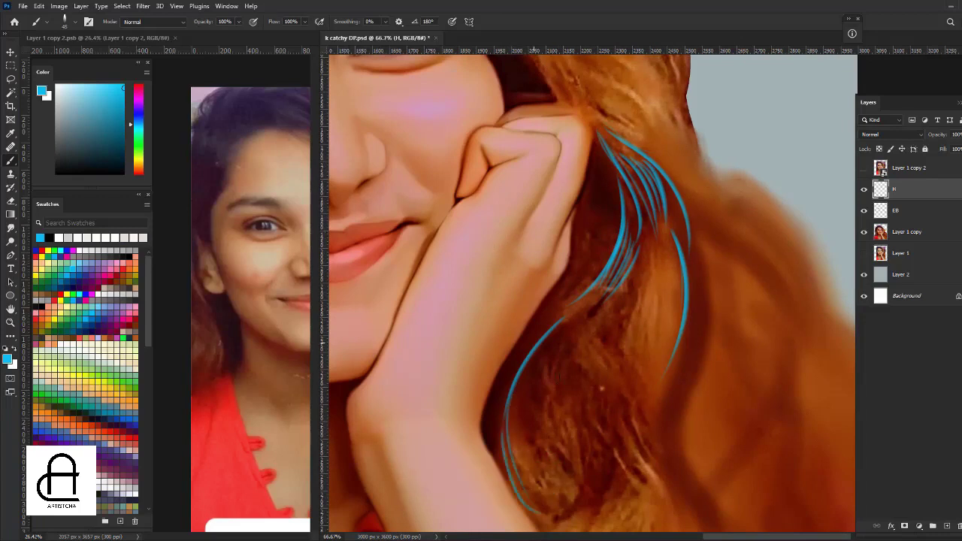
mouse_move(561, 333)
mouse_down()
mouse_move(526, 410)
mouse_move(535, 420)
mouse_up()
mouse_move(568, 353)
mouse_down()
mouse_move(544, 428)
mouse_move(553, 449)
mouse_up()
drag(574, 372, 563, 456)
mouse_move(521, 398)
mouse_down()
mouse_move(534, 480)
mouse_move(571, 514)
mouse_up()
Add blue strands to the right wave of hair, undoing one stray lower stroke.
drag(667, 239, 680, 304)
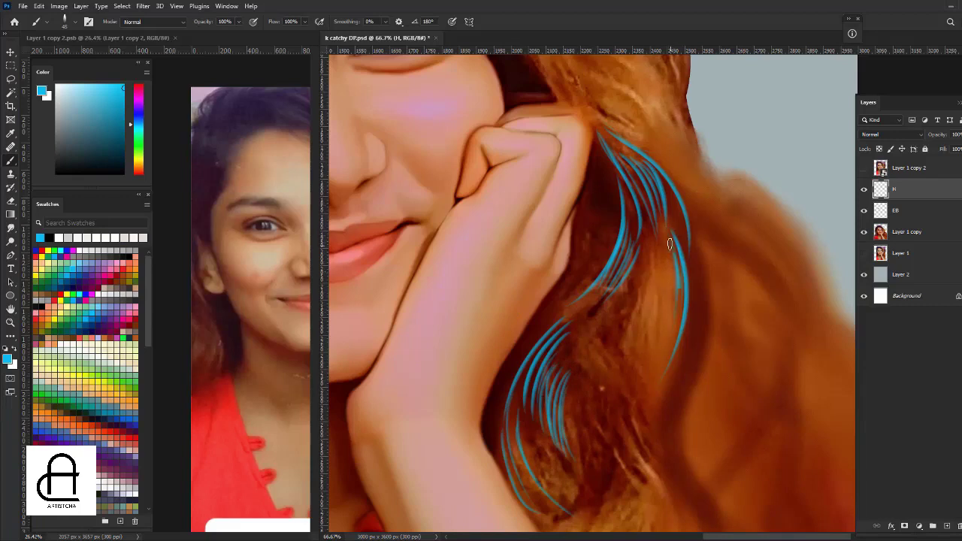
mouse_move(672, 259)
mouse_down()
mouse_move(678, 328)
mouse_move(664, 345)
mouse_up()
mouse_move(666, 267)
mouse_down()
mouse_move(653, 332)
mouse_move(657, 305)
mouse_up()
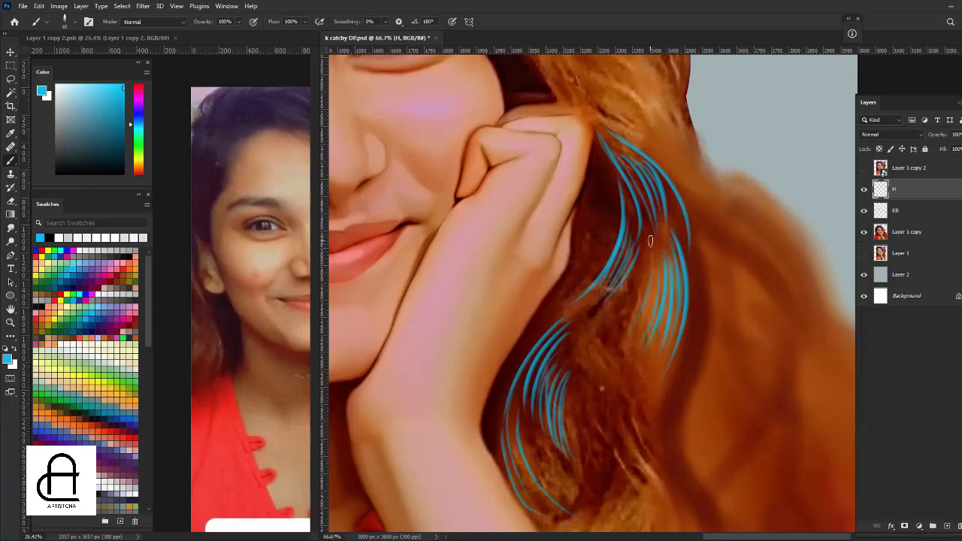
drag(650, 240, 620, 331)
drag(635, 293, 608, 409)
key(ctrl+z)
Fill the middle wave with blue strands, ending with one long strand downward.
drag(620, 333, 607, 414)
drag(614, 317, 601, 411)
drag(601, 324, 583, 406)
drag(586, 325, 571, 402)
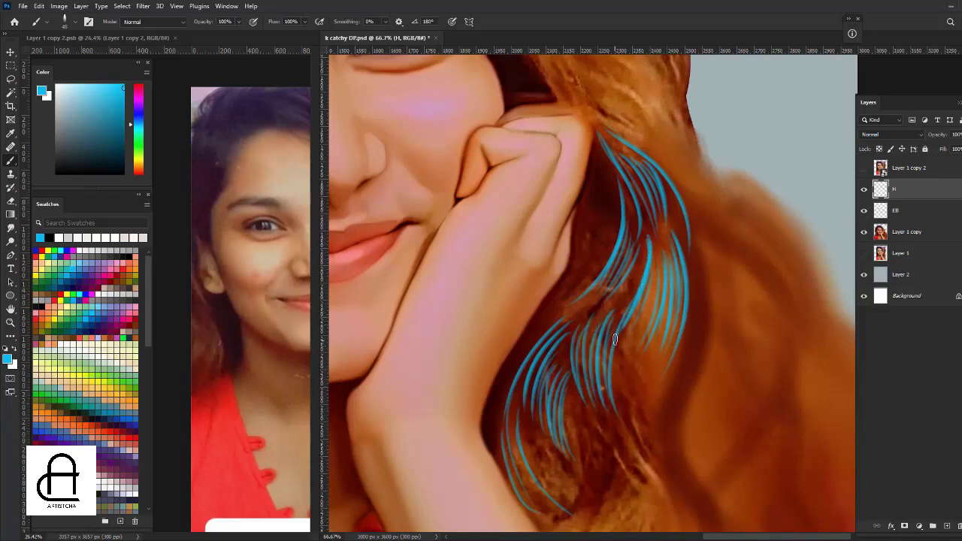
drag(615, 342, 657, 510)
Bring the hair above the hand into view and paint a long blue strand near its edge.
scroll(535, 194, down, 5)
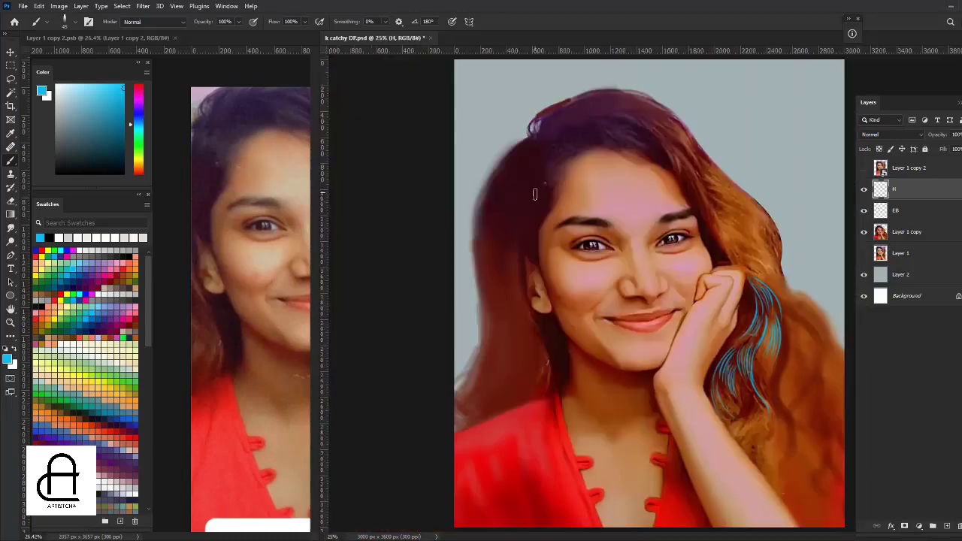
scroll(654, 225, up, 4)
drag(654, 224, 633, 180)
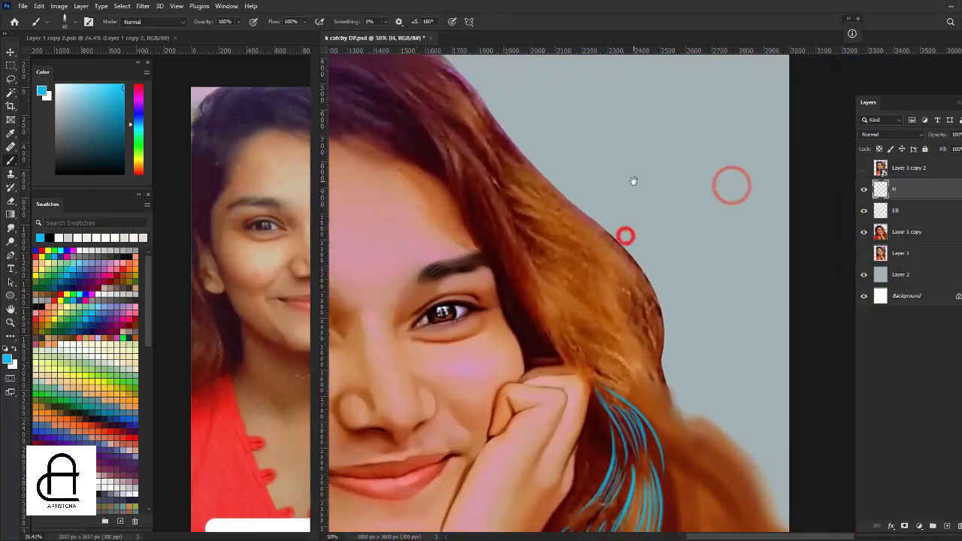
scroll(633, 181, up, 1)
drag(575, 249, 547, 251)
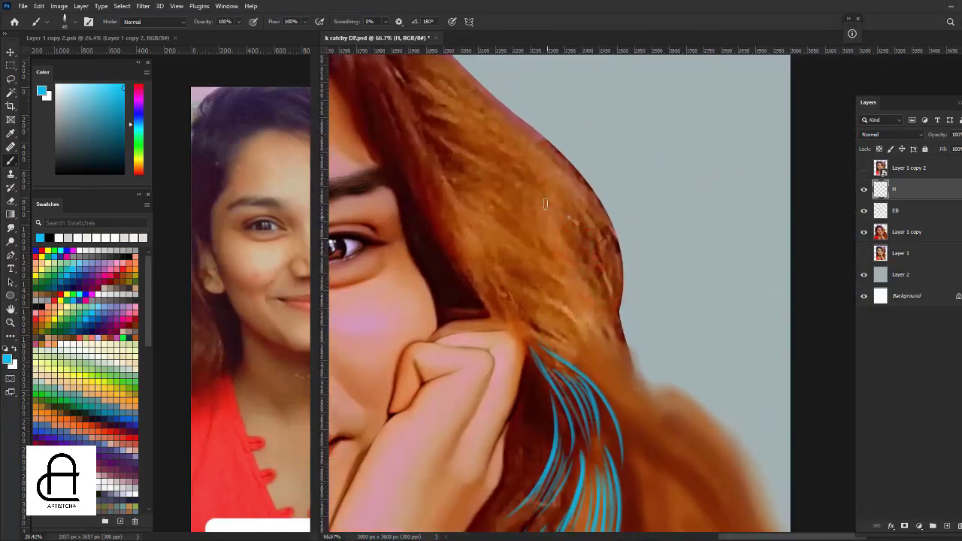
drag(542, 185, 610, 331)
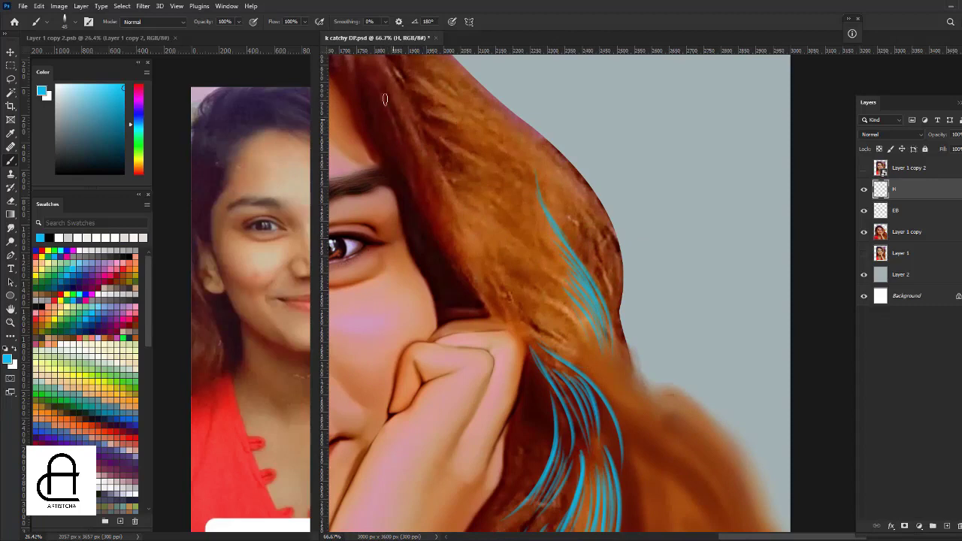
Paint several blue strands in the hair beside the eye, running diagonally downward.
drag(384, 99, 451, 259)
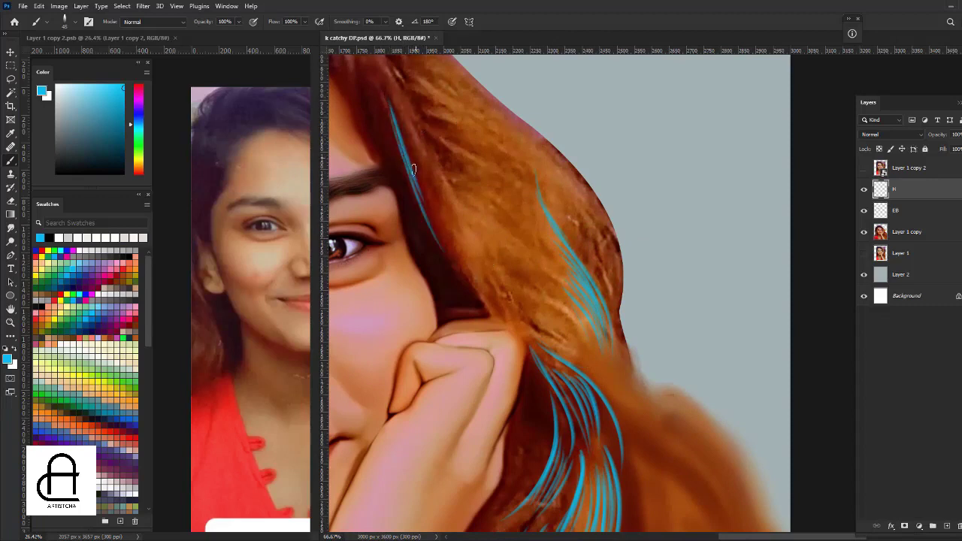
drag(387, 101, 481, 308)
drag(435, 202, 476, 285)
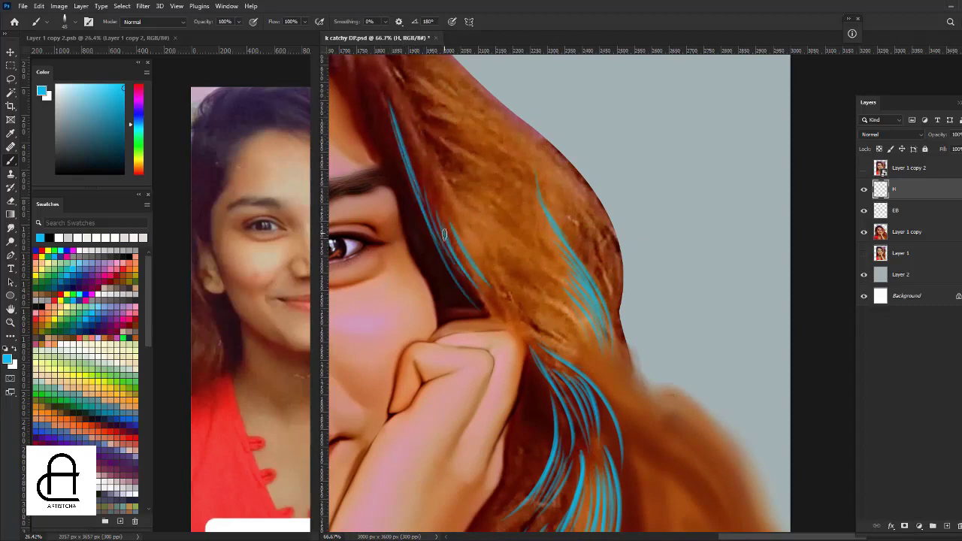
drag(419, 125, 455, 264)
drag(449, 169, 558, 287)
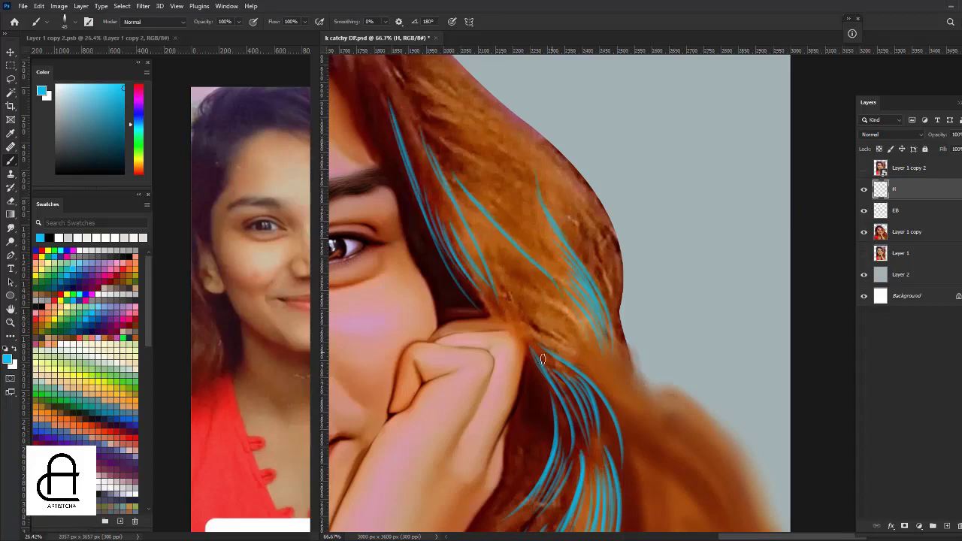
Cluster diagonal blue strands above the hand, curving down toward it.
drag(496, 246, 551, 300)
drag(511, 274, 544, 314)
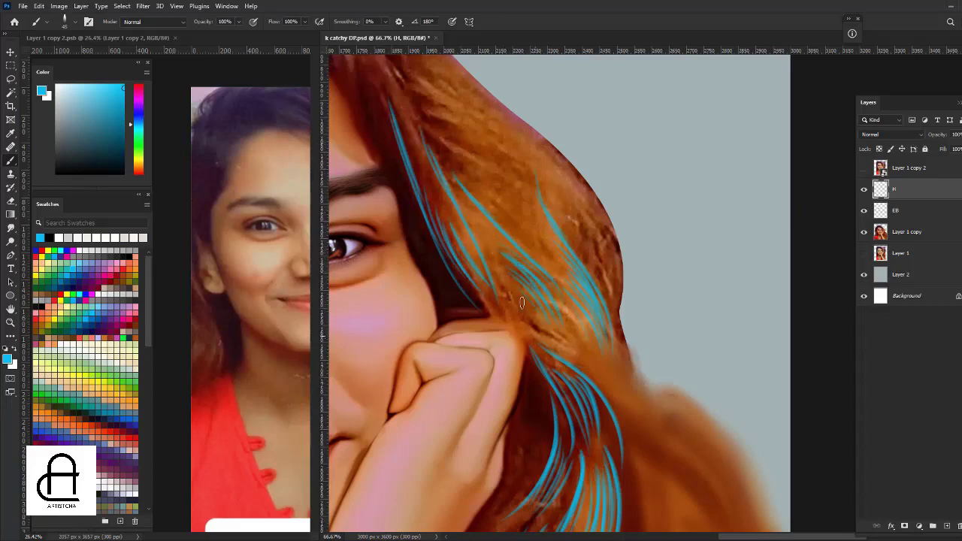
drag(492, 266, 584, 376)
drag(490, 267, 601, 394)
drag(601, 350, 617, 407)
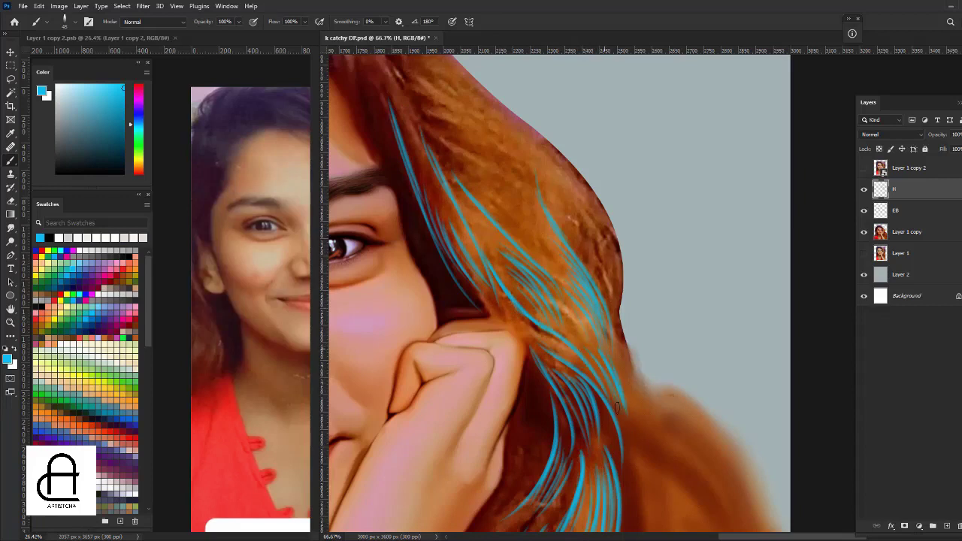
Add blue strands along the upper-right outer edge of the hair.
drag(632, 370, 620, 333)
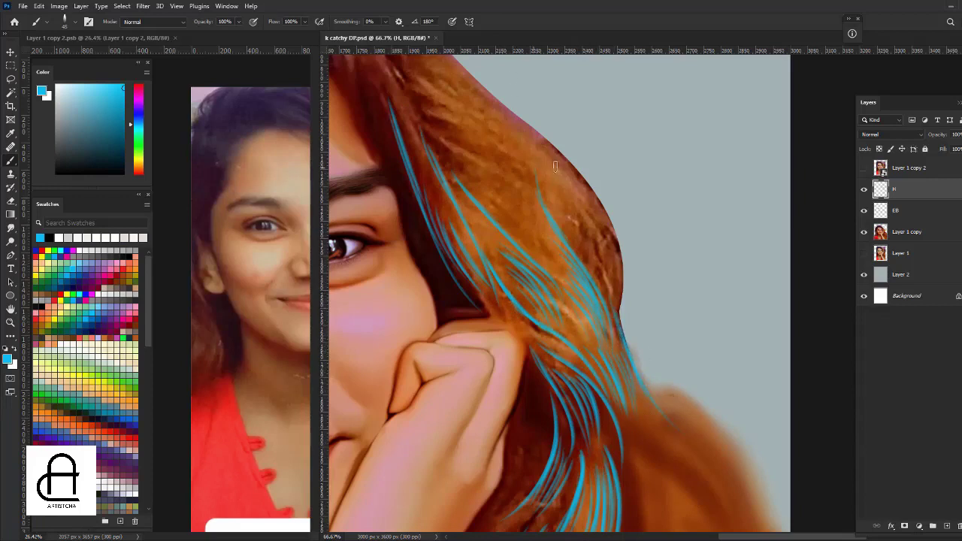
mouse_move(553, 151)
mouse_down()
mouse_move(617, 242)
mouse_move(616, 275)
mouse_up()
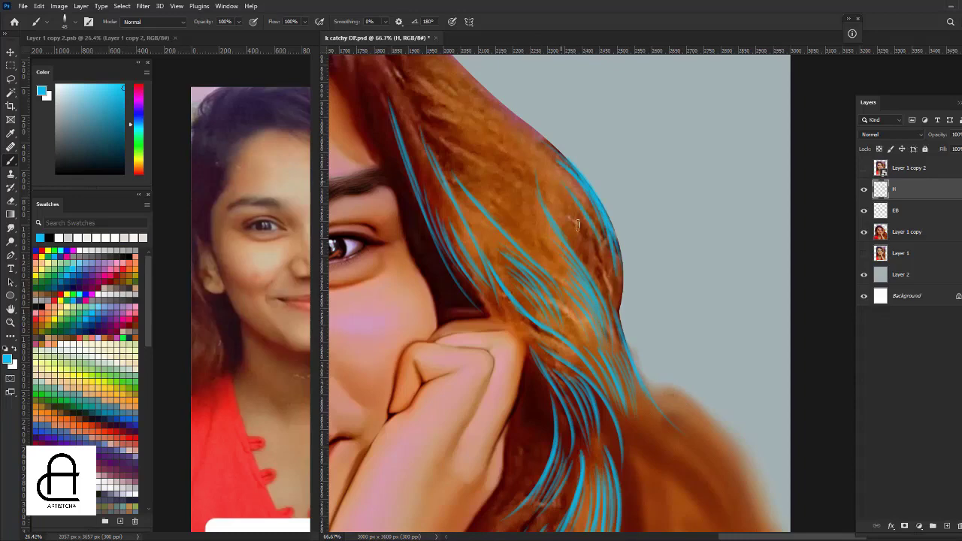
mouse_move(560, 196)
mouse_down()
mouse_move(603, 297)
mouse_move(603, 270)
mouse_move(605, 297)
mouse_up()
mouse_move(590, 255)
mouse_down()
mouse_move(618, 302)
mouse_move(571, 208)
mouse_up()
Paint short blue strands curving down-left over the lower hair beside the arm, redoing one overlong stroke.
mouse_move(515, 375)
mouse_down()
mouse_move(503, 278)
mouse_move(423, 203)
mouse_move(528, 258)
mouse_move(567, 253)
mouse_move(598, 320)
mouse_move(529, 388)
mouse_up()
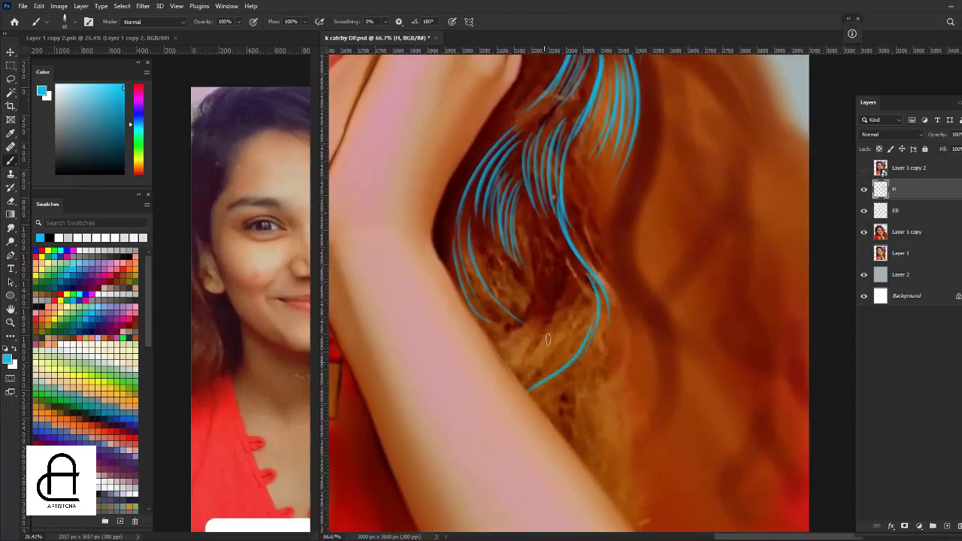
drag(563, 259, 493, 346)
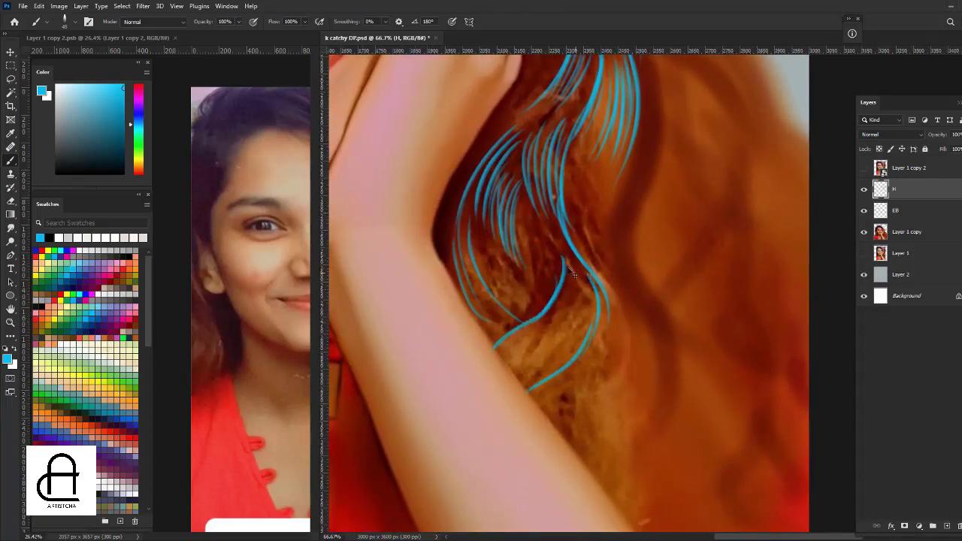
key(ctrl+z)
drag(548, 224, 565, 353)
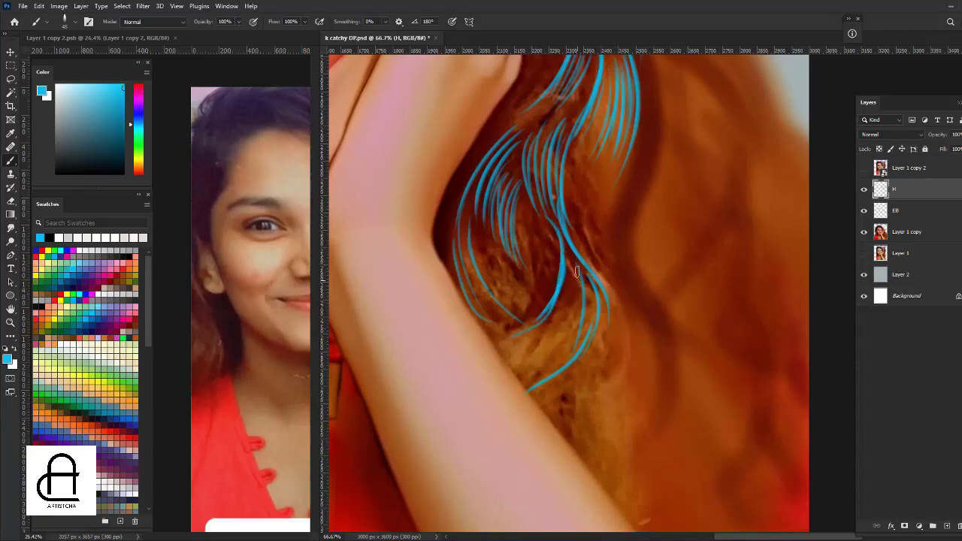
mouse_move(586, 269)
mouse_down()
mouse_move(525, 346)
mouse_move(538, 338)
mouse_move(547, 301)
mouse_move(530, 350)
mouse_up()
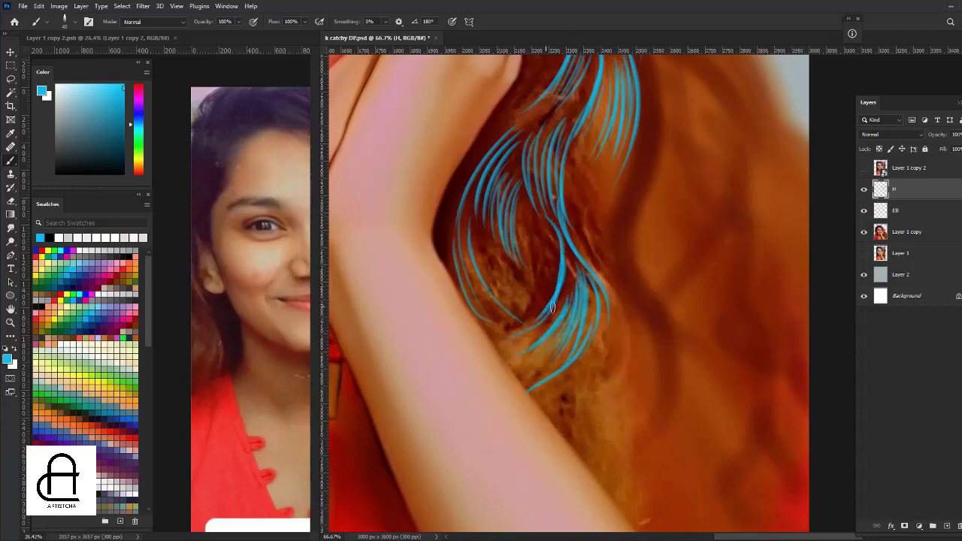
drag(553, 309, 513, 345)
key(ctrl+minus)
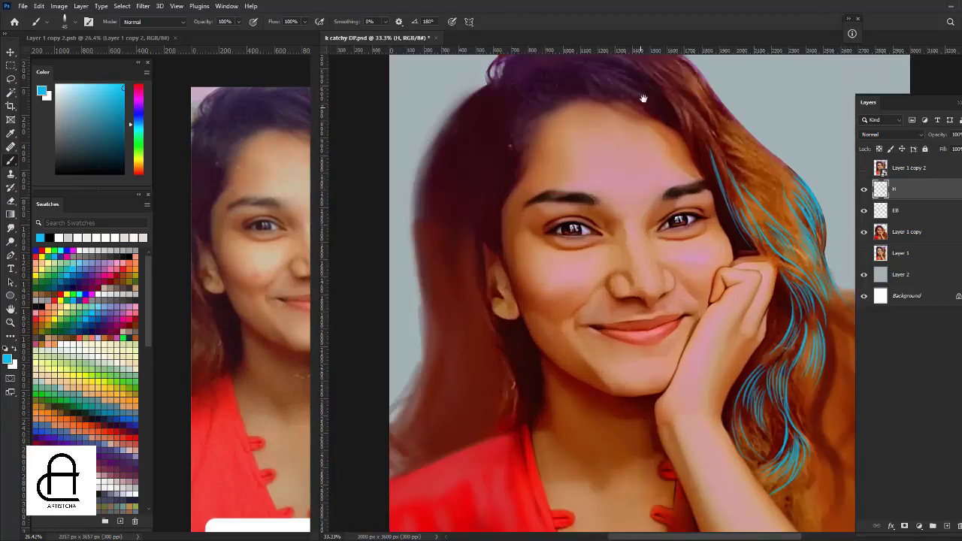
Zoom in on the right hair edge and paint blue strands over the orange hair.
ctrl+click(643, 99)
ctrl+click(575, 204)
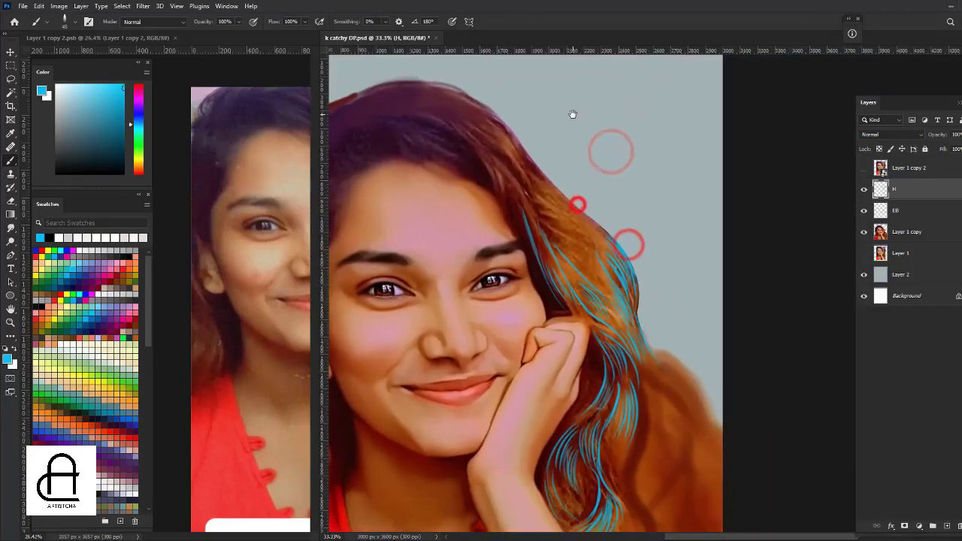
drag(582, 185, 622, 309)
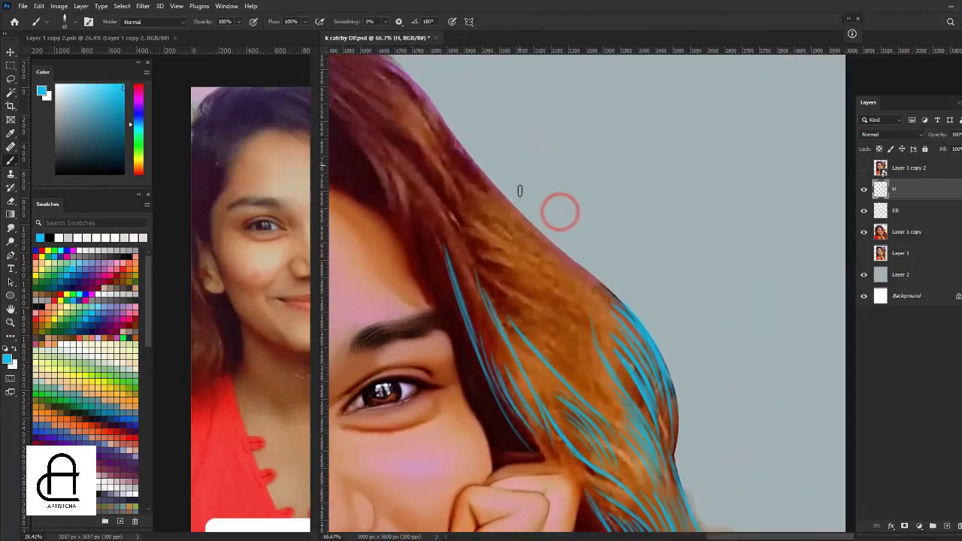
drag(458, 226, 536, 286)
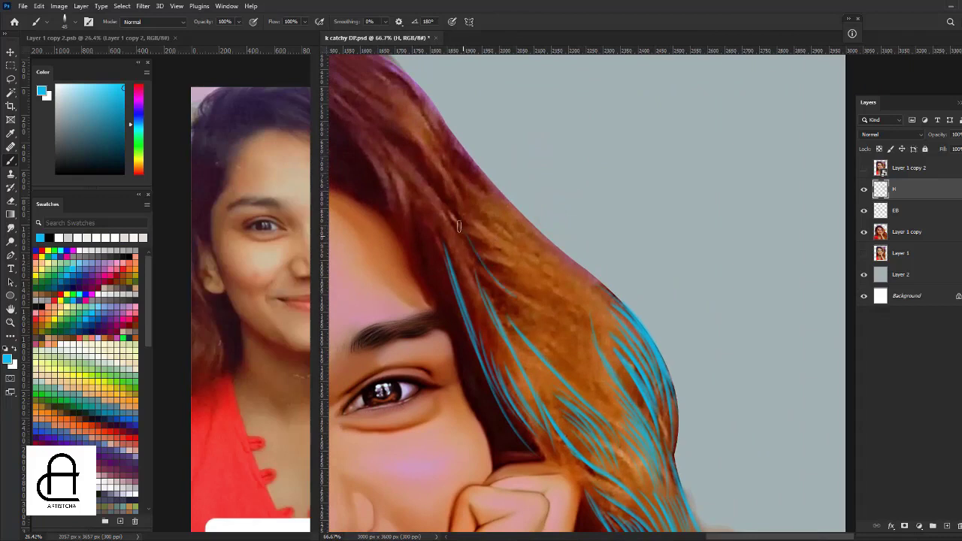
drag(463, 235, 586, 345)
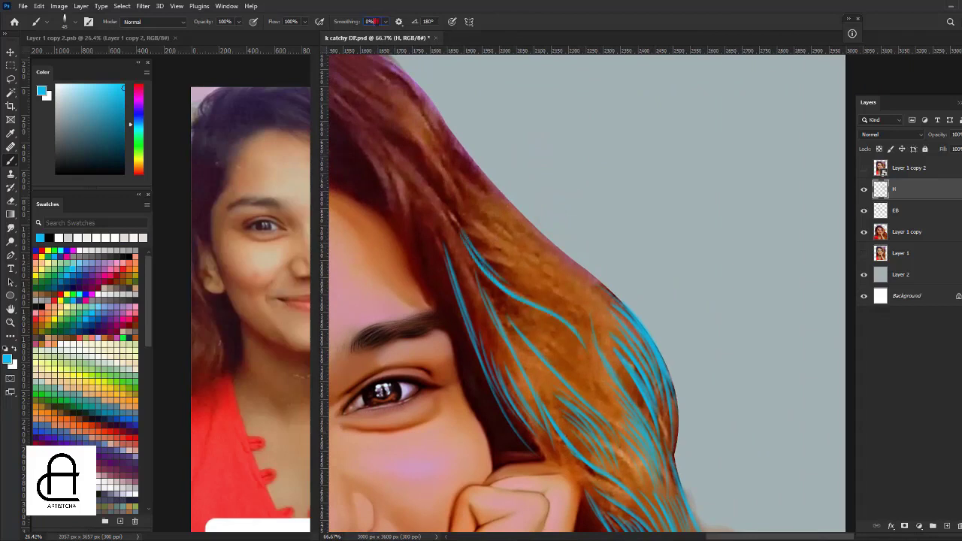
Set brush Smoothing to 20% and paint thin blue strands from the top of the right hair downward.
click(372, 21)
text(20)
drag(444, 182, 560, 277)
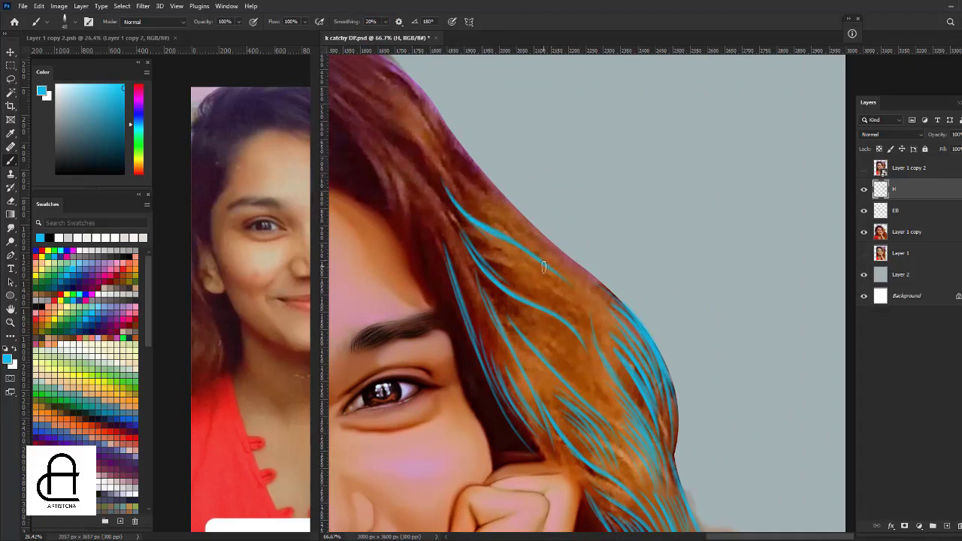
drag(502, 244, 562, 291)
mouse_move(509, 260)
mouse_down()
mouse_move(578, 317)
mouse_move(571, 311)
mouse_up()
drag(523, 288, 569, 323)
mouse_move(446, 139)
mouse_down()
mouse_move(496, 203)
mouse_move(553, 246)
mouse_up()
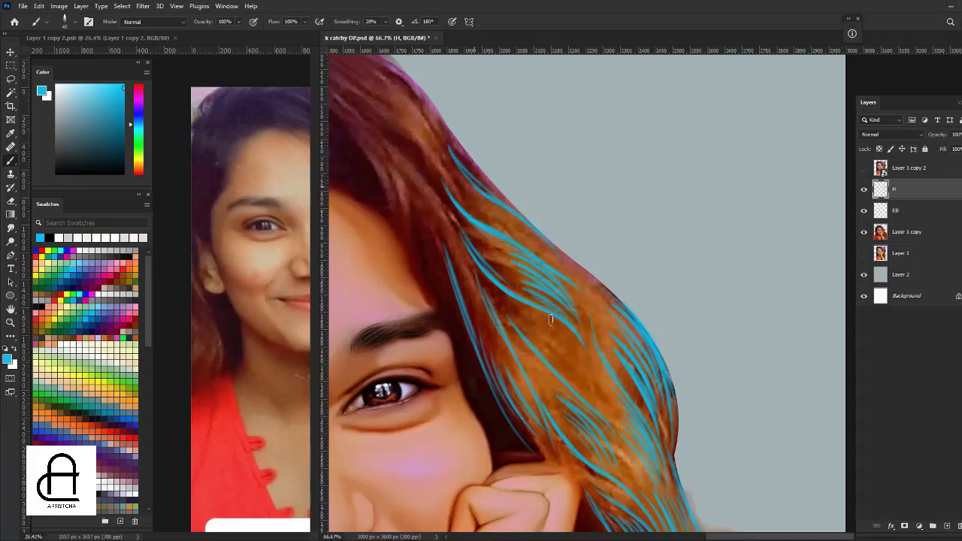
drag(431, 130, 496, 224)
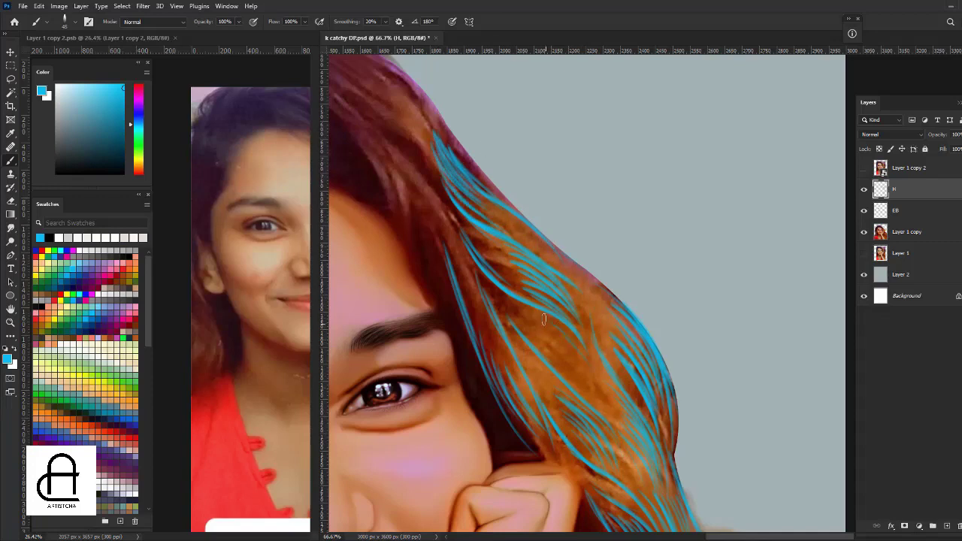
drag(541, 345, 585, 389)
Zoom in closely on the wavy strands below the hand and paint a thin strand down the wave.
key(ctrl+minus)
key(ctrl+minus)
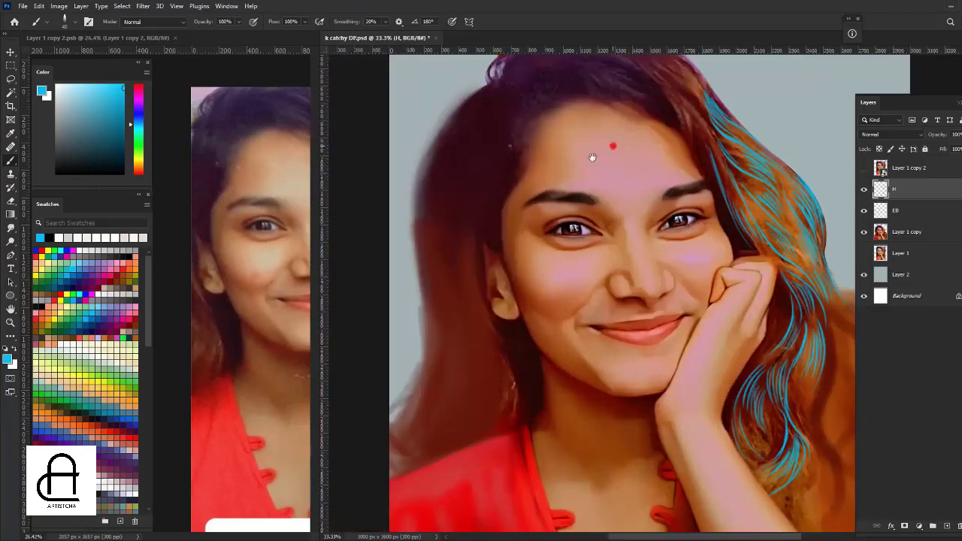
key(ctrl+plus)
drag(611, 143, 470, 90)
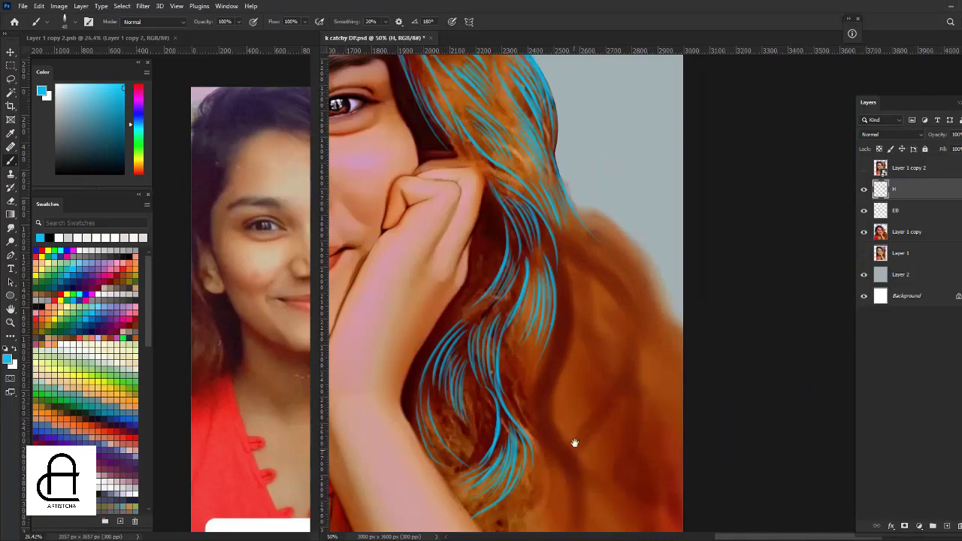
mouse_move(574, 443)
mouse_down()
mouse_move(537, 318)
mouse_move(518, 476)
mouse_up()
key(ctrl+plus)
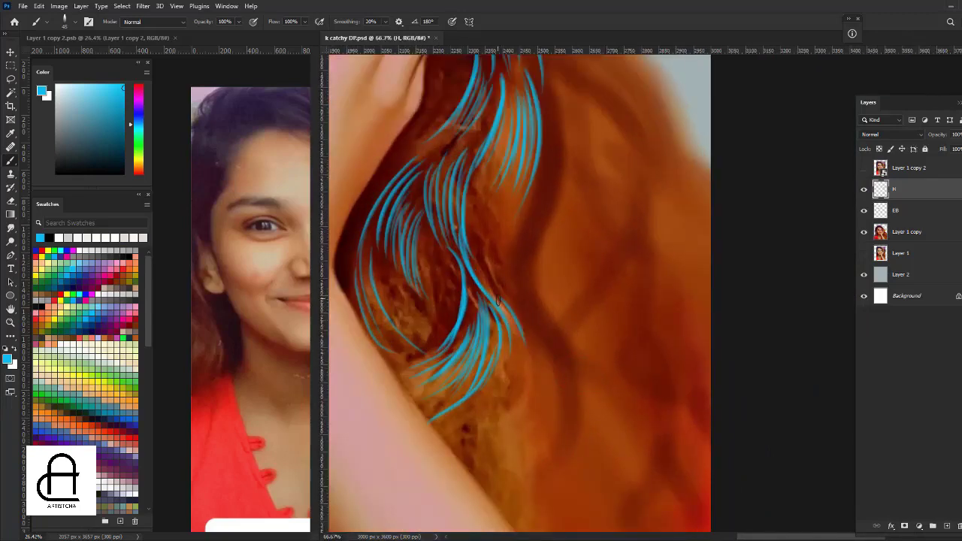
click(371, 20)
text(4)
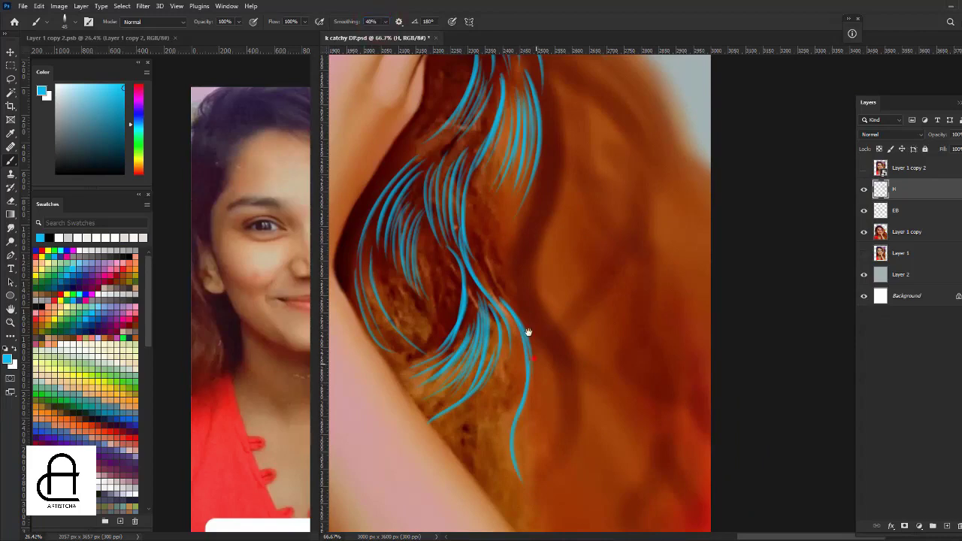
drag(528, 332, 419, 112)
key(ctrl+plus)
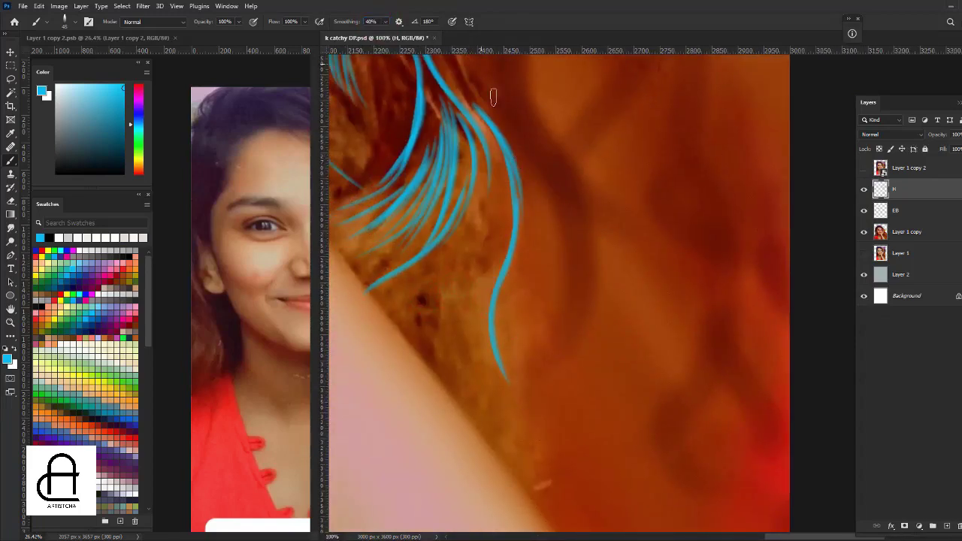
drag(496, 248, 486, 335)
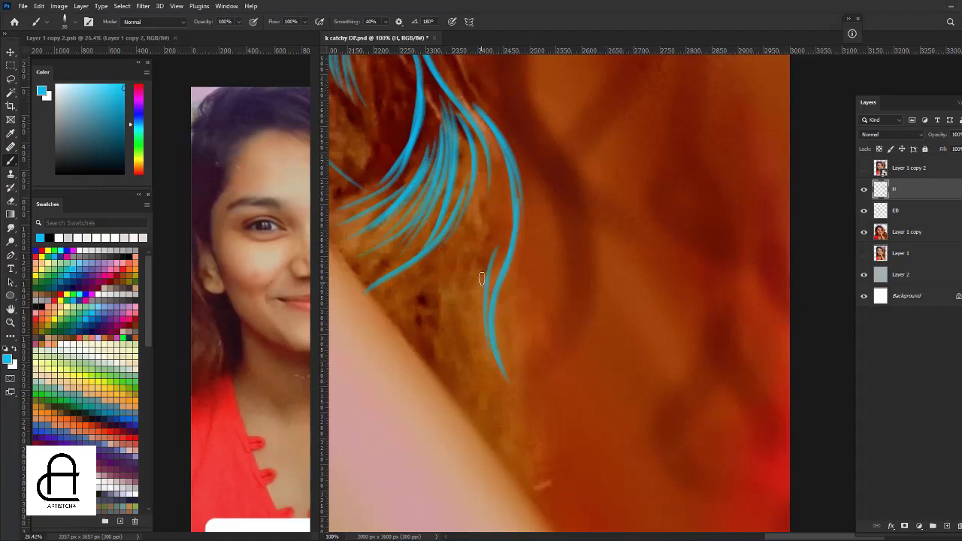
Set brush Smoothing to 10% and add strands left of the group and at the bottom of the lock.
click(370, 21)
text(10)
key(Return)
drag(483, 254, 480, 376)
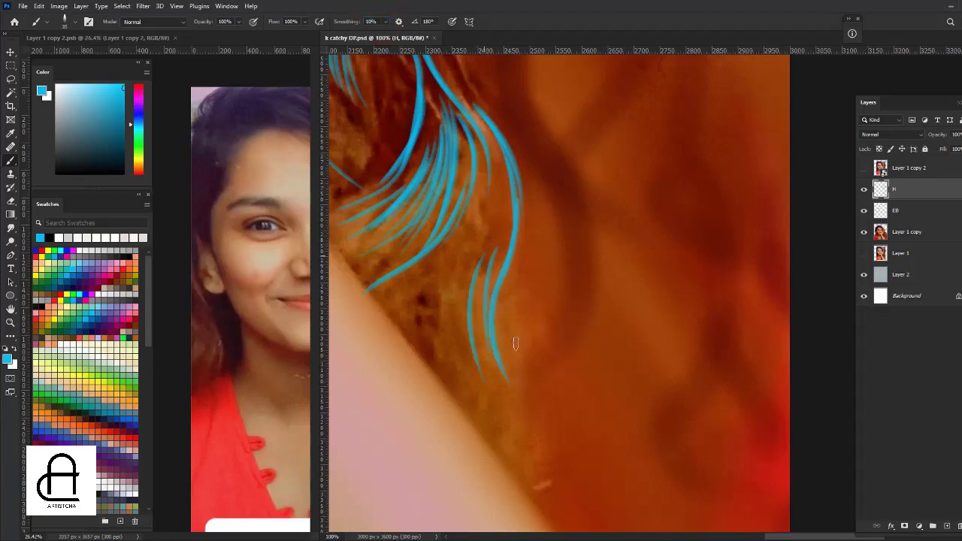
drag(470, 244, 464, 349)
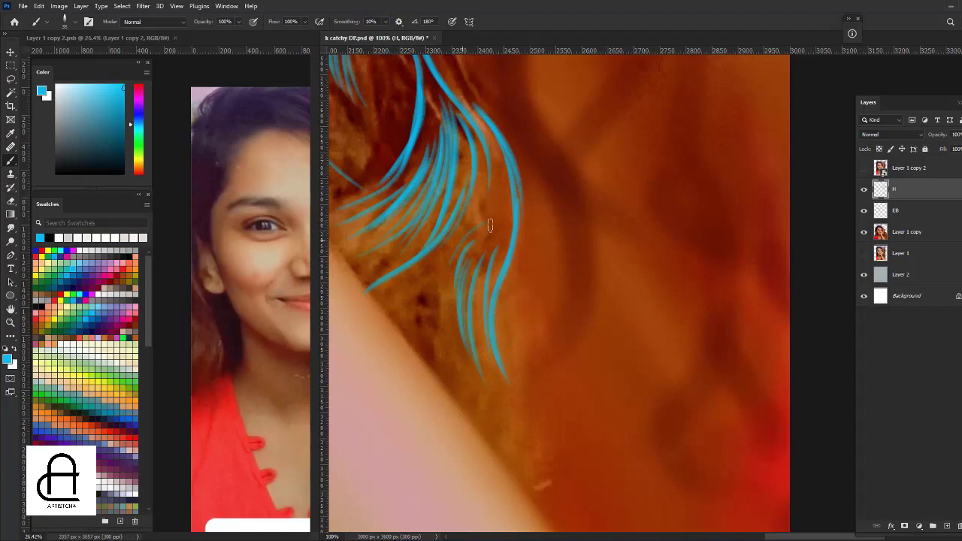
drag(481, 225, 432, 323)
mouse_move(450, 238)
mouse_down()
mouse_move(462, 387)
mouse_move(519, 398)
mouse_move(569, 460)
mouse_up()
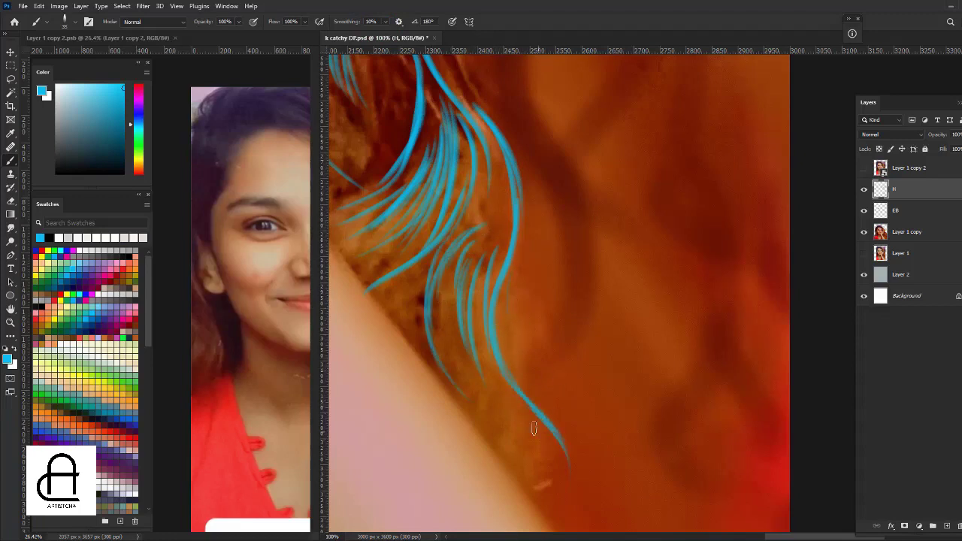
mouse_move(545, 427)
mouse_down()
mouse_move(567, 503)
mouse_move(543, 482)
mouse_up()
drag(513, 437, 527, 490)
Save the painting and zoom back toward the hand and blue strands.
key(ctrl+minus)
key(ctrl+minus)
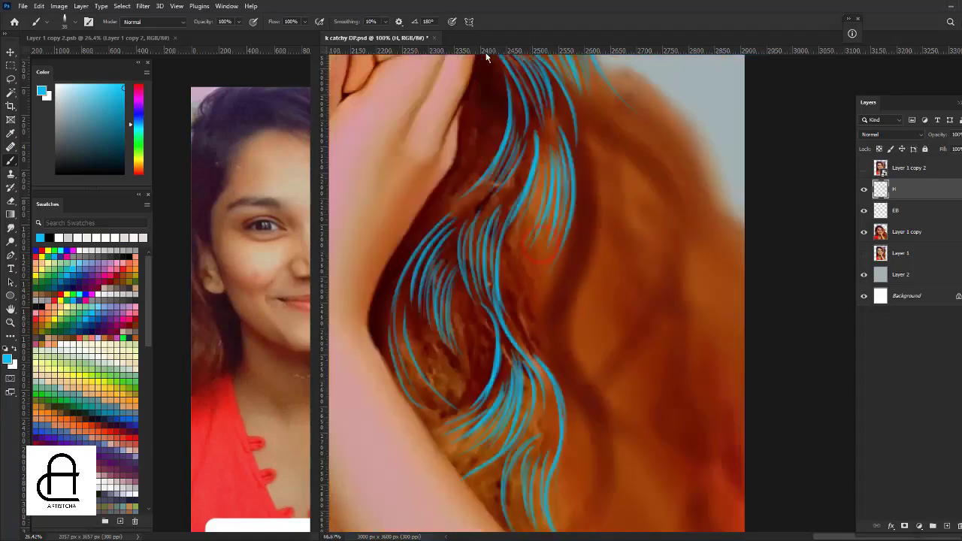
key(ctrl+minus)
key(ctrl+s)
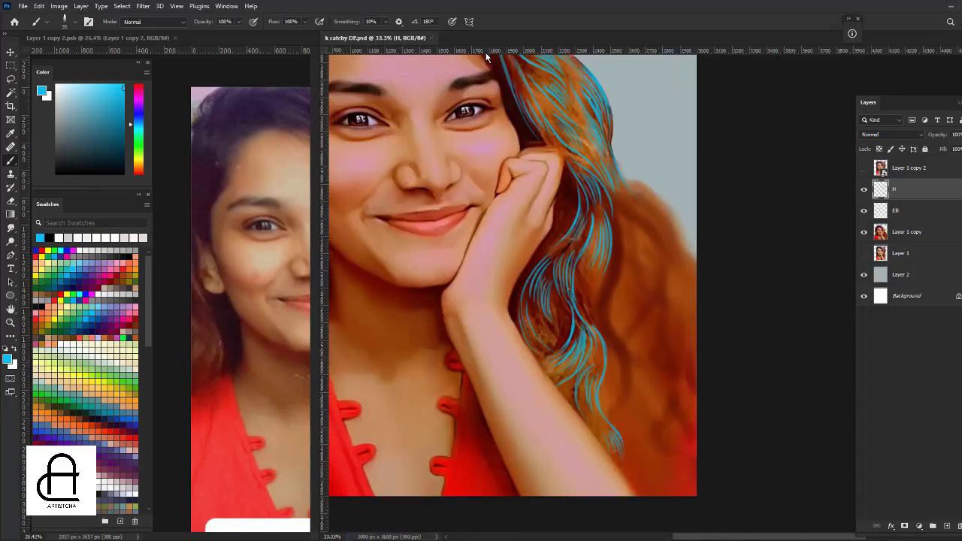
key(ctrl+plus)
mouse_move(566, 175)
mouse_down()
mouse_move(601, 212)
mouse_move(599, 302)
mouse_up()
Paint strands in the hair beside the hand and one down from the forehead hairline.
key(ctrl+plus)
key(ctrl+plus)
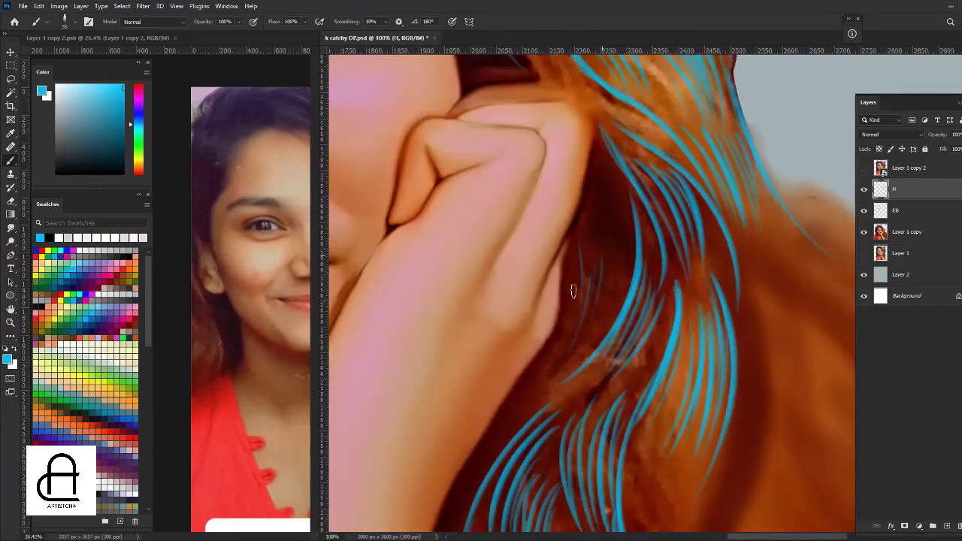
drag(601, 252, 593, 320)
drag(606, 235, 609, 332)
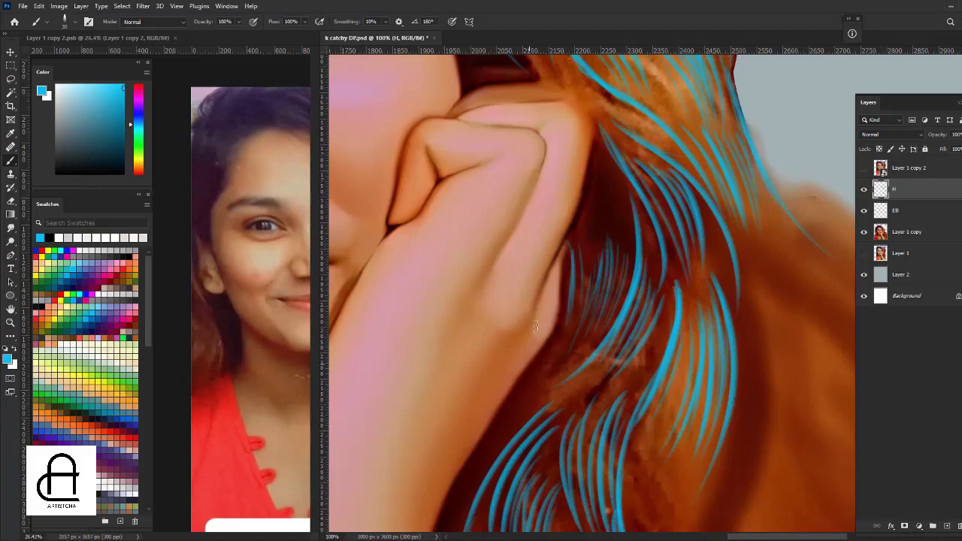
mouse_move(616, 125)
mouse_down()
mouse_move(591, 262)
mouse_move(521, 247)
mouse_move(577, 264)
mouse_up()
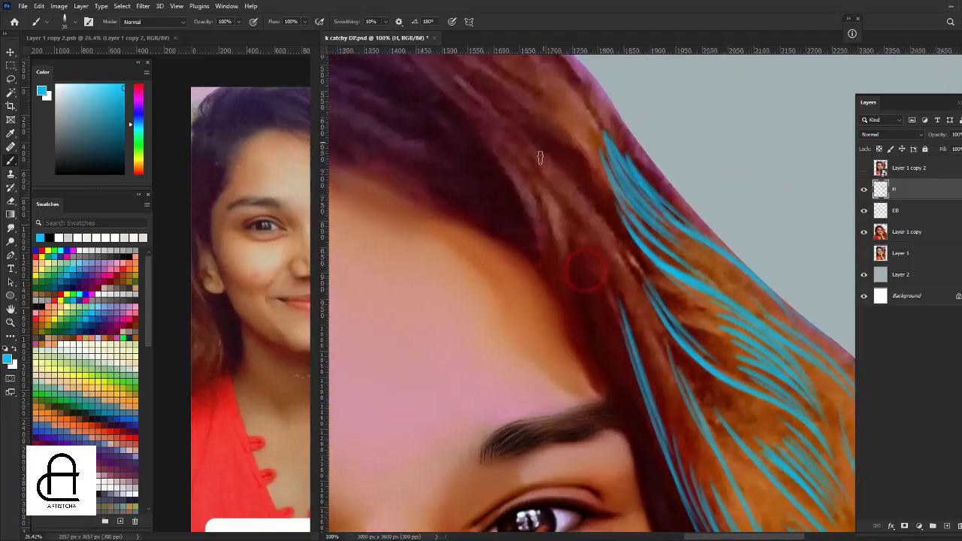
drag(442, 91, 550, 282)
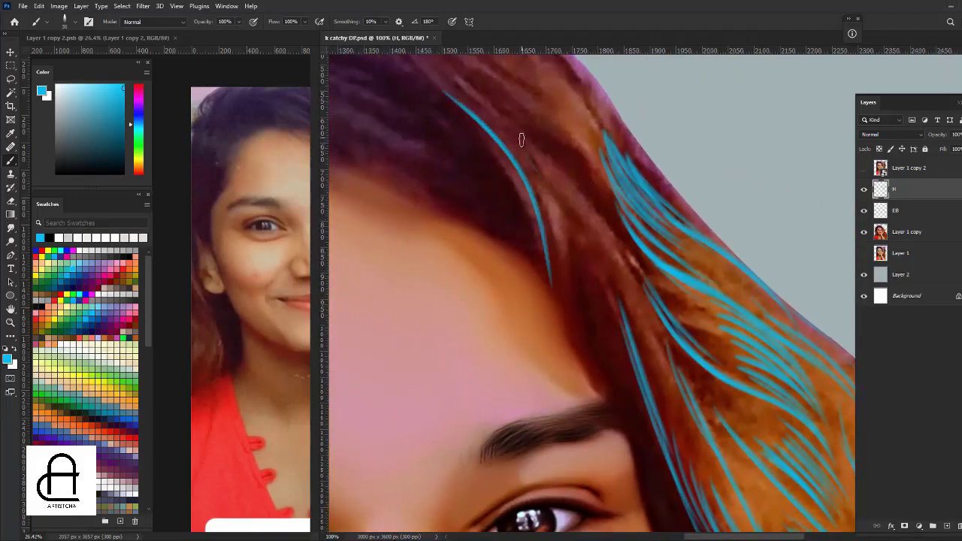
Fan thin blue strands down the right side of the hair.
drag(520, 140, 604, 354)
drag(544, 157, 637, 299)
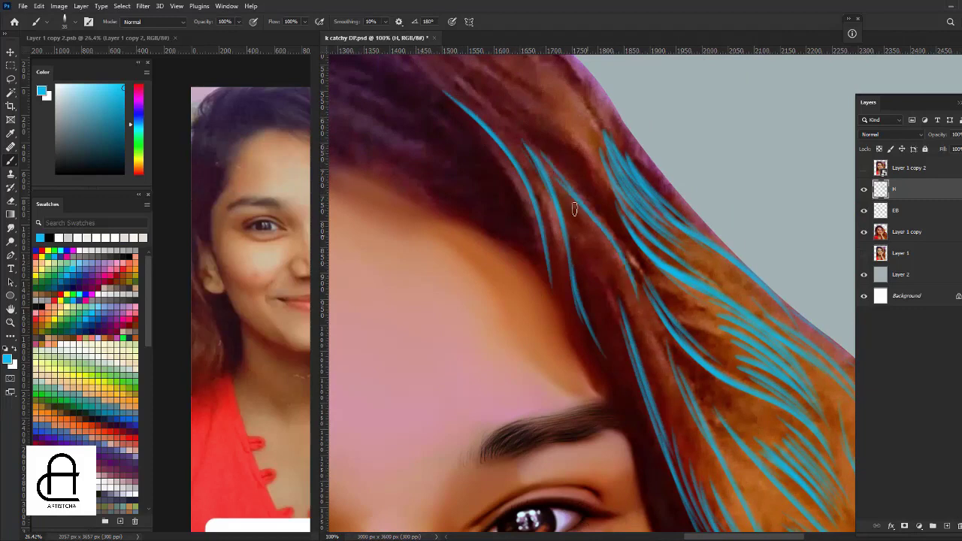
mouse_move(573, 208)
mouse_down()
mouse_move(642, 302)
mouse_move(623, 278)
mouse_move(612, 304)
mouse_move(607, 289)
mouse_up()
mouse_move(570, 227)
mouse_down()
mouse_move(608, 323)
mouse_move(591, 320)
mouse_up()
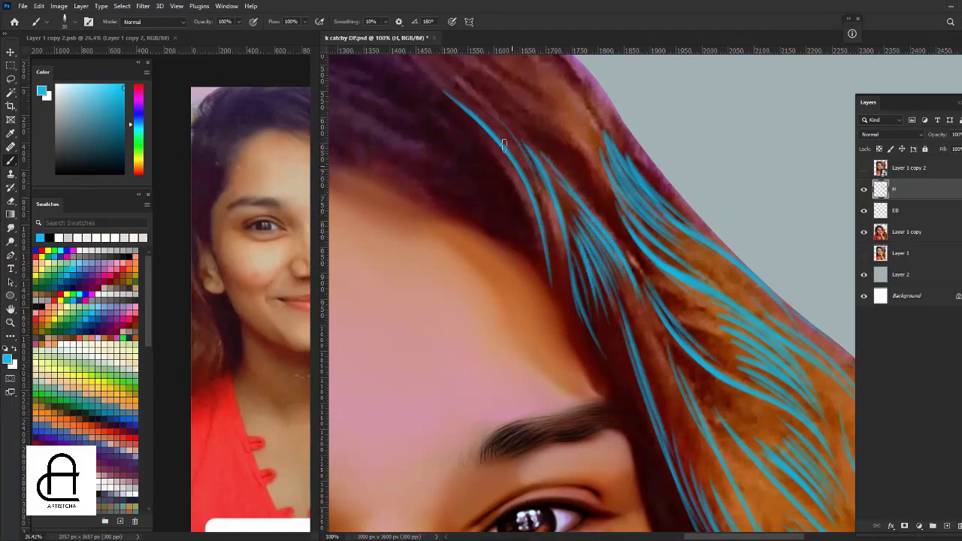
scroll(552, 226, up, 5)
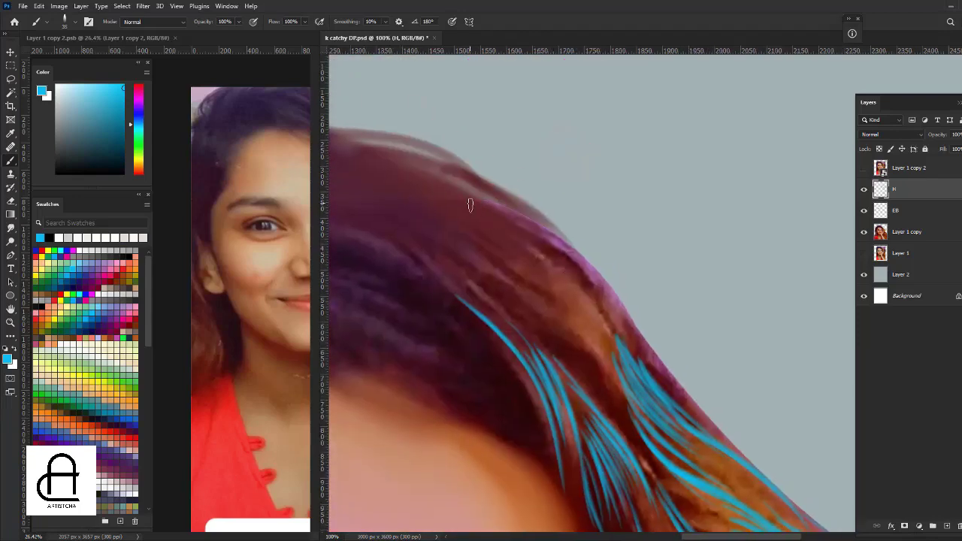
Paint blue strands along the top hair edge and across the crown, continuing lower along the edge.
drag(471, 203, 603, 302)
mouse_move(542, 250)
mouse_down()
mouse_move(599, 301)
mouse_move(590, 298)
mouse_up()
drag(556, 267, 595, 321)
mouse_move(556, 289)
mouse_down()
mouse_move(610, 357)
mouse_move(607, 371)
mouse_up()
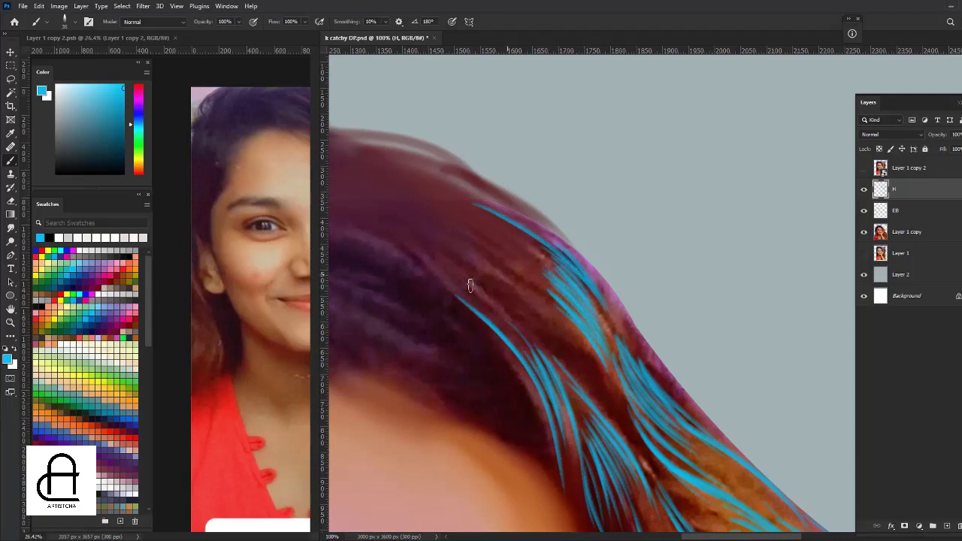
drag(423, 235, 579, 380)
drag(551, 323, 601, 371)
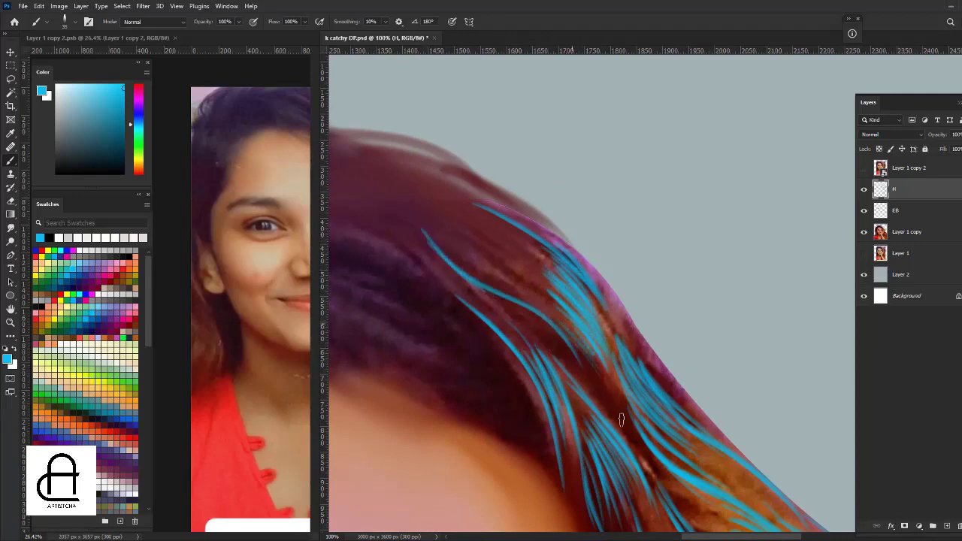
drag(575, 339, 609, 394)
Add blue strands over the dark crown hair.
drag(408, 248, 489, 308)
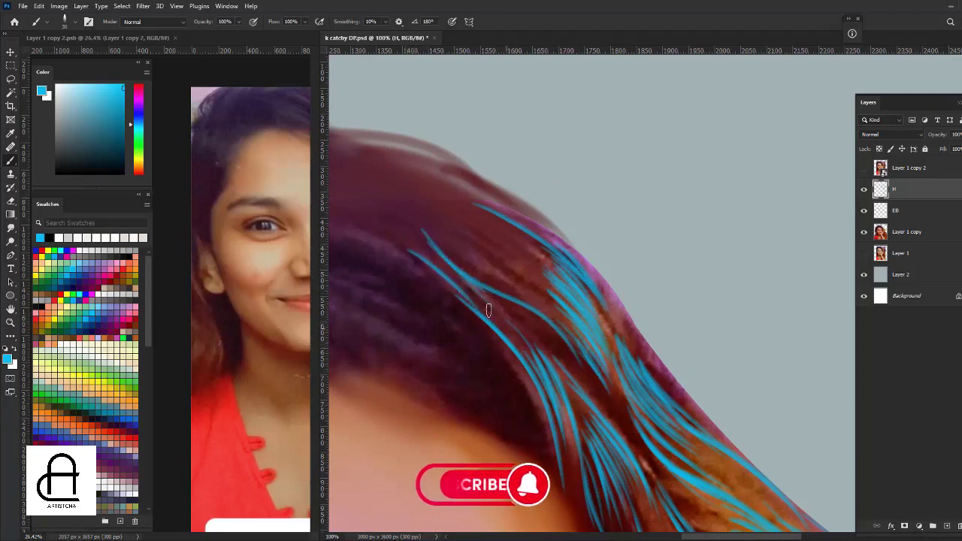
mouse_move(417, 210)
mouse_down()
mouse_move(499, 284)
mouse_move(492, 263)
mouse_up()
drag(457, 220, 495, 254)
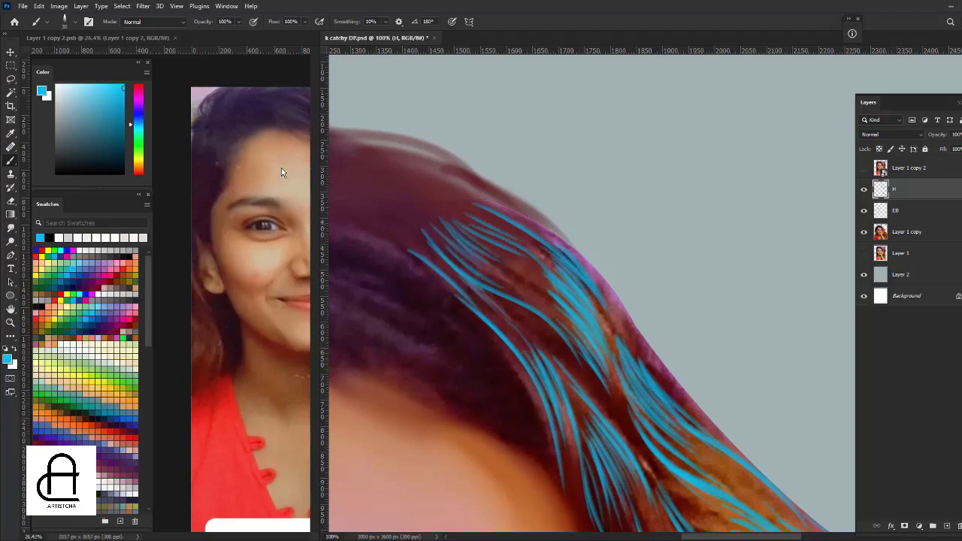
key(ctrl+minus)
key(ctrl+minus)
key(ctrl+minus)
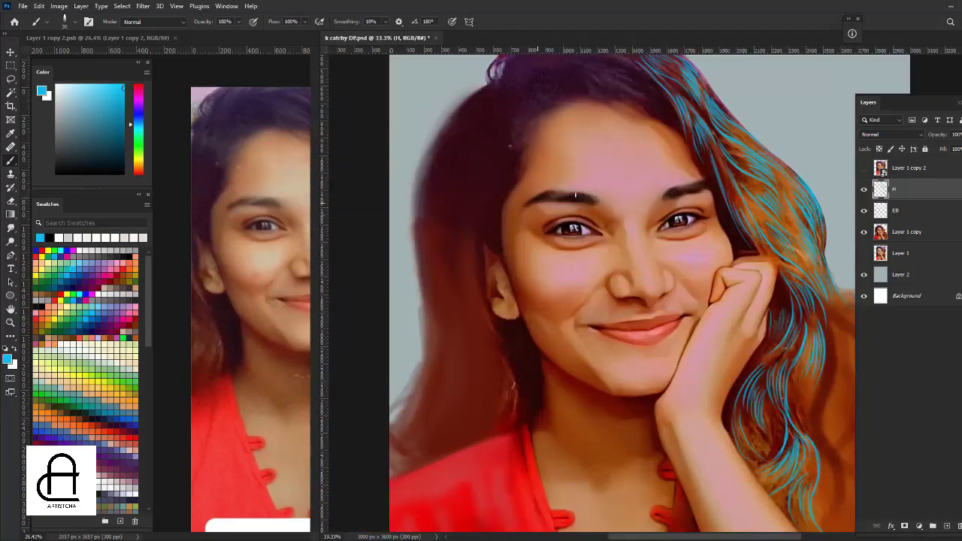
Pan to the wavy hair beside the hand, zoom in closer, and save the painting.
drag(600, 224, 436, 140)
key(ctrl+plus)
key(ctrl+plus)
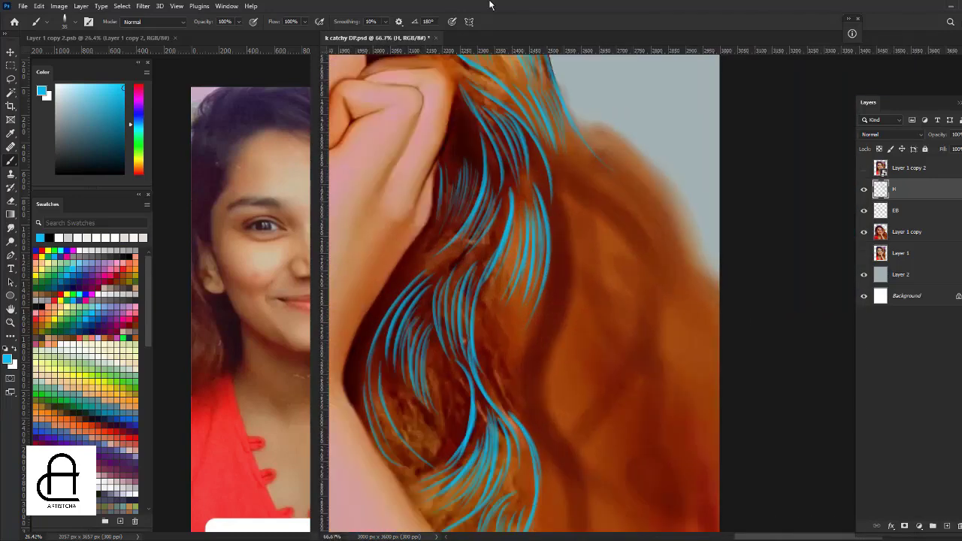
key(ctrl+s)
key(ctrl+plus)
Paint thin blue strands along the wavy hair beside the hand.
drag(513, 328, 580, 321)
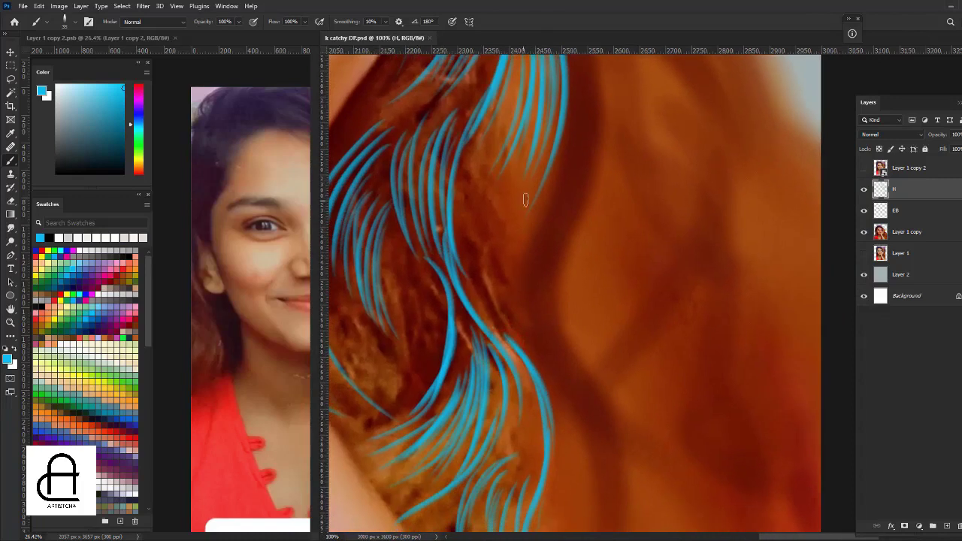
drag(523, 208, 519, 243)
drag(529, 184, 541, 289)
drag(526, 238, 585, 358)
drag(520, 174, 511, 261)
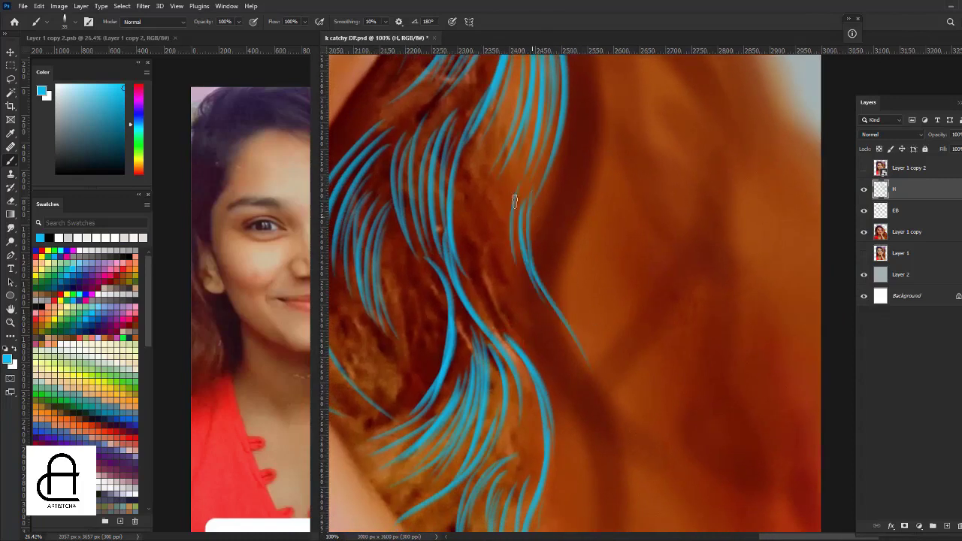
mouse_move(510, 196)
mouse_down()
mouse_move(529, 295)
mouse_move(516, 286)
mouse_up()
Add blue strands through the middle hair and long ones down to the wave's lower end.
drag(498, 241, 525, 285)
drag(485, 197, 517, 288)
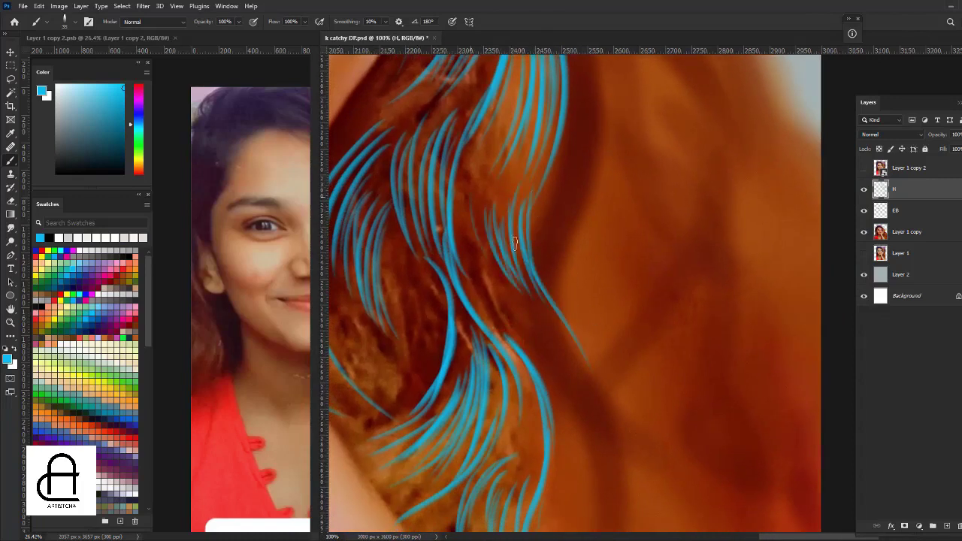
mouse_move(490, 137)
mouse_down()
mouse_move(473, 229)
mouse_move(560, 353)
mouse_up()
drag(537, 312, 584, 399)
mouse_move(534, 320)
mouse_down()
mouse_move(574, 393)
mouse_move(562, 374)
mouse_move(562, 398)
mouse_move(504, 385)
mouse_up()
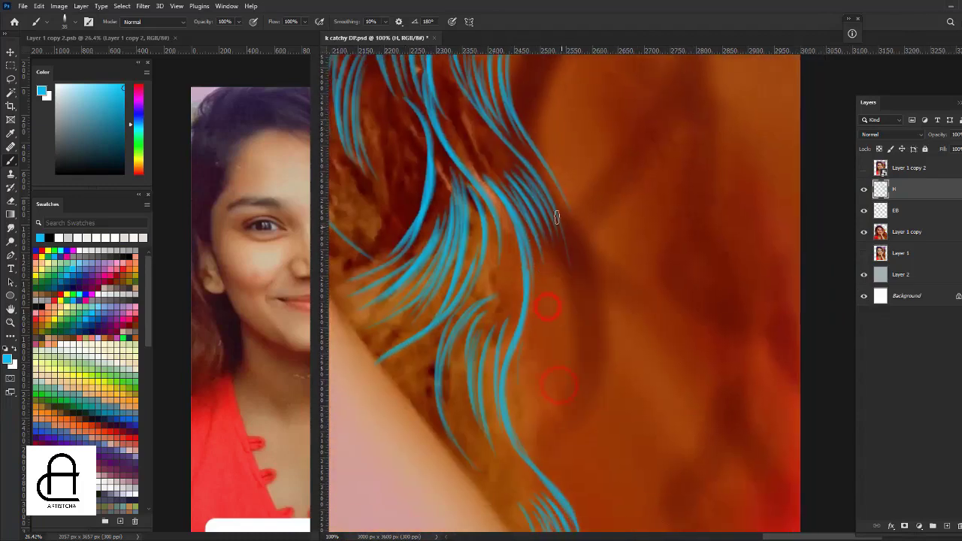
Pan to the right-side hair, save the painting again, and select layer H.
drag(569, 164, 543, 256)
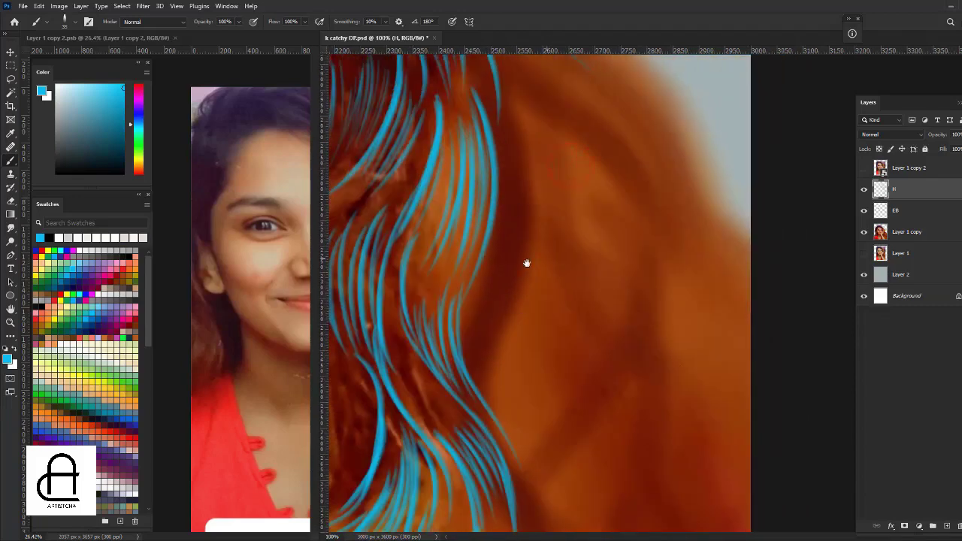
key(ctrl+s)
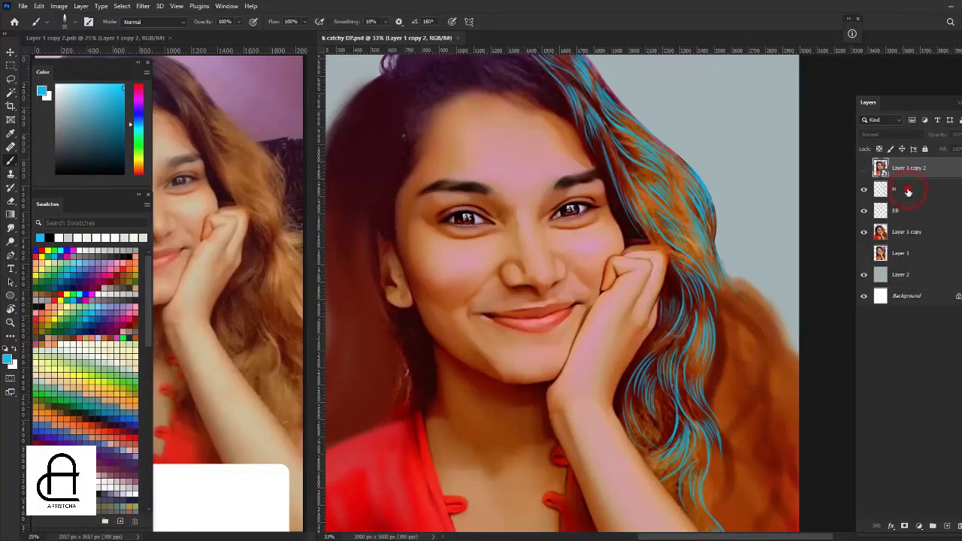
click(907, 193)
Move to the hair's outer right edge and fan blue strands down it.
scroll(766, 297, up, 3)
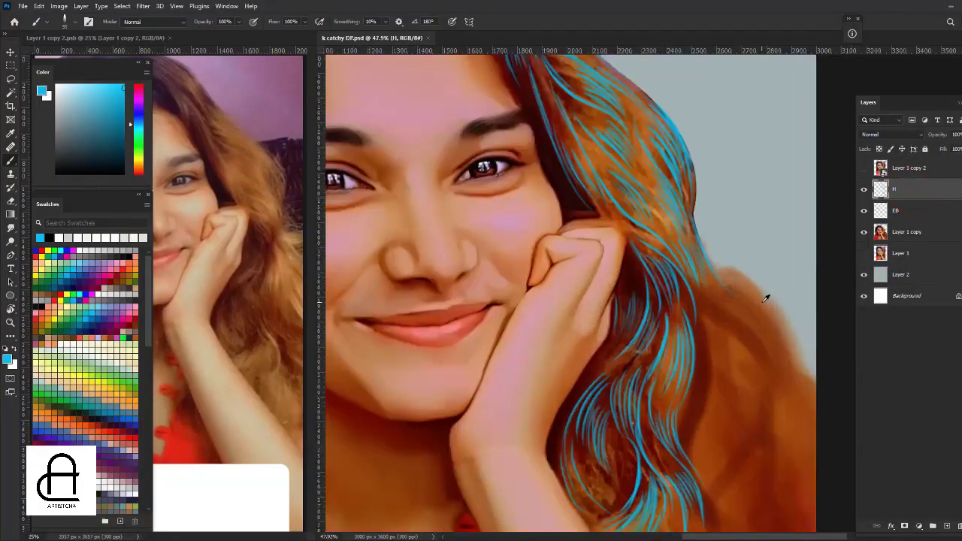
drag(652, 279, 575, 252)
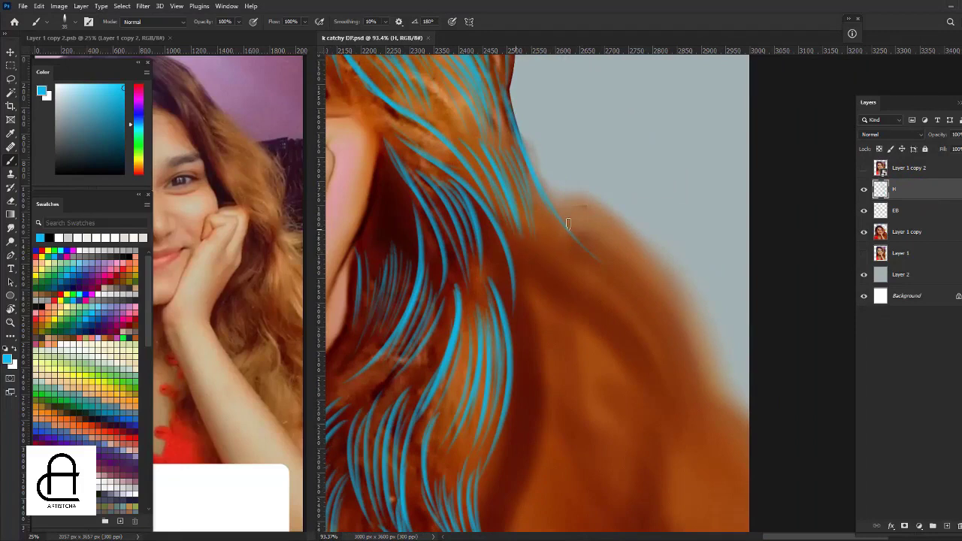
drag(550, 243, 492, 153)
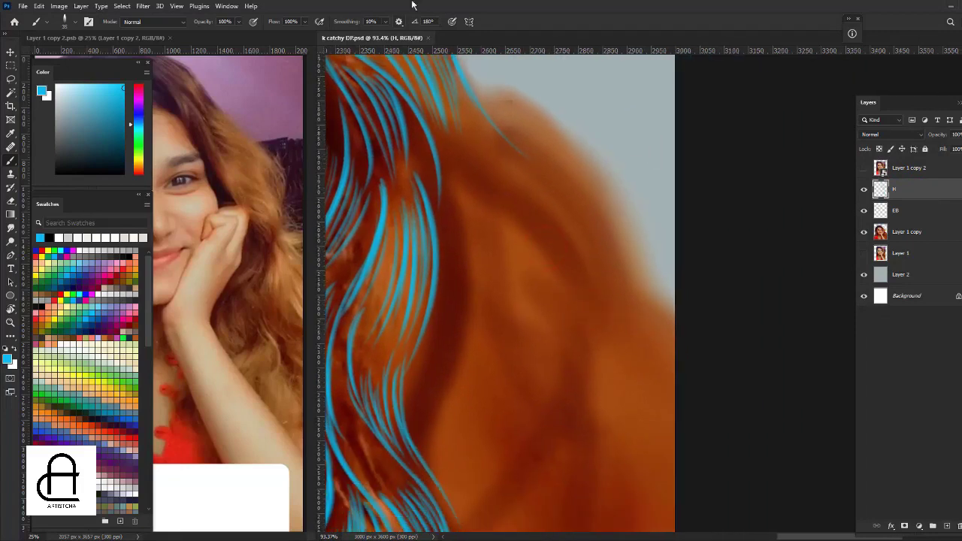
drag(473, 105, 571, 230)
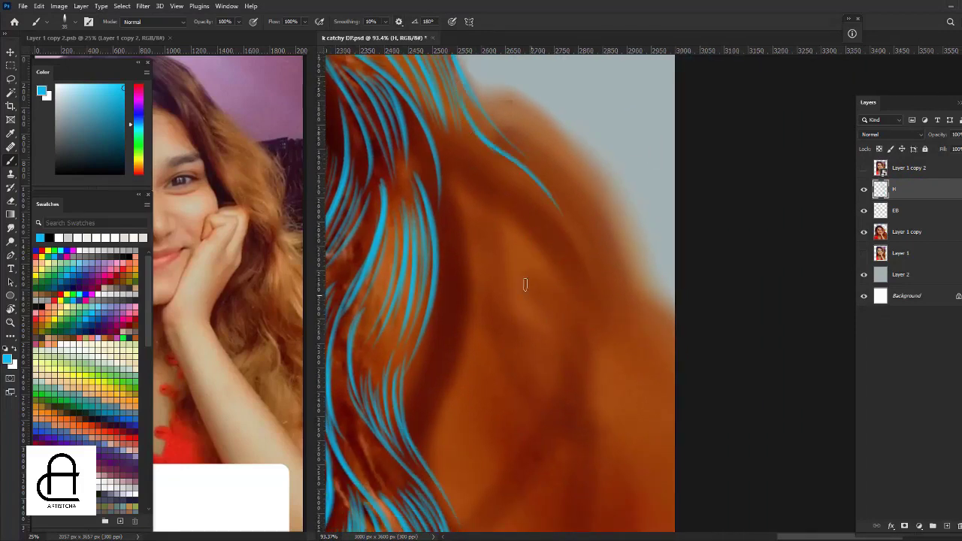
mouse_move(499, 165)
mouse_down()
mouse_move(561, 240)
mouse_move(547, 222)
mouse_up()
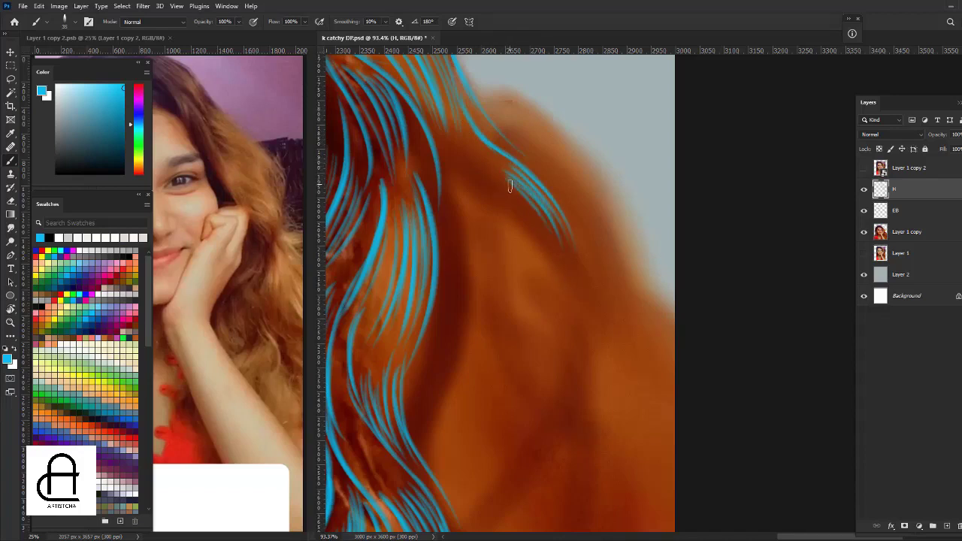
drag(509, 184, 558, 254)
Paint long blue strands across and down the outer right-side hair.
drag(440, 154, 565, 309)
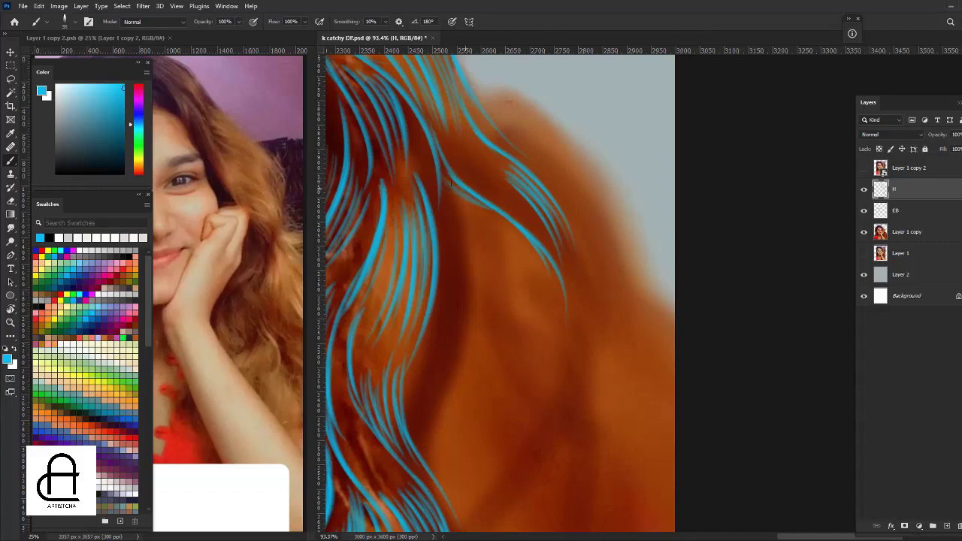
drag(443, 192, 514, 241)
drag(463, 220, 463, 442)
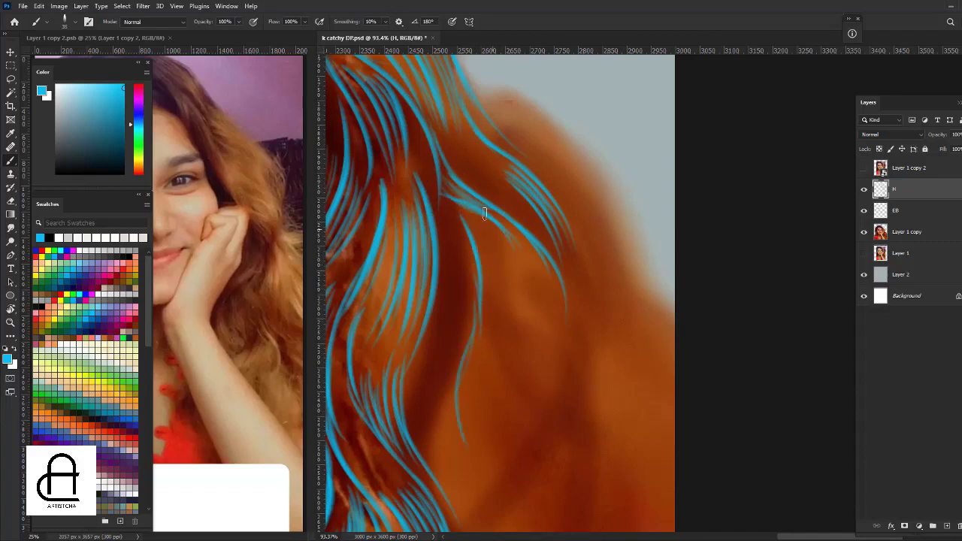
scroll(484, 215, down, 2)
drag(467, 146, 557, 323)
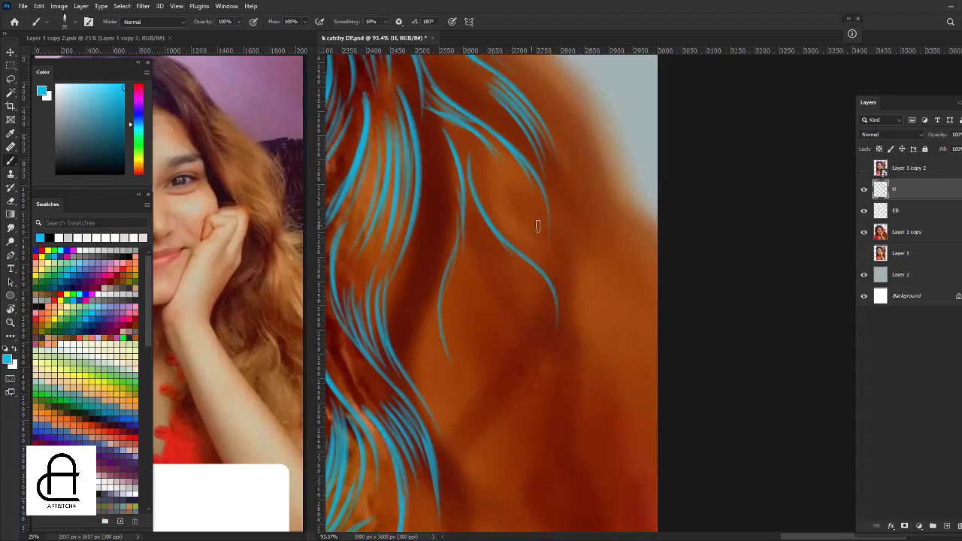
drag(489, 208, 523, 247)
mouse_move(500, 173)
mouse_down()
mouse_move(526, 245)
mouse_move(577, 285)
mouse_up()
Add curving strands to the lower outer hair, then more below and left of them.
drag(542, 245, 575, 413)
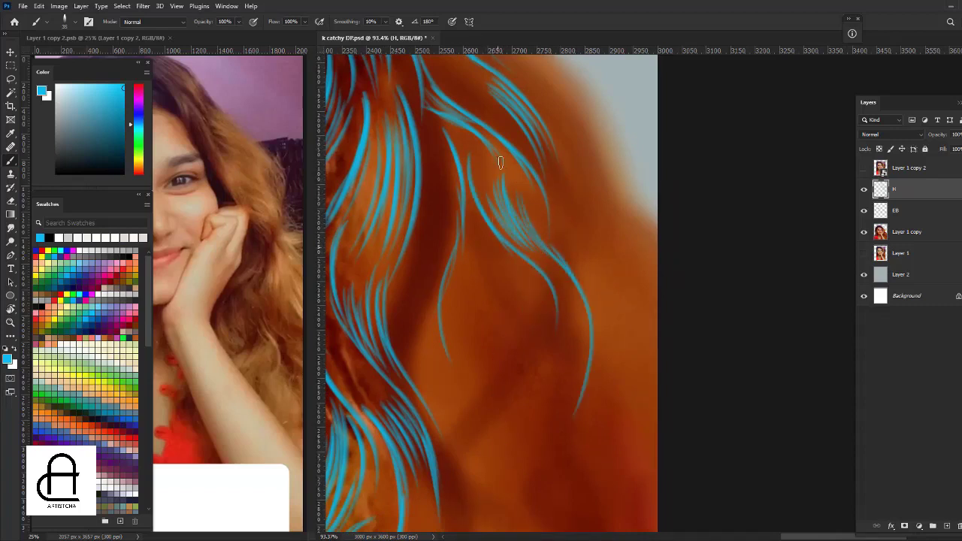
drag(554, 280, 563, 409)
drag(575, 308, 587, 375)
key(ctrl+minus)
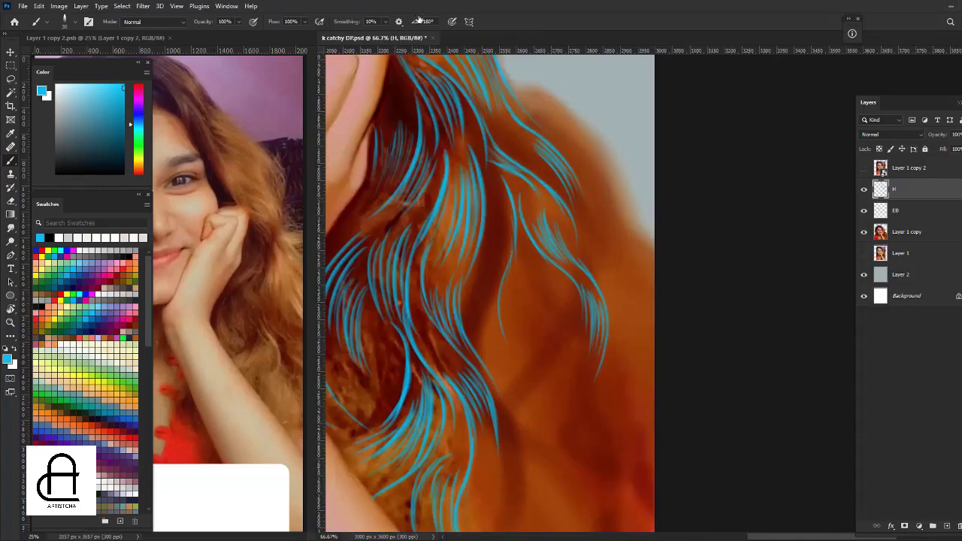
drag(506, 249, 497, 341)
mouse_move(502, 288)
mouse_down()
mouse_move(492, 341)
mouse_move(485, 331)
mouse_up()
drag(490, 260, 480, 346)
drag(481, 289, 476, 356)
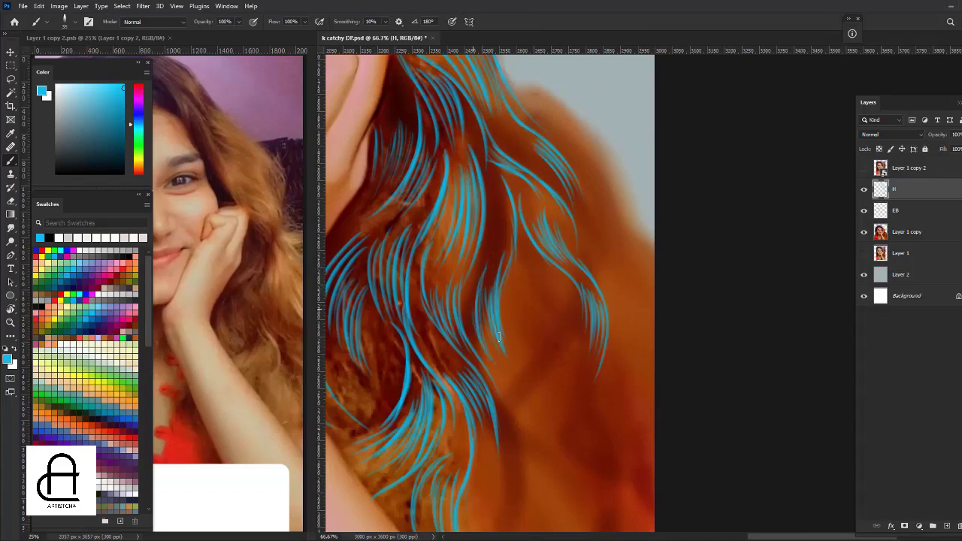
Extend blue strands down the hanging curl to fill its lower tip.
mouse_move(515, 264)
mouse_down()
mouse_move(535, 349)
mouse_move(570, 419)
mouse_up()
mouse_move(525, 349)
mouse_down()
mouse_move(564, 420)
mouse_move(550, 405)
mouse_move(543, 427)
mouse_up()
mouse_move(533, 391)
mouse_down()
mouse_move(545, 453)
mouse_move(520, 473)
mouse_up()
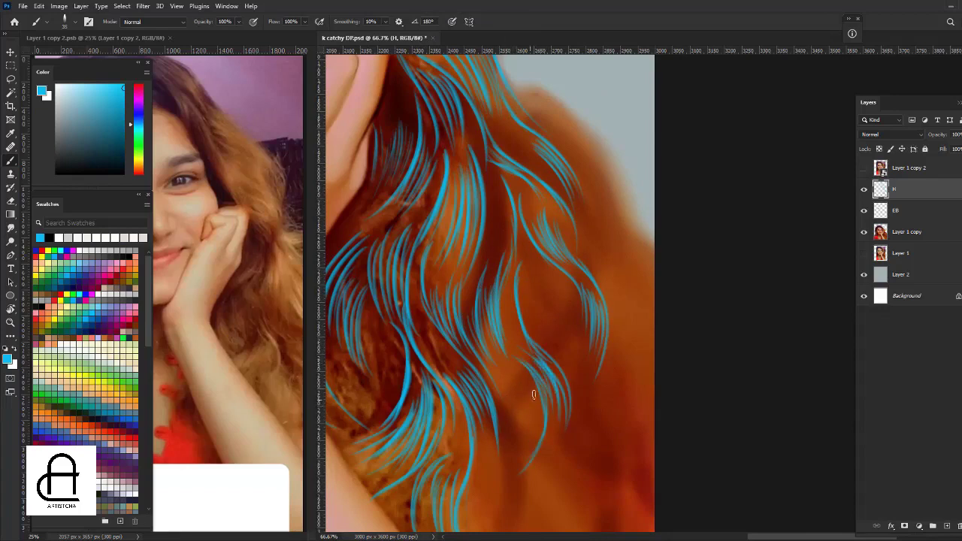
mouse_move(530, 390)
mouse_down()
mouse_move(526, 454)
mouse_move(499, 461)
mouse_up()
Reframe on the lower right-side hair and paint long strands along the outer wave toward the tips.
key(ctrl+0)
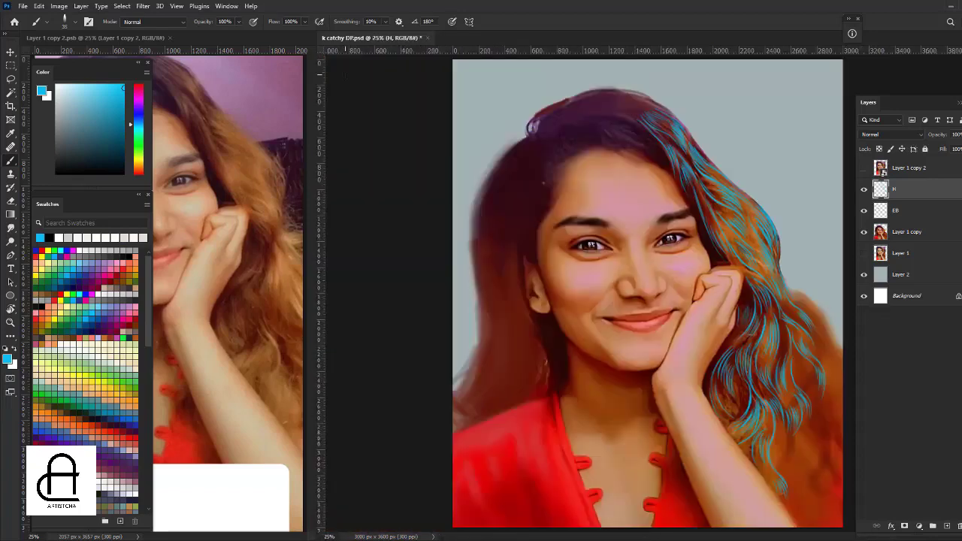
key(ctrl+plus)
key(ctrl+plus)
scroll(589, 176, right, 5)
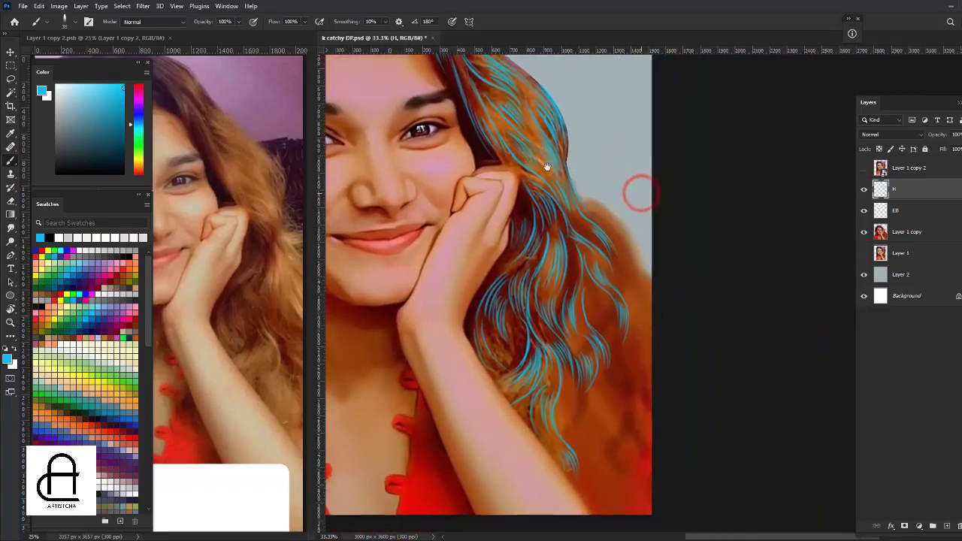
scroll(639, 193, right, 3)
key(ctrl+plus)
scroll(552, 318, down, 3)
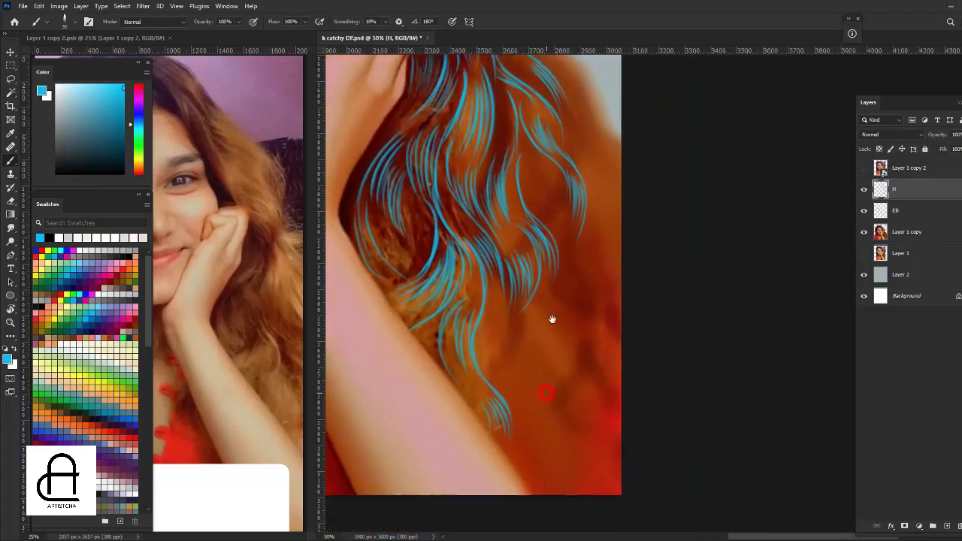
scroll(518, 255, down, 1)
key(ctrl+plus)
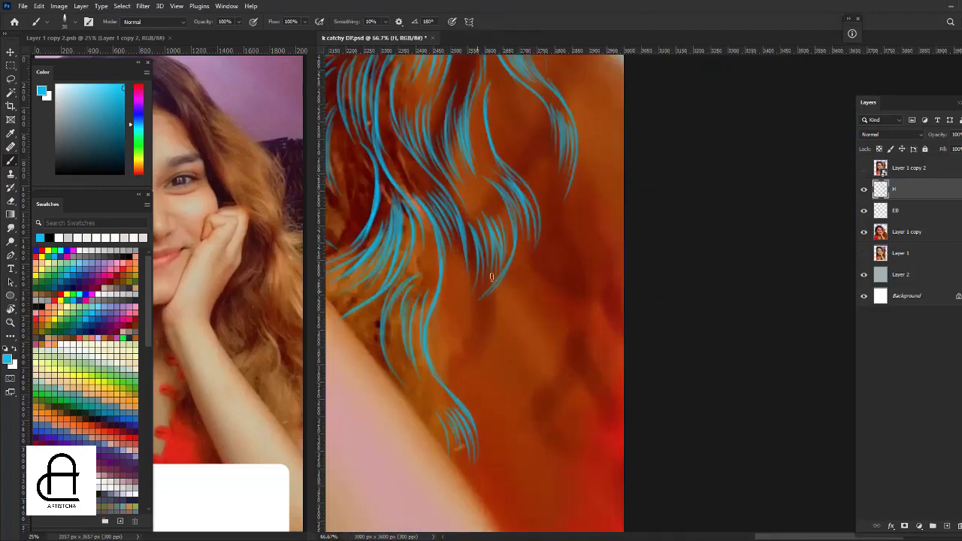
drag(491, 278, 473, 379)
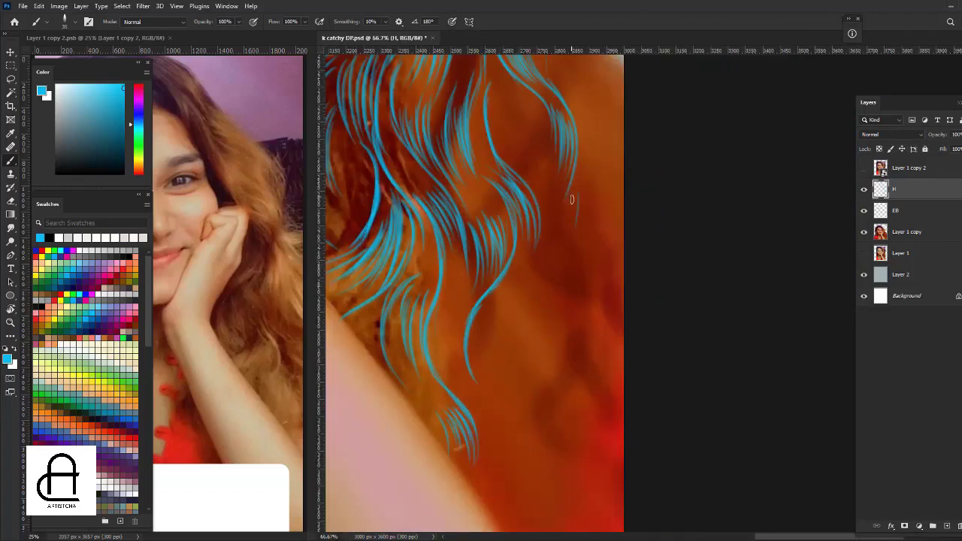
drag(530, 122, 527, 359)
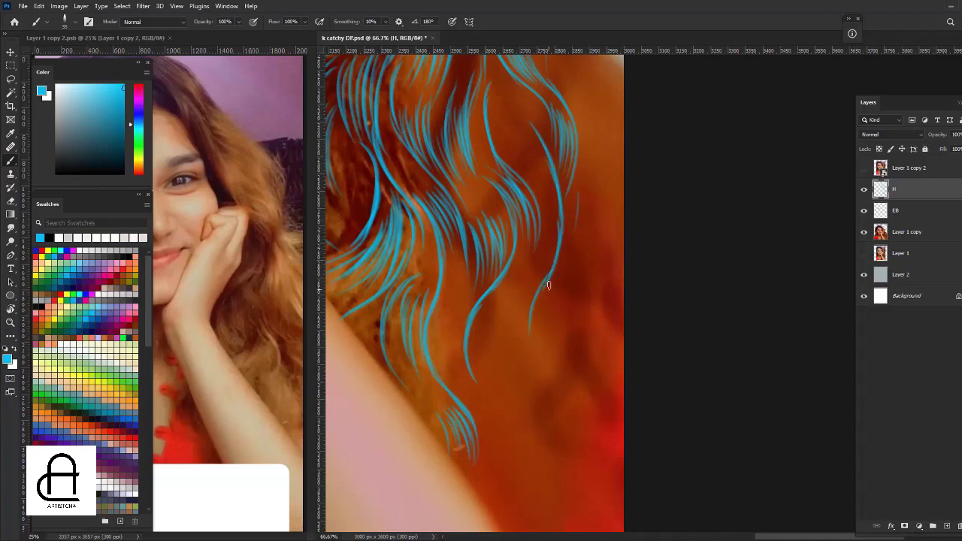
mouse_move(549, 259)
mouse_down()
mouse_move(529, 335)
mouse_move(516, 343)
mouse_move(510, 330)
mouse_up()
drag(485, 295, 536, 453)
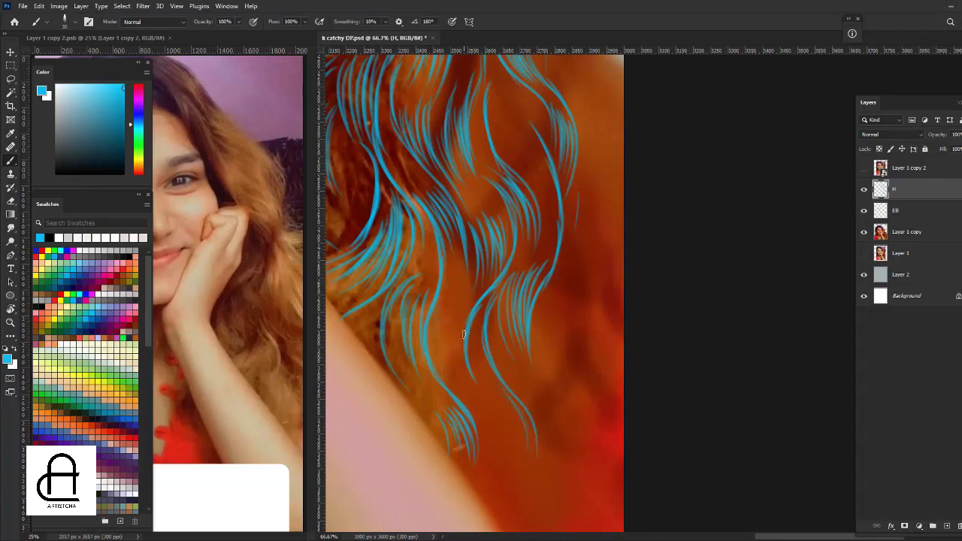
Add strands near the shoulder and on the lower curls, extending them to the hair ends.
mouse_move(438, 313)
mouse_down()
mouse_move(448, 377)
mouse_move(463, 396)
mouse_move(459, 380)
mouse_up()
drag(458, 327, 472, 403)
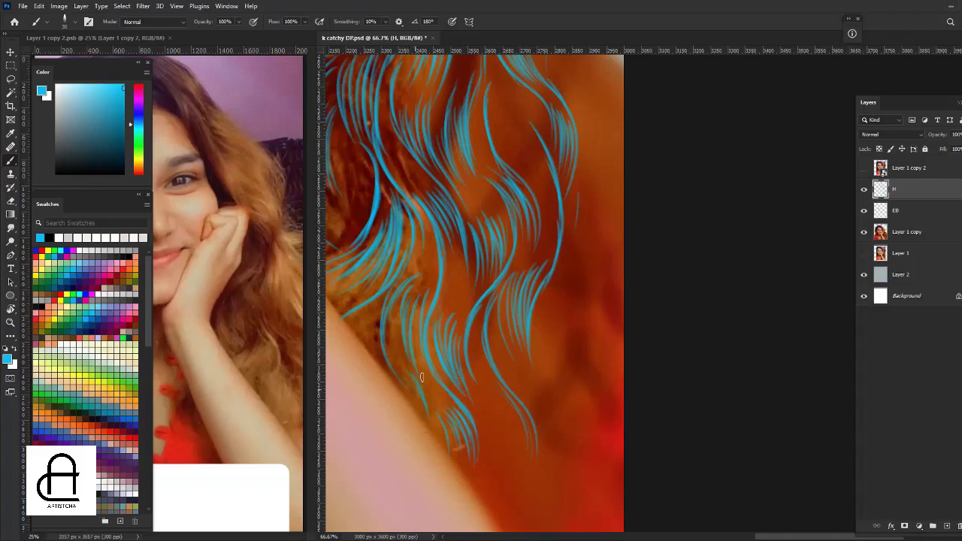
drag(419, 373, 430, 418)
mouse_move(496, 393)
mouse_down()
mouse_move(518, 458)
mouse_move(513, 478)
mouse_move(492, 447)
mouse_move(492, 472)
mouse_up()
mouse_move(490, 438)
mouse_down()
mouse_move(497, 517)
mouse_move(492, 498)
mouse_up()
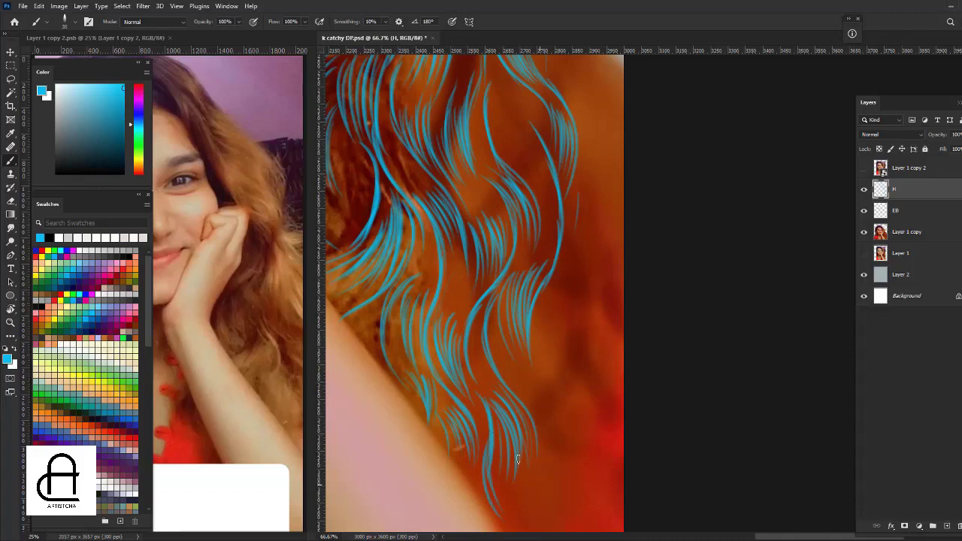
drag(496, 461, 515, 522)
mouse_move(442, 206)
mouse_down()
mouse_move(541, 183)
mouse_move(543, 235)
mouse_move(527, 288)
mouse_move(545, 312)
mouse_up()
Paint blue strands down the right-side hair and along its right edge.
drag(518, 275, 549, 331)
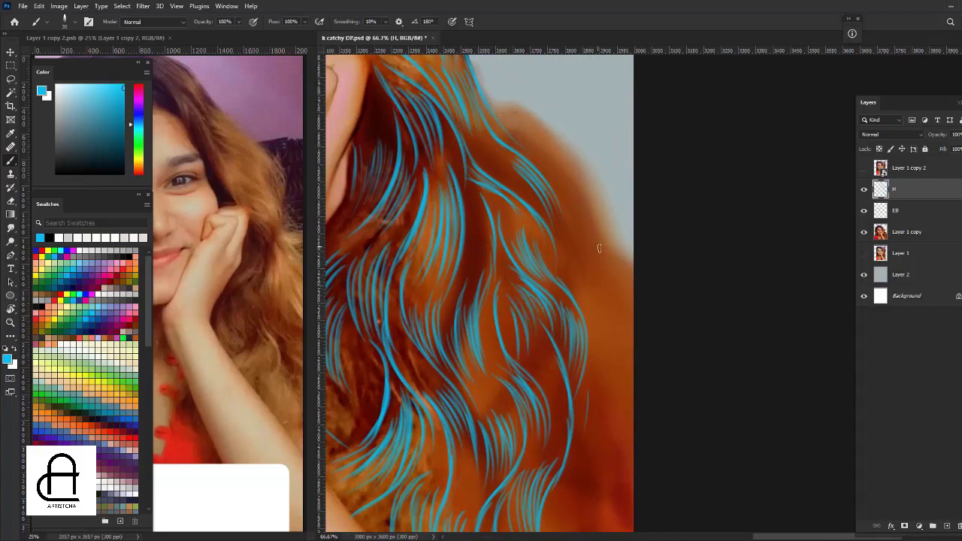
mouse_move(577, 173)
mouse_down()
mouse_move(590, 233)
mouse_move(633, 286)
mouse_move(625, 330)
mouse_up()
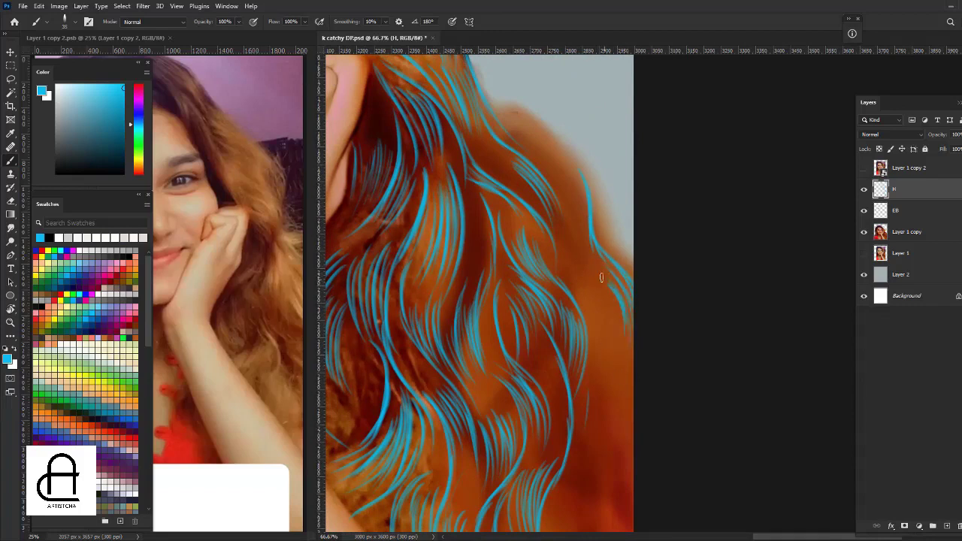
mouse_move(607, 282)
mouse_down()
mouse_move(627, 353)
mouse_move(595, 340)
mouse_up()
mouse_move(585, 266)
mouse_down()
mouse_move(601, 294)
mouse_move(583, 301)
mouse_up()
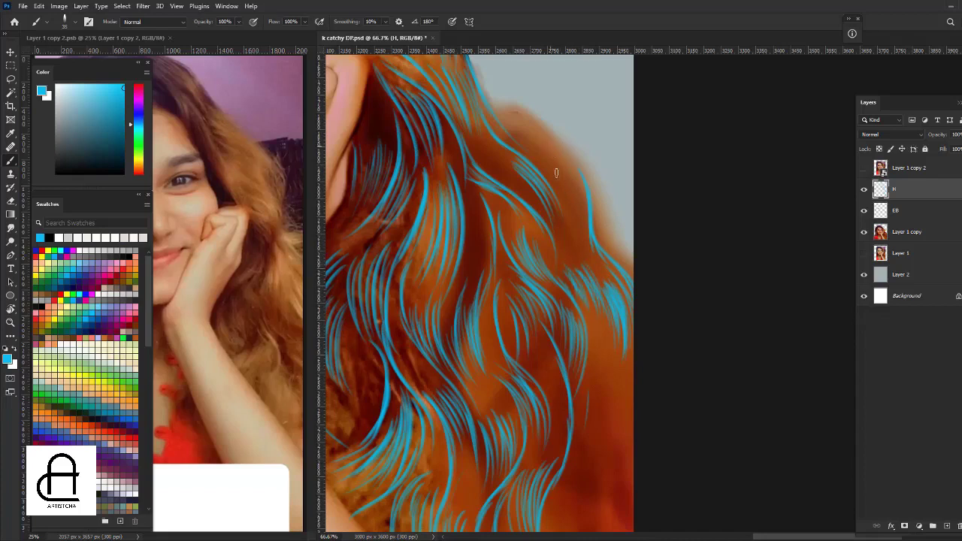
Fill the upper right edge of the hair with more thin blue strands.
drag(556, 159, 588, 218)
drag(567, 185, 585, 251)
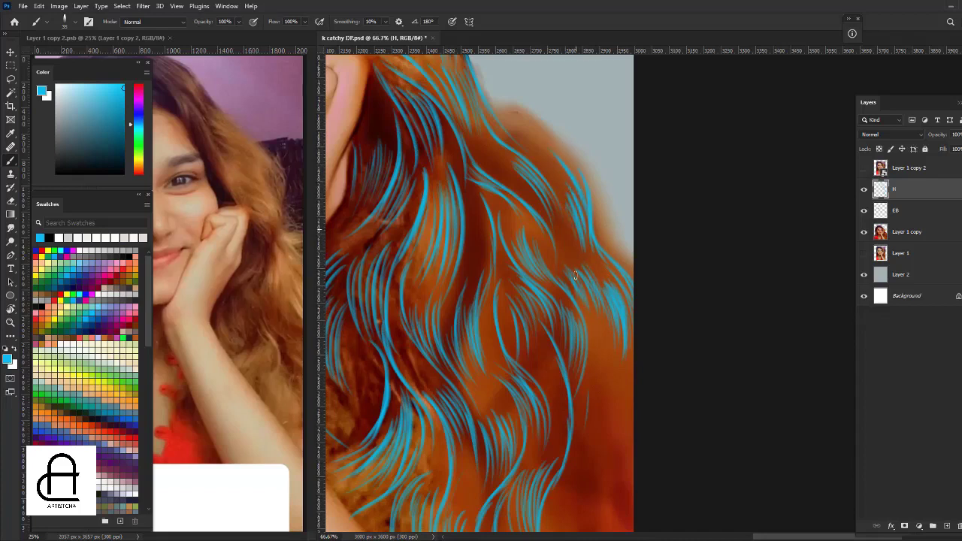
drag(565, 210, 575, 260)
drag(542, 170, 560, 202)
drag(560, 203, 570, 267)
Zoom and pan to review the blue-streaked hair and the face.
key(ctrl+minus)
key(ctrl+minus)
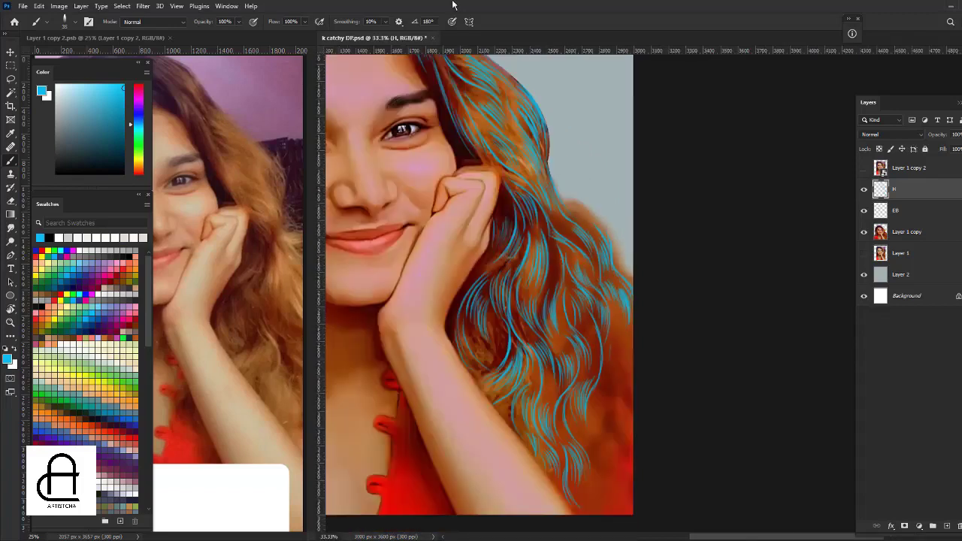
key(ctrl+plus)
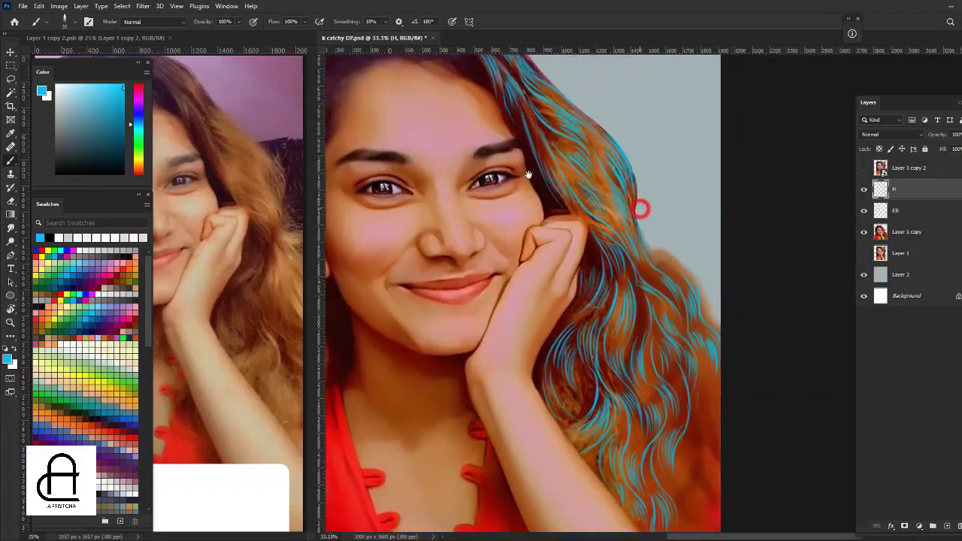
mouse_move(676, 316)
mouse_down()
mouse_move(523, 277)
mouse_move(435, 141)
mouse_up()
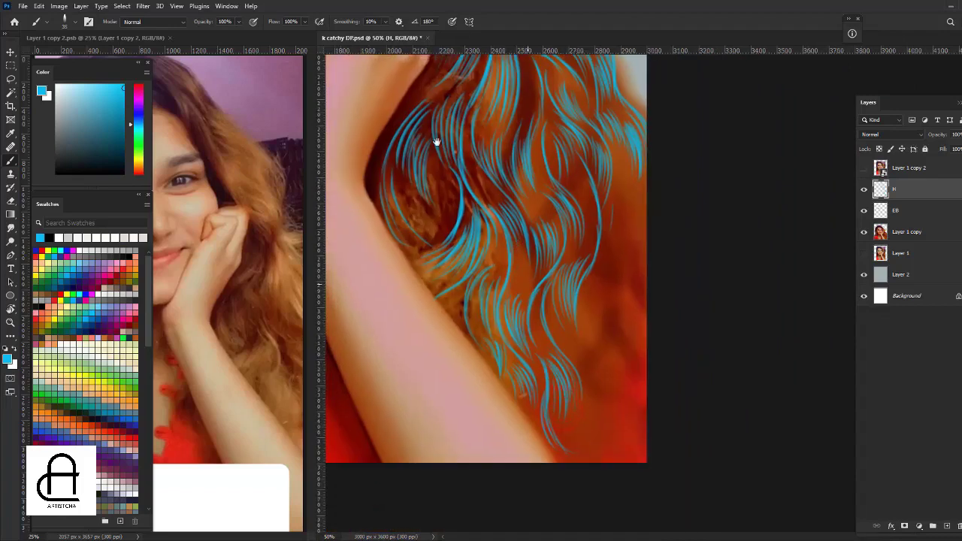
ctrl+click(579, 262)
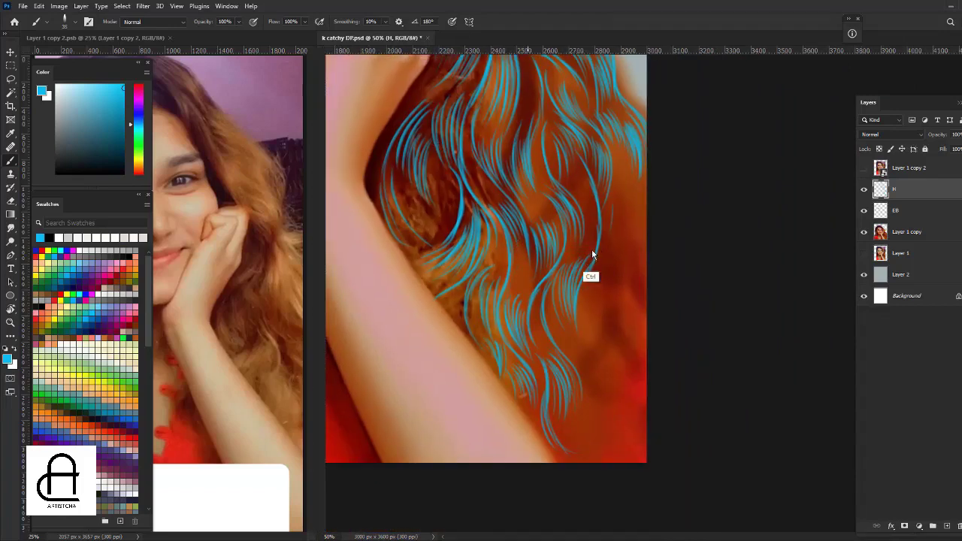
drag(591, 248, 597, 235)
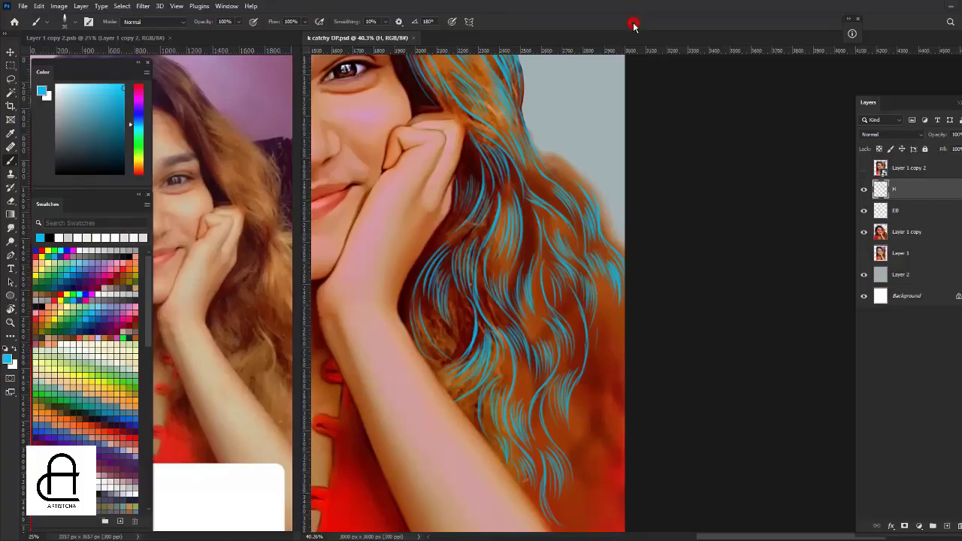
Shift to the lower hair waves and paint a long strand plus thin strands beside it.
scroll(599, 334, up, 2)
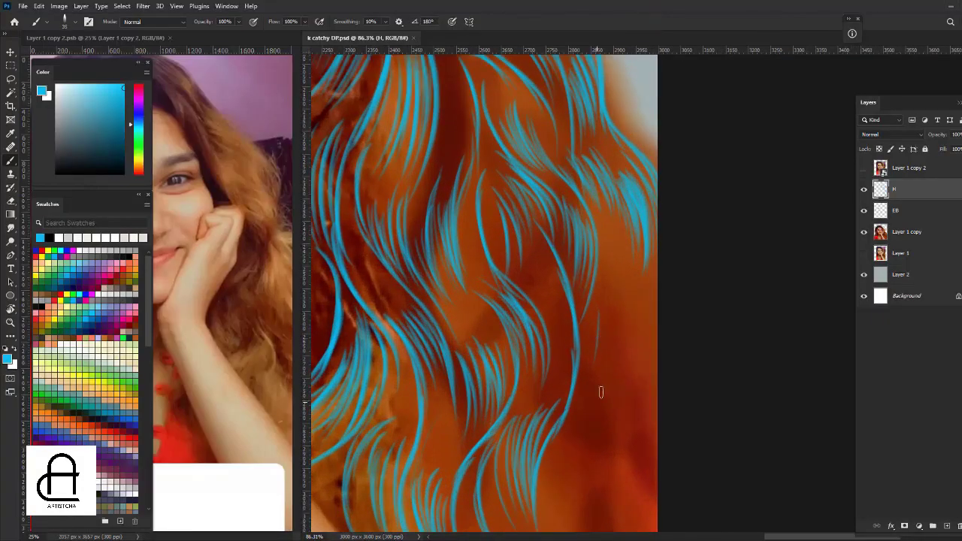
mouse_move(625, 348)
mouse_down()
mouse_move(573, 311)
mouse_move(594, 217)
mouse_up()
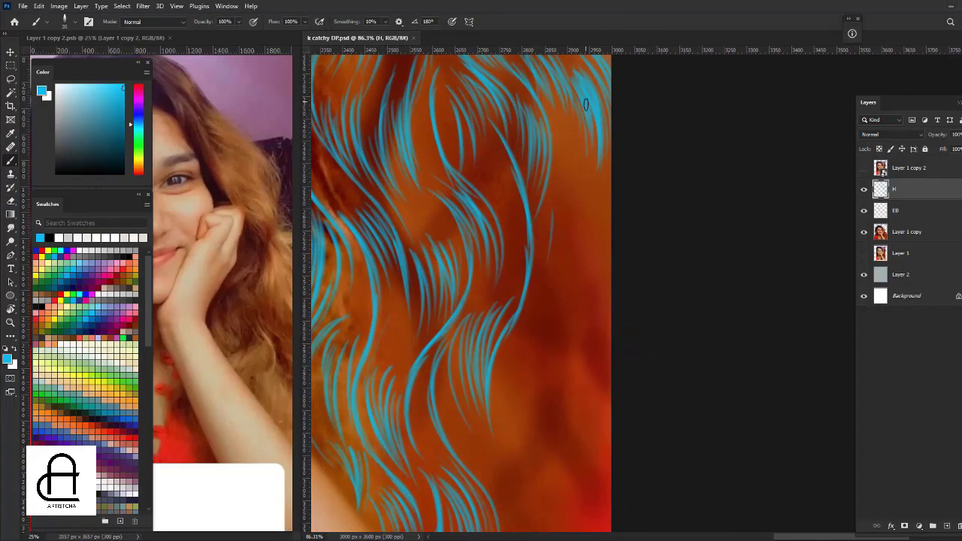
drag(585, 105, 598, 301)
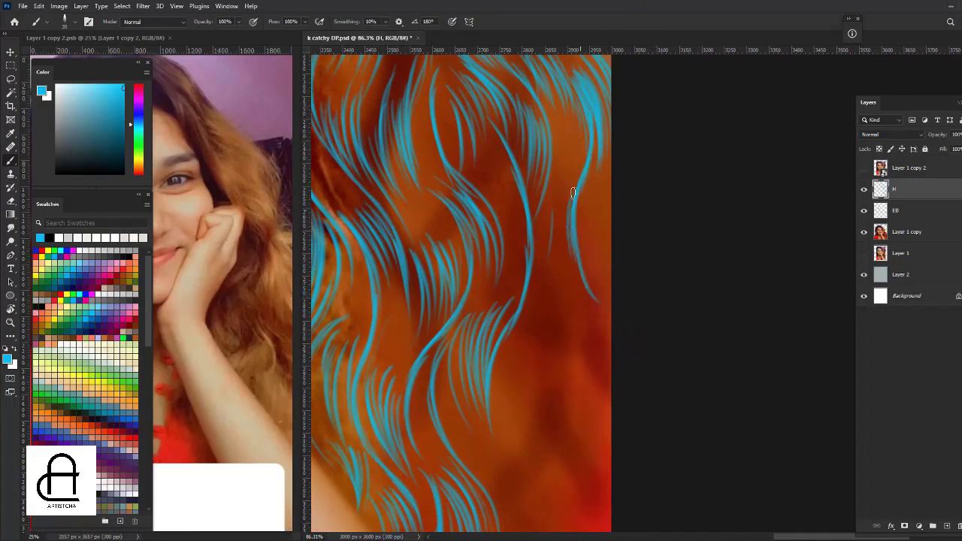
mouse_move(572, 193)
mouse_down()
mouse_move(571, 270)
mouse_move(565, 252)
mouse_up()
drag(563, 174, 550, 262)
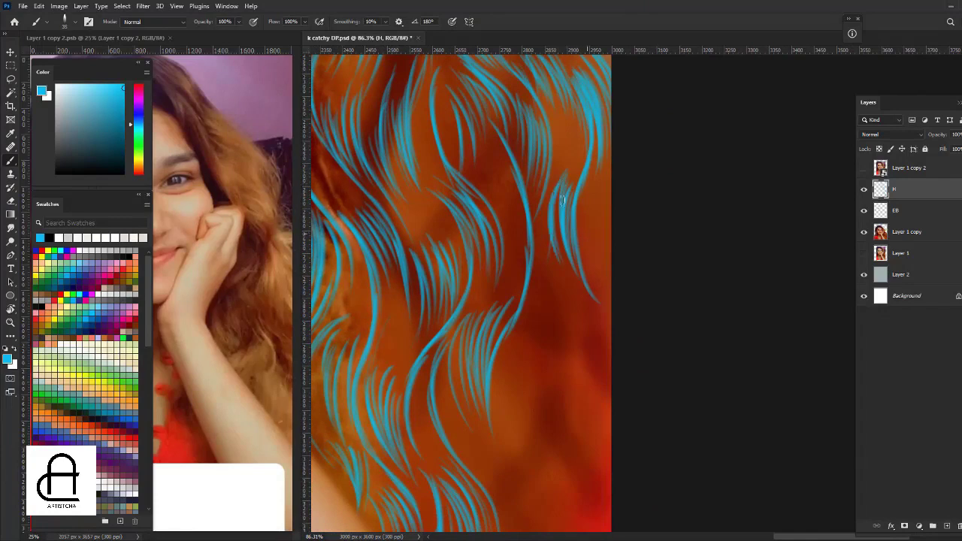
drag(556, 192, 543, 268)
drag(553, 208, 538, 287)
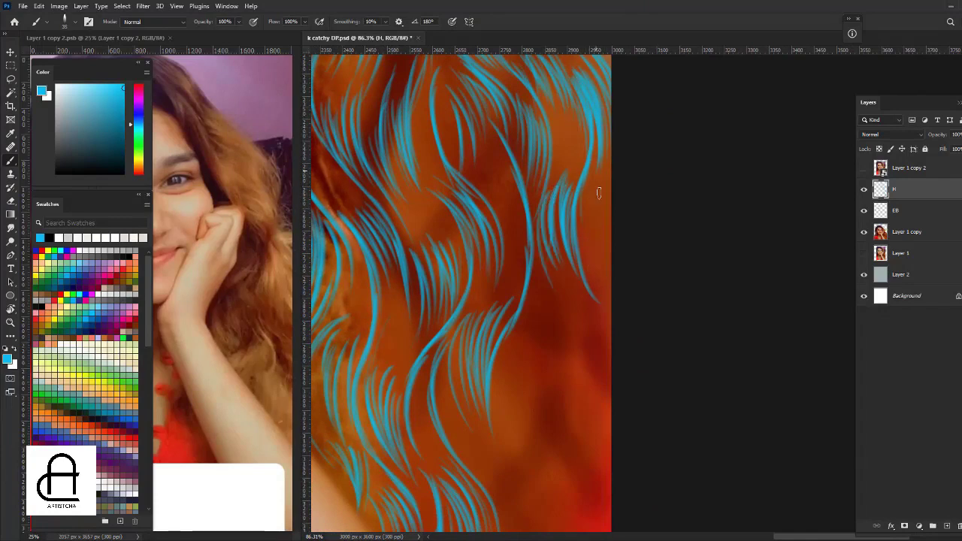
mouse_move(597, 182)
mouse_down()
mouse_move(587, 236)
mouse_move(592, 223)
mouse_up()
Paint curving strands through the middle hair, the lower wave and the next curl down.
drag(544, 251, 586, 369)
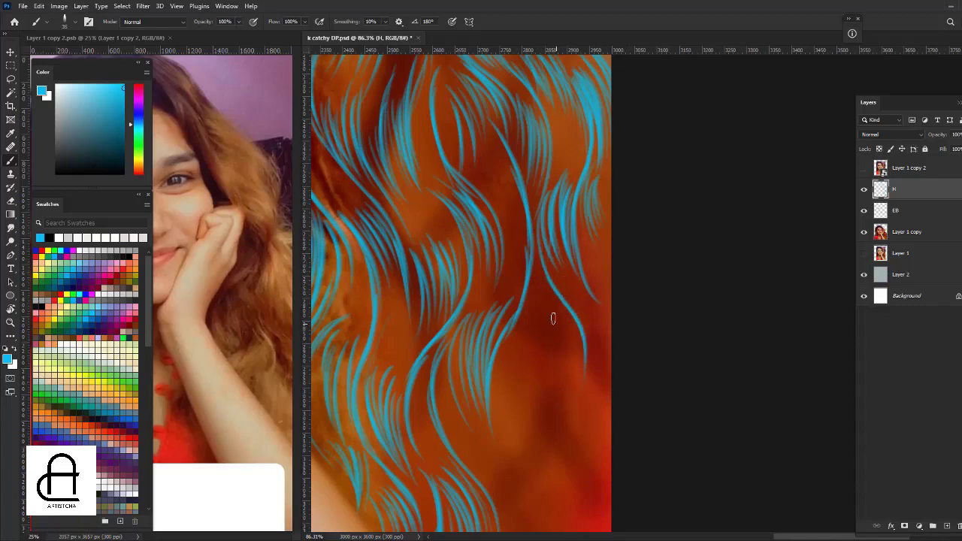
mouse_move(565, 299)
mouse_down()
mouse_move(574, 351)
mouse_move(561, 381)
mouse_up()
drag(536, 299, 550, 466)
drag(536, 367, 525, 448)
drag(520, 380, 526, 451)
mouse_move(509, 357)
mouse_down()
mouse_move(517, 433)
mouse_move(499, 431)
mouse_up()
drag(497, 382, 511, 448)
drag(504, 406, 524, 473)
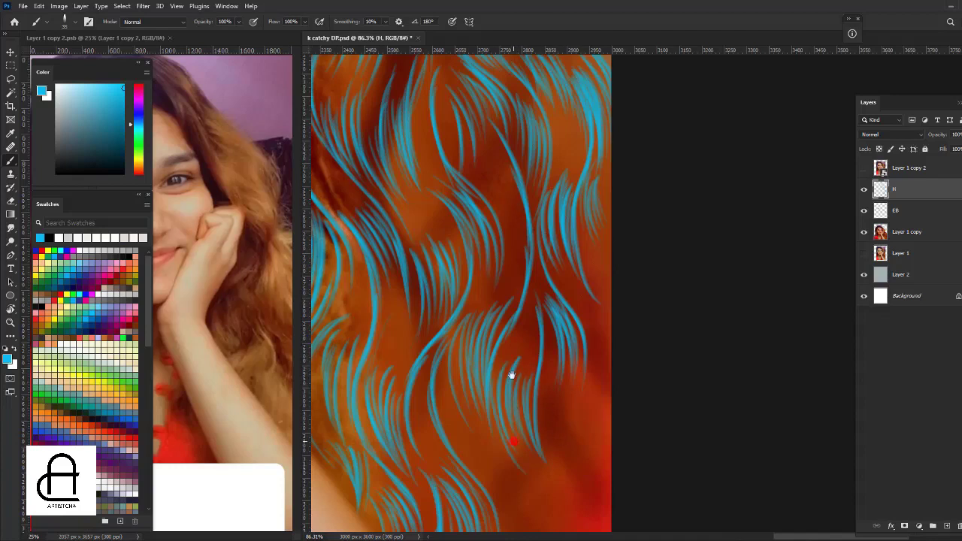
Add strands following the lower-right and lower-middle hair waves.
drag(511, 374, 529, 333)
mouse_move(556, 290)
mouse_down()
mouse_move(545, 358)
mouse_move(558, 461)
mouse_up()
drag(565, 373, 569, 437)
mouse_move(548, 353)
mouse_down()
mouse_move(565, 433)
mouse_move(551, 442)
mouse_up()
drag(473, 354, 507, 419)
drag(501, 361, 516, 437)
drag(520, 375, 526, 443)
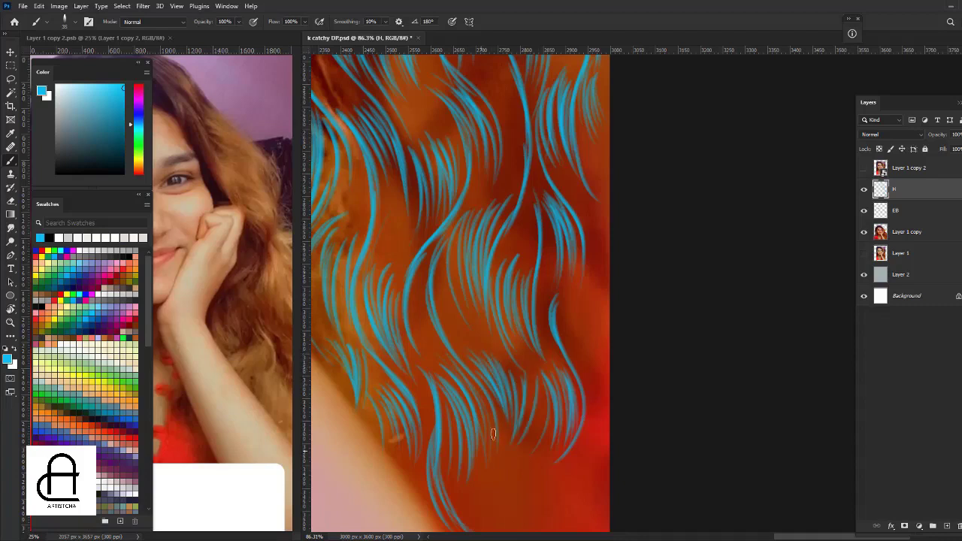
Fill the hair's bottom ends and curls with thin blue strands down to the tips.
scroll(518, 361, down, 3)
drag(521, 332, 509, 401)
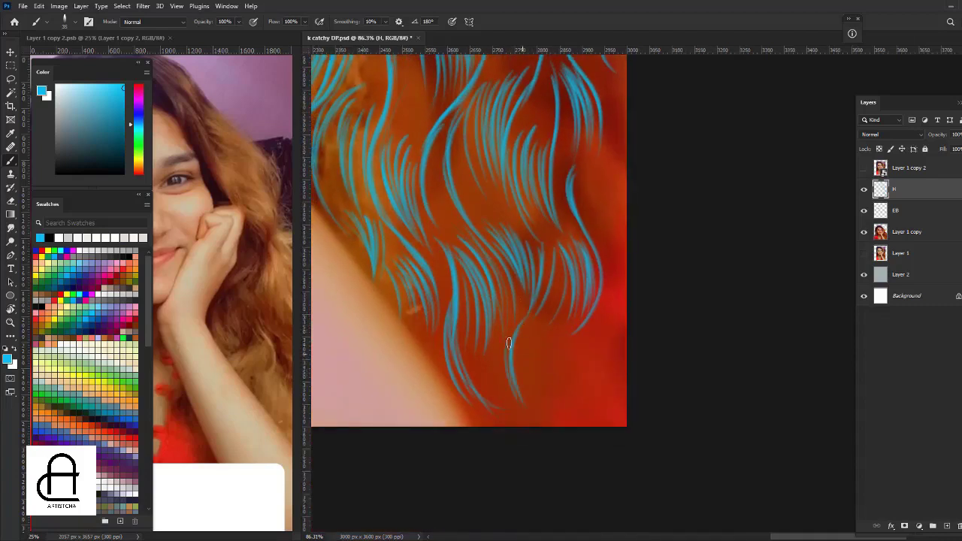
drag(520, 352, 489, 417)
drag(522, 383, 485, 425)
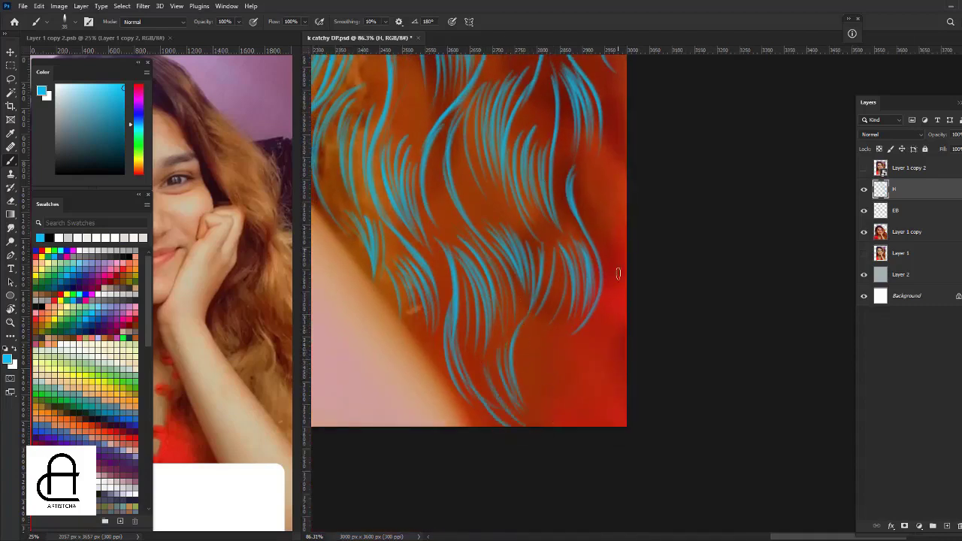
drag(587, 324, 568, 401)
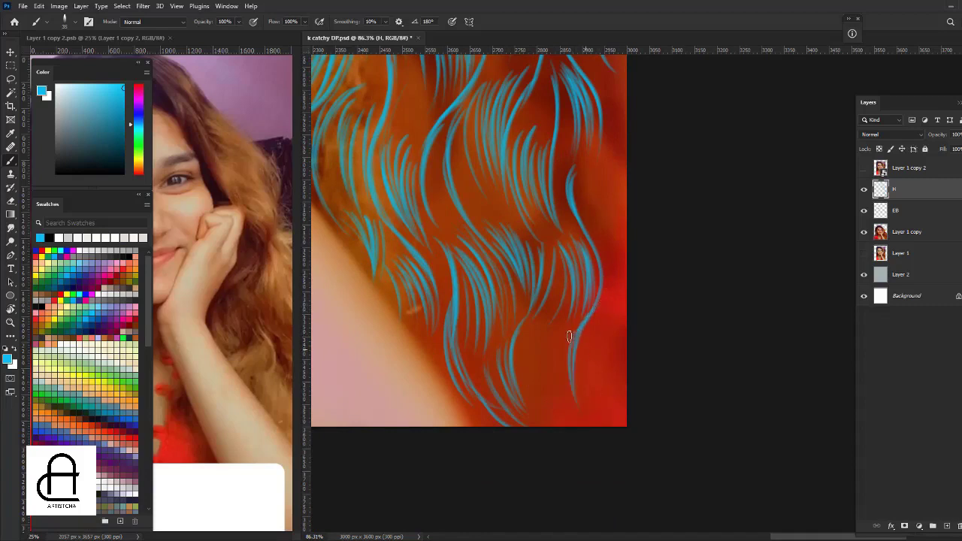
drag(569, 338, 558, 406)
mouse_move(580, 365)
mouse_down()
mouse_move(552, 414)
mouse_move(543, 410)
mouse_up()
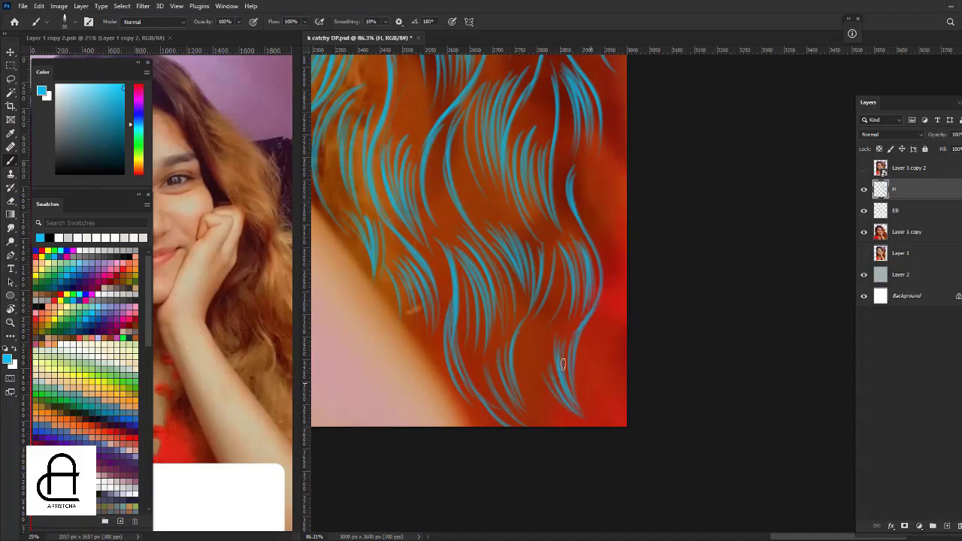
drag(555, 323, 543, 400)
mouse_move(557, 339)
mouse_down()
mouse_move(534, 408)
mouse_move(528, 401)
mouse_up()
drag(546, 332, 524, 415)
drag(559, 350, 521, 422)
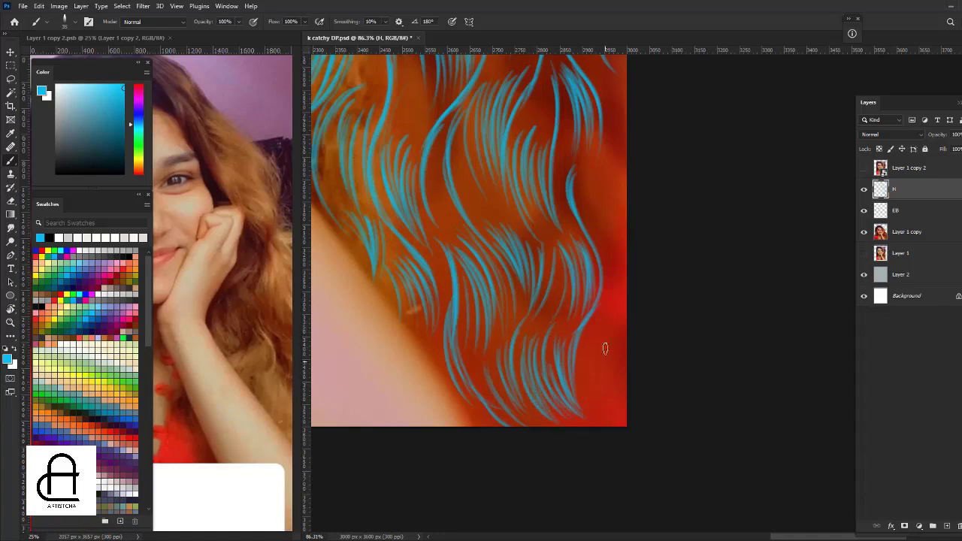
Shift to the hair's right edge and fill it with more strands.
mouse_move(604, 229)
mouse_down()
mouse_move(586, 275)
mouse_move(586, 318)
mouse_move(573, 286)
mouse_up()
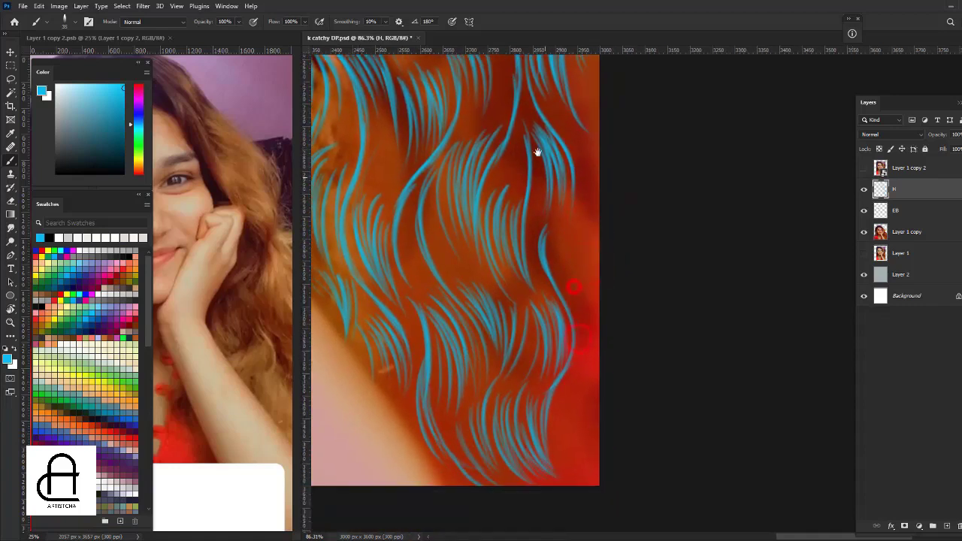
drag(555, 234, 568, 289)
mouse_move(563, 277)
mouse_down()
mouse_move(589, 311)
mouse_move(590, 353)
mouse_up()
mouse_move(574, 293)
mouse_down()
mouse_move(583, 371)
mouse_move(595, 335)
mouse_up()
mouse_move(584, 276)
mouse_down()
mouse_move(590, 347)
mouse_move(592, 336)
mouse_up()
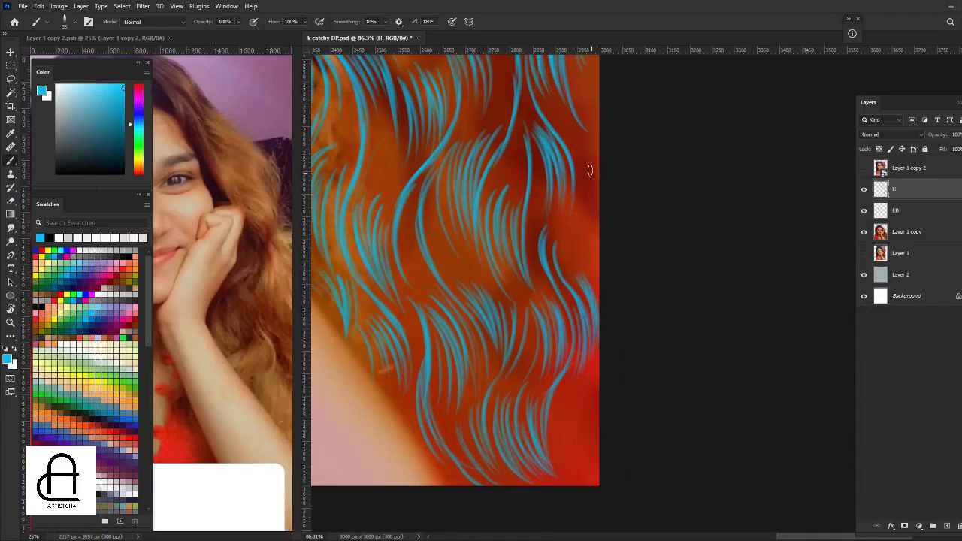
Add strands higher on the right edge and at the bottom-right ends.
drag(594, 161, 578, 264)
drag(596, 192, 570, 268)
drag(568, 198, 570, 275)
drag(571, 384, 557, 456)
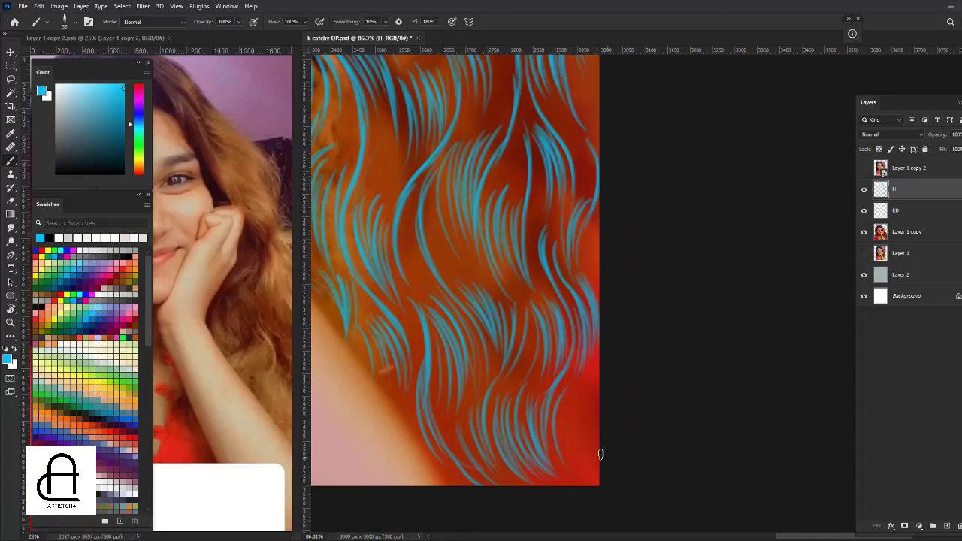
mouse_move(580, 396)
mouse_down()
mouse_move(578, 448)
mouse_move(592, 465)
mouse_move(598, 457)
mouse_up()
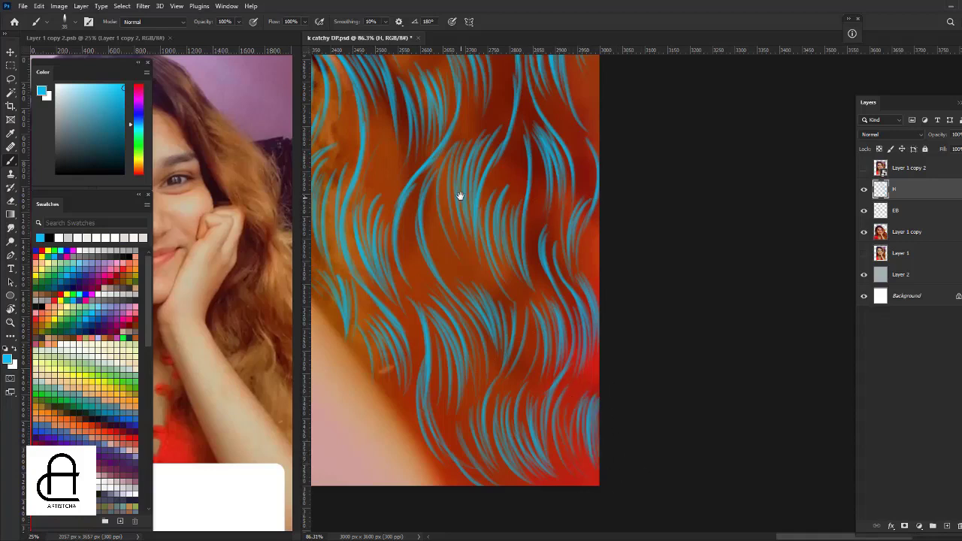
drag(460, 196, 537, 240)
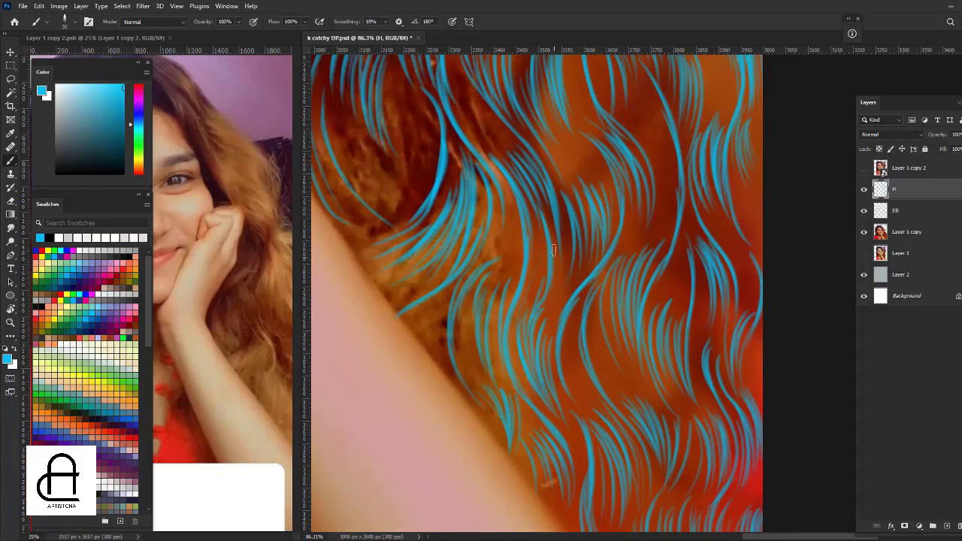
Paint blue strands near the shoulder, along the hair's outer edge and in the upper hair.
key(ctrl)
drag(540, 217, 537, 406)
mouse_move(622, 142)
mouse_down()
mouse_move(582, 209)
mouse_move(542, 342)
mouse_up()
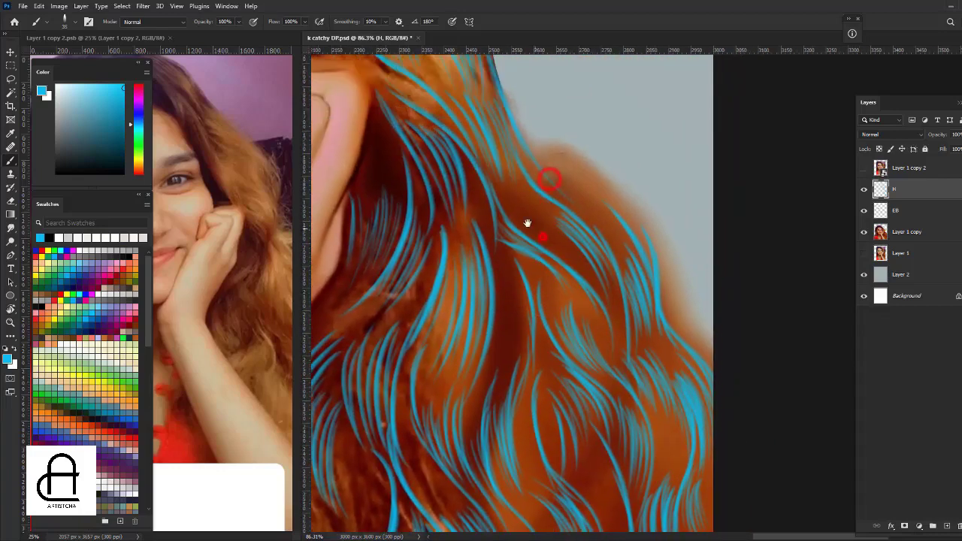
drag(551, 111, 542, 208)
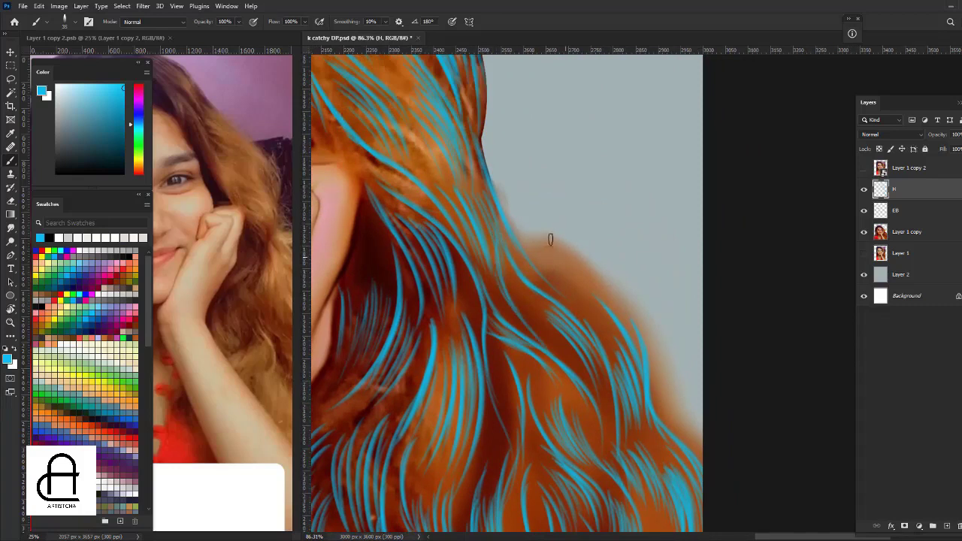
drag(496, 169, 584, 263)
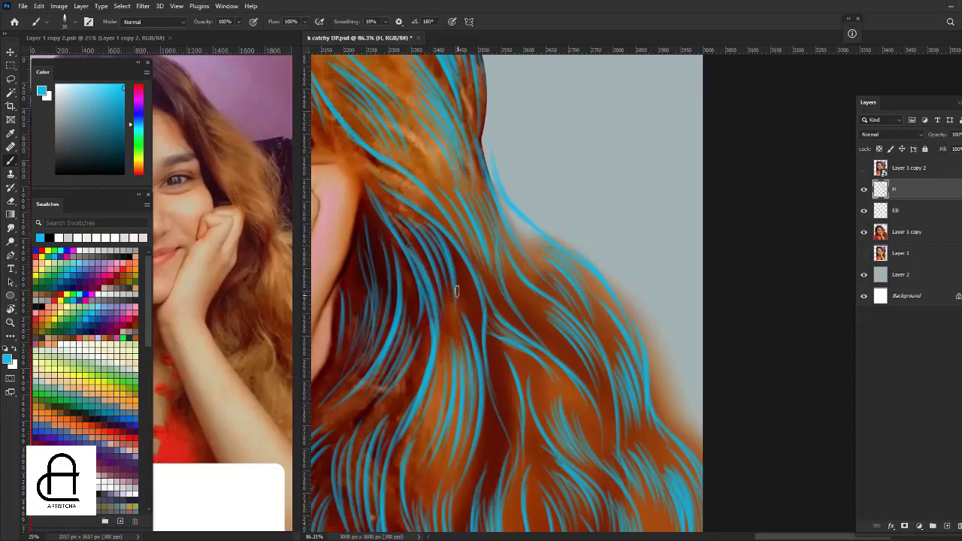
drag(451, 248, 467, 330)
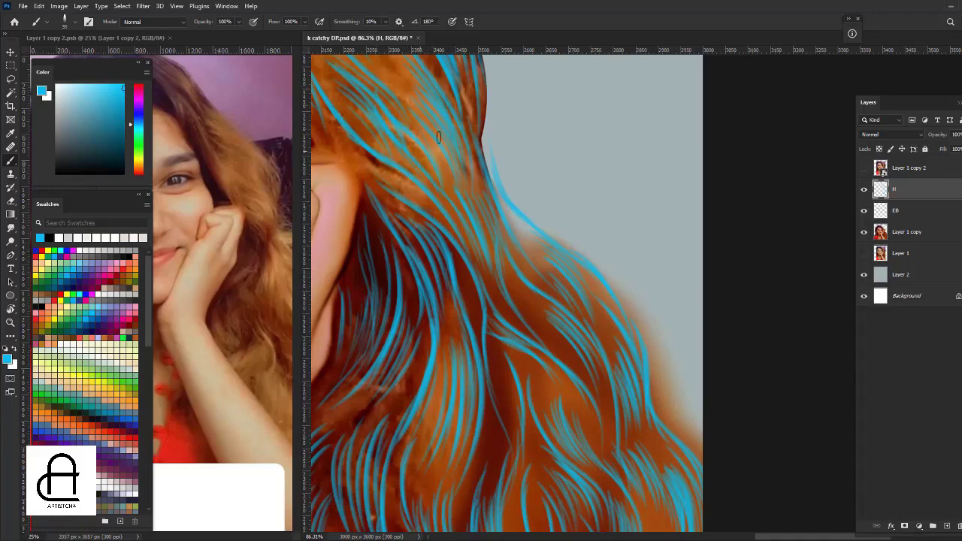
Fill the dark hair gap beside the shoulder with several blue strands.
mouse_move(440, 140)
mouse_down()
mouse_move(509, 171)
mouse_move(485, 194)
mouse_move(473, 294)
mouse_up()
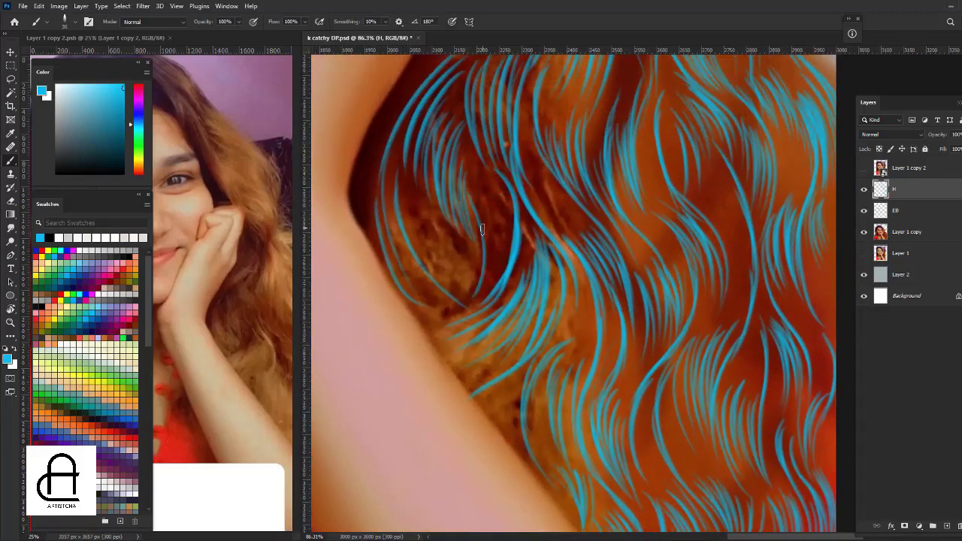
mouse_move(484, 201)
mouse_down()
mouse_move(488, 286)
mouse_move(499, 271)
mouse_up()
drag(410, 201, 447, 280)
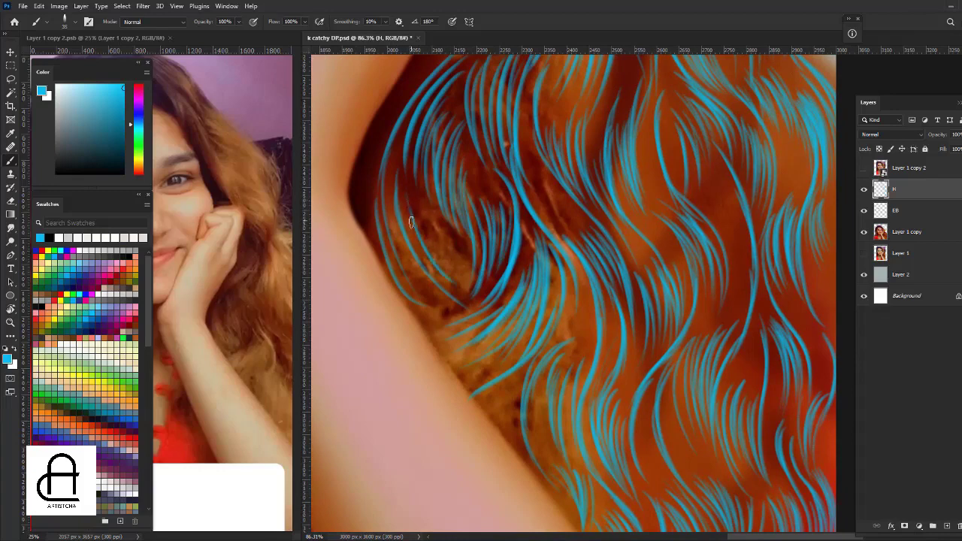
drag(412, 219, 458, 285)
drag(436, 234, 462, 273)
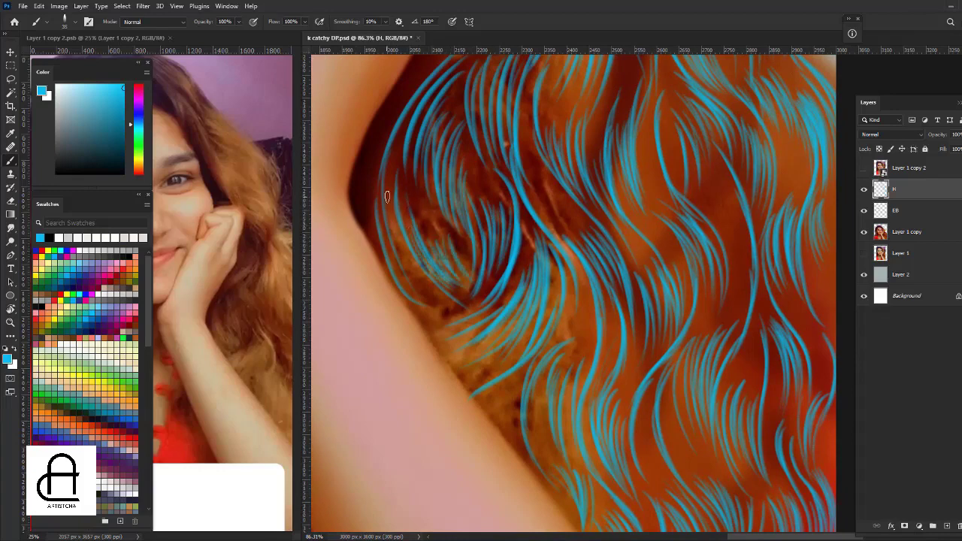
mouse_move(388, 194)
mouse_down()
mouse_move(409, 263)
mouse_move(442, 299)
mouse_up()
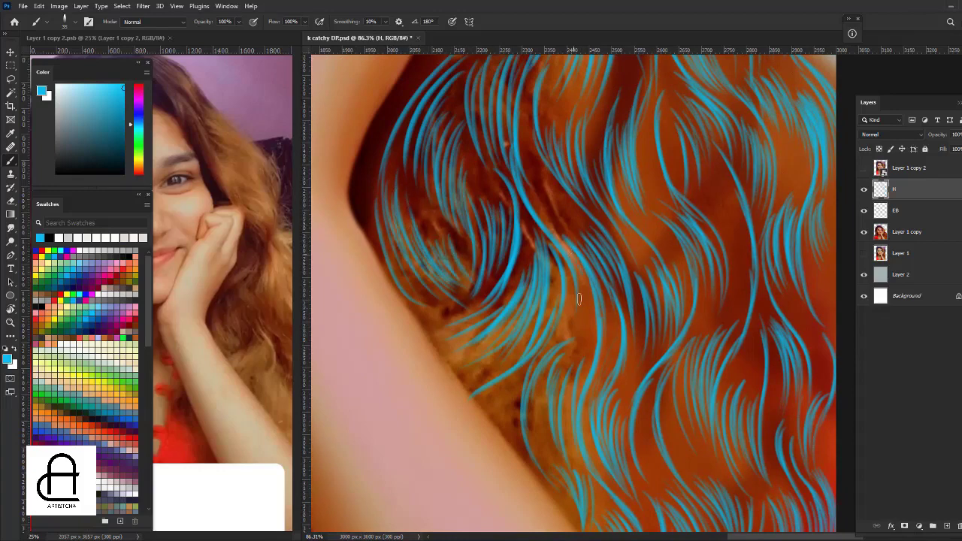
Add blue strands through the middle hair waves and down the right hair edge.
drag(603, 172, 499, 212)
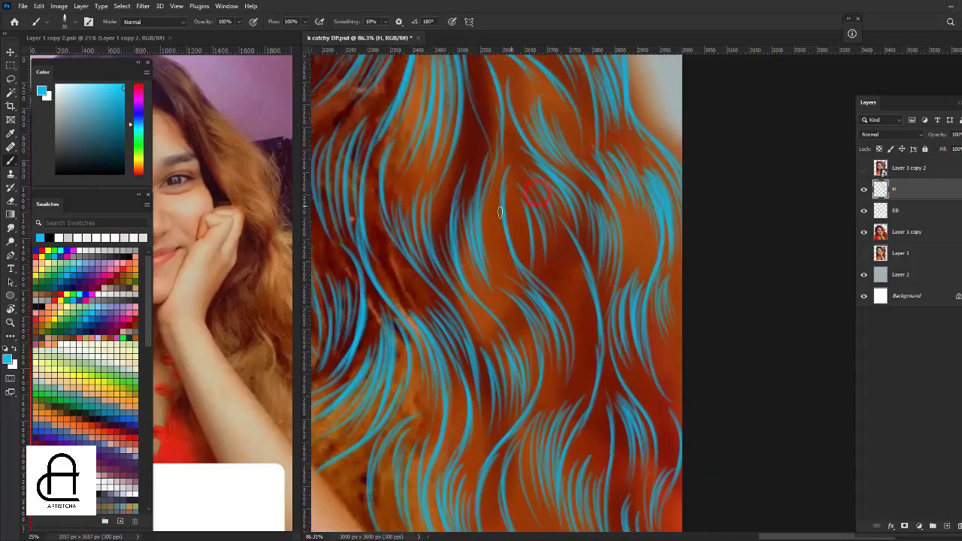
drag(505, 154, 493, 255)
drag(502, 188, 496, 248)
mouse_move(567, 254)
mouse_down()
mouse_move(587, 301)
mouse_move(592, 352)
mouse_up()
drag(586, 304, 584, 374)
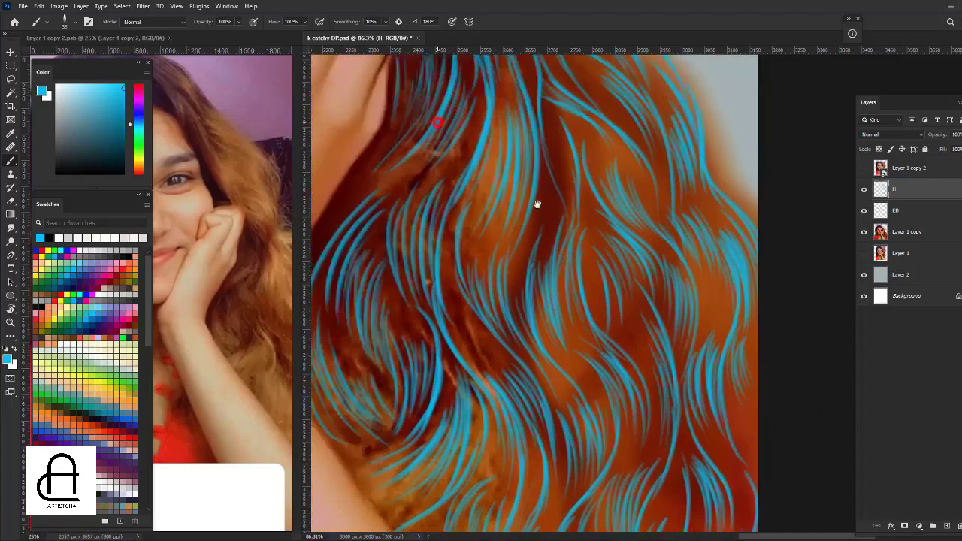
Paint thin blue strands over the orange hair beside the forehead and above the eyebrow.
mouse_move(537, 204)
mouse_down()
mouse_move(528, 233)
mouse_move(476, 240)
mouse_up()
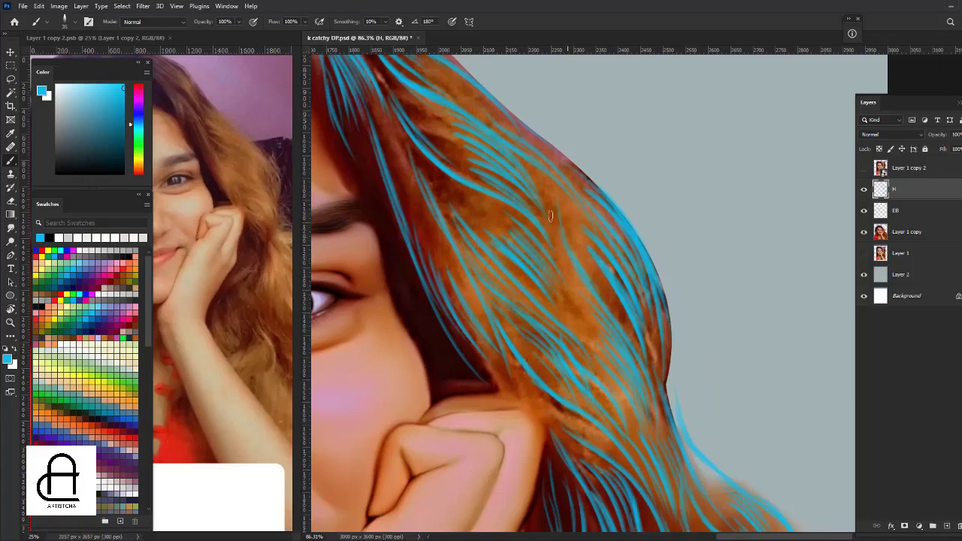
drag(569, 290, 588, 330)
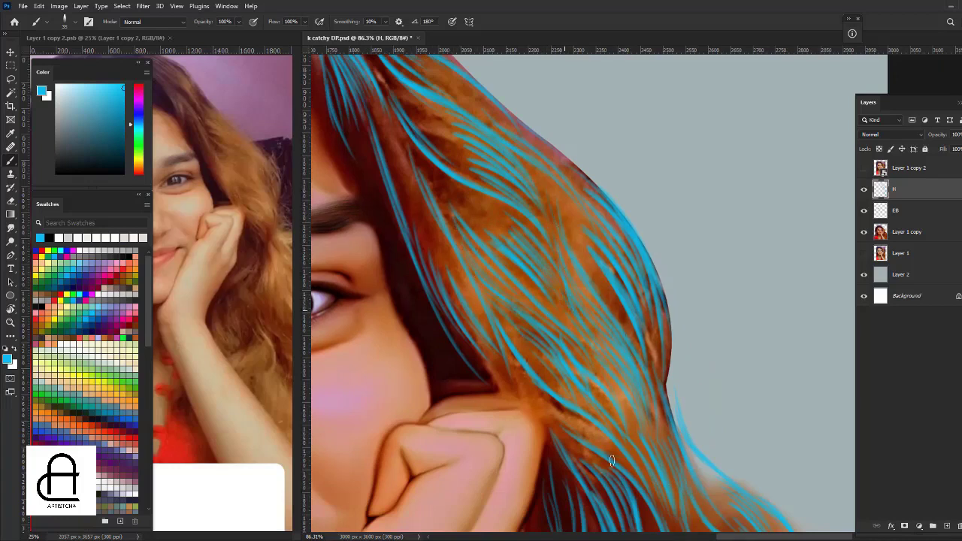
drag(507, 171, 510, 215)
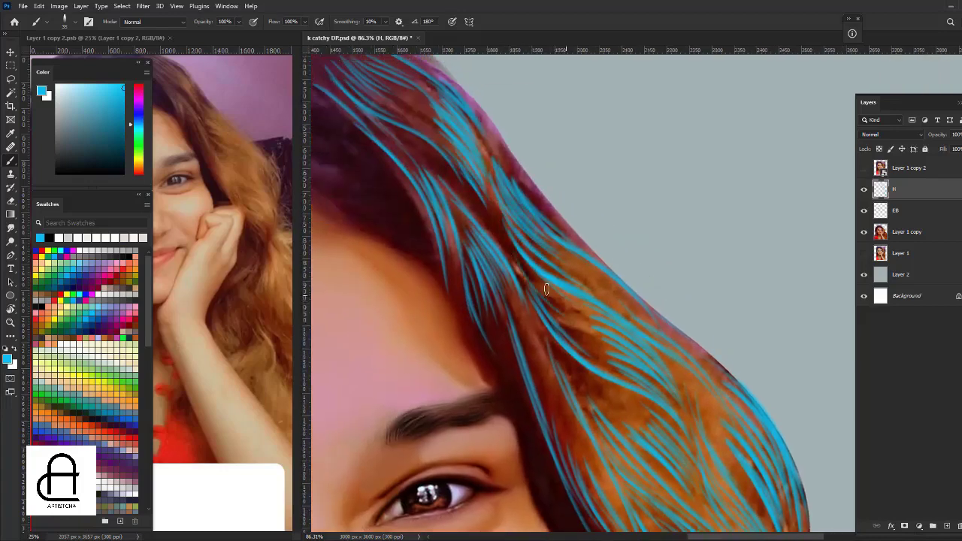
drag(547, 292, 588, 322)
drag(467, 182, 723, 257)
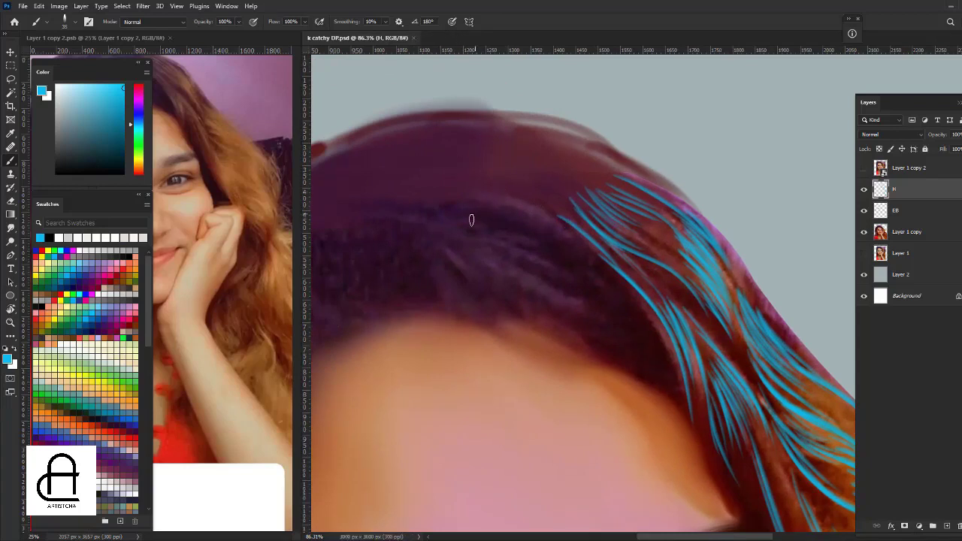
Check her face in the reference photo, then bring the portrait's forehead and hairline into view.
drag(405, 260, 501, 236)
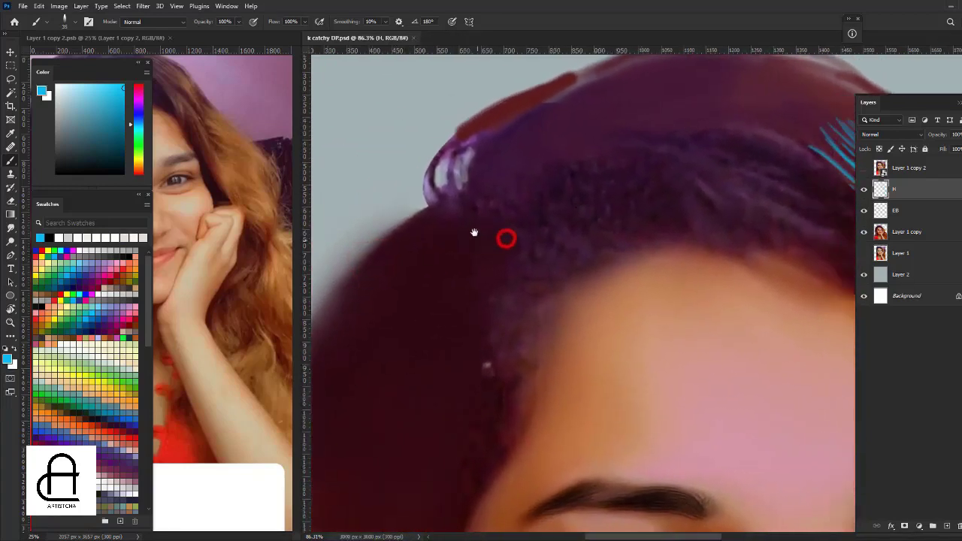
click(253, 223)
drag(253, 223, 232, 240)
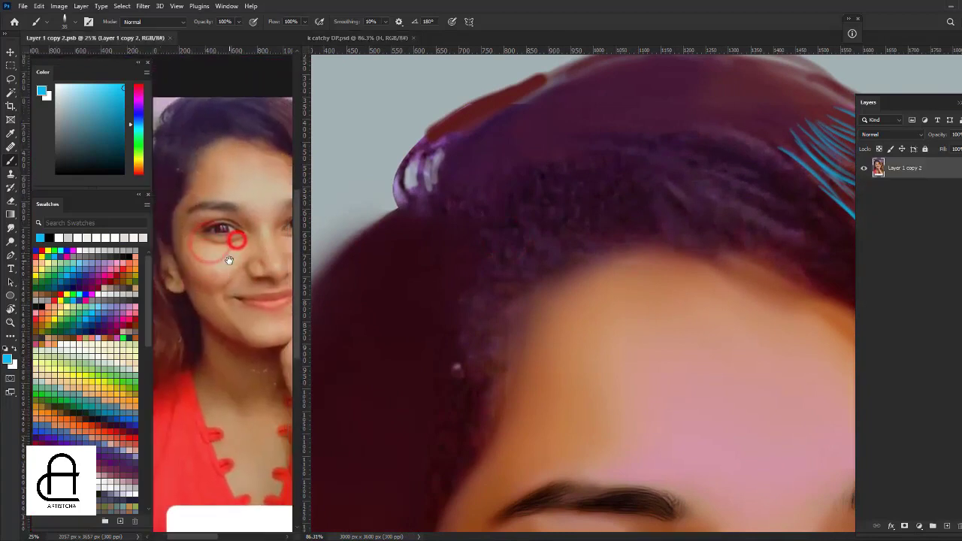
click(491, 184)
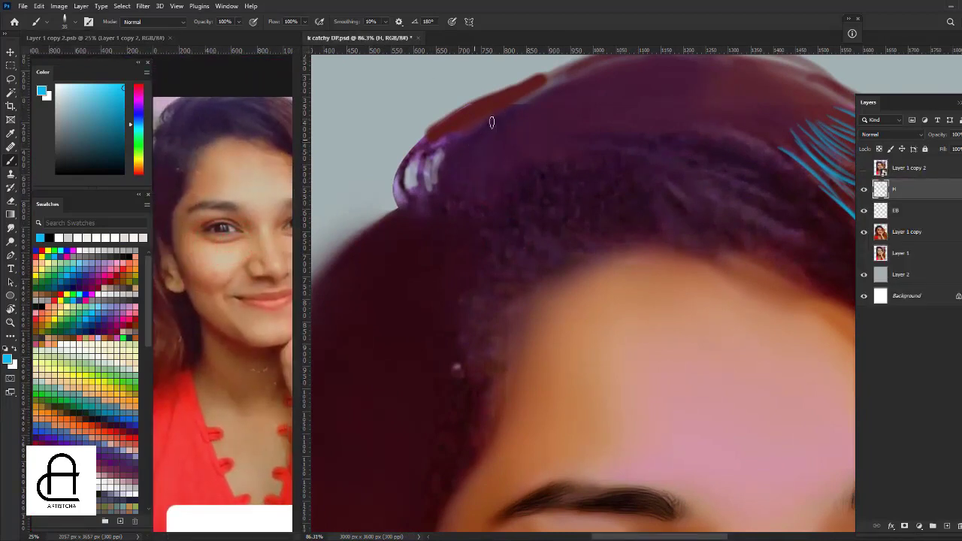
Paint blue strands along the top hair edge, down the hairline and across the crown.
drag(525, 99, 452, 203)
mouse_move(552, 94)
mouse_down()
mouse_move(460, 183)
mouse_move(460, 228)
mouse_up()
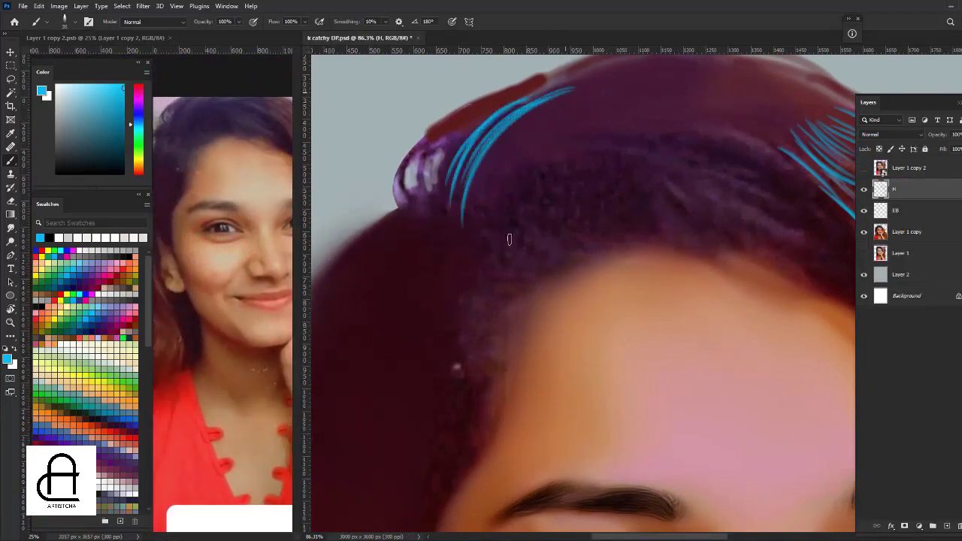
drag(472, 122, 438, 225)
drag(439, 186, 455, 239)
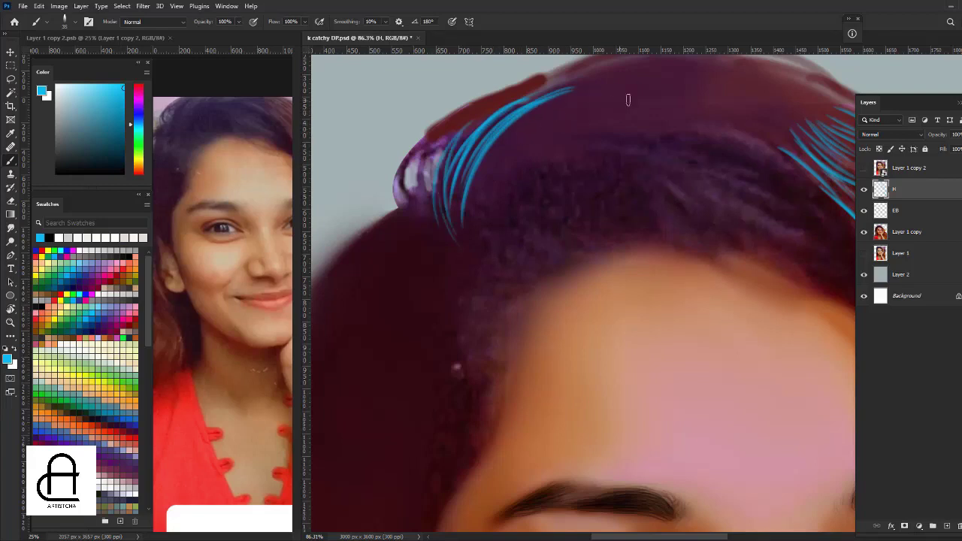
drag(639, 92, 480, 244)
mouse_move(509, 149)
mouse_down()
mouse_move(477, 248)
mouse_move(473, 229)
mouse_move(465, 247)
mouse_up()
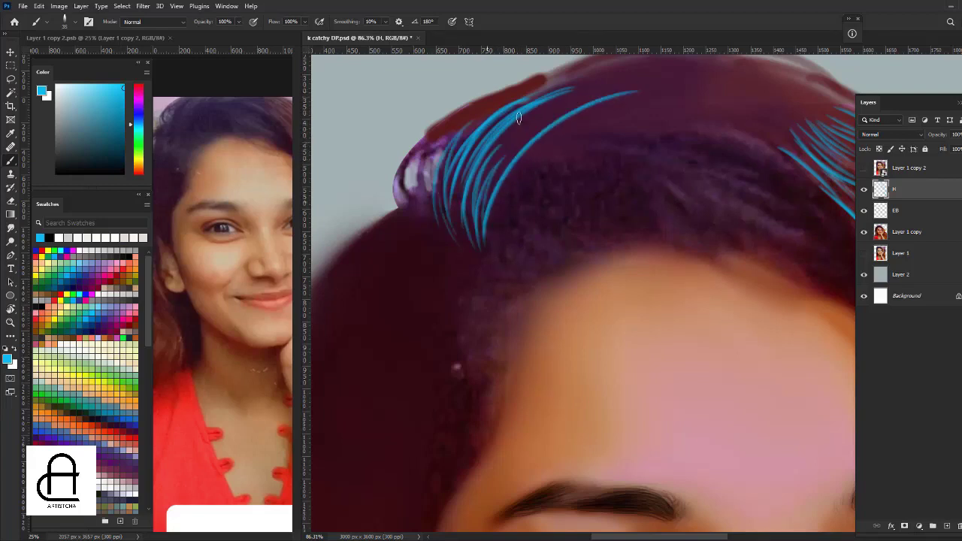
Add curved blue strands on the right of the crown and along the top hairline.
drag(763, 140, 597, 159)
drag(791, 166, 652, 147)
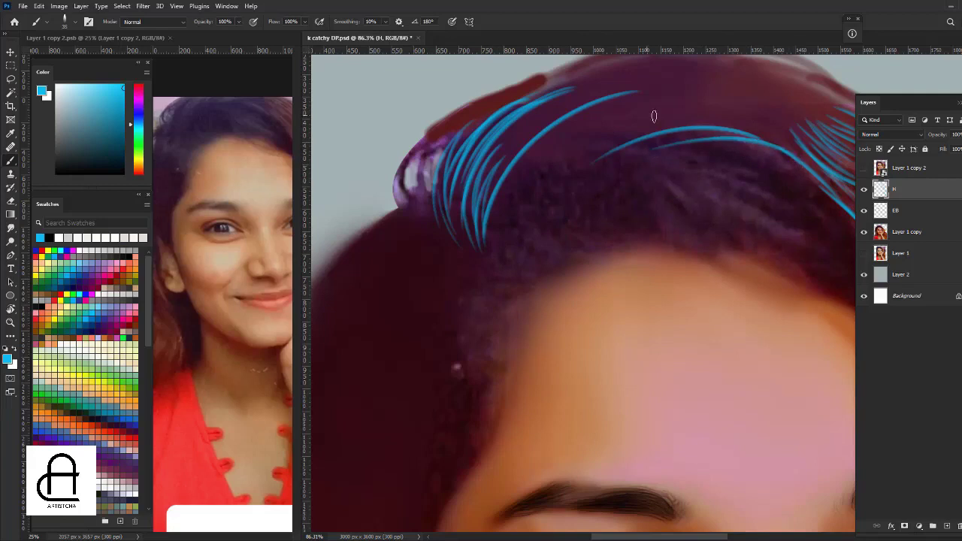
drag(830, 200, 709, 145)
drag(814, 182, 742, 143)
drag(784, 171, 646, 148)
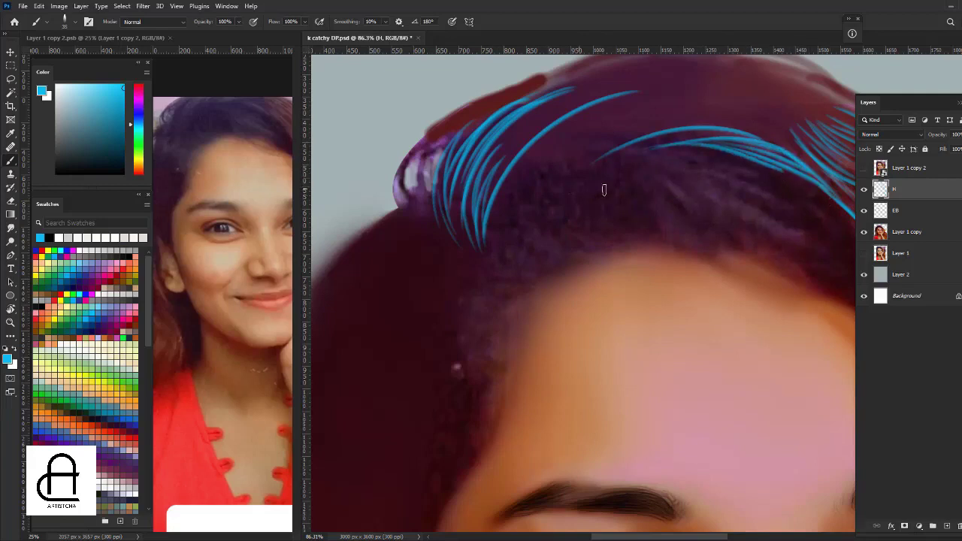
mouse_move(664, 96)
mouse_down()
mouse_move(541, 151)
mouse_move(580, 120)
mouse_move(565, 123)
mouse_up()
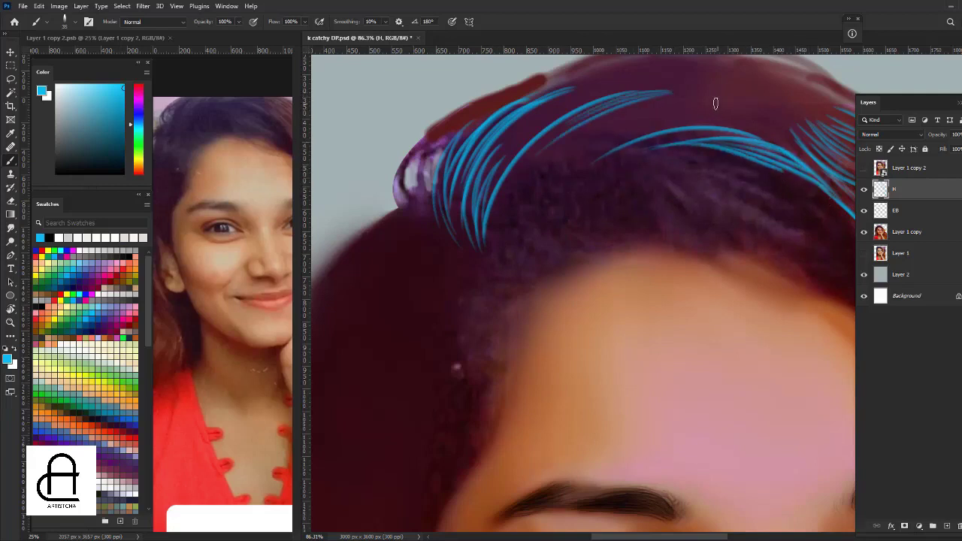
drag(726, 97, 589, 120)
mouse_move(727, 115)
mouse_down()
mouse_move(634, 120)
mouse_move(636, 130)
mouse_move(615, 134)
mouse_move(499, 230)
mouse_up()
Fill the left and far-left front hairline with blue strands.
drag(548, 159, 496, 239)
drag(532, 181, 507, 257)
mouse_move(487, 101)
mouse_down()
mouse_move(451, 188)
mouse_move(439, 153)
mouse_up()
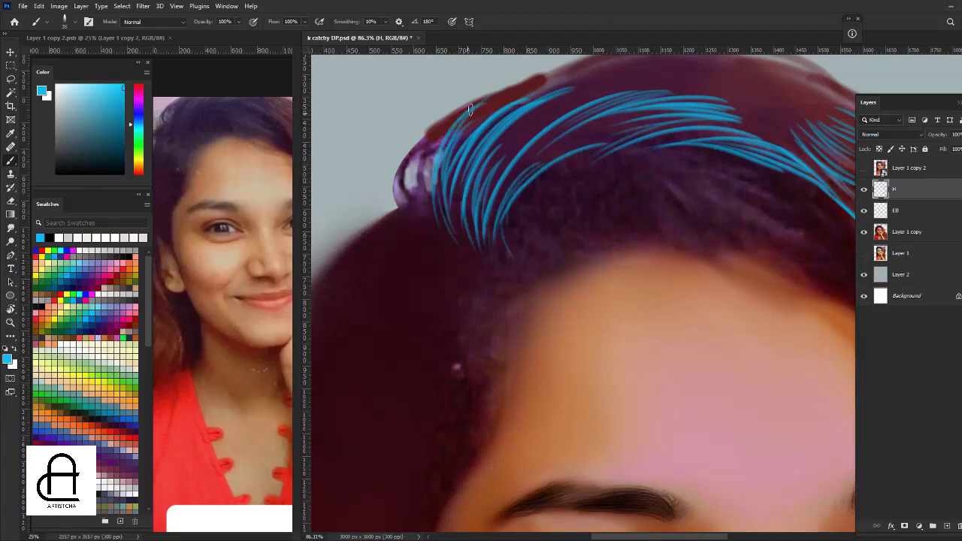
mouse_move(448, 117)
mouse_down()
mouse_move(421, 149)
mouse_move(413, 205)
mouse_up()
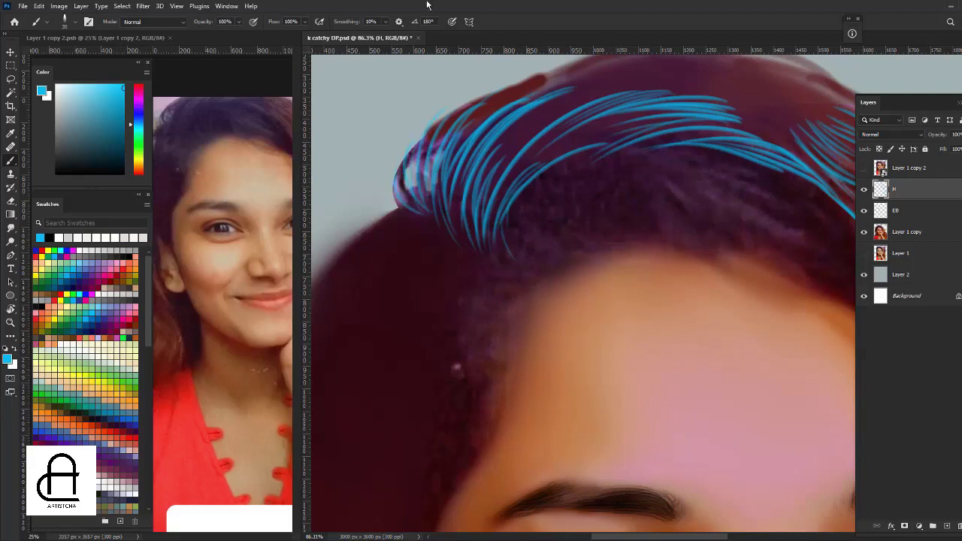
drag(621, 140, 550, 130)
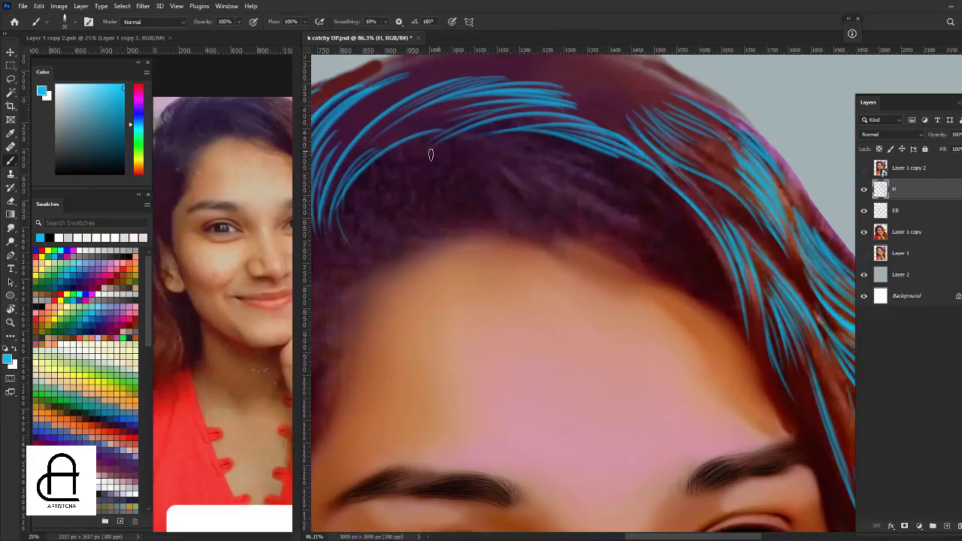
Paint long thin blue strands curving down-right over the forehead hair.
mouse_move(407, 148)
mouse_down()
mouse_move(527, 139)
mouse_move(622, 214)
mouse_up()
drag(434, 148, 558, 220)
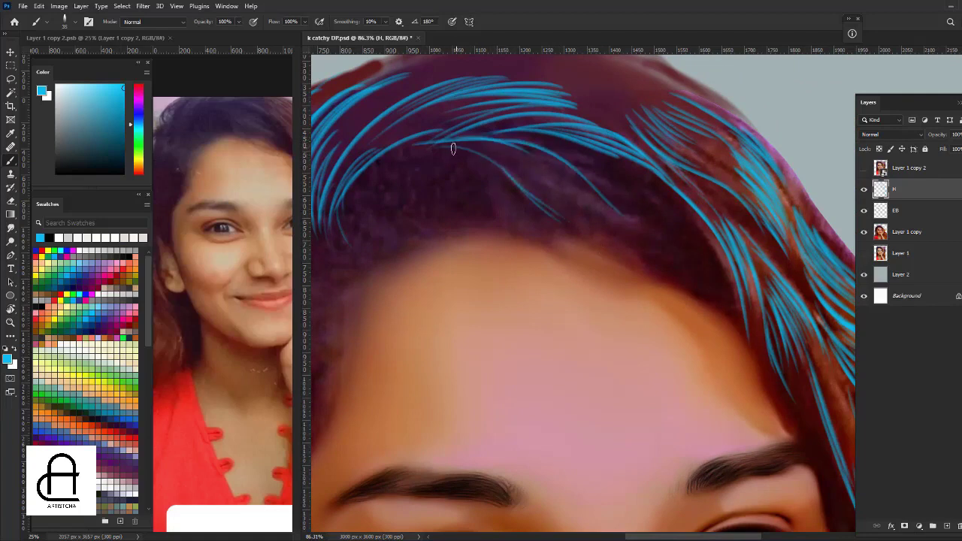
drag(453, 148, 563, 233)
drag(474, 164, 571, 242)
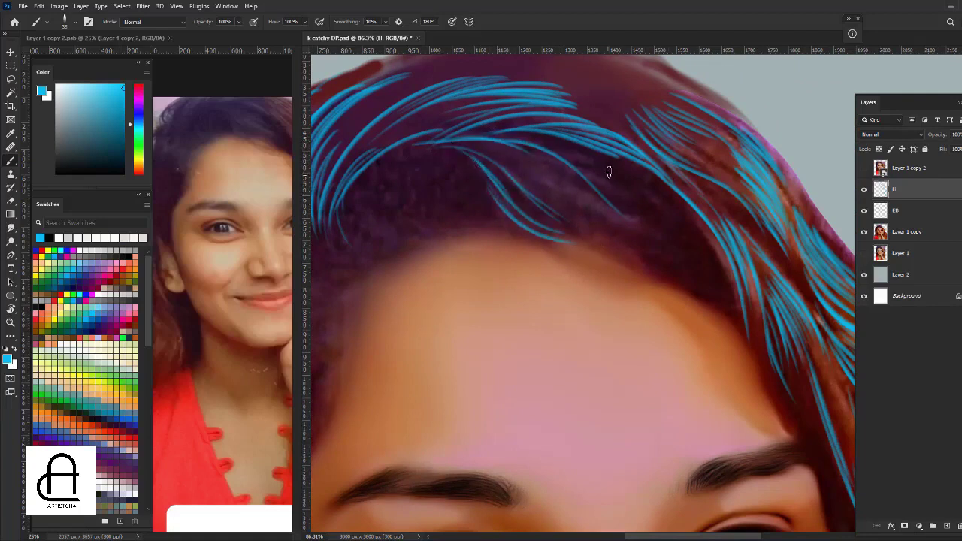
drag(643, 175, 689, 301)
Add more blue strands sweeping across the right of the head.
mouse_move(504, 154)
mouse_down()
mouse_move(558, 210)
mouse_move(589, 213)
mouse_up()
drag(547, 172, 605, 207)
drag(526, 161, 661, 270)
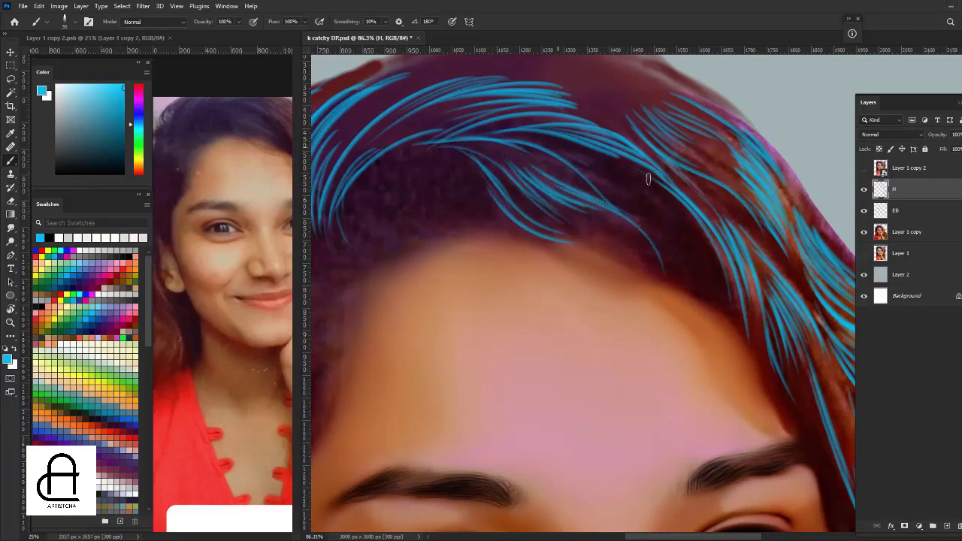
drag(586, 161, 702, 241)
drag(624, 182, 695, 235)
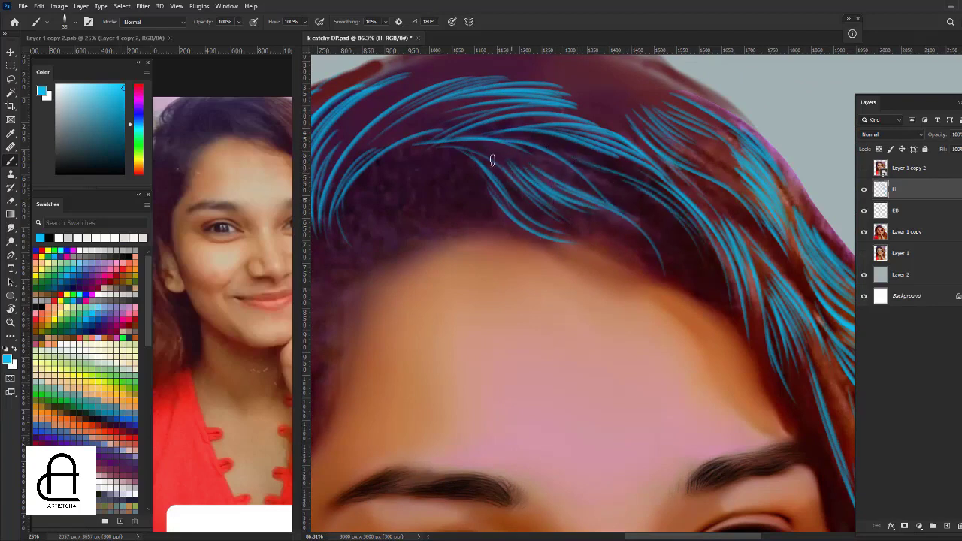
Add short strands at the front hairline, replacing one misplaced stroke, then zoom out.
drag(479, 151, 385, 157)
mouse_move(507, 158)
mouse_down()
mouse_move(454, 166)
mouse_move(430, 202)
mouse_up()
key(ctrl+z)
drag(500, 146, 592, 185)
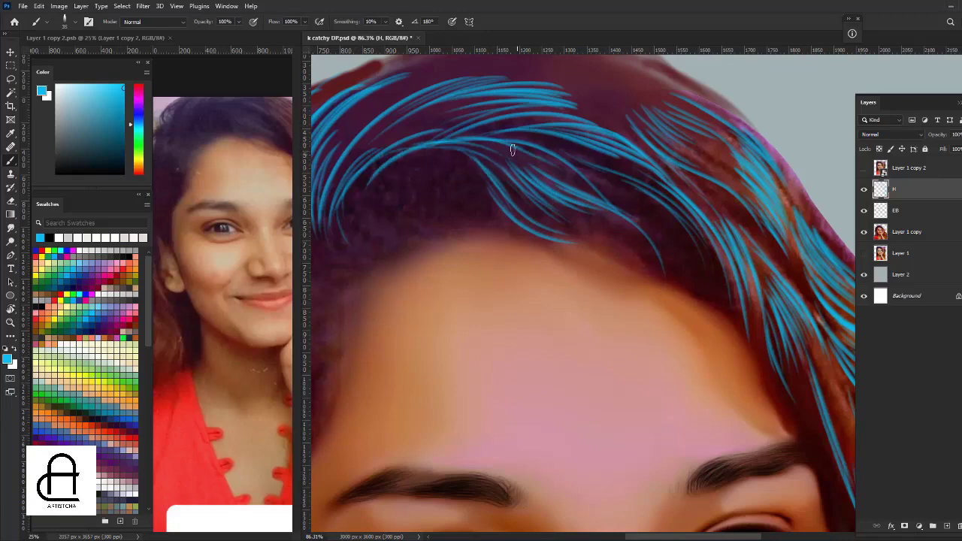
key(ctrl+minus)
key(ctrl+minus)
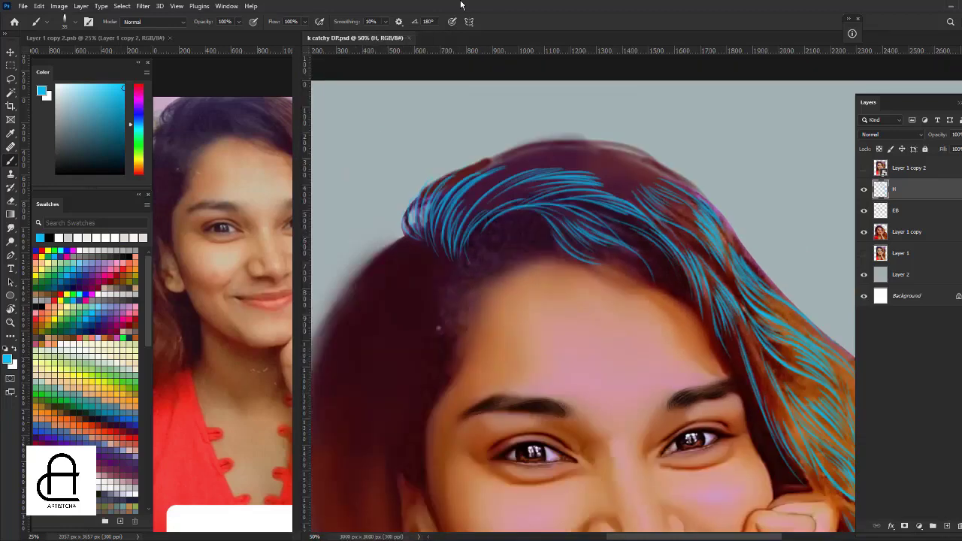
Zoom to 100% on the hair and paint blue strands along its upper-right edge.
key(ctrl+plus)
scroll(660, 206, down, 1)
scroll(660, 206, right, 5)
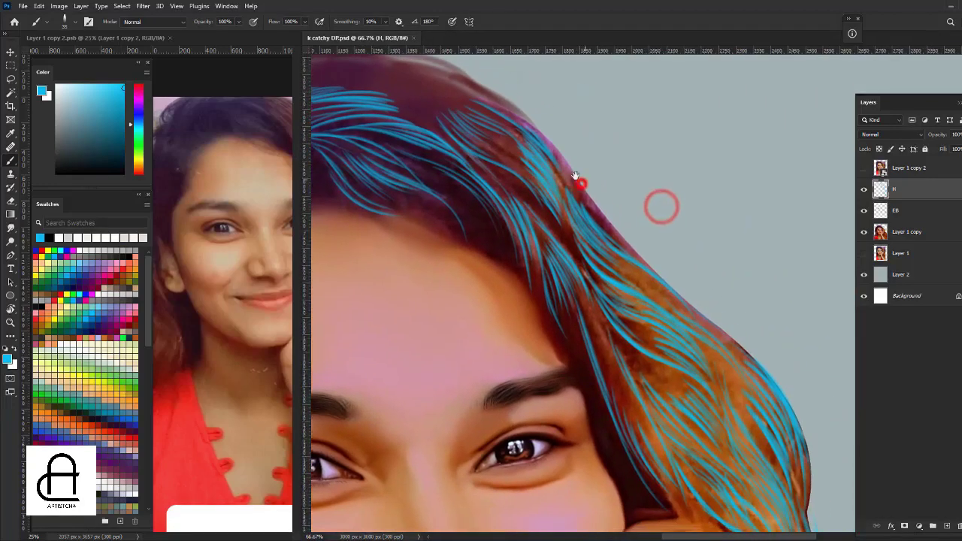
key(ctrl+plus)
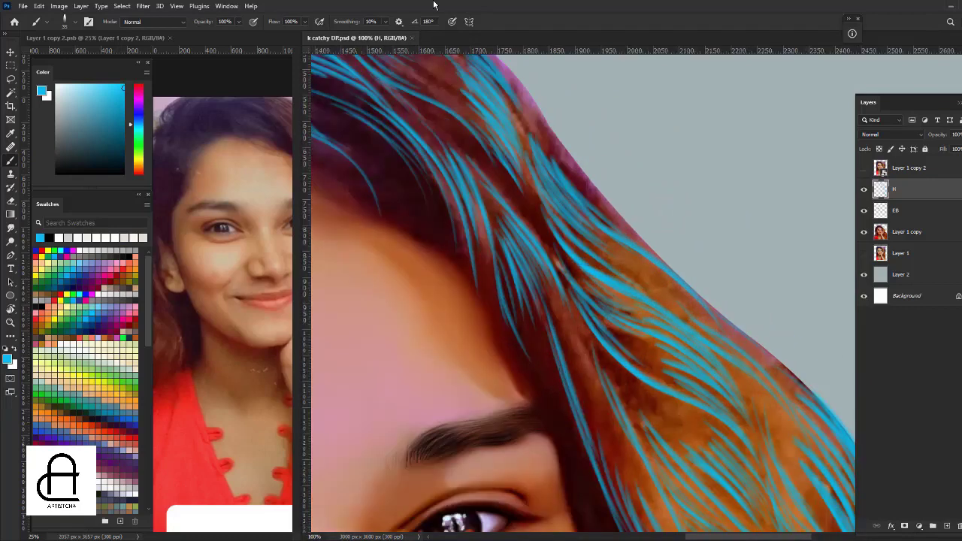
mouse_move(581, 230)
mouse_down()
mouse_move(639, 270)
mouse_move(685, 278)
mouse_up()
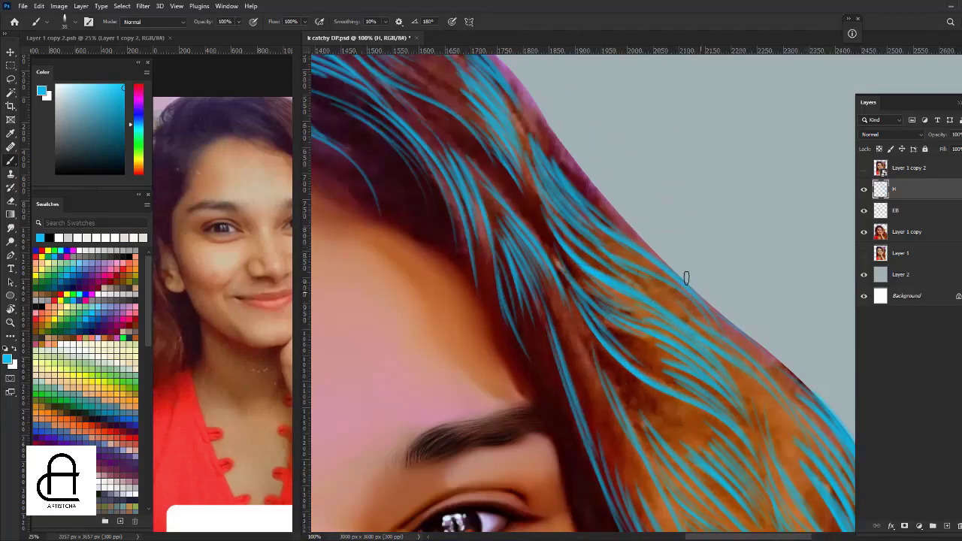
drag(533, 114, 634, 215)
drag(546, 134, 645, 227)
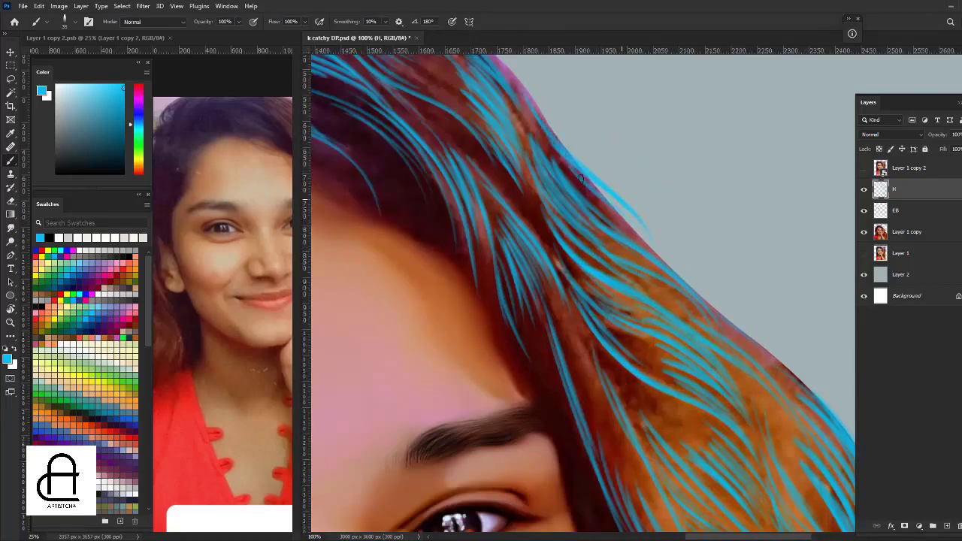
drag(577, 176, 655, 248)
Paint long blue strands down the hair beside her forehead and lower down.
drag(444, 122, 538, 284)
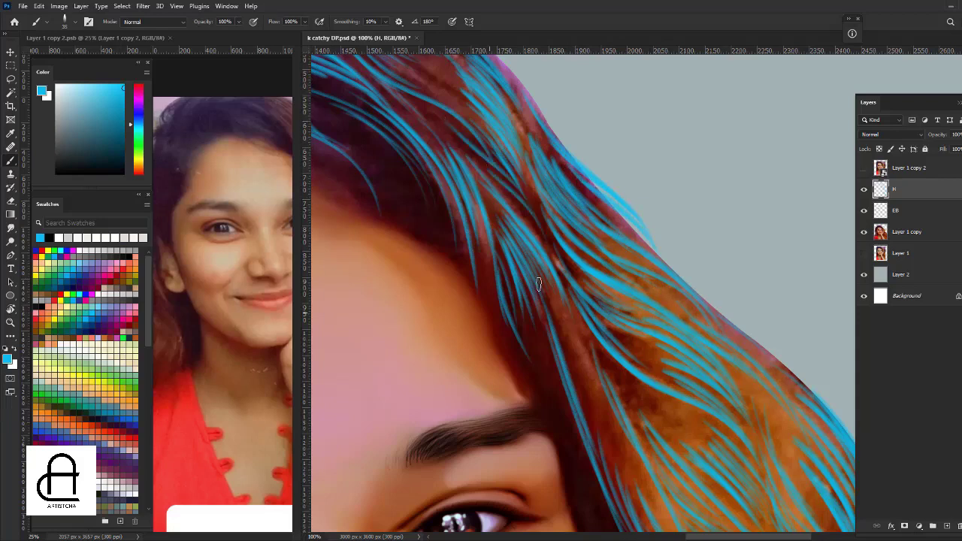
drag(435, 175, 493, 338)
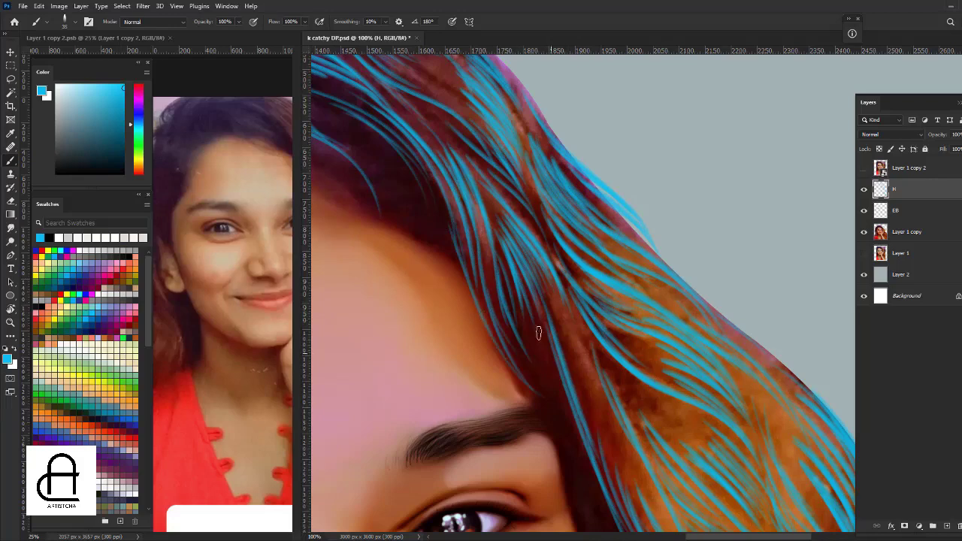
drag(525, 302, 569, 435)
scroll(569, 434, down, 5)
scroll(541, 331, down, 1)
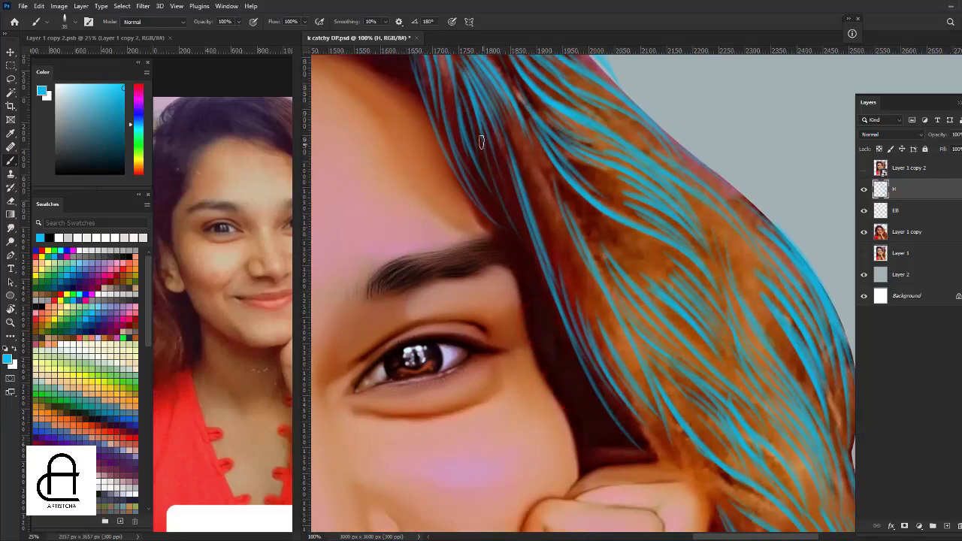
Brush several diagonal blue strands through the dark hair beside her eye.
drag(493, 165, 524, 239)
drag(511, 188, 539, 259)
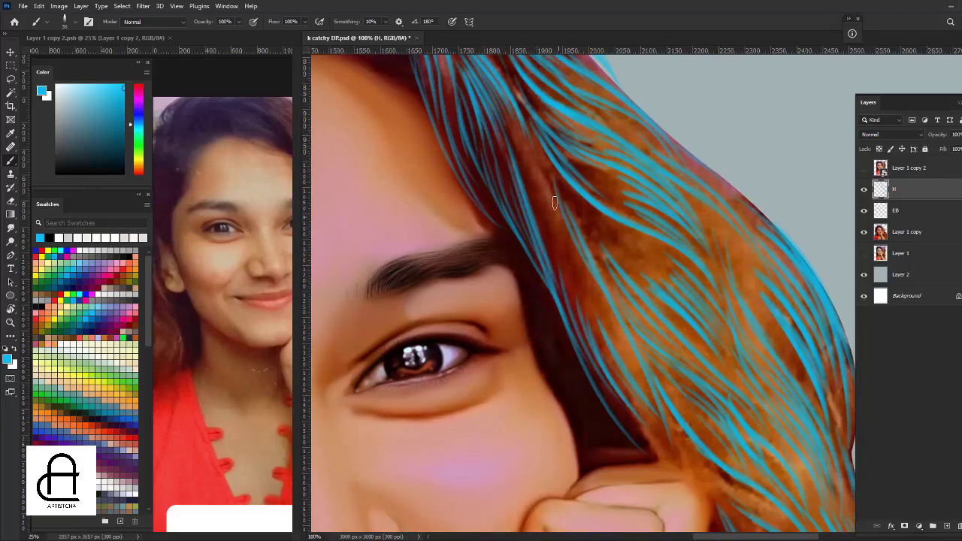
drag(526, 146, 571, 248)
drag(546, 178, 574, 254)
drag(521, 126, 579, 269)
drag(532, 171, 605, 323)
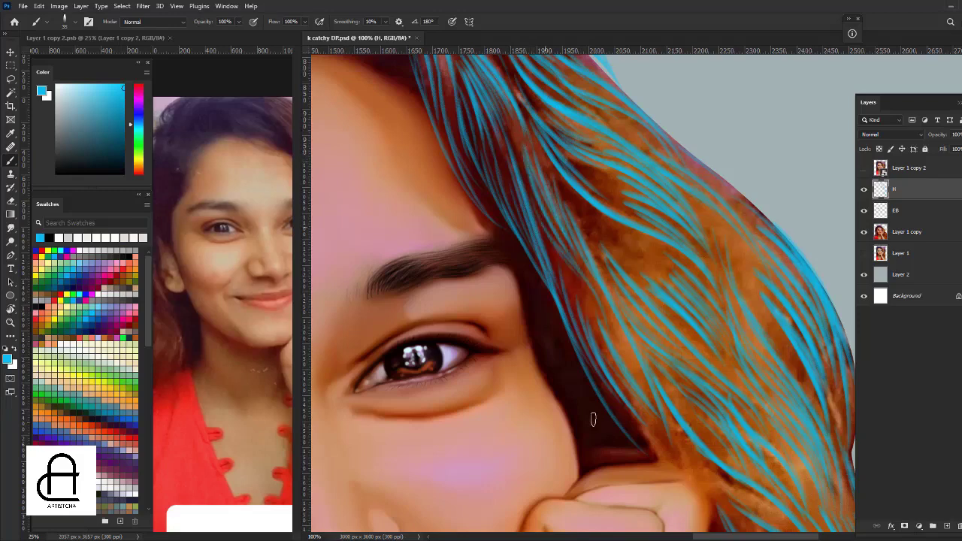
drag(544, 157, 620, 237)
drag(567, 192, 643, 247)
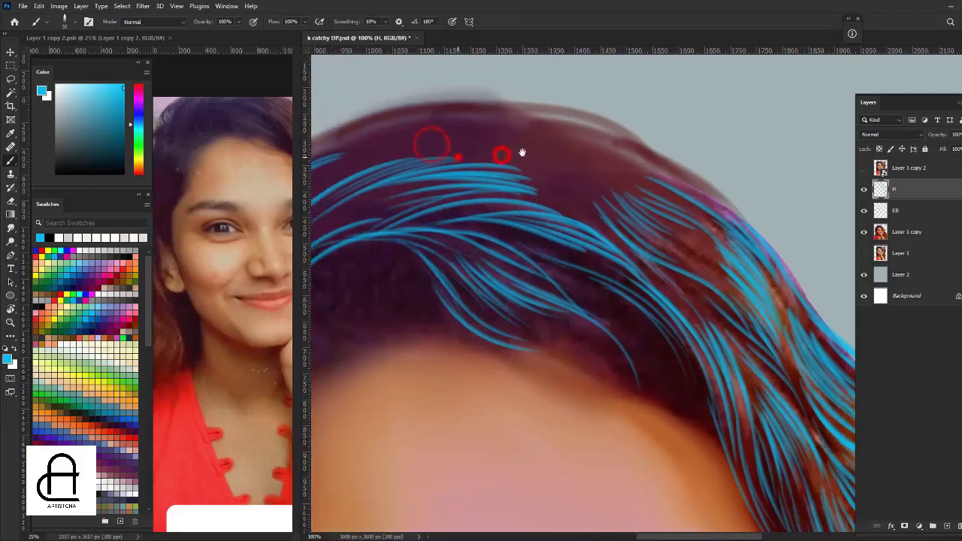
Paint blue strands across the top of the head and crown, undoing the last pass.
drag(494, 154, 751, 162)
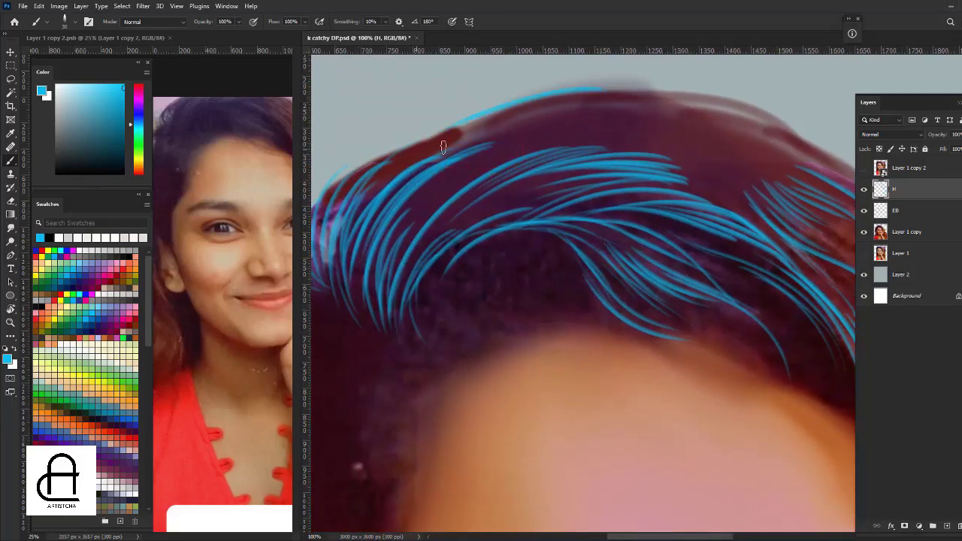
drag(644, 98, 526, 103)
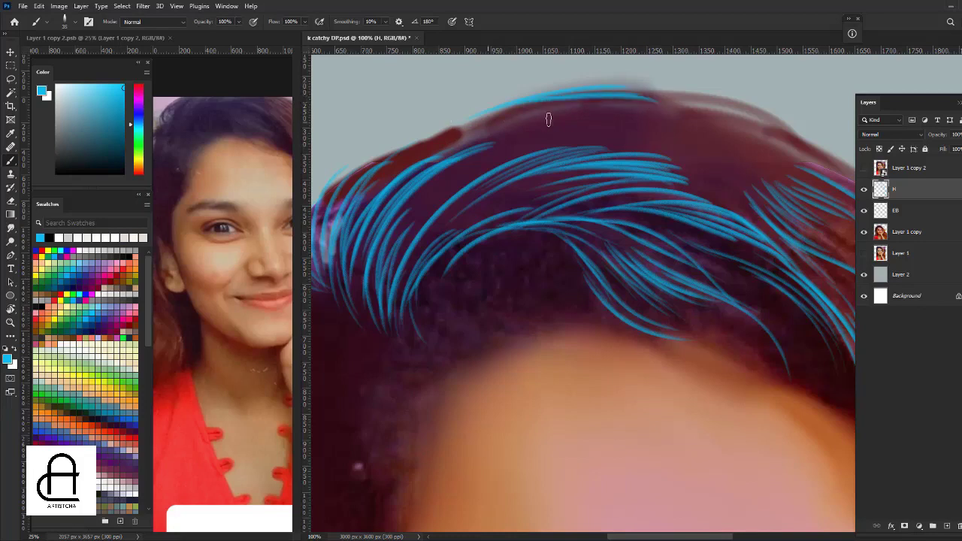
mouse_move(673, 111)
mouse_down()
mouse_move(499, 114)
mouse_move(409, 140)
mouse_up()
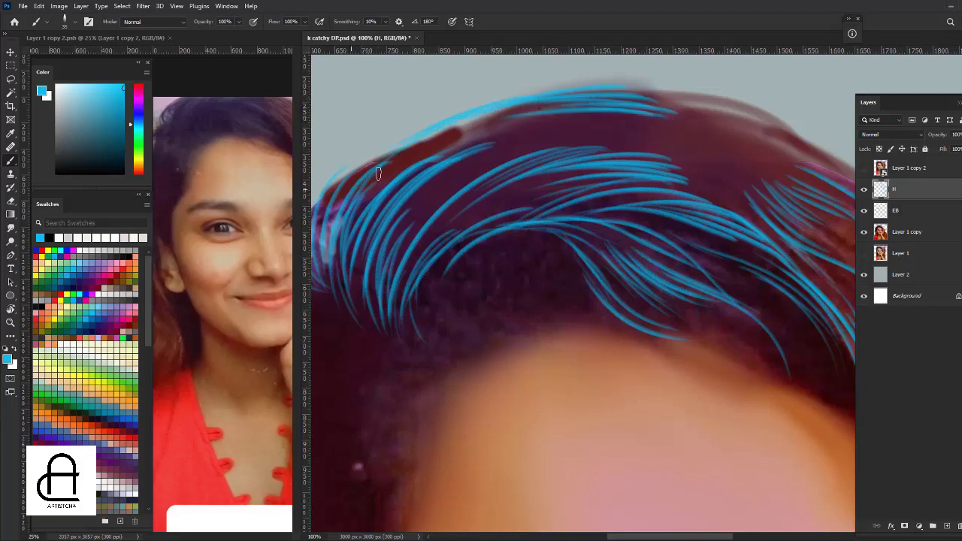
drag(728, 136, 627, 112)
drag(719, 152, 622, 126)
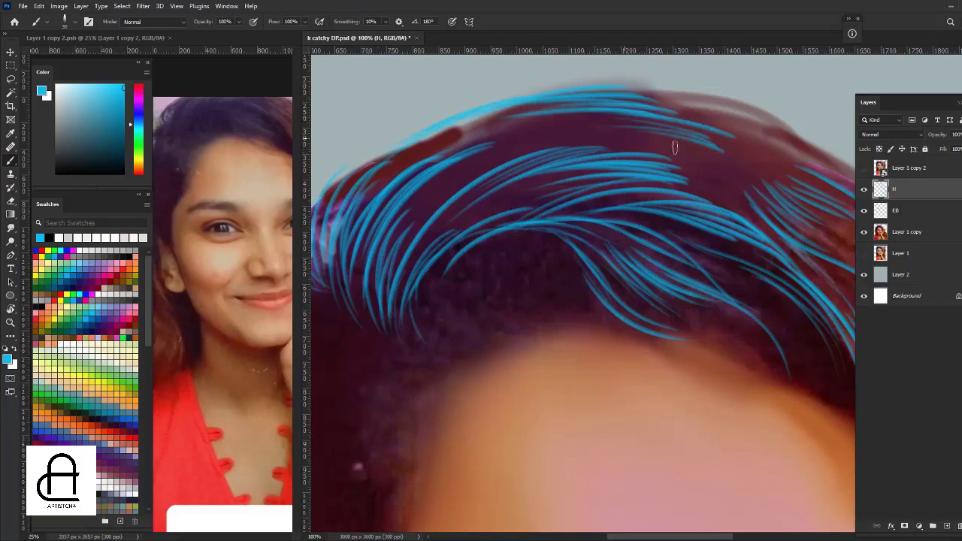
mouse_move(732, 165)
mouse_down()
mouse_move(652, 143)
mouse_move(588, 149)
mouse_move(608, 144)
mouse_move(348, 204)
mouse_up()
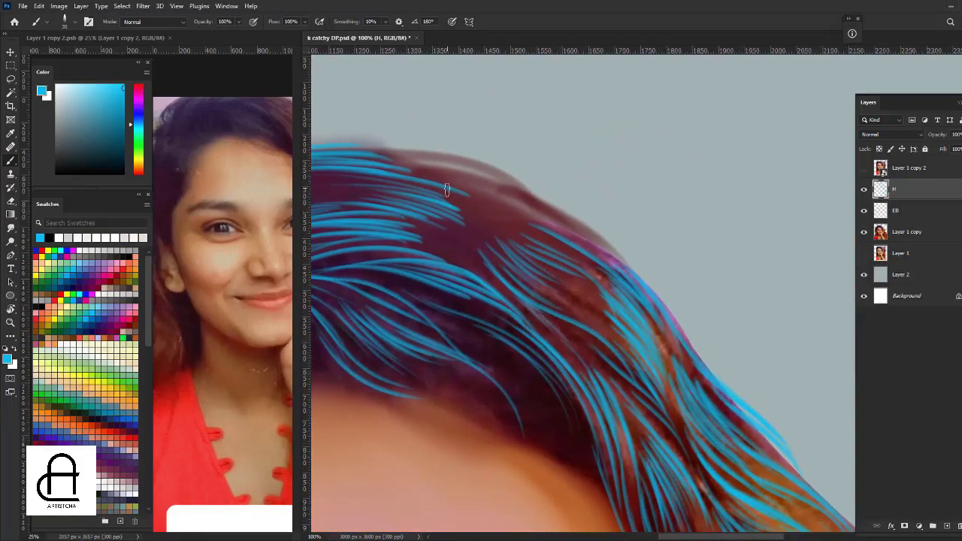
key(ctrl+z)
key(ctrl+z)
Repaint thin blue strands on the crown and along the hair's top edge.
mouse_move(447, 191)
mouse_down()
mouse_move(532, 239)
mouse_move(433, 210)
mouse_move(490, 263)
mouse_move(429, 241)
mouse_move(492, 275)
mouse_up()
mouse_move(505, 183)
mouse_down()
mouse_move(587, 240)
mouse_move(555, 226)
mouse_up()
mouse_move(497, 203)
mouse_down()
mouse_move(553, 242)
mouse_move(612, 261)
mouse_up()
mouse_move(375, 153)
mouse_down()
mouse_move(445, 156)
mouse_move(508, 215)
mouse_up()
drag(421, 167, 474, 189)
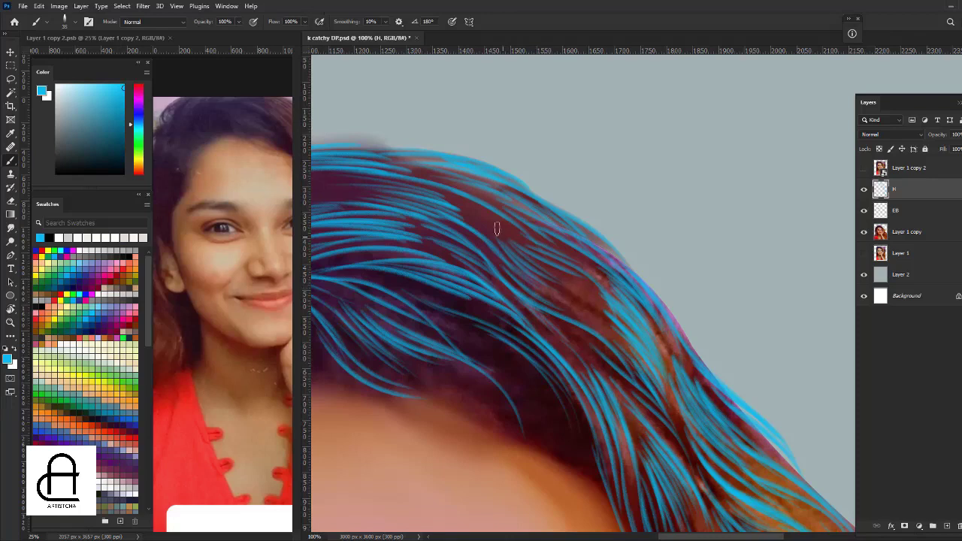
Add thin strands flowing down-right and lower through the hair.
mouse_move(448, 196)
mouse_down()
mouse_move(526, 263)
mouse_move(578, 283)
mouse_up()
mouse_move(530, 262)
mouse_down()
mouse_move(600, 305)
mouse_move(592, 316)
mouse_up()
drag(535, 281, 616, 335)
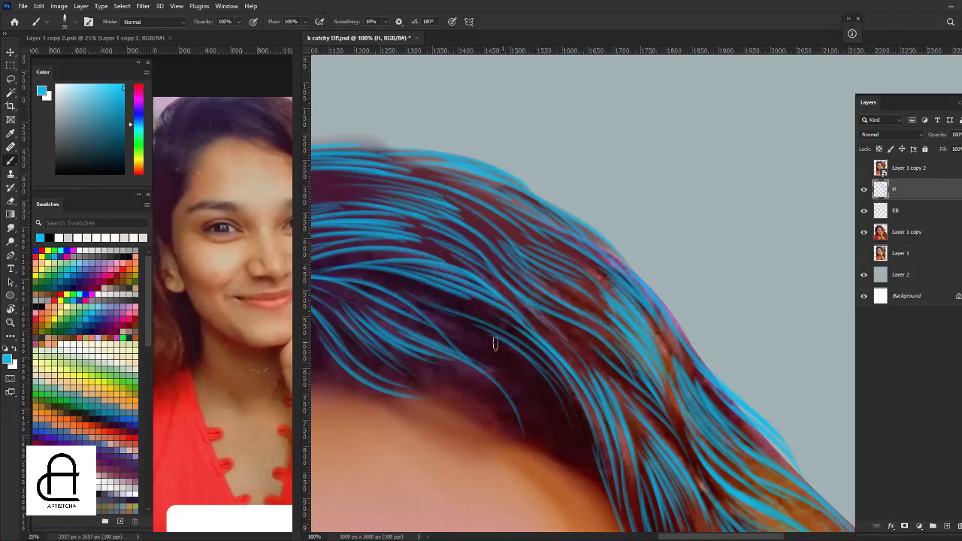
drag(496, 344, 551, 397)
drag(515, 365, 558, 418)
drag(480, 353, 532, 413)
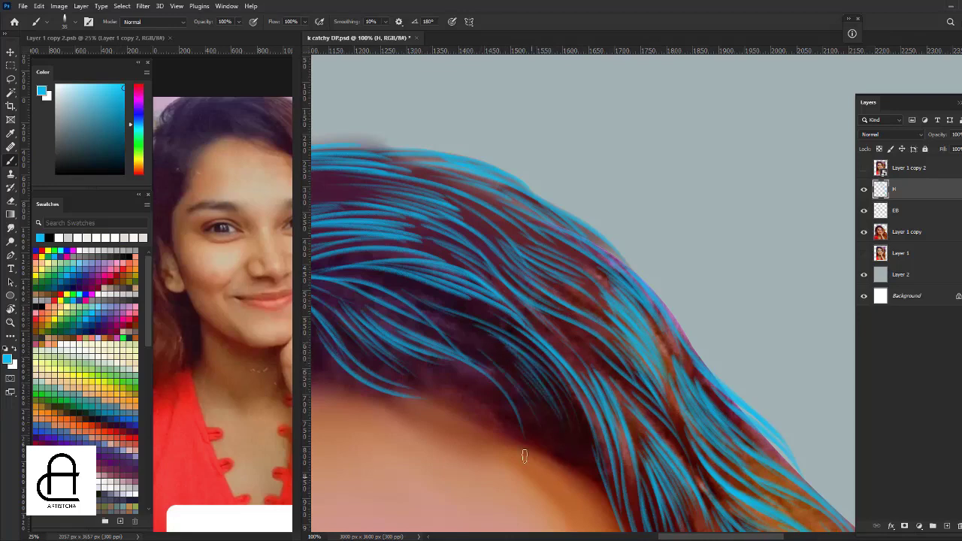
Zoom out to 50% and save k catchy DP.psd.
key(ctrl+minus)
key(ctrl+minus)
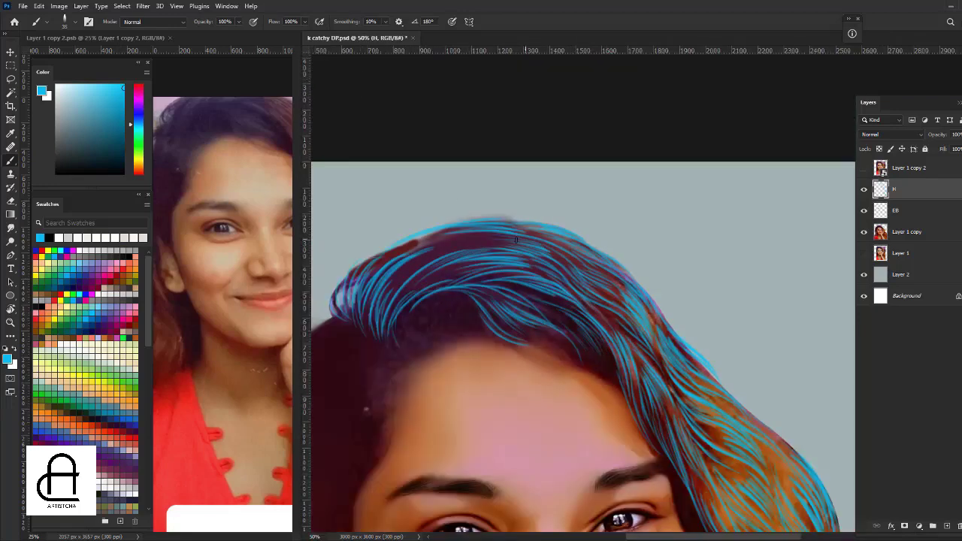
drag(516, 239, 673, 171)
key(ctrl+s)
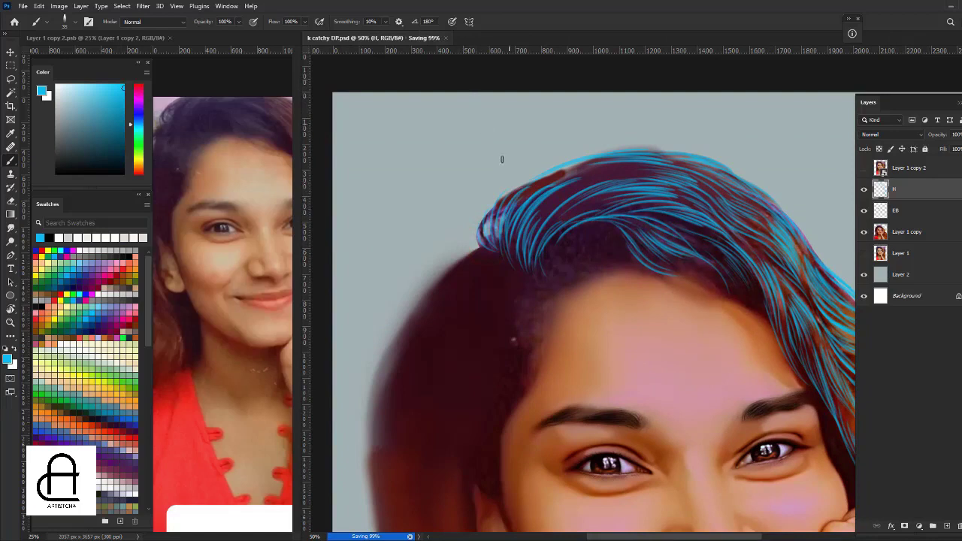
Touch up thin strands at the top of the hair, then review at 33.3% and return to 50%.
drag(622, 167, 570, 170)
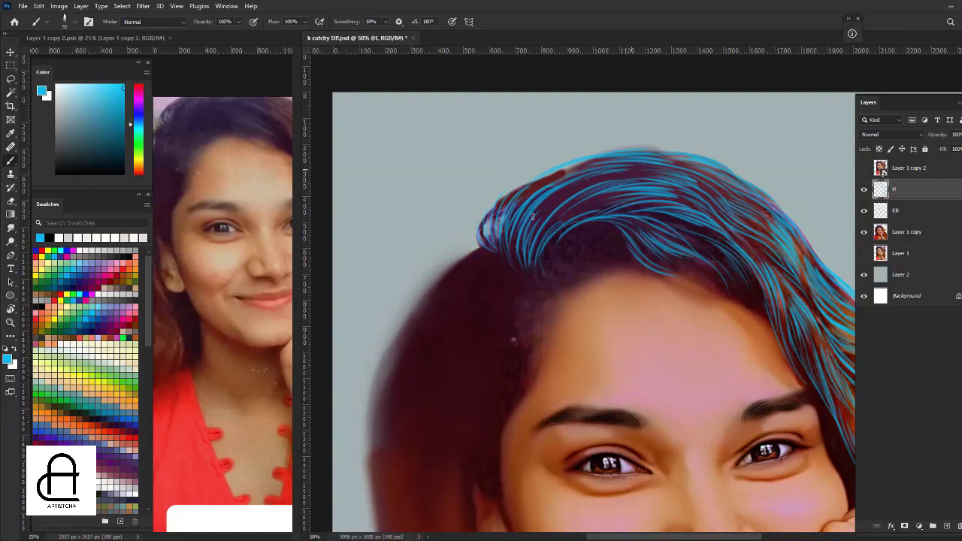
drag(624, 175, 565, 189)
key(ctrl+minus)
mouse_move(641, 300)
mouse_down()
mouse_move(517, 75)
mouse_move(603, 116)
mouse_move(602, 128)
mouse_up()
key(ctrl+plus)
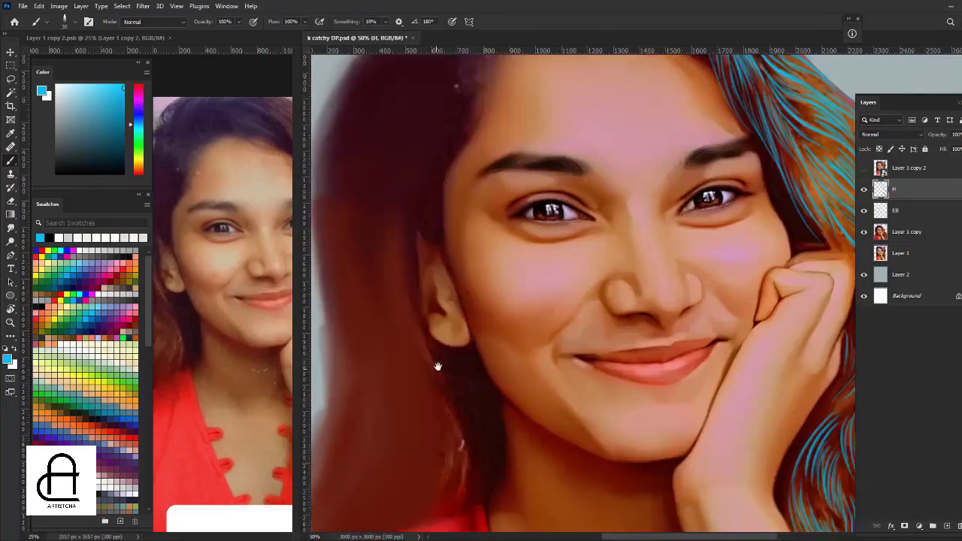
Zoom to 66.7% on the lower face and paint long blue strands downward from the ear.
drag(437, 366, 481, 317)
key(ctrl+plus)
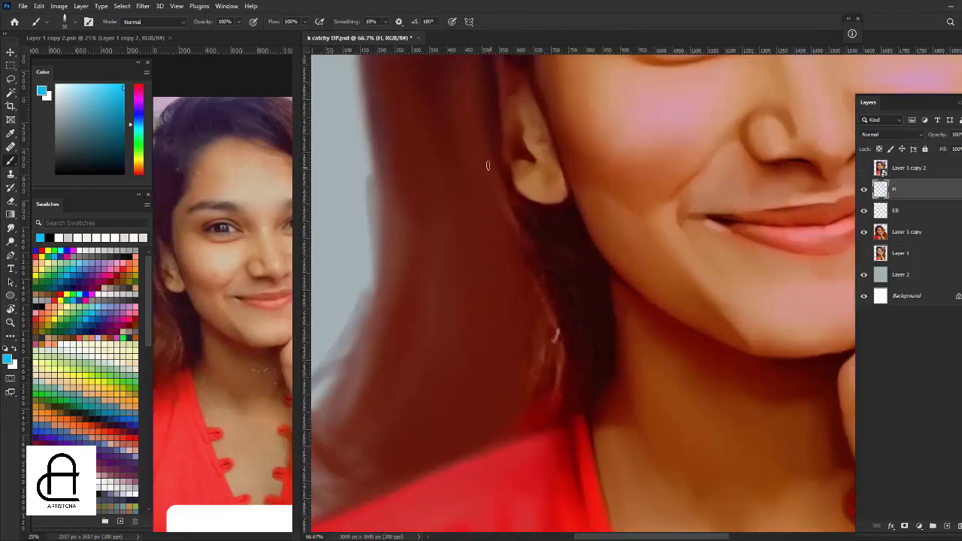
drag(482, 141, 510, 224)
drag(477, 124, 539, 433)
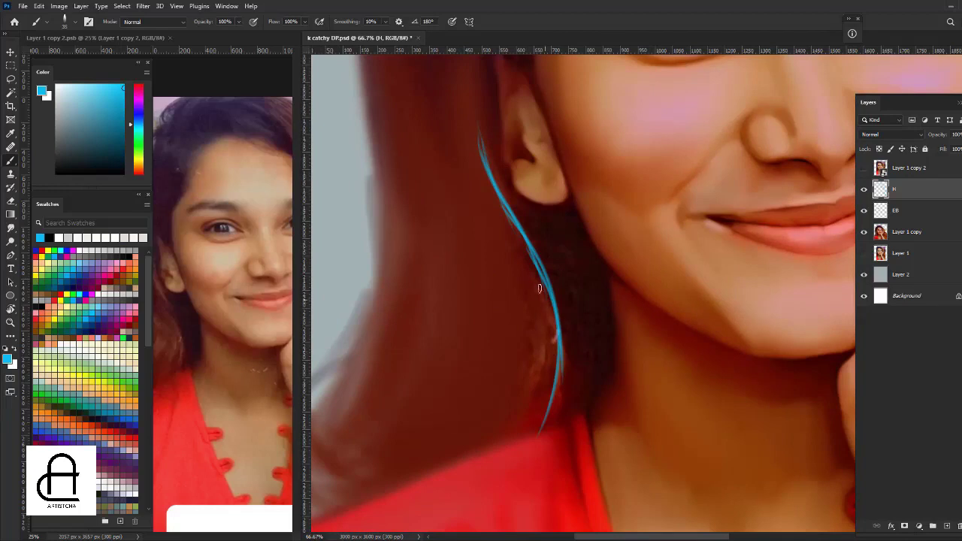
mouse_move(539, 288)
mouse_down()
mouse_move(549, 398)
mouse_move(555, 383)
mouse_up()
mouse_move(531, 259)
mouse_down()
mouse_move(537, 342)
mouse_move(524, 383)
mouse_move(526, 287)
mouse_move(525, 369)
mouse_up()
Paint blue strands sweeping along the hanging hair's curve, from its top to its lower end.
drag(568, 322, 409, 384)
drag(549, 302, 499, 383)
drag(534, 325, 494, 387)
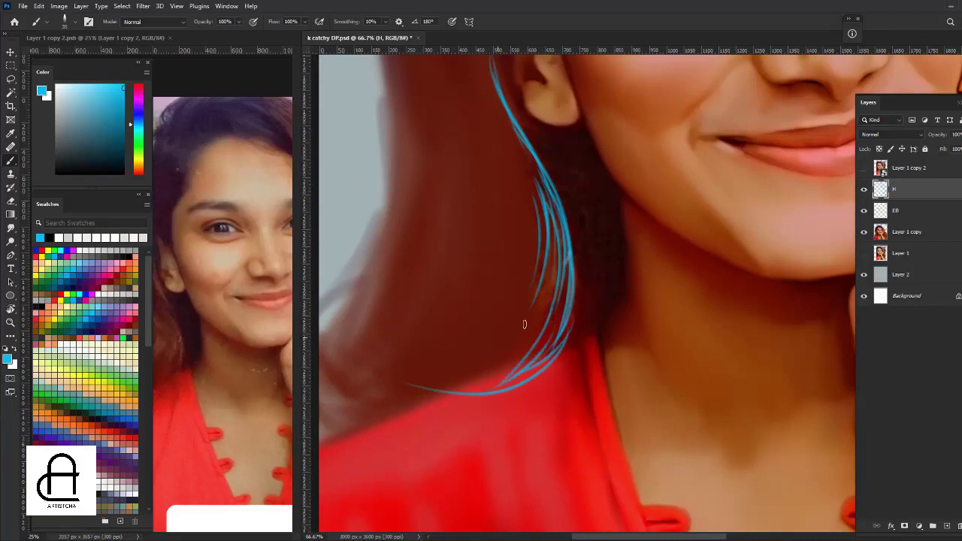
mouse_move(536, 342)
mouse_down()
mouse_move(480, 388)
mouse_move(440, 396)
mouse_up()
drag(490, 142, 498, 229)
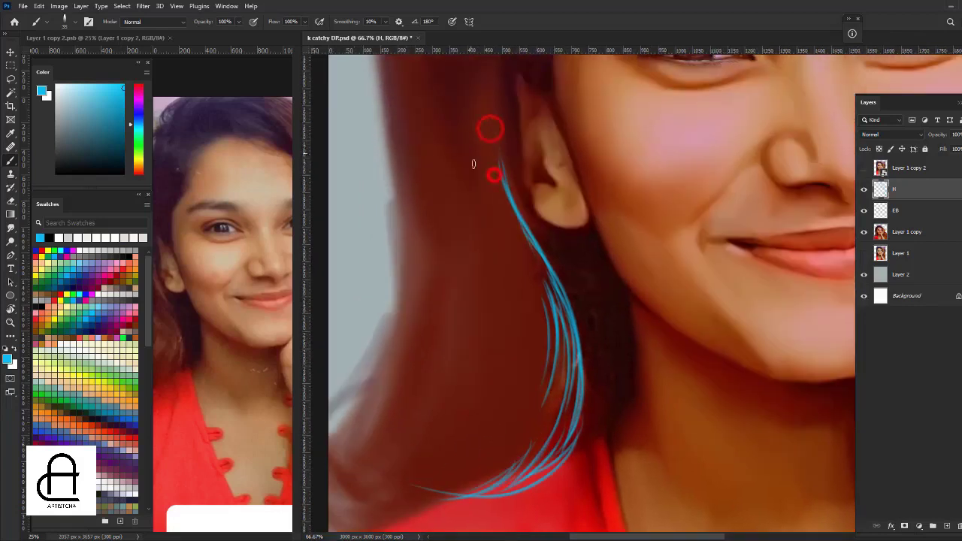
mouse_move(487, 109)
mouse_down()
mouse_move(508, 197)
mouse_move(503, 209)
mouse_move(490, 186)
mouse_move(513, 320)
mouse_up()
mouse_move(484, 193)
mouse_down()
mouse_move(509, 273)
mouse_move(502, 264)
mouse_move(490, 285)
mouse_up()
drag(478, 225, 481, 306)
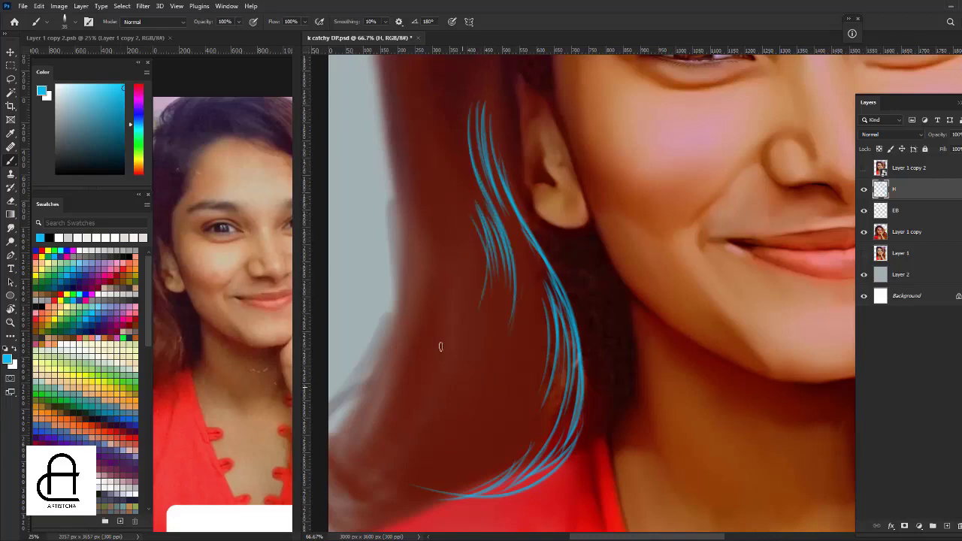
Add a second group of strands further left and fill the gap between the groups.
drag(402, 134, 418, 204)
mouse_move(394, 117)
mouse_down()
mouse_move(428, 226)
mouse_move(421, 233)
mouse_up()
drag(398, 171, 439, 323)
mouse_move(430, 234)
mouse_down()
mouse_move(442, 310)
mouse_move(456, 295)
mouse_up()
drag(431, 206, 451, 364)
drag(452, 259, 463, 353)
drag(463, 284, 457, 375)
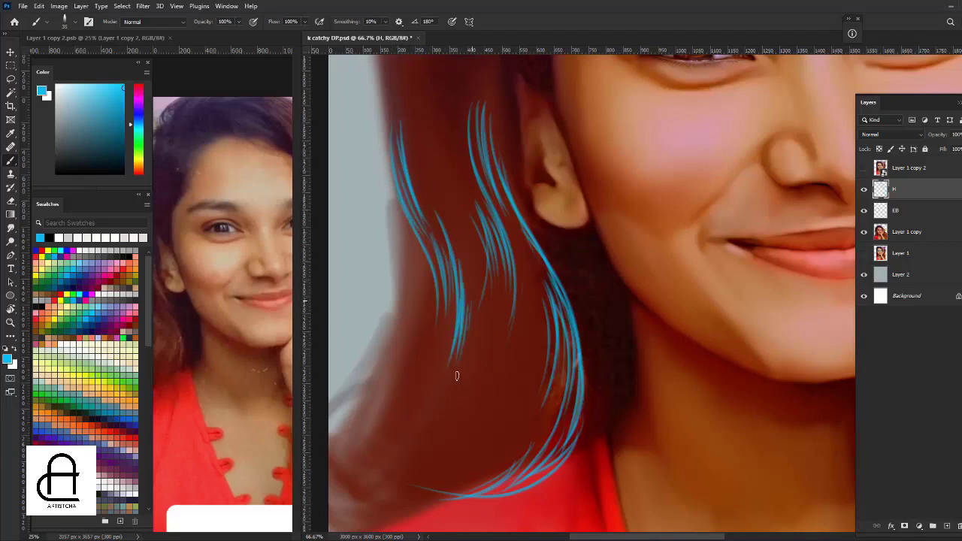
drag(480, 299, 472, 358)
drag(472, 233, 466, 378)
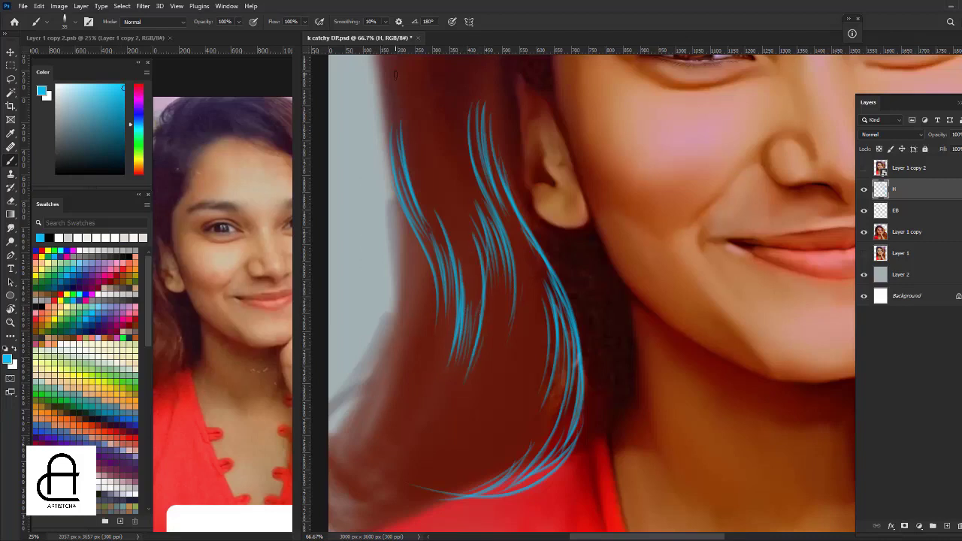
Bring the hair ends at the shoulder into view and paint strands down its right edge and middle.
drag(459, 331, 493, 283)
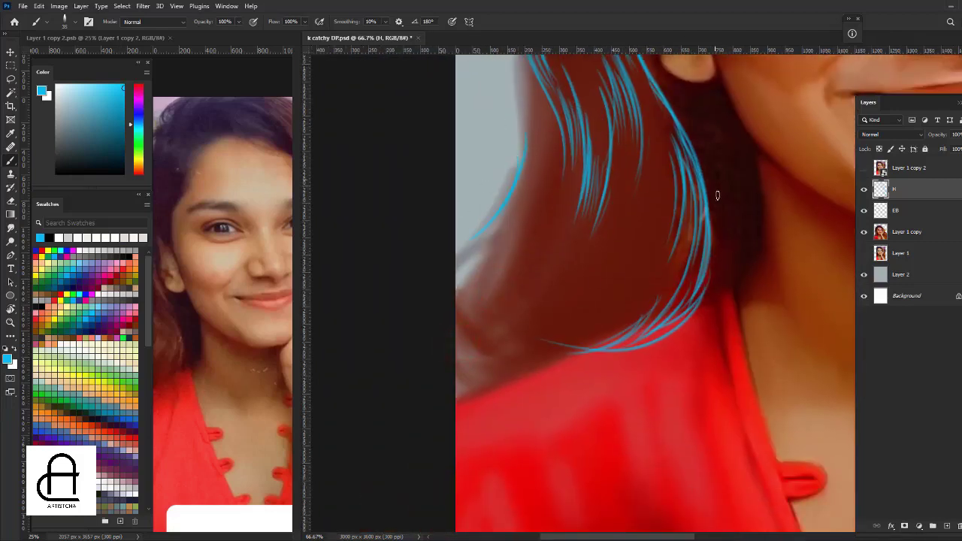
drag(688, 120, 646, 347)
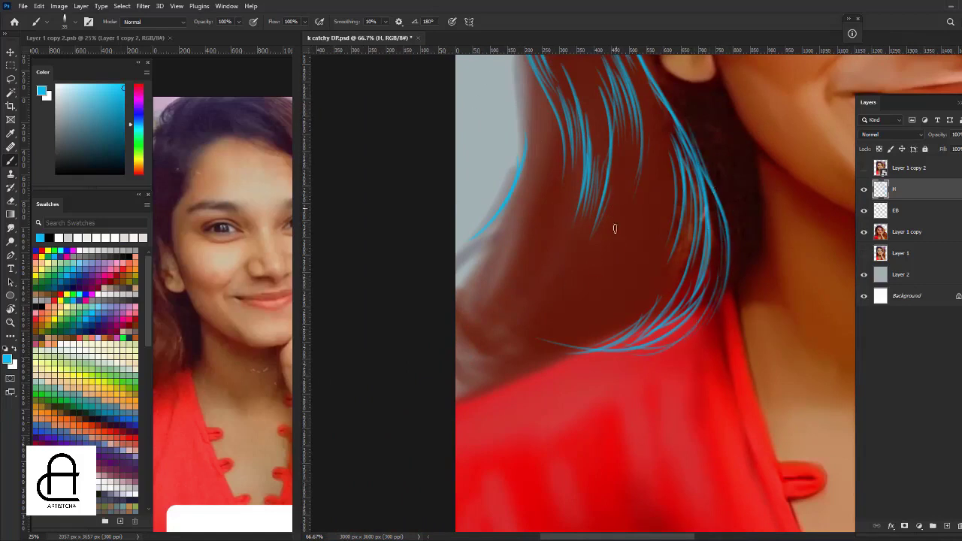
drag(646, 141, 611, 309)
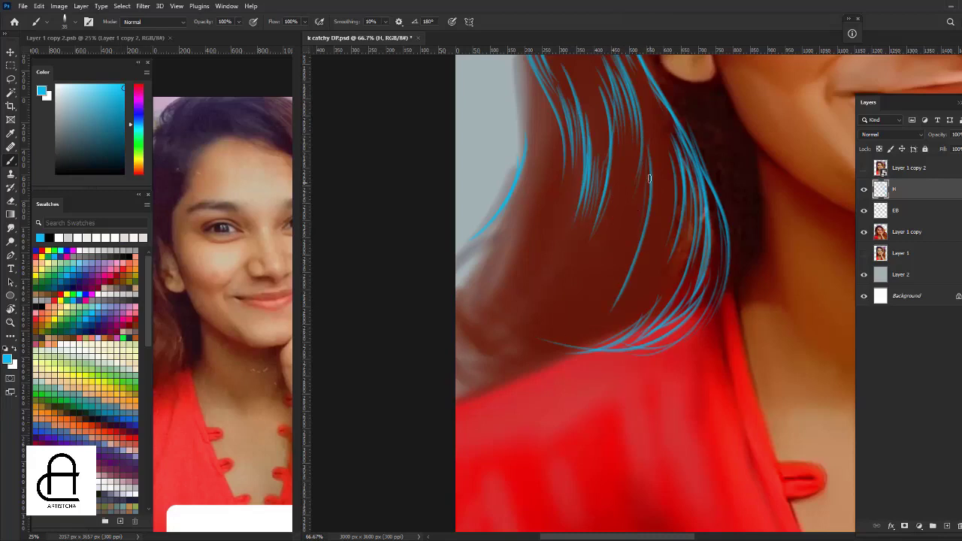
mouse_move(651, 177)
mouse_down()
mouse_move(639, 270)
mouse_move(652, 258)
mouse_up()
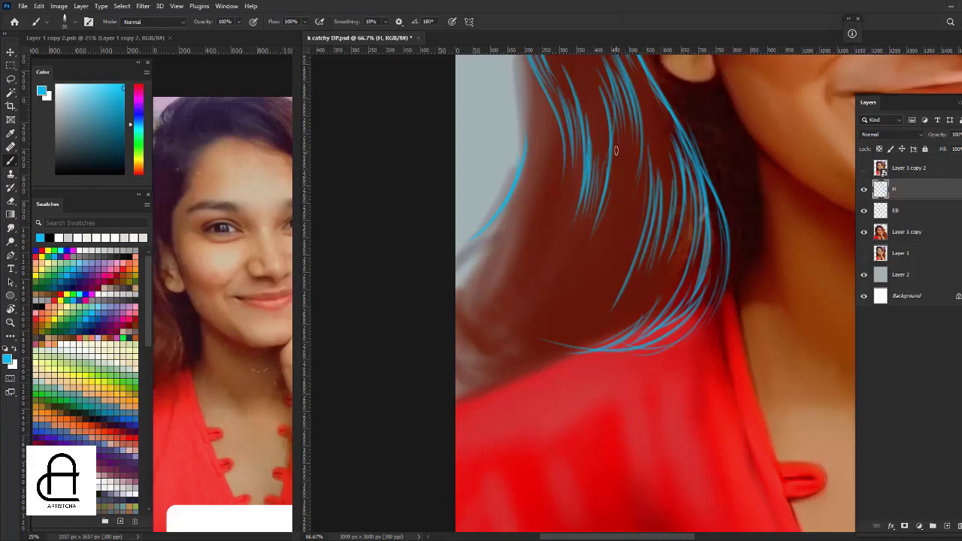
drag(619, 147, 607, 262)
drag(615, 153, 606, 245)
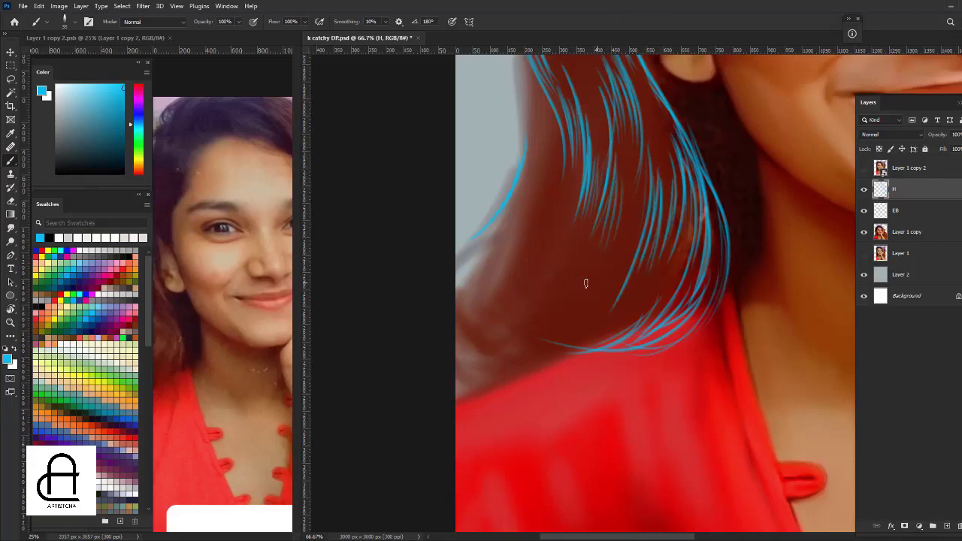
mouse_move(623, 170)
mouse_down()
mouse_move(610, 269)
mouse_move(628, 251)
mouse_up()
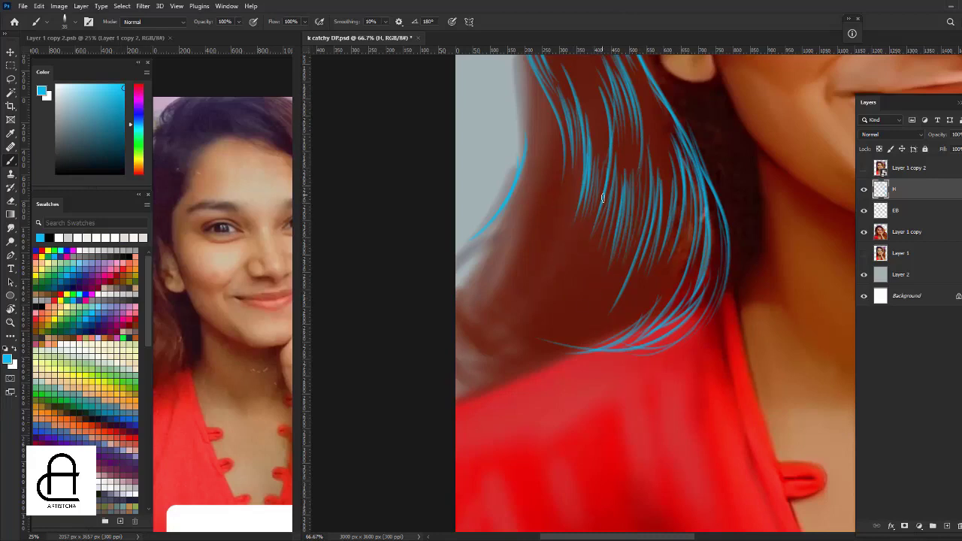
Paint strands along the hair's left side and edge, then zoom out to 50%.
drag(602, 198, 548, 302)
mouse_move(580, 219)
mouse_down()
mouse_move(543, 297)
mouse_move(547, 284)
mouse_up()
drag(559, 171, 544, 263)
drag(559, 191, 502, 327)
mouse_move(538, 227)
mouse_down()
mouse_move(508, 318)
mouse_move(469, 291)
mouse_up()
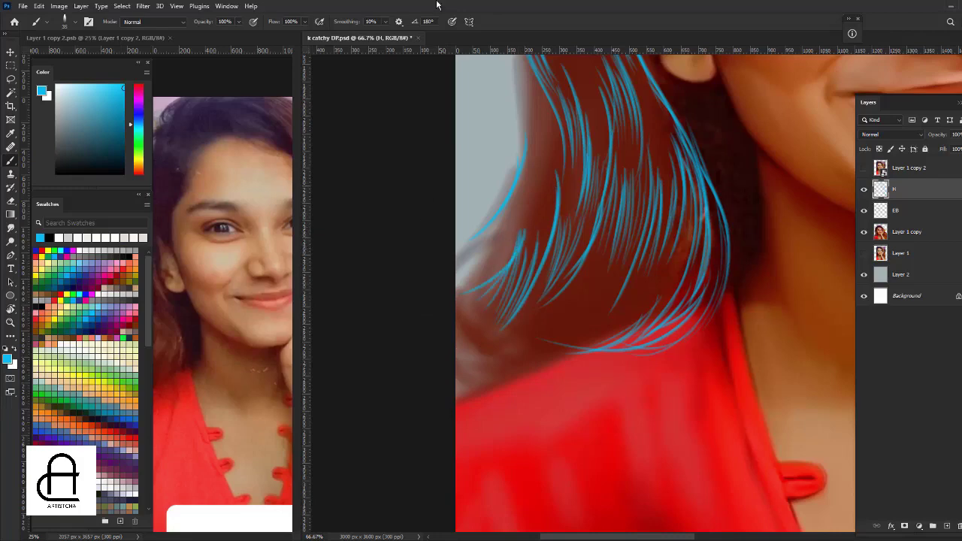
key(ctrl+minus)
Check the reference photo, then return to the portrait zoomed to 66.7% on the hair.
drag(611, 104, 590, 182)
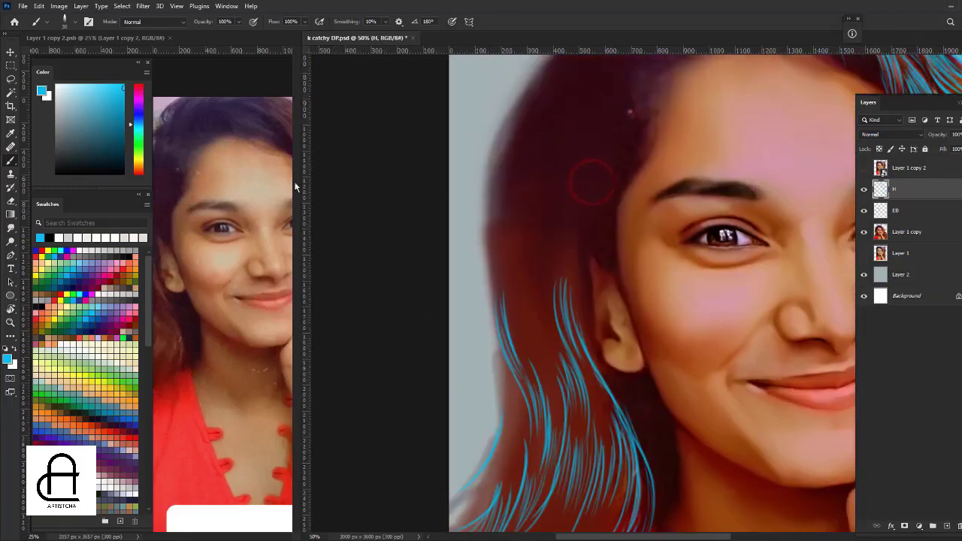
click(235, 184)
scroll(233, 181, left, 2)
click(526, 140)
scroll(524, 137, up, 5)
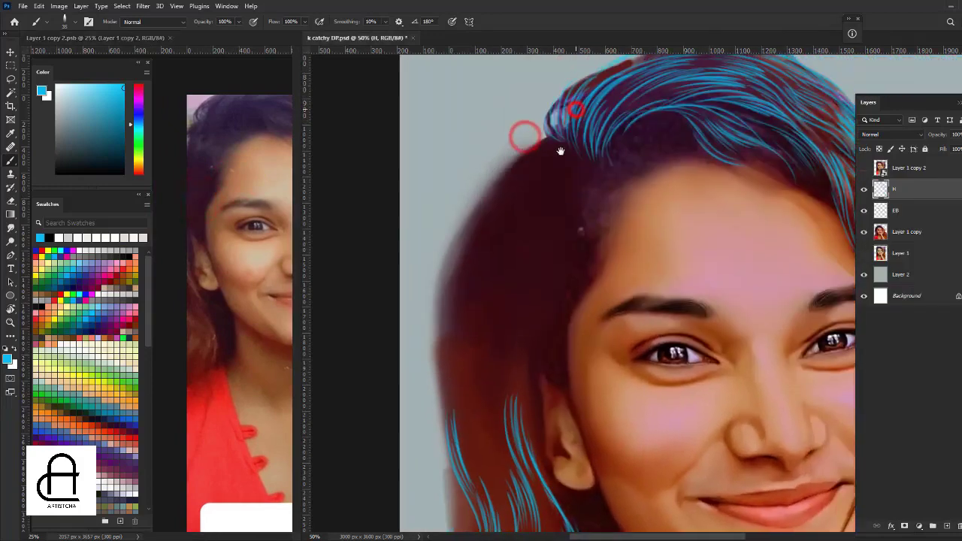
key(ctrl+plus)
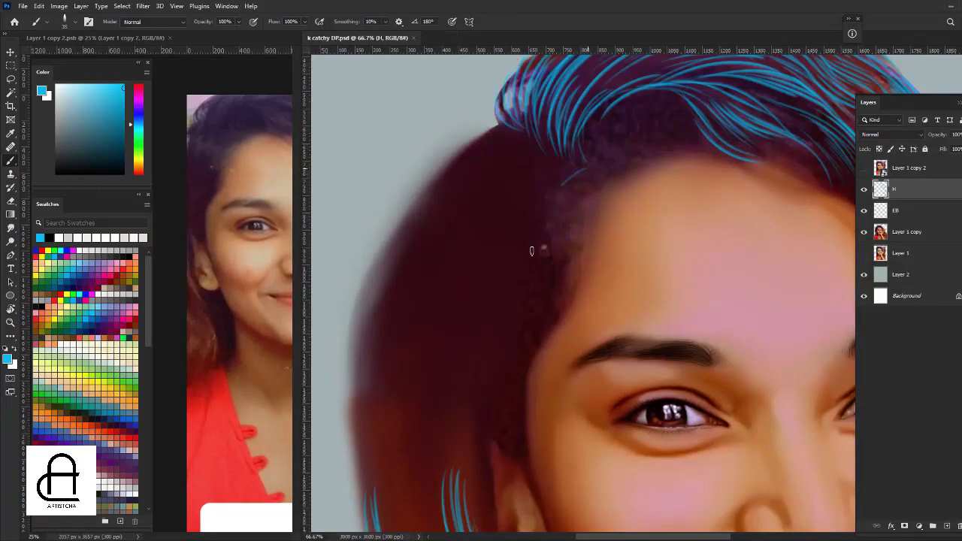
Paint curving blue strands near the temple, fanning from the crown and down from the hairline.
drag(595, 167, 532, 266)
drag(572, 167, 518, 217)
mouse_move(553, 157)
mouse_down()
mouse_move(489, 285)
mouse_move(500, 190)
mouse_move(483, 183)
mouse_up()
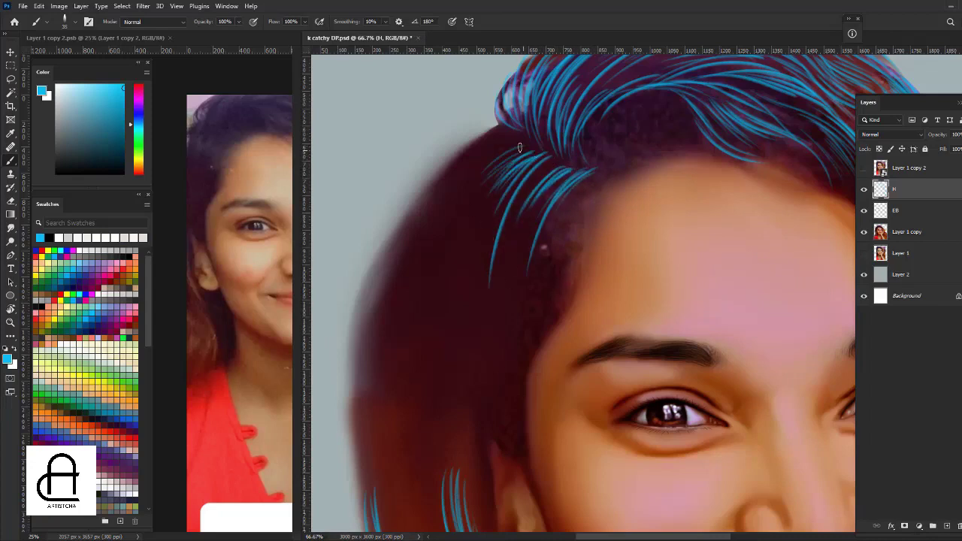
drag(521, 142, 428, 198)
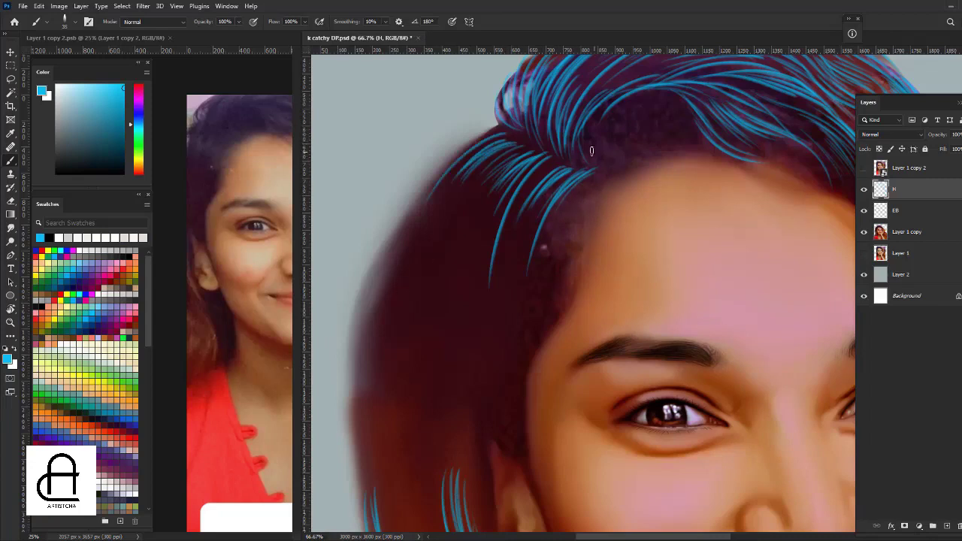
drag(600, 110, 585, 166)
mouse_move(589, 129)
mouse_down()
mouse_move(581, 168)
mouse_move(592, 168)
mouse_up()
mouse_move(611, 122)
mouse_down()
mouse_move(594, 170)
mouse_move(541, 239)
mouse_up()
drag(592, 181, 529, 347)
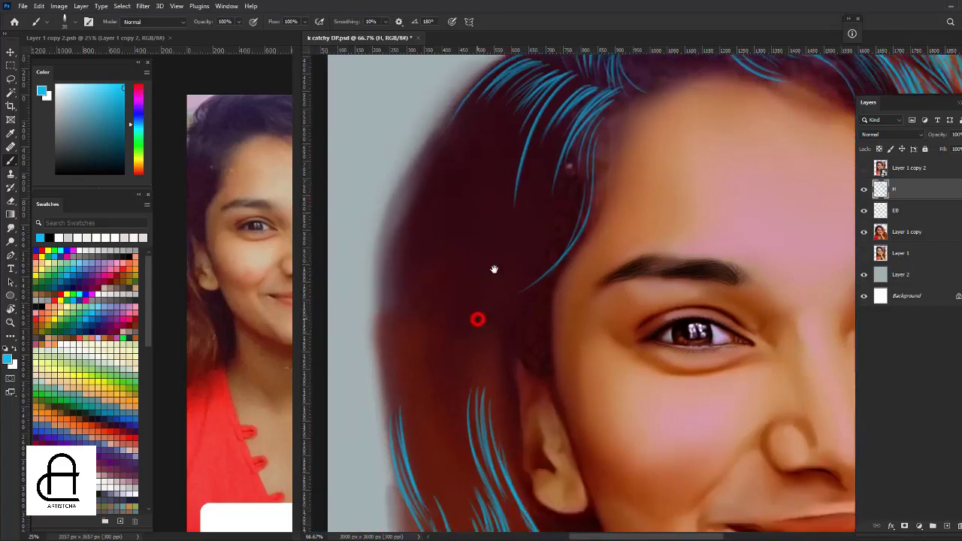
Paint long curving strands down the left hair and add short strands on the outer hair.
scroll(413, 205, down, 3)
drag(452, 150, 399, 330)
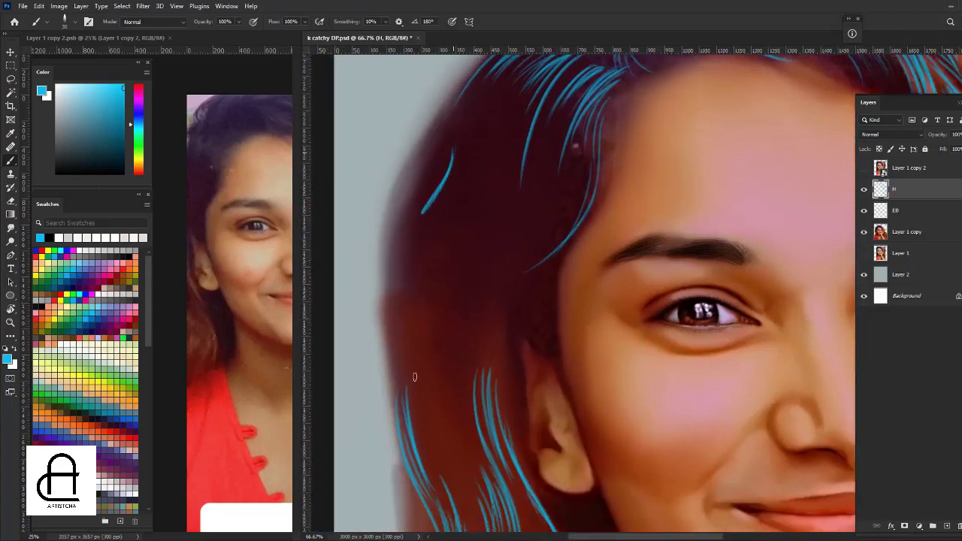
drag(495, 159, 443, 330)
mouse_move(453, 278)
mouse_down()
mouse_move(442, 387)
mouse_move(438, 366)
mouse_up()
drag(444, 275, 429, 371)
drag(434, 274, 419, 358)
drag(422, 266, 413, 343)
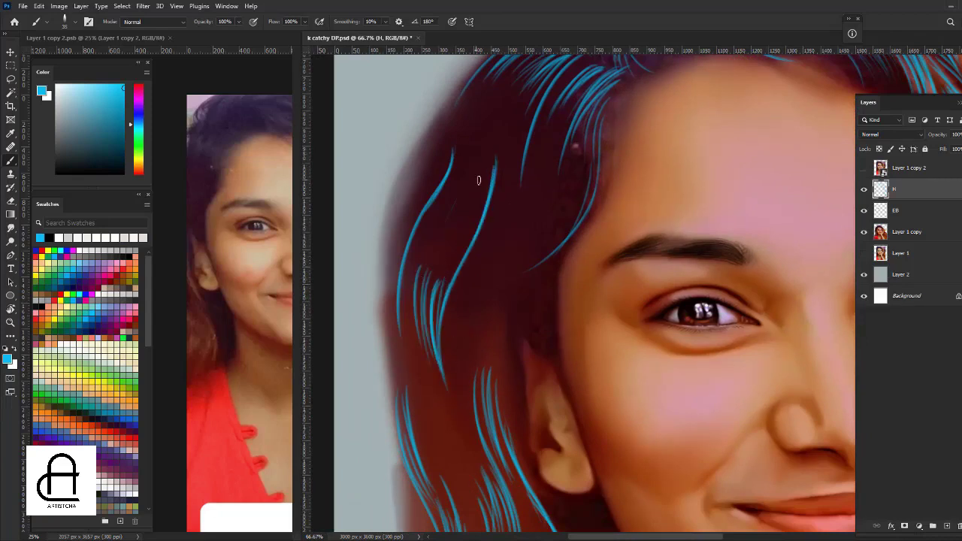
Fill the crown with thin strands running down from the parting.
drag(481, 133, 451, 222)
drag(471, 166, 440, 232)
drag(487, 134, 452, 224)
drag(501, 133, 483, 230)
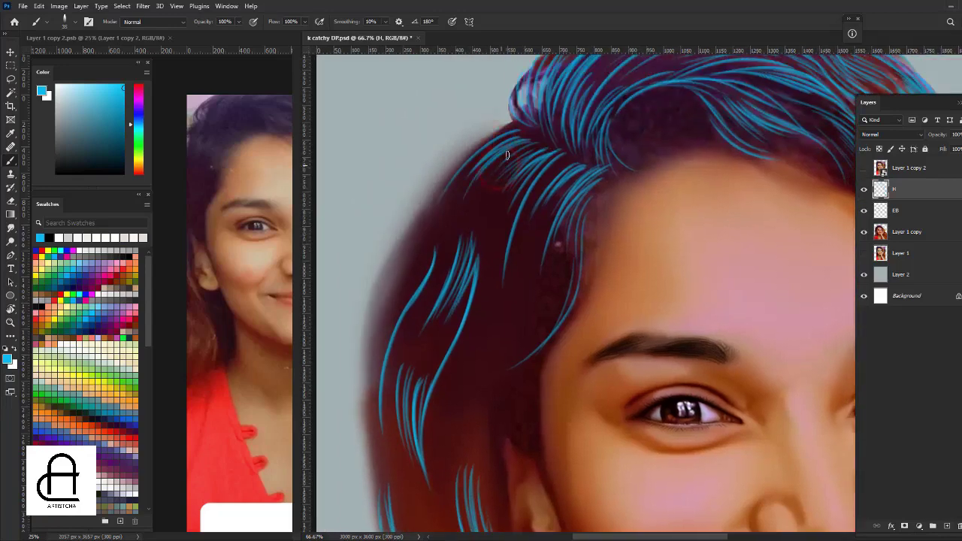
drag(473, 169, 446, 248)
mouse_move(446, 211)
mouse_down()
mouse_move(437, 257)
mouse_move(427, 263)
mouse_up()
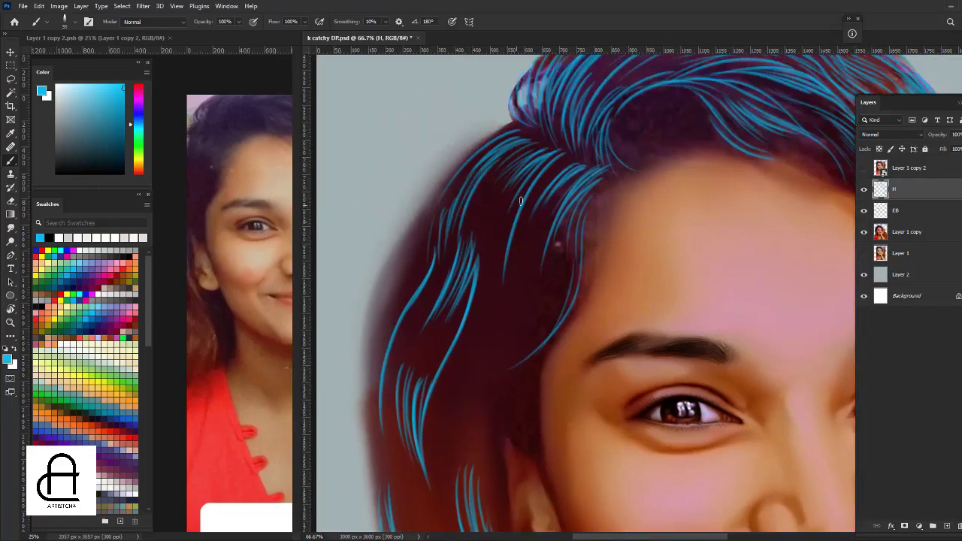
drag(514, 209, 497, 279)
drag(516, 218, 496, 301)
drag(473, 254, 464, 290)
drag(482, 215, 470, 281)
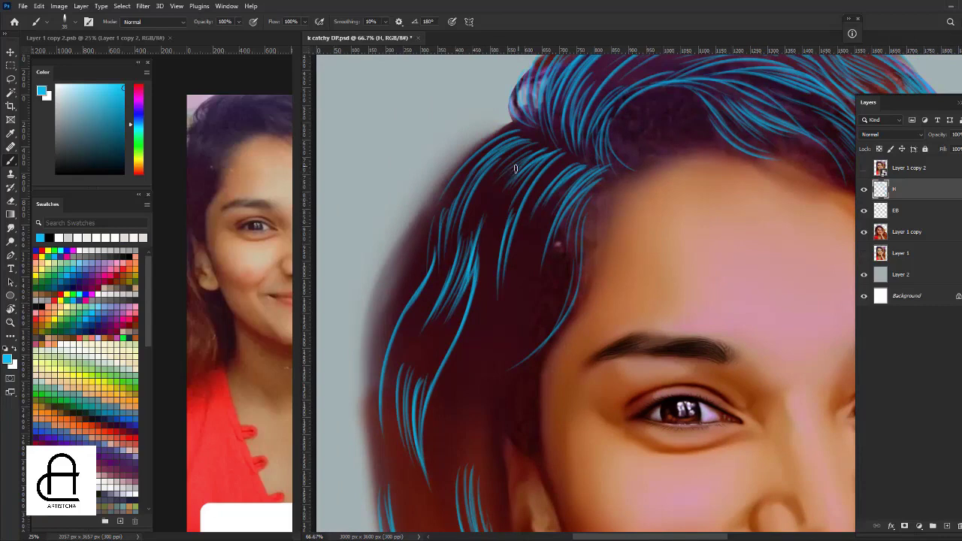
Add and thicken long strands down the left hair, then save the file.
mouse_move(516, 168)
mouse_down()
mouse_move(488, 233)
mouse_move(496, 302)
mouse_up()
drag(499, 242, 481, 397)
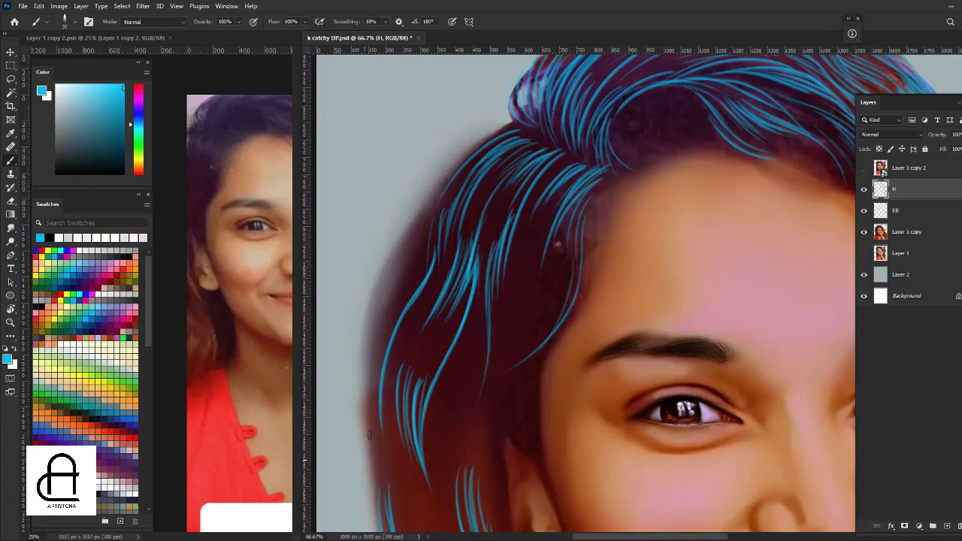
drag(542, 235, 495, 388)
drag(530, 251, 520, 335)
drag(546, 218, 518, 315)
drag(529, 232, 480, 411)
drag(509, 337, 493, 400)
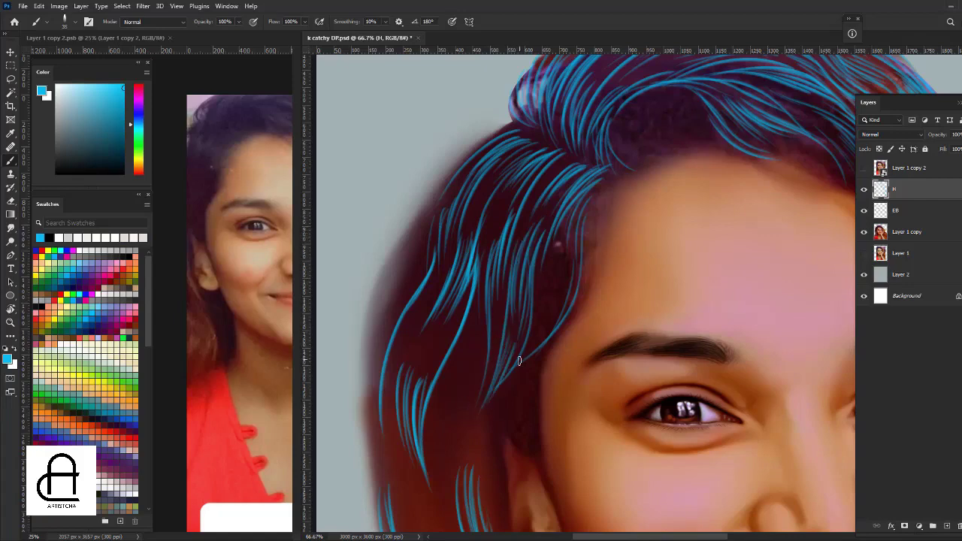
key(ctrl+s)
Zoom in on the left hair and paint thin strands beside the ear and temple.
scroll(437, 102, down, 4)
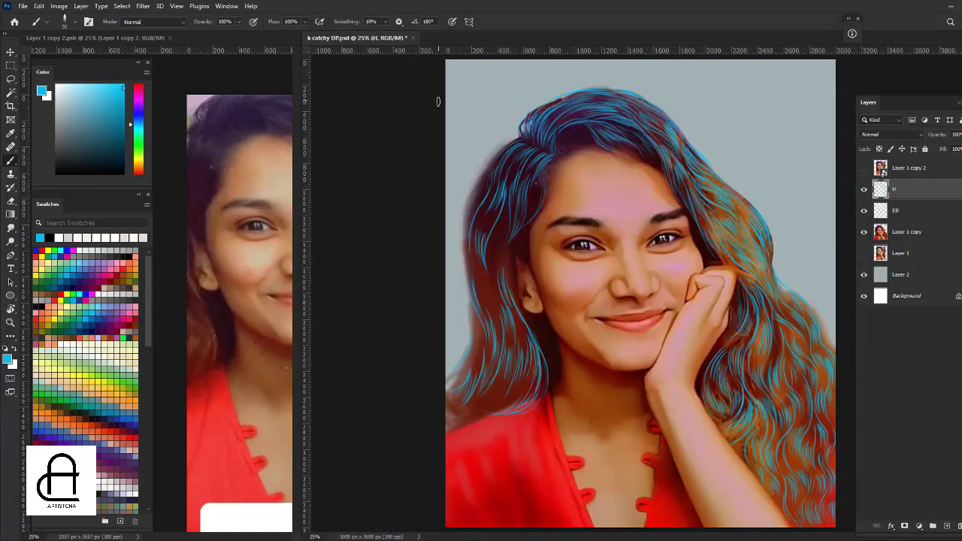
scroll(437, 102, up, 2)
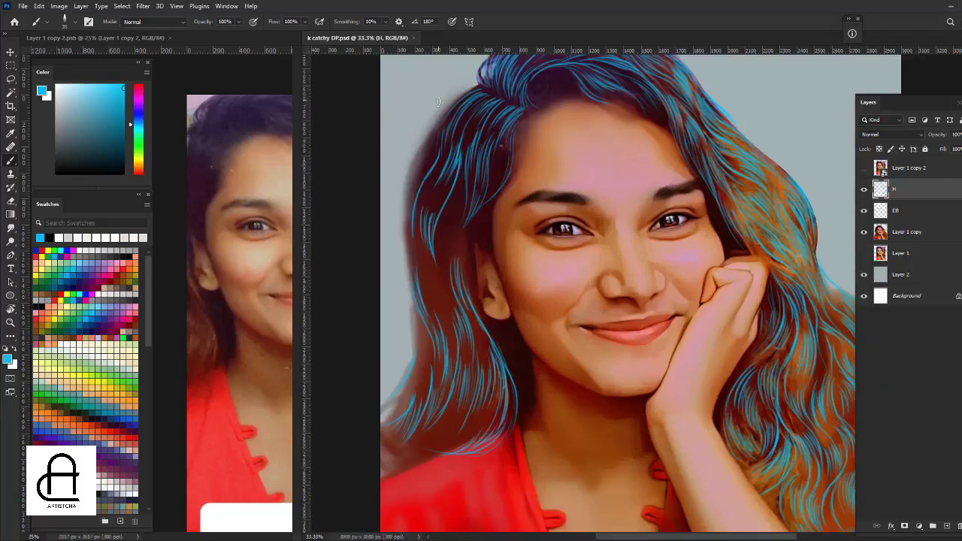
scroll(437, 102, up, 1)
drag(454, 200, 609, 219)
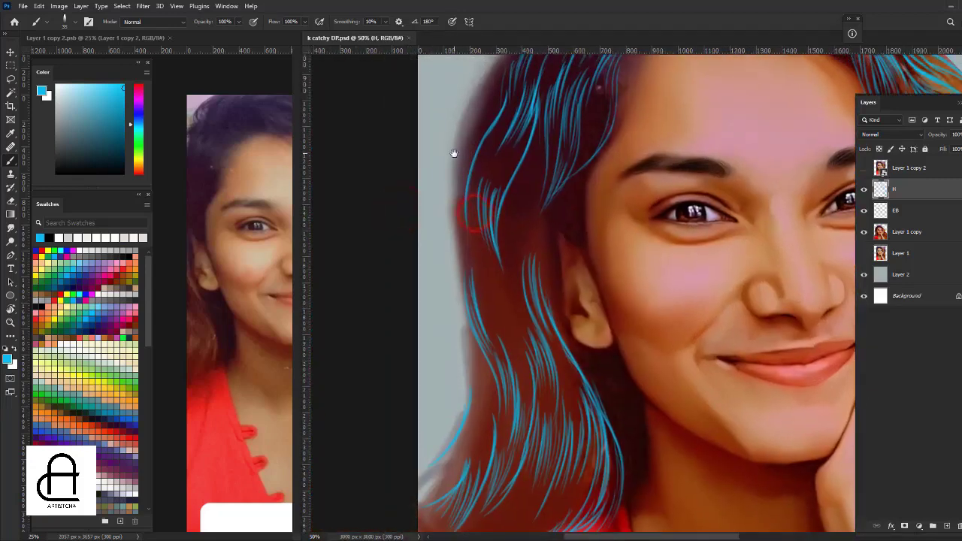
key(ctrl+plus)
mouse_move(526, 149)
mouse_down()
mouse_move(484, 225)
mouse_move(471, 292)
mouse_move(470, 196)
mouse_up()
drag(471, 282, 480, 173)
mouse_move(459, 261)
mouse_down()
mouse_move(466, 184)
mouse_move(457, 282)
mouse_up()
Paint long strands down the left hair and along its outer edge.
drag(419, 225, 469, 370)
drag(431, 265, 463, 371)
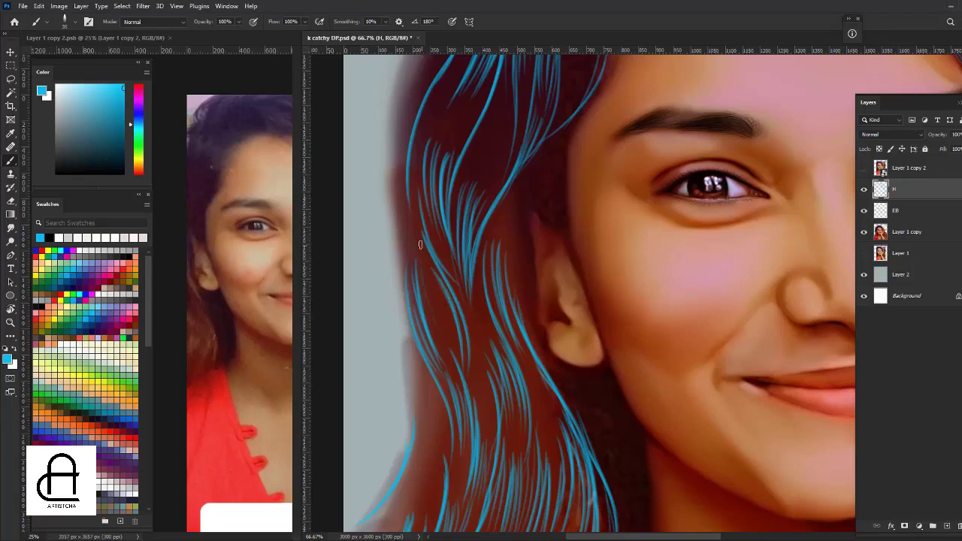
drag(420, 244, 449, 347)
mouse_move(427, 302)
mouse_down()
mouse_move(456, 339)
mouse_move(442, 311)
mouse_up()
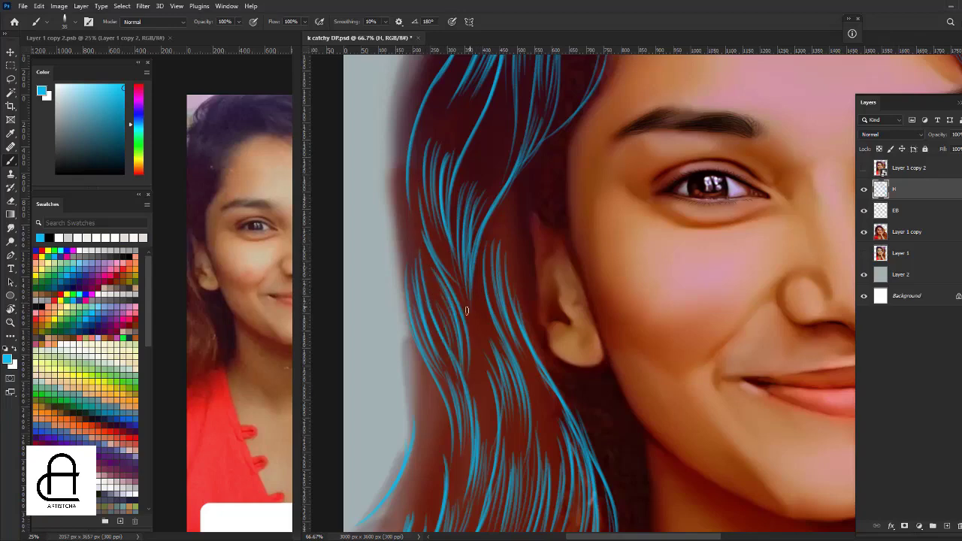
scroll(495, 182, up, 3)
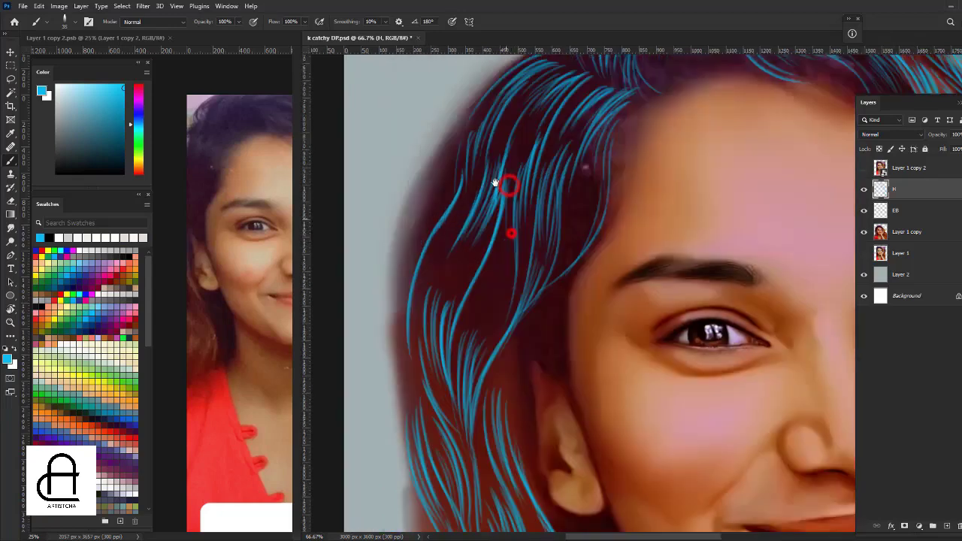
drag(507, 191, 484, 311)
drag(495, 255, 478, 314)
drag(471, 223, 425, 321)
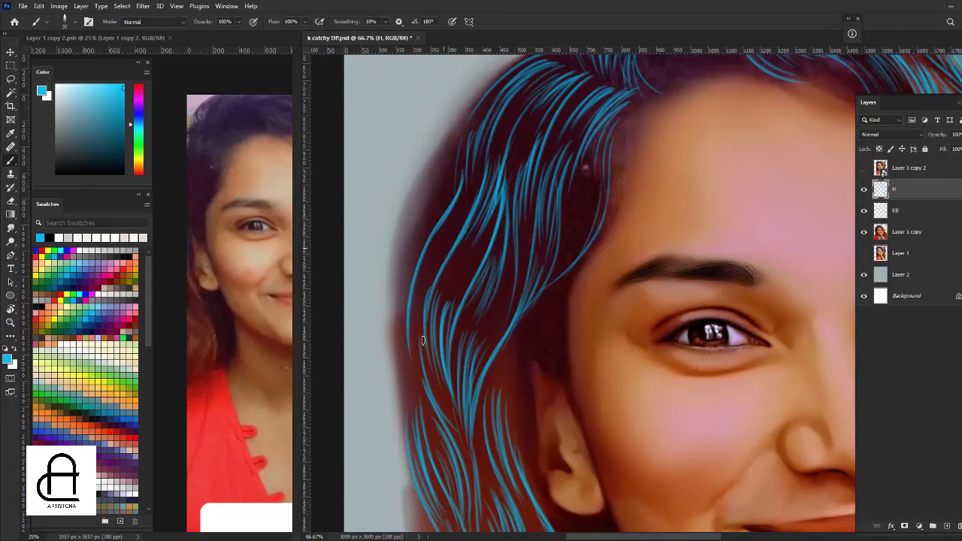
mouse_move(453, 242)
mouse_down()
mouse_move(422, 310)
mouse_move(411, 304)
mouse_up()
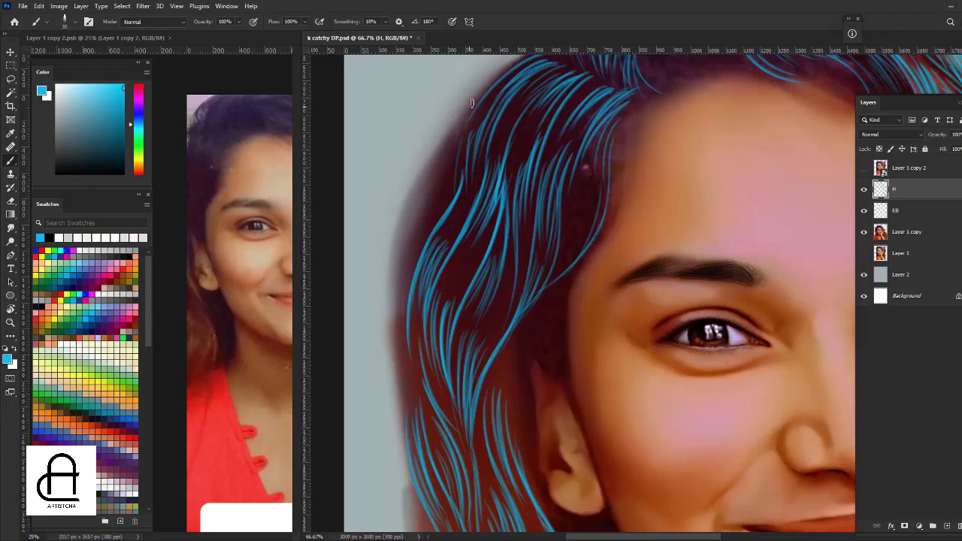
Extend strands down the outer edge and redo the strands beside the ear after undoing a stray one.
mouse_move(472, 103)
mouse_down()
mouse_move(415, 193)
mouse_move(397, 255)
mouse_move(396, 322)
mouse_up()
drag(408, 262, 392, 420)
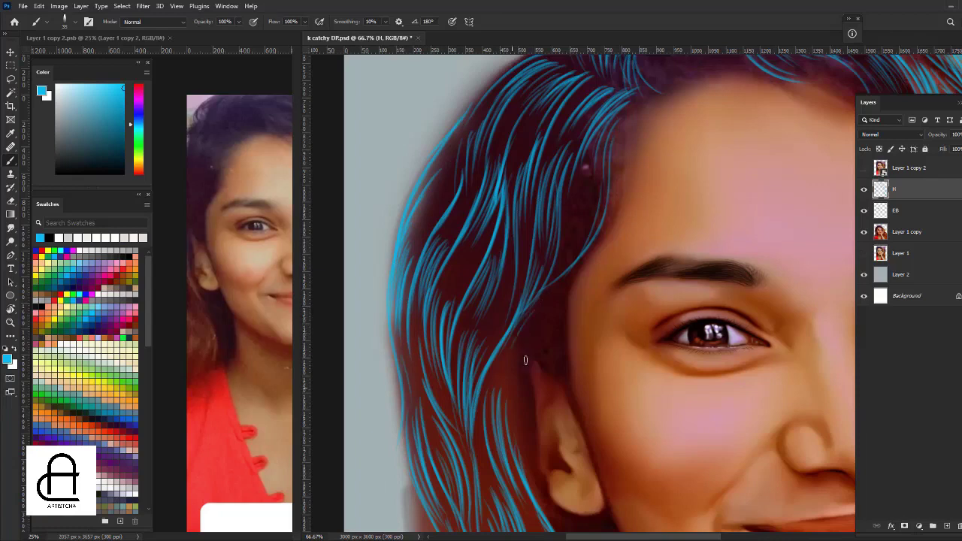
drag(511, 350, 501, 433)
drag(531, 303, 536, 492)
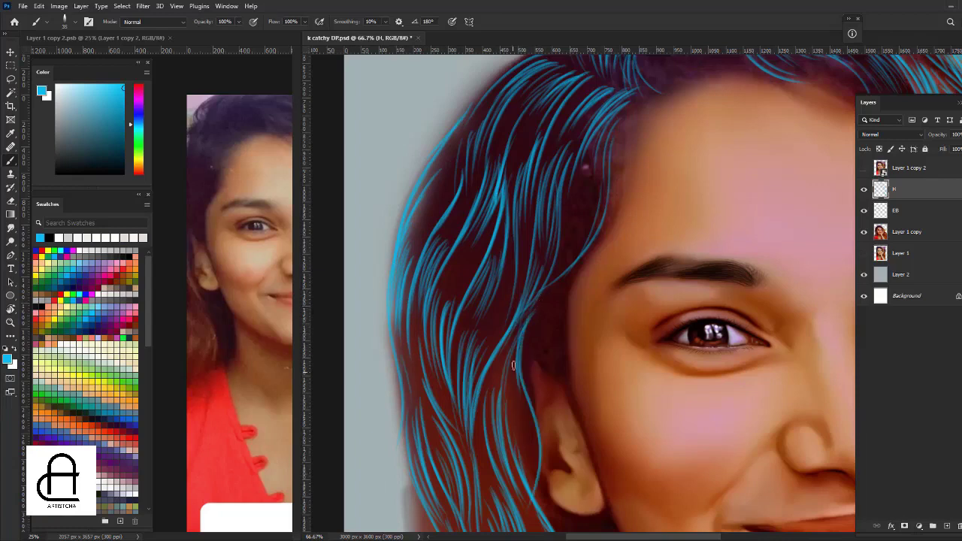
key(ctrl+z)
drag(519, 350, 535, 476)
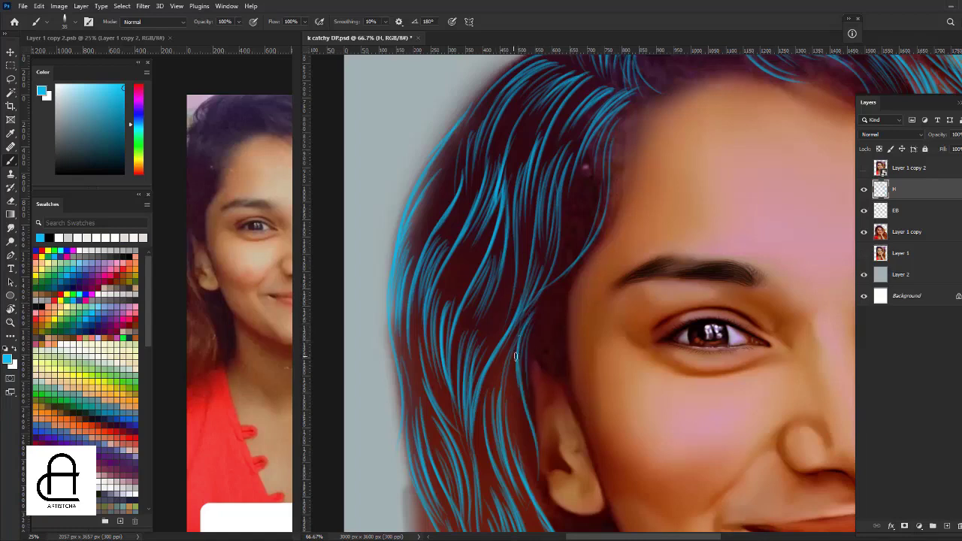
drag(514, 374, 530, 464)
drag(512, 410, 511, 523)
Add strands from the temple, in the middle hair, below the ear and at the top of the head.
drag(578, 193, 508, 334)
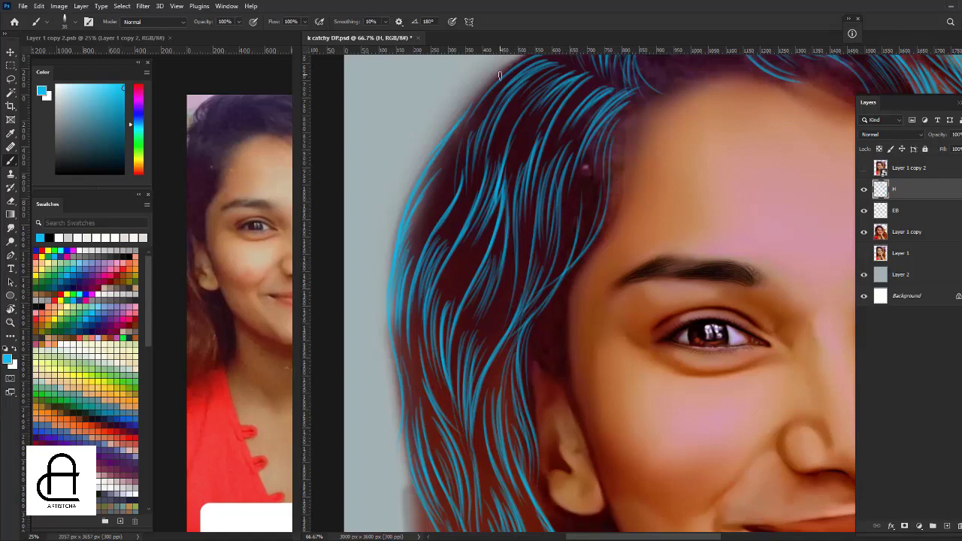
drag(439, 332, 477, 258)
drag(440, 318, 462, 272)
mouse_move(439, 340)
mouse_down()
mouse_move(461, 255)
mouse_move(457, 264)
mouse_up()
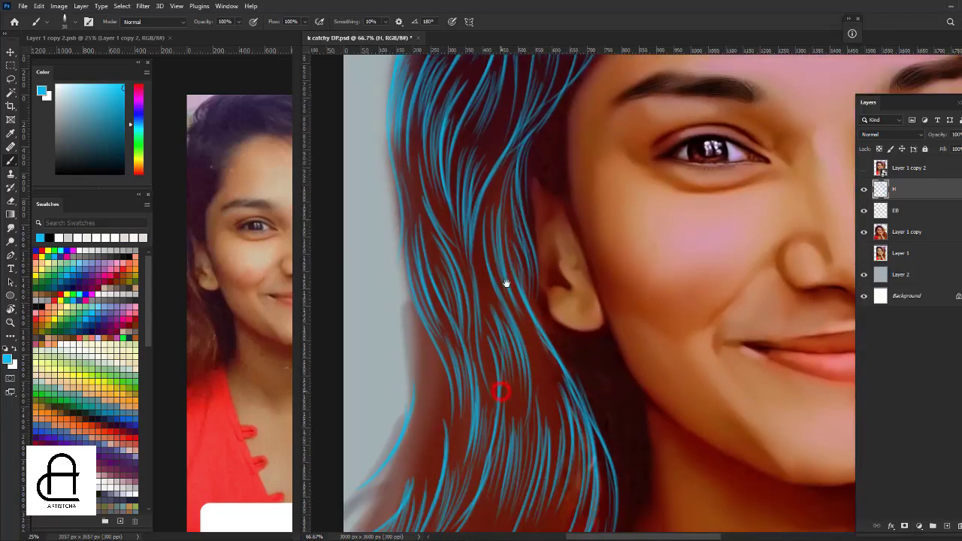
drag(523, 317, 516, 171)
mouse_move(582, 321)
mouse_down()
mouse_move(563, 272)
mouse_move(565, 285)
mouse_move(553, 276)
mouse_up()
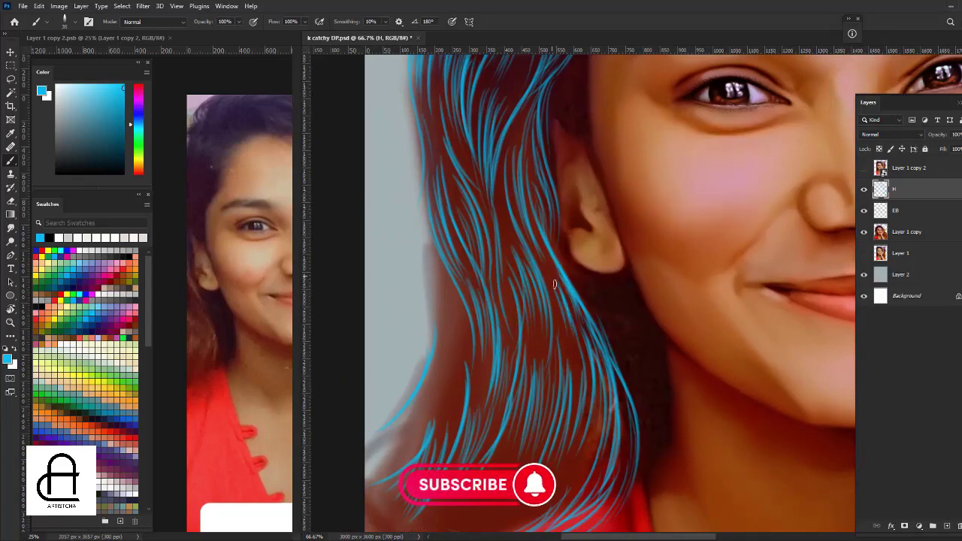
drag(568, 358, 547, 271)
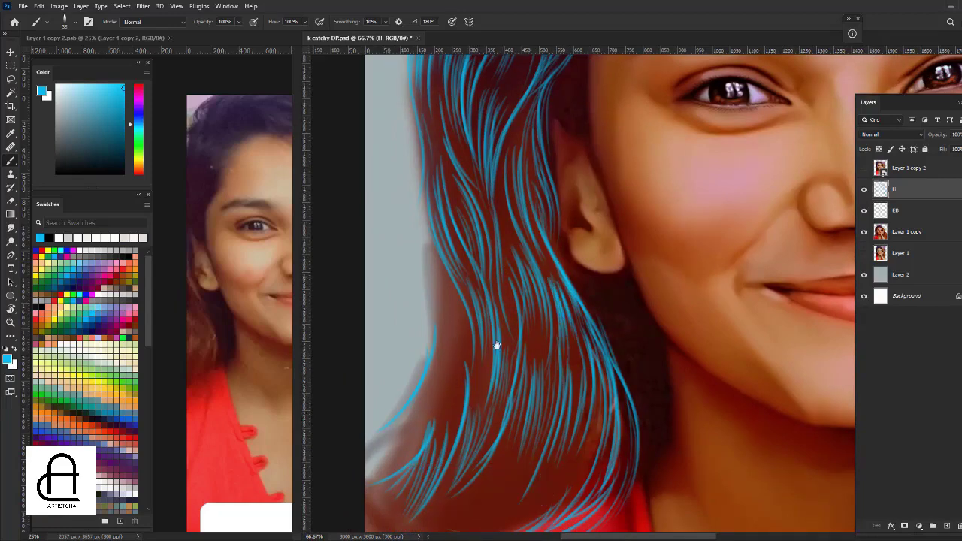
scroll(511, 193, up, 5)
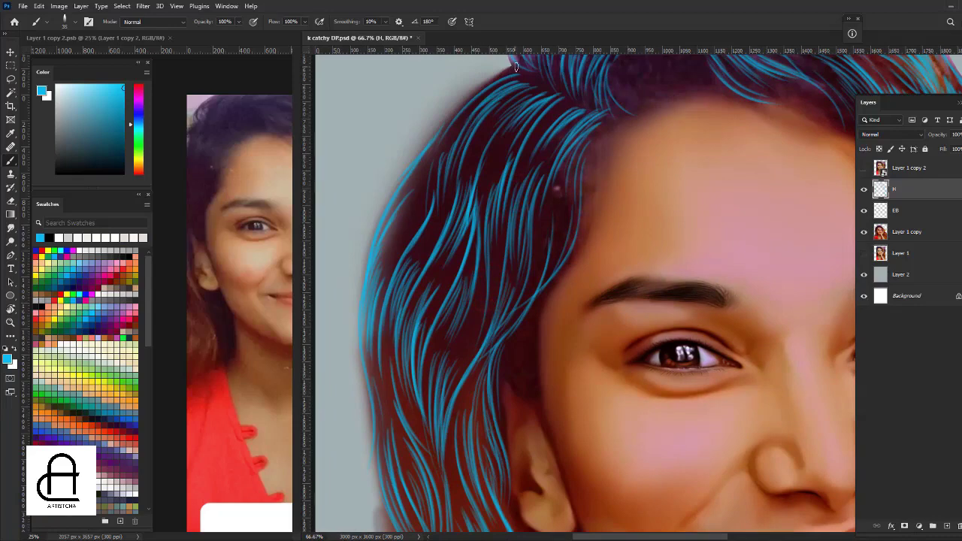
drag(518, 72, 449, 114)
Paint strands along the lower hair edge and the hair ends above the shoulder.
drag(471, 338, 491, 279)
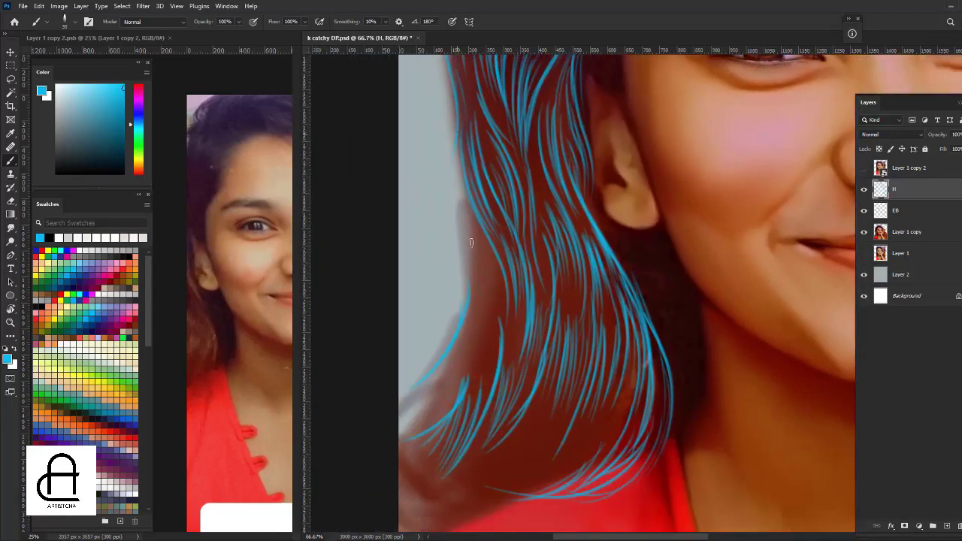
drag(472, 239, 494, 320)
mouse_move(489, 259)
mouse_down()
mouse_move(497, 332)
mouse_move(489, 359)
mouse_move(495, 230)
mouse_up()
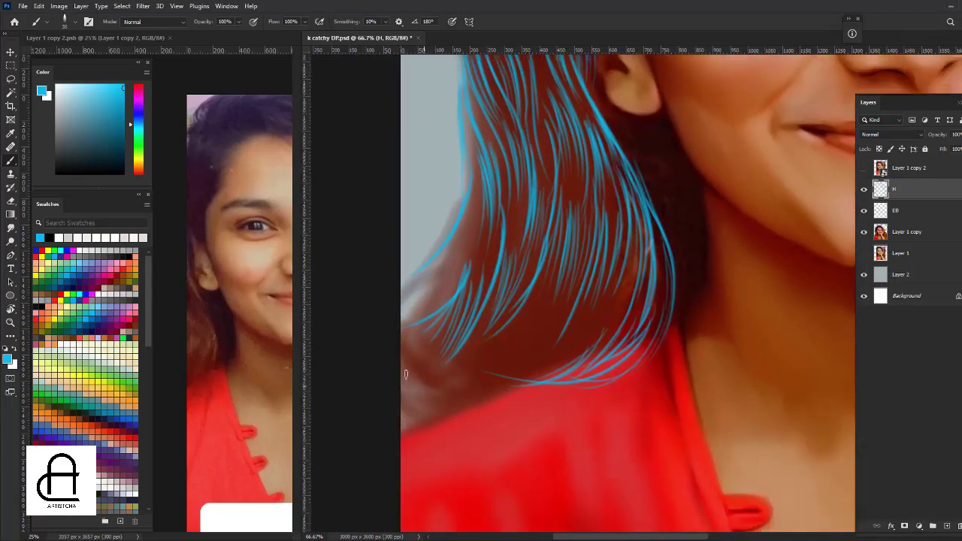
drag(403, 358, 471, 409)
drag(402, 364, 469, 420)
drag(406, 391, 485, 424)
drag(413, 334, 493, 398)
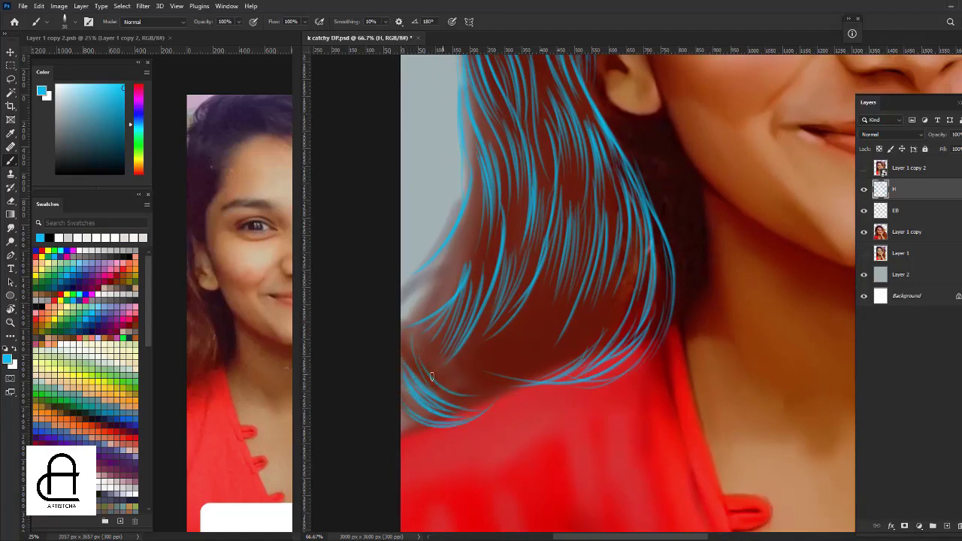
Add thin strands to the lower hair and its ends, undoing and repainting unwanted ones.
mouse_move(531, 291)
mouse_down()
mouse_move(481, 353)
mouse_move(496, 353)
mouse_up()
drag(559, 304, 487, 362)
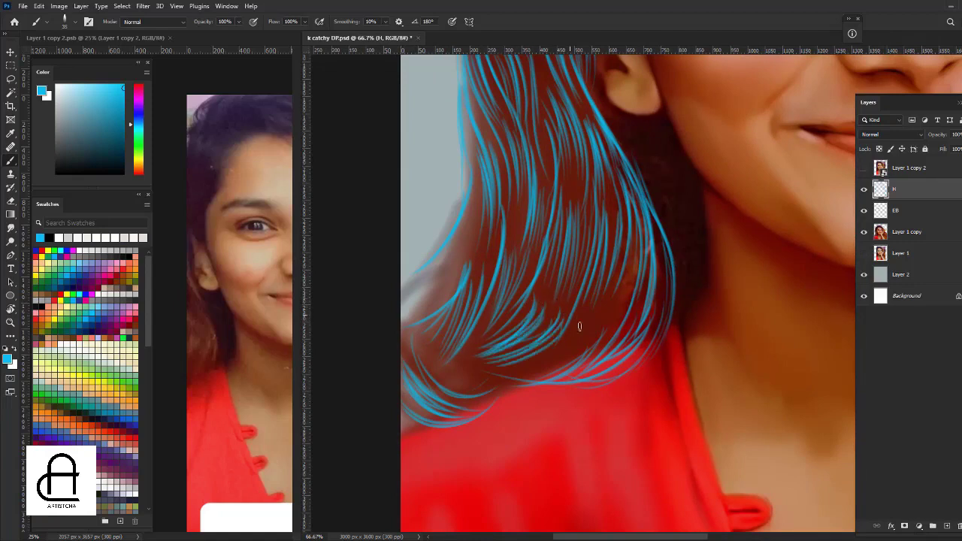
drag(578, 323, 537, 354)
key(ctrl+z)
key(ctrl+z)
key(ctrl+z)
key(ctrl+z)
mouse_move(562, 281)
mouse_down()
mouse_move(544, 335)
mouse_move(487, 366)
mouse_up()
mouse_move(569, 323)
mouse_down()
mouse_move(527, 347)
mouse_move(522, 366)
mouse_up()
drag(552, 355, 492, 368)
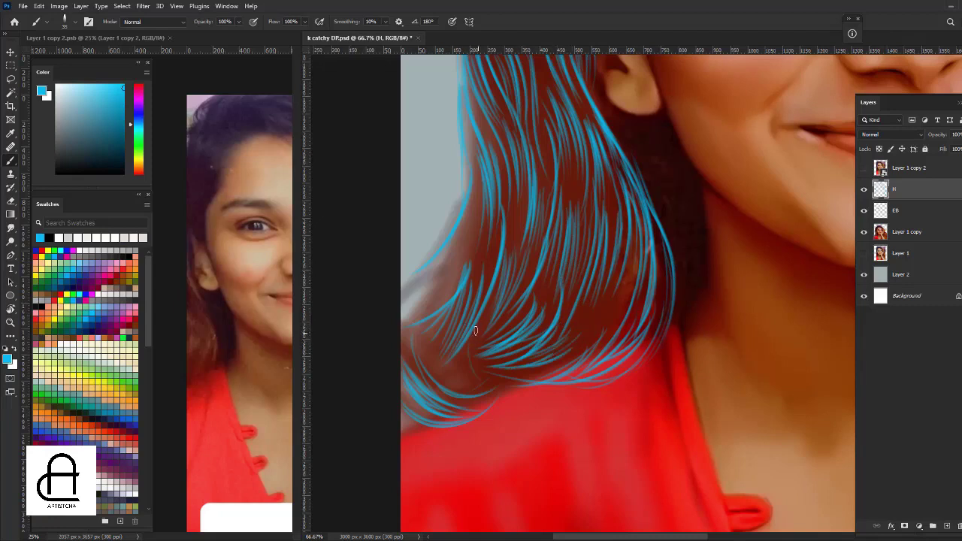
mouse_move(475, 331)
mouse_down()
mouse_move(488, 387)
mouse_move(481, 391)
mouse_up()
mouse_move(449, 349)
mouse_down()
mouse_move(481, 391)
mouse_move(504, 397)
mouse_up()
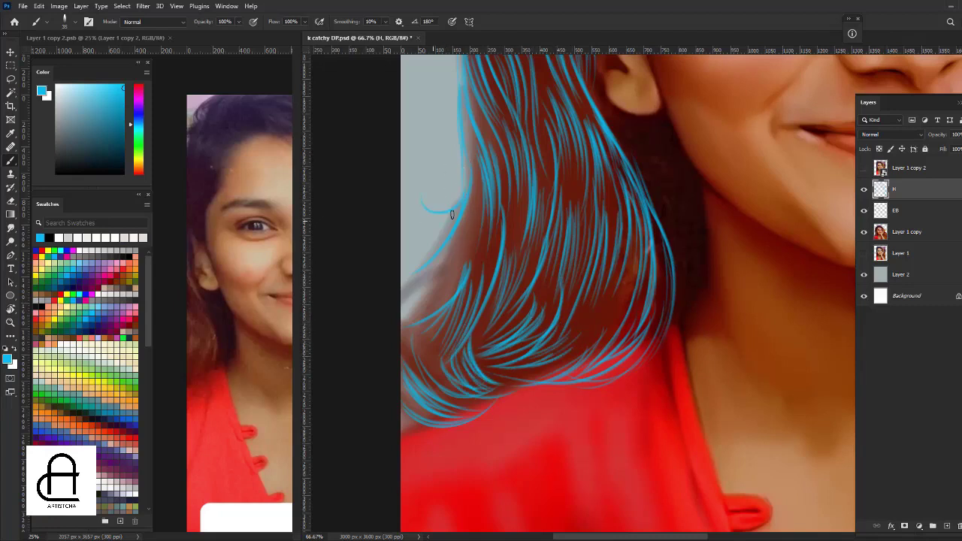
Add two more thin blue strands over the lower left hair and zoom out to the whole face.
drag(451, 218, 411, 272)
drag(468, 253, 435, 292)
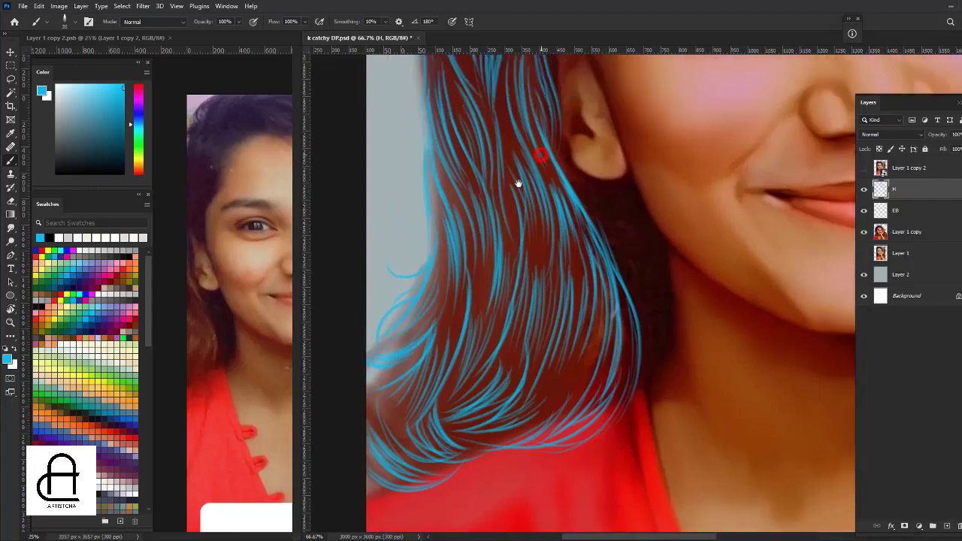
scroll(517, 185, up, 5)
scroll(429, 170, up, 5)
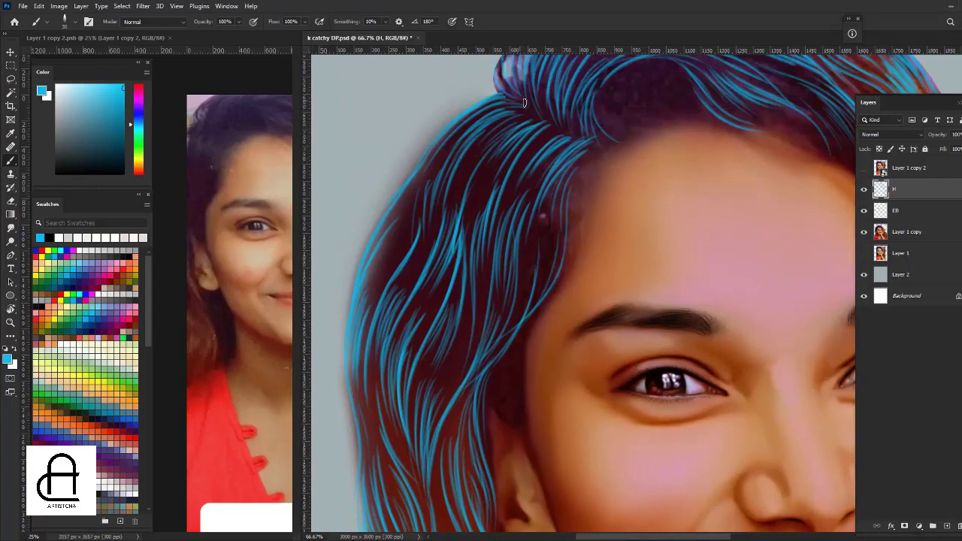
scroll(526, 90, up, 3)
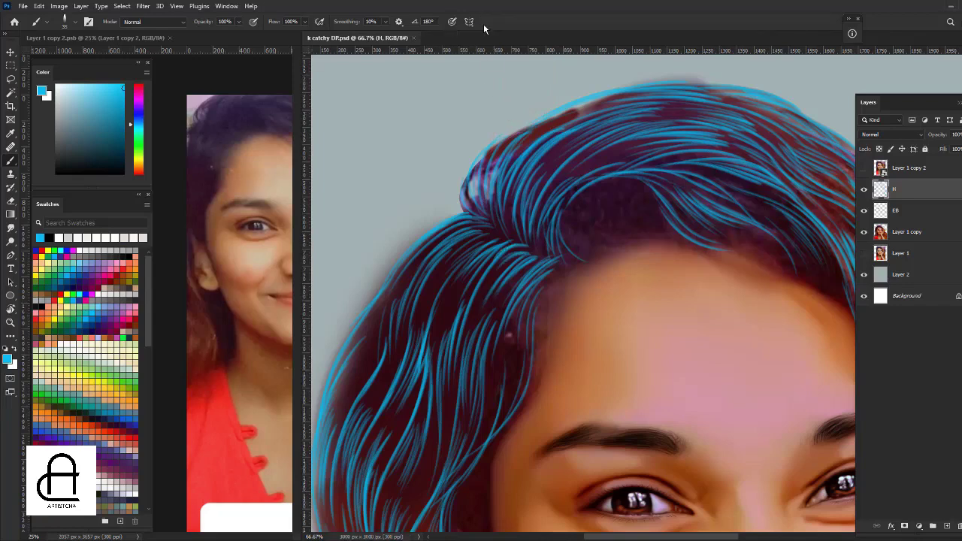
key(ctrl+minus)
key(ctrl+minus)
Brush a faint strand and blue strands curving down beside and below the left ear.
drag(629, 293, 606, 217)
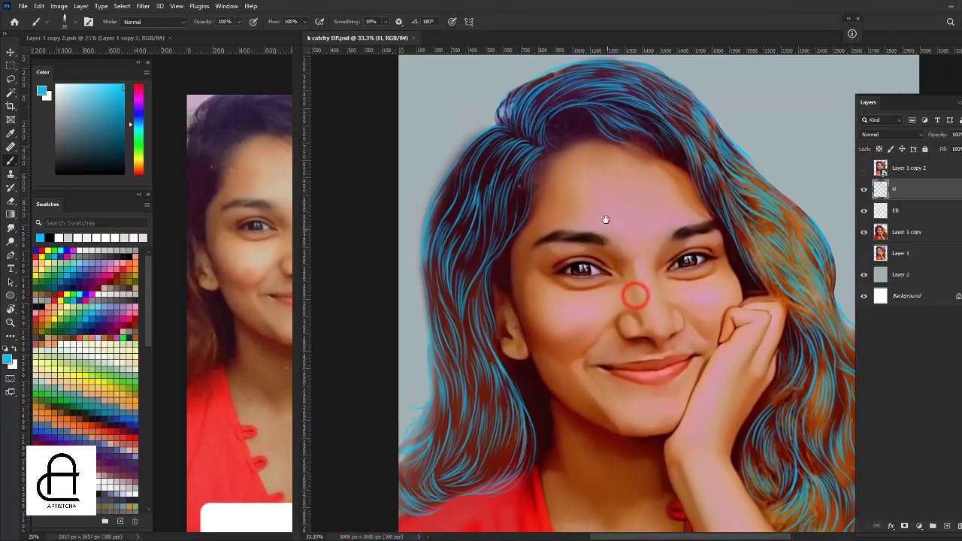
key(ctrl+plus)
drag(453, 222, 597, 260)
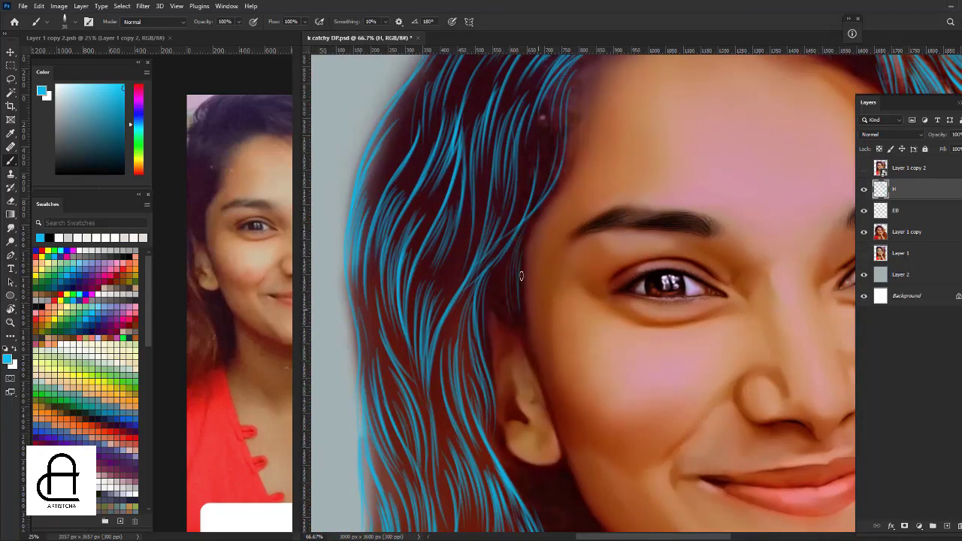
drag(501, 285, 495, 320)
scroll(511, 316, down, 5)
scroll(446, 343, right, 3)
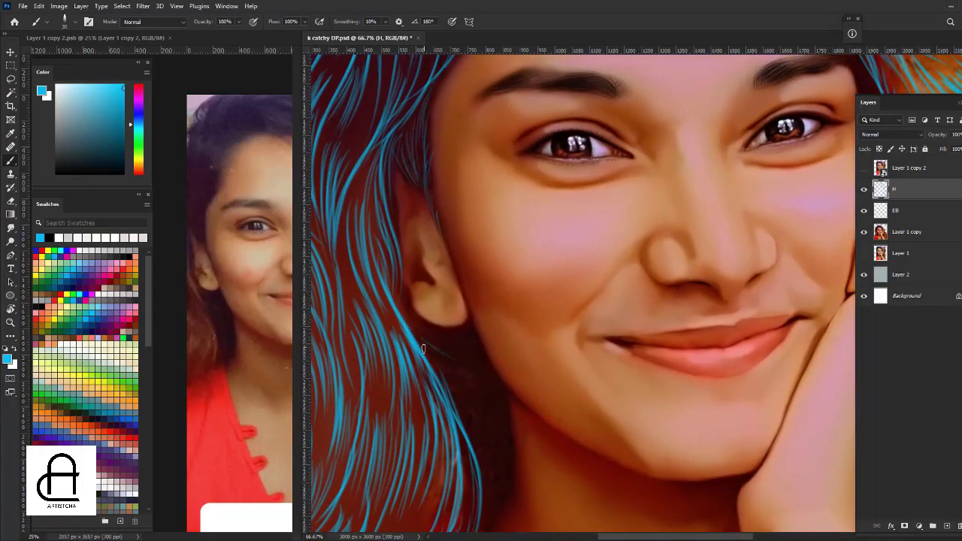
drag(423, 348, 492, 414)
drag(451, 362, 493, 425)
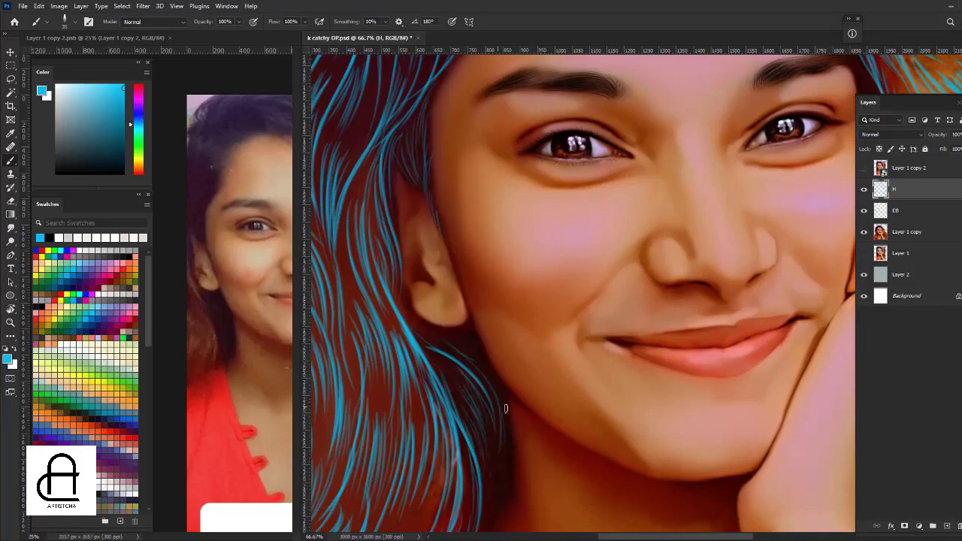
Fit the portrait on screen, then zoom to 66.7% on the right-side hair.
mouse_move(501, 473)
mouse_down()
mouse_move(524, 323)
mouse_move(513, 379)
mouse_up()
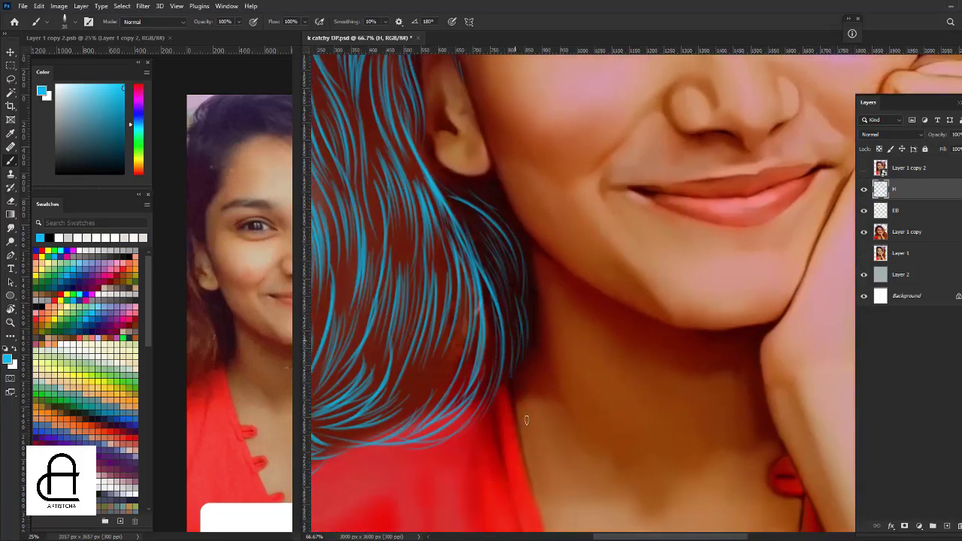
key(ctrl+0)
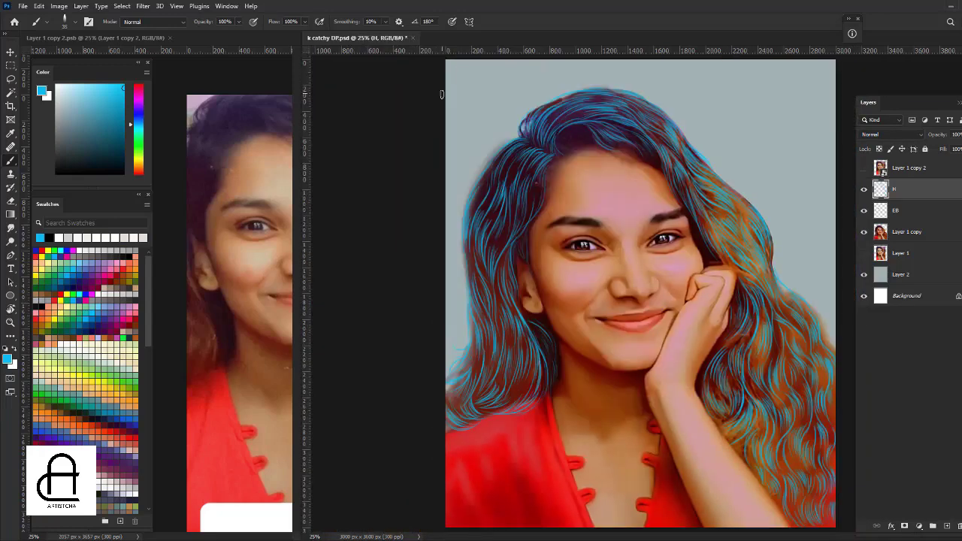
key(ctrl+plus)
key(ctrl+plus)
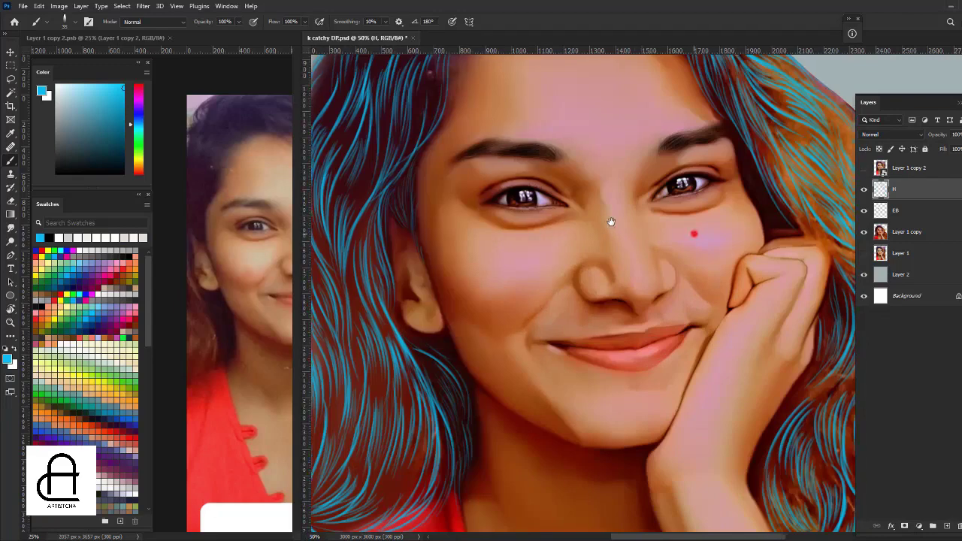
drag(693, 234, 564, 114)
key(ctrl+plus)
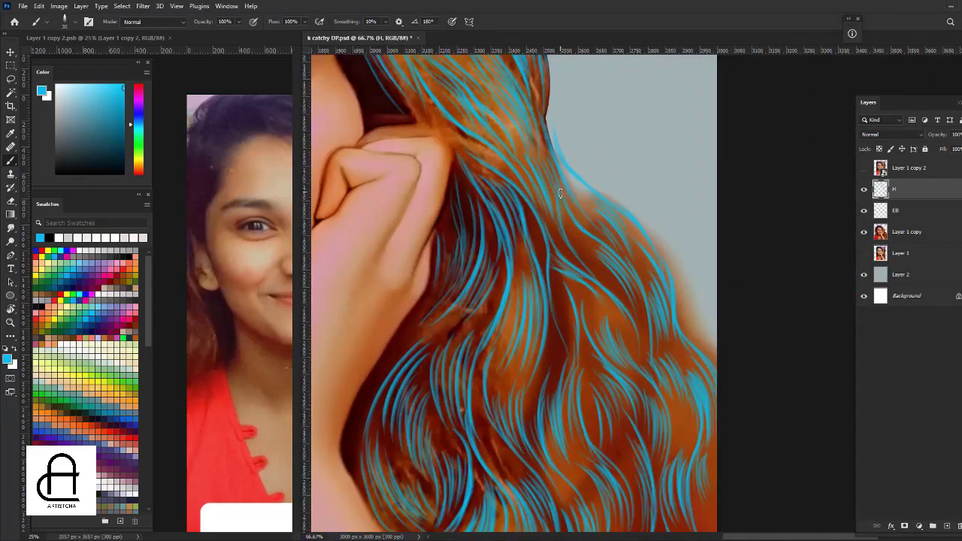
Paint blue strands along the right hair edge and through the right-side wavy hair.
drag(589, 226, 612, 284)
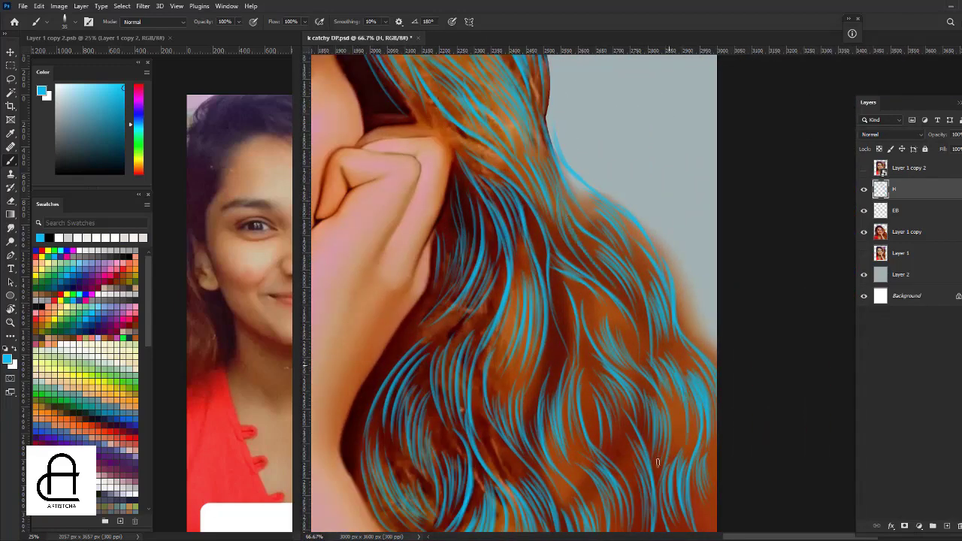
drag(518, 394, 524, 330)
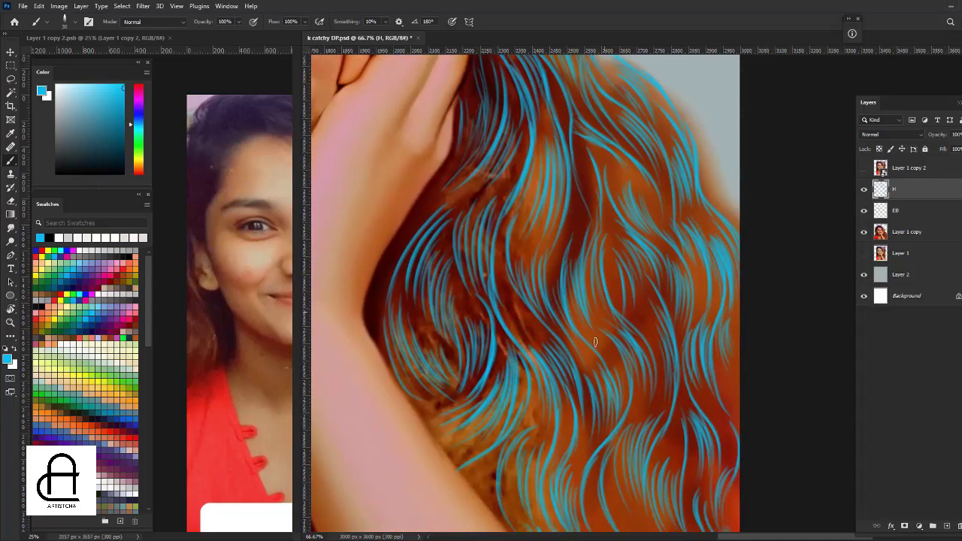
mouse_move(607, 368)
mouse_down()
mouse_move(595, 282)
mouse_move(604, 386)
mouse_move(595, 281)
mouse_up()
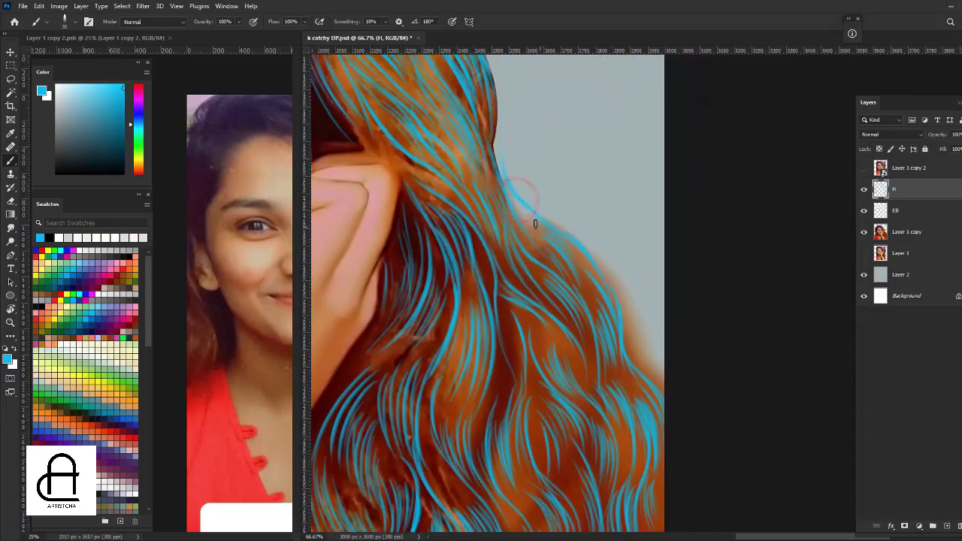
drag(562, 253, 468, 151)
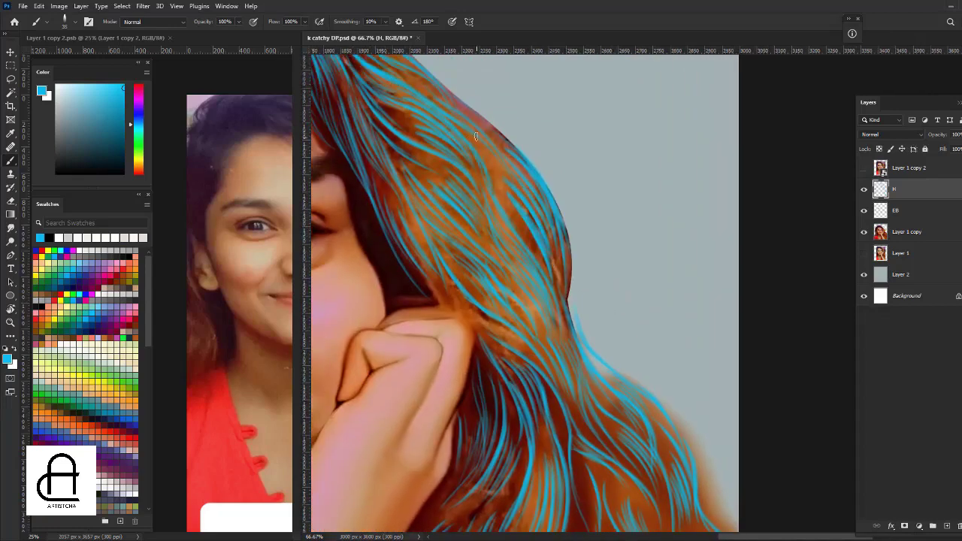
drag(484, 180, 483, 167)
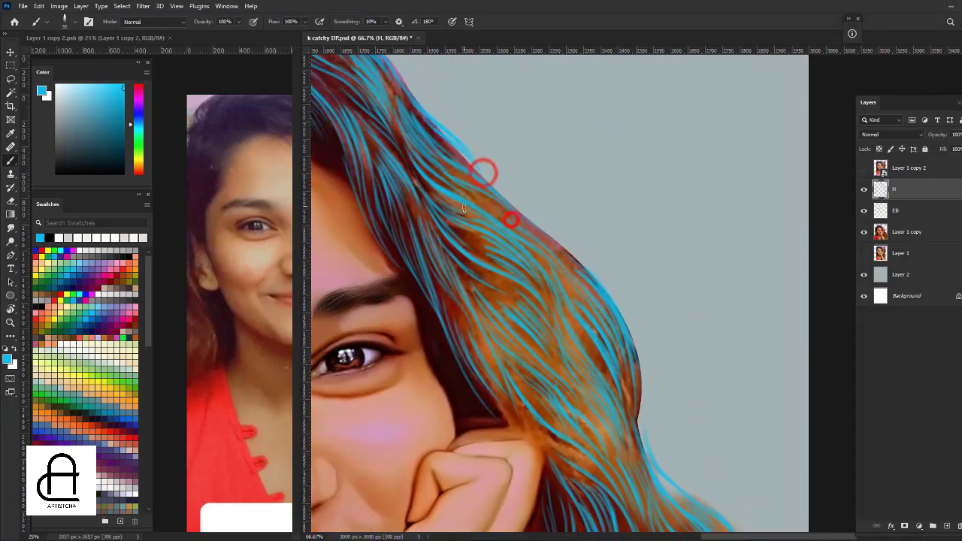
drag(435, 239, 440, 335)
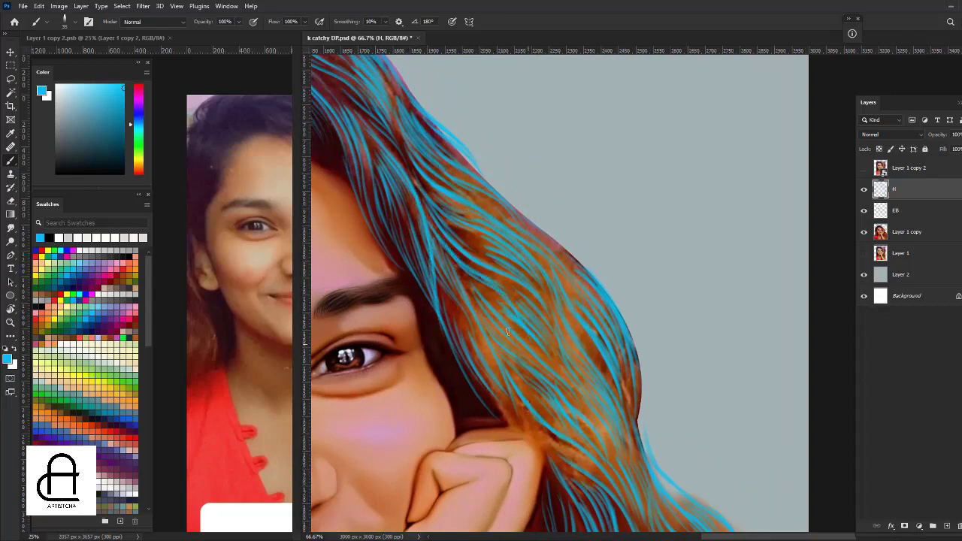
drag(426, 212, 513, 361)
drag(446, 138, 478, 260)
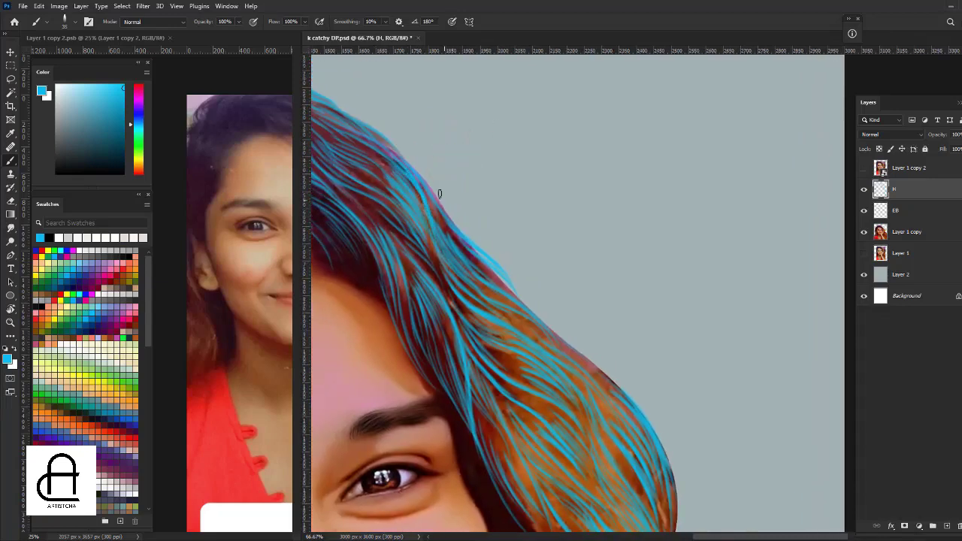
drag(380, 167, 503, 181)
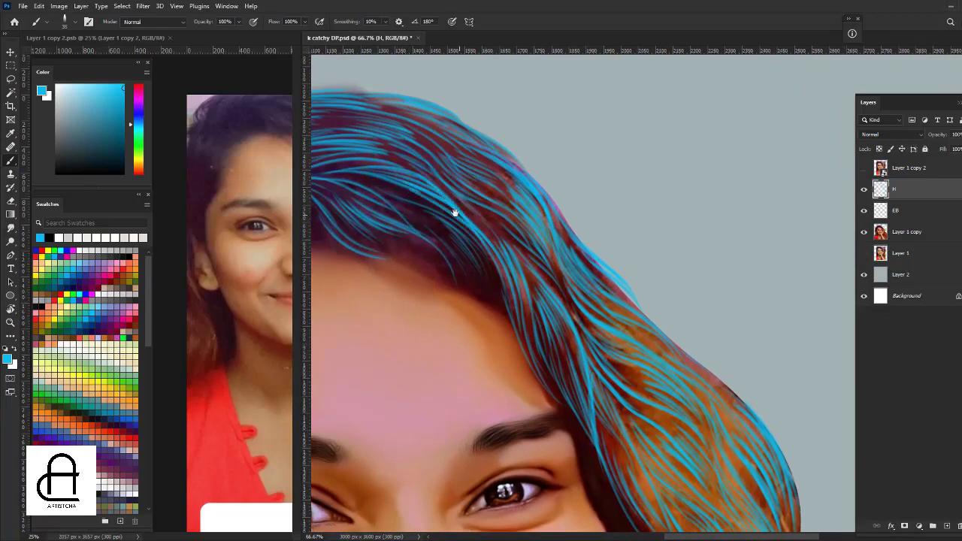
Paint blue strands down the left hair edge from temple toward the lower hair.
mouse_move(454, 212)
mouse_down()
mouse_move(528, 203)
mouse_move(654, 129)
mouse_move(751, 174)
mouse_up()
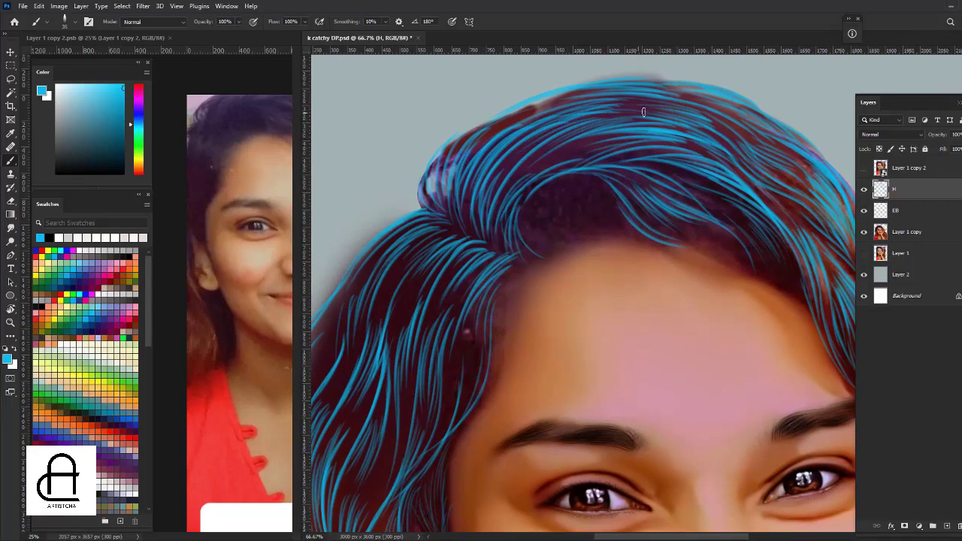
drag(458, 260, 494, 209)
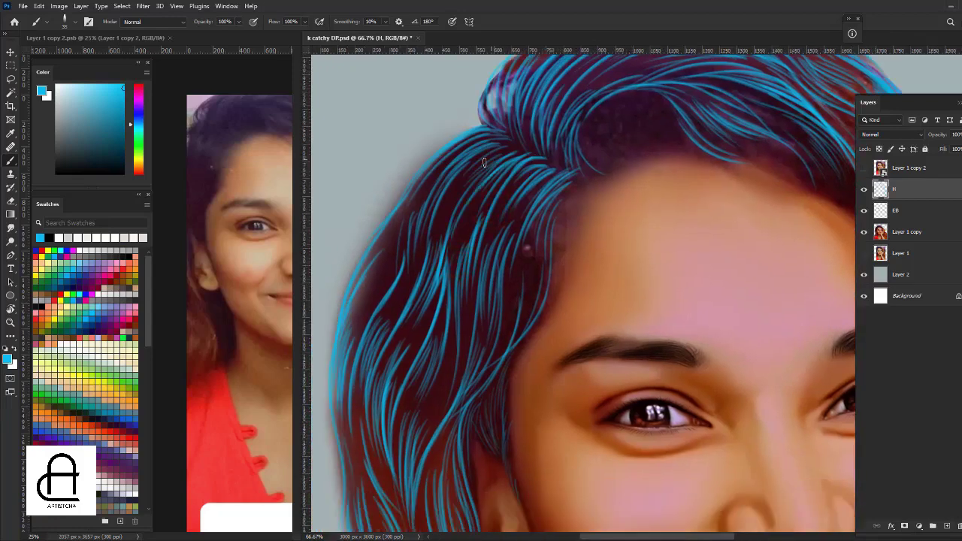
drag(434, 180, 360, 325)
drag(394, 260, 366, 403)
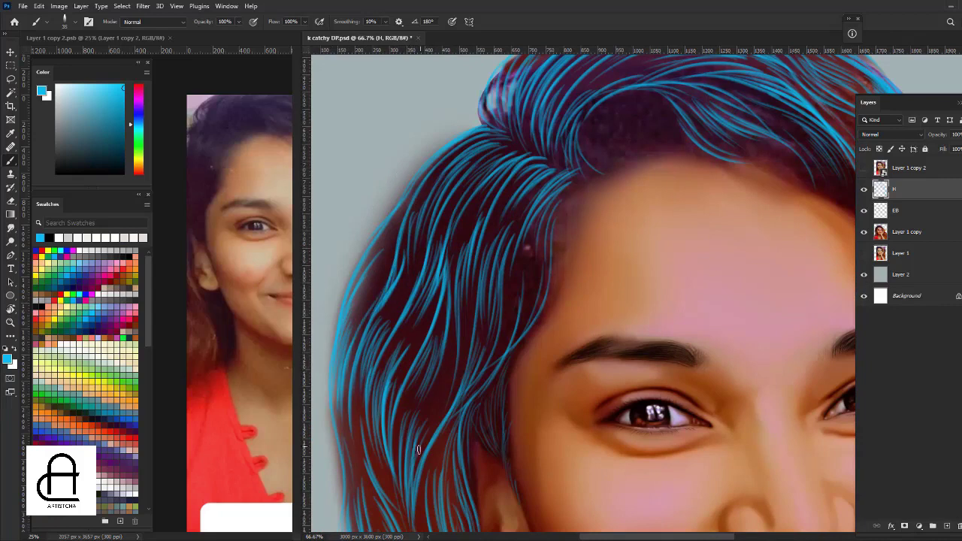
mouse_move(446, 368)
mouse_down()
mouse_move(416, 440)
mouse_move(443, 329)
mouse_up()
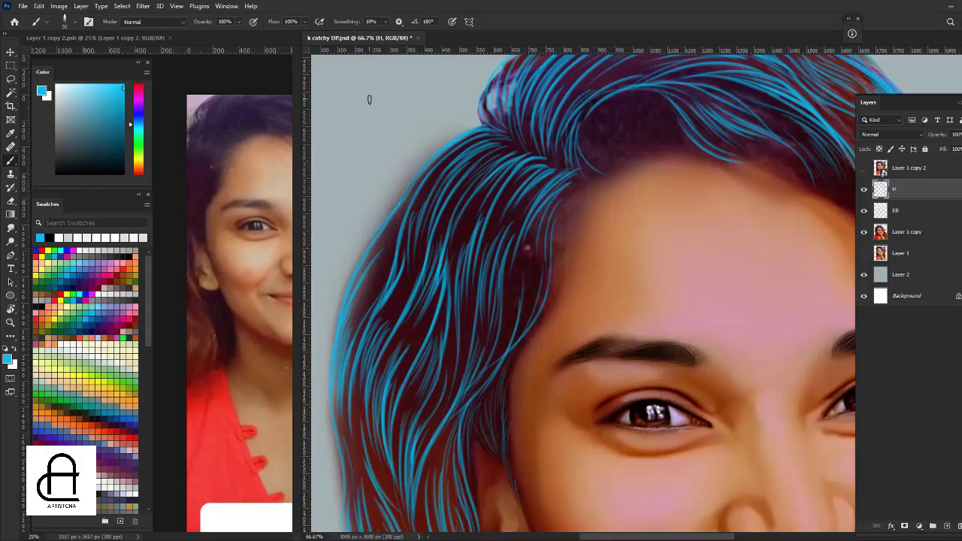
Reframe the face at 50% zoom and select the brush Smoothing value.
key(ctrl+minus)
key(ctrl+minus)
key(ctrl+minus)
key(ctrl+plus)
key(ctrl+plus)
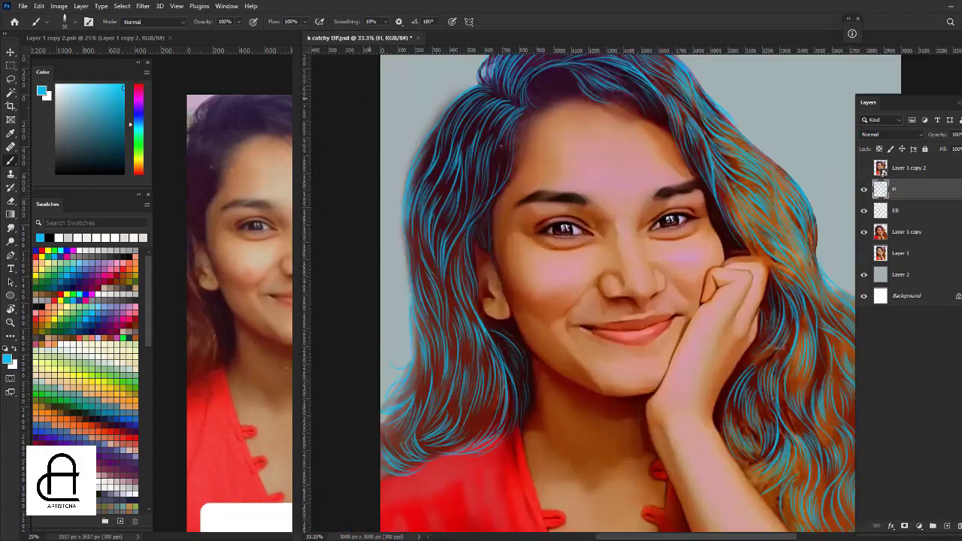
key(ctrl+plus)
click(372, 21)
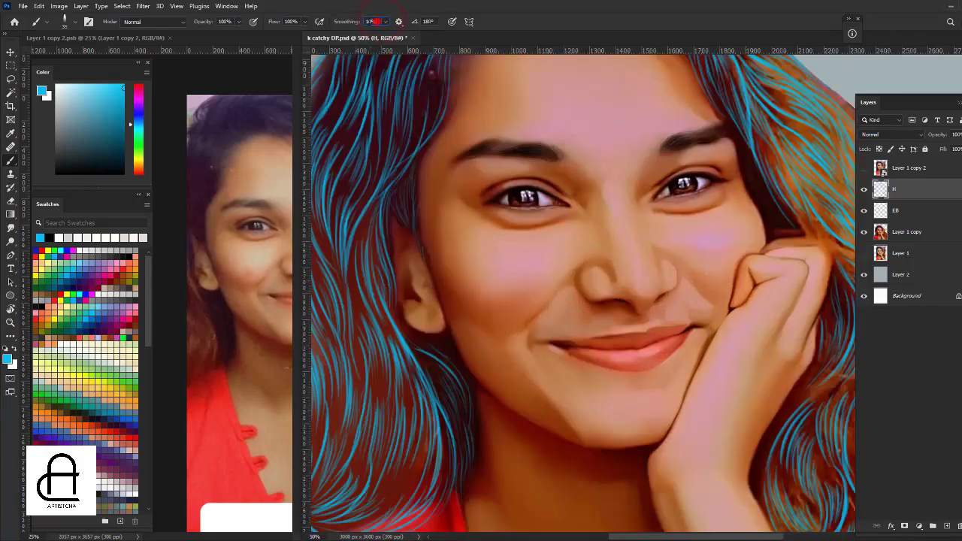
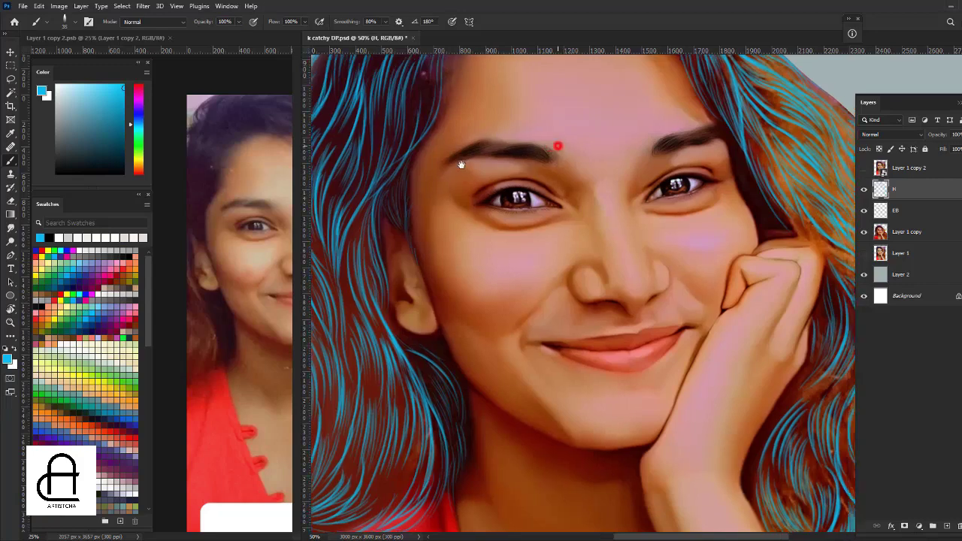
Save the painting and zoom in on the wavy hair on the right.
scroll(466, 112, right, 10)
key(ctrl+s)
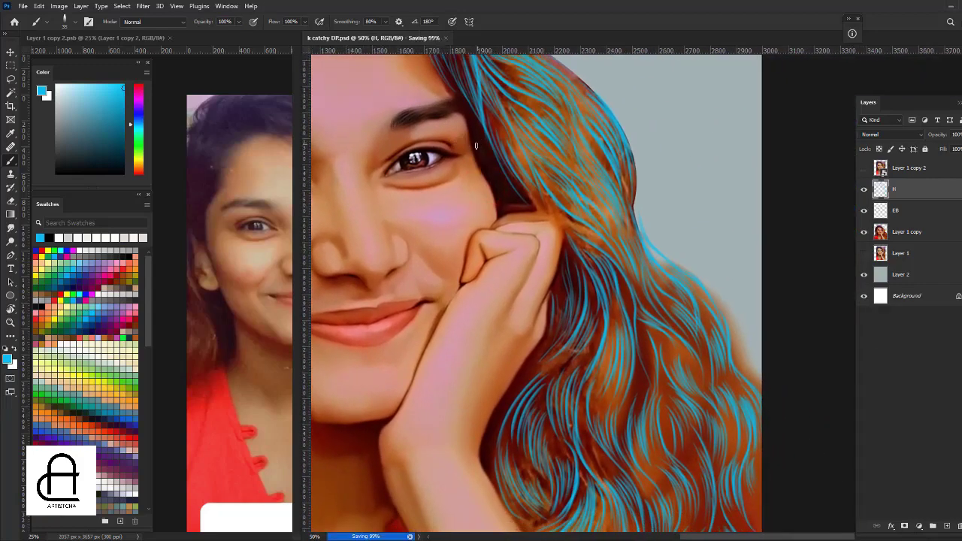
key(ctrl+plus)
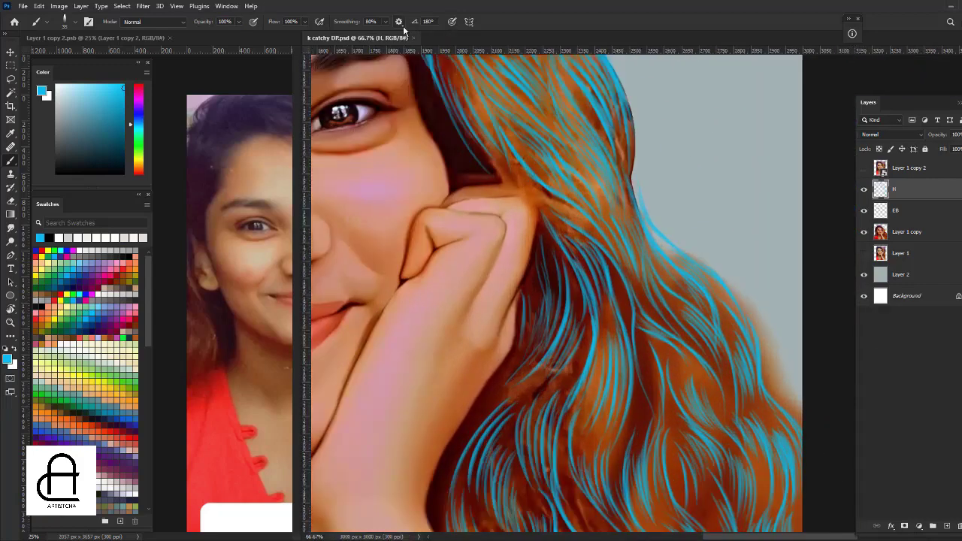
key(ctrl+plus)
drag(490, 248, 338, 90)
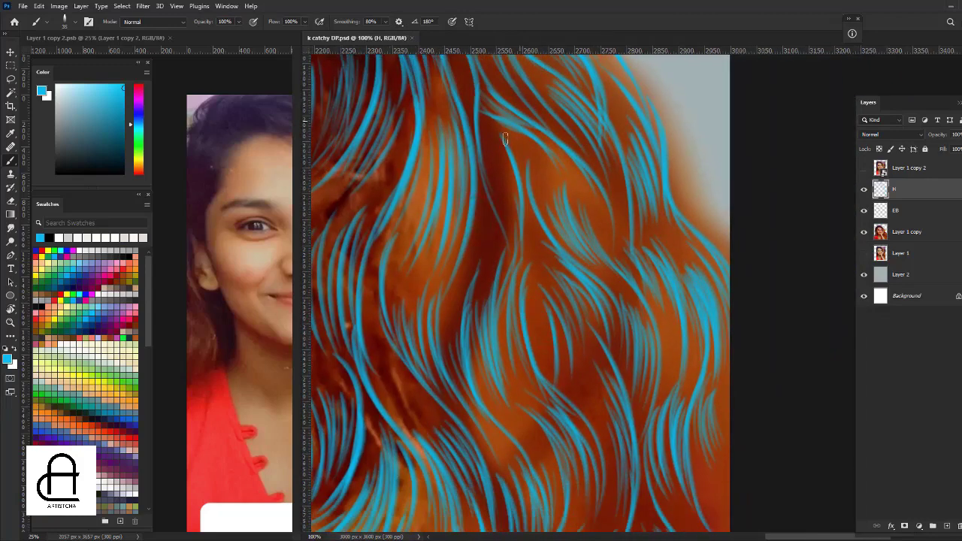
Paint long wavy blue strands down the centre of the right-hand hair.
drag(487, 114, 484, 398)
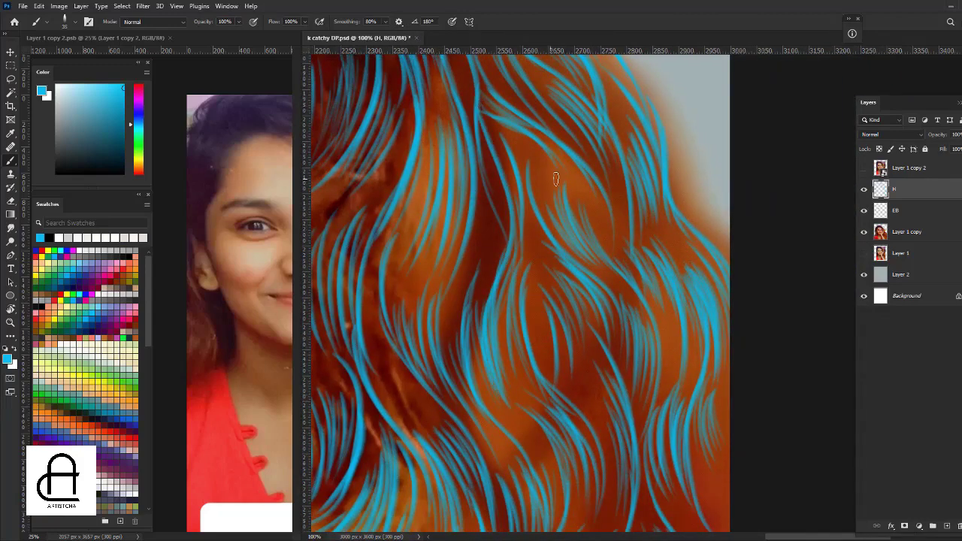
mouse_move(510, 120)
mouse_down()
mouse_move(644, 368)
mouse_move(618, 372)
mouse_up()
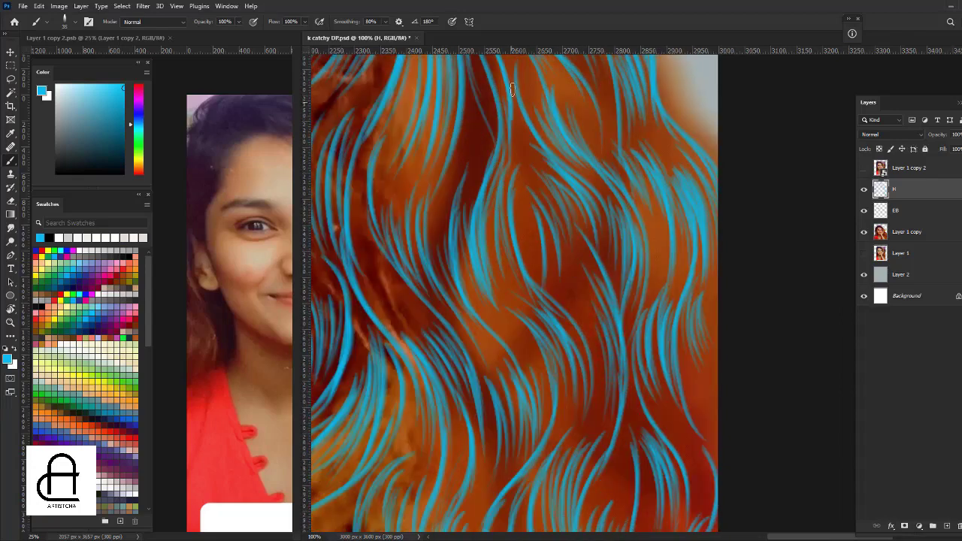
drag(508, 83, 565, 470)
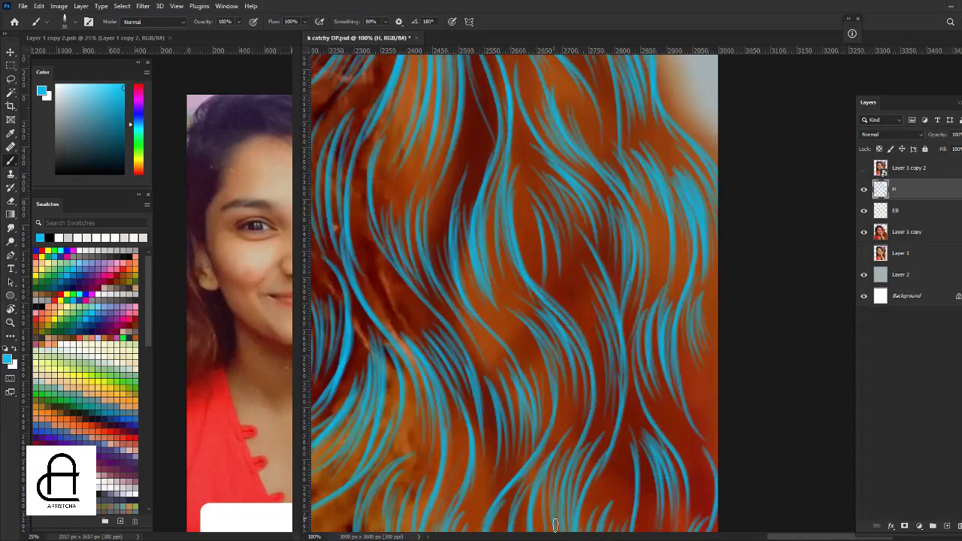
drag(582, 378, 499, 217)
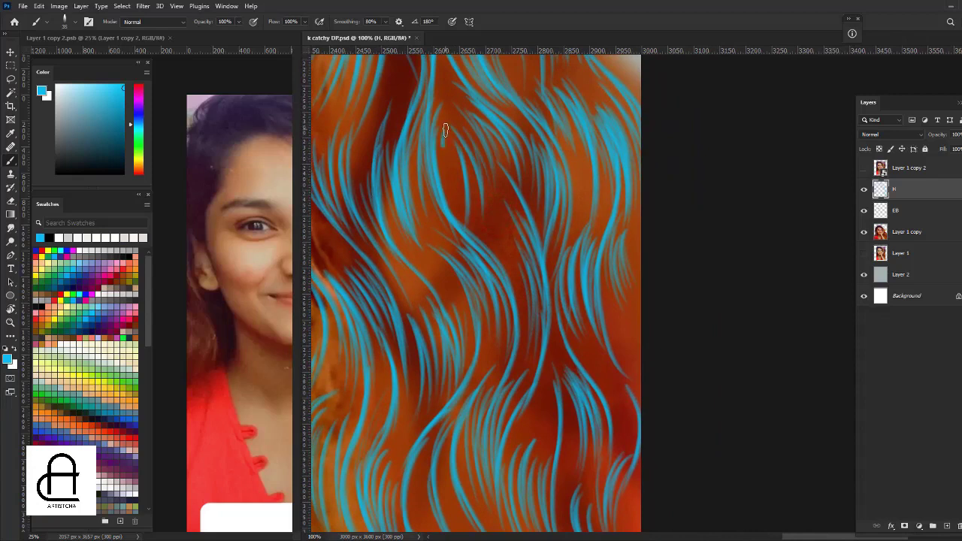
drag(445, 129, 516, 306)
drag(474, 156, 496, 331)
drag(489, 181, 496, 363)
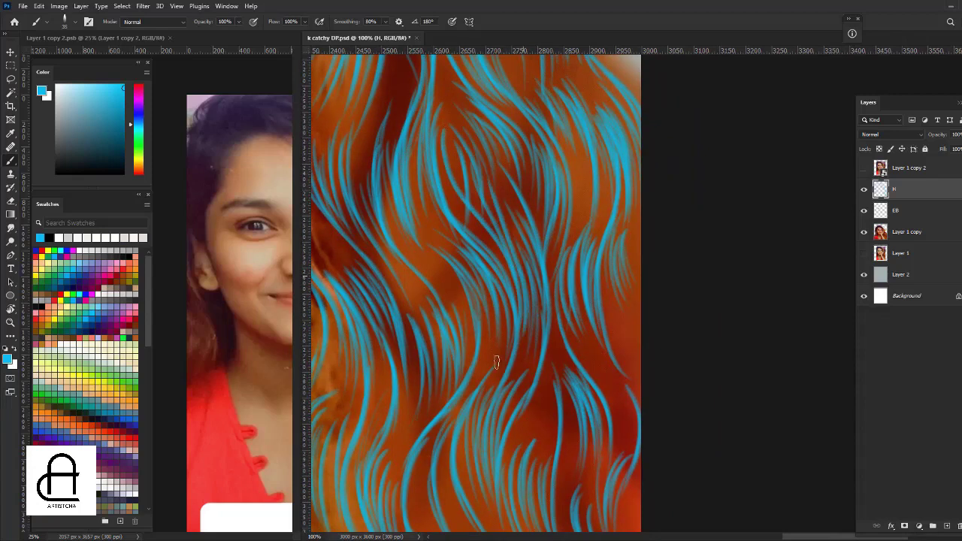
drag(499, 173, 526, 311)
Add thin blue strands along the hair's right edge.
drag(620, 214, 638, 417)
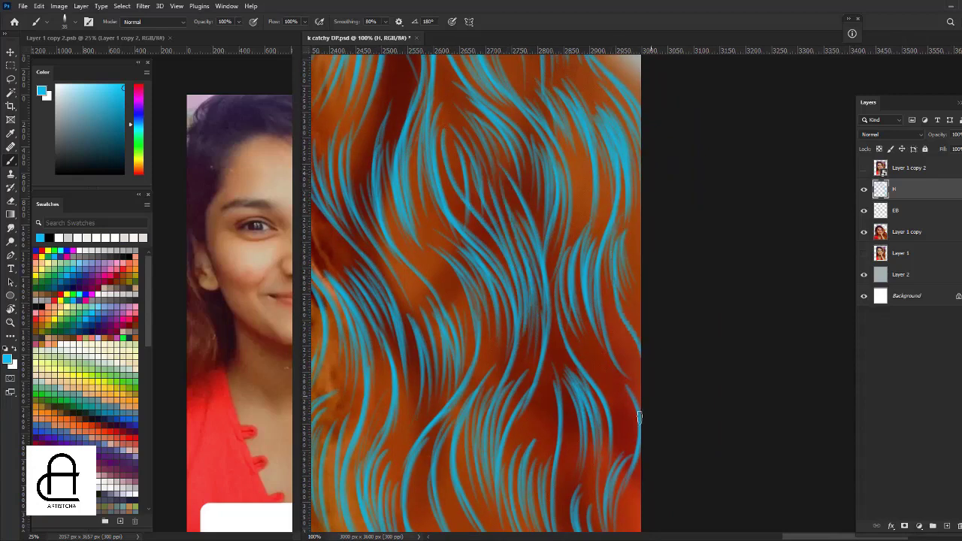
drag(625, 227, 637, 334)
drag(618, 218, 628, 361)
mouse_move(610, 288)
mouse_down()
mouse_move(635, 379)
mouse_move(629, 364)
mouse_up()
drag(610, 312, 639, 395)
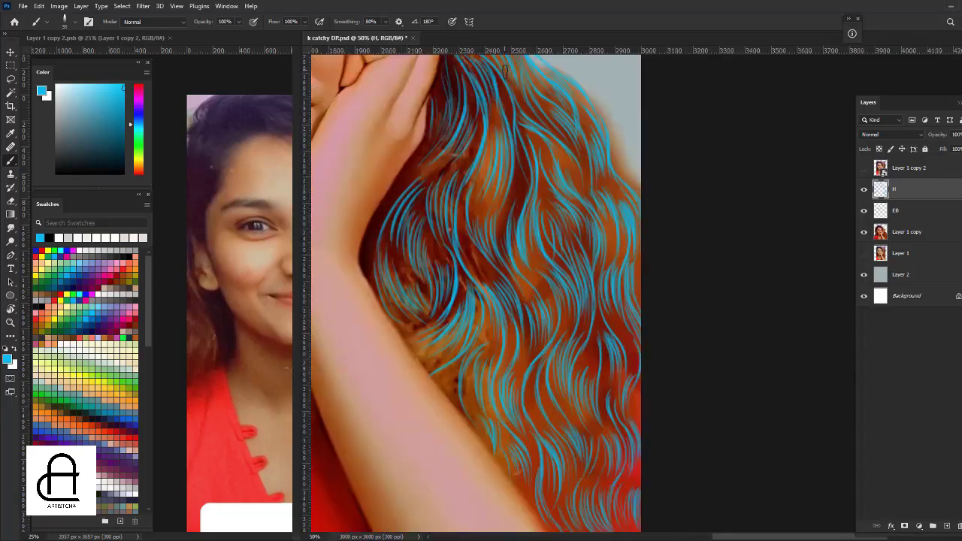
Add thin blue strands through the upper and lower hair, then view the whole portrait.
key(ctrl+plus)
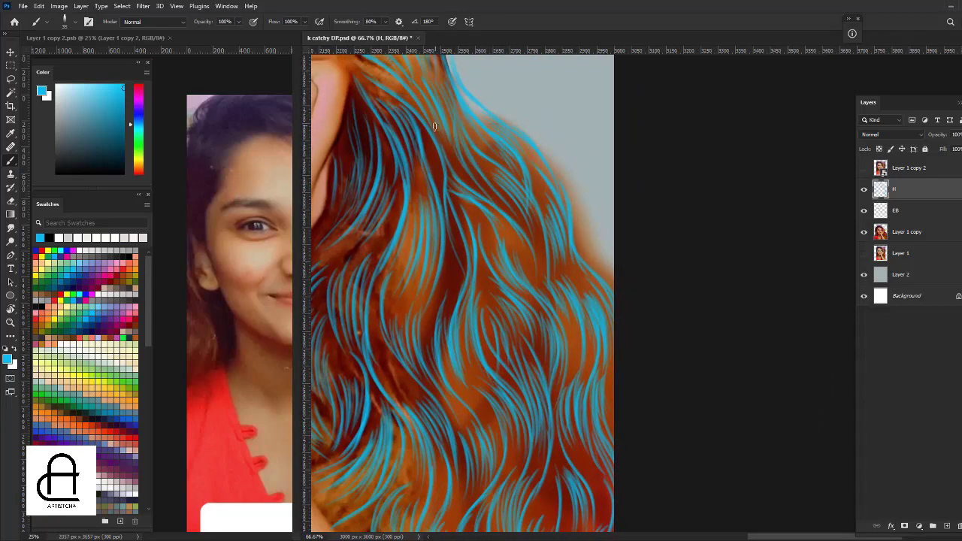
drag(446, 164, 521, 267)
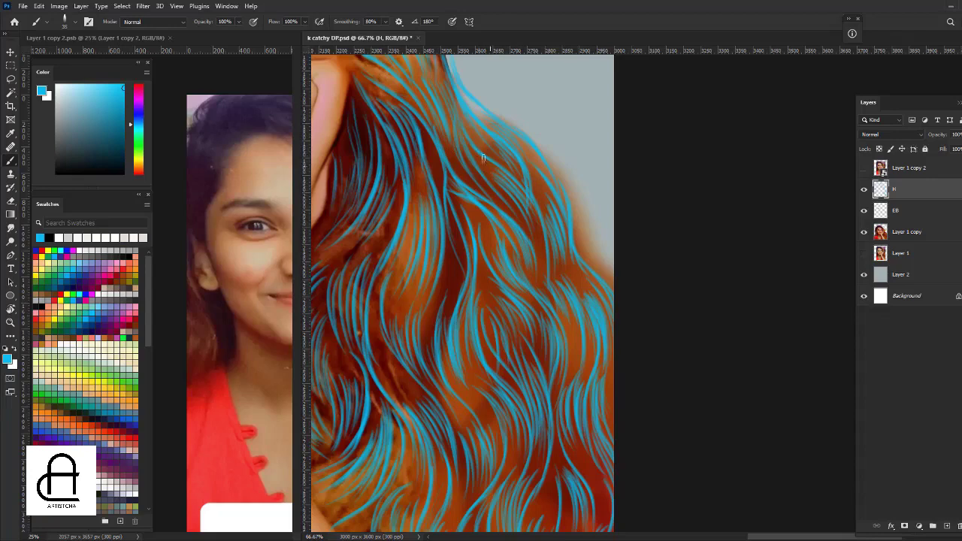
drag(483, 157, 537, 294)
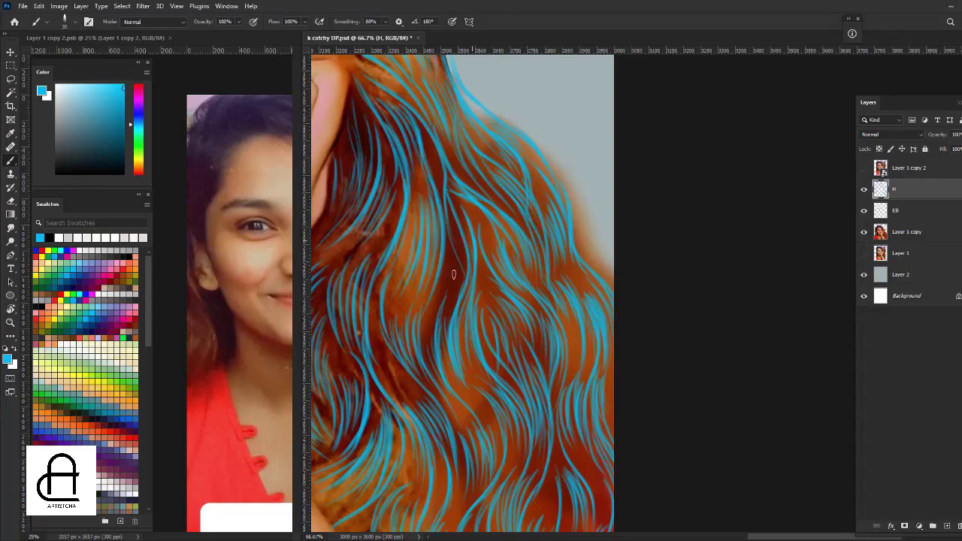
drag(442, 269, 465, 419)
key(ctrl+0)
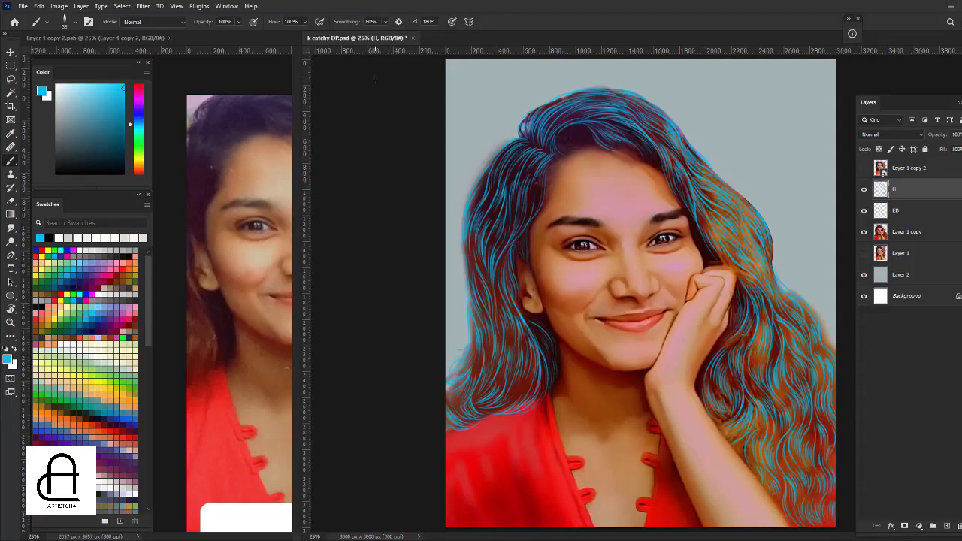
Zoom in on the hair beside the neck and undo a first trial blue stroke.
key(ctrl+plus)
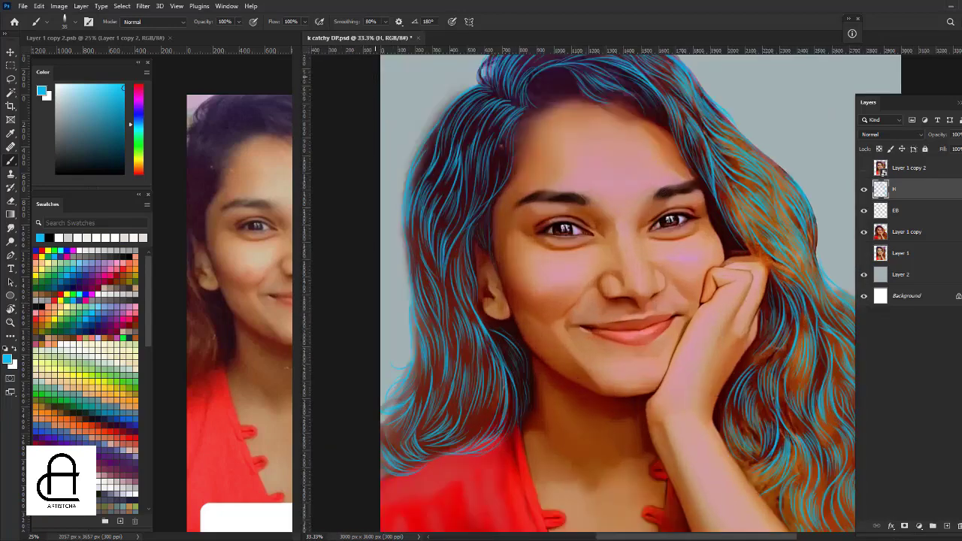
key(ctrl+plus)
mouse_move(286, 292)
mouse_down()
mouse_move(404, 117)
mouse_move(476, 224)
mouse_up()
key(ctrl+plus)
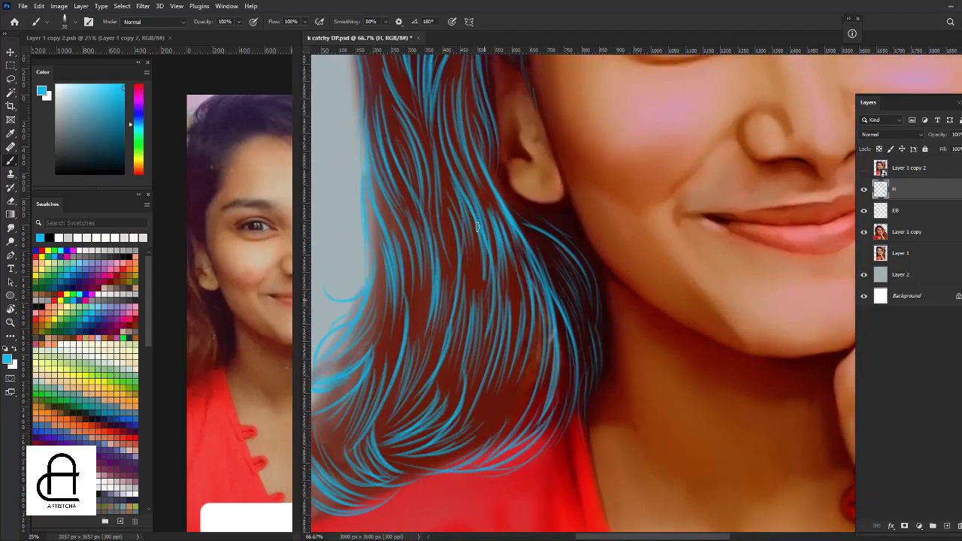
drag(528, 284, 462, 435)
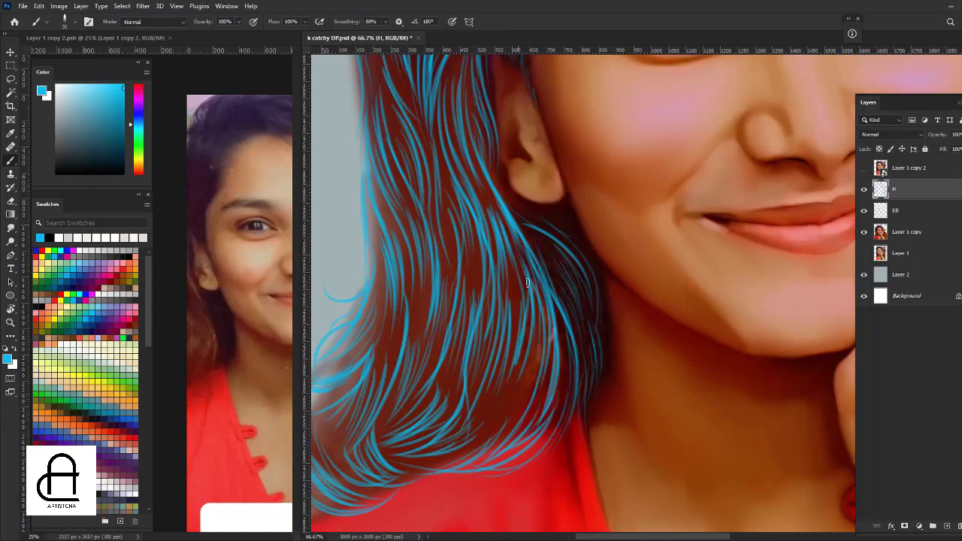
key(ctrl+z)
Paint blue strands sweeping down-left to the hair ends beside the neck.
drag(519, 356, 450, 442)
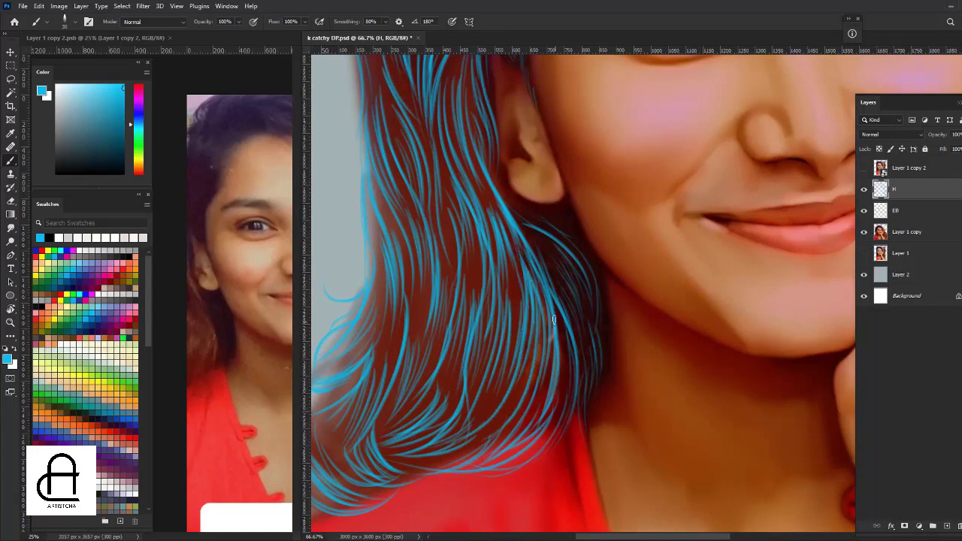
drag(555, 329, 517, 468)
scroll(443, 345, down, 5)
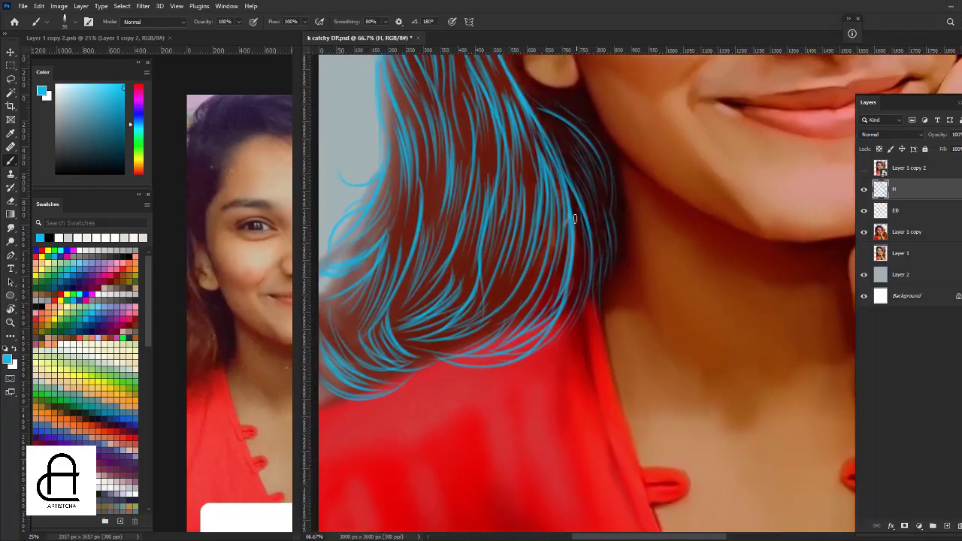
drag(569, 276, 451, 383)
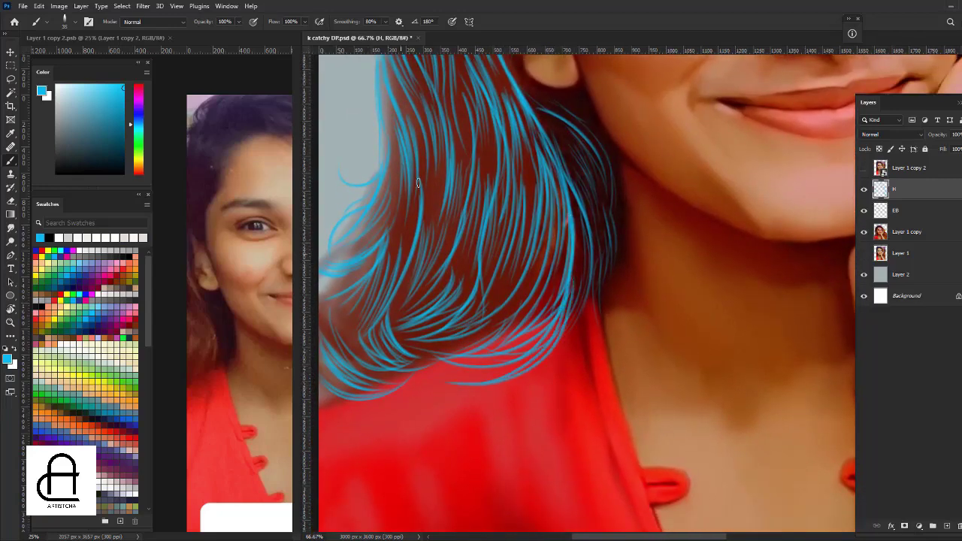
drag(576, 275, 496, 381)
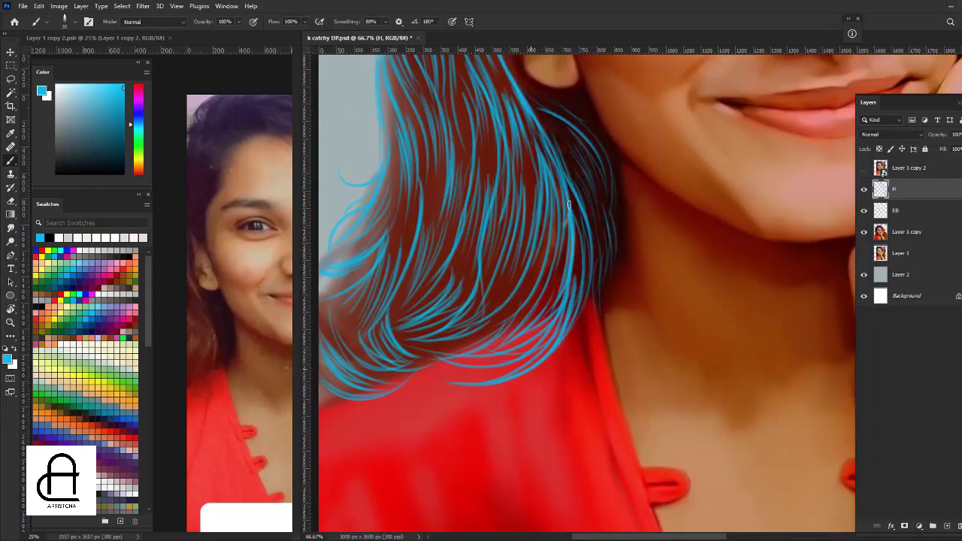
drag(526, 323, 561, 285)
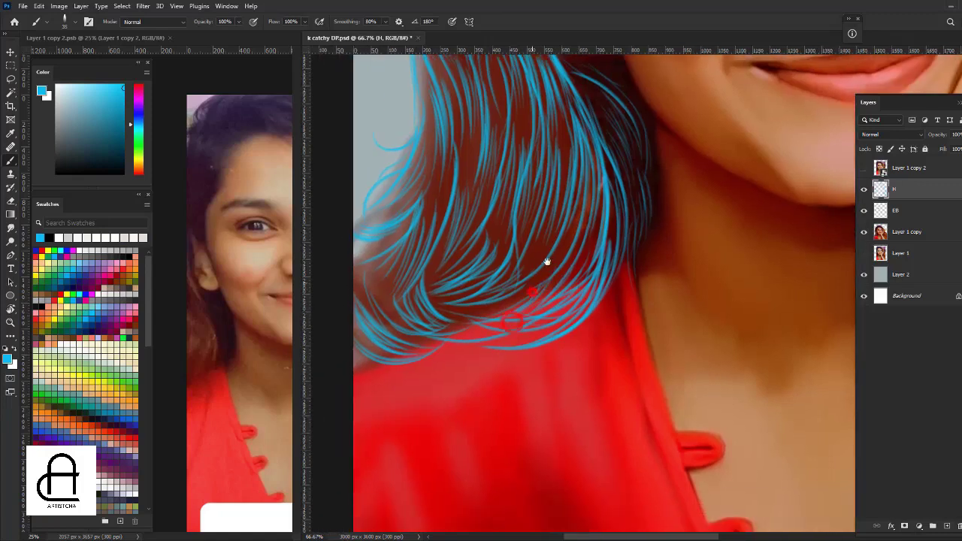
drag(586, 220, 436, 364)
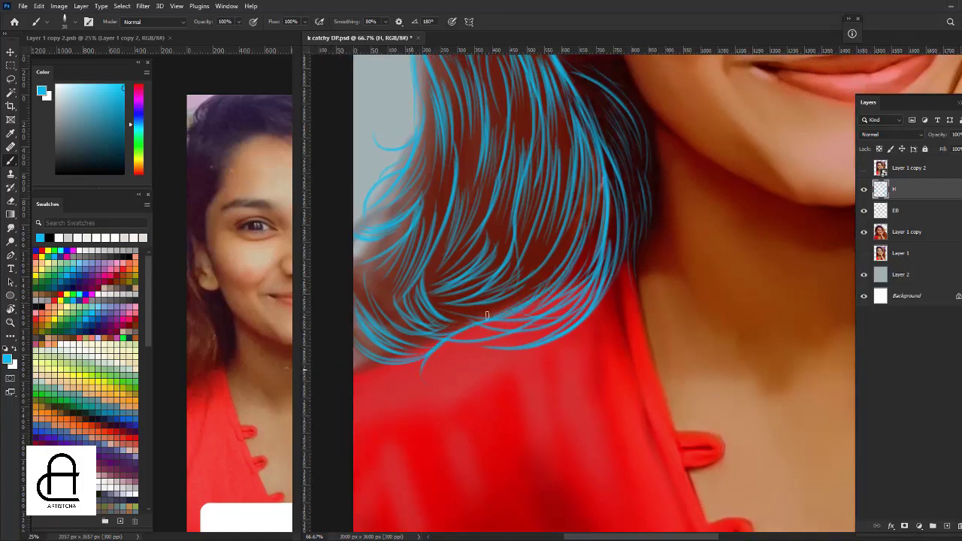
drag(574, 291, 369, 402)
Add thin blue strands below the ear, then zoom out to the whole face.
scroll(476, 259, up, 2)
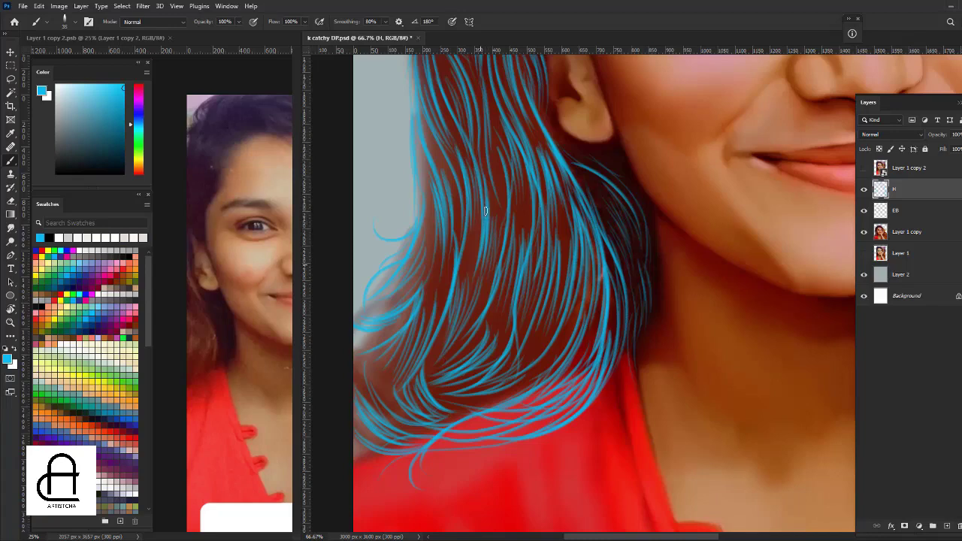
drag(485, 211, 422, 415)
drag(486, 254, 432, 398)
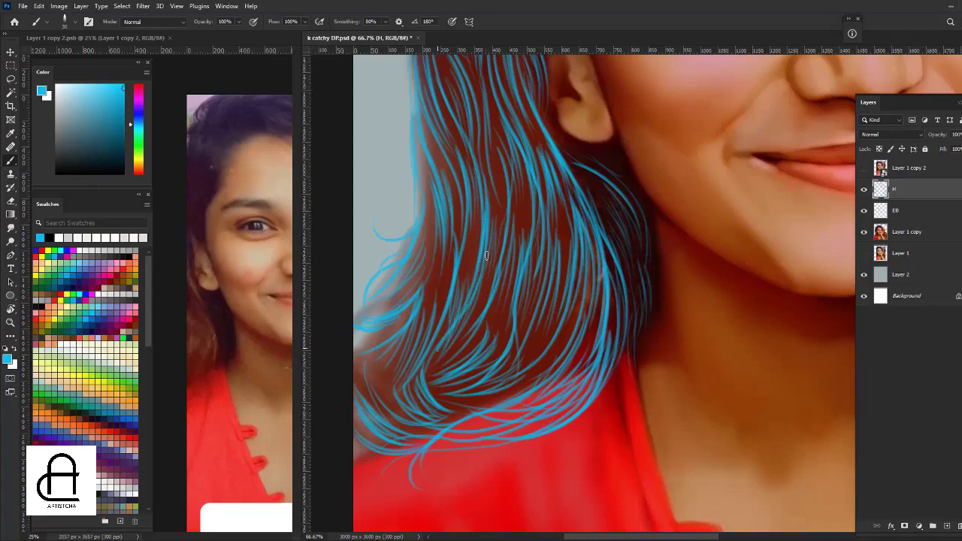
drag(502, 156, 494, 295)
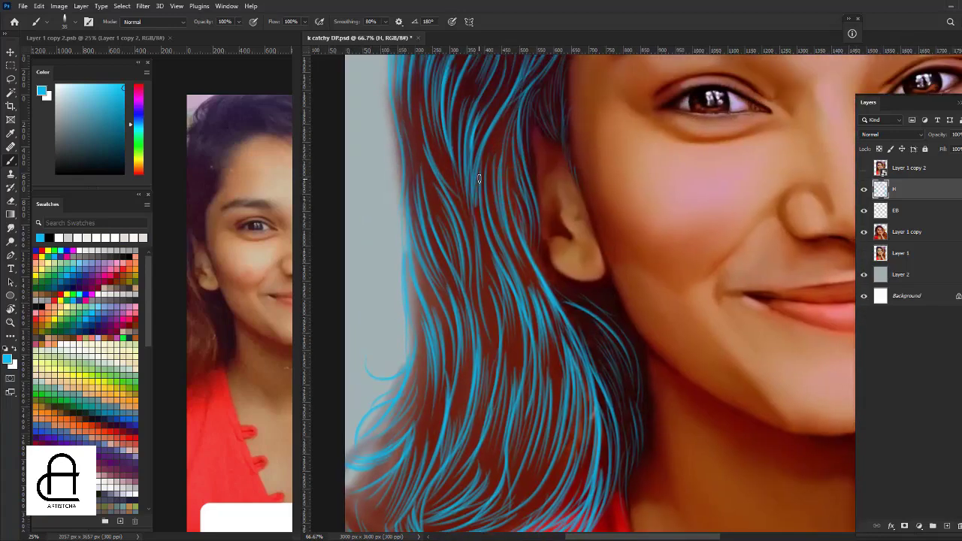
drag(471, 200, 474, 372)
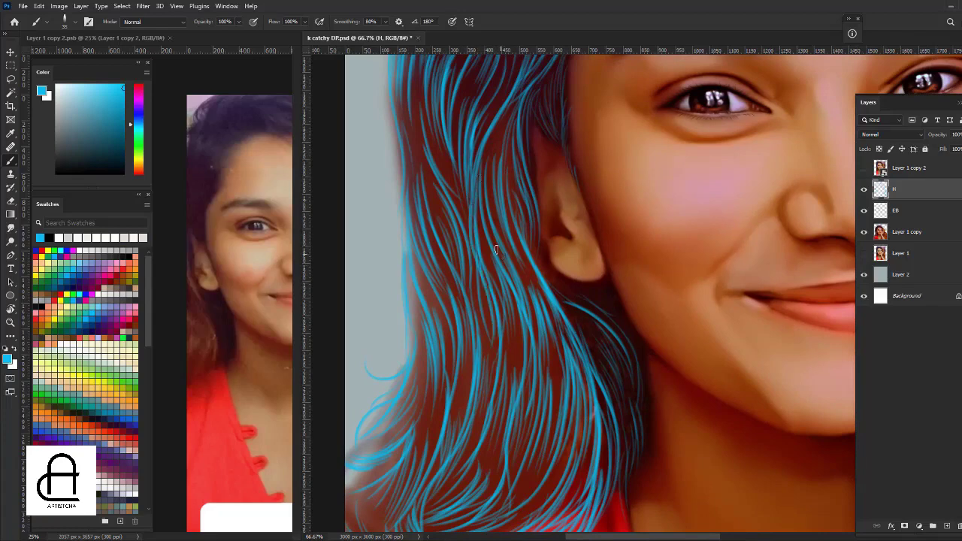
drag(483, 238, 485, 402)
key(ctrl+minus)
key(ctrl+minus)
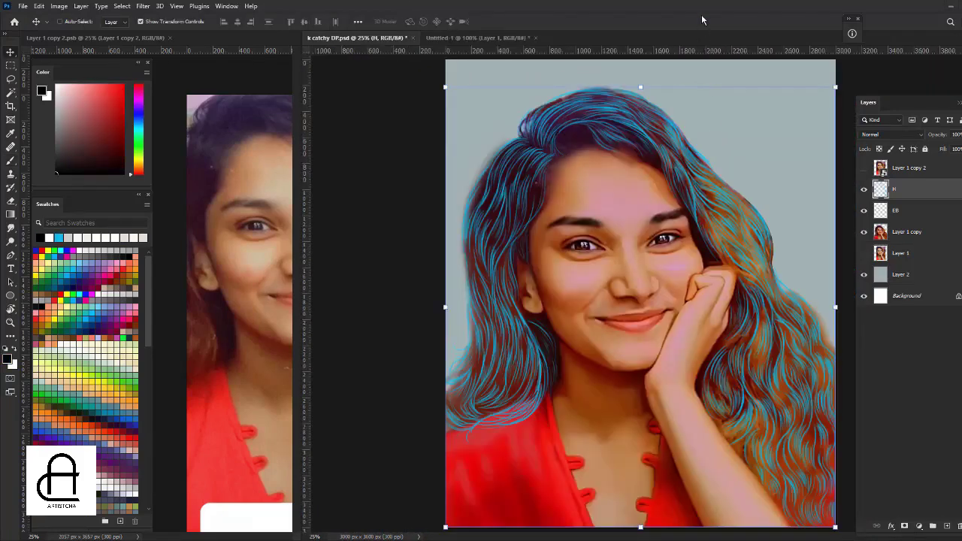
Fill the backdrop Layer 2 with a very dark grey.
scroll(748, 178, up, 2)
drag(749, 172, 679, 159)
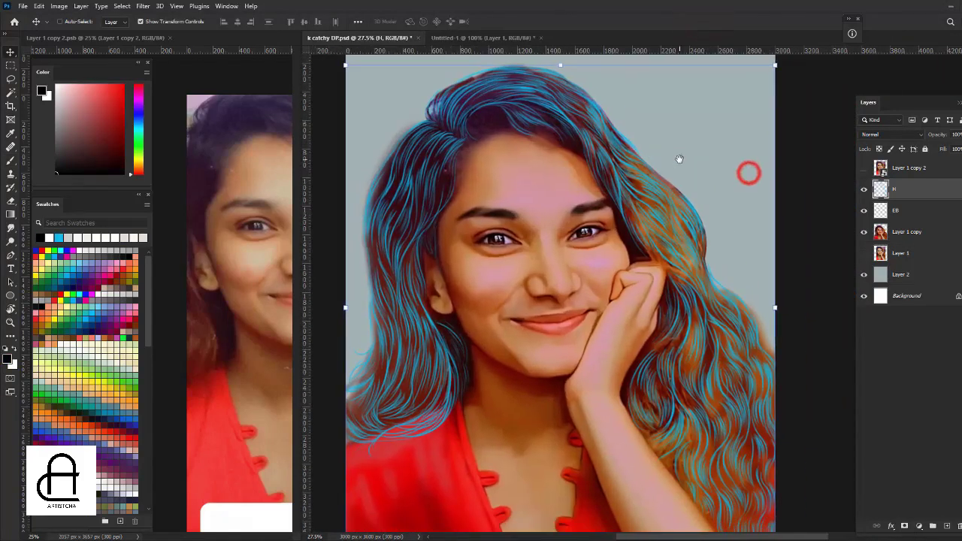
click(902, 275)
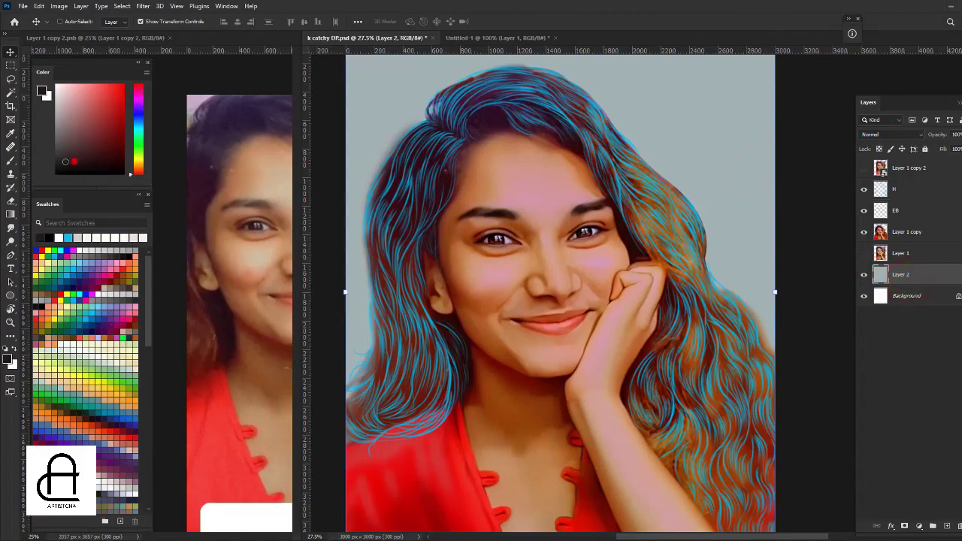
drag(74, 160, 46, 160)
key(alt+BackSpace)
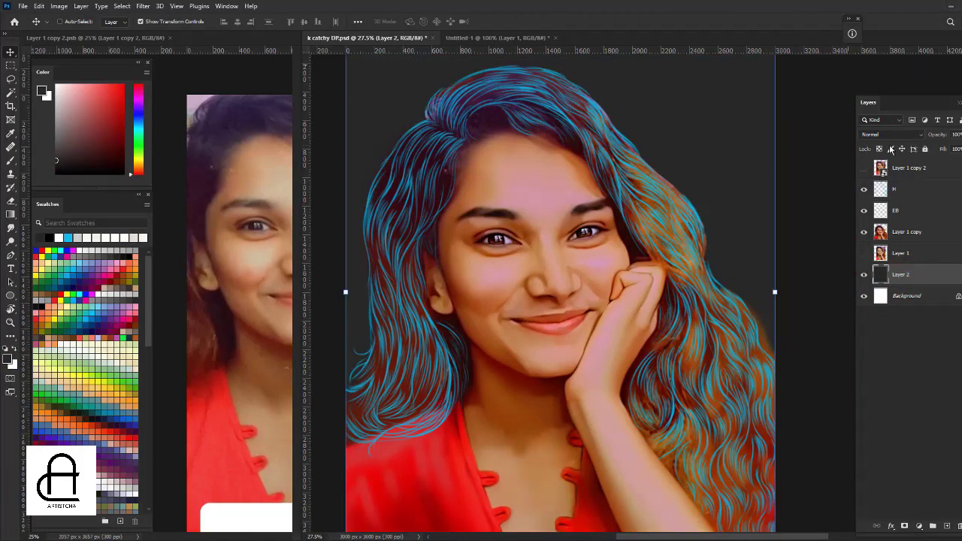
Select layer H and switch to a soft round brush.
click(900, 189)
key(b)
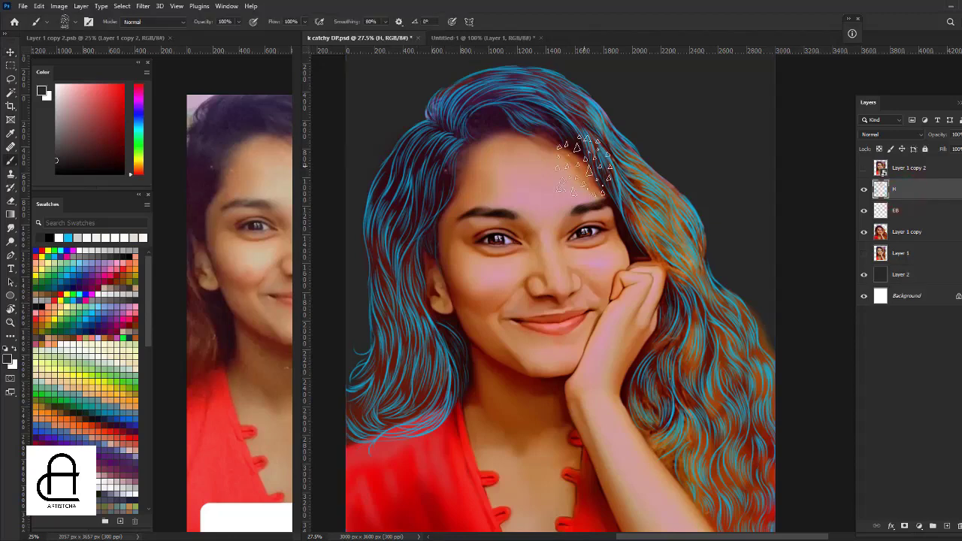
right_click(582, 172)
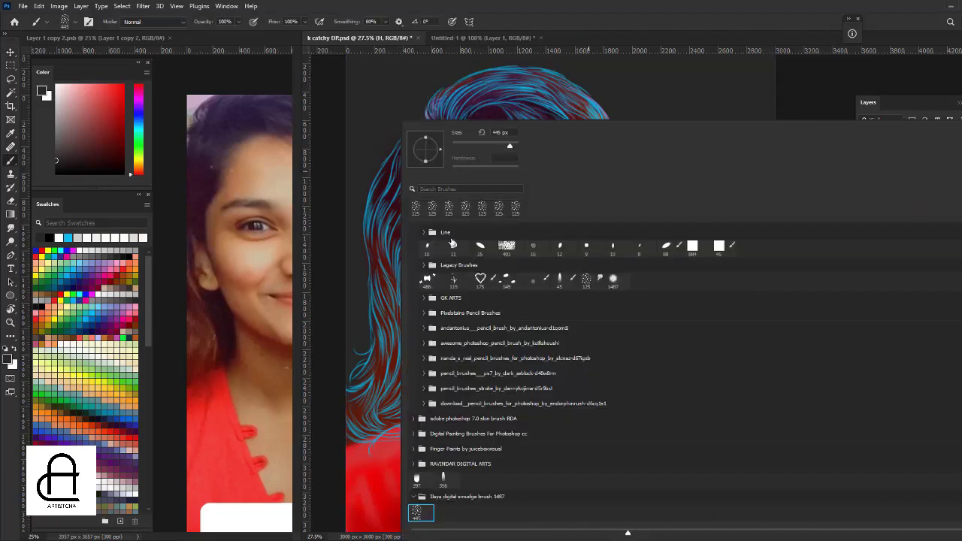
scroll(921, 222, up, 5)
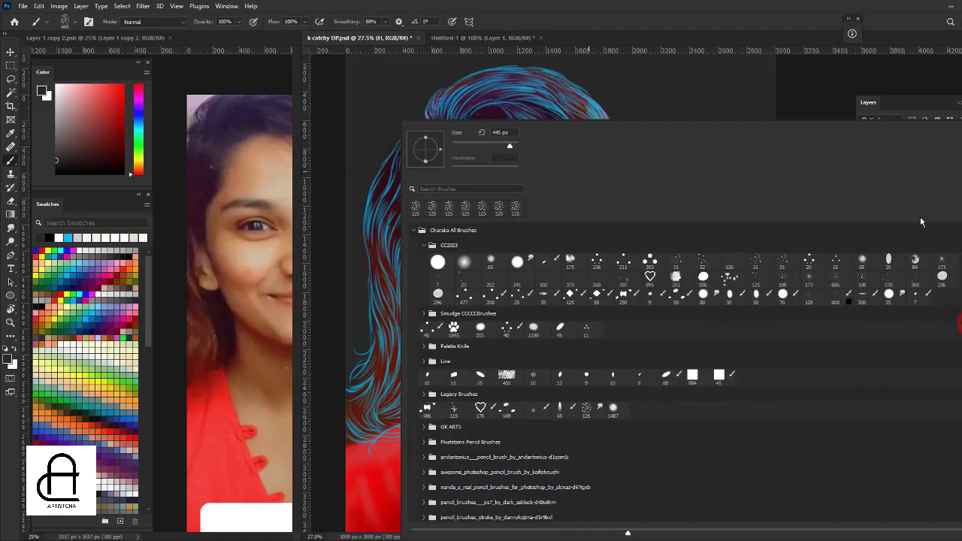
double_click(465, 262)
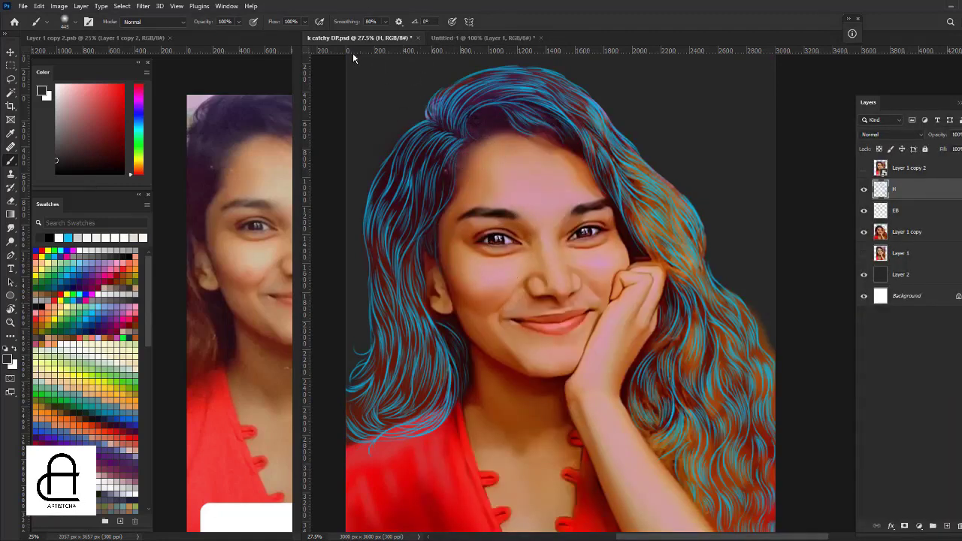
Choose bright yellow, enlarge the brush to 500 px and add a new layer above H.
click(138, 169)
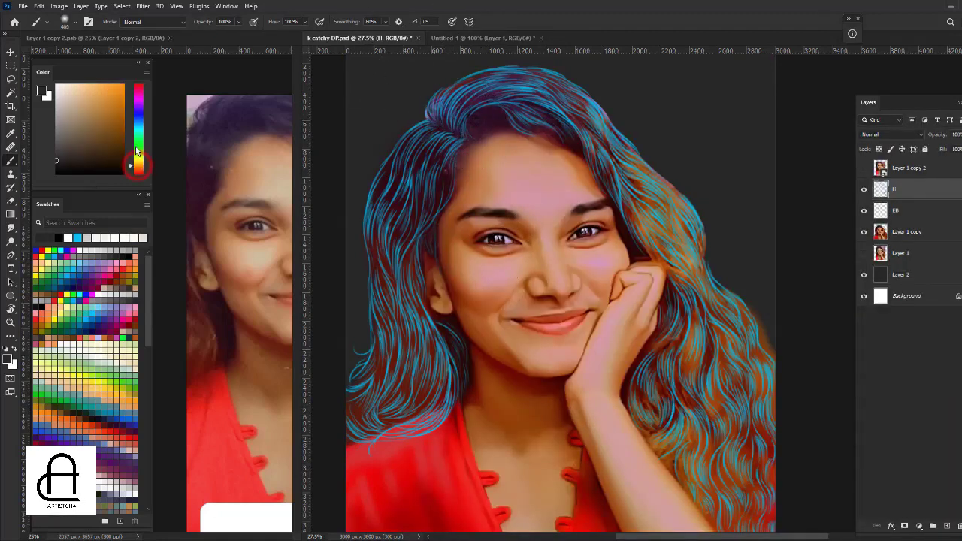
click(110, 97)
click(120, 85)
click(139, 161)
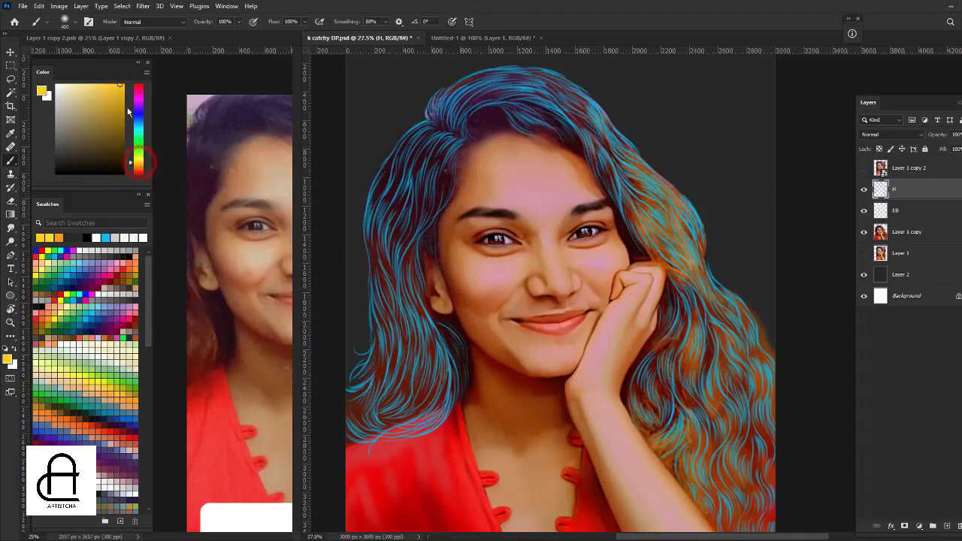
key(bracketright)
click(947, 525)
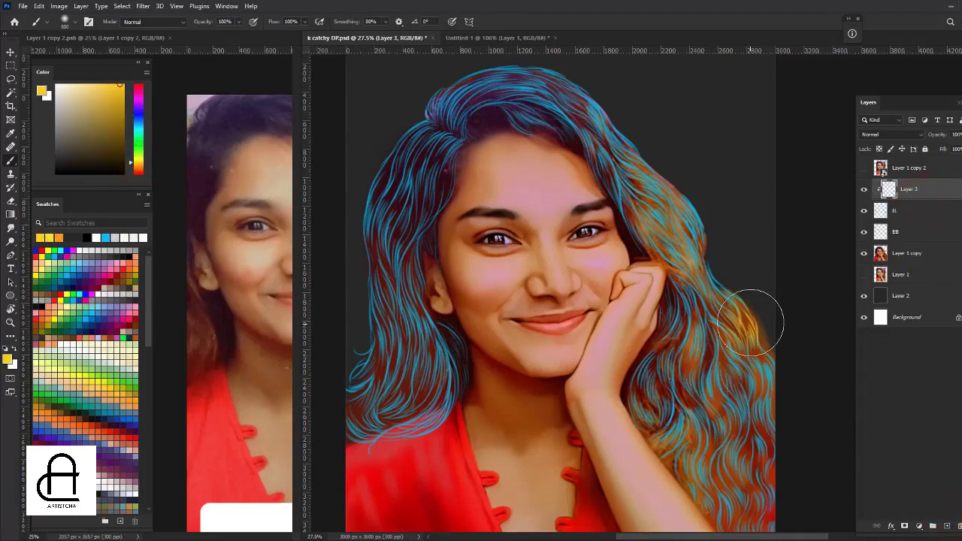
Brush golden yellow over the lower and right-side hair on Layer 3.
mouse_move(749, 321)
mouse_down()
mouse_move(676, 375)
mouse_move(655, 290)
mouse_move(688, 379)
mouse_up()
drag(688, 323, 744, 466)
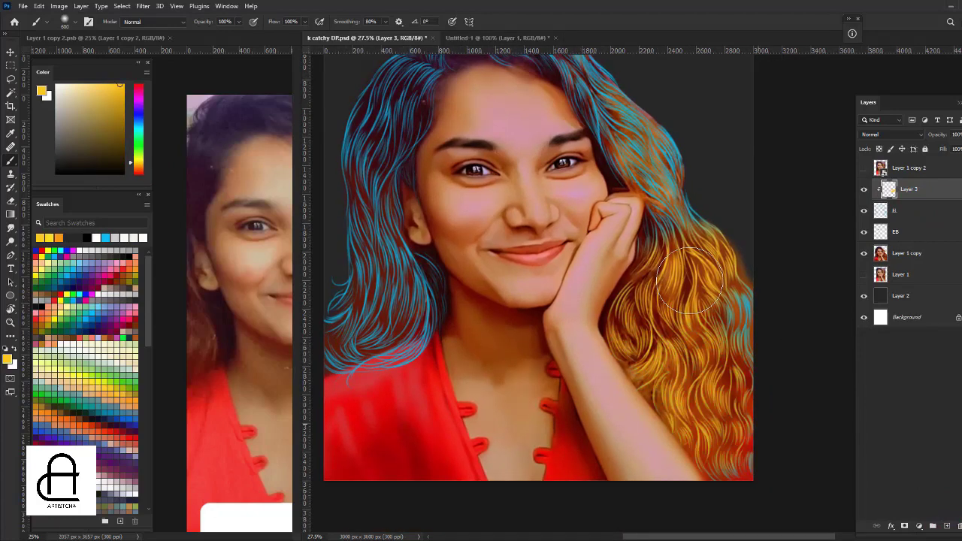
drag(655, 216, 641, 148)
scroll(675, 312, up, 2)
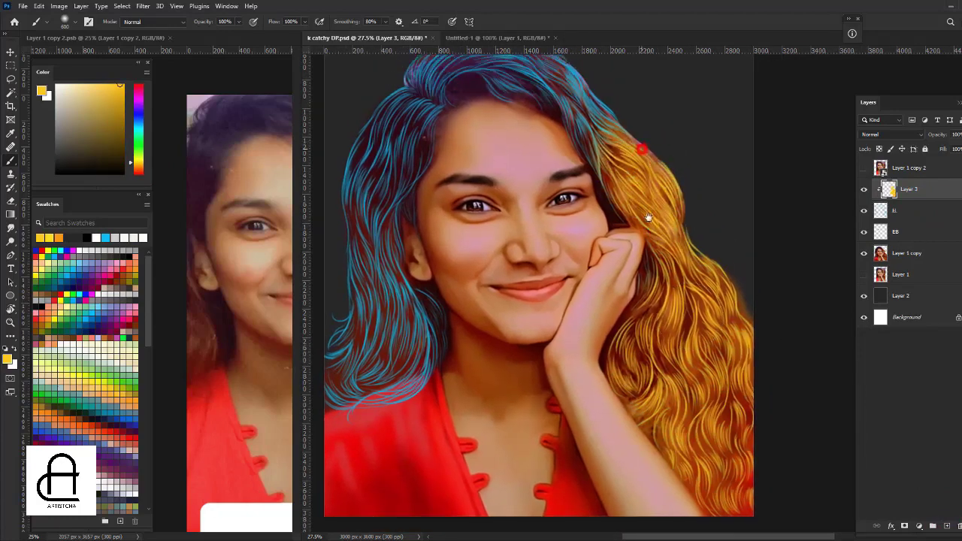
scroll(675, 312, down, 5)
scroll(674, 312, left, 5)
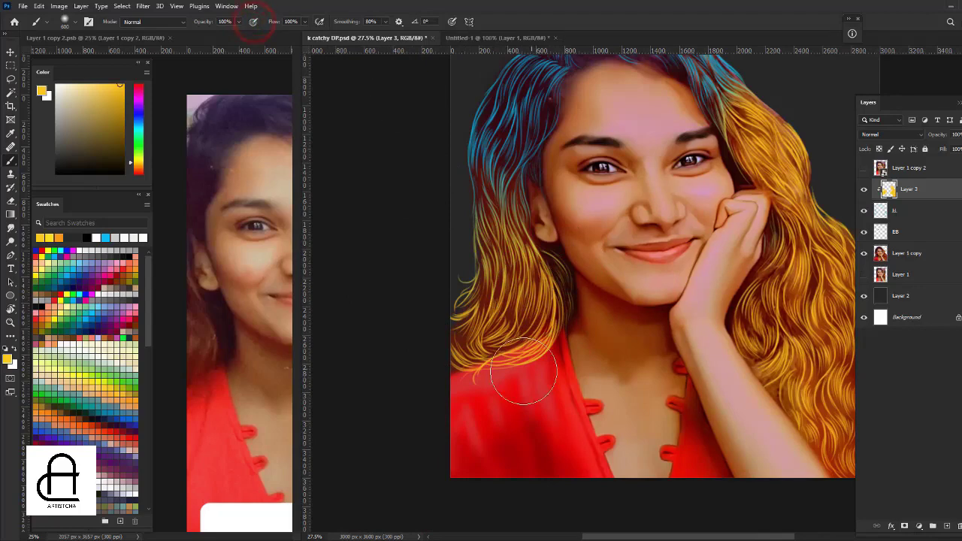
drag(654, 193, 552, 279)
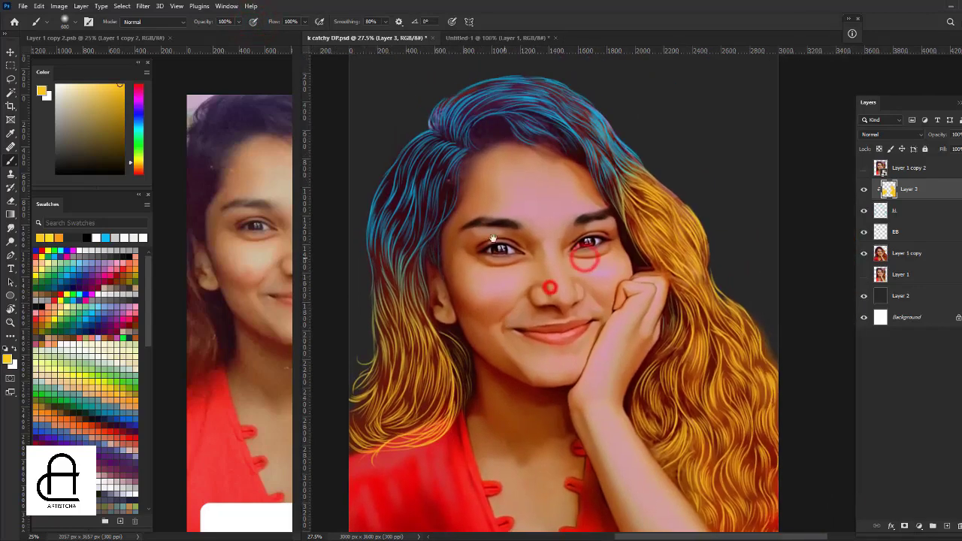
Paint purple over the top of the head and down the left-side hair.
click(139, 113)
click(140, 108)
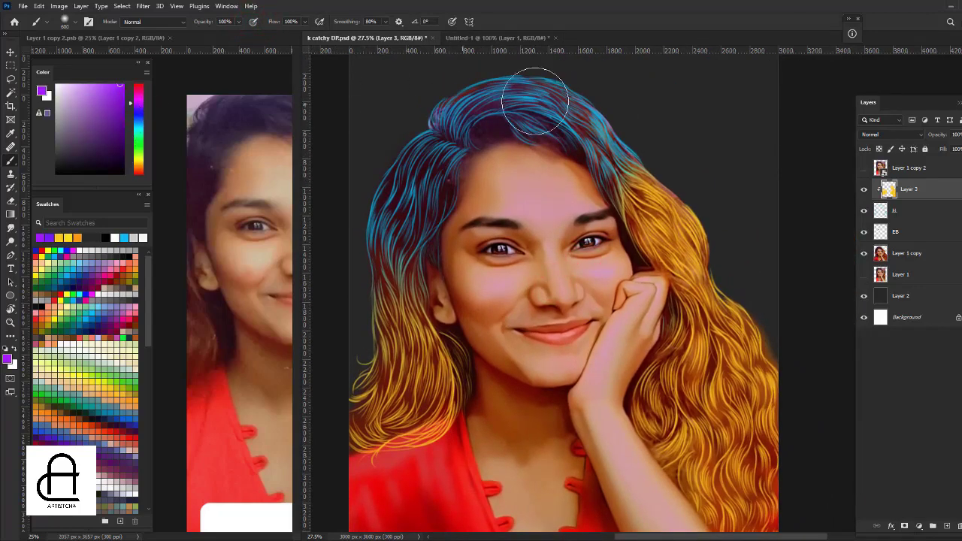
mouse_move(534, 101)
mouse_down()
mouse_move(611, 101)
mouse_move(516, 97)
mouse_move(590, 115)
mouse_up()
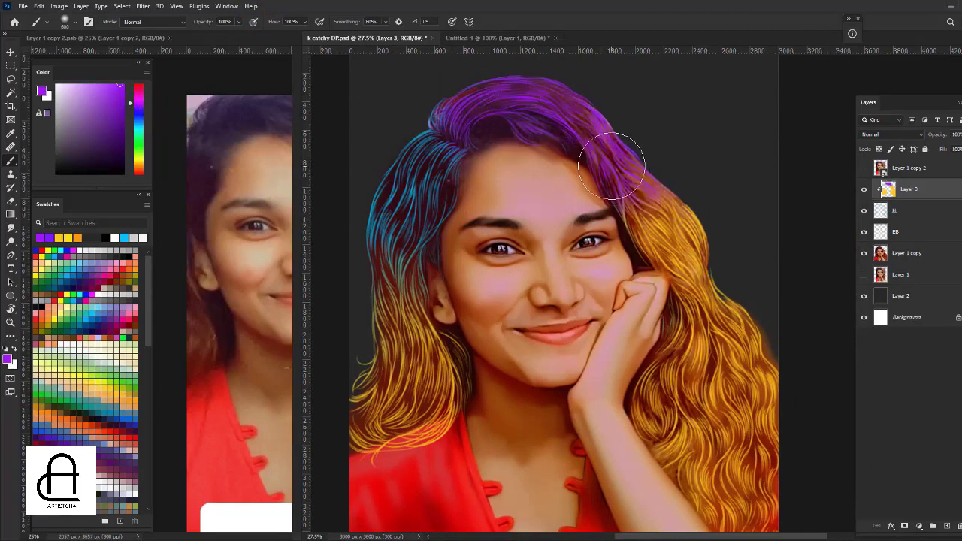
mouse_move(450, 129)
mouse_down()
mouse_move(406, 188)
mouse_move(376, 278)
mouse_move(376, 343)
mouse_up()
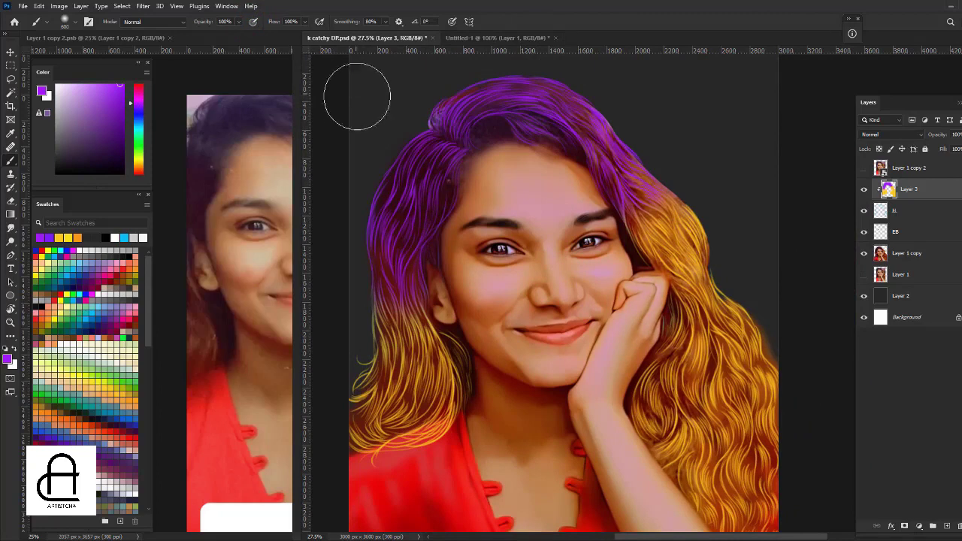
Repaint the left strands blue-violet and add violet over the right temple and cheek hair.
click(142, 142)
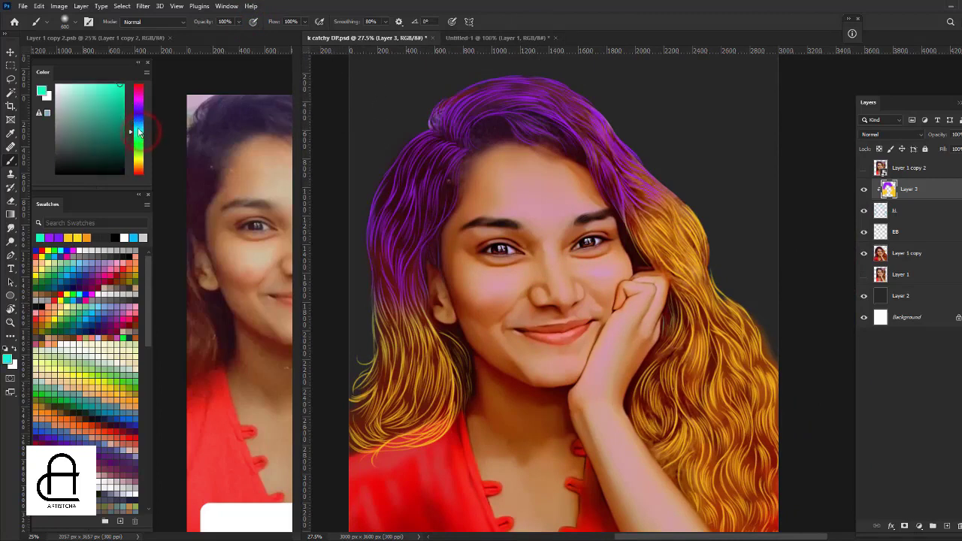
click(136, 113)
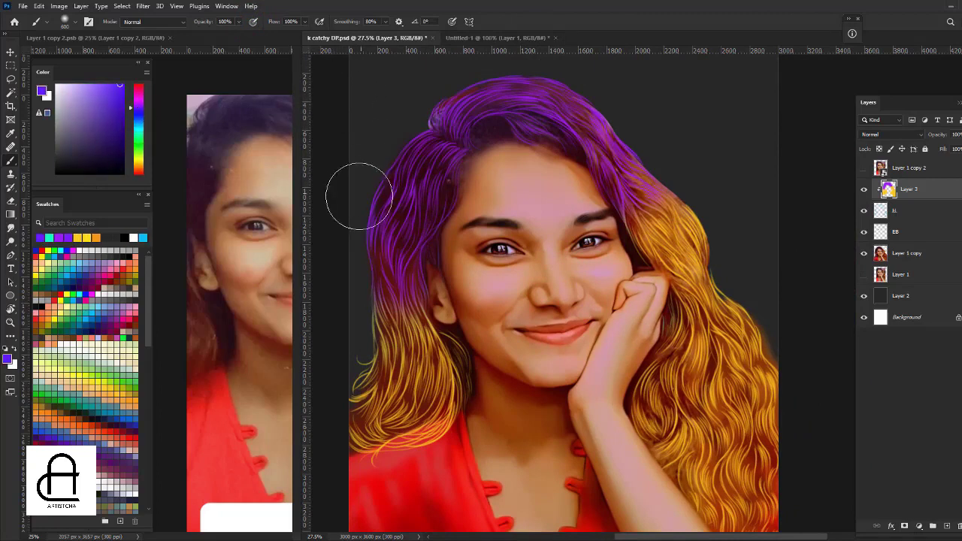
drag(356, 198, 376, 353)
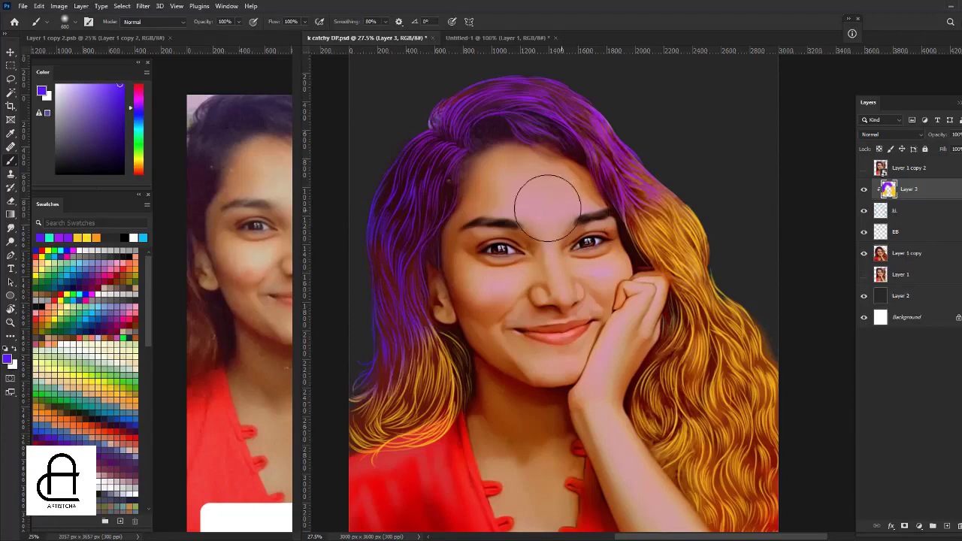
mouse_move(525, 251)
mouse_down()
mouse_move(531, 234)
mouse_move(505, 205)
mouse_up()
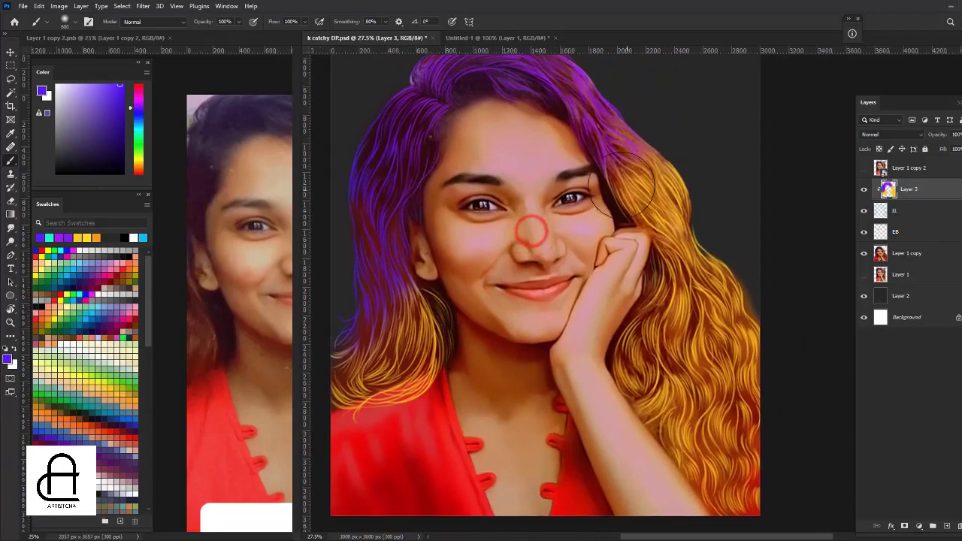
mouse_move(610, 154)
mouse_down()
mouse_move(506, 129)
mouse_move(611, 311)
mouse_up()
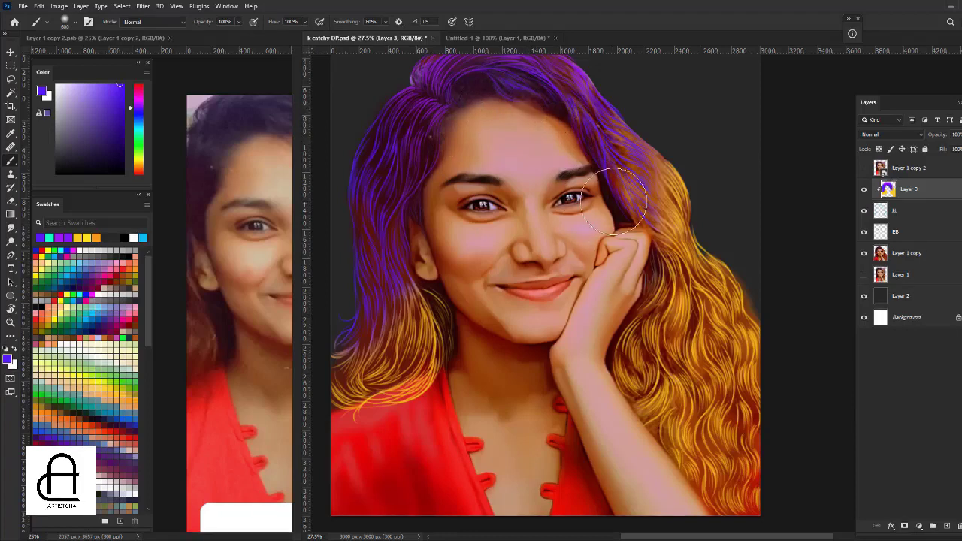
mouse_move(571, 218)
mouse_down()
mouse_move(639, 123)
mouse_move(652, 218)
mouse_up()
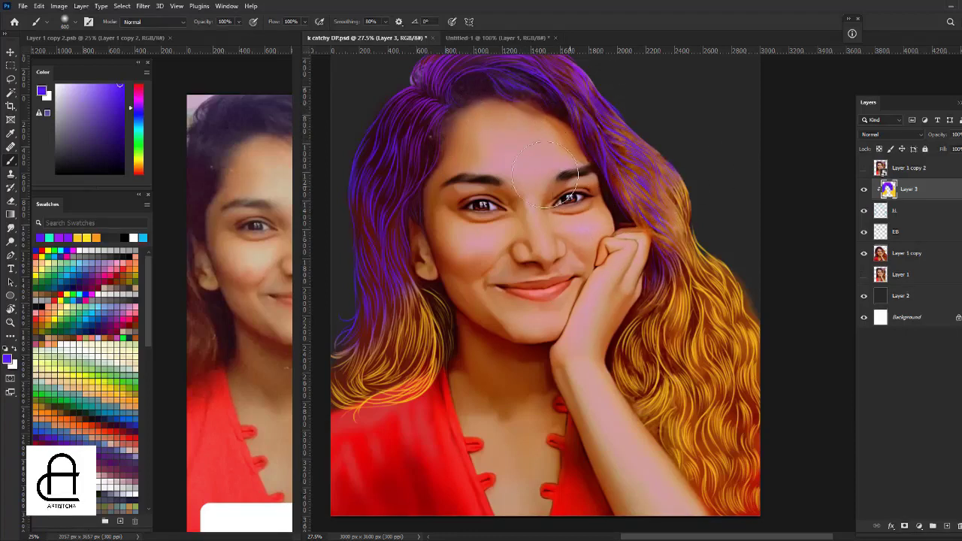
Try olive-yellow beside the left cheek, undo it, and shrink the brush.
drag(138, 152, 138, 150)
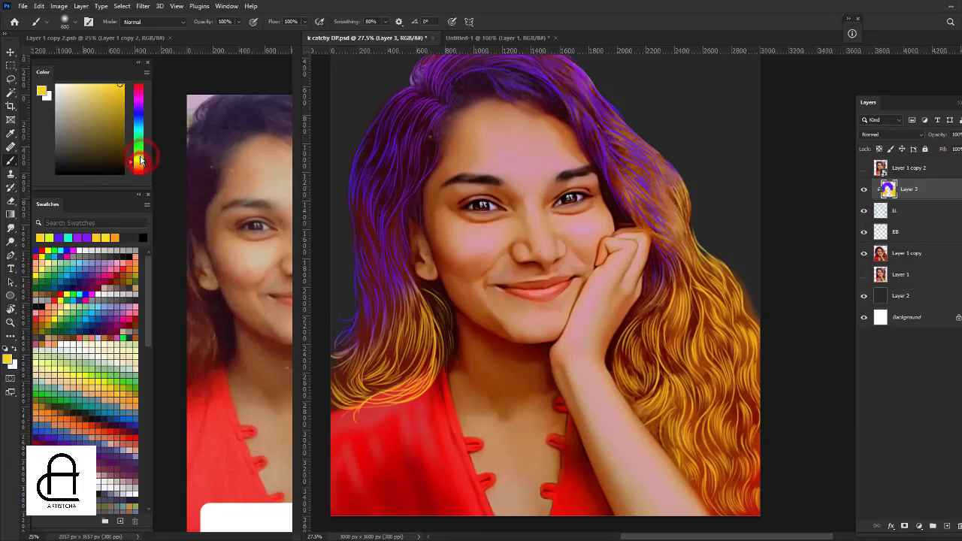
click(118, 111)
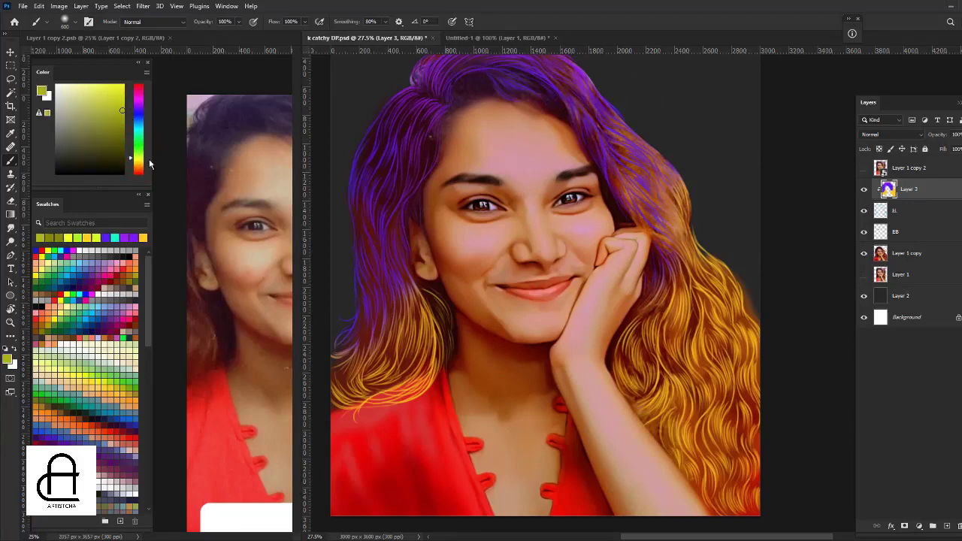
drag(410, 260, 462, 324)
key(ctrl+z)
key(bracketleft)
key(bracketleft)
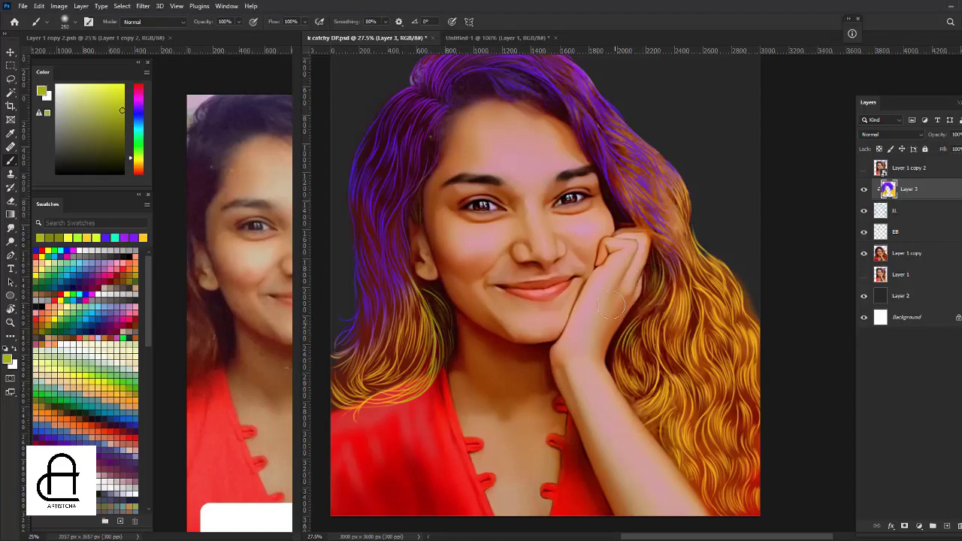
Add blue-violet to the upper right hair, undoing a stray stroke by the wrist.
key(x)
click(133, 238)
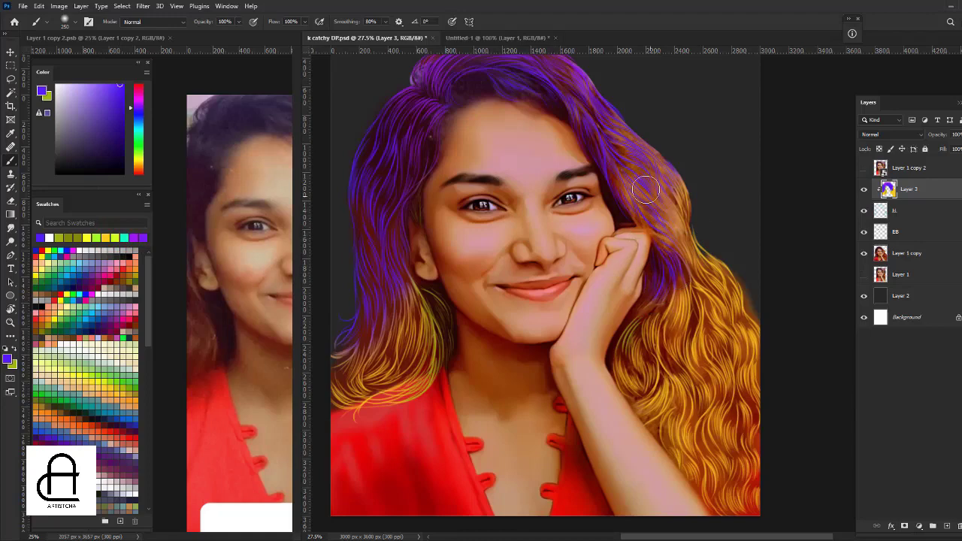
drag(646, 180, 695, 274)
drag(620, 323, 635, 387)
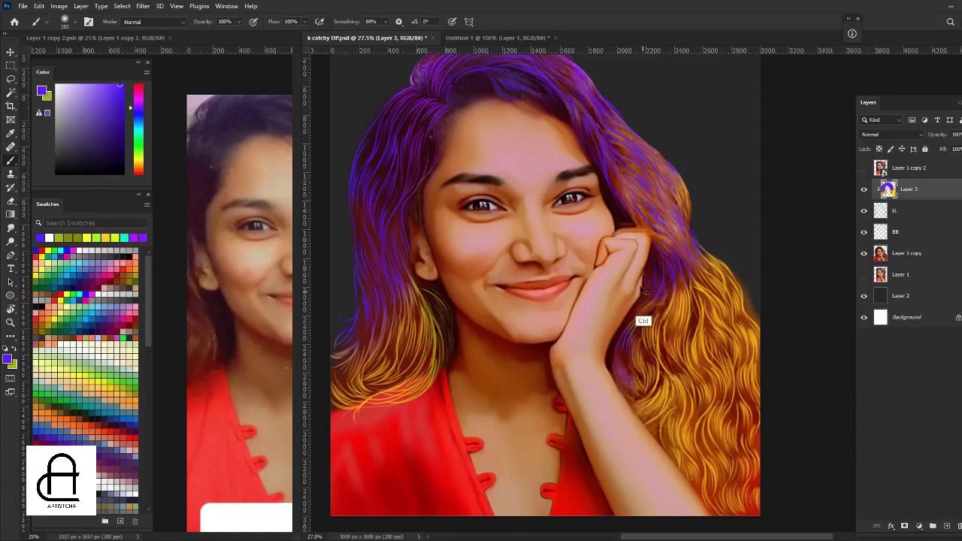
key(ctrl+z)
Paint a thin cyan highlight along the top edge of the hair.
scroll(541, 285, down, 3)
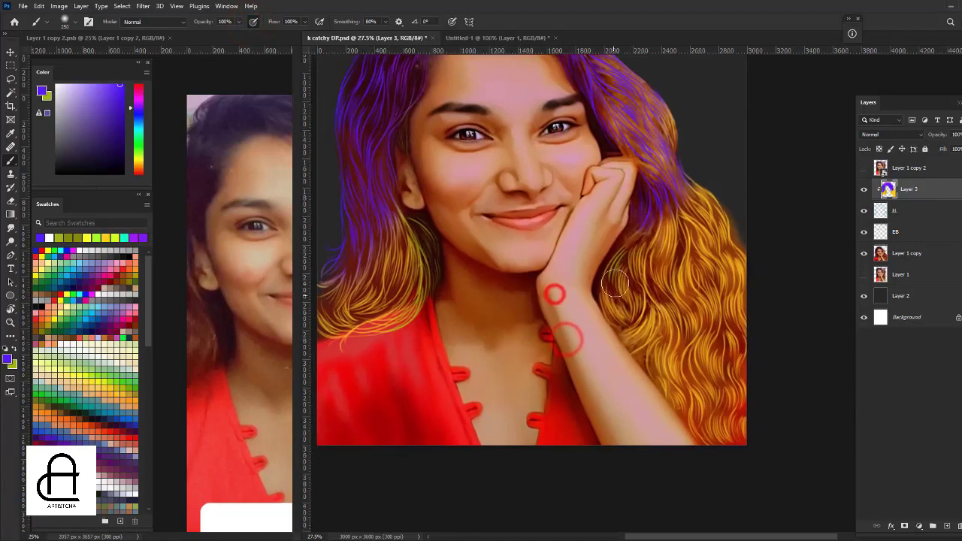
drag(623, 252, 614, 321)
drag(613, 216, 667, 409)
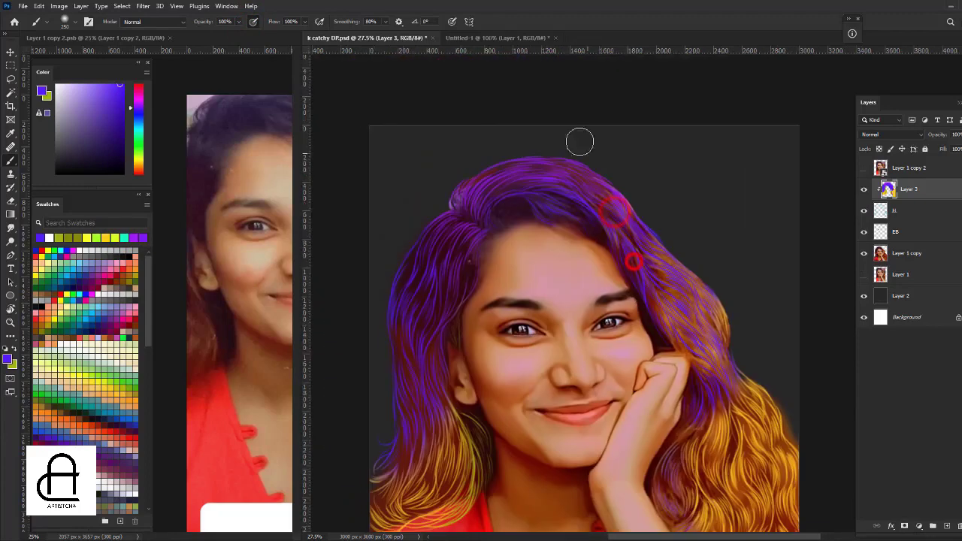
click(140, 130)
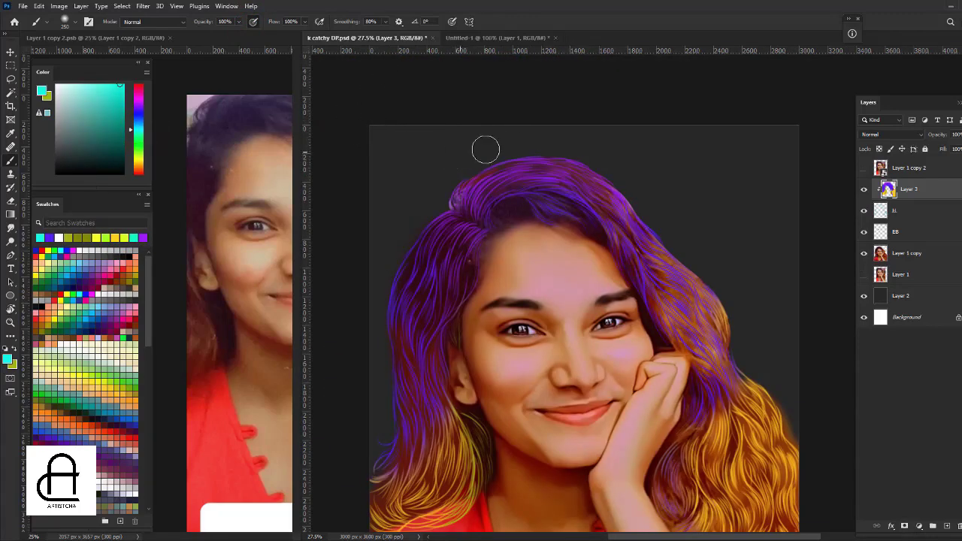
drag(476, 183, 624, 206)
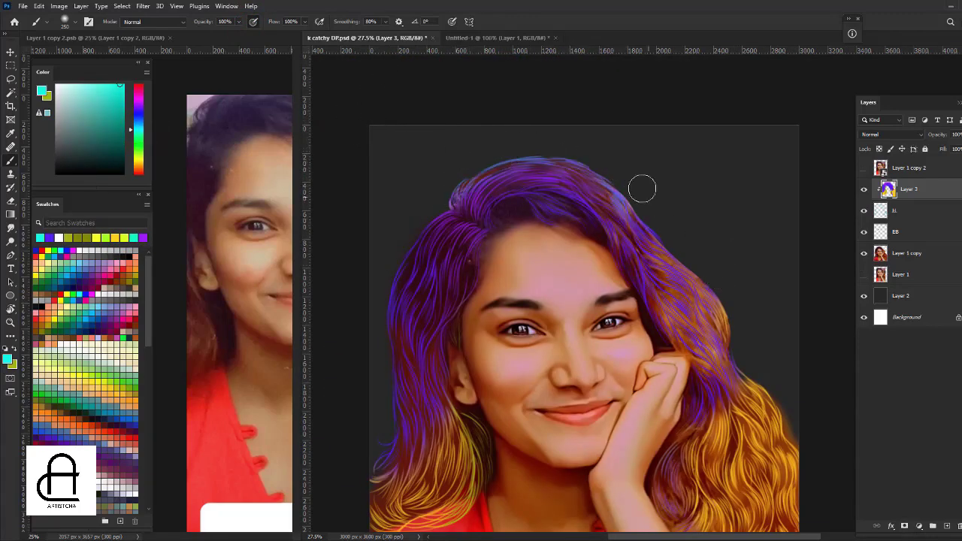
Try darker purple and yellow shades, settling on a purple paint colour.
click(138, 102)
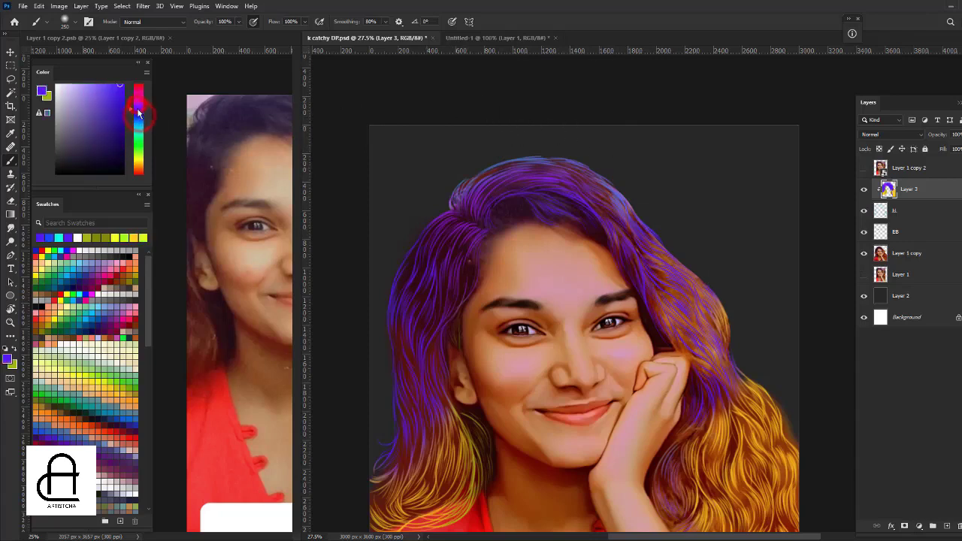
click(123, 123)
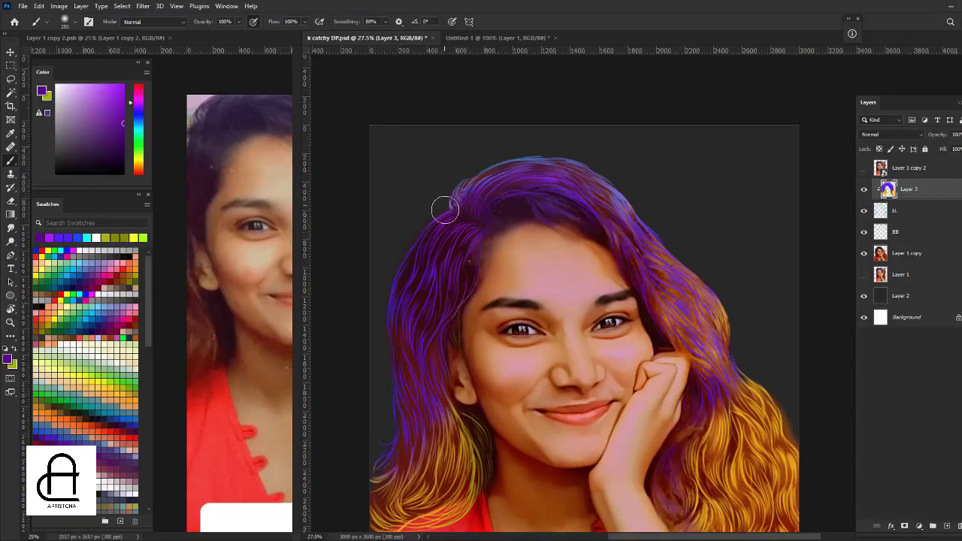
scroll(444, 287, down, 3)
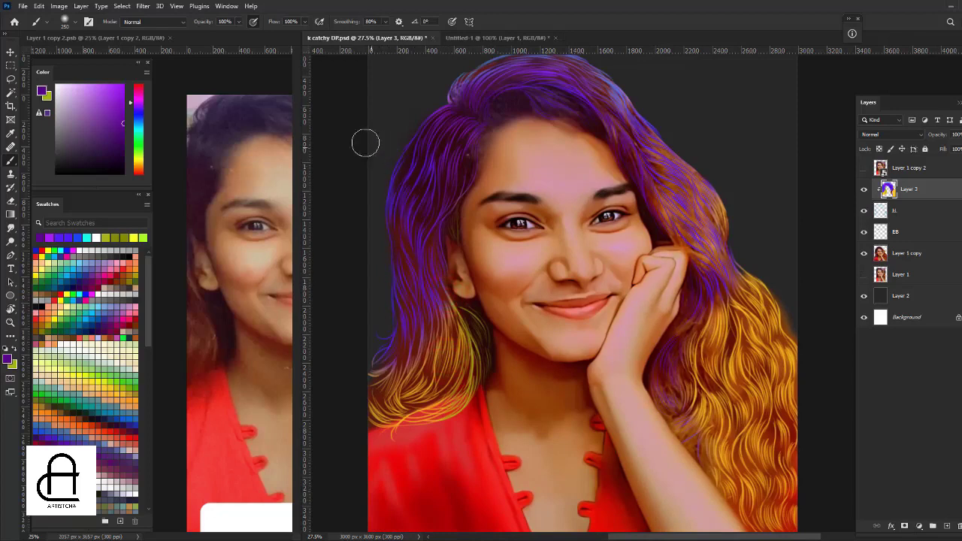
click(138, 161)
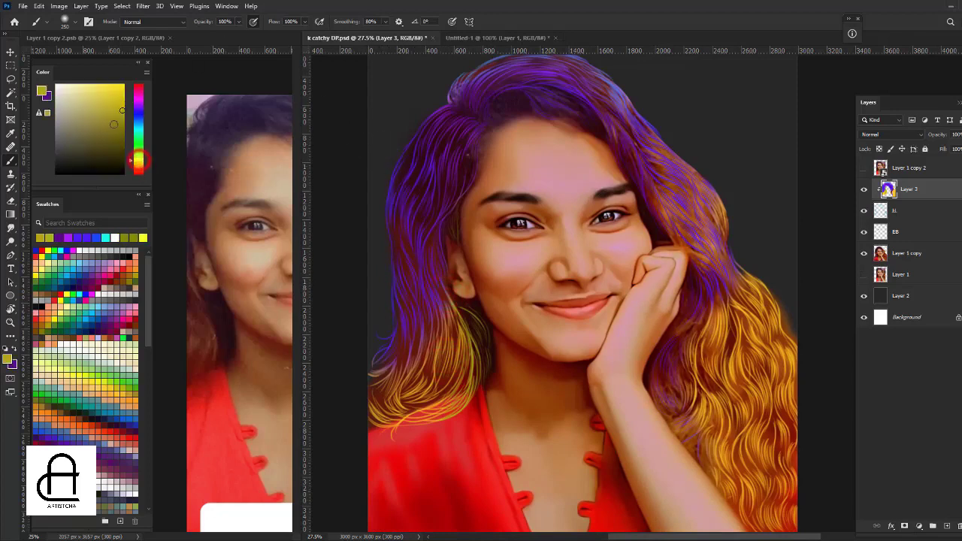
click(118, 98)
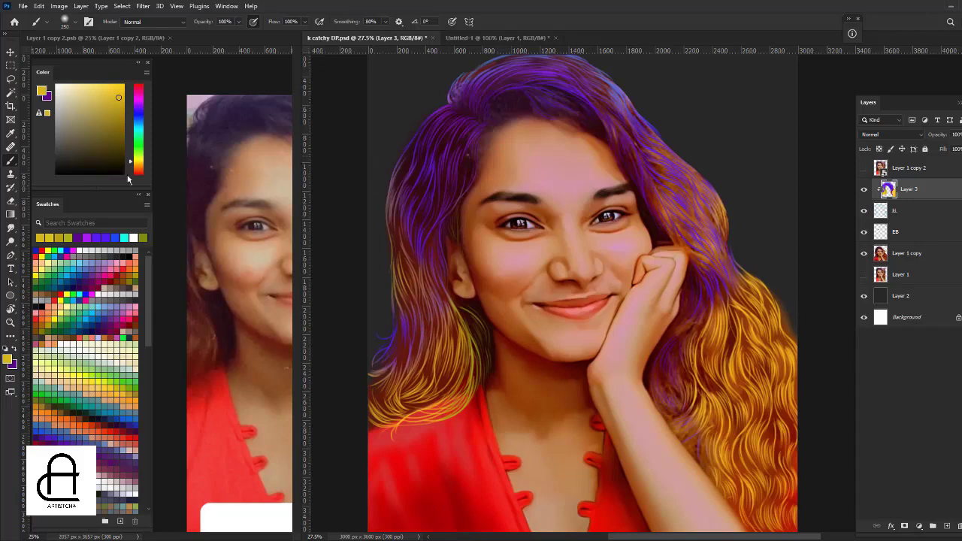
click(139, 105)
click(116, 84)
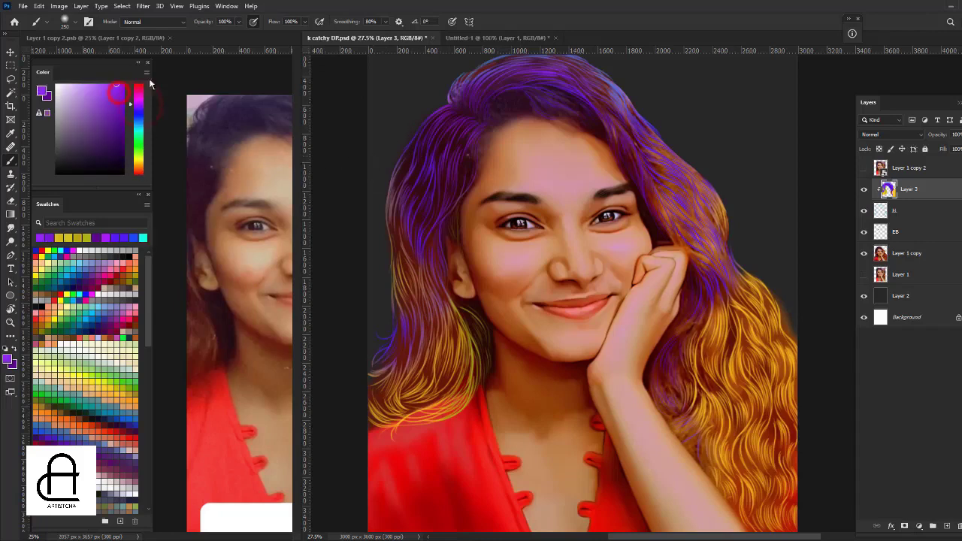
Streak purple strands over the golden right-side hair.
drag(766, 361, 755, 372)
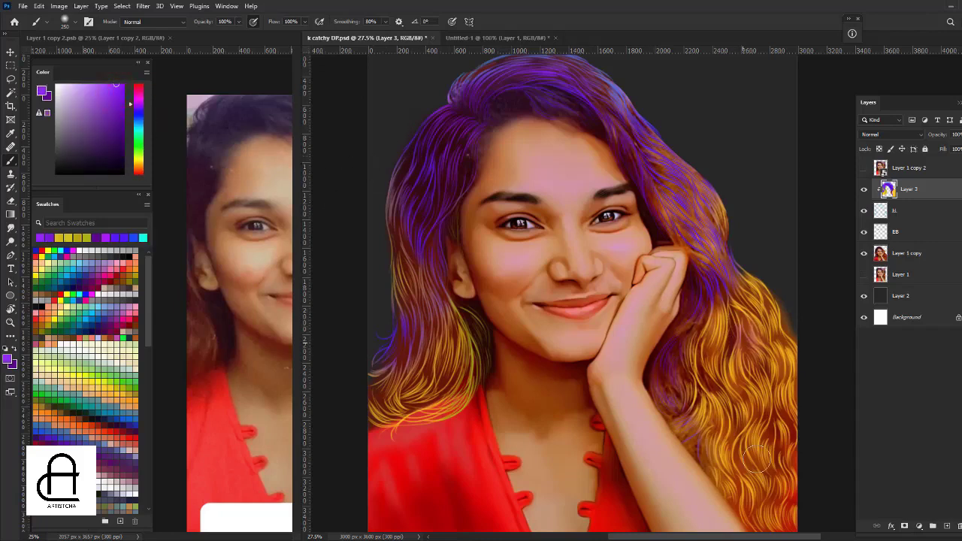
mouse_move(748, 338)
mouse_down()
mouse_move(751, 405)
mouse_move(782, 402)
mouse_up()
mouse_move(759, 357)
mouse_down()
mouse_move(725, 380)
mouse_move(751, 409)
mouse_up()
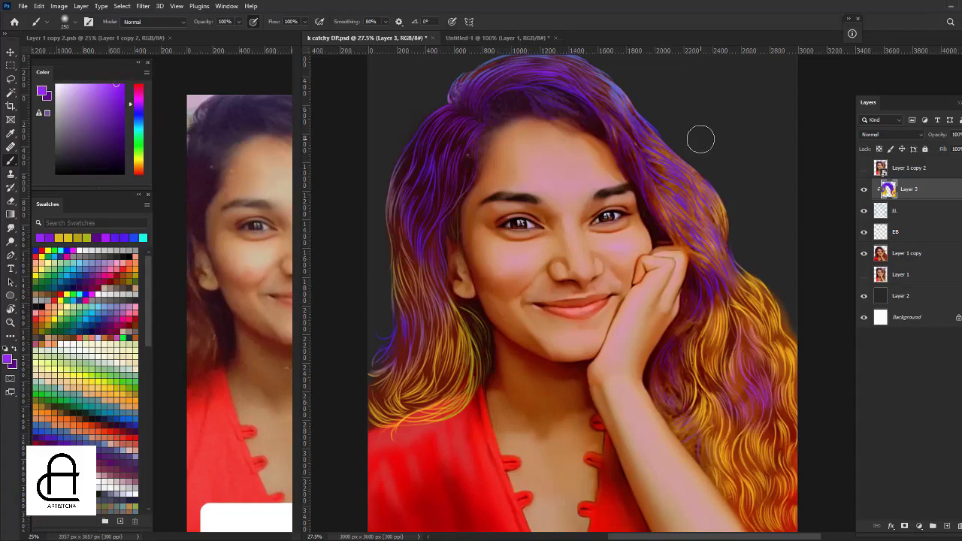
drag(756, 434, 734, 409)
Choose a bright cyan shade and bring the top of the head into view.
click(138, 128)
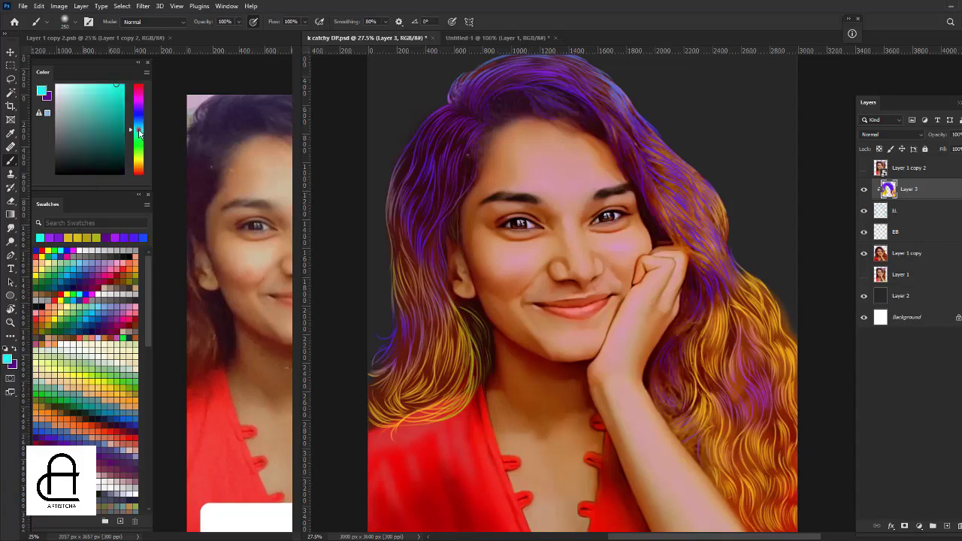
click(118, 85)
drag(616, 152, 619, 227)
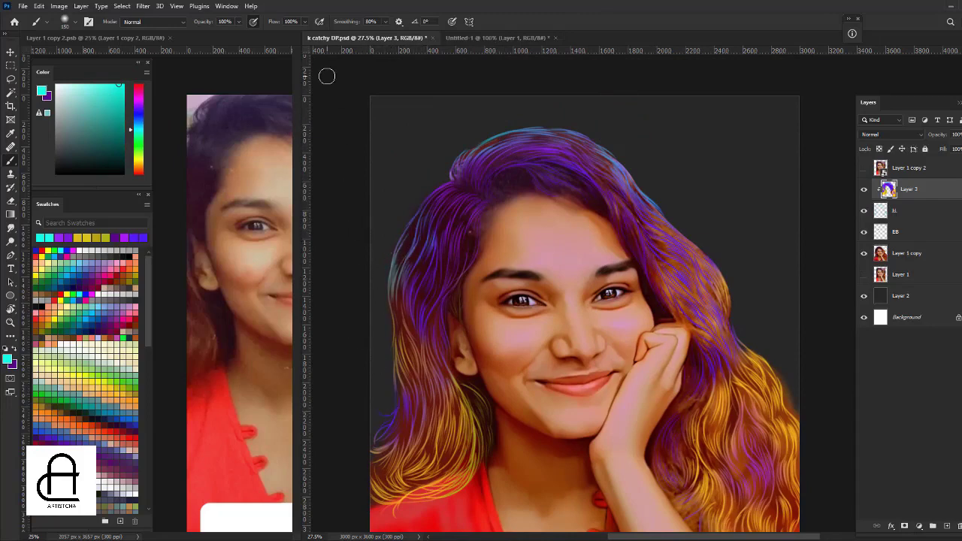
Save the file and zoom in on the head.
key(ctrl+minus)
key(ctrl+minus)
key(ctrl+plus)
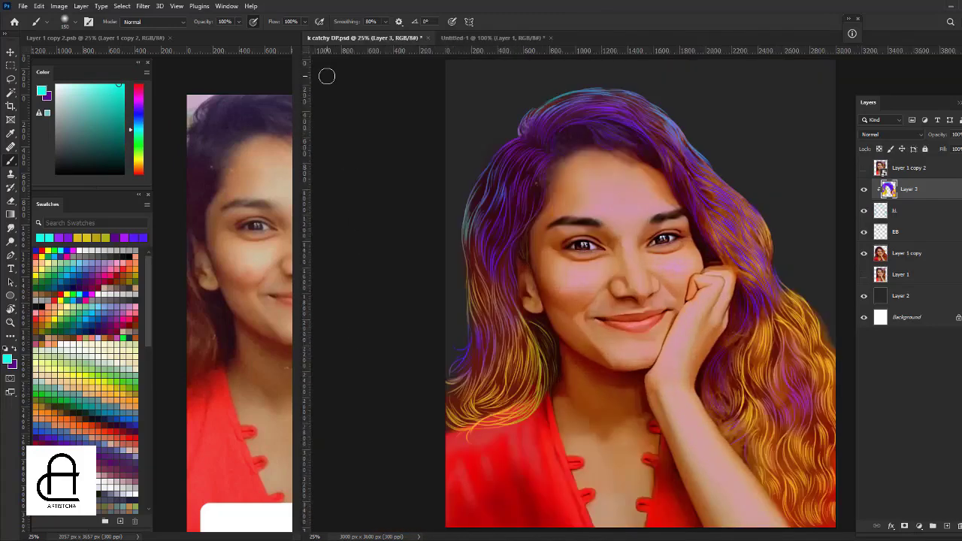
key(ctrl+s)
key(v)
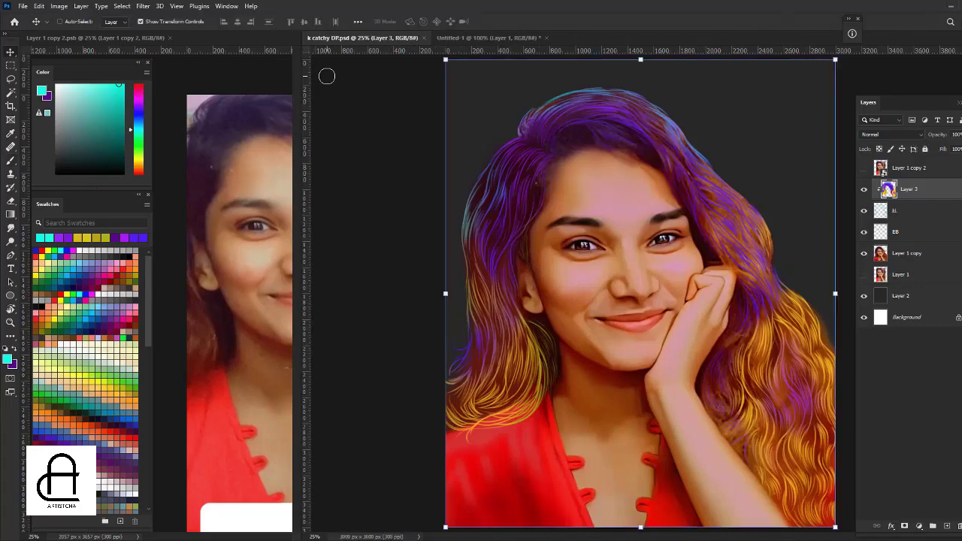
key(ctrl+plus)
key(ctrl+minus)
key(ctrl+plus)
drag(630, 138, 633, 219)
Load Layer 1 copy as a selection and paint the crown an even lighter purple.
click(906, 253)
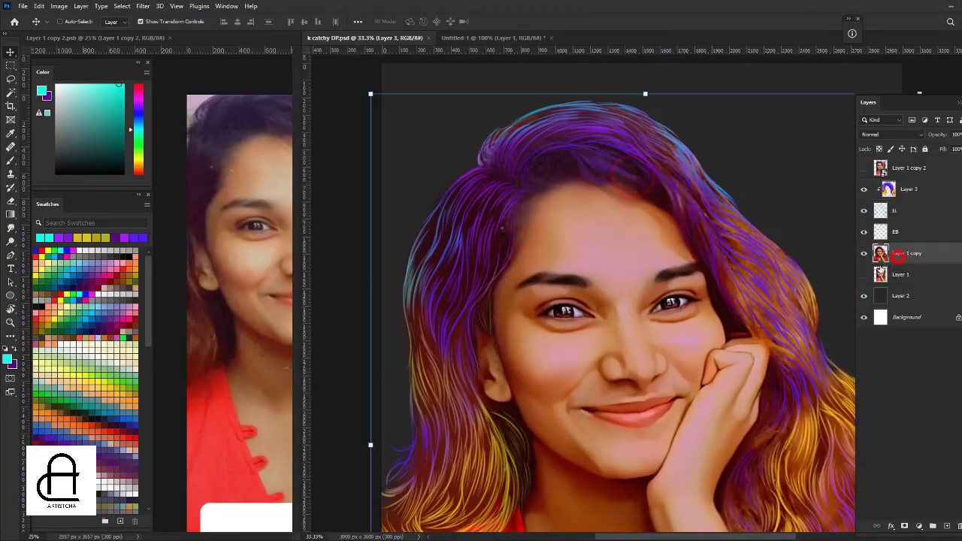
ctrl+click(880, 253)
key(b)
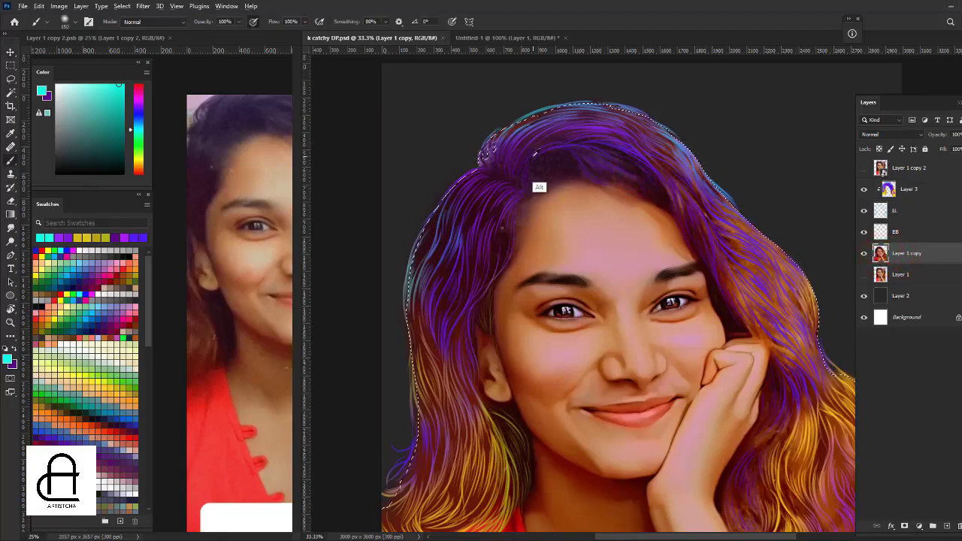
alt+click(539, 188)
click(138, 101)
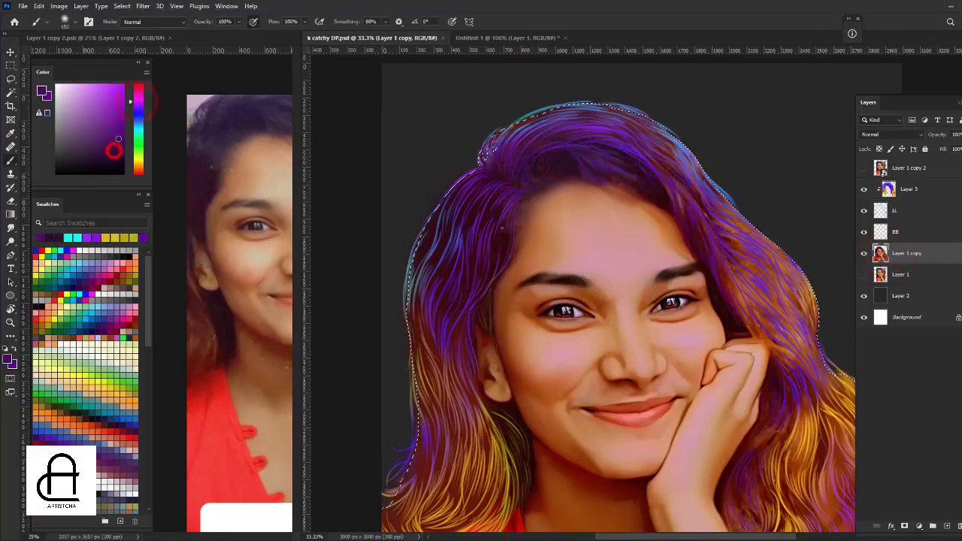
drag(113, 151, 117, 134)
key(])
key(])
key(])
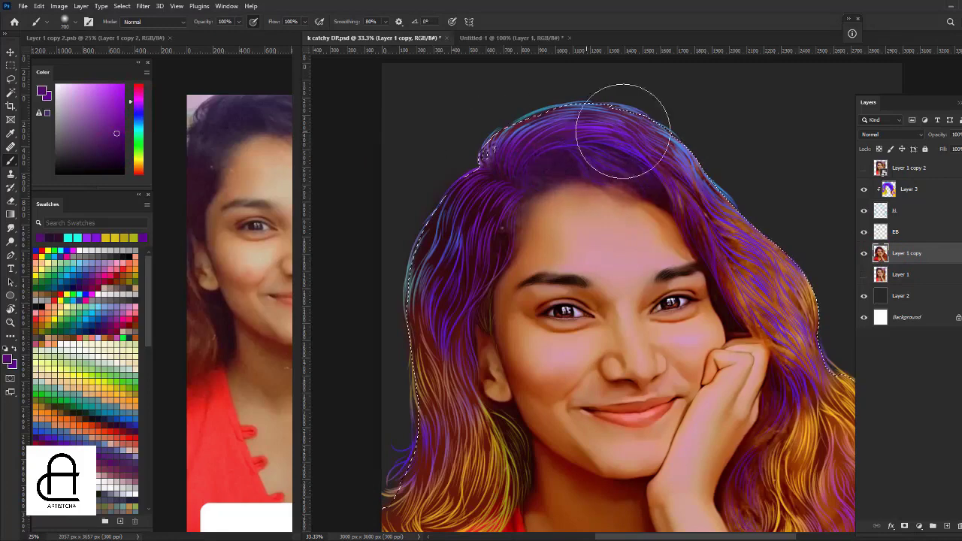
drag(672, 137, 464, 165)
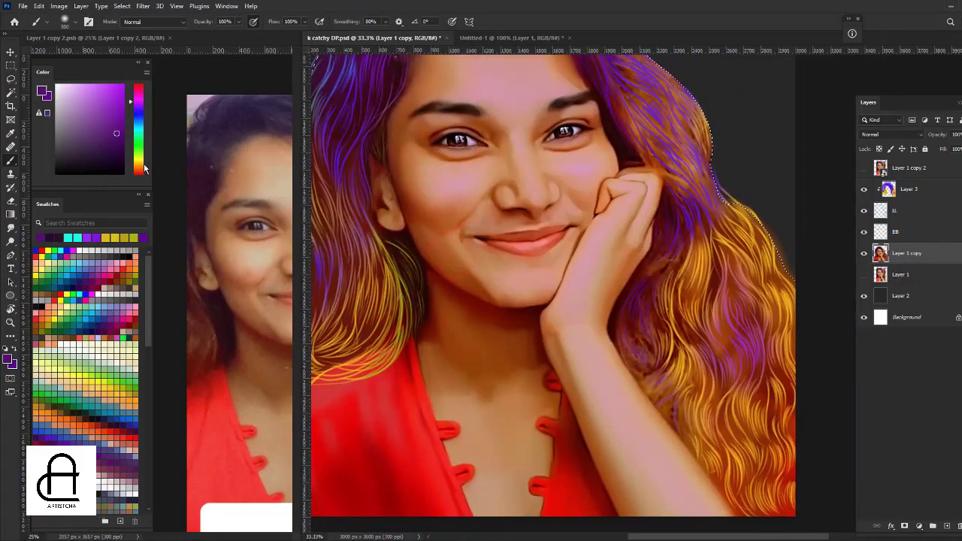
Paint orange-gold strands on the right hair and golden strands on the lower left.
click(138, 166)
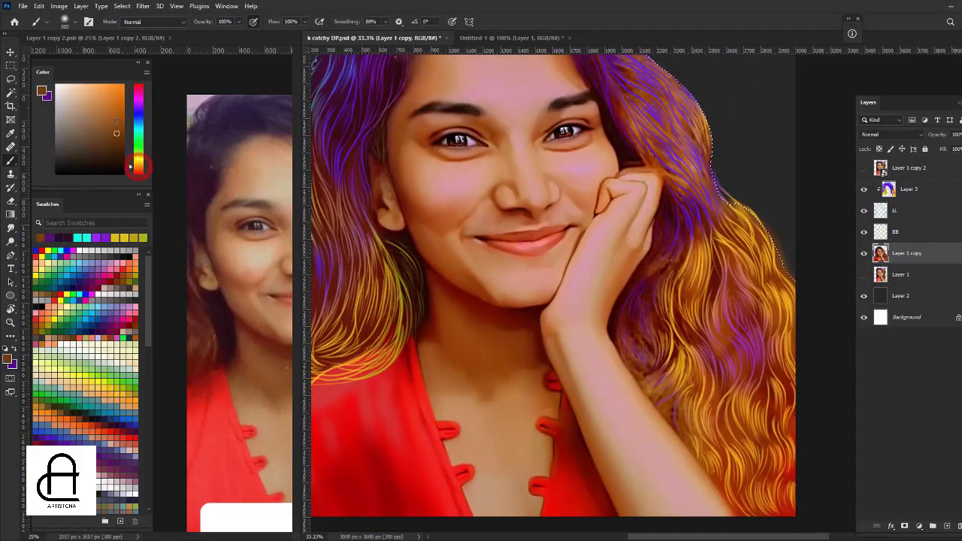
click(122, 117)
drag(754, 349, 715, 328)
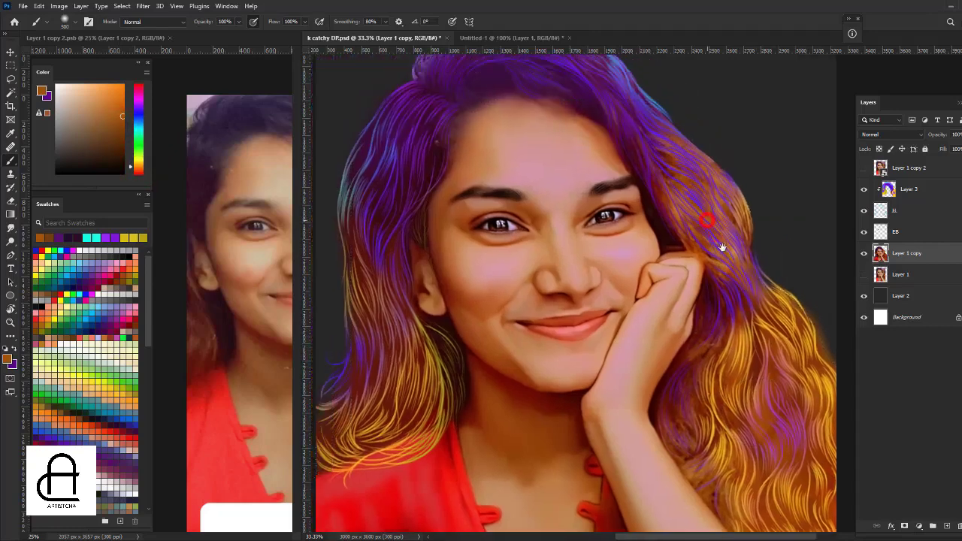
drag(395, 342, 431, 323)
click(138, 163)
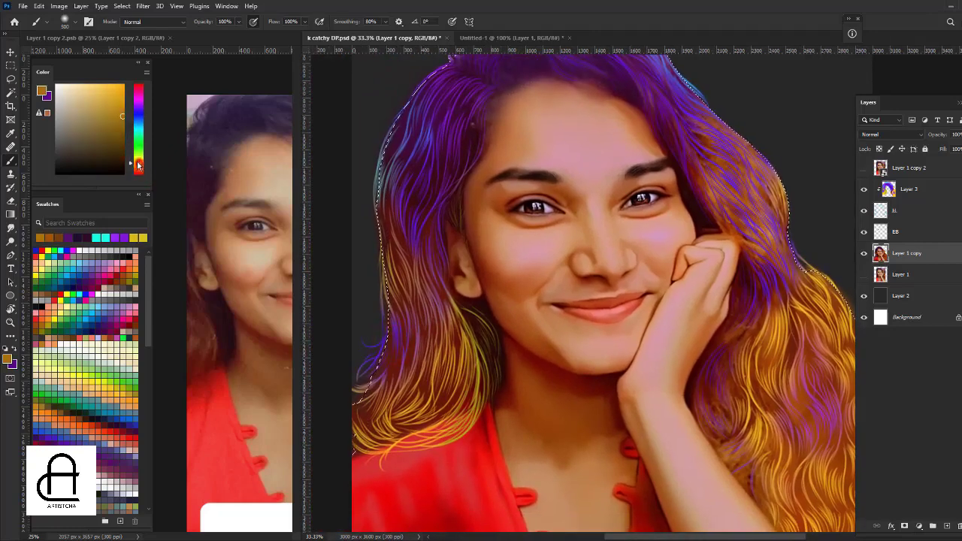
click(118, 115)
mouse_move(466, 361)
mouse_down()
mouse_move(421, 420)
mouse_move(368, 443)
mouse_move(440, 418)
mouse_up()
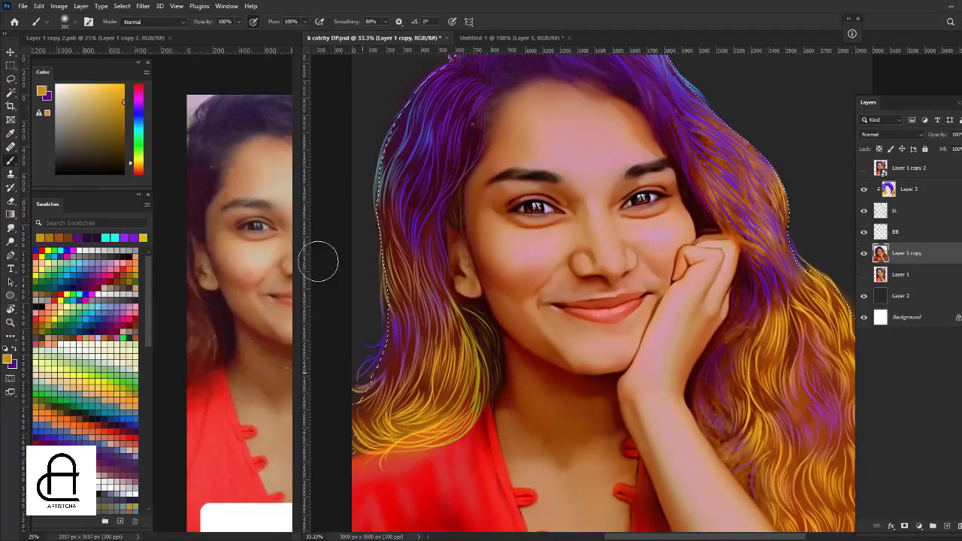
Zoom out and start a Lasso selection around the top of the hair.
key(ctrl+minus)
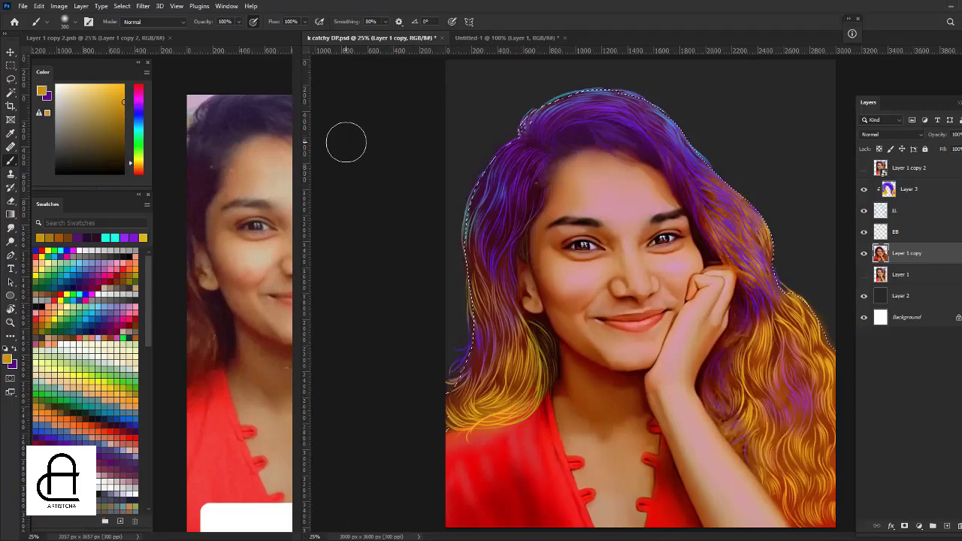
key(v)
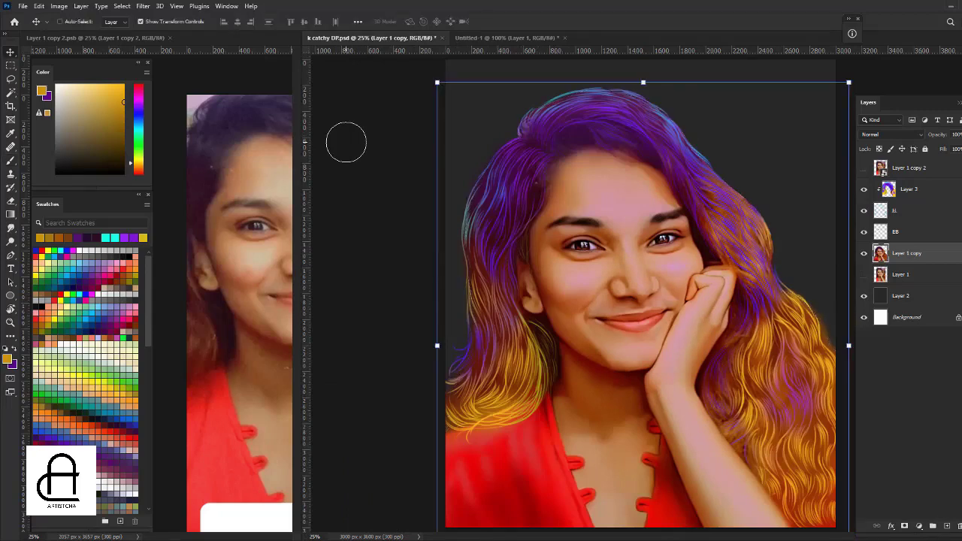
key(l)
drag(697, 115, 492, 120)
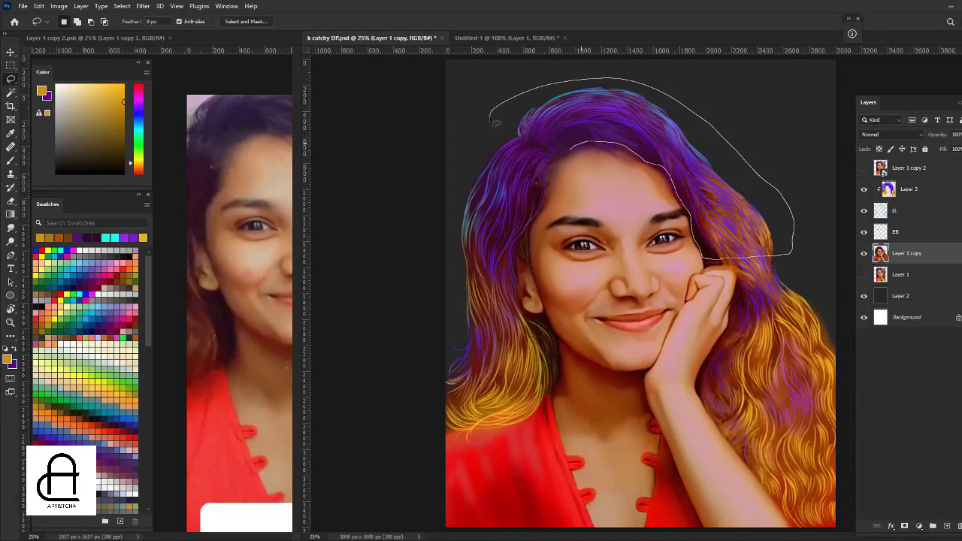
Lasso the crown, left-edge, right and lower-right hair, including the hand and arm areas.
drag(495, 122, 517, 271)
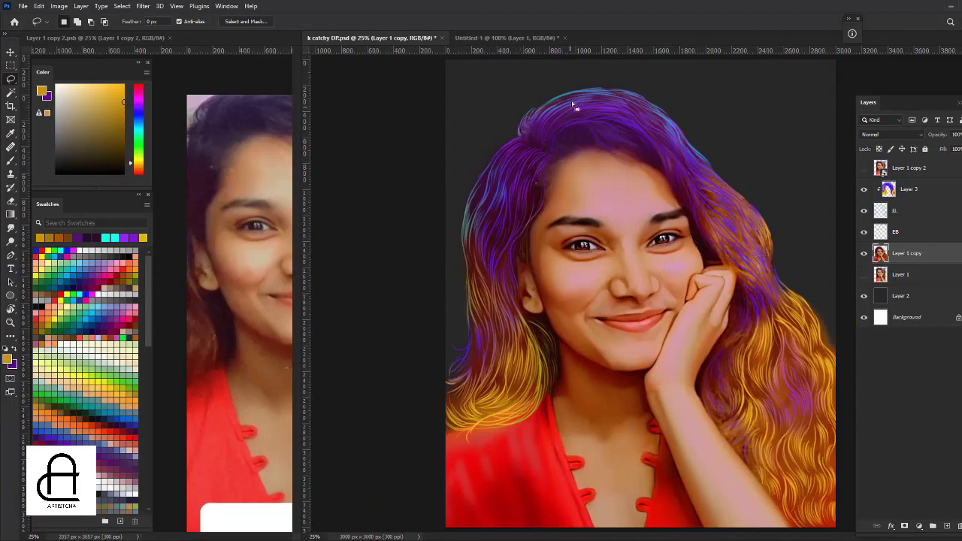
mouse_move(456, 239)
mouse_down()
mouse_move(447, 430)
mouse_move(519, 315)
mouse_move(456, 241)
mouse_up()
mouse_move(721, 281)
mouse_down()
mouse_move(836, 345)
mouse_move(733, 446)
mouse_up()
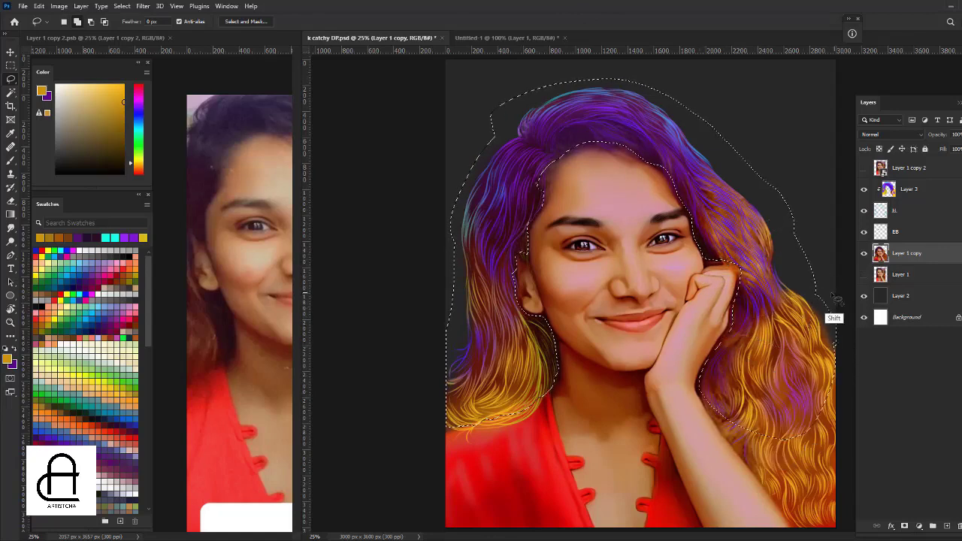
mouse_move(848, 352)
mouse_down()
mouse_move(715, 391)
mouse_move(826, 511)
mouse_up()
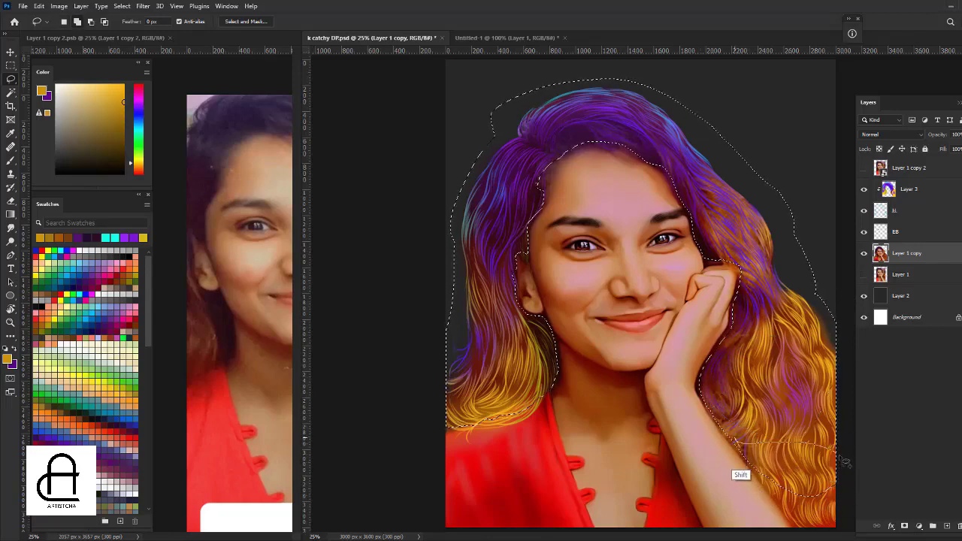
drag(843, 462, 781, 511)
drag(843, 462, 837, 378)
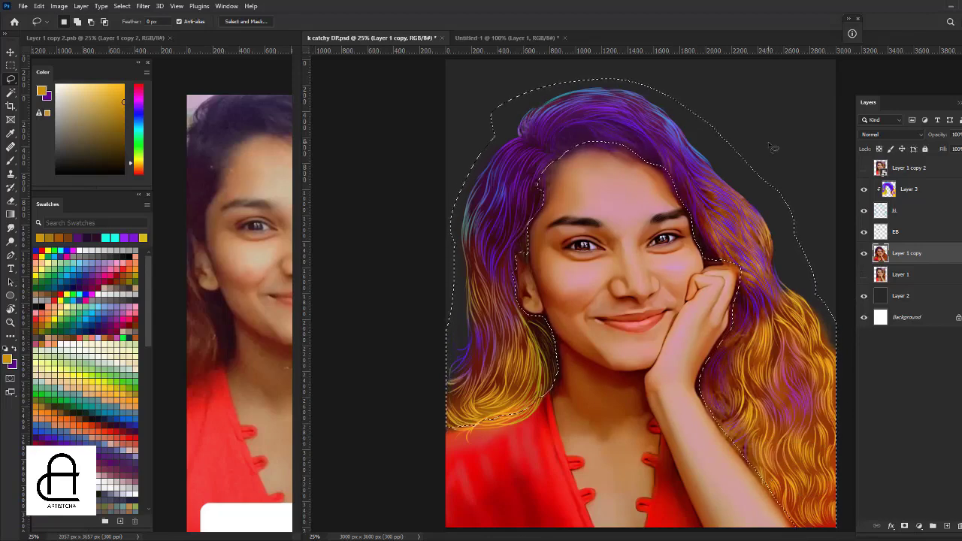
Give the selected hair Saturation +99 and Lightness -56, then deselect.
key(ctrl+shift+d)
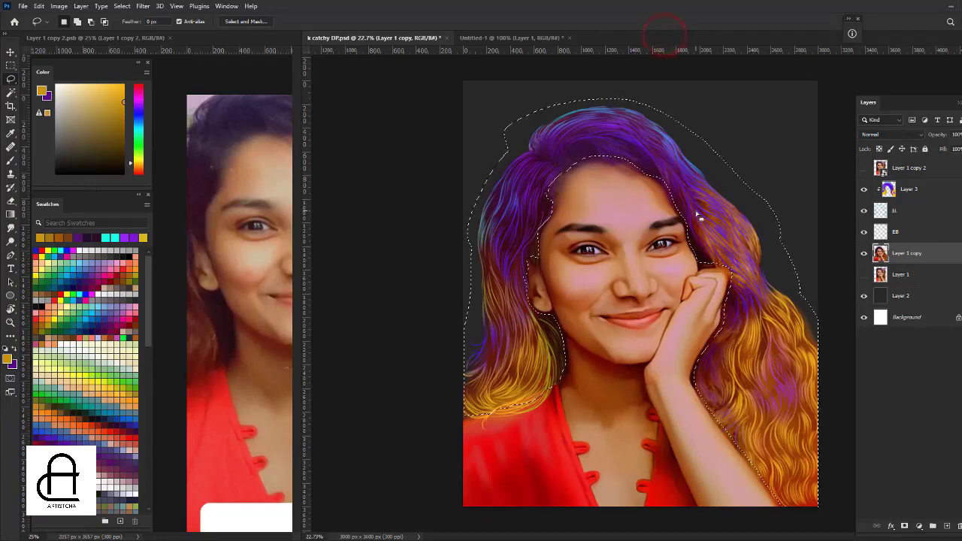
scroll(655, 211, up, 3)
key(ctrl+u)
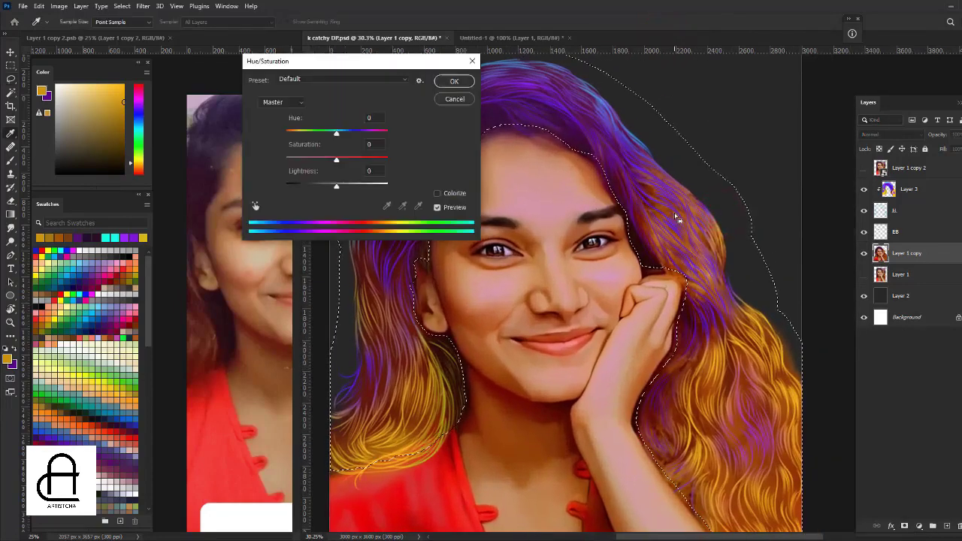
drag(383, 61, 848, 48)
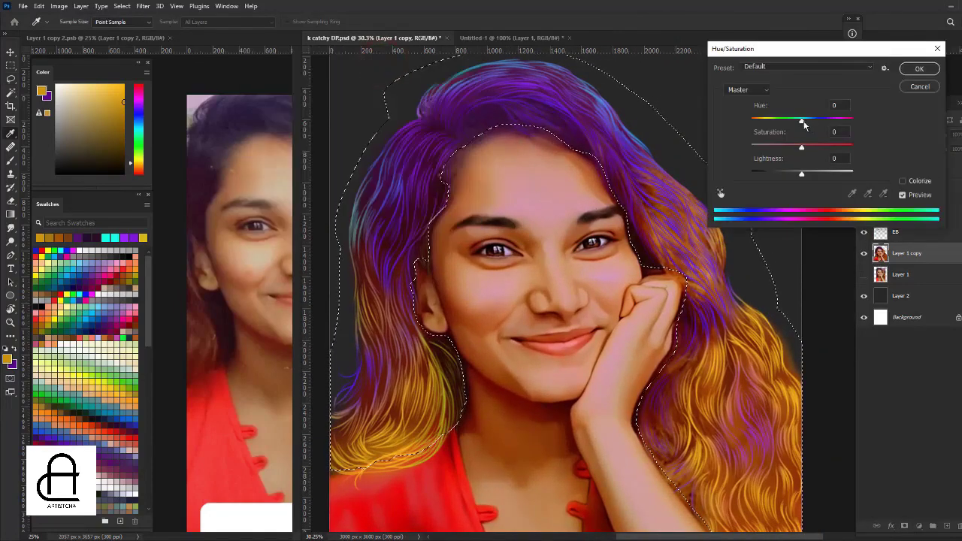
mouse_move(802, 147)
mouse_down()
mouse_move(815, 147)
mouse_move(778, 176)
mouse_up()
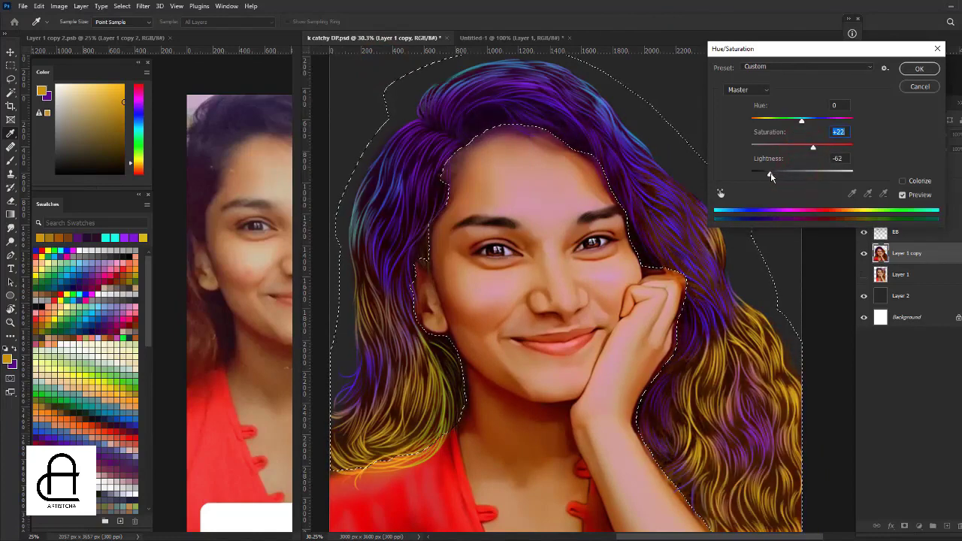
drag(778, 177, 780, 174)
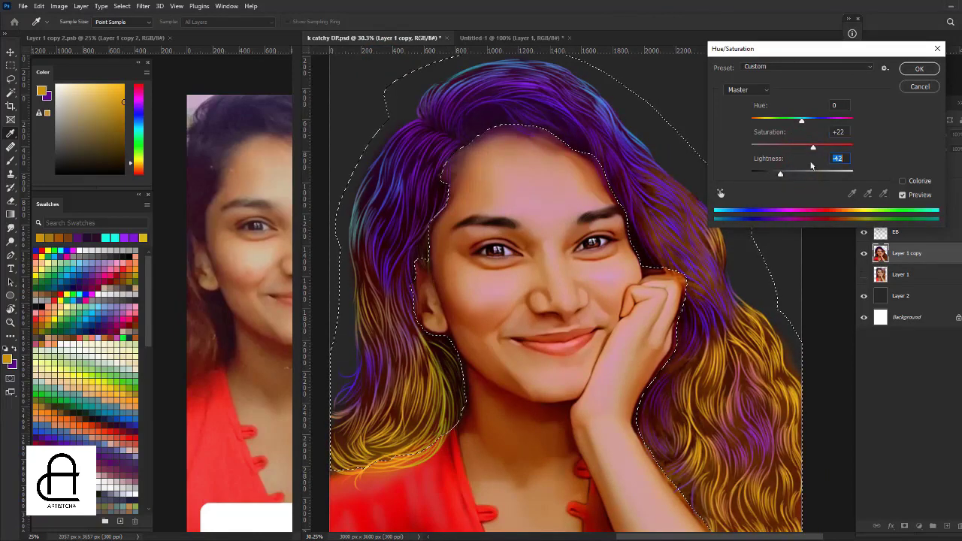
drag(812, 146, 851, 149)
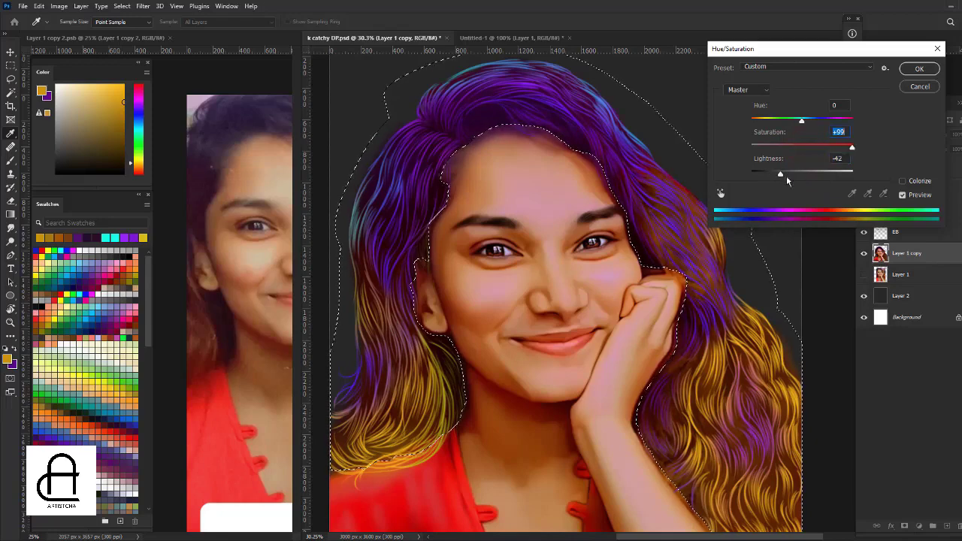
drag(783, 175, 772, 175)
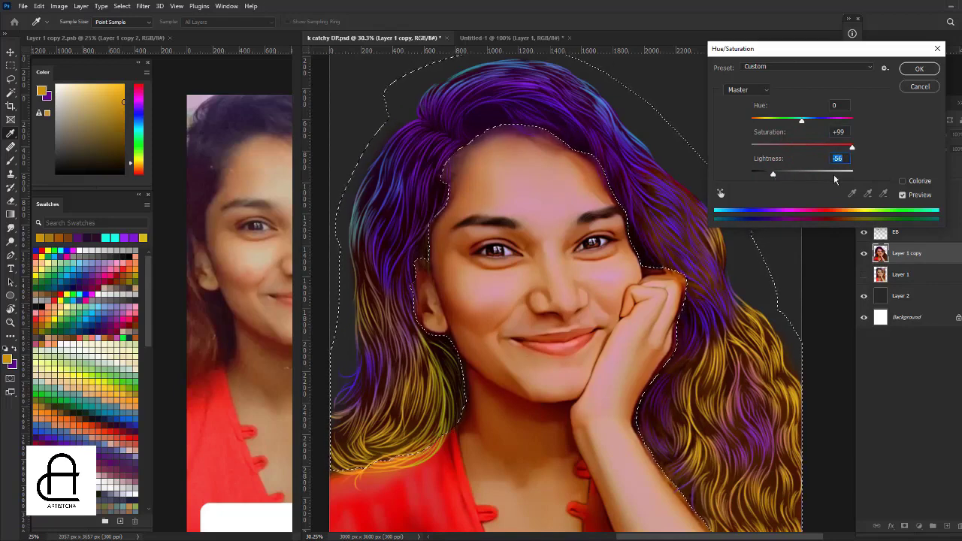
click(919, 68)
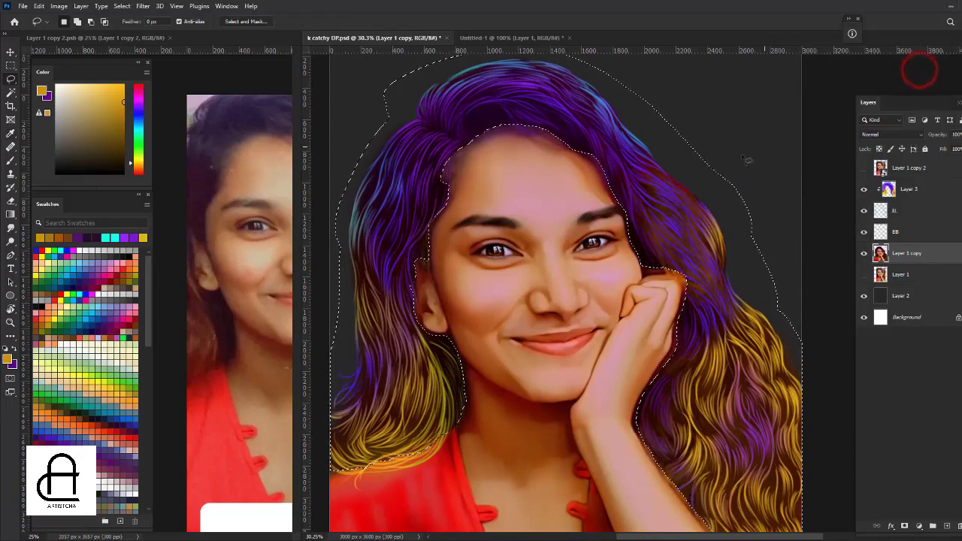
key(ctrl+d)
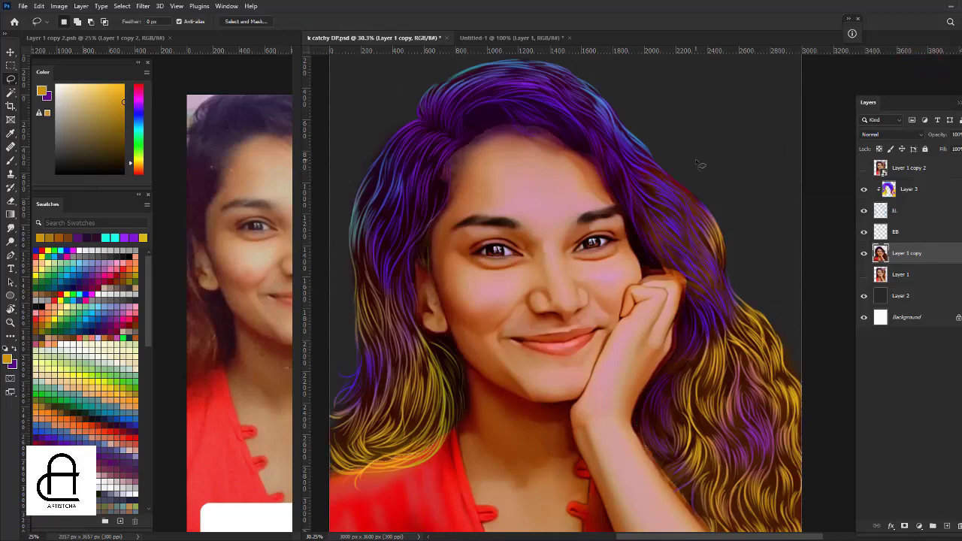
Restore the hair selection and apply Hue/Saturation at Saturation +100 and Lightness -52.
drag(704, 311, 667, 239)
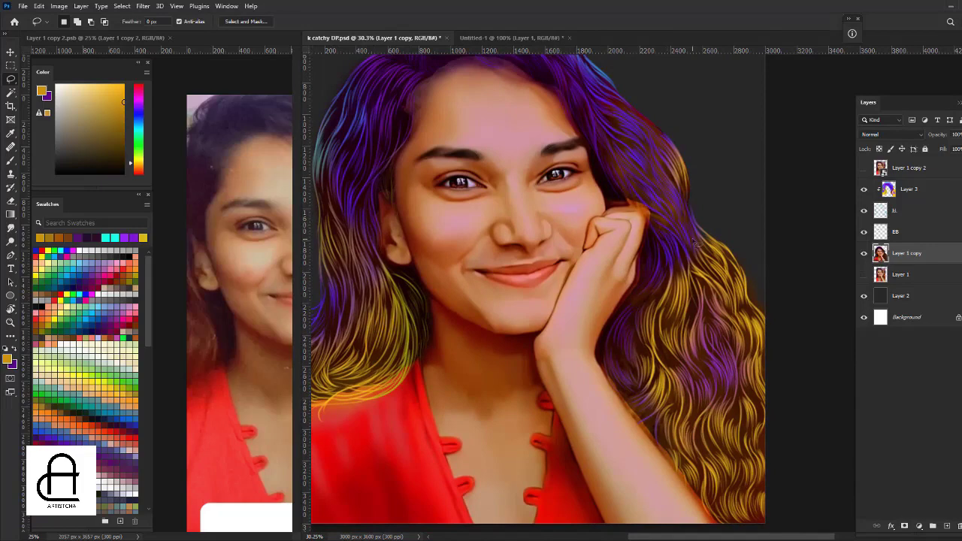
key(ctrl+z)
key(ctrl+z)
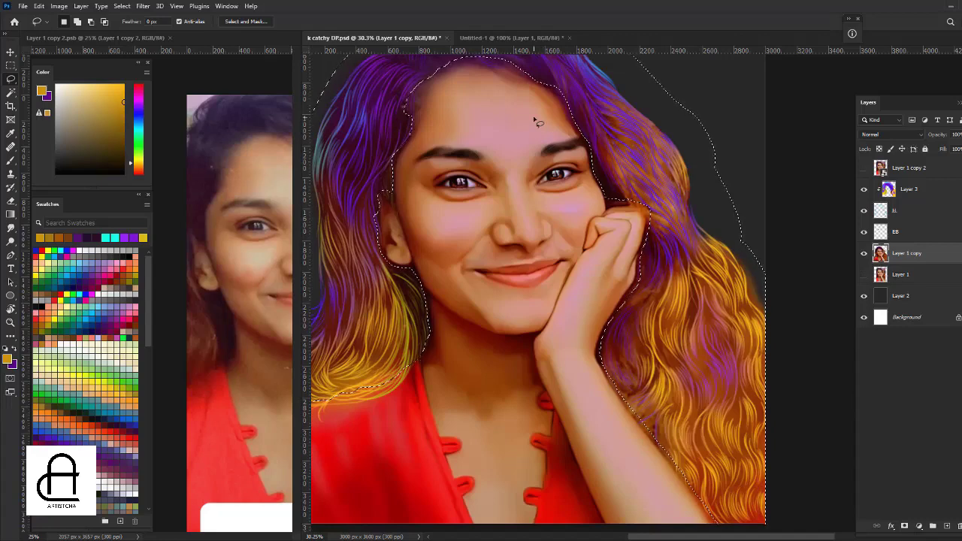
key(ctrl+u)
click(801, 147)
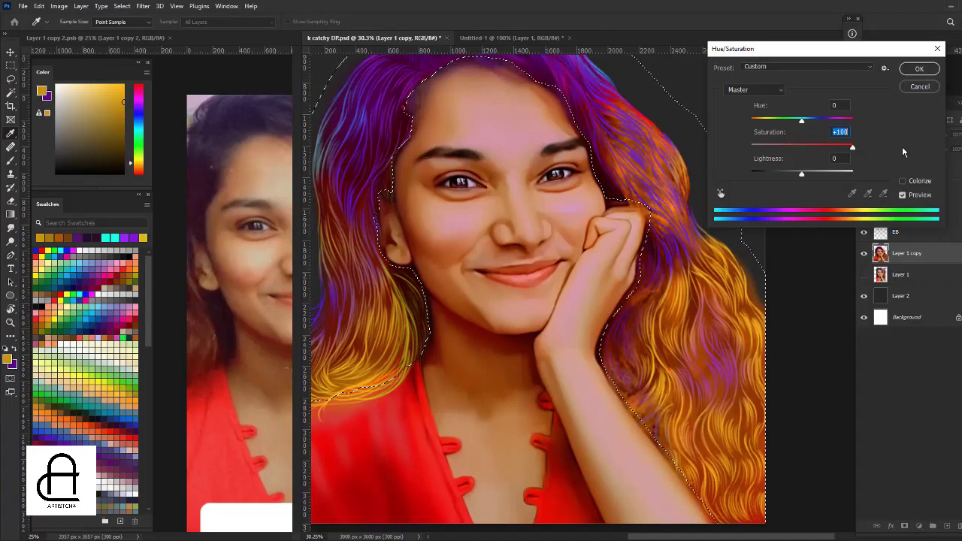
click(779, 174)
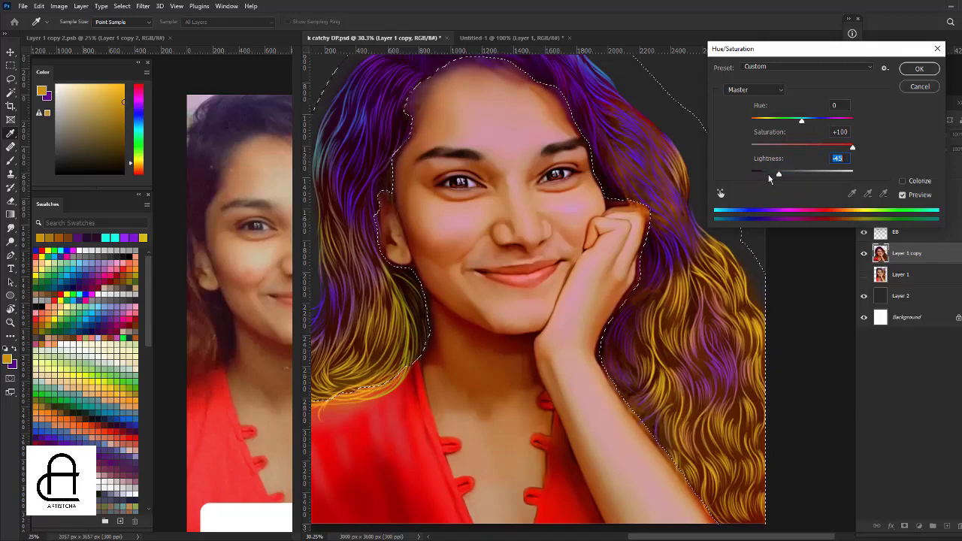
click(767, 174)
drag(766, 175, 776, 177)
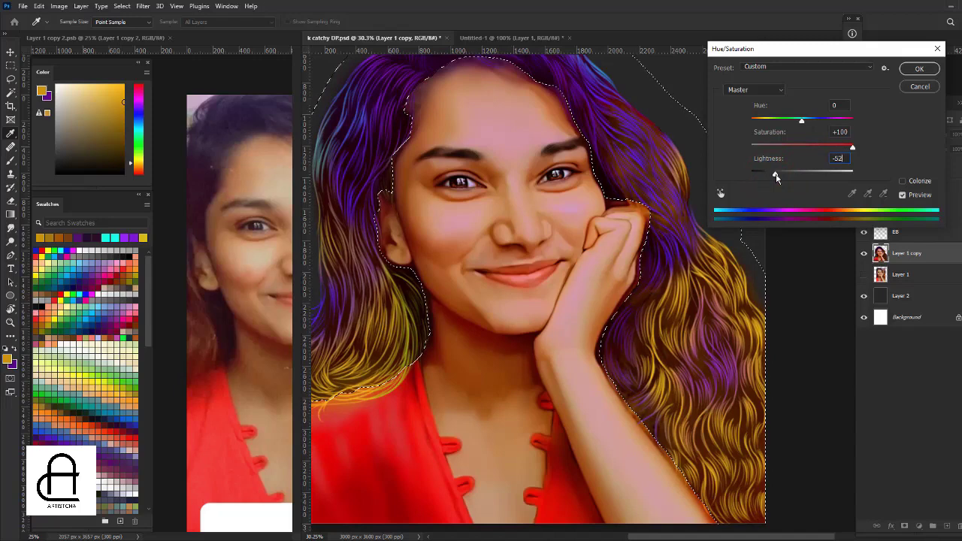
click(909, 68)
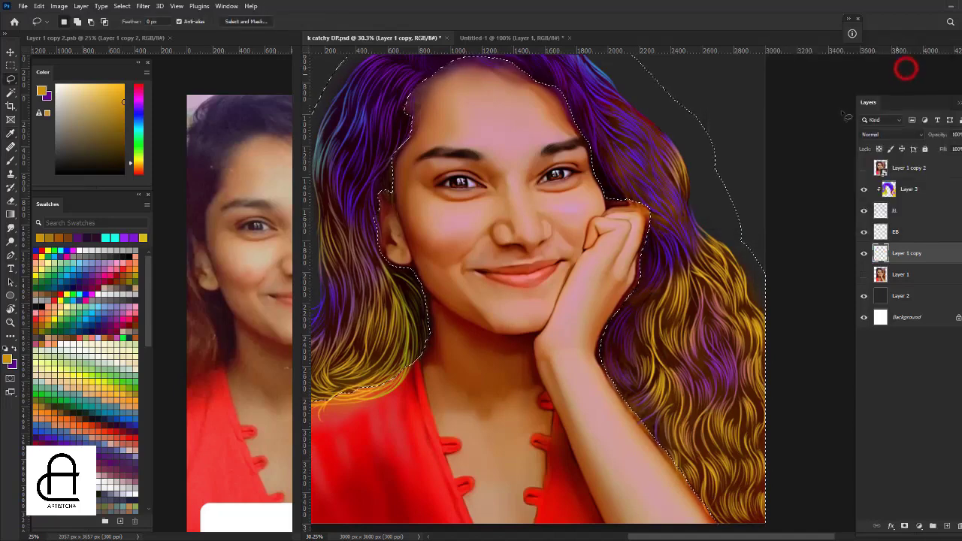
Create Layer 4, move it below Layer 1 copy, and merge the two layers.
key(ctrl+j)
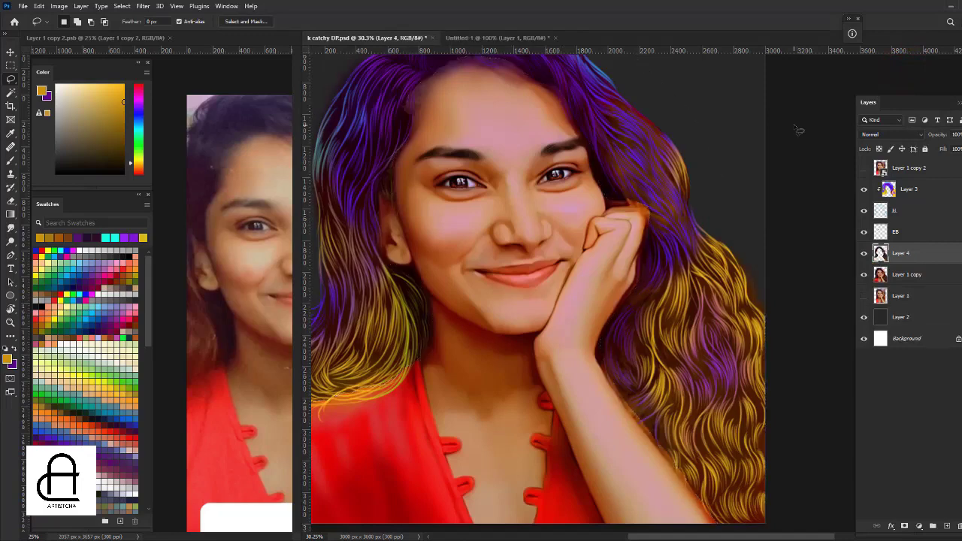
key(v)
key(ctrl+bracketleft)
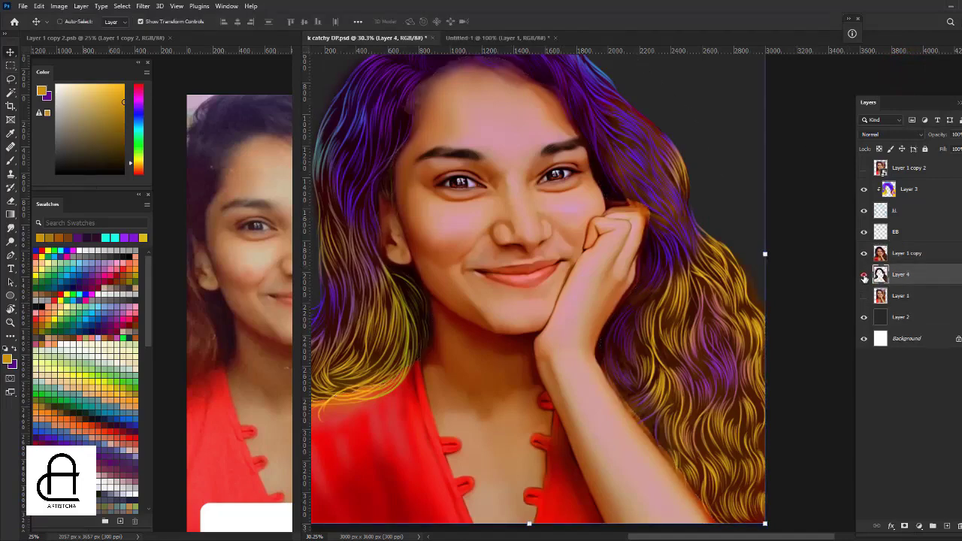
shift+click(907, 255)
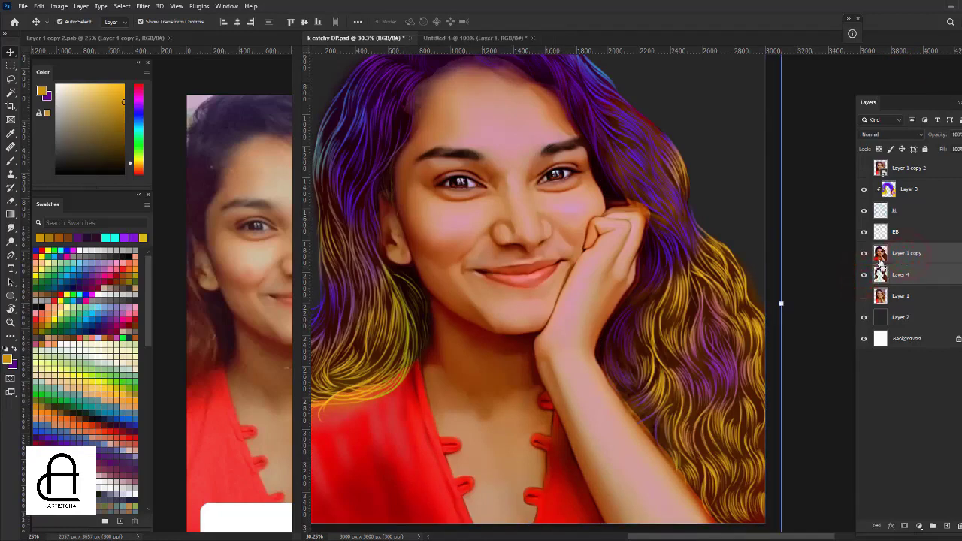
key(ctrl+e)
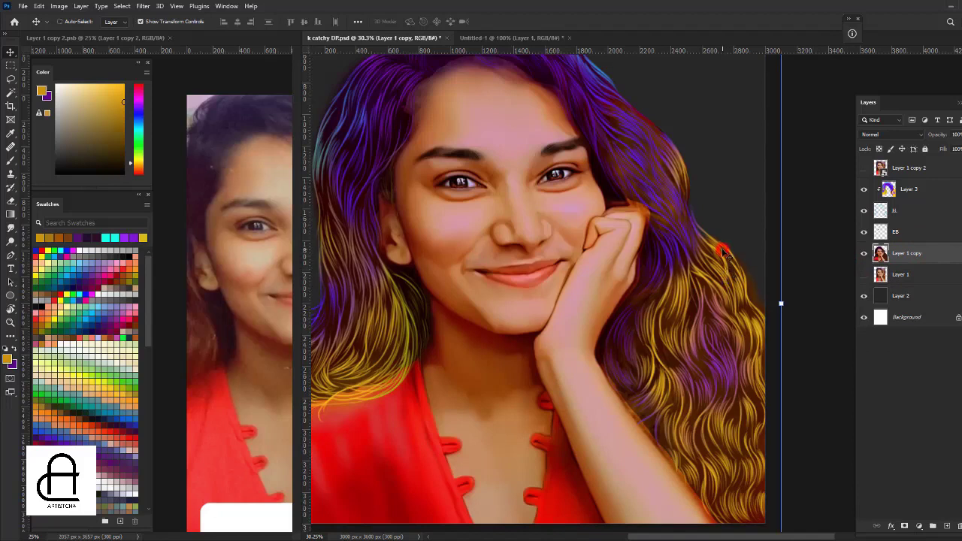
Zoom out to view the whole image and switch to the Lasso tool.
click(122, 7)
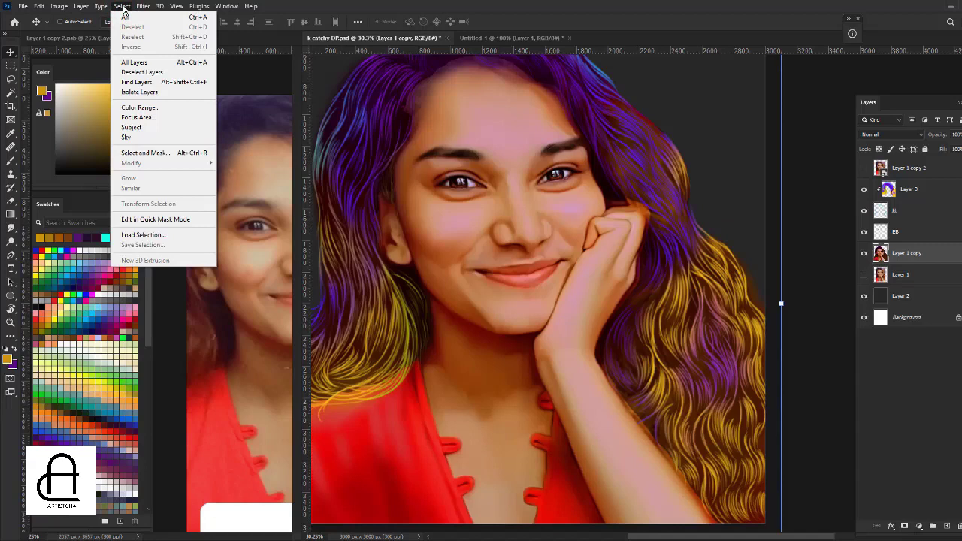
click(440, 10)
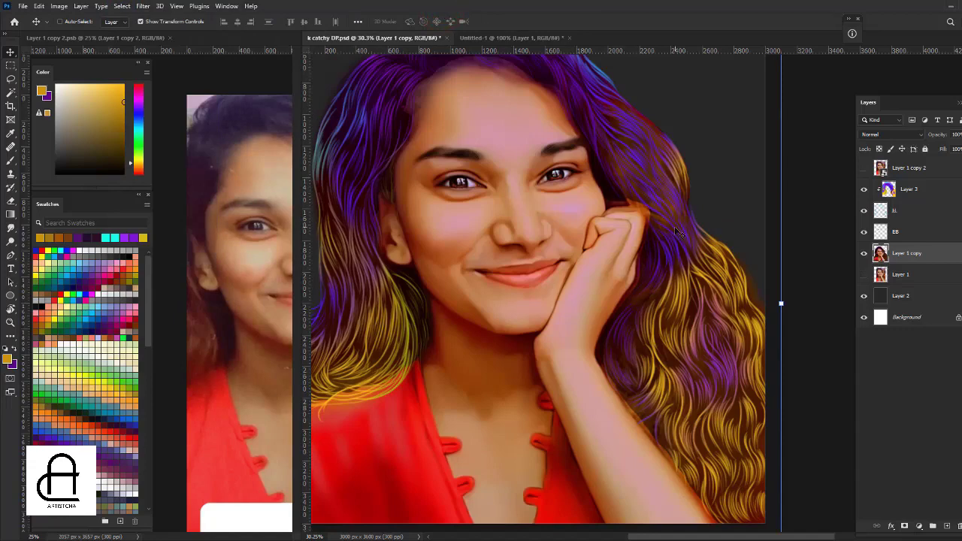
key(ctrl+minus)
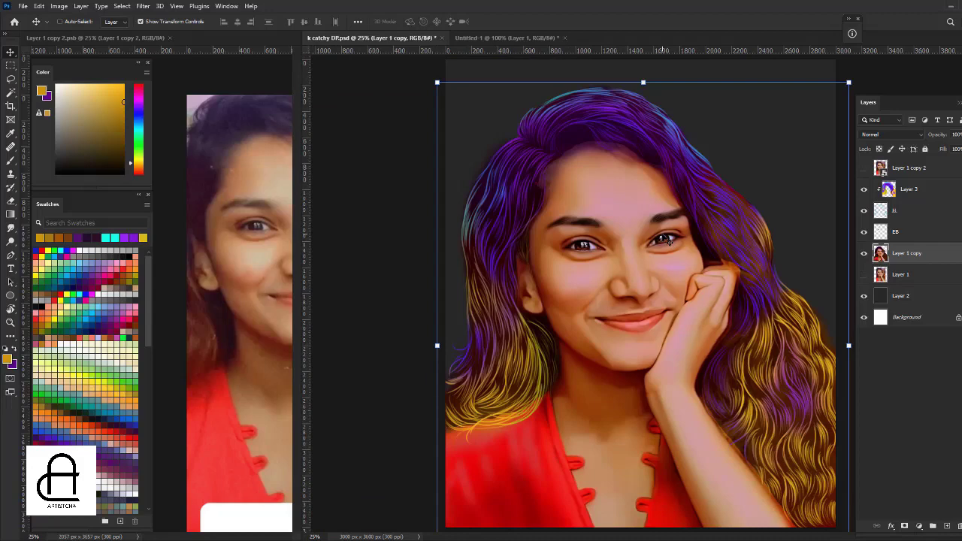
scroll(669, 240, up, 1)
key(l)
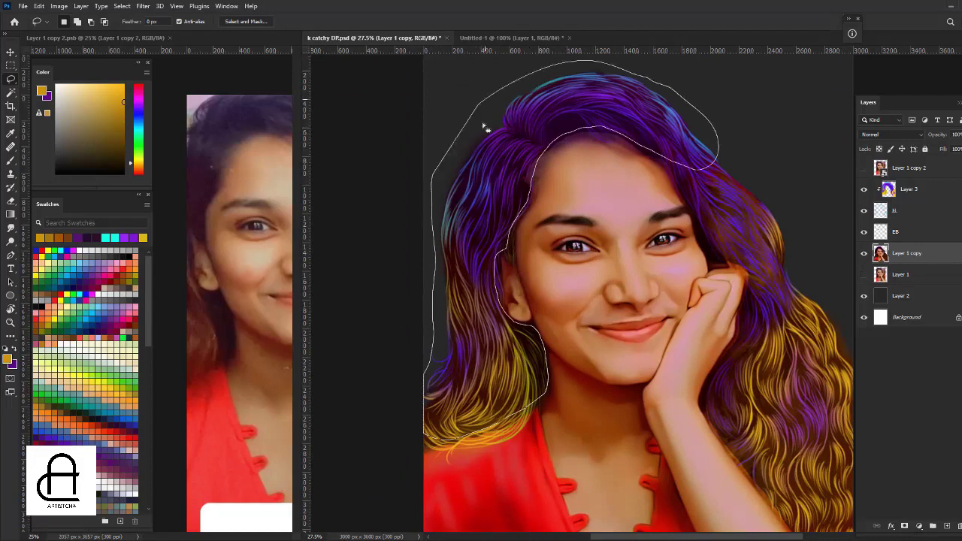
Lasso the hair and raise its saturation to +100.
mouse_move(435, 179)
mouse_down()
mouse_move(710, 153)
mouse_move(719, 265)
mouse_move(793, 353)
mouse_move(616, 401)
mouse_move(796, 353)
mouse_up()
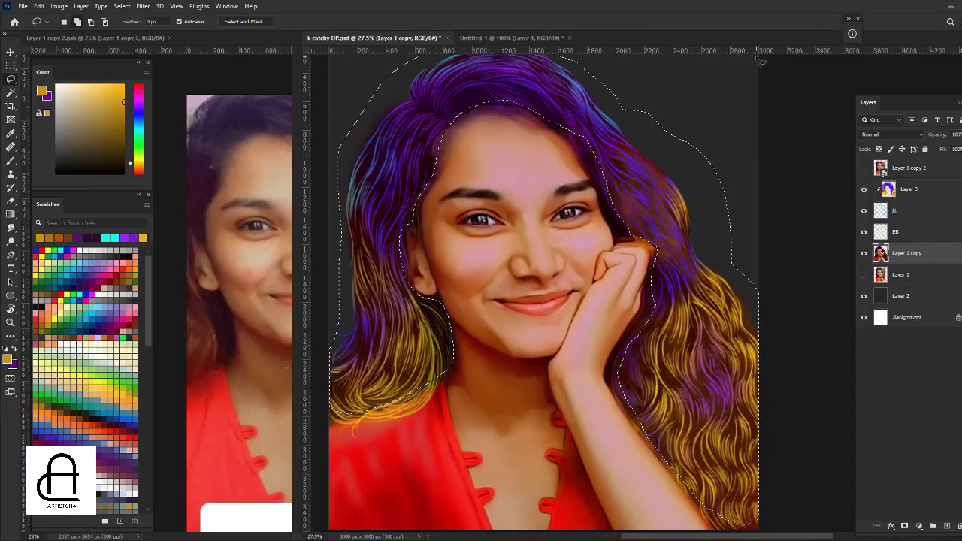
key(ctrl+u)
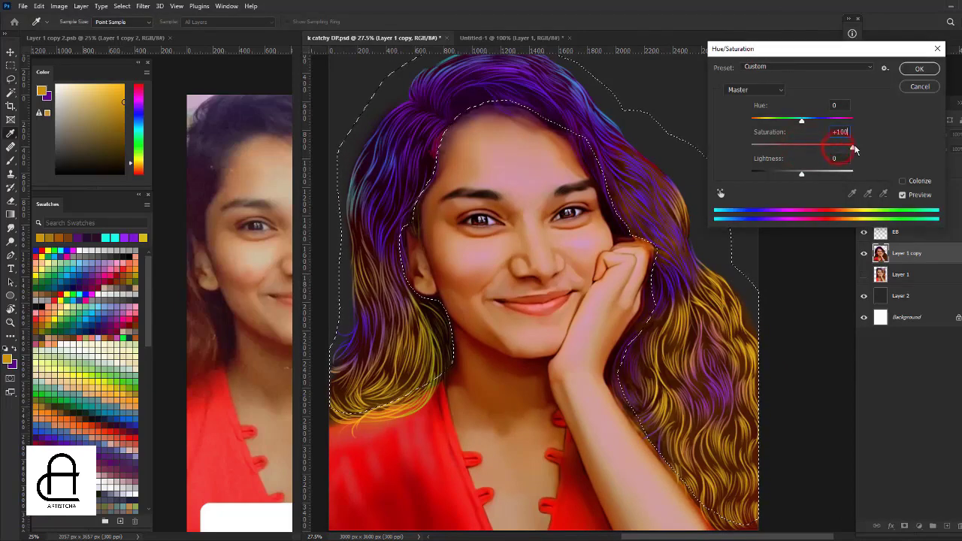
click(910, 69)
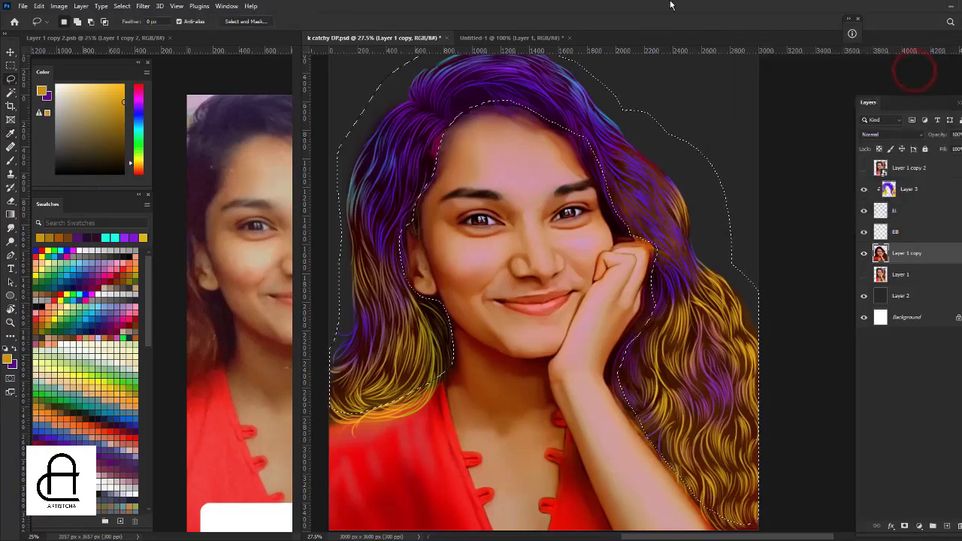
Apply a midtone Color Balance of +15, 0, +17 to the hair, then deselect.
key(ctrl+b)
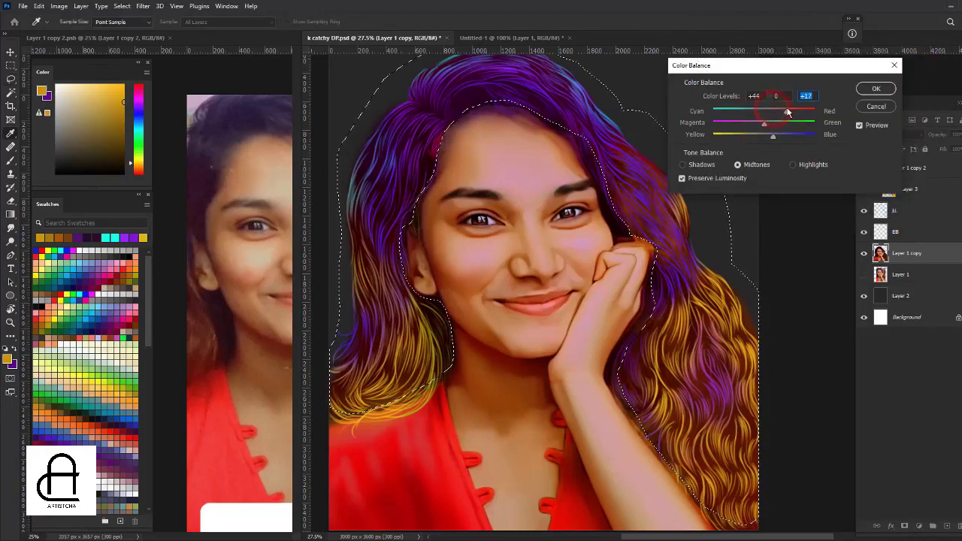
drag(774, 111, 771, 112)
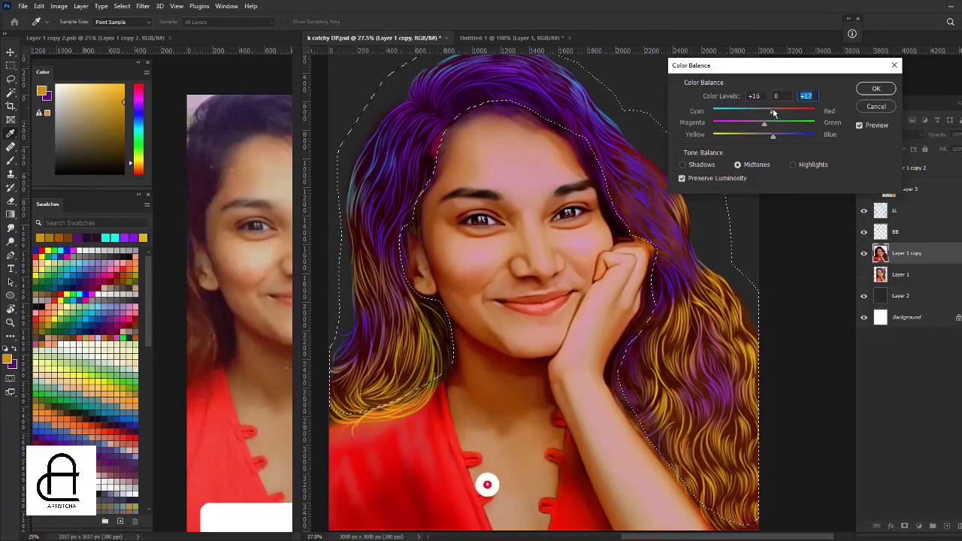
click(859, 125)
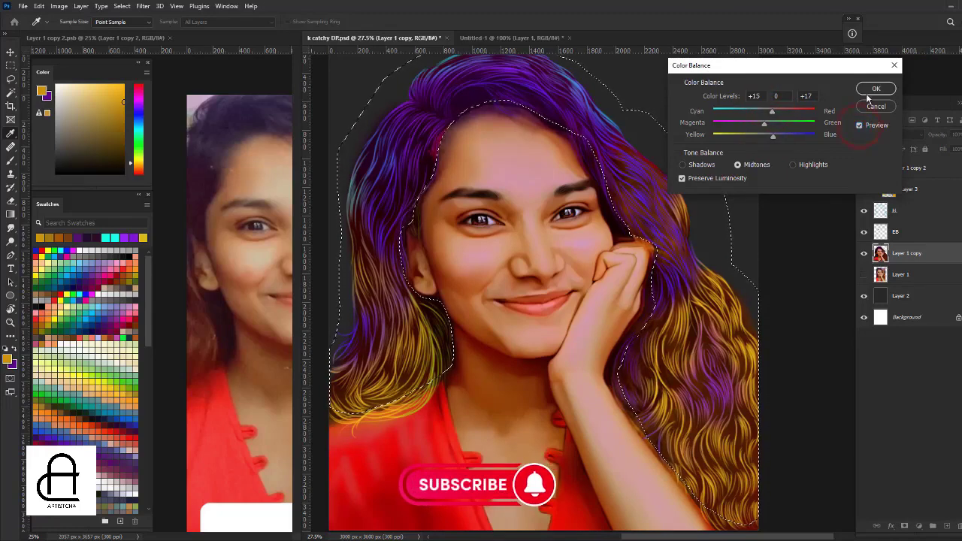
click(872, 89)
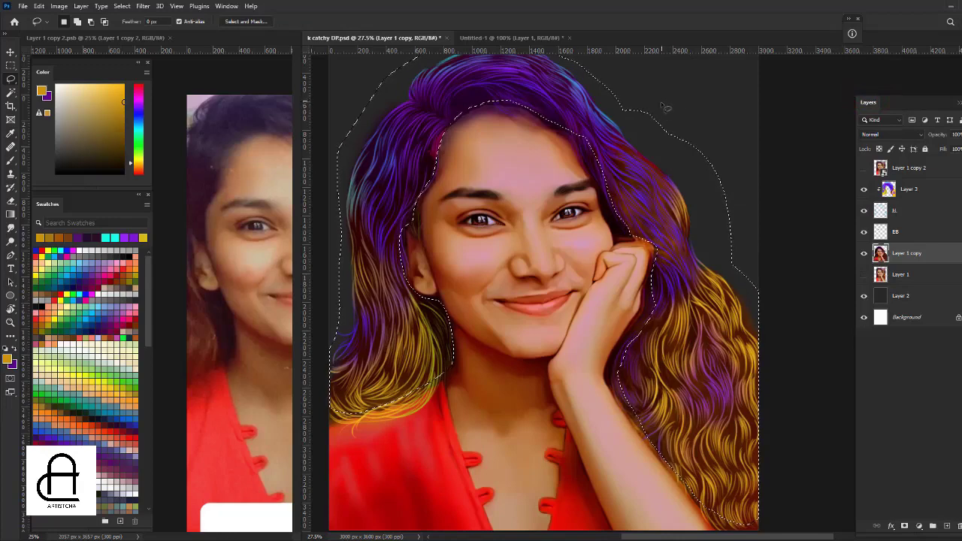
key(ctrl)
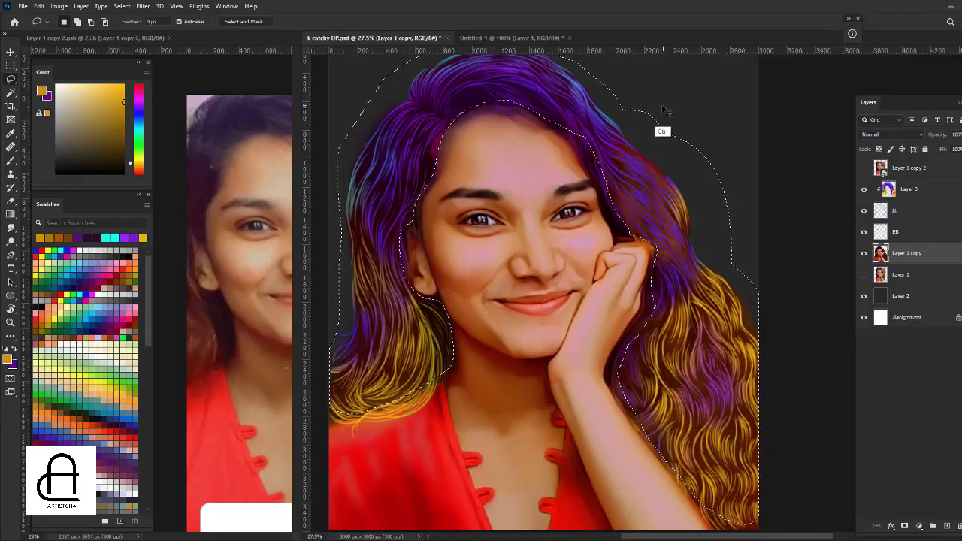
key(ctrl+d)
key(ctrl+minus)
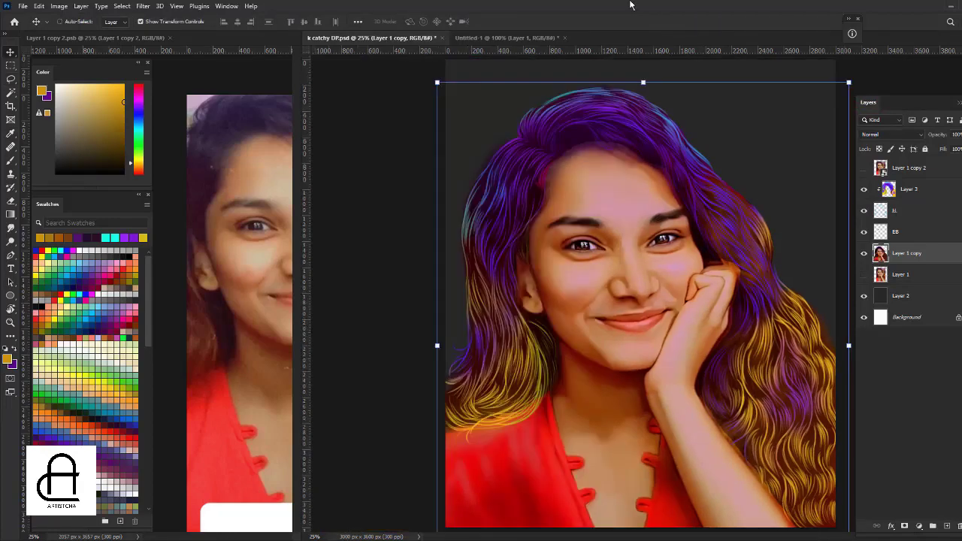
Zoom in on the hair and choose the scatter brush preset for the Smudge tool.
key(ctrl+plus)
drag(639, 169, 640, 266)
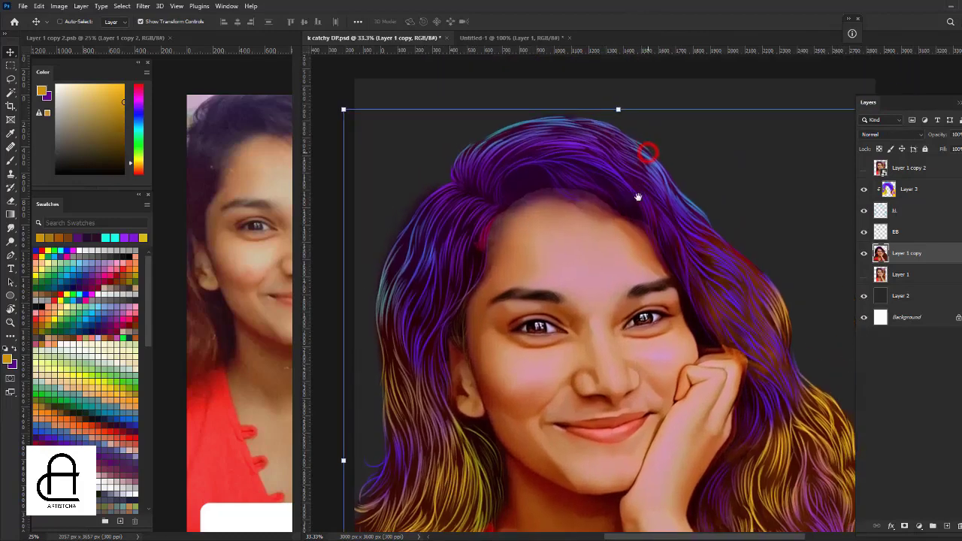
key(ctrl+plus)
key(r)
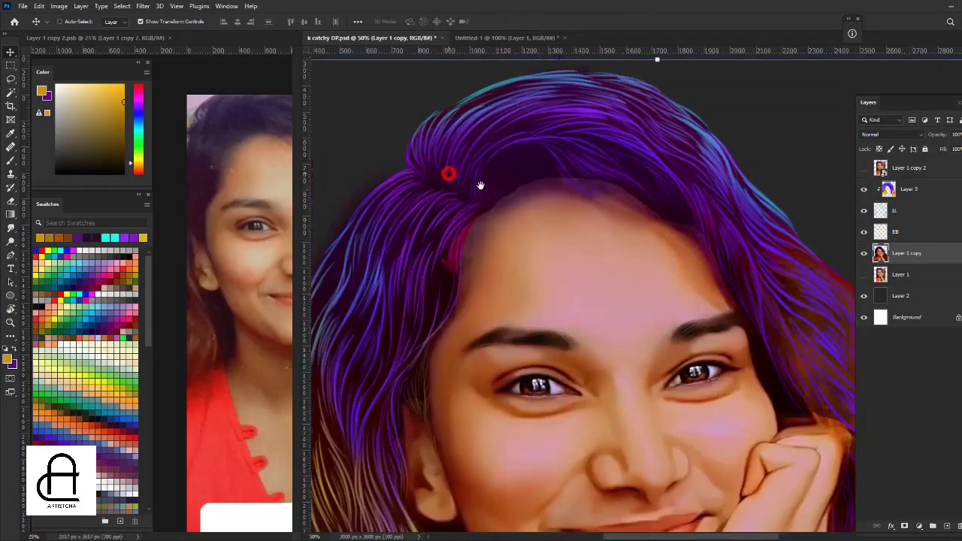
drag(447, 172, 476, 182)
right_click(518, 174)
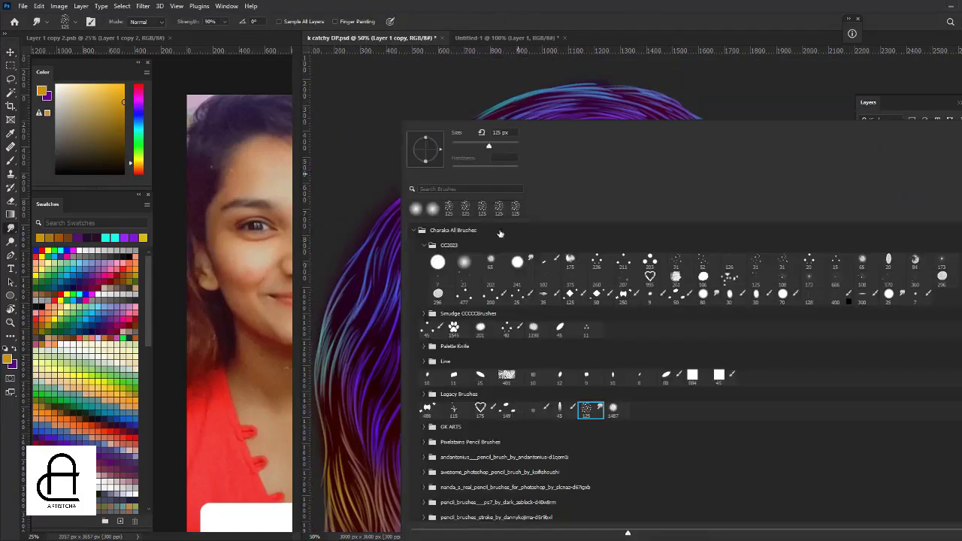
key(Return)
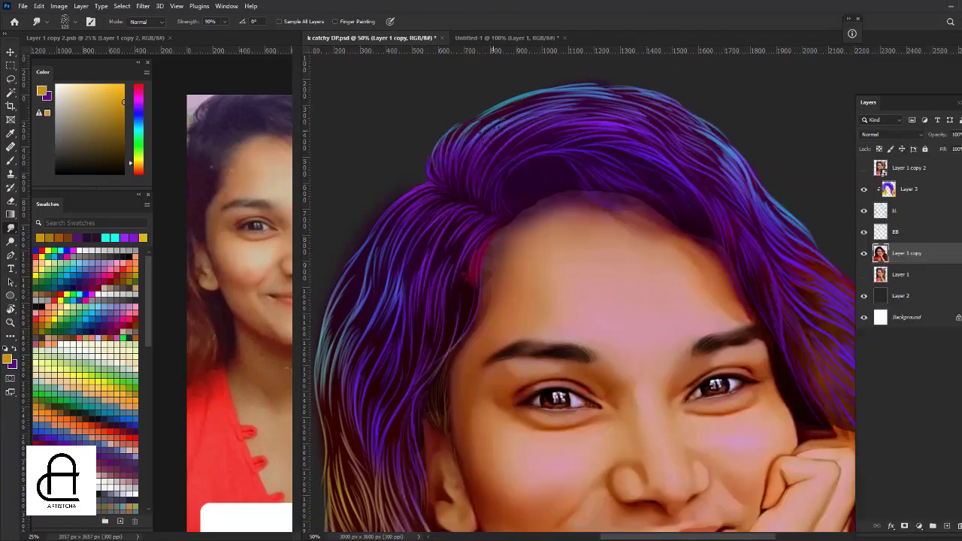
key(ctrl+plus)
drag(480, 157, 514, 236)
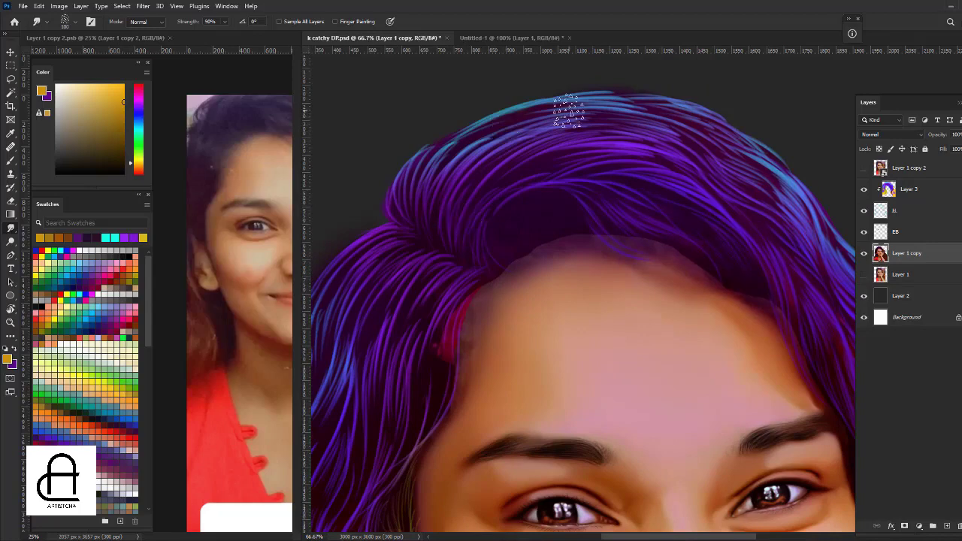
scroll(699, 181, right, 3)
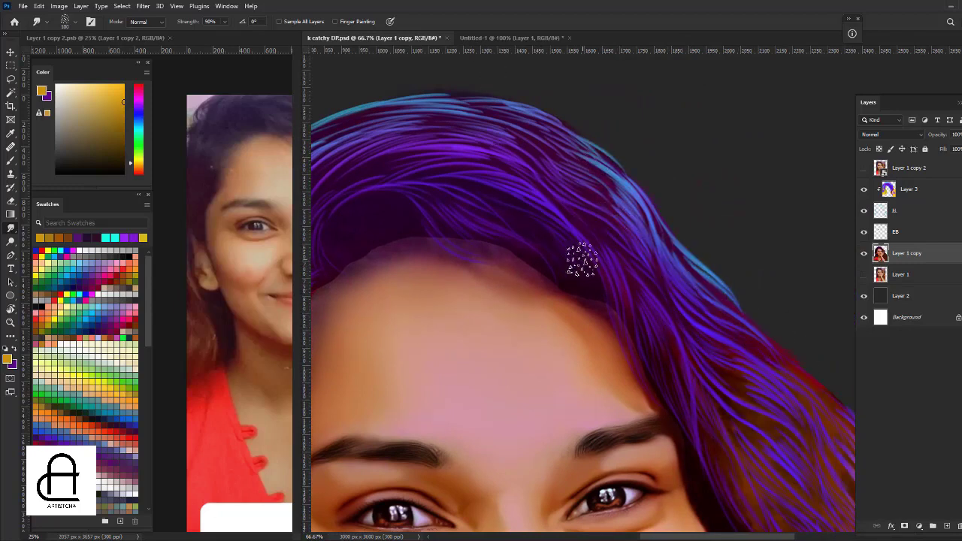
drag(576, 172, 567, 154)
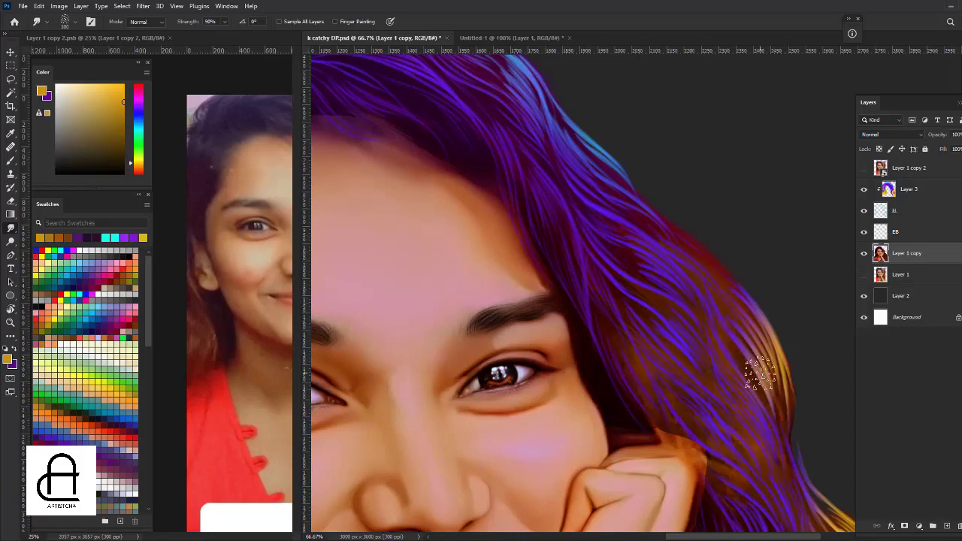
Smudge the right-side hair strands downward into blended waves.
drag(751, 369, 719, 290)
drag(776, 374, 794, 504)
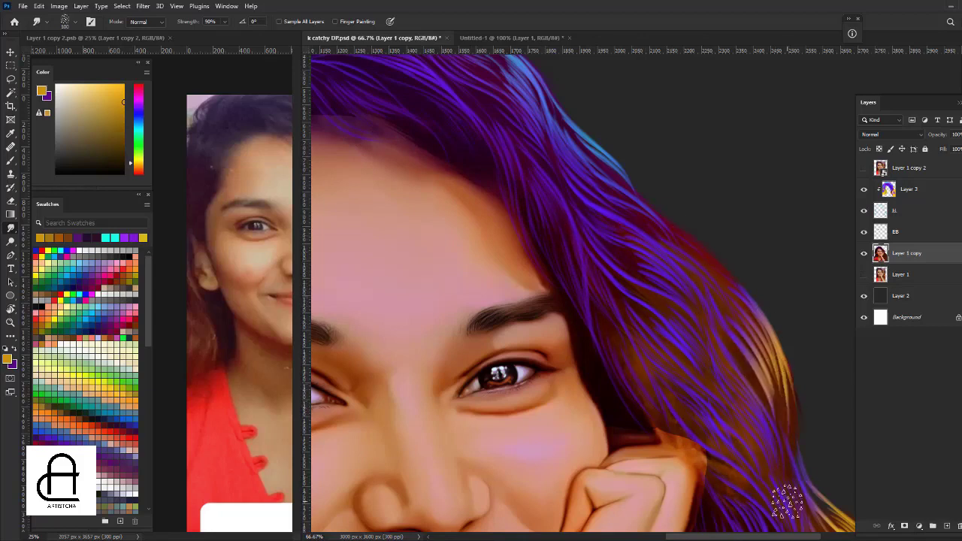
drag(709, 403, 743, 441)
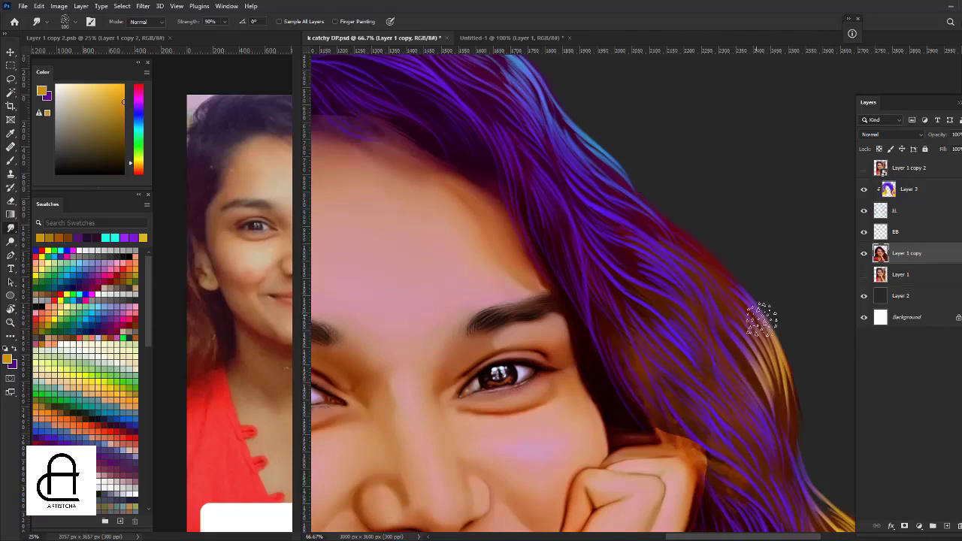
drag(681, 353, 621, 259)
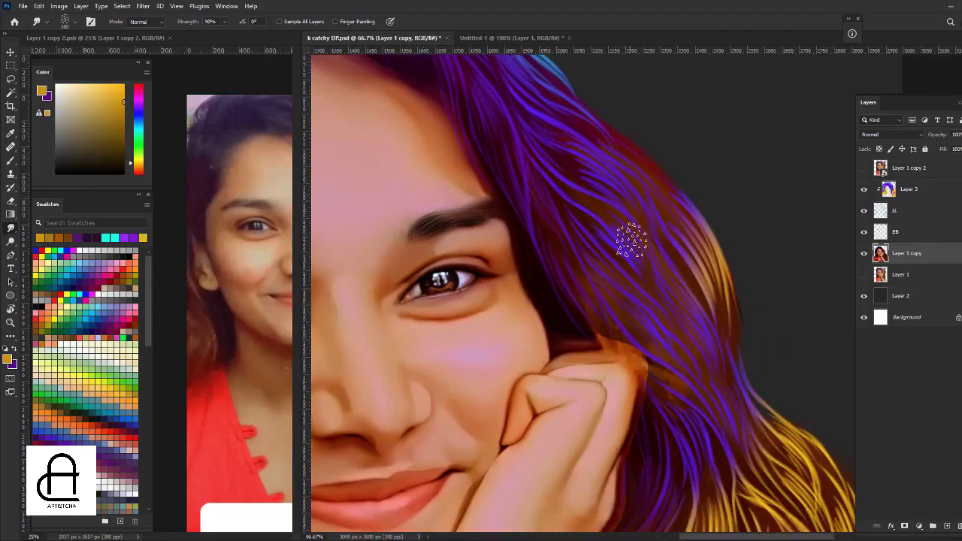
scroll(636, 248, down, 5)
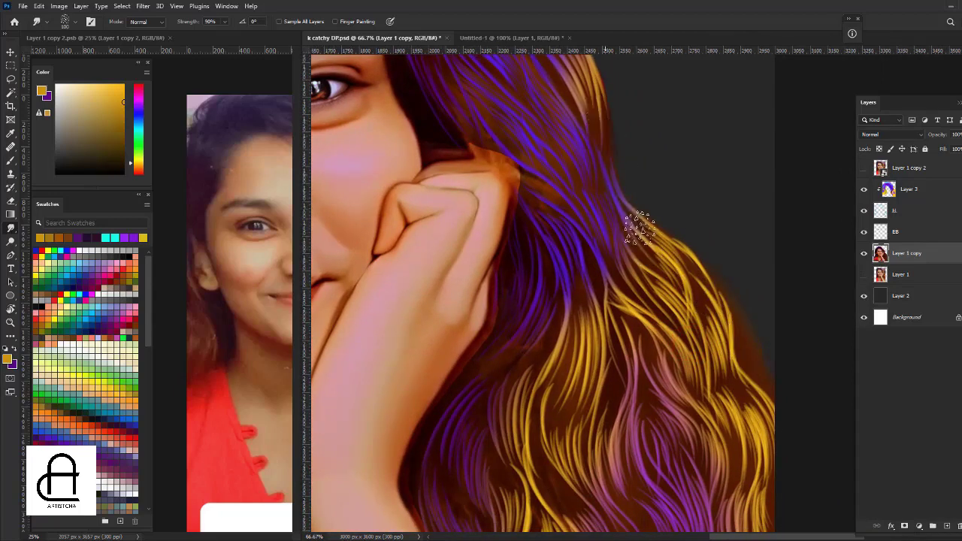
drag(635, 331, 651, 272)
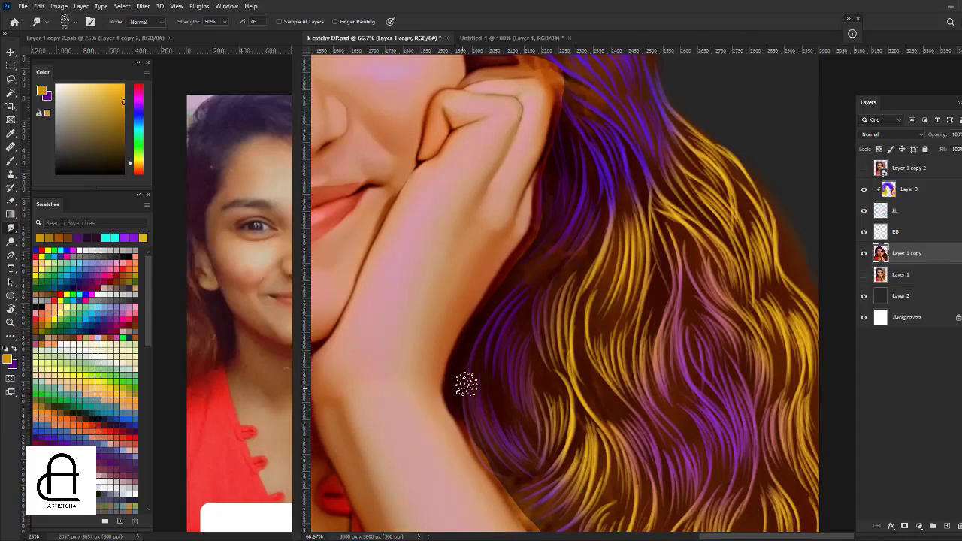
scroll(506, 367, down, 2)
scroll(506, 367, right, 2)
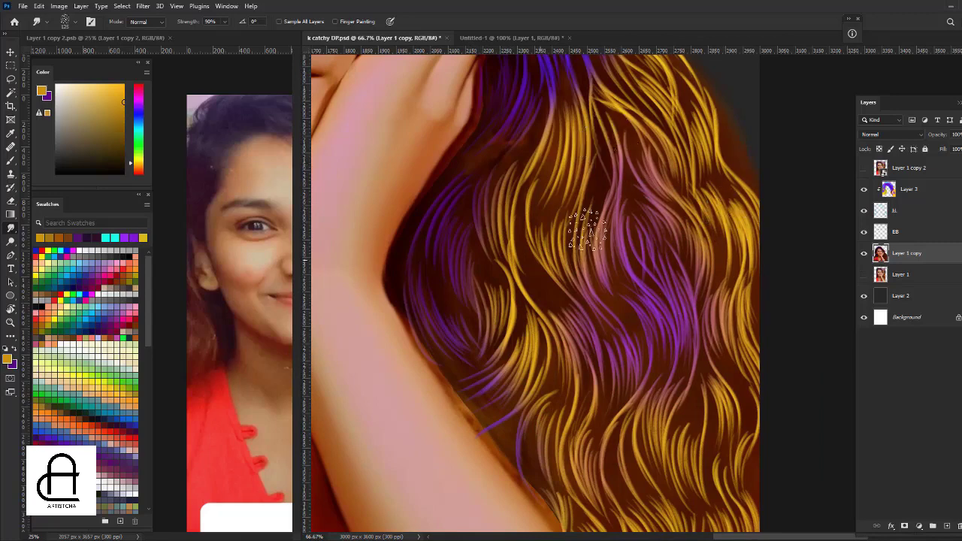
scroll(611, 253, down, 3)
scroll(671, 333, down, 3)
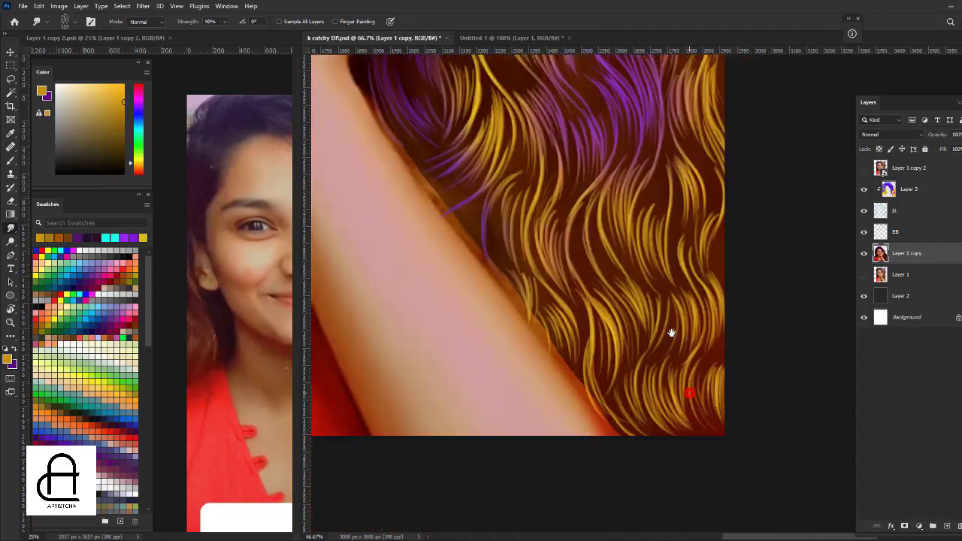
drag(671, 332, 664, 310)
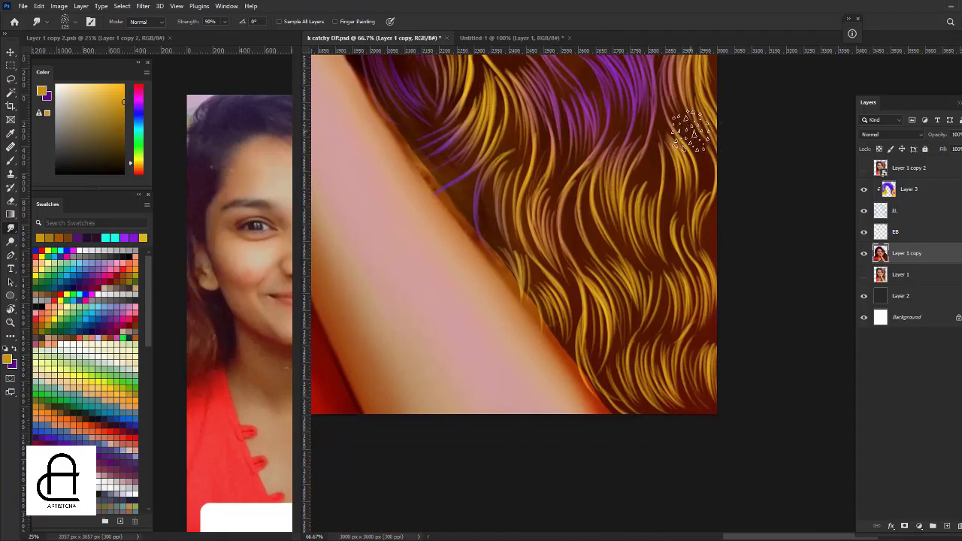
scroll(673, 251, up, 5)
scroll(708, 315, up, 5)
scroll(654, 243, up, 3)
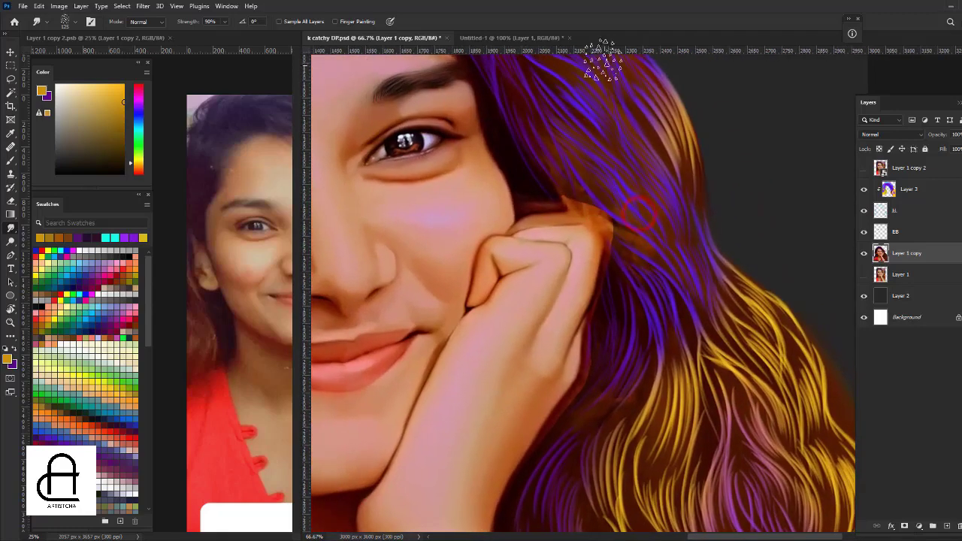
Smudge the purple hair beside the hand and knuckle.
drag(644, 235, 645, 301)
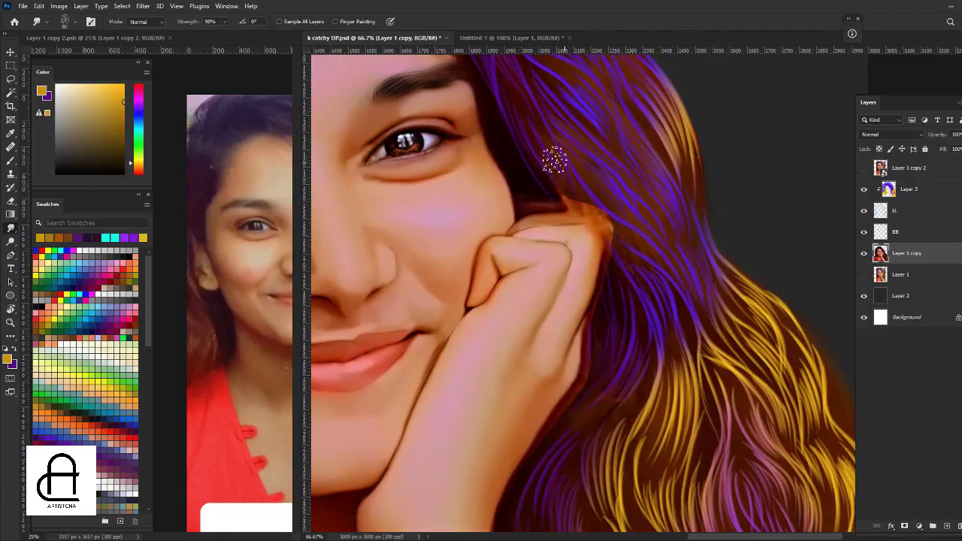
drag(607, 185, 610, 206)
drag(625, 263, 611, 191)
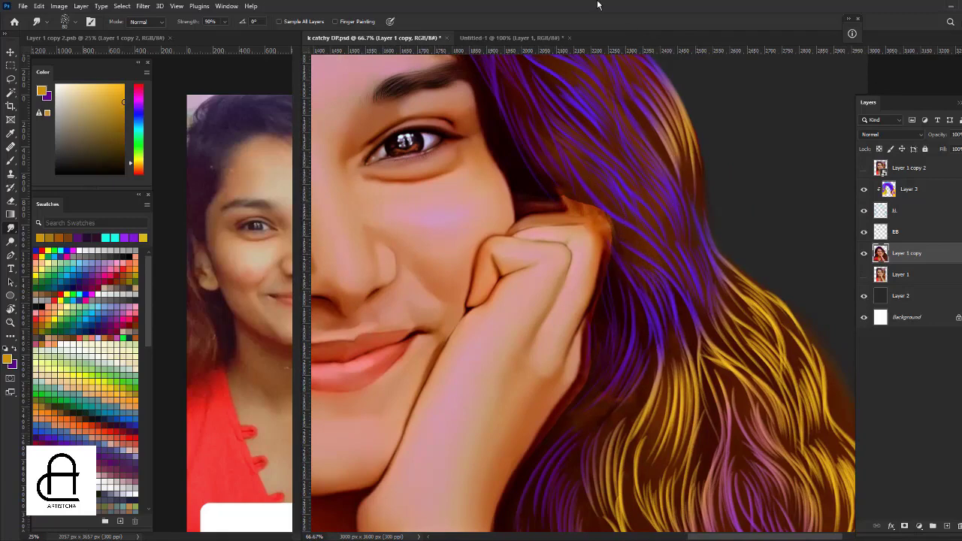
key(ctrl+minus)
Zoom in on the top of the head and save the painting.
scroll(556, 156, up, 5)
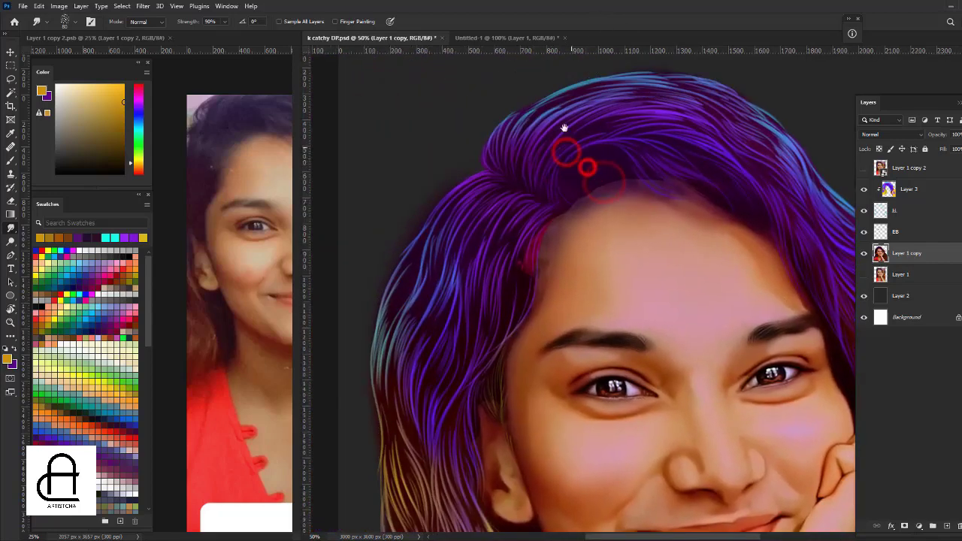
drag(562, 146, 584, 163)
key(ctrl+plus)
key(ctrl+s)
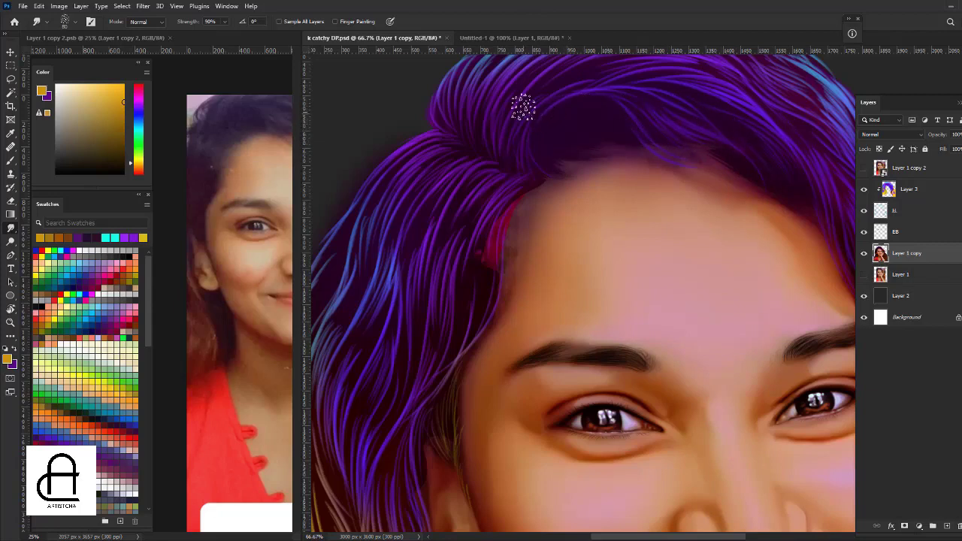
Smudge the pink hairline streak, crown strands and left-side strands into purple.
drag(494, 190, 487, 292)
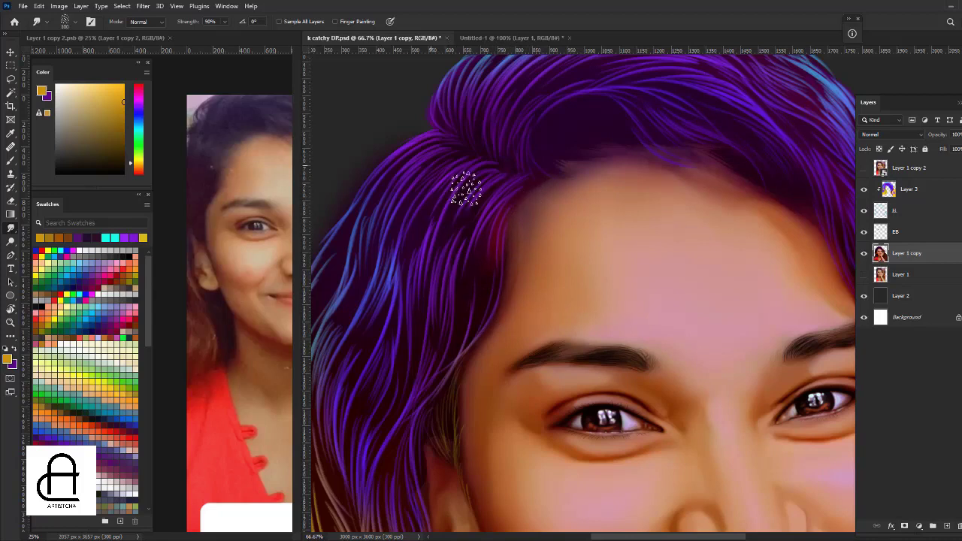
scroll(440, 189, left, 3)
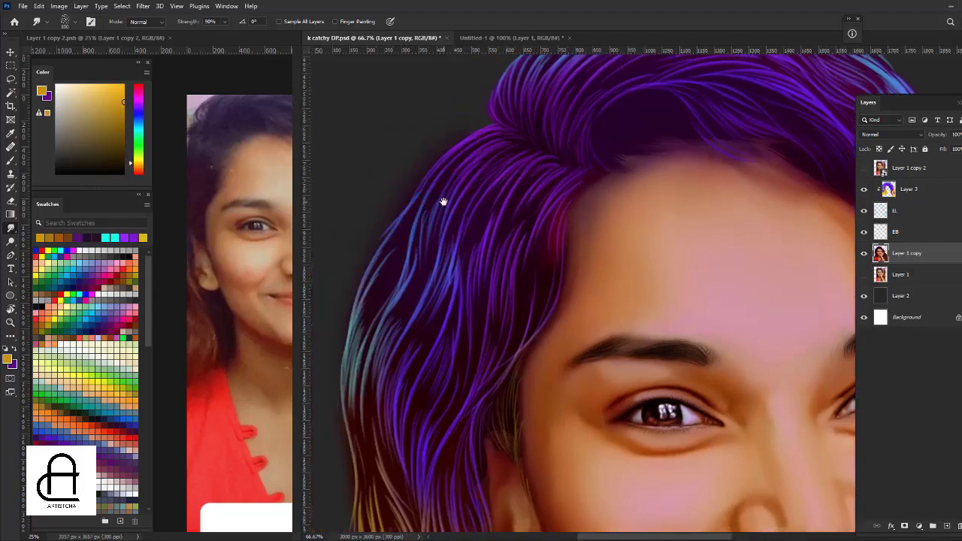
drag(468, 188, 451, 150)
scroll(375, 354, down, 4)
scroll(376, 354, left, 2)
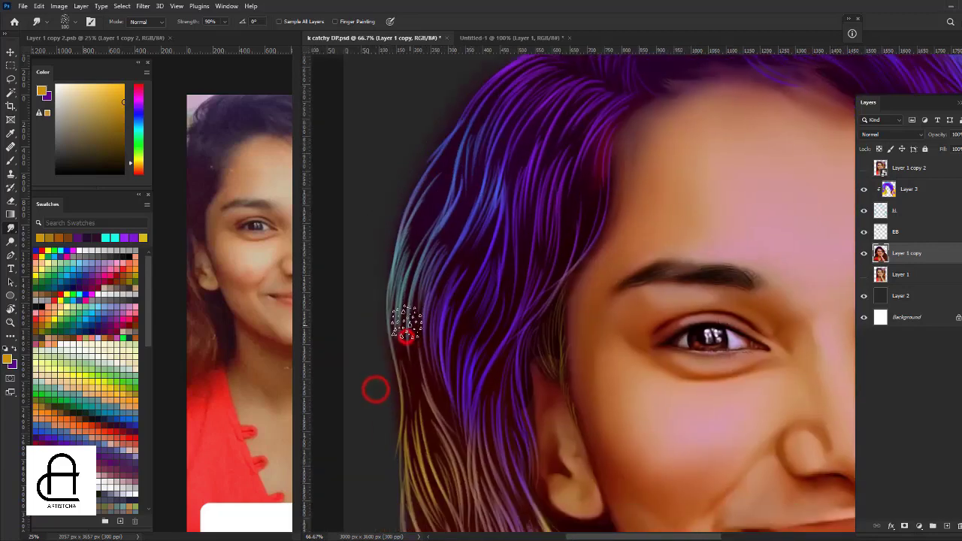
mouse_move(485, 493)
mouse_down()
mouse_move(504, 354)
mouse_move(492, 262)
mouse_up()
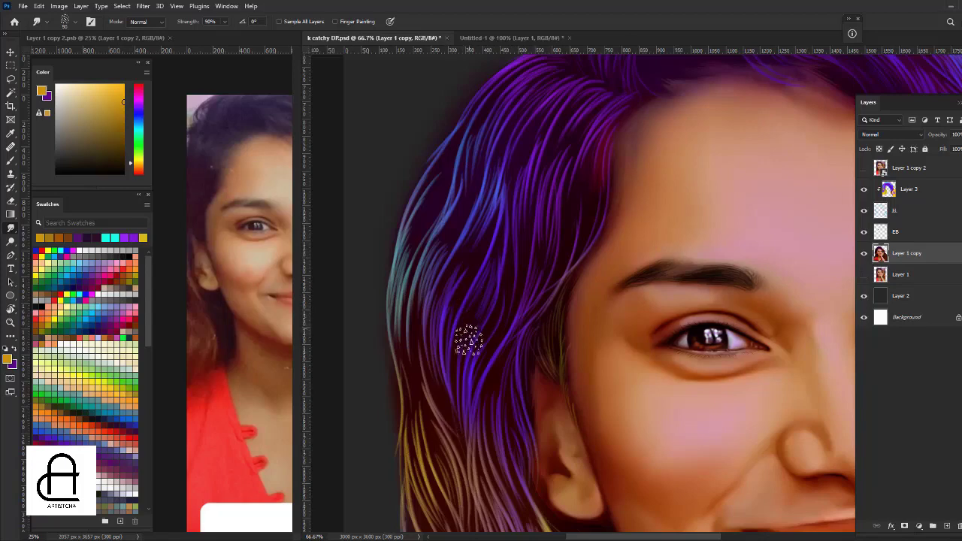
Smear the lower gold hair ends and remaining left strands into smooth flowing lines.
scroll(470, 338, down, 5)
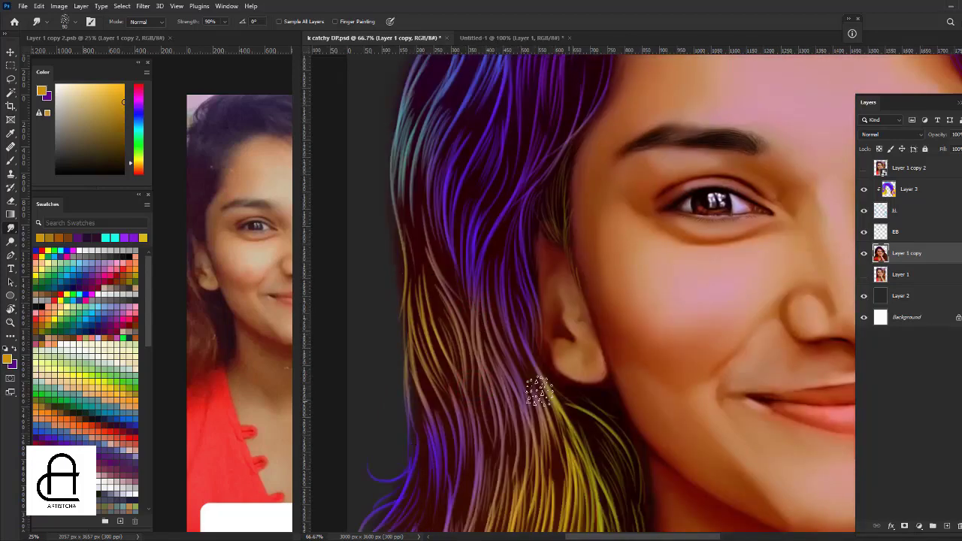
scroll(537, 399, down, 5)
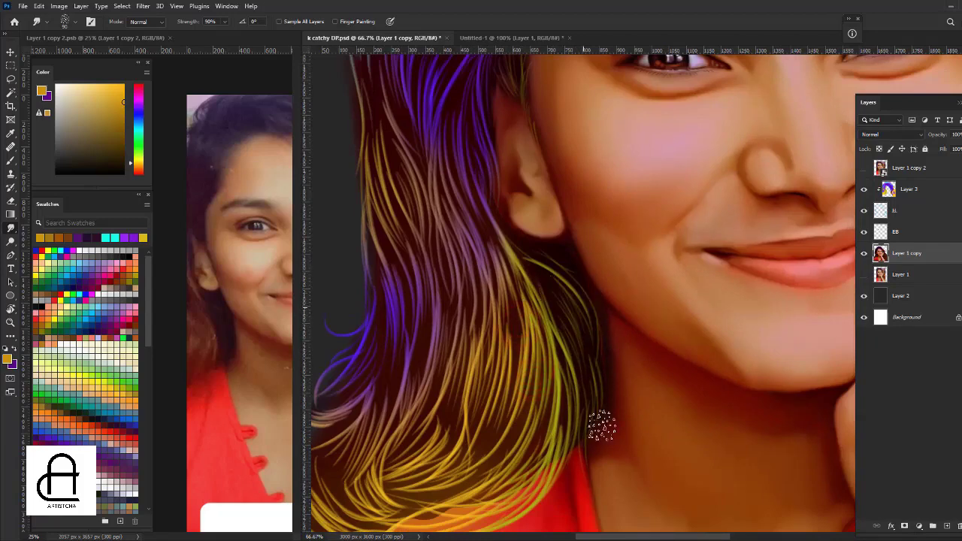
scroll(582, 368, down, 3)
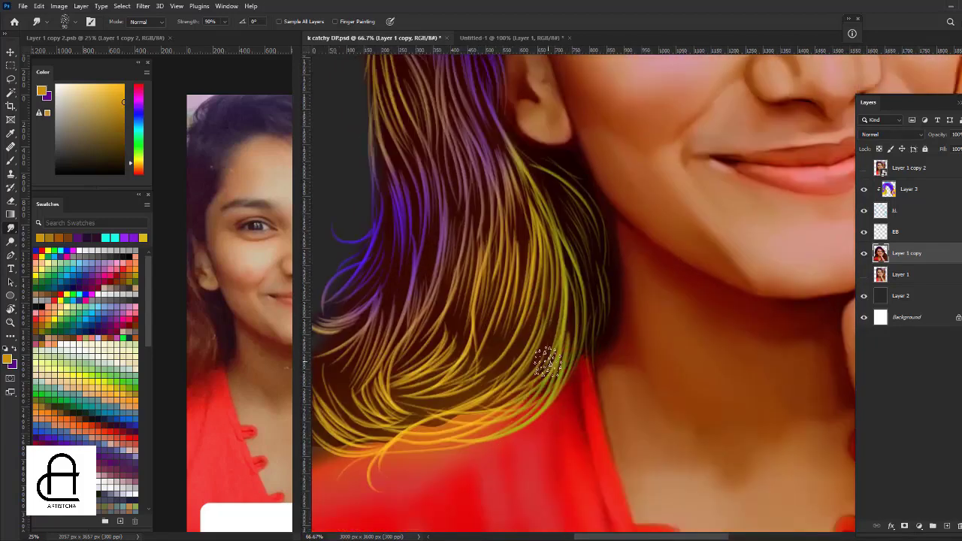
mouse_move(547, 360)
mouse_down()
mouse_move(347, 451)
mouse_move(452, 430)
mouse_up()
mouse_move(526, 381)
mouse_down()
mouse_move(498, 418)
mouse_move(395, 453)
mouse_up()
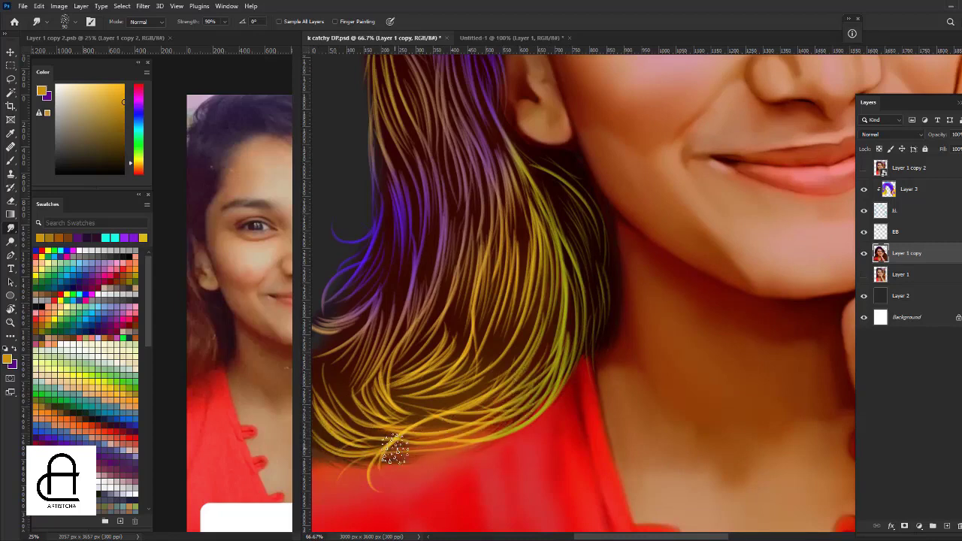
drag(427, 310, 450, 351)
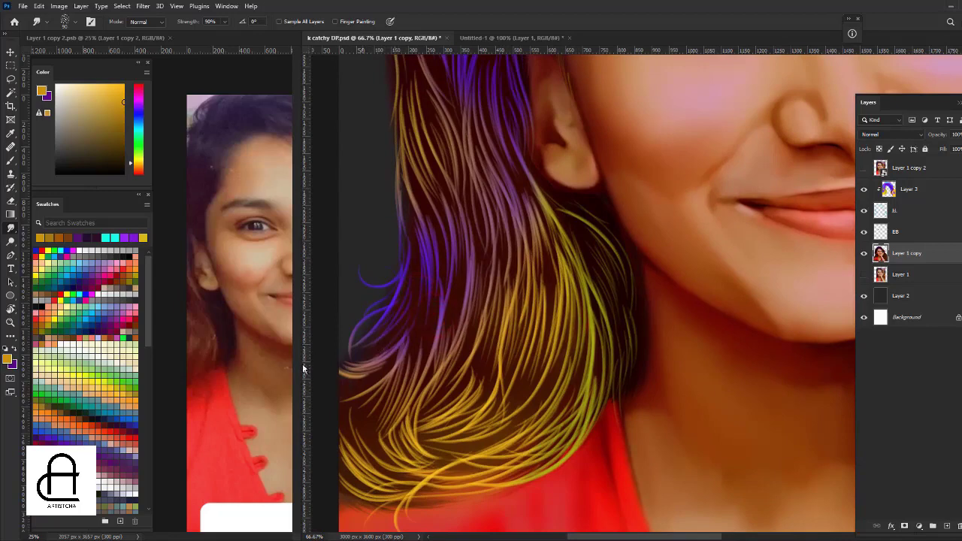
scroll(410, 202, up, 2)
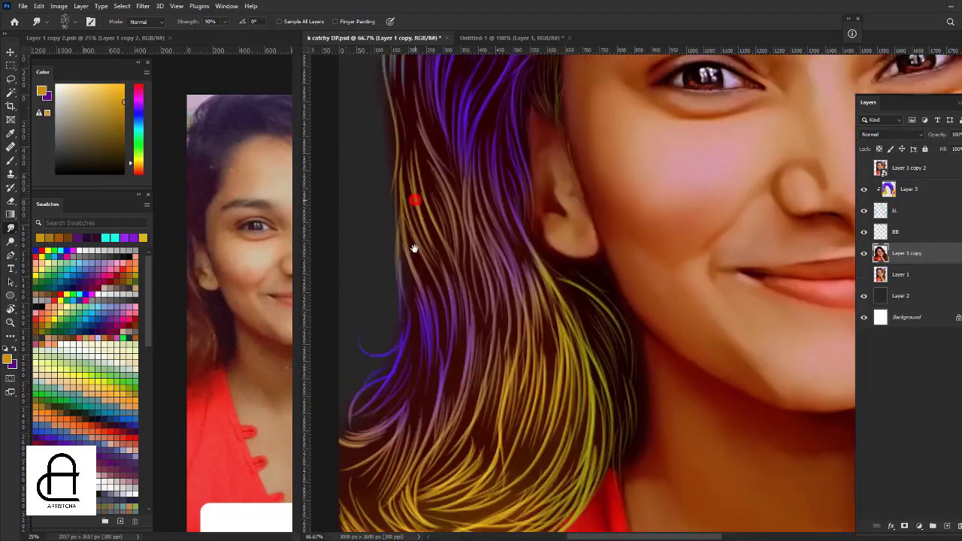
scroll(414, 197, up, 2)
drag(415, 244, 420, 258)
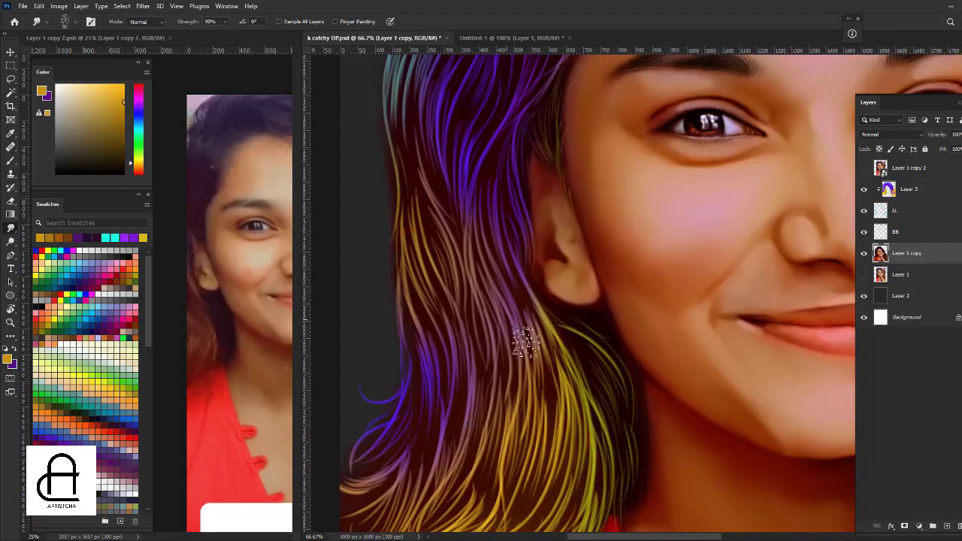
scroll(444, 256, up, 3)
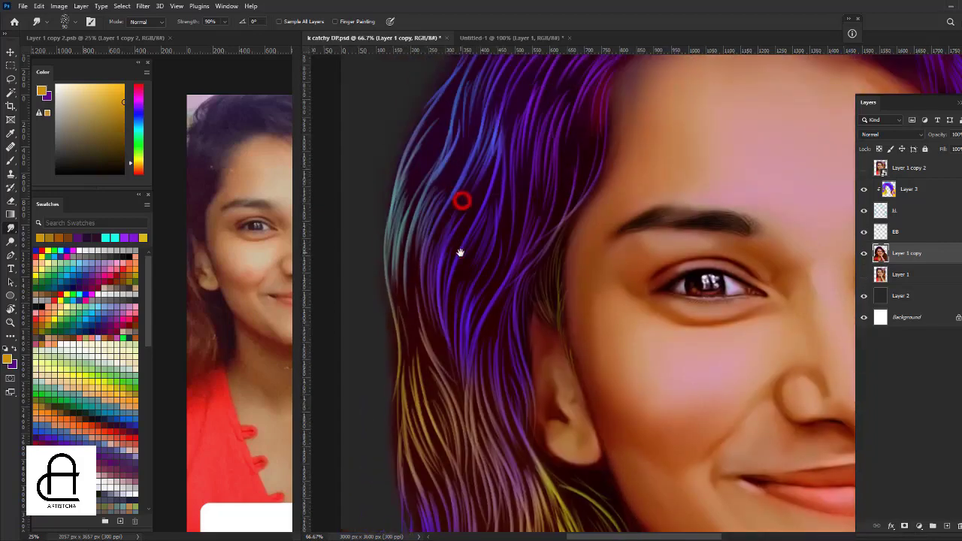
drag(461, 199, 462, 252)
Save the portrait and shift Layer 3's hair hue to -17.
key(ctrl+0)
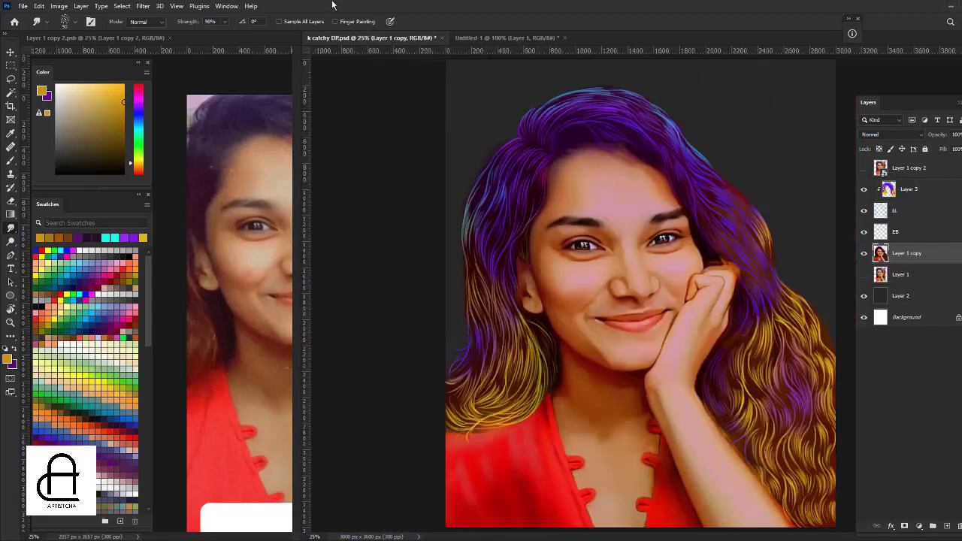
key(ctrl+s)
key(v)
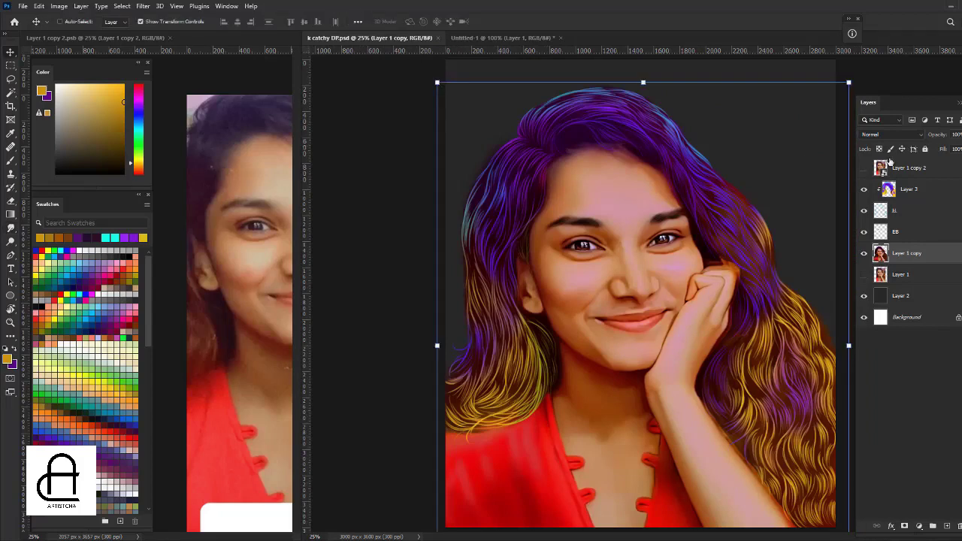
click(932, 189)
key(ctrl+u)
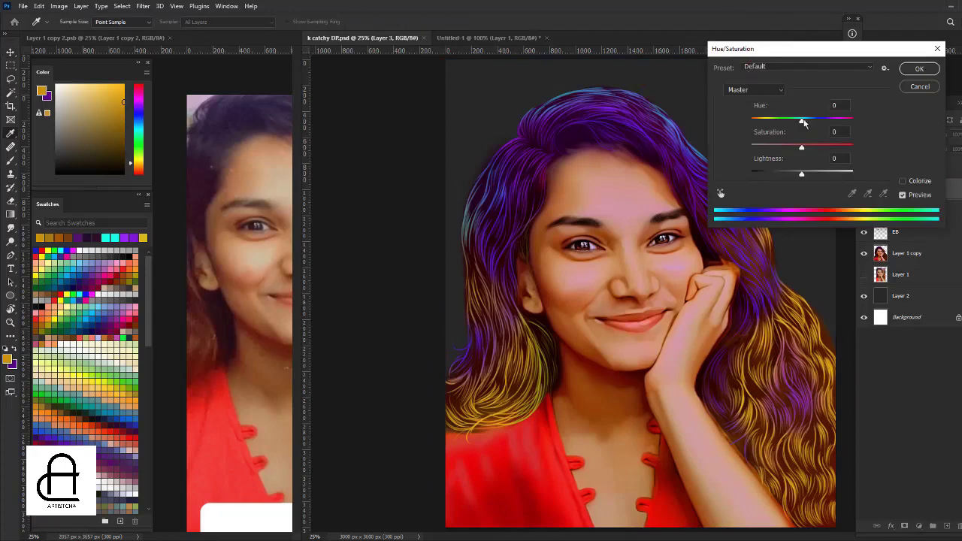
mouse_move(800, 120)
mouse_down()
mouse_move(790, 122)
mouse_move(833, 122)
mouse_move(781, 120)
mouse_move(915, 91)
mouse_up()
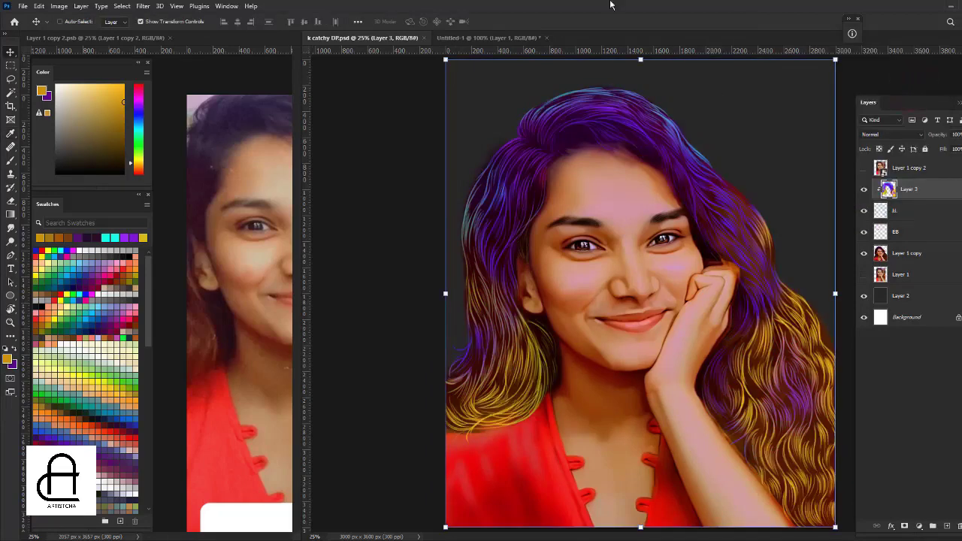
Check the reference photo, then select Layer 1 copy and zoom in on the hair by the hand.
key(ctrl+minus)
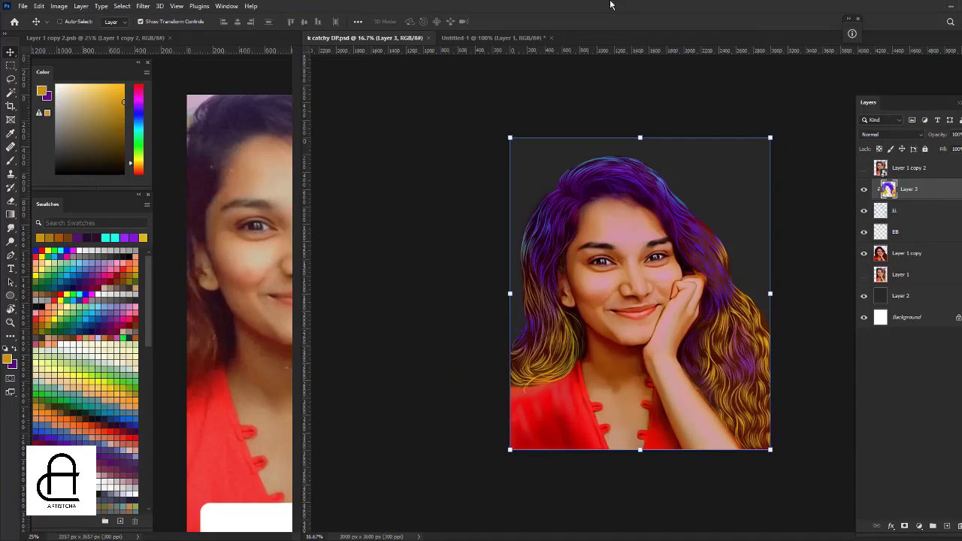
key(ctrl+plus)
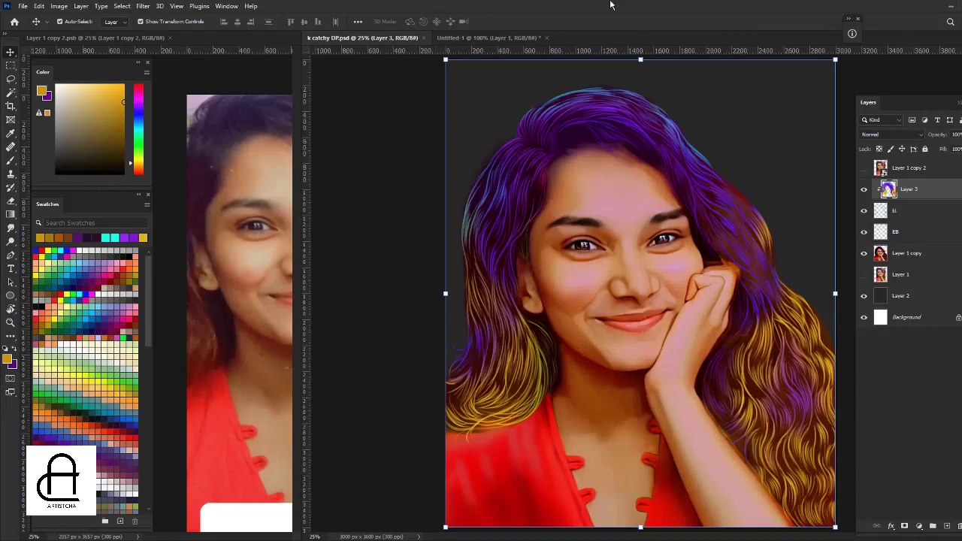
key(ctrl+plus)
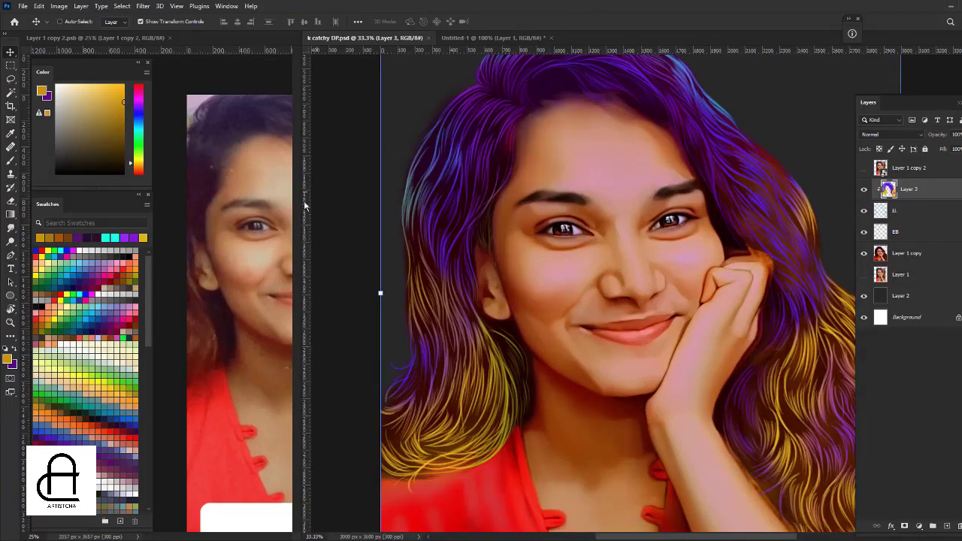
click(250, 245)
scroll(251, 245, down, 2)
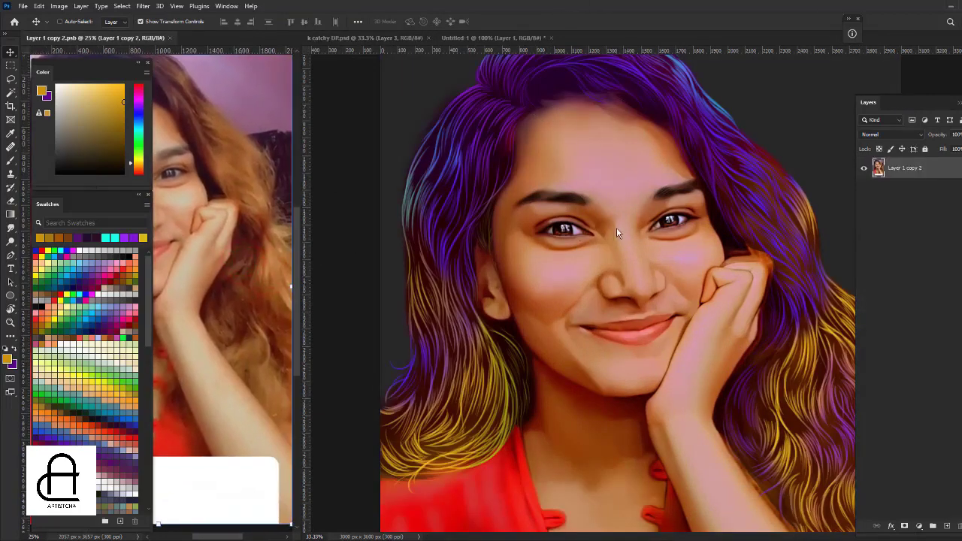
click(720, 245)
scroll(676, 253, right, 3)
scroll(714, 255, down, 3)
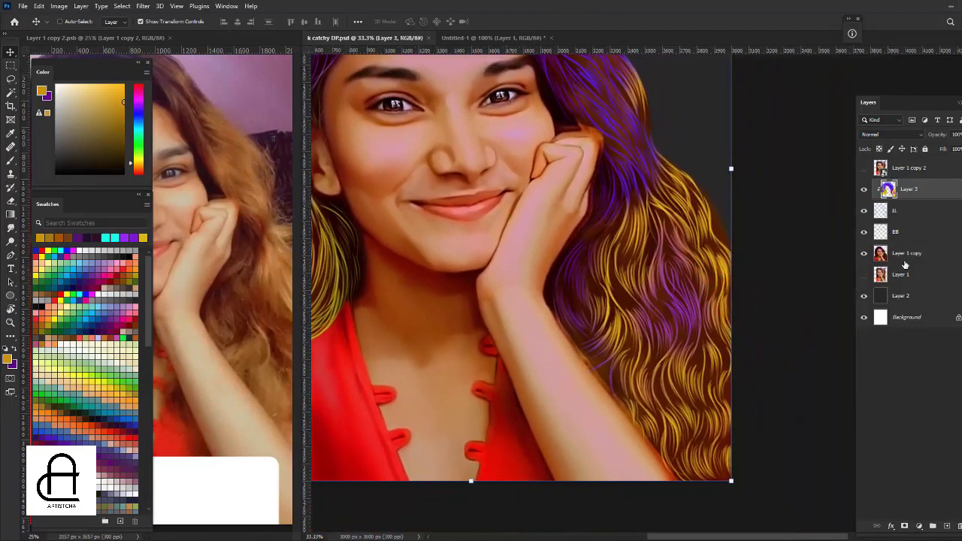
click(906, 253)
key(ctrl+plus)
Trace a pen path along the wrist, arm, face and cheek edge, then convert it to a feathered selection.
key(p)
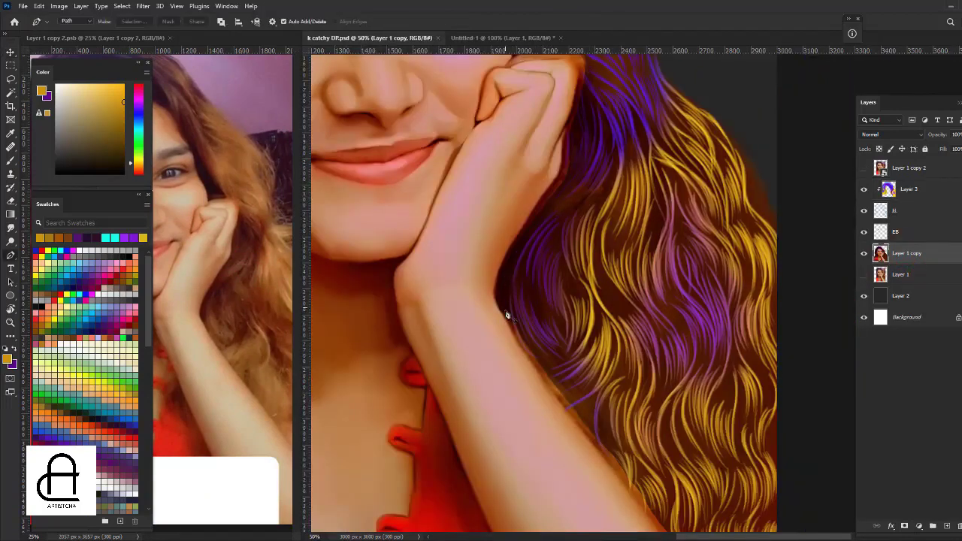
click(499, 312)
scroll(499, 312, down, 2)
drag(543, 348, 596, 412)
mouse_move(664, 495)
mouse_down()
mouse_move(732, 505)
mouse_move(773, 436)
mouse_up()
scroll(773, 436, up, 5)
drag(569, 213, 571, 166)
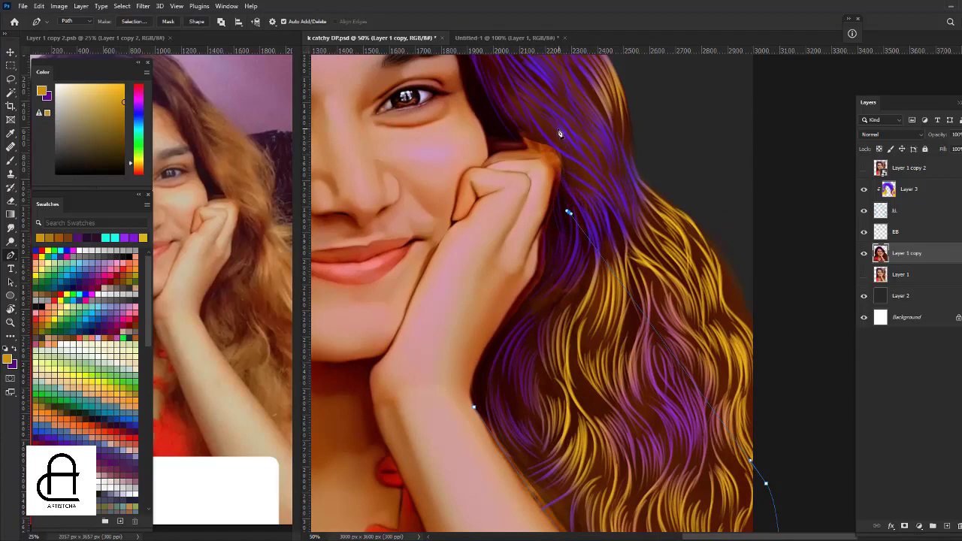
mouse_move(558, 152)
mouse_down()
mouse_move(538, 257)
mouse_move(515, 298)
mouse_up()
scroll(512, 305, down, 2)
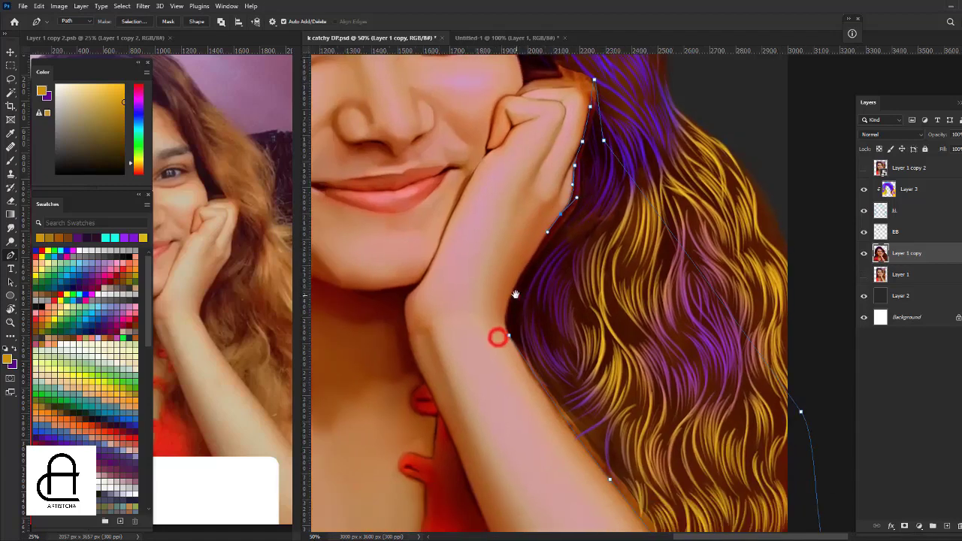
mouse_move(513, 287)
mouse_down()
mouse_move(498, 309)
mouse_move(521, 346)
mouse_up()
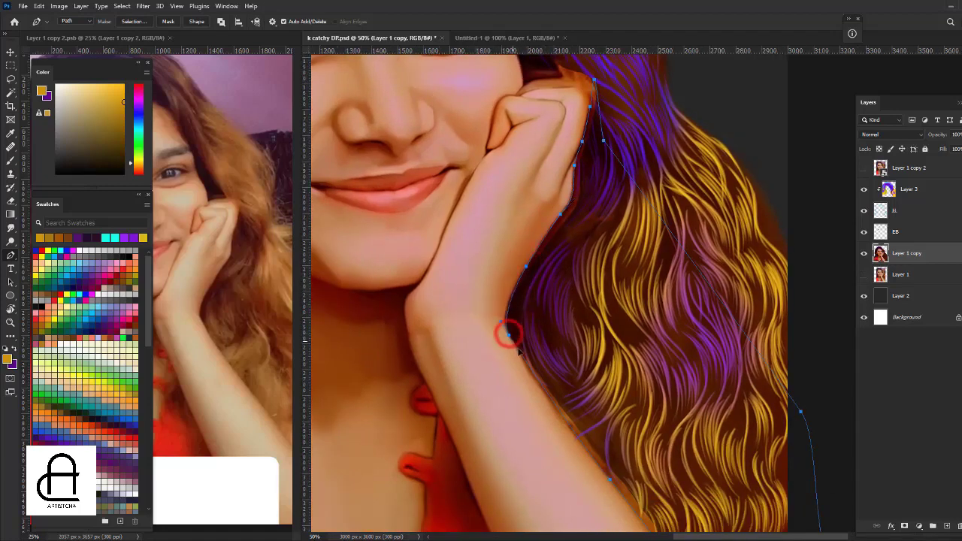
key(ctrl+Return)
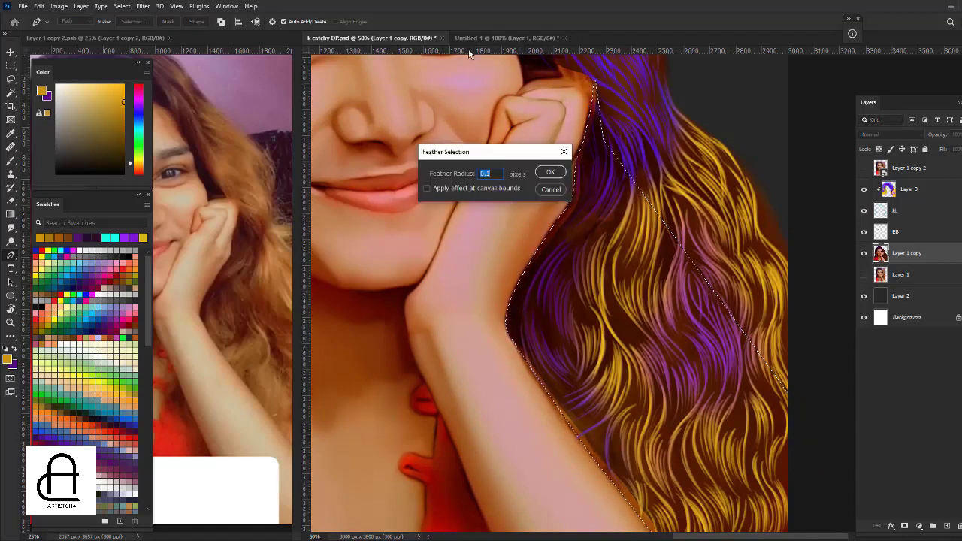
text(1)
key(Return)
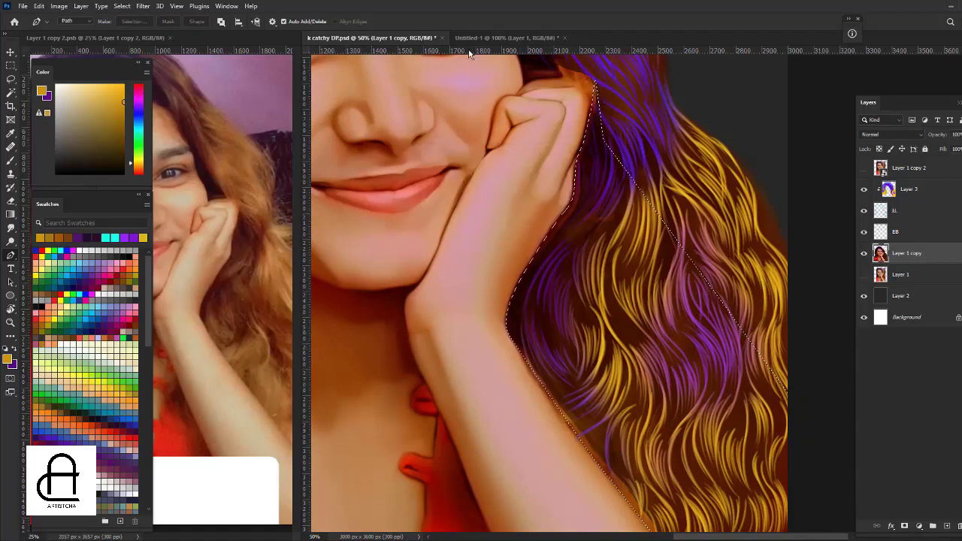
Brush black shadow into the hair along the hand and arm edge, then deselect.
key(b)
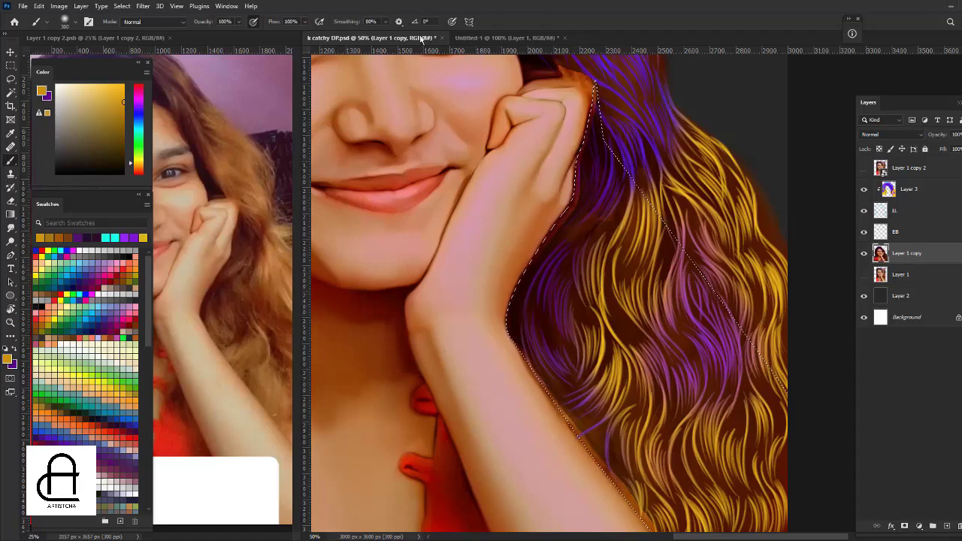
key(d)
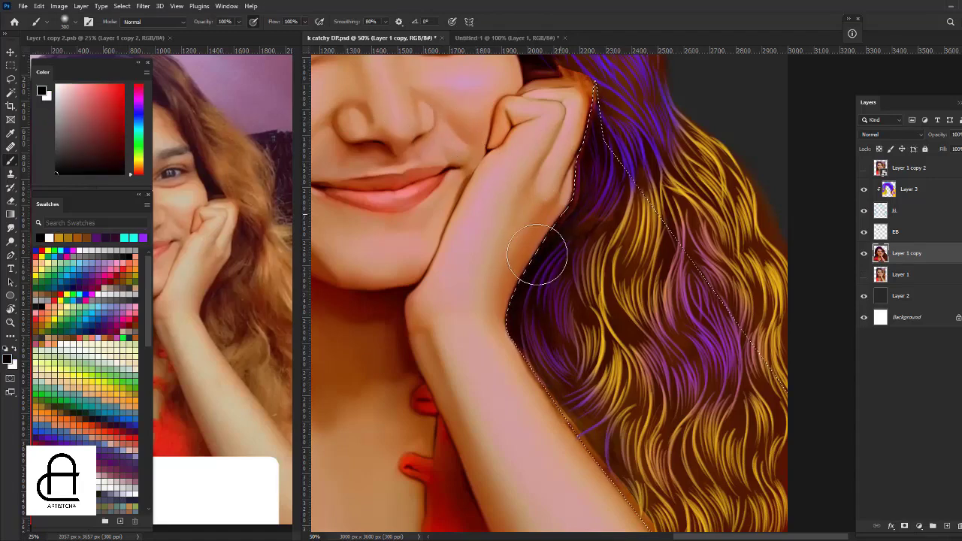
drag(561, 145, 524, 347)
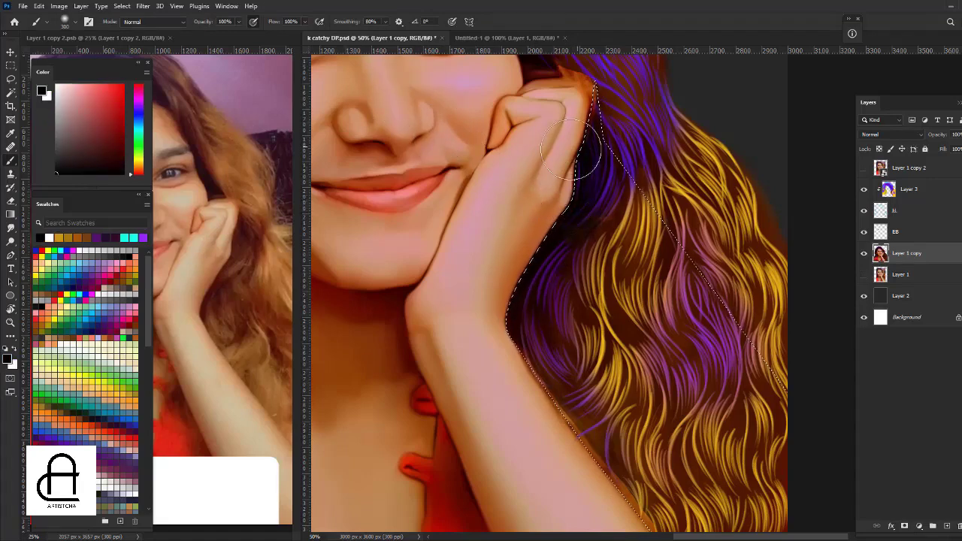
scroll(524, 347, down, 3)
drag(573, 404, 678, 498)
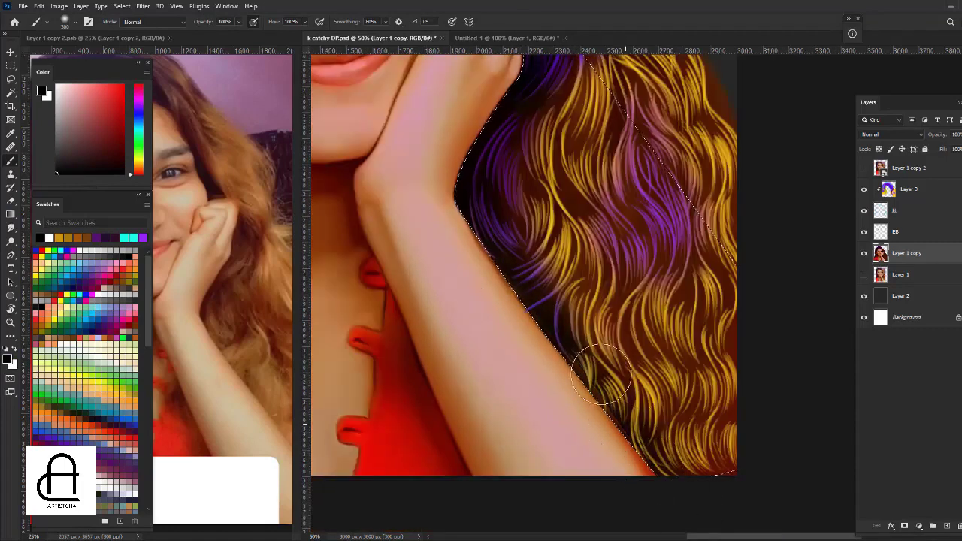
key(bracketleft)
key(bracketleft)
key(bracketleft)
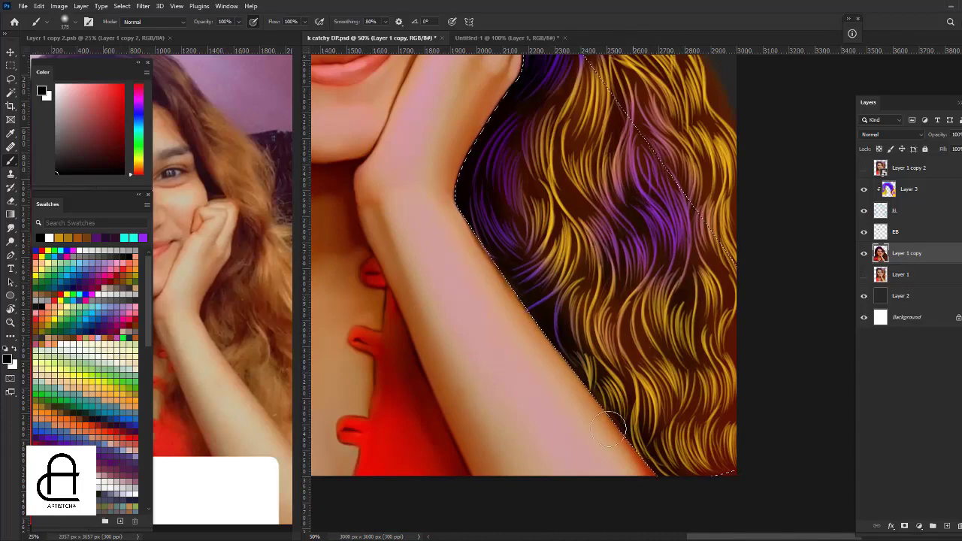
drag(620, 130, 554, 291)
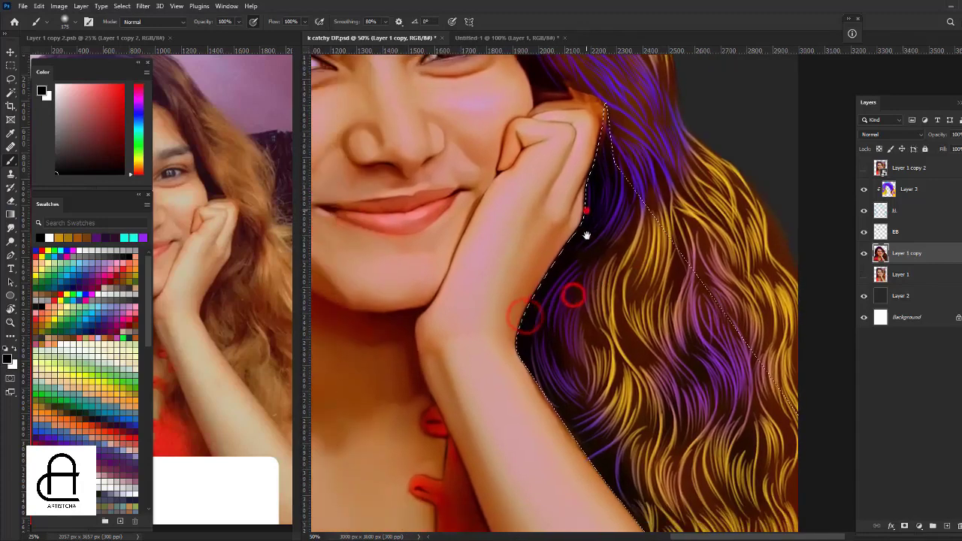
scroll(584, 232, up, 1)
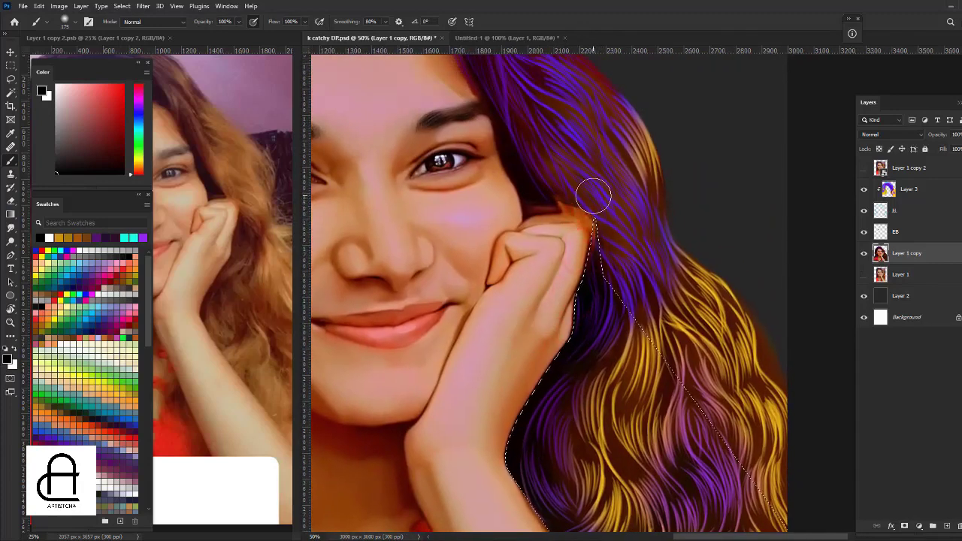
key(ctrl+d)
scroll(605, 208, up, 2)
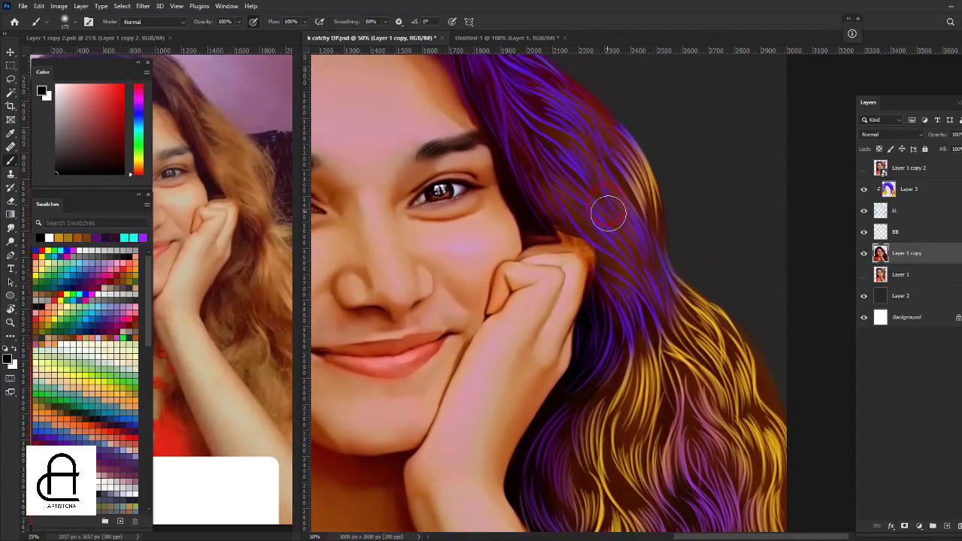
Switch to the Smudge tool and pick a different smudge brush preset.
key(r)
right_click(599, 233)
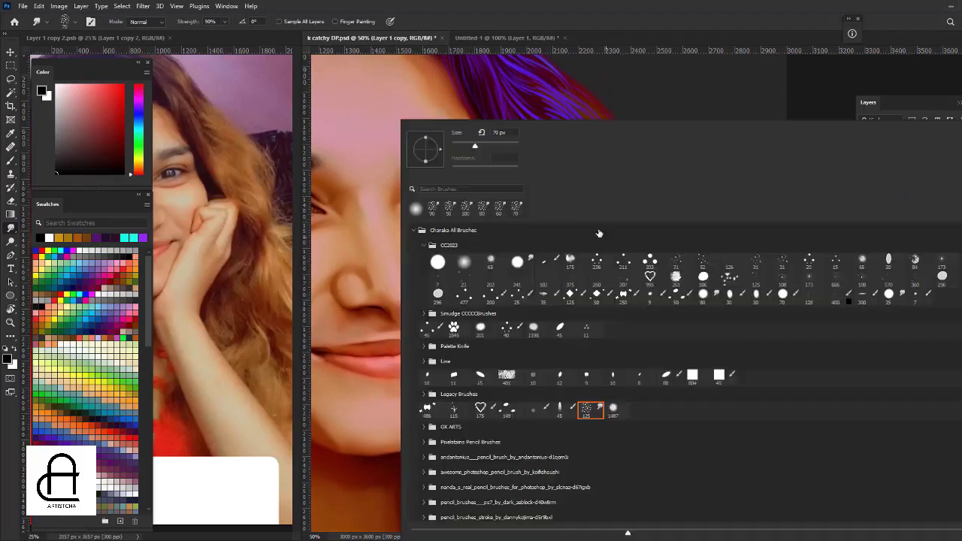
click(492, 261)
key(Return)
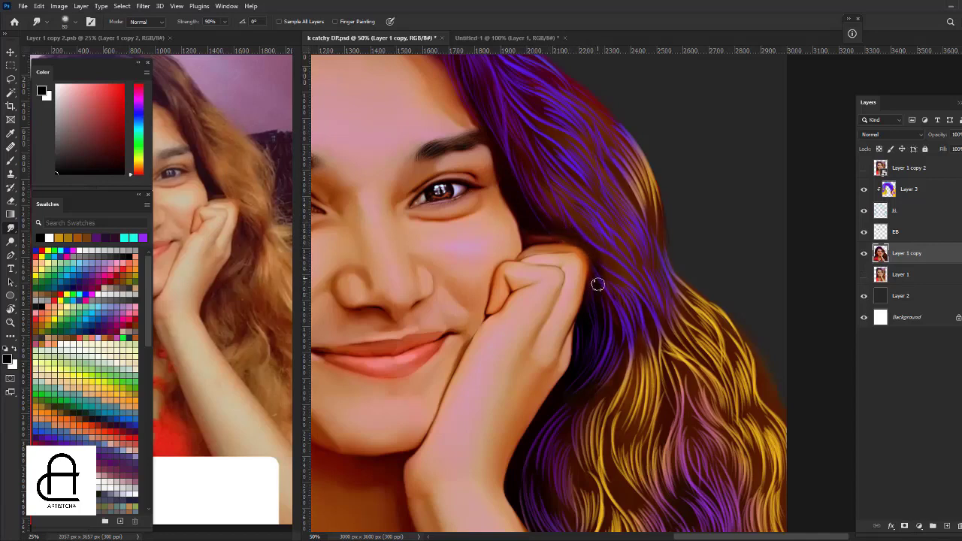
Zoom and pan the canvas to bring the whole face into view.
key(ctrl+minus)
key(ctrl+minus)
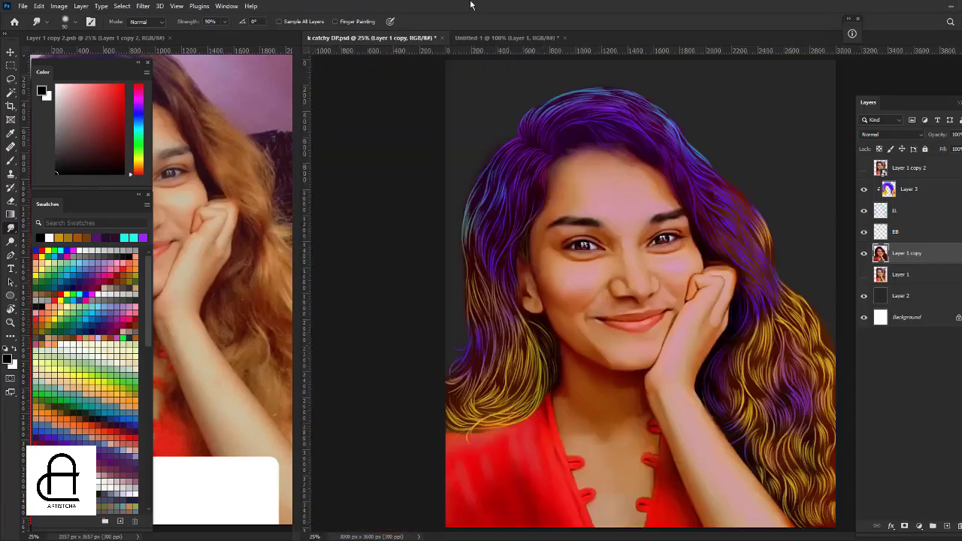
key(ctrl+plus)
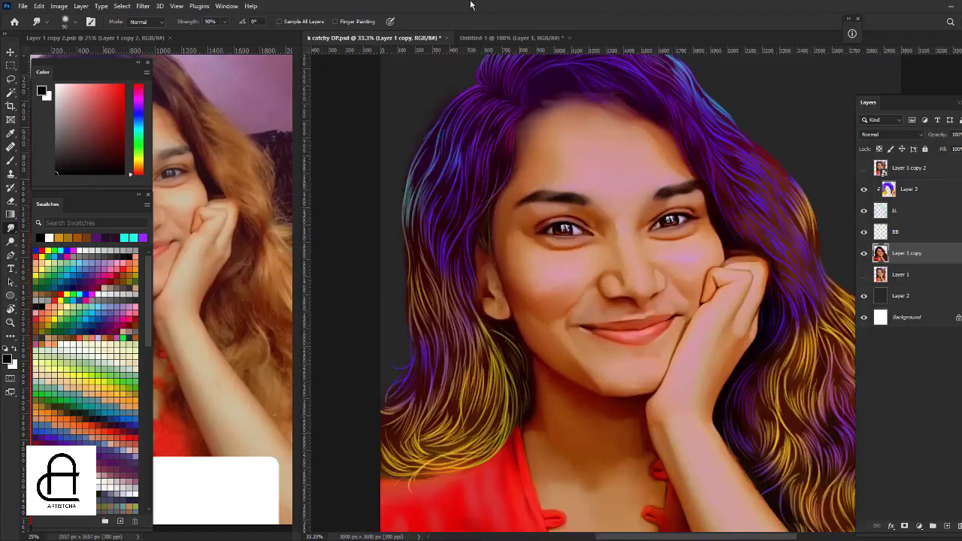
scroll(698, 180, right, 5)
scroll(698, 180, down, 3)
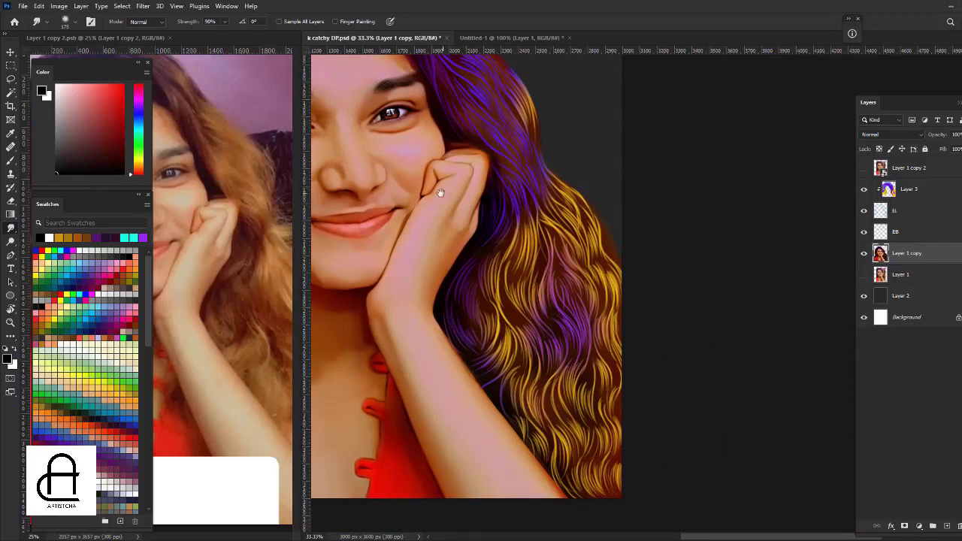
drag(440, 193, 520, 206)
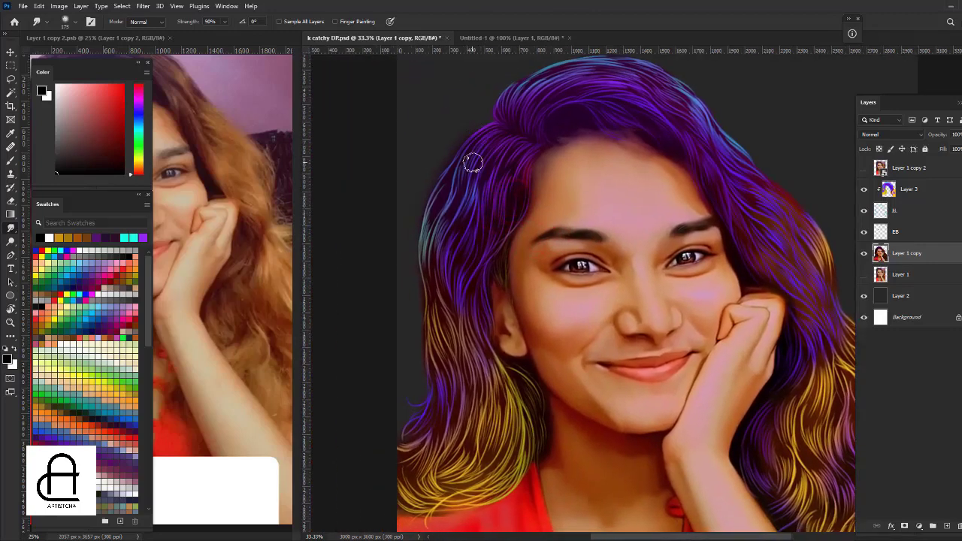
Save the document, add a vertical guide, and make Layer 3 the active layer.
key(ctrl+s)
drag(305, 400, 386, 399)
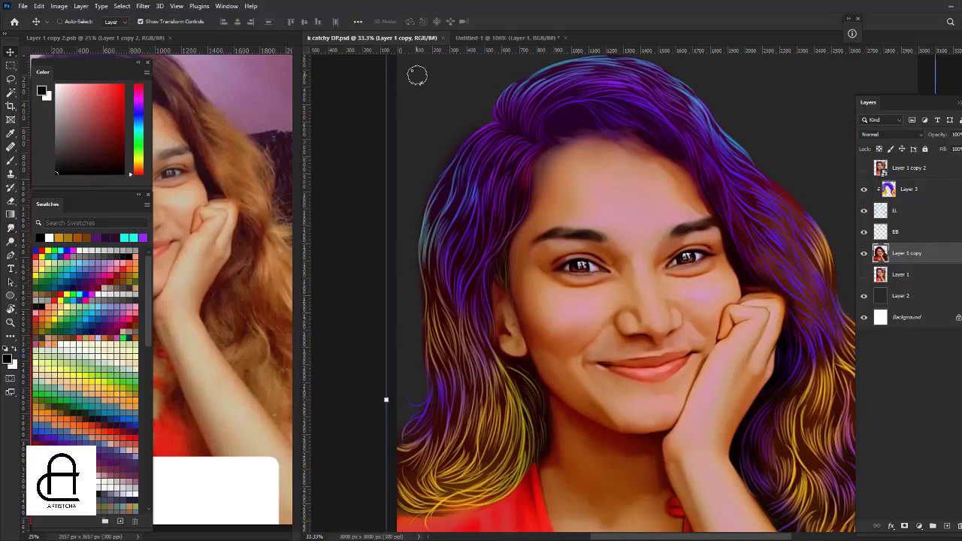
key(ctrl+minus)
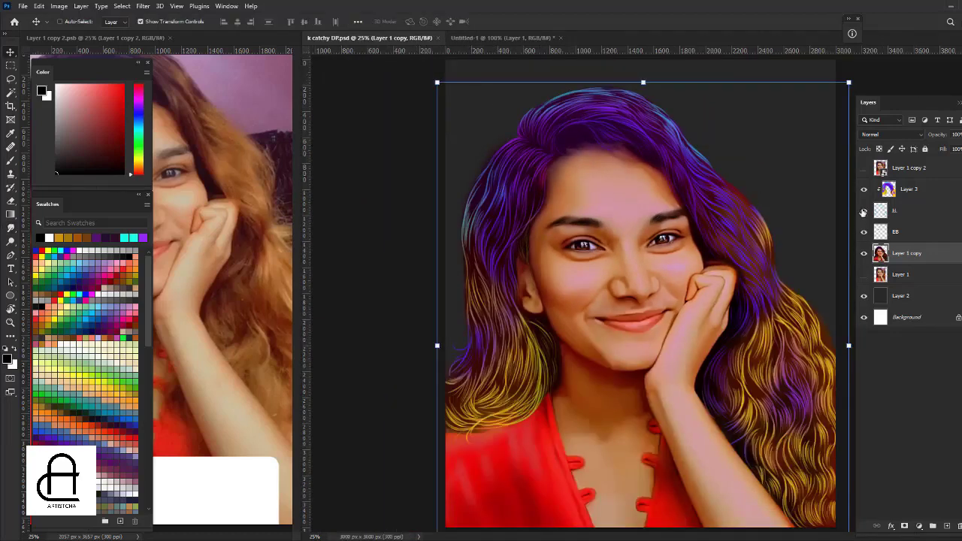
click(864, 193)
click(864, 193)
click(924, 188)
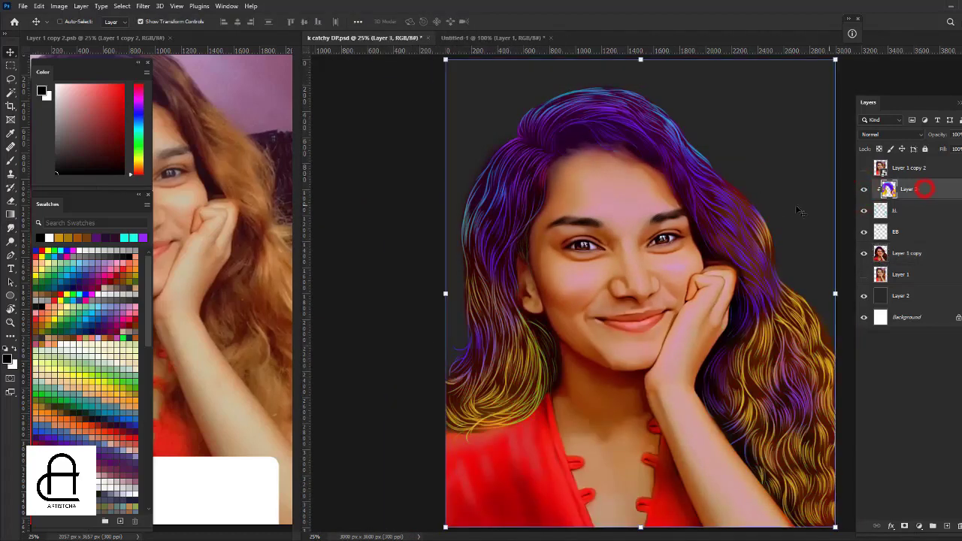
Lasso the lower hair on both sides and feather the selection.
key(l)
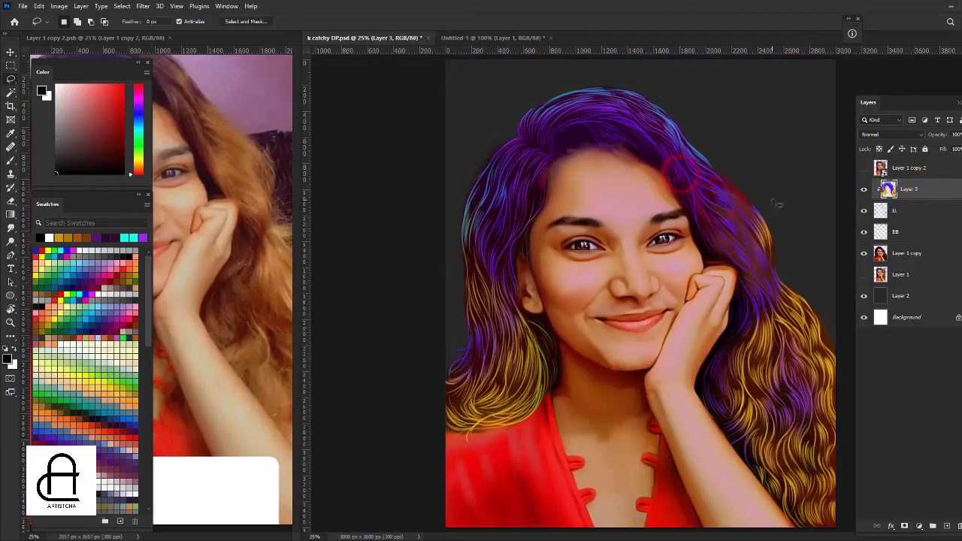
mouse_move(769, 288)
mouse_down()
mouse_move(776, 203)
mouse_move(834, 526)
mouse_up()
drag(456, 279, 461, 289)
drag(515, 308, 518, 302)
key(shift+F6)
key(Return)
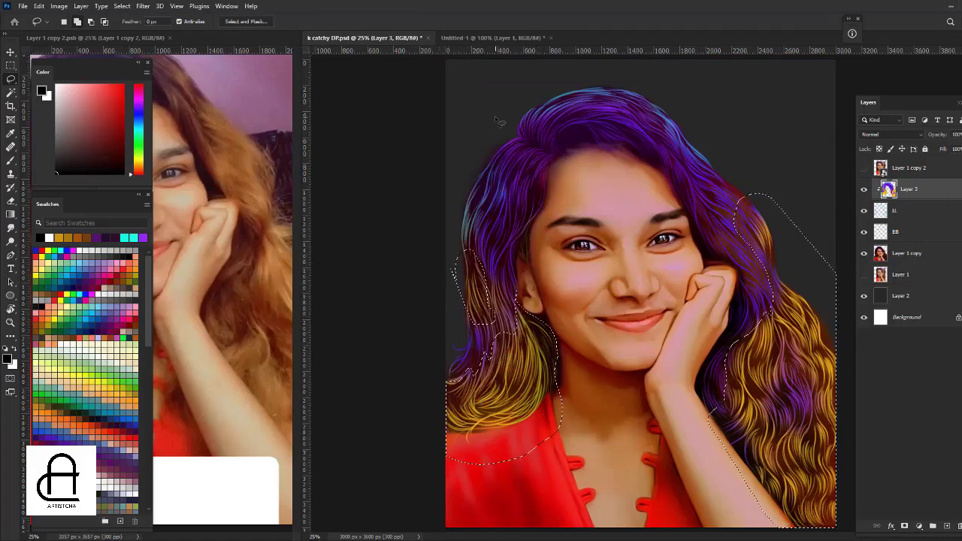
Shift the selected hair to orange with Hue -15, Saturation +38, then deselect.
key(ctrl+u)
mouse_move(801, 119)
mouse_down()
mouse_move(814, 122)
mouse_move(792, 120)
mouse_move(818, 147)
mouse_move(788, 122)
mouse_move(819, 146)
mouse_up()
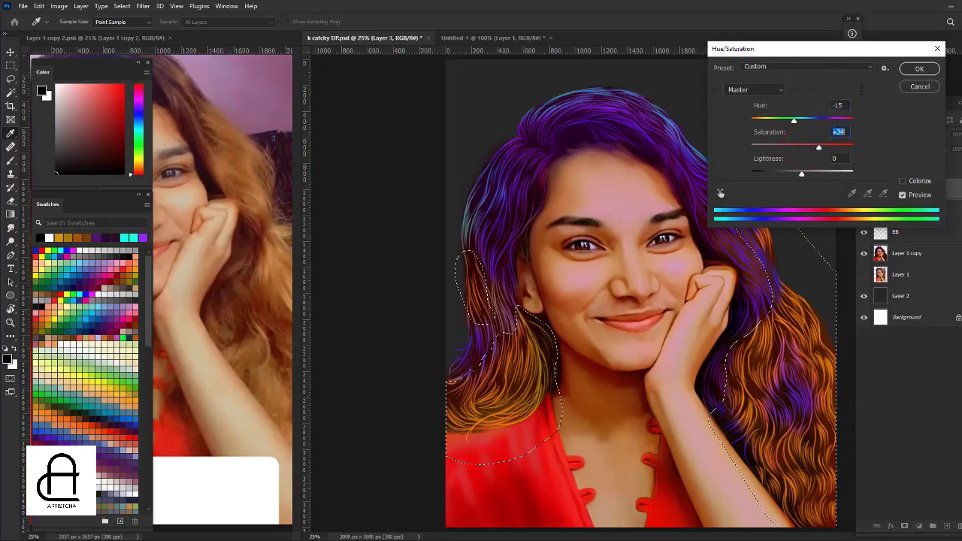
click(918, 68)
key(ctrl+d)
key(v)
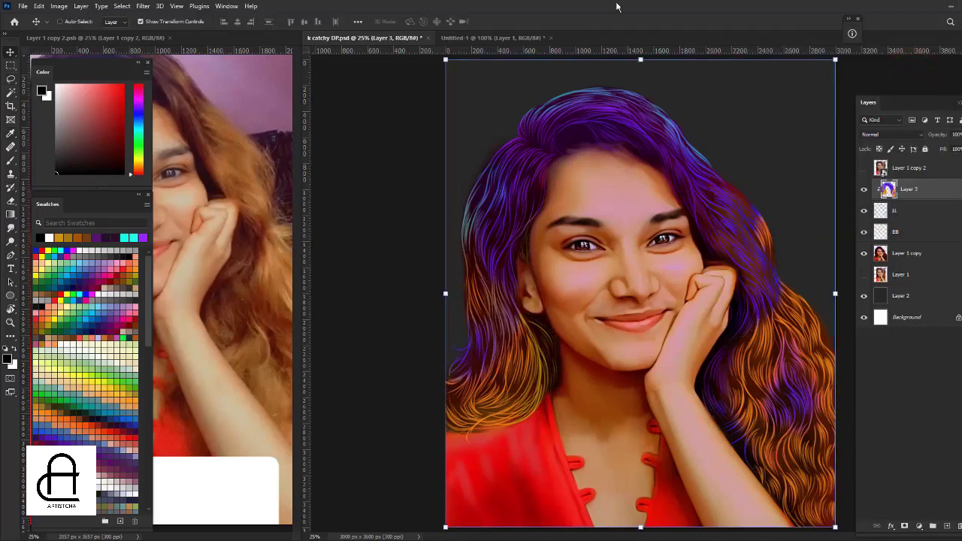
Paint purple brush strands into the lower right hair.
key(b)
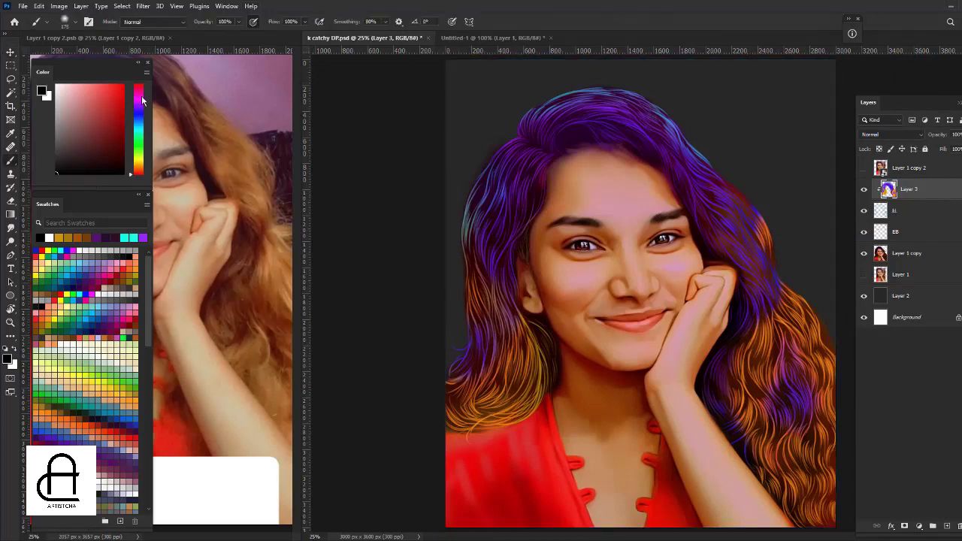
drag(143, 99, 141, 103)
click(115, 83)
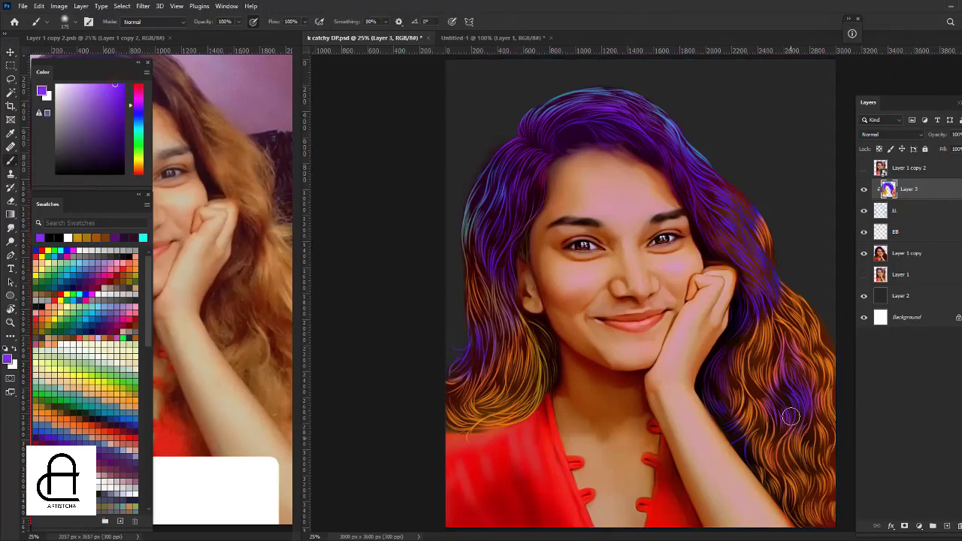
mouse_move(791, 416)
mouse_down()
mouse_move(819, 484)
mouse_move(776, 443)
mouse_move(784, 470)
mouse_move(813, 343)
mouse_up()
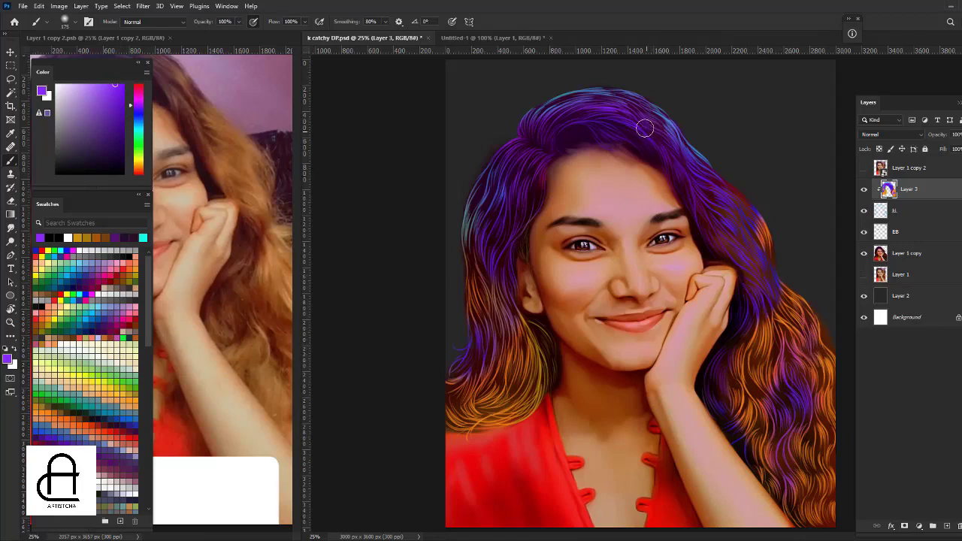
Try a yellow-orange and then a blue painting colour with a smaller brush.
drag(139, 172, 139, 163)
click(123, 85)
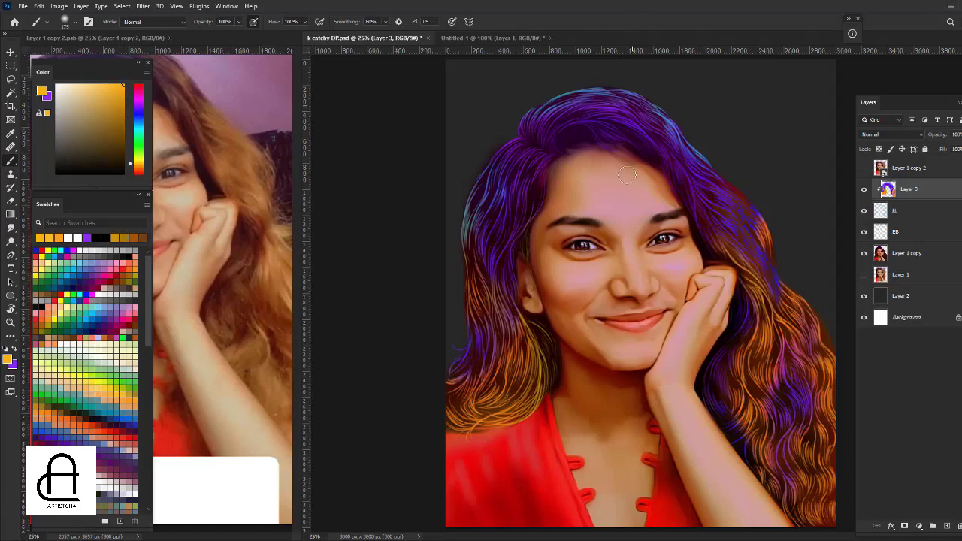
key(bracketleft)
key(bracketleft)
key(bracketleft)
drag(140, 110, 138, 122)
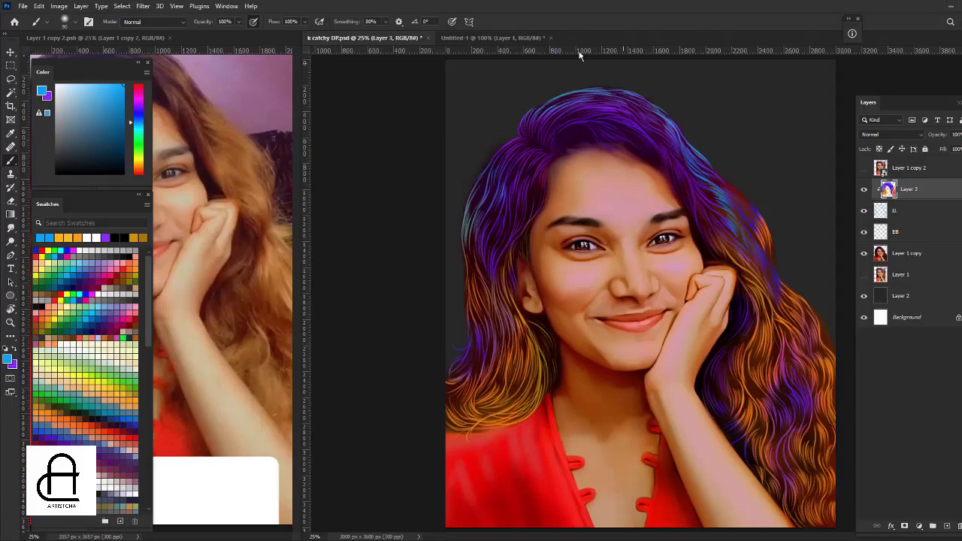
Set the canvas zoom back to 25% and save the document.
key(v)
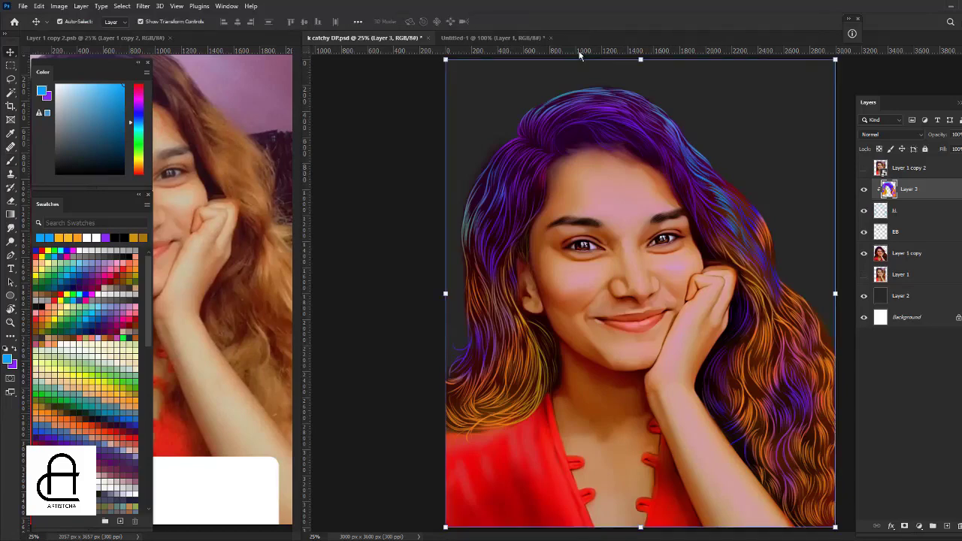
key(ctrl+minus)
key(ctrl+plus)
key(ctrl+s)
Merge the JL layer into Layer 3 and toggle its visibility to check the result.
click(687, 34)
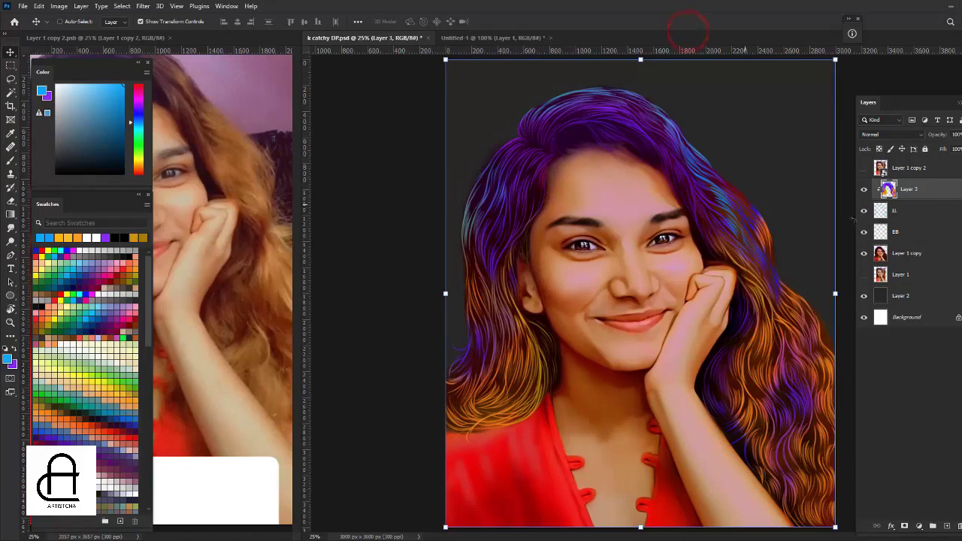
click(913, 205)
ctrl+click(913, 188)
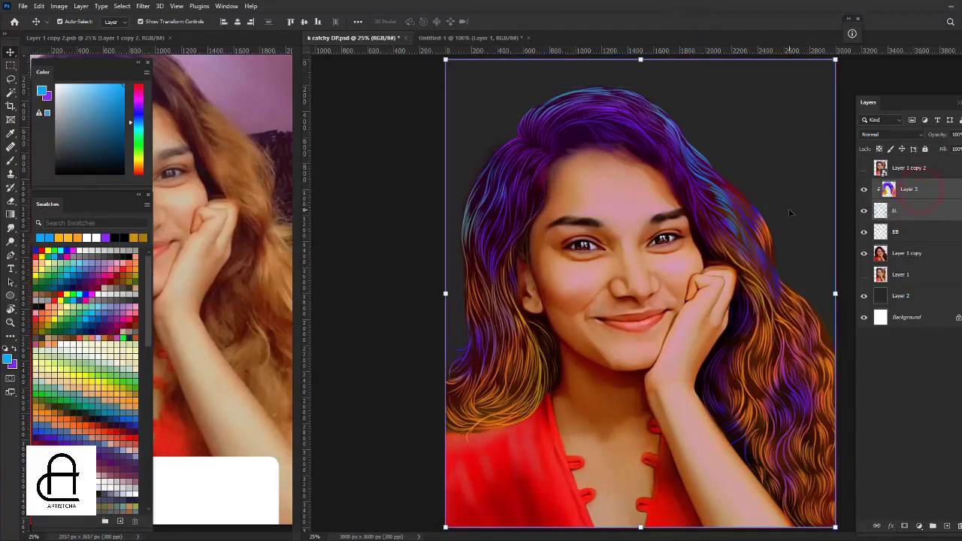
key(ctrl+e)
scroll(534, 227, down, 2)
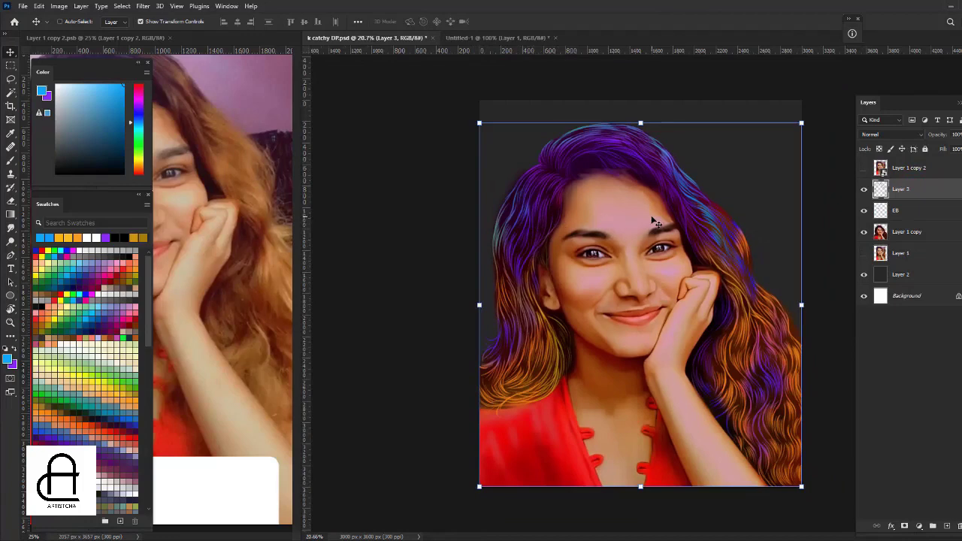
click(863, 188)
click(863, 189)
scroll(705, 235, up, 2)
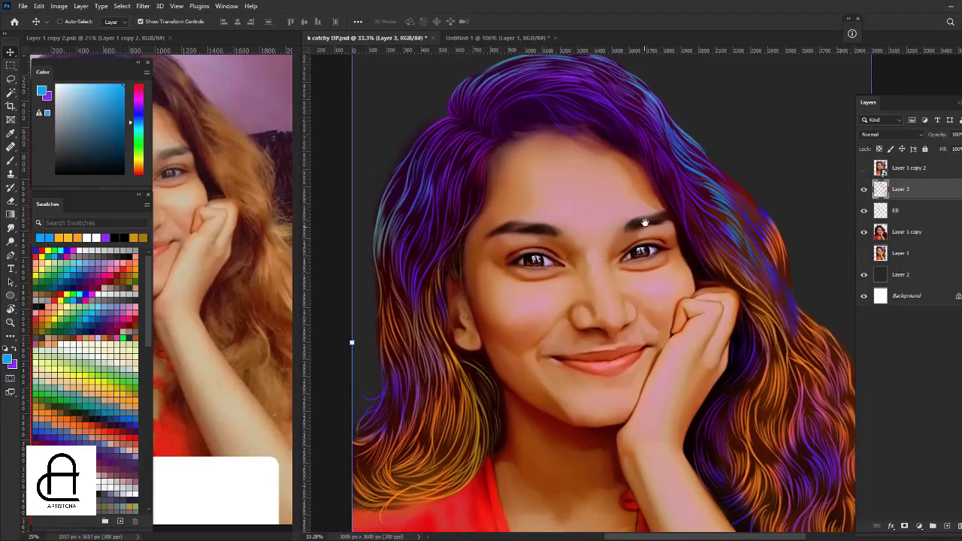
drag(656, 218, 661, 223)
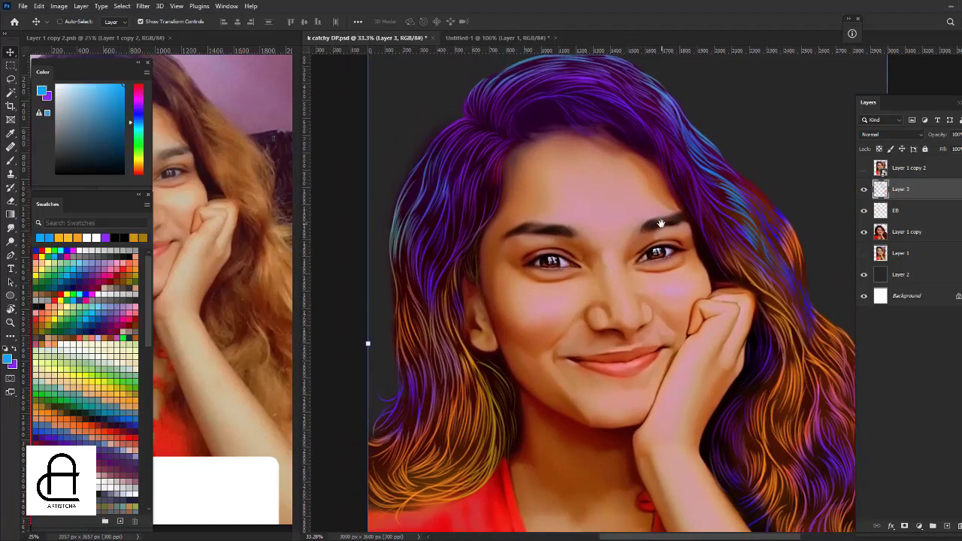
Duplicate Layer 3, brighten it with Saturation +100 and Lightness +58, and add a layer mask.
key(ctrl+j)
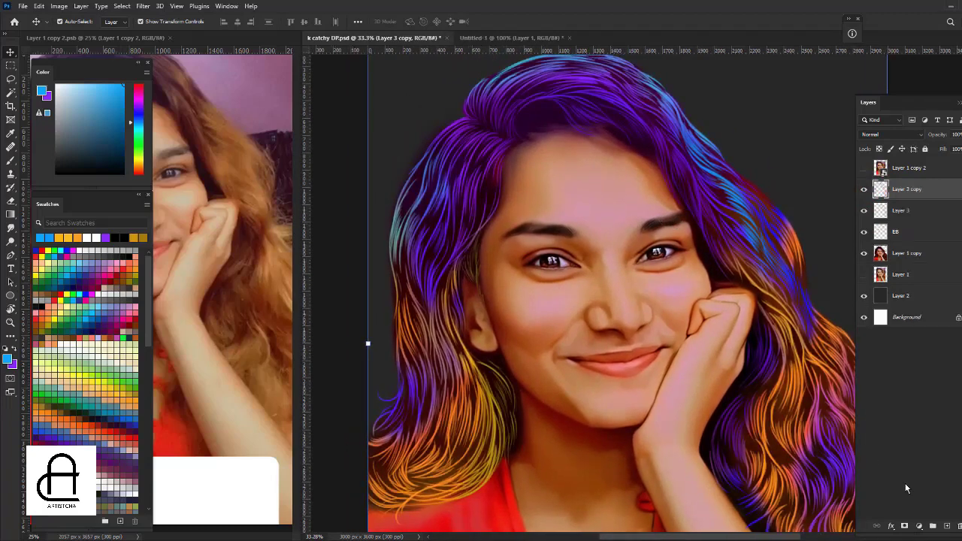
key(ctrl+u)
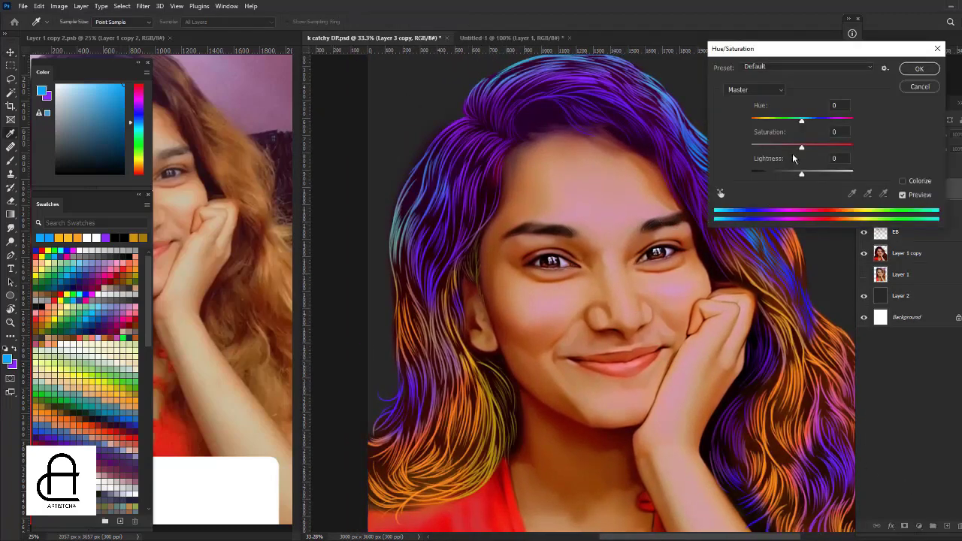
drag(800, 146, 853, 146)
drag(800, 174, 827, 173)
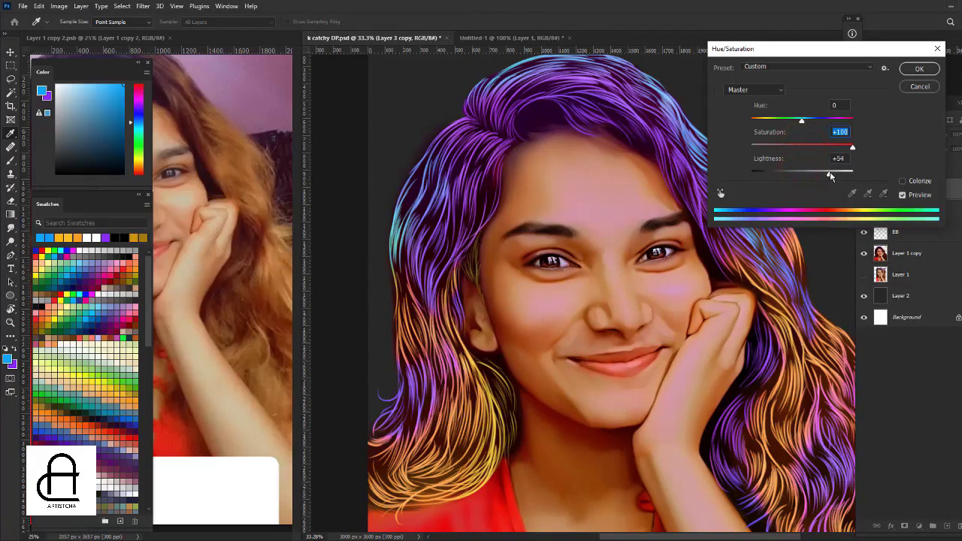
click(913, 69)
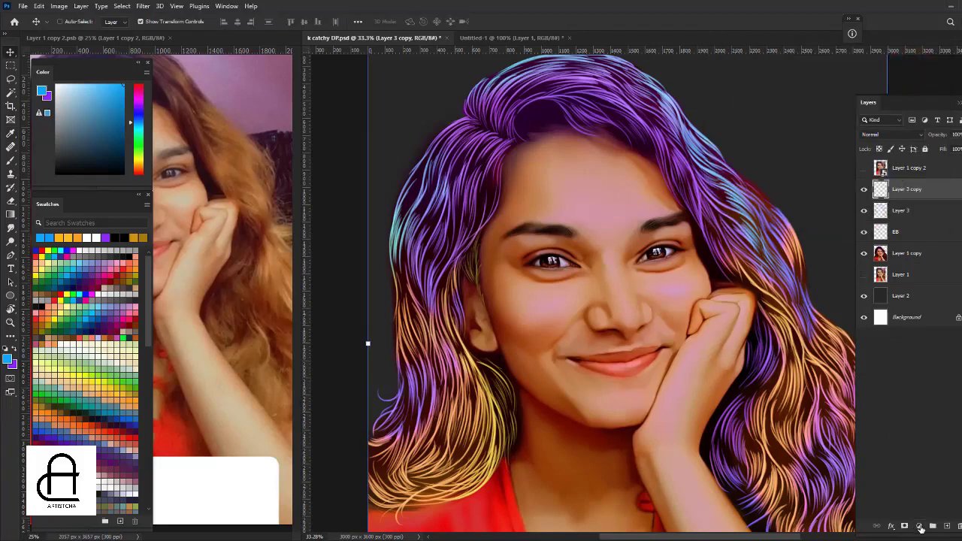
click(904, 527)
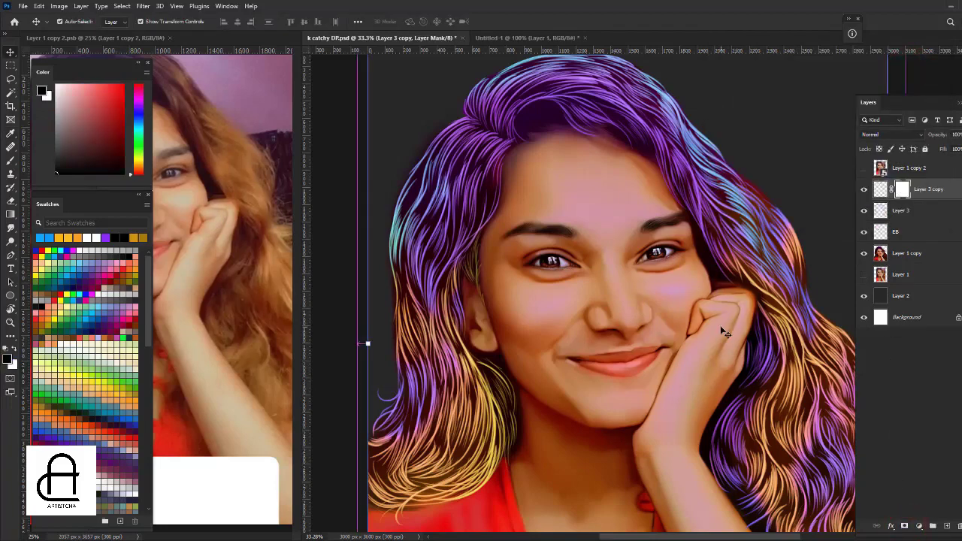
Invert Layer 3 copy's mask to black and paint white to reveal bright strands along the right hair edge.
key(ctrl+i)
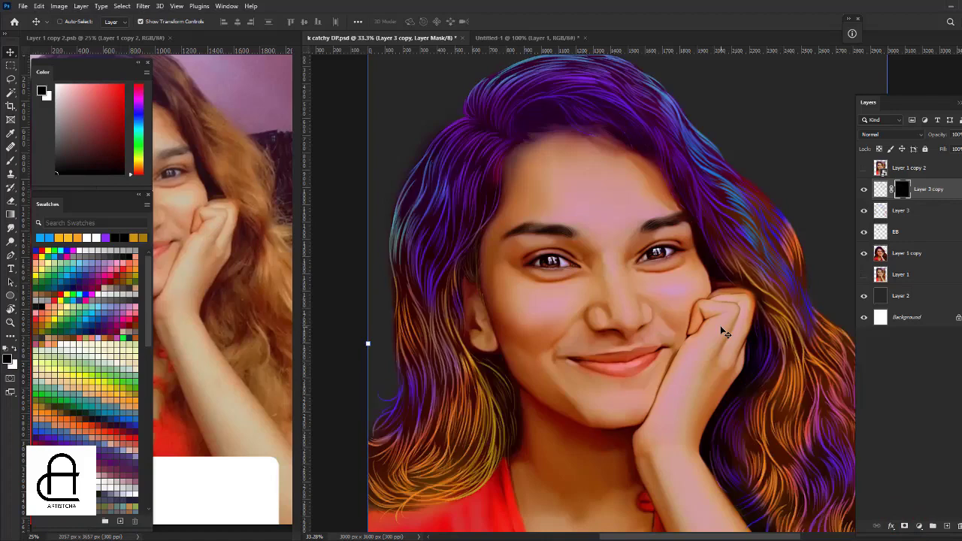
key(b)
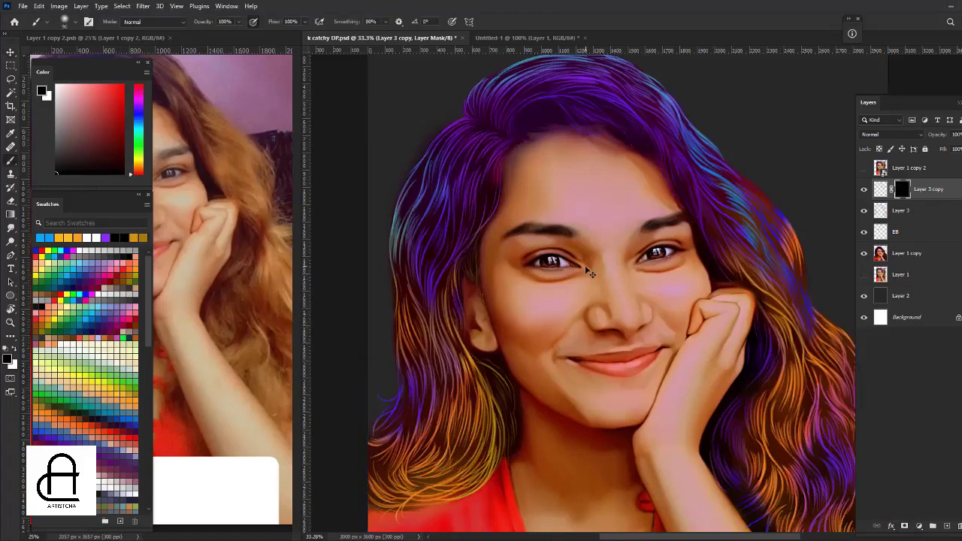
key(x)
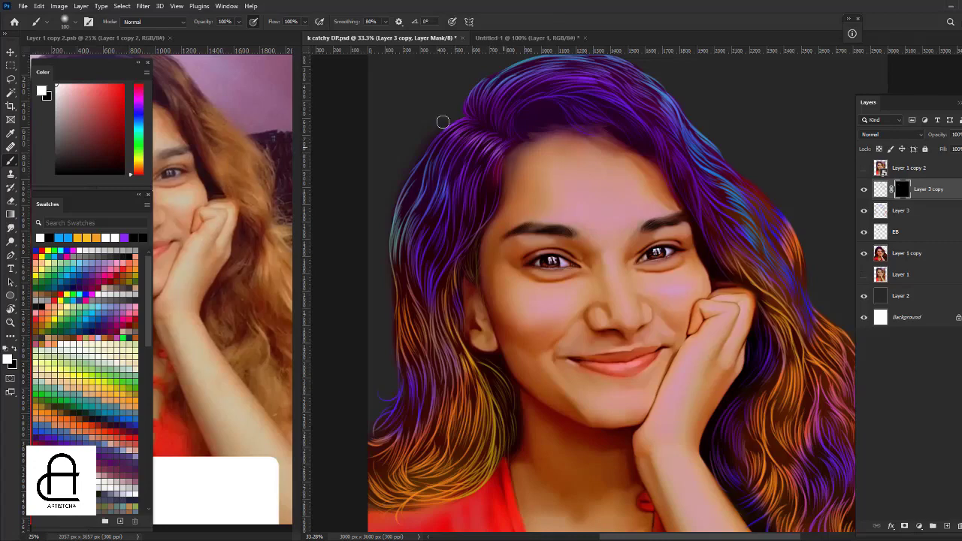
key(bracketleft)
key(bracketleft)
key(bracketleft)
mouse_move(640, 217)
mouse_down()
mouse_move(553, 273)
mouse_move(719, 360)
mouse_up()
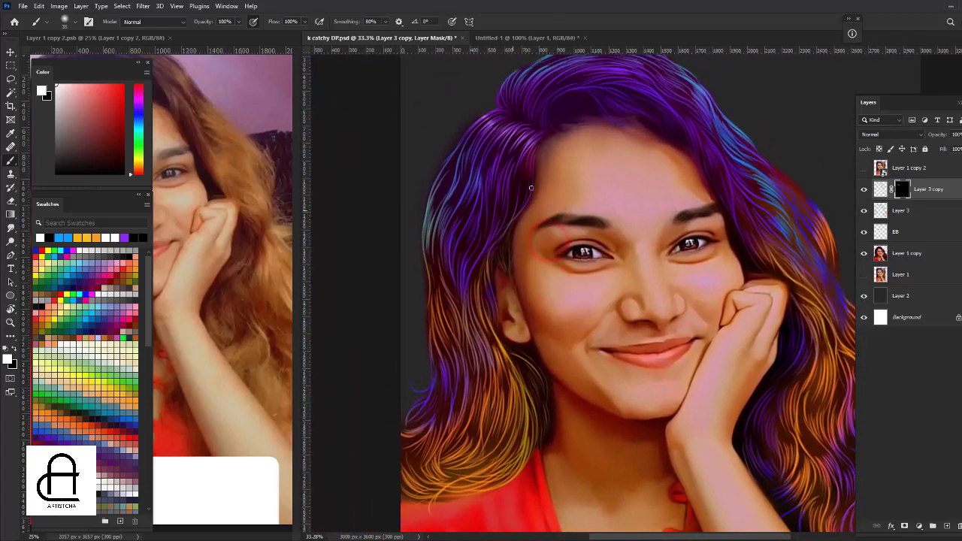
drag(588, 151, 587, 194)
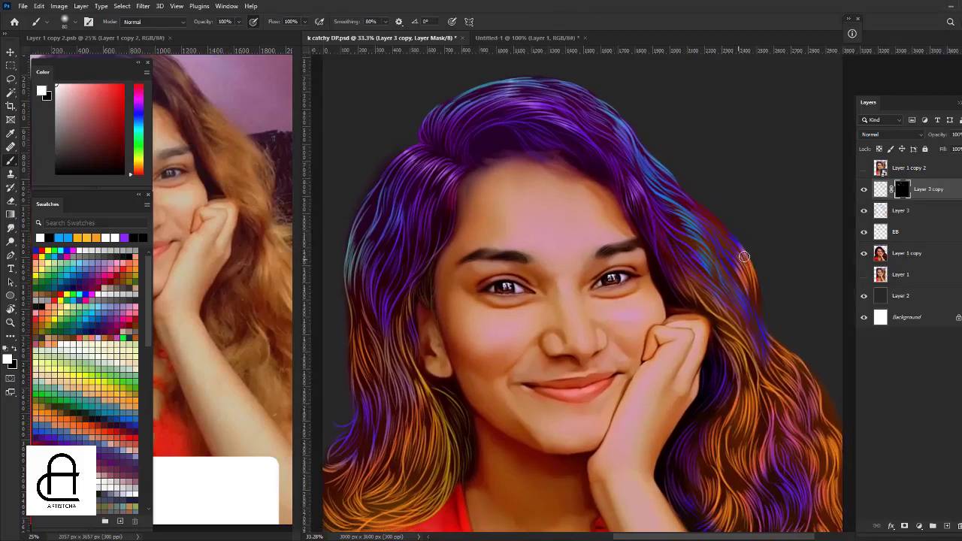
drag(748, 263, 752, 260)
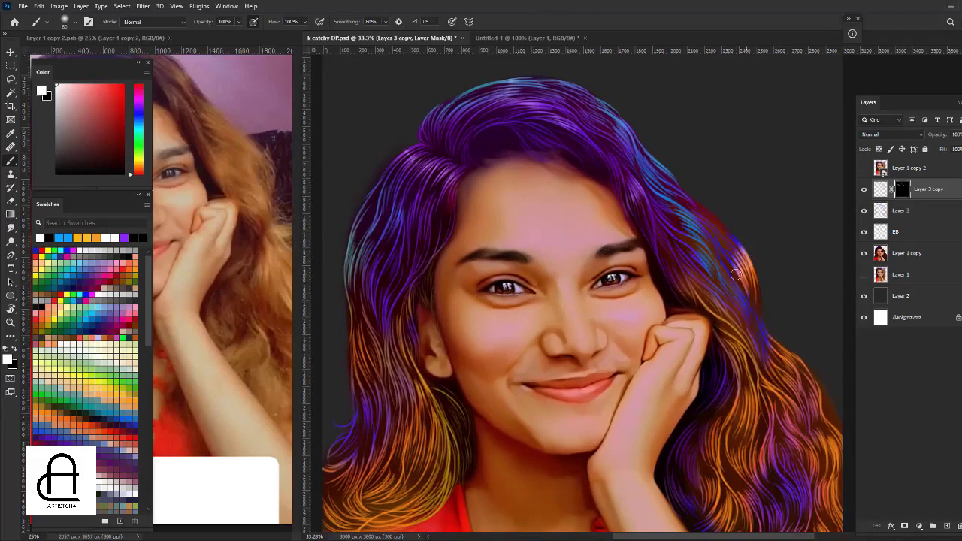
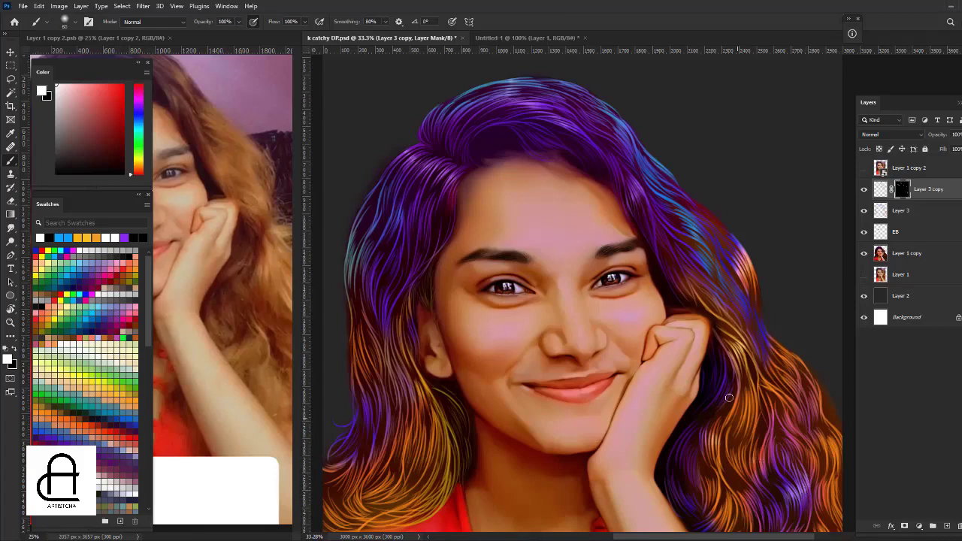
Pan and zoom around the portrait to review the hair, face and shirt.
scroll(721, 293, down, 3)
scroll(721, 293, right, 2)
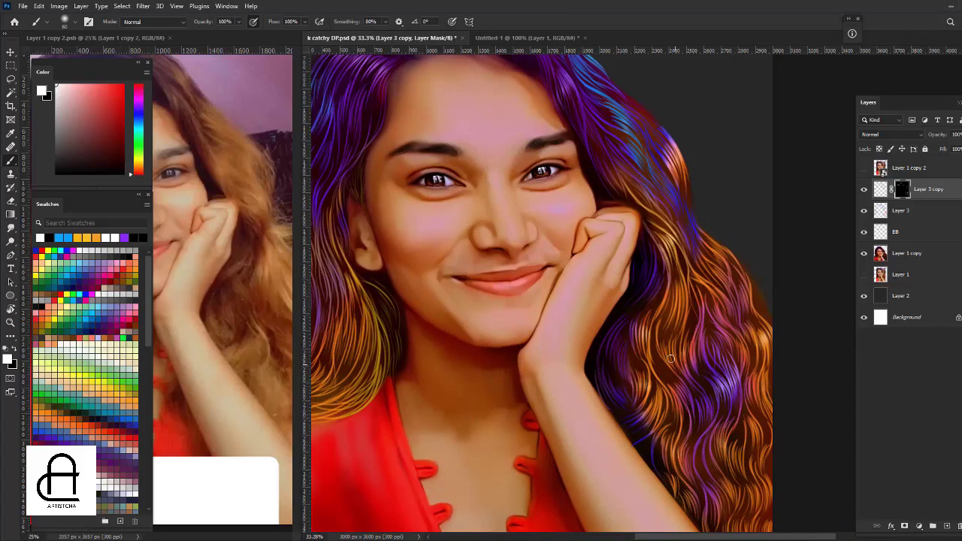
mouse_move(459, 220)
mouse_down()
mouse_move(544, 233)
mouse_move(468, 310)
mouse_up()
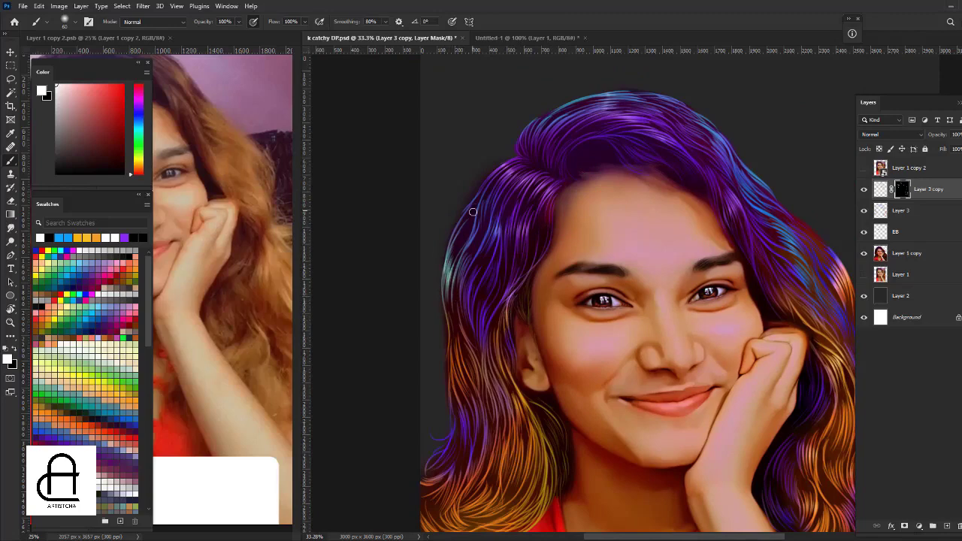
drag(474, 336, 467, 257)
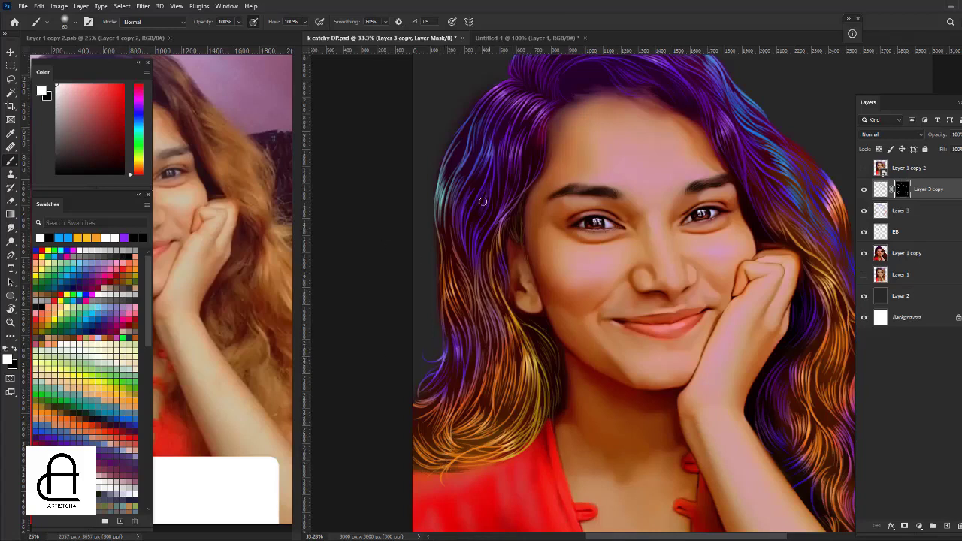
click(618, 136)
drag(613, 182, 612, 172)
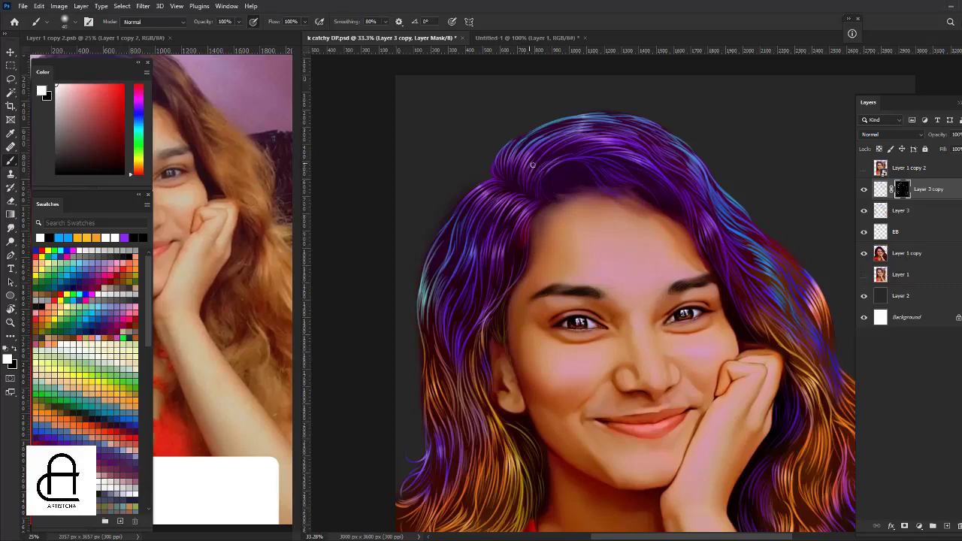
key(ctrl+minus)
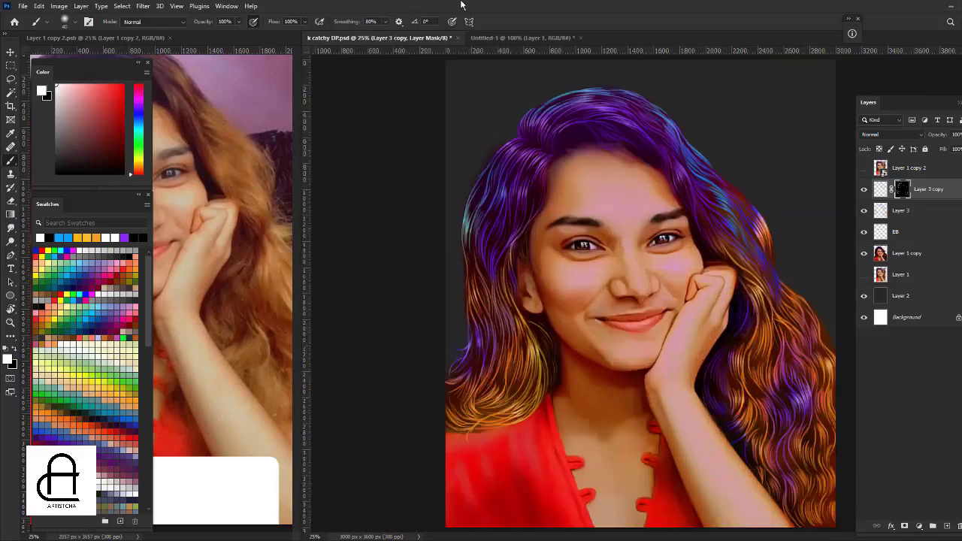
Toggle Layer 3 copy off and on to compare, then save the document at 33.3% zoom.
click(863, 189)
click(863, 190)
key(v)
key(ctrl+s)
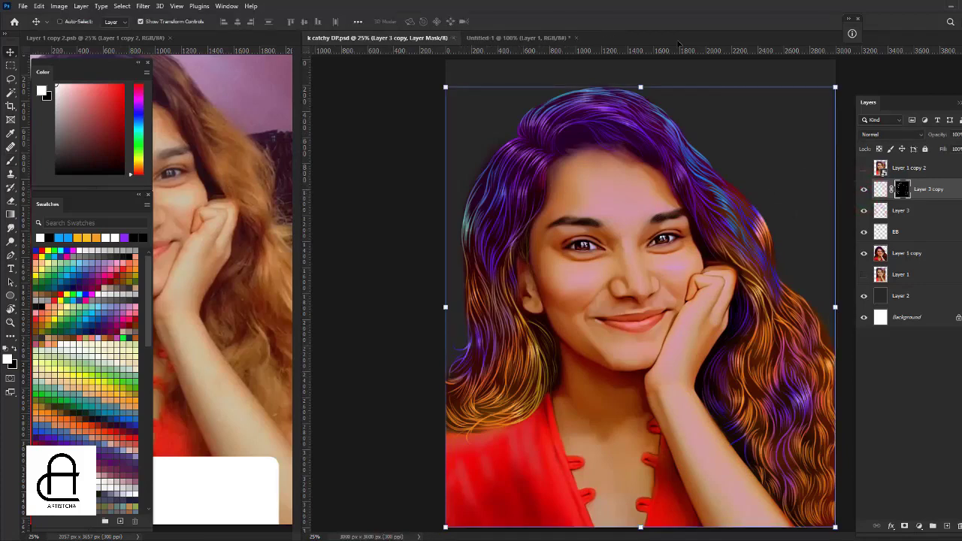
key(ctrl+minus)
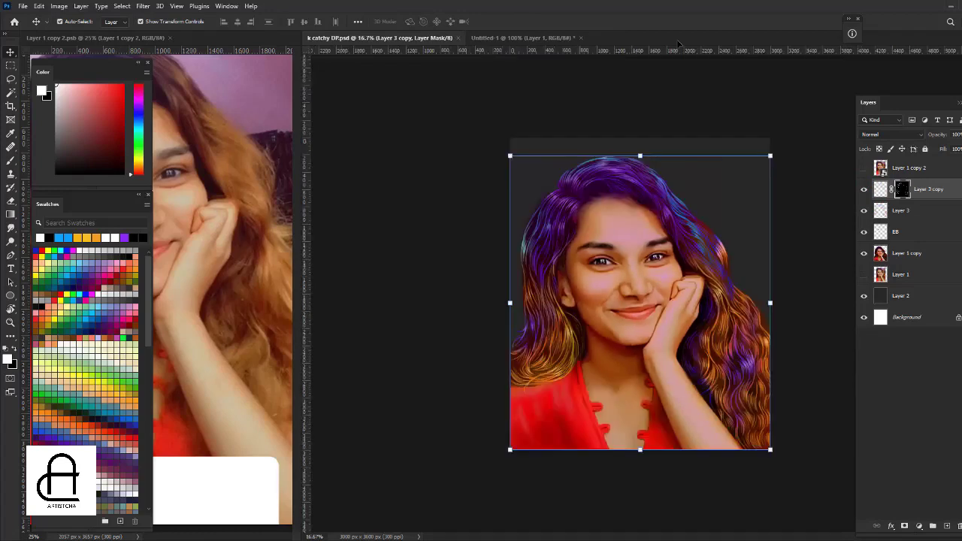
key(ctrl+plus)
key(ctrl+plus)
Add a new empty layer above Layer 1 copy and name it BH.
click(928, 253)
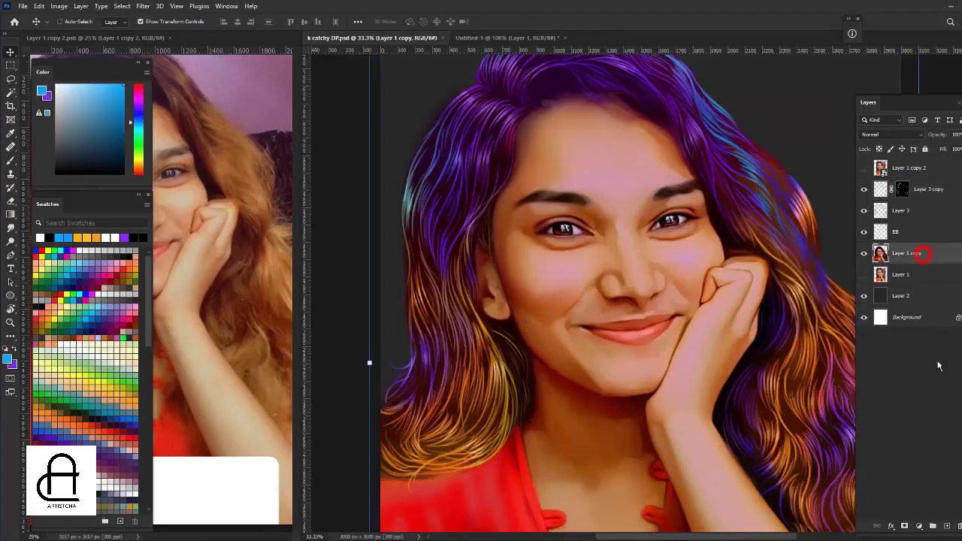
click(946, 525)
double_click(900, 253)
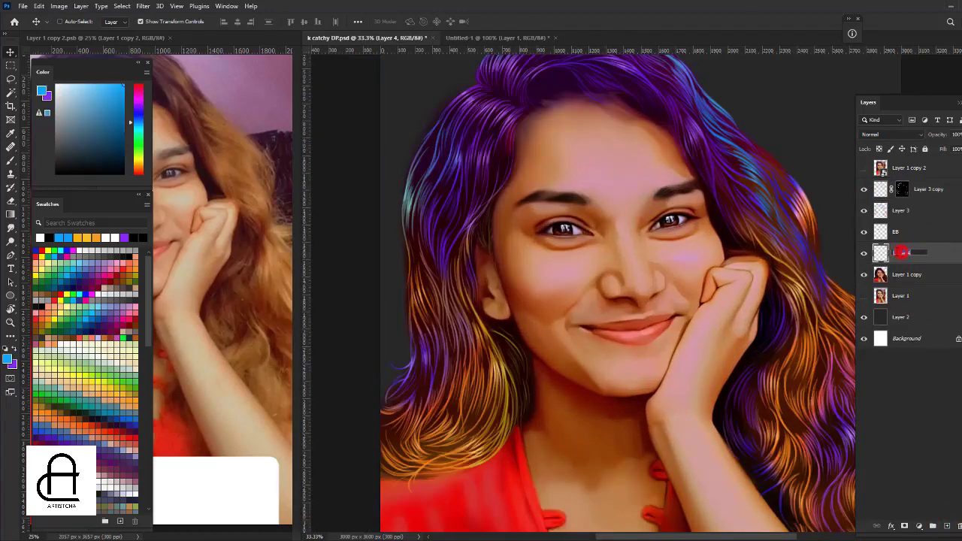
text(N)
key(Return)
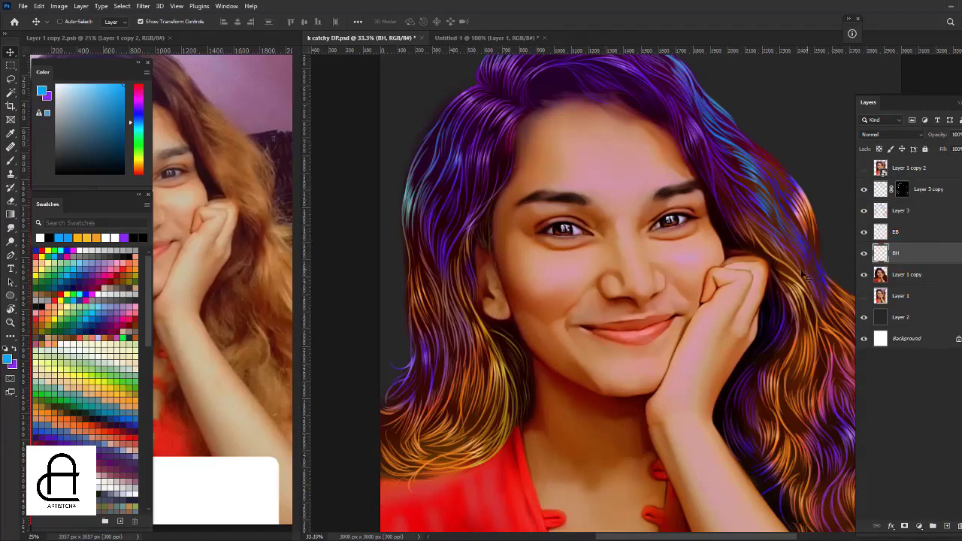
Choose the multi-strand hair brush at Normal, 80% opacity and flow, zoomed on the forehead.
key(b)
right_click(690, 215)
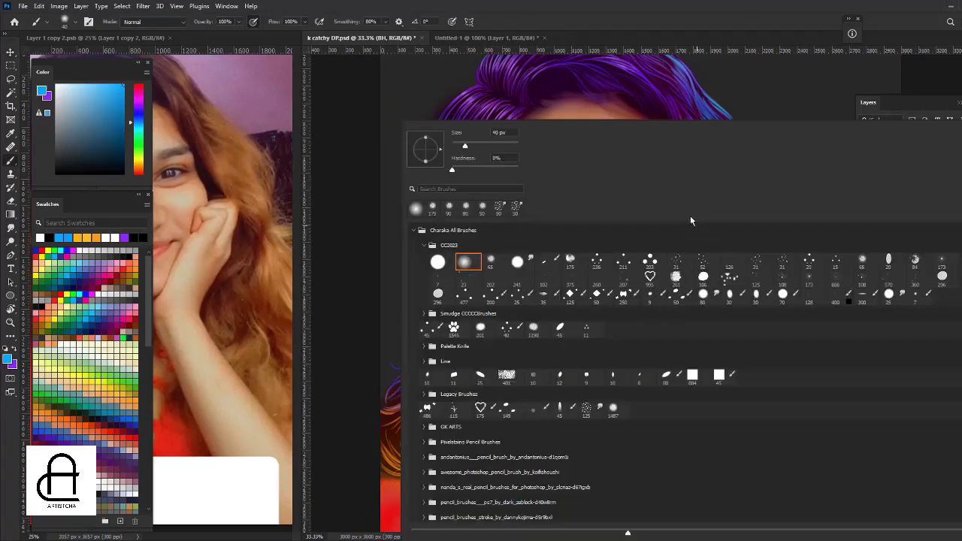
click(522, 296)
key(Return)
key(shift+0)
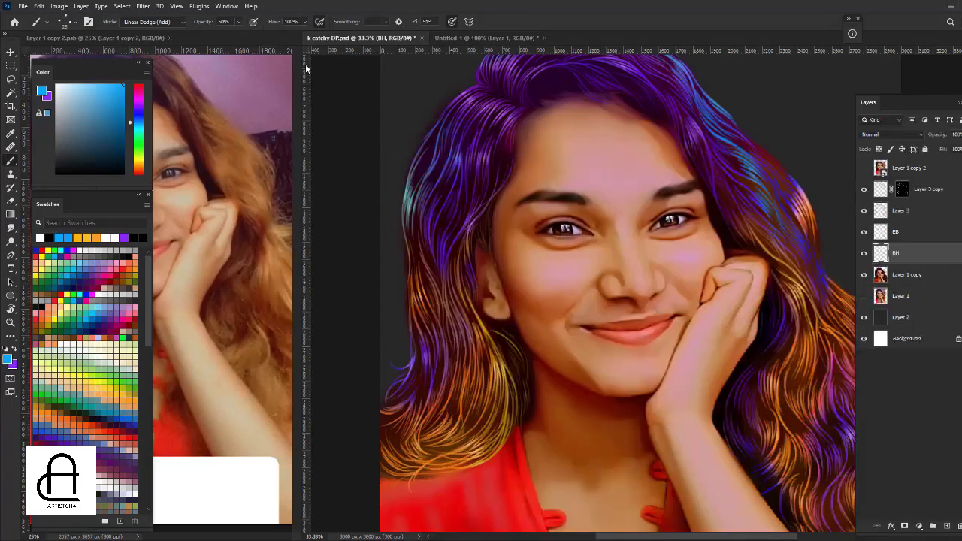
key(0)
key(shift+alt+n)
key(ctrl+plus)
drag(501, 121, 525, 205)
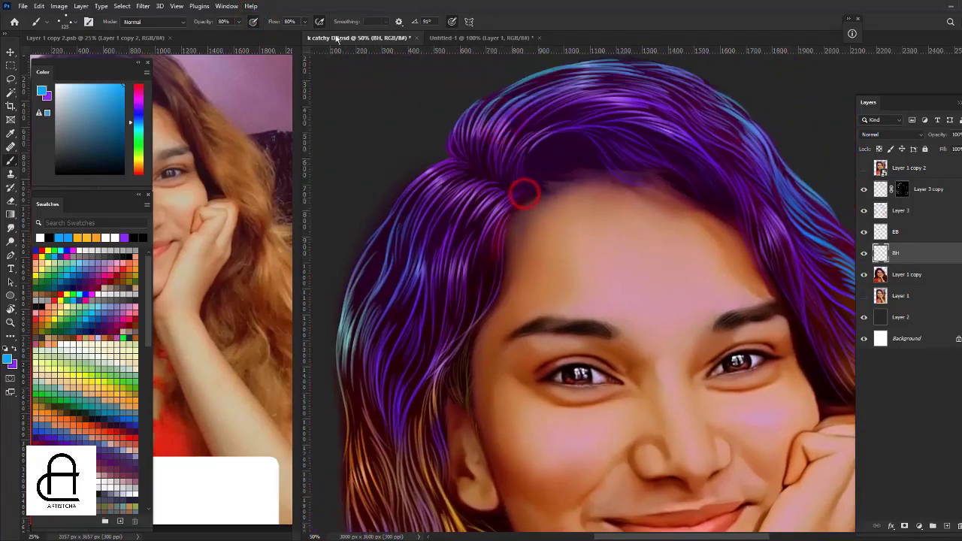
key(ctrl+plus)
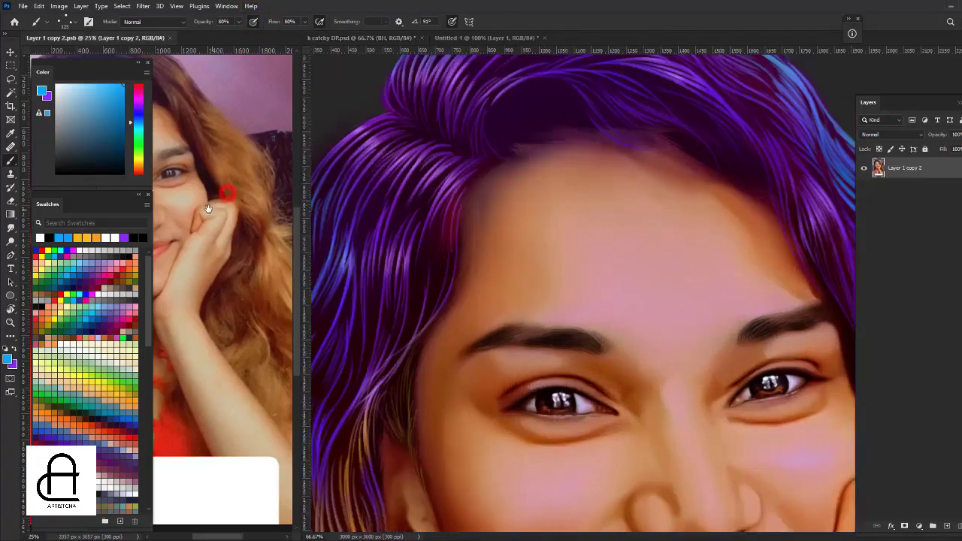
Reset to default black and white colours and paint dark strands along the hairline.
drag(278, 193, 417, 239)
click(449, 257)
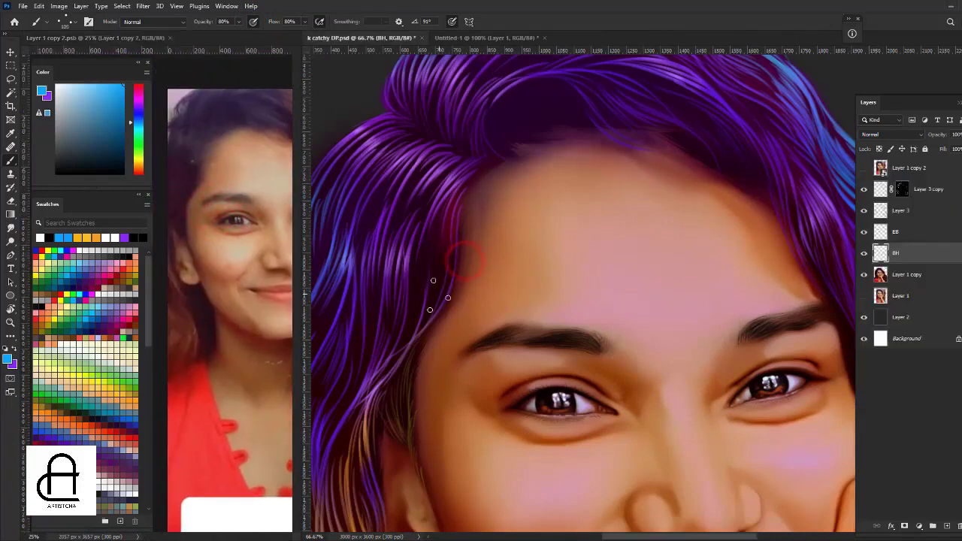
key(d)
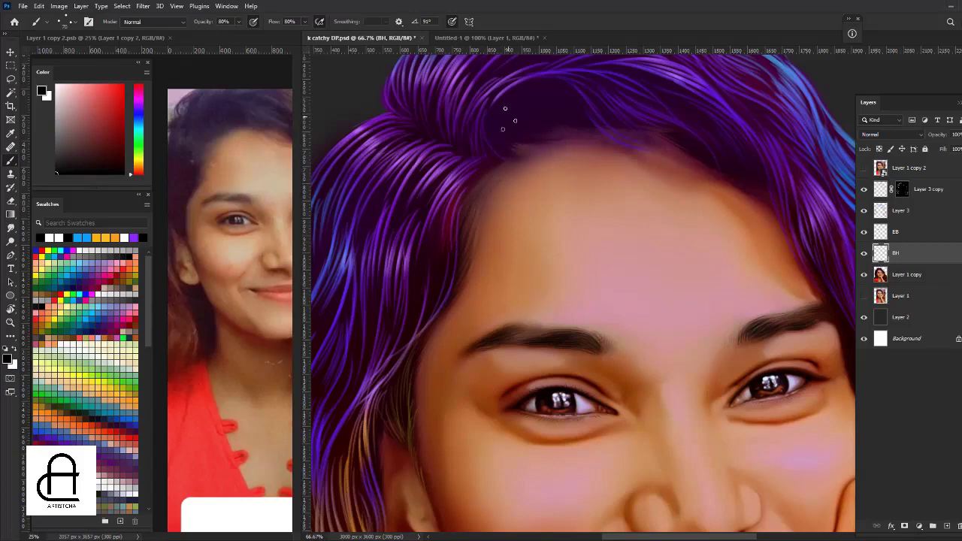
drag(508, 119, 566, 117)
drag(630, 140, 546, 157)
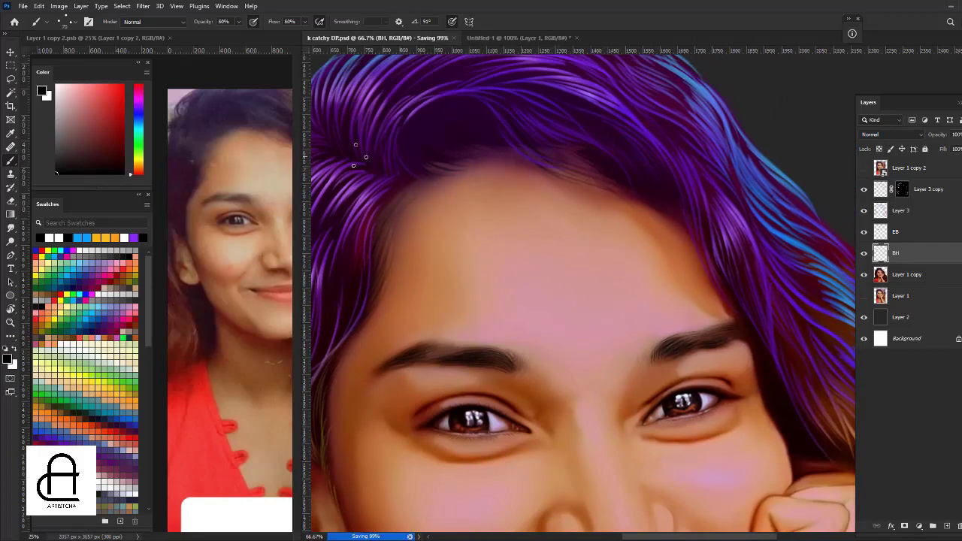
Check the reference photo, paint a thin dark hairline strand, and save the portrait.
click(248, 207)
drag(259, 212, 208, 214)
click(597, 194)
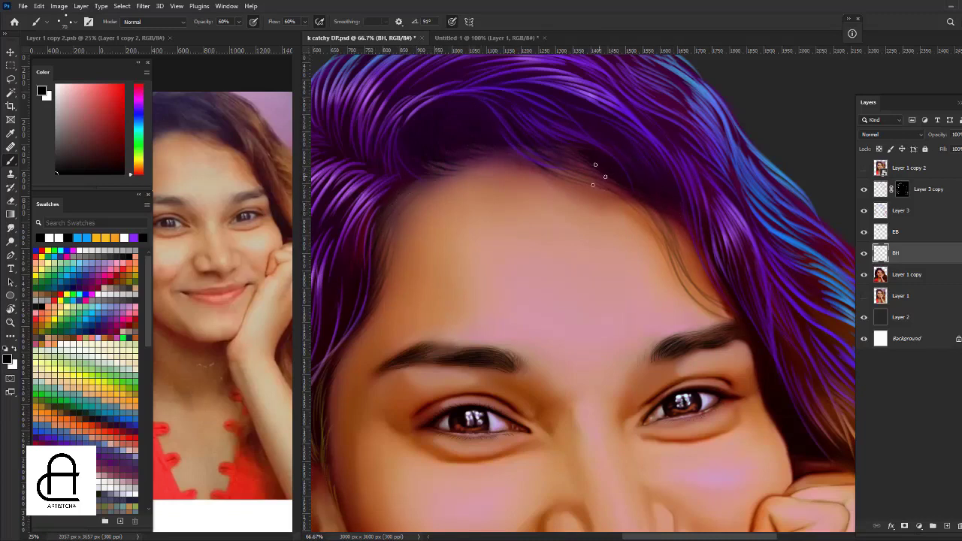
drag(661, 236, 628, 202)
drag(704, 235, 561, 145)
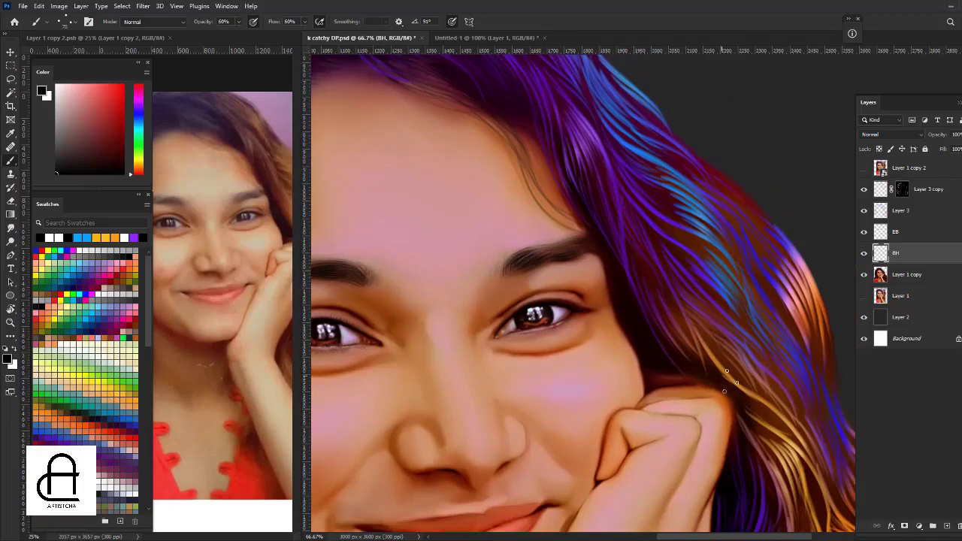
drag(766, 420, 692, 326)
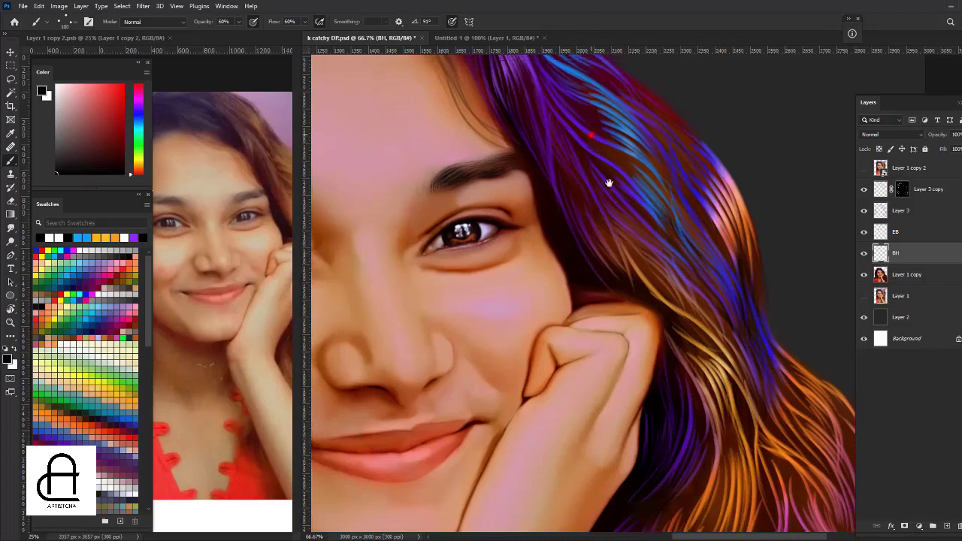
drag(575, 86, 579, 171)
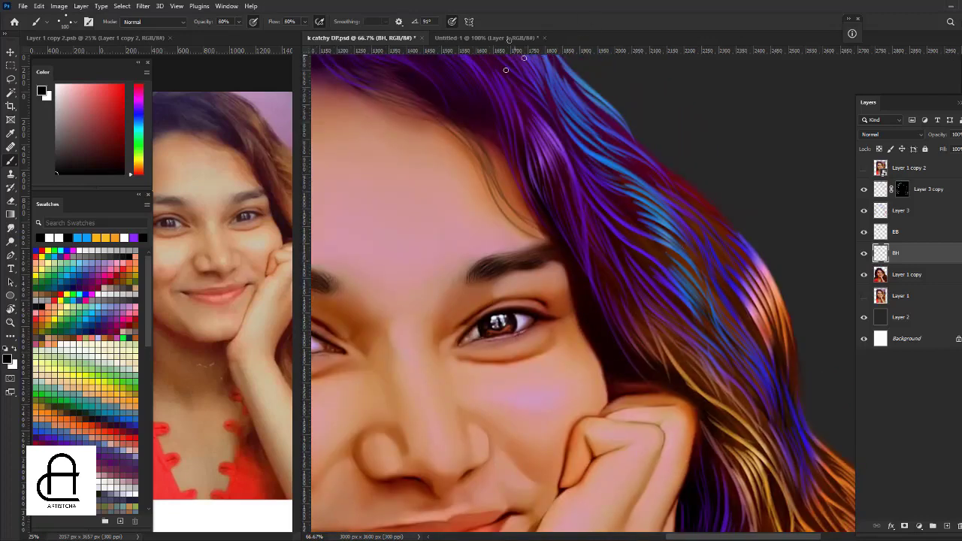
key(ctrl+s)
key(ctrl+minus)
key(ctrl+minus)
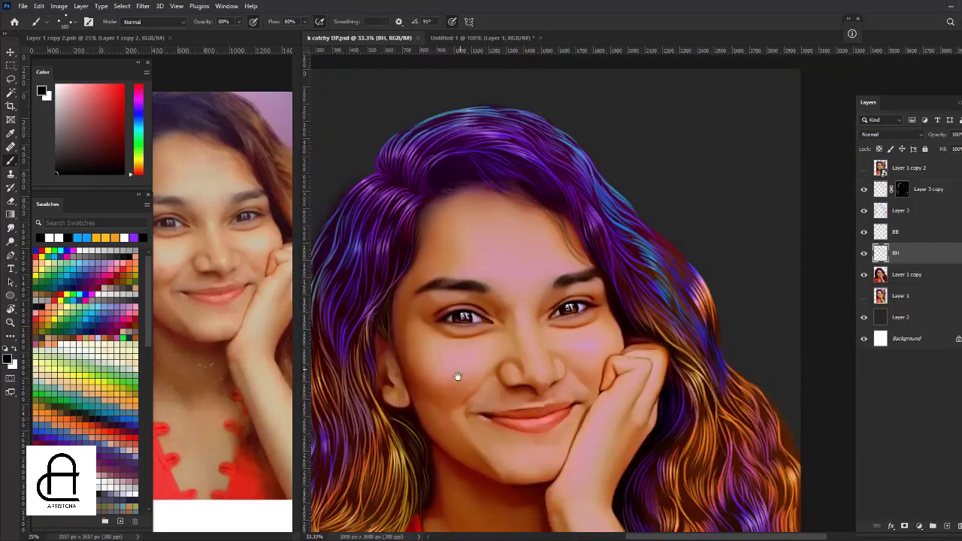
Paint dark strands on the left hair and along the hair's lower edge at 50% zoom.
drag(385, 410, 528, 292)
key(ctrl+plus)
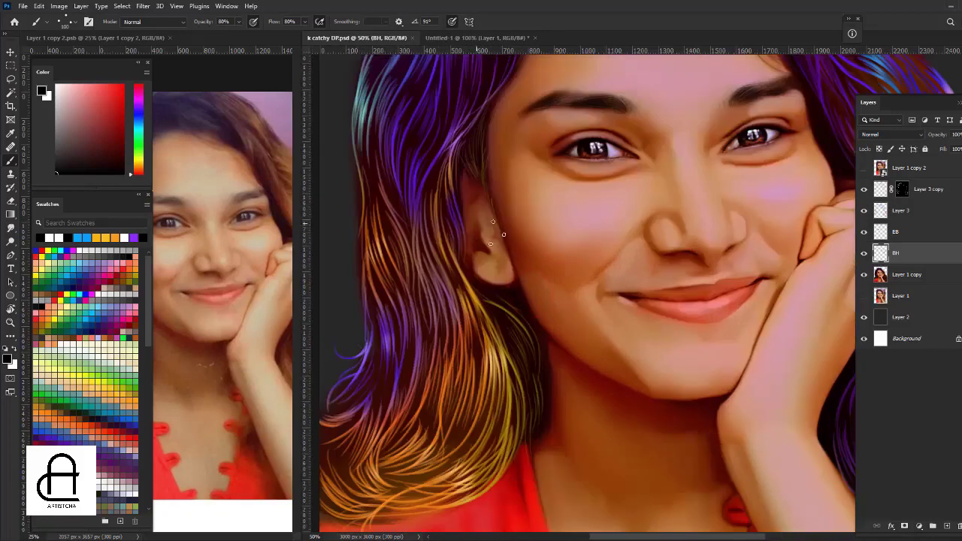
drag(408, 259, 405, 224)
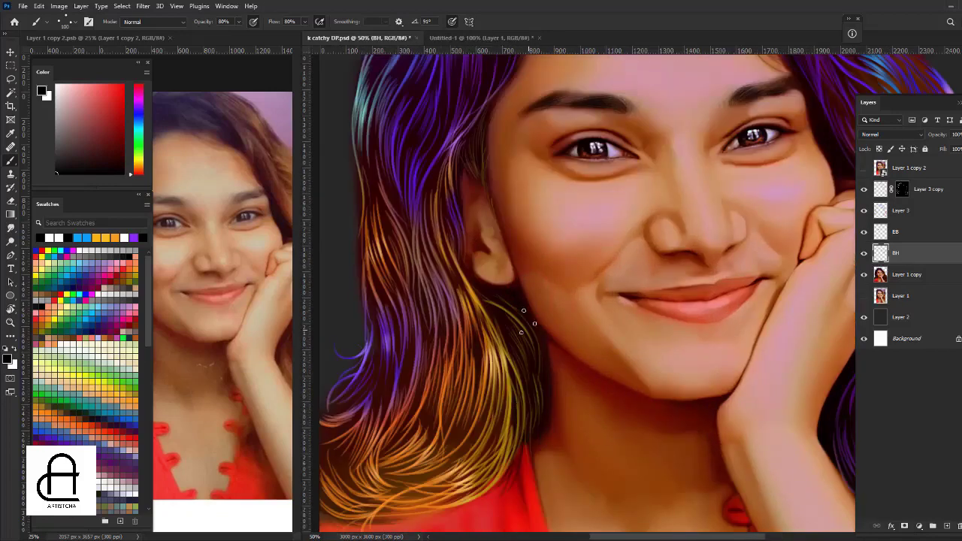
scroll(518, 315, down, 3)
scroll(518, 316, left, 3)
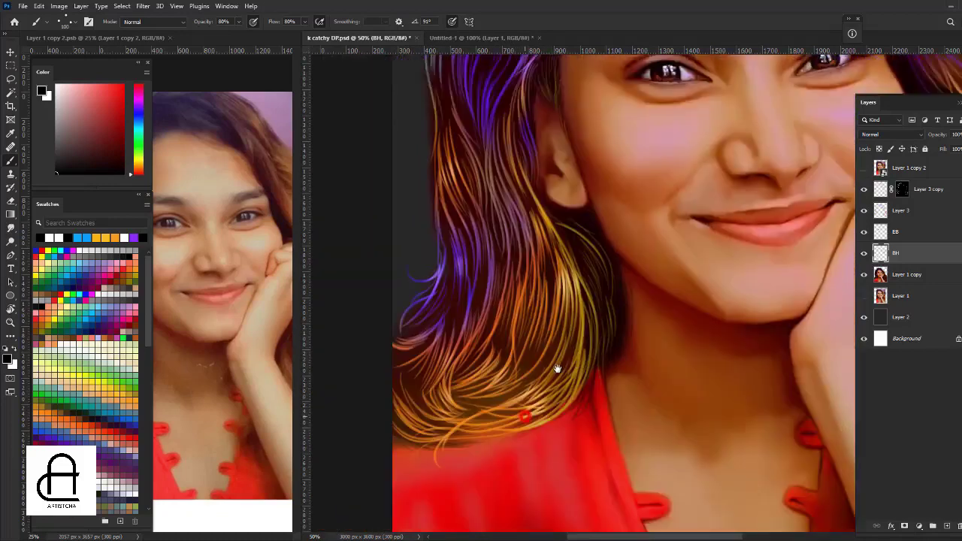
scroll(489, 248, down, 2)
scroll(488, 247, left, 2)
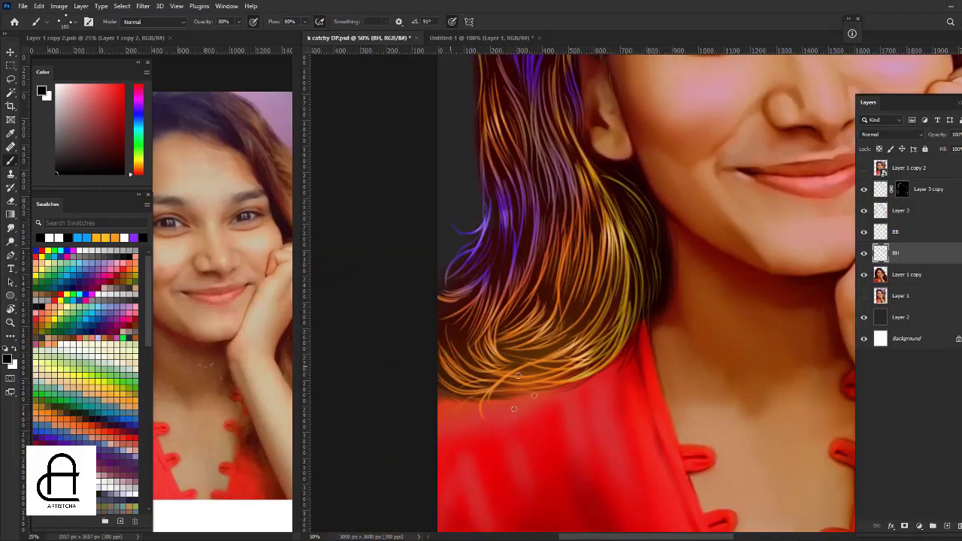
mouse_move(487, 340)
mouse_down()
mouse_move(571, 329)
mouse_move(450, 315)
mouse_up()
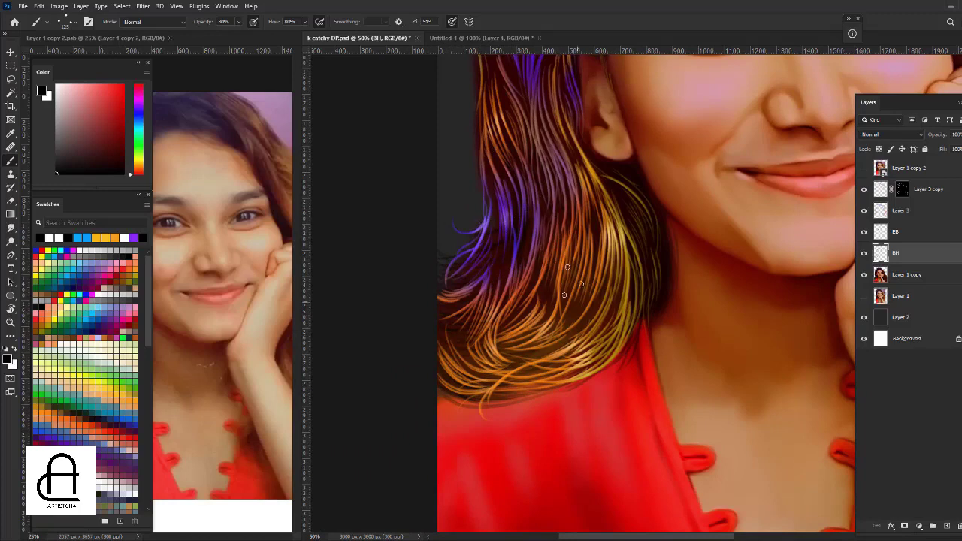
mouse_move(608, 352)
mouse_down()
mouse_move(586, 353)
mouse_move(574, 380)
mouse_up()
mouse_move(584, 340)
mouse_down()
mouse_move(578, 357)
mouse_move(594, 353)
mouse_move(552, 374)
mouse_up()
Review the crown and right side, then paint darker strands along the right hair edge.
drag(502, 107, 480, 173)
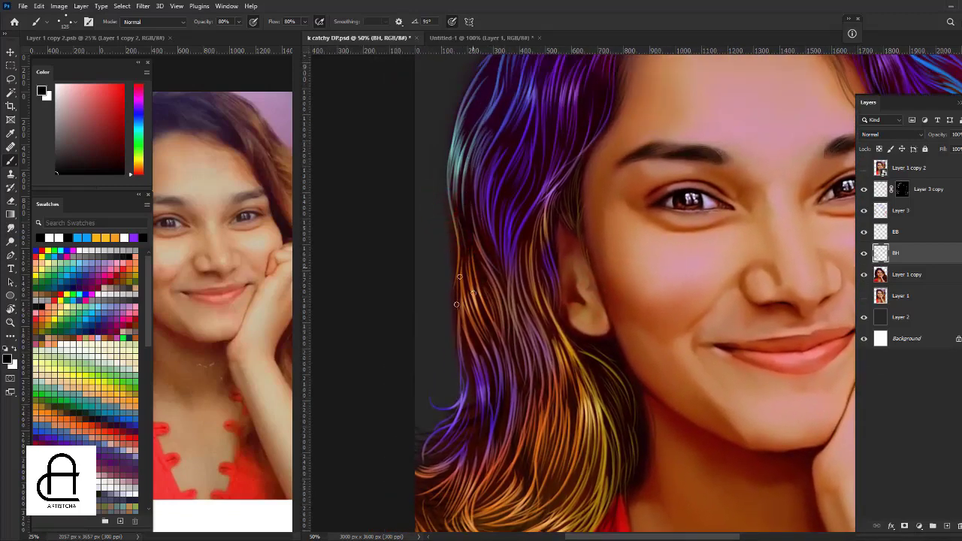
drag(506, 245, 505, 288)
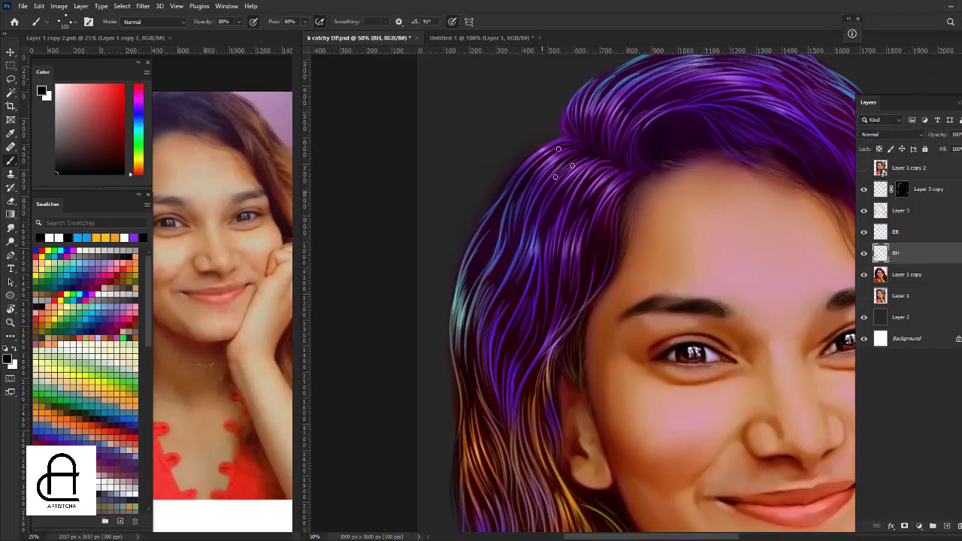
drag(602, 128, 557, 233)
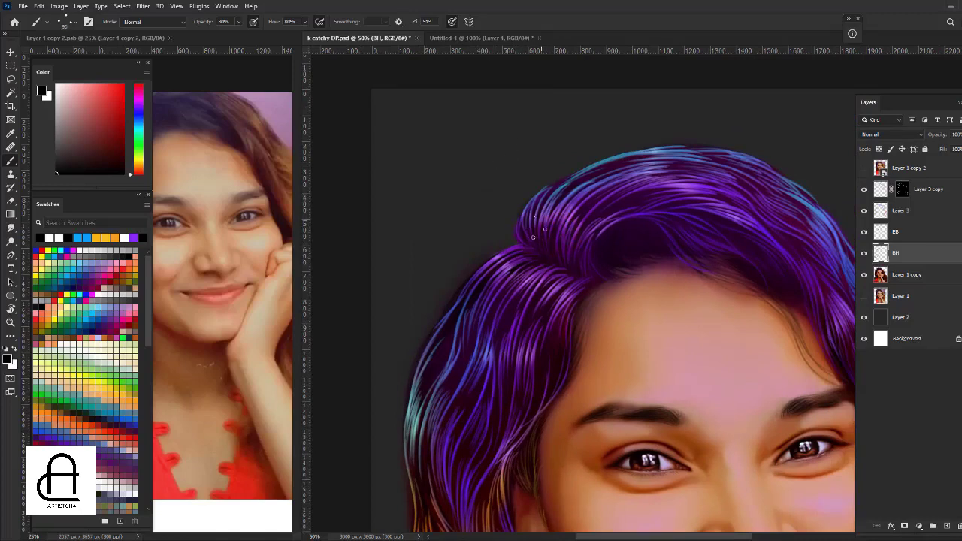
drag(720, 206, 451, 148)
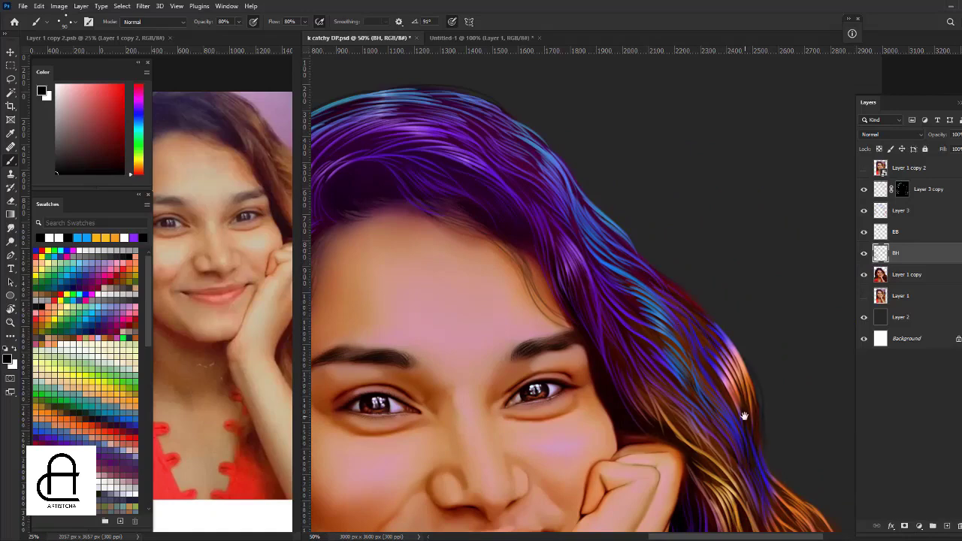
drag(743, 415, 645, 271)
drag(687, 350, 802, 491)
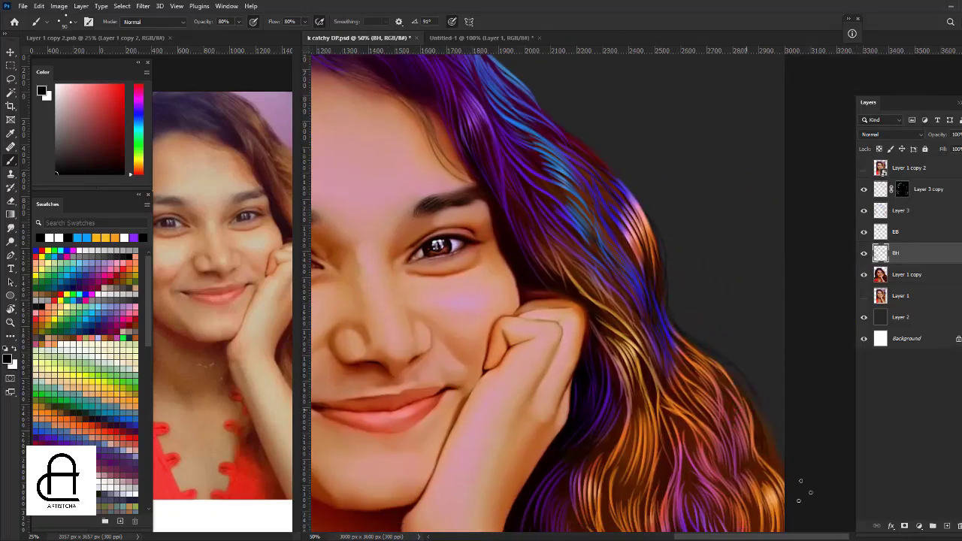
drag(724, 492, 708, 353)
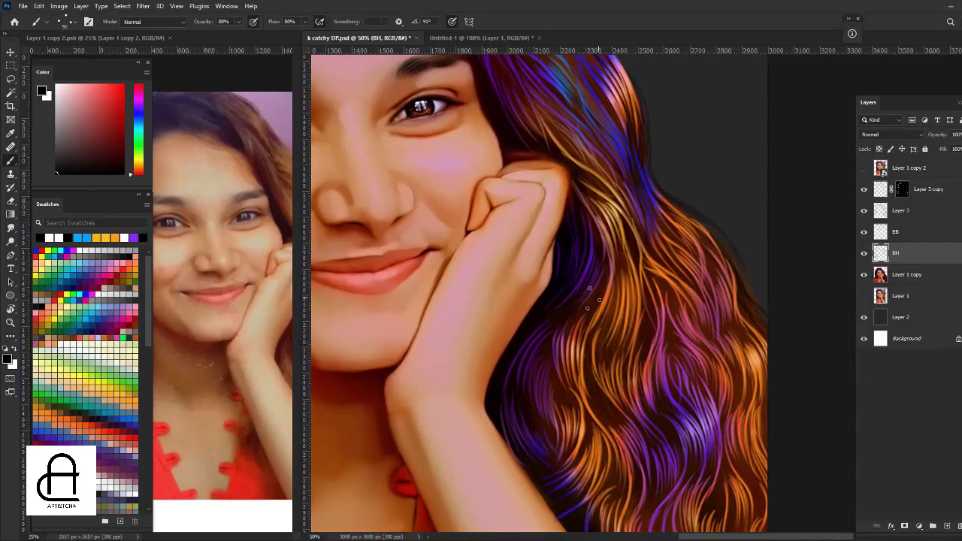
Zoom and pan to inspect the hand, wavy hair and whole head.
key(ctrl+minus)
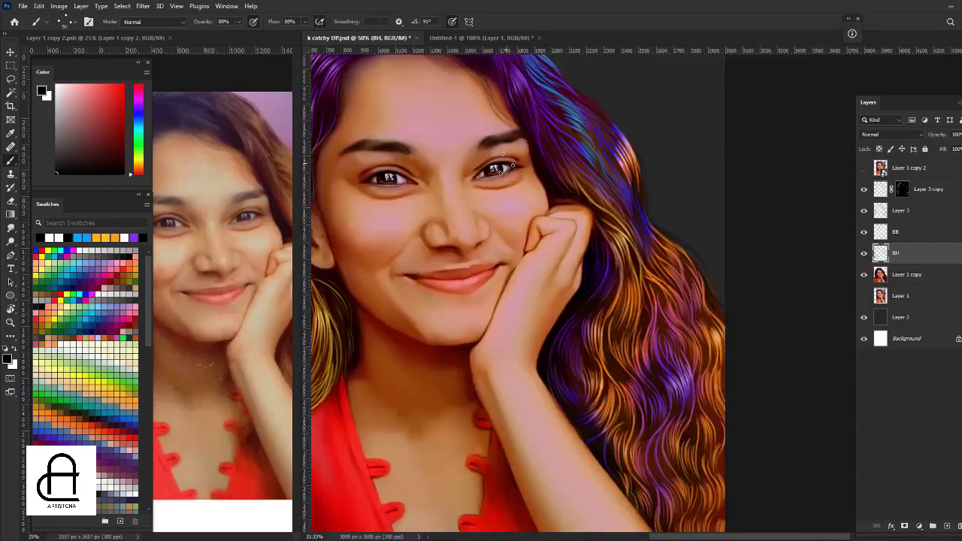
key(ctrl+minus)
key(ctrl+plus)
scroll(694, 292, down, 3)
scroll(694, 292, right, 3)
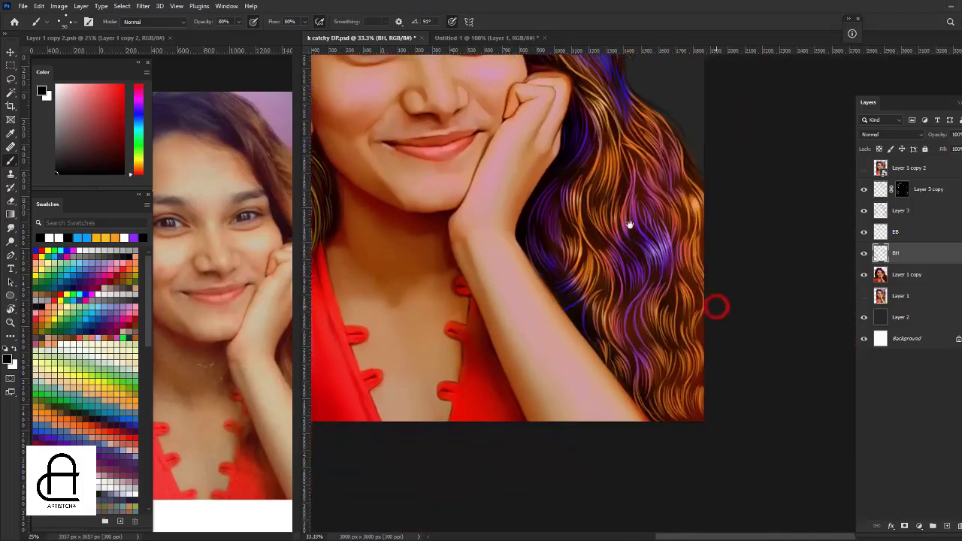
key(ctrl+plus)
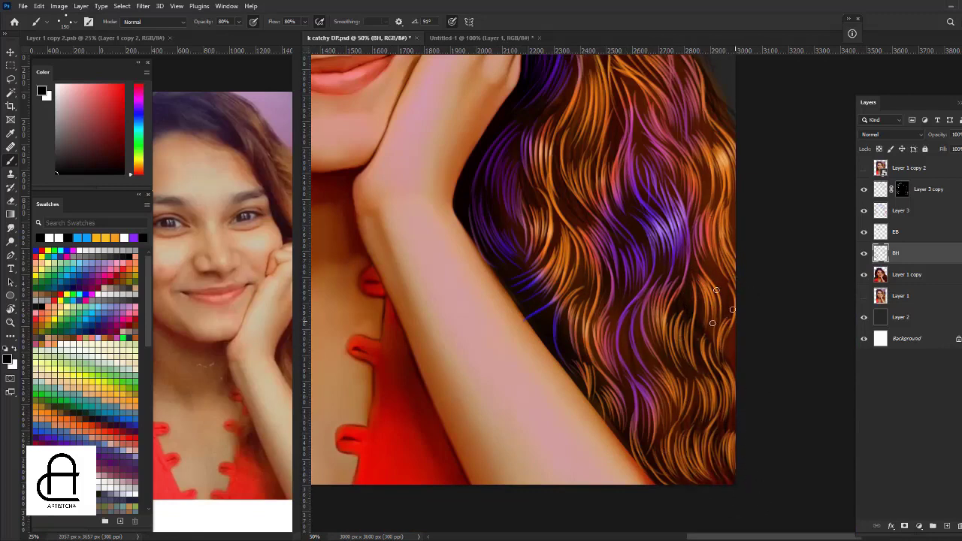
mouse_move(695, 274)
mouse_down()
mouse_move(702, 300)
mouse_move(592, 255)
mouse_up()
key(ctrl+minus)
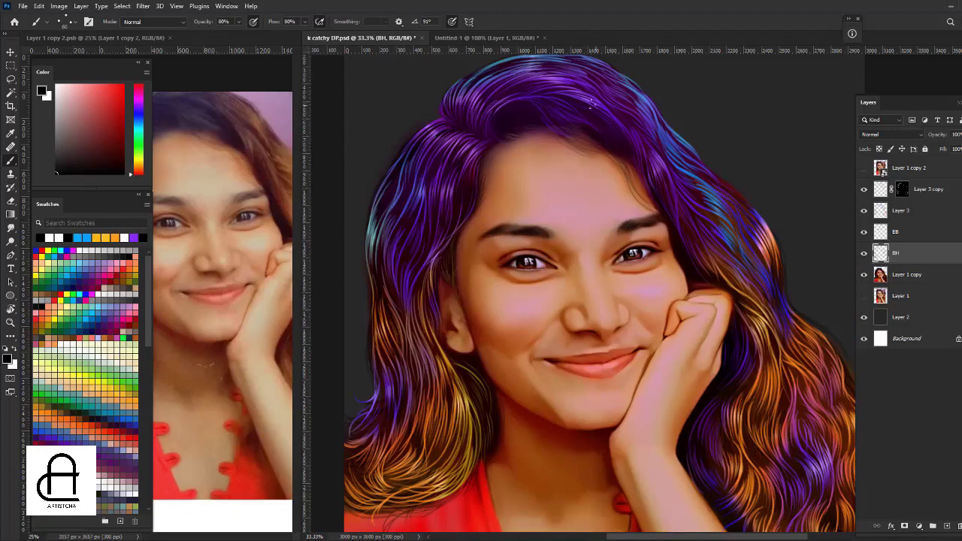
Inspect the face up close, then zoom out and save the portrait.
key(ctrl+plus)
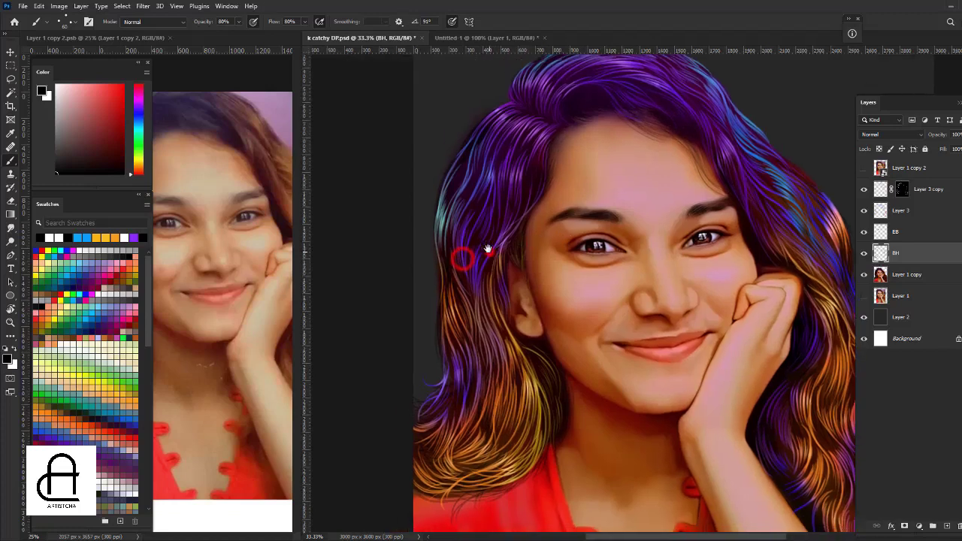
key(ctrl+plus)
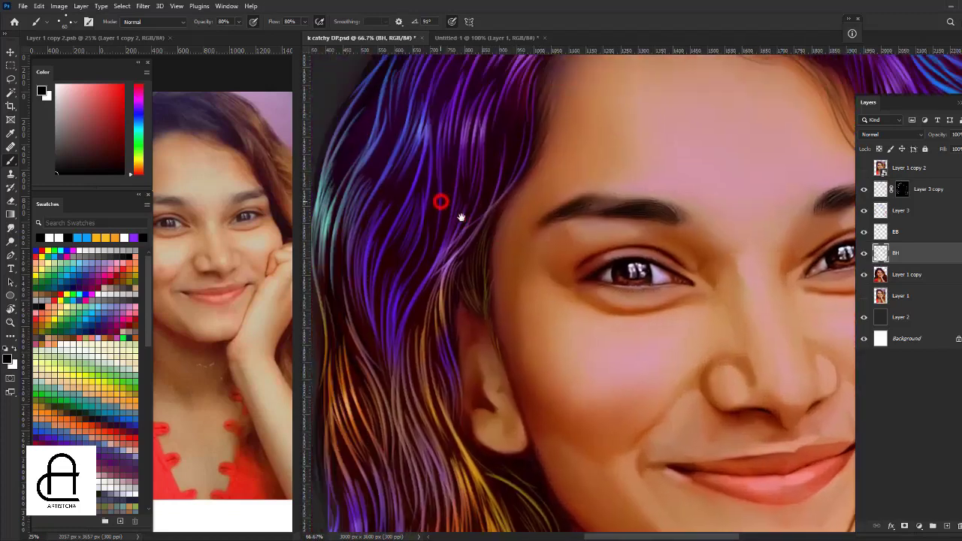
scroll(438, 200, up, 2)
scroll(439, 199, left, 2)
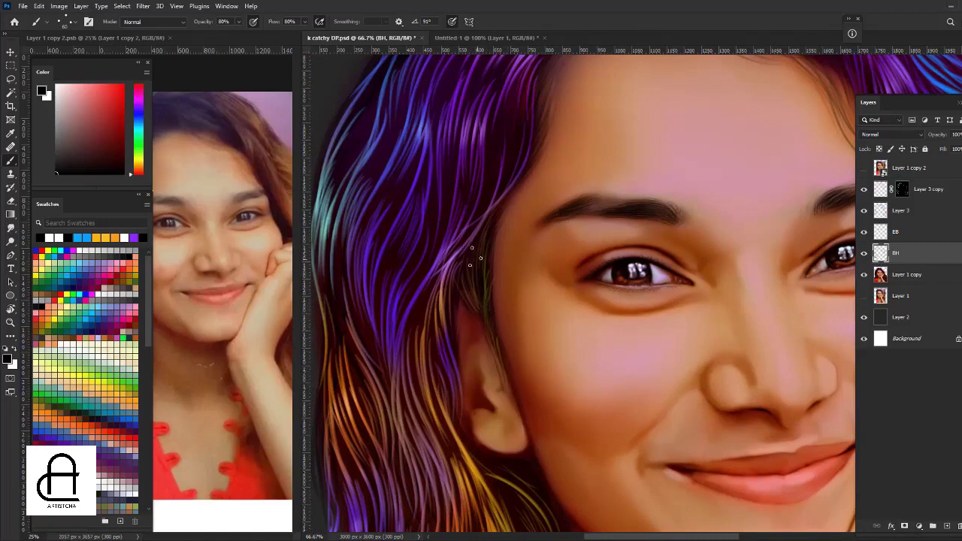
key(ctrl+minus)
key(ctrl+minus)
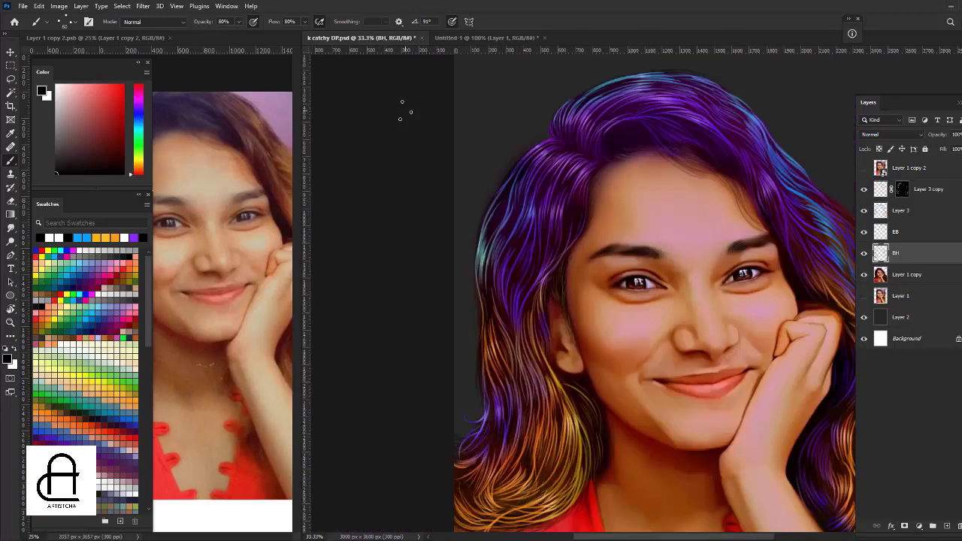
key(ctrl+s)
Add a new empty layer named TH above Layer 3 copy.
mouse_move(727, 237)
mouse_down()
mouse_move(666, 189)
mouse_move(662, 207)
mouse_up()
click(946, 193)
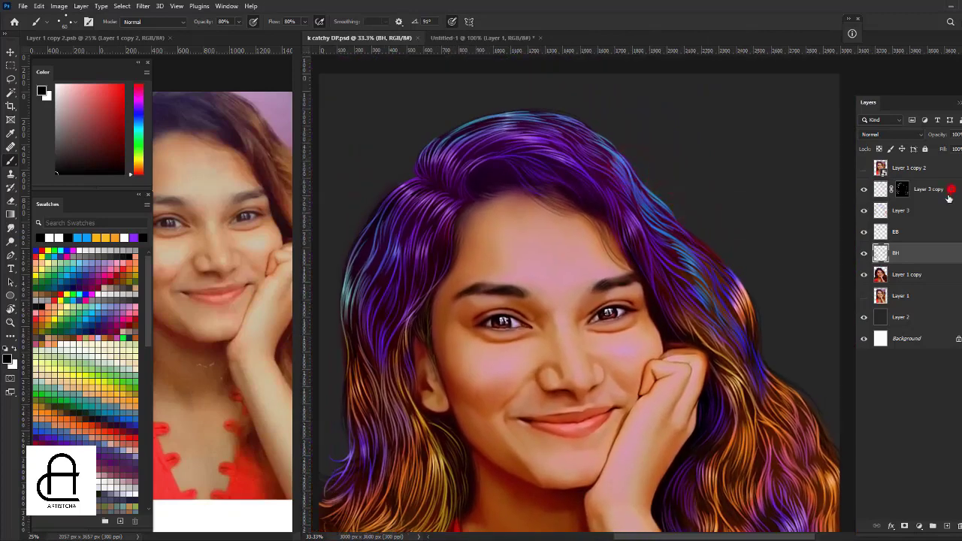
click(947, 525)
double_click(901, 188)
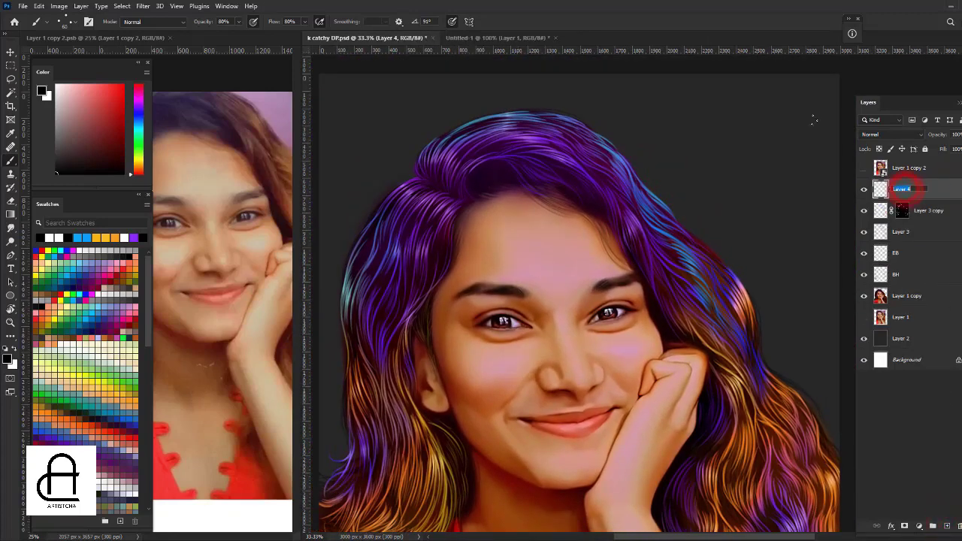
text(TH)
key(Return)
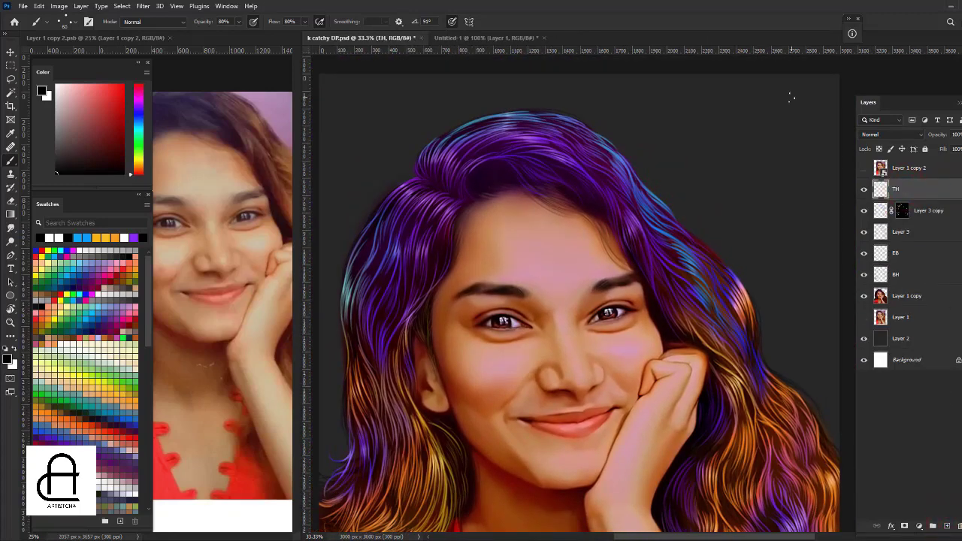
right_click(622, 176)
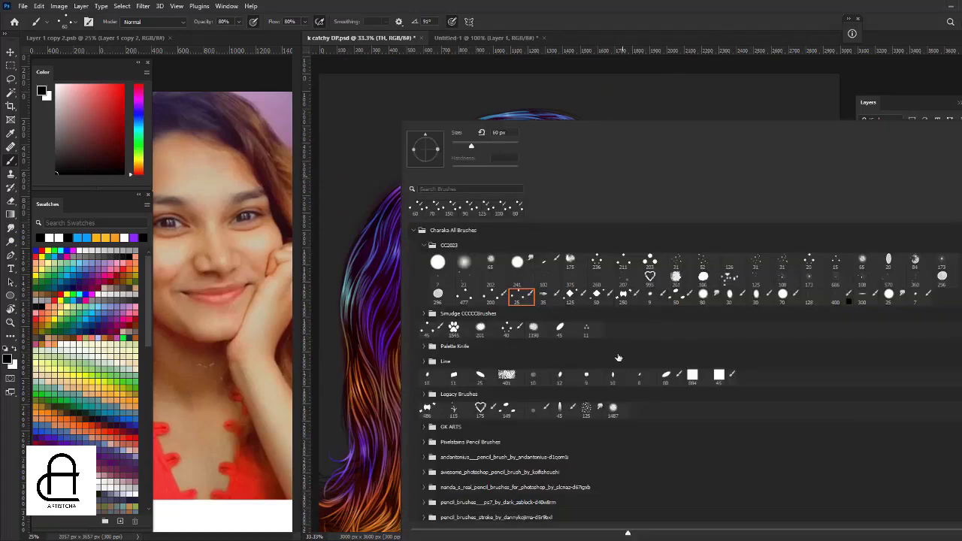
Select a hair-strand brush and a light purple painting colour.
double_click(564, 407)
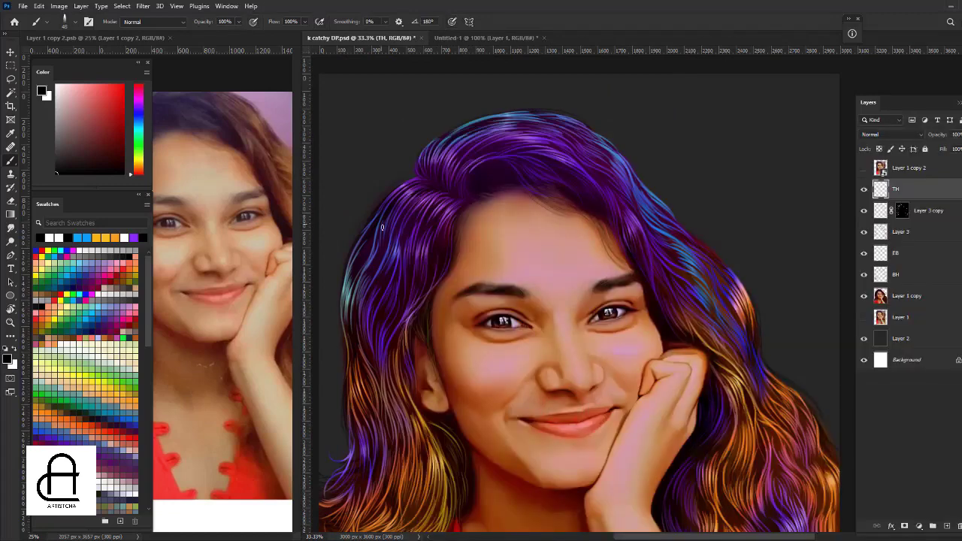
click(139, 105)
click(99, 85)
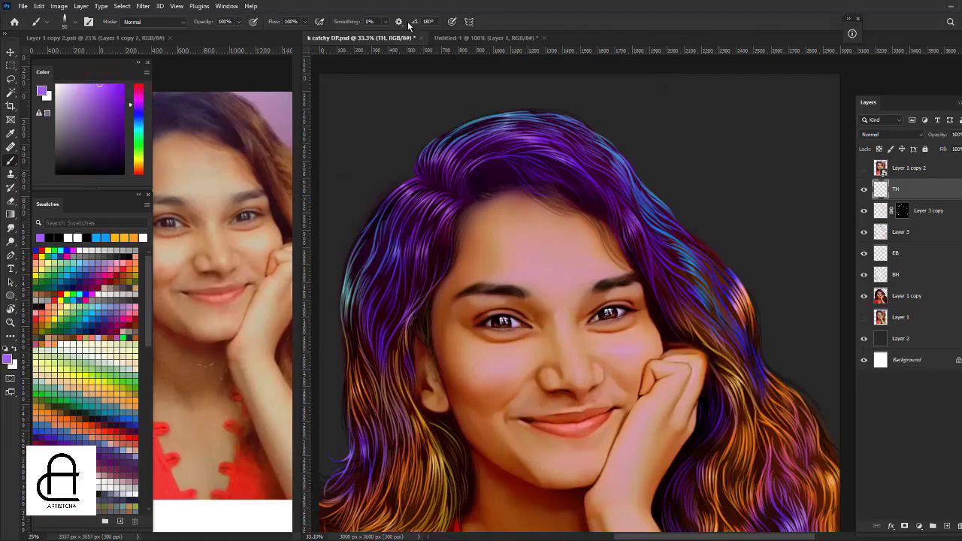
Paint purple strands along the top and upper-left edge of the hair.
scroll(493, 155, up, 1)
scroll(450, 174, up, 1)
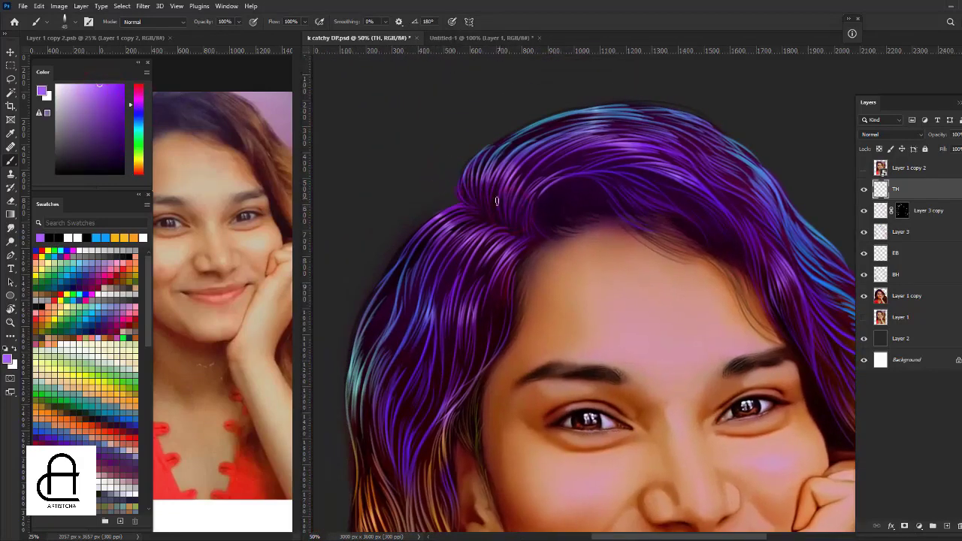
key(ctrl+plus)
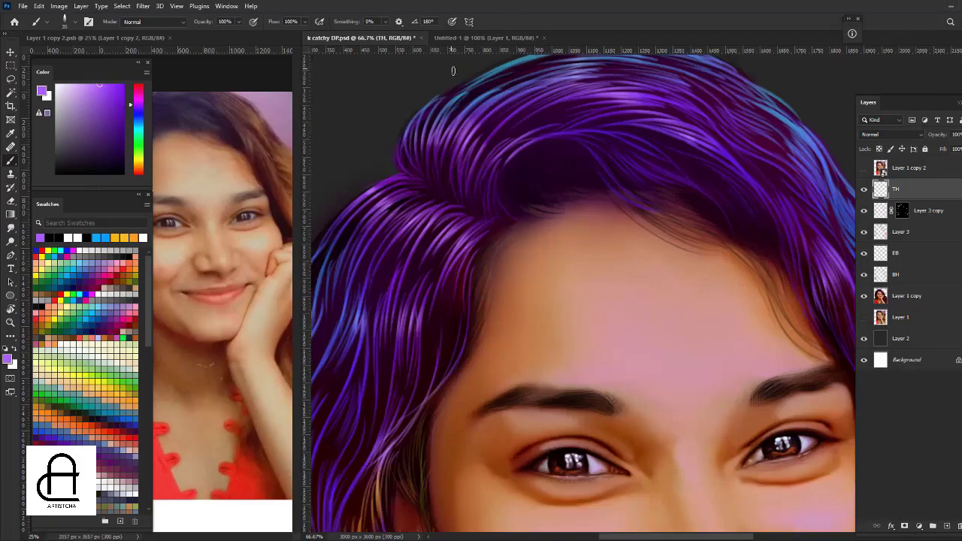
drag(404, 175, 422, 127)
mouse_move(399, 160)
mouse_down()
mouse_move(424, 104)
mouse_move(419, 229)
mouse_move(430, 197)
mouse_move(488, 167)
mouse_move(553, 110)
mouse_up()
drag(450, 188, 601, 134)
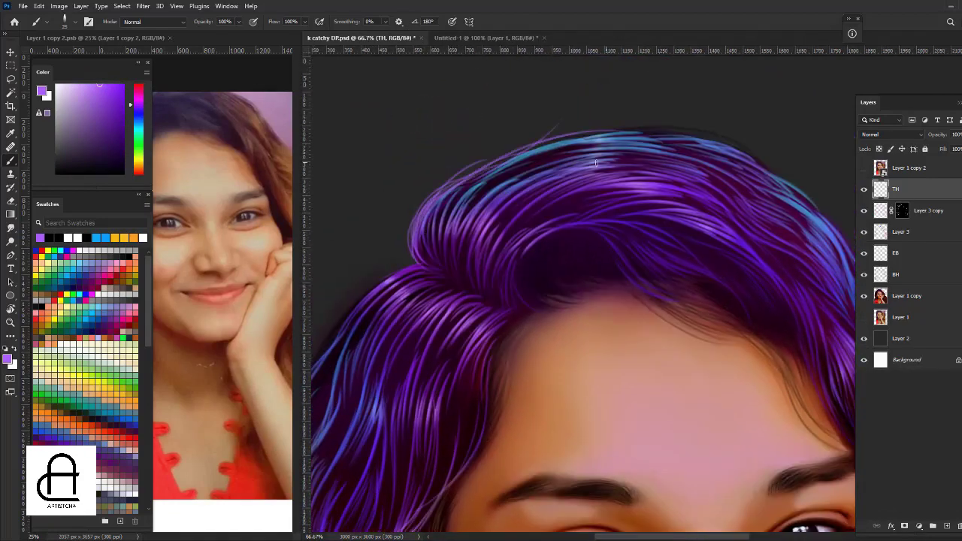
mouse_move(466, 270)
mouse_down()
mouse_move(579, 150)
mouse_move(451, 225)
mouse_move(428, 263)
mouse_move(379, 421)
mouse_up()
Sample teal from the hair and paint light strands down the left purple and orange hair.
alt+click(397, 386)
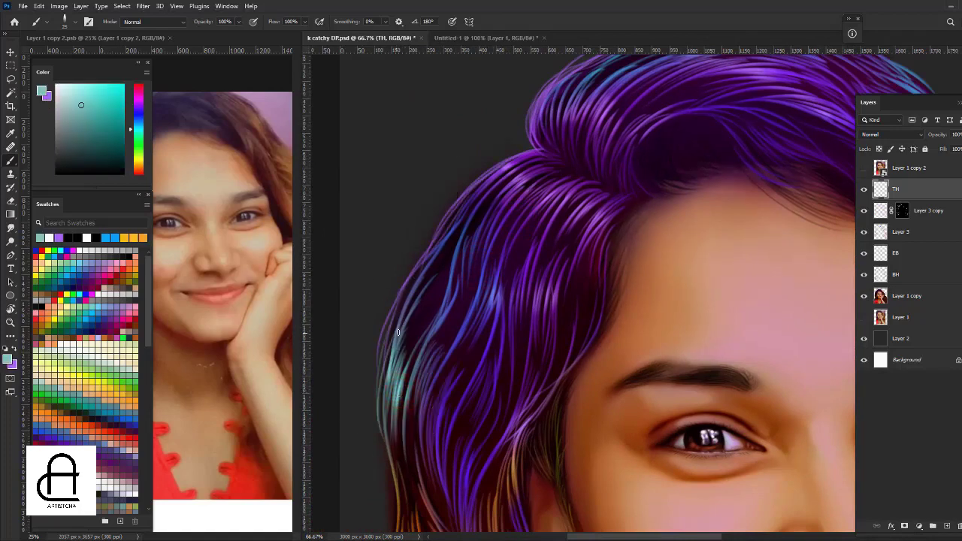
drag(398, 332, 380, 459)
drag(81, 103, 88, 84)
scroll(420, 300, down, 5)
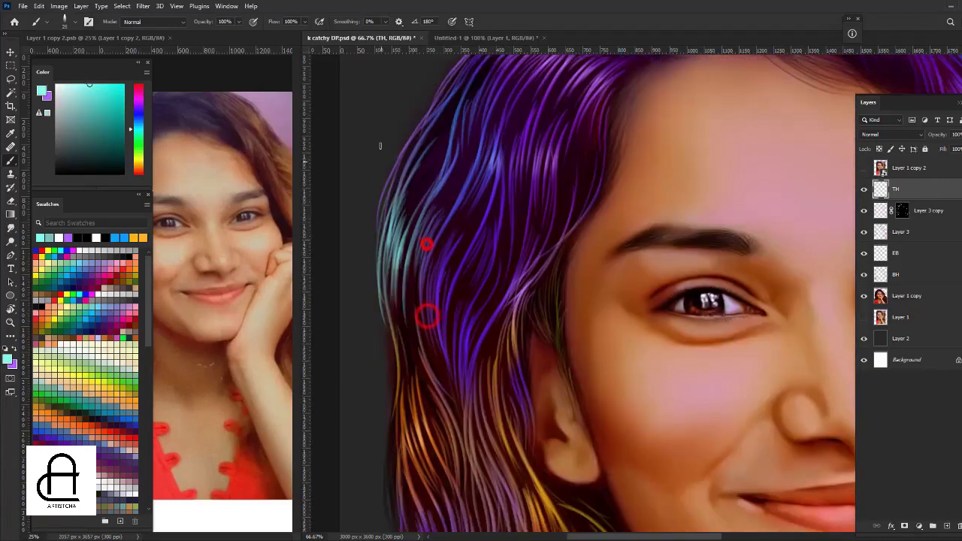
drag(391, 196, 381, 320)
drag(390, 269, 379, 348)
drag(473, 83, 418, 330)
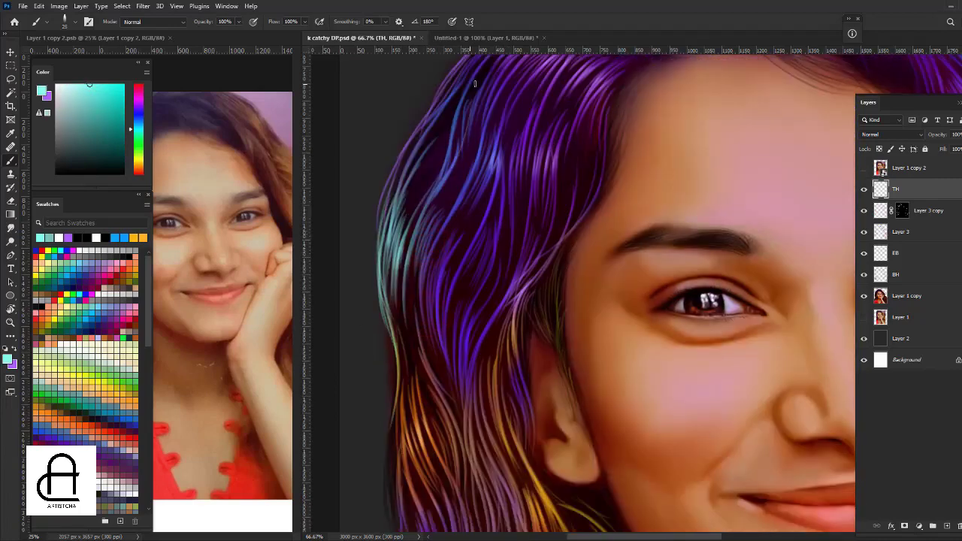
drag(432, 209, 411, 391)
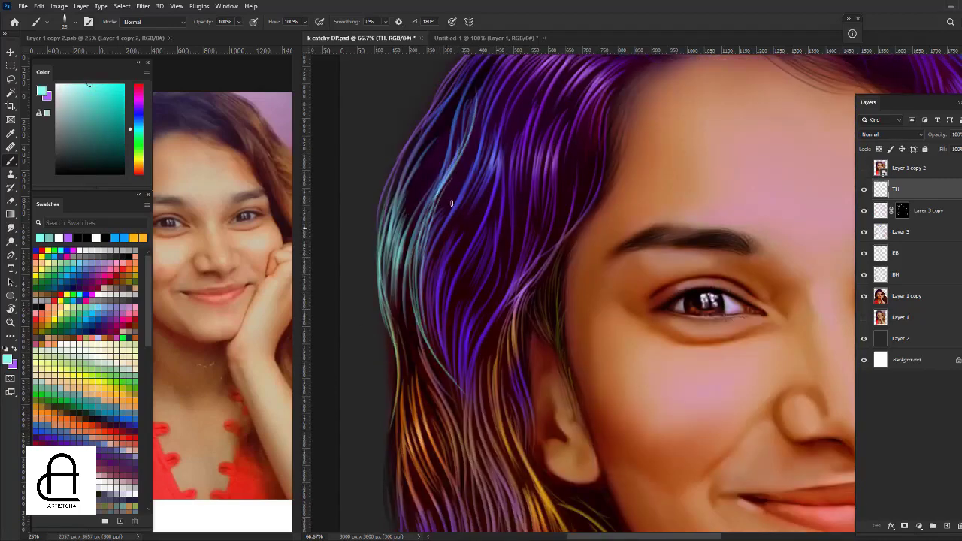
drag(430, 256, 397, 492)
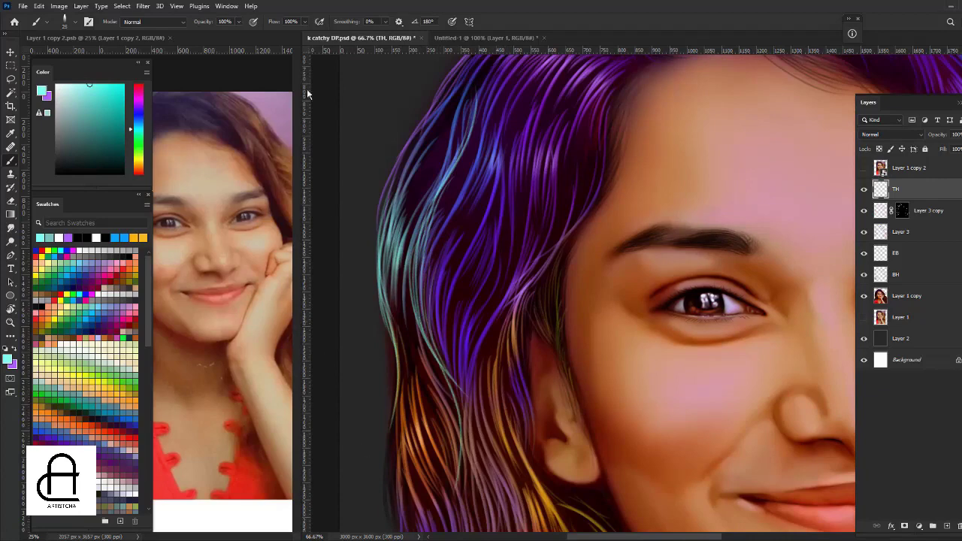
Sample a deeper blue and paint bright strands along the right outer hair edge.
key(ctrl+minus)
drag(558, 160, 473, 67)
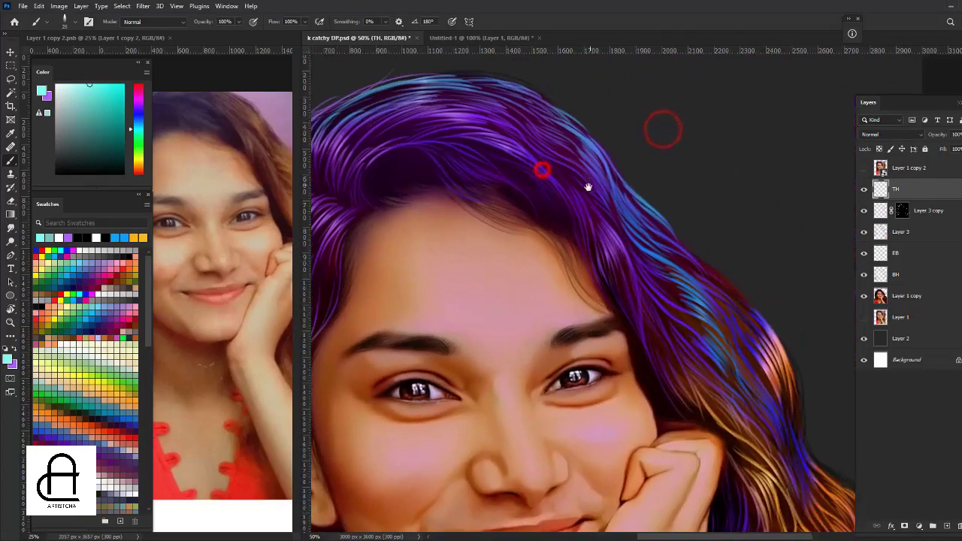
key(ctrl+plus)
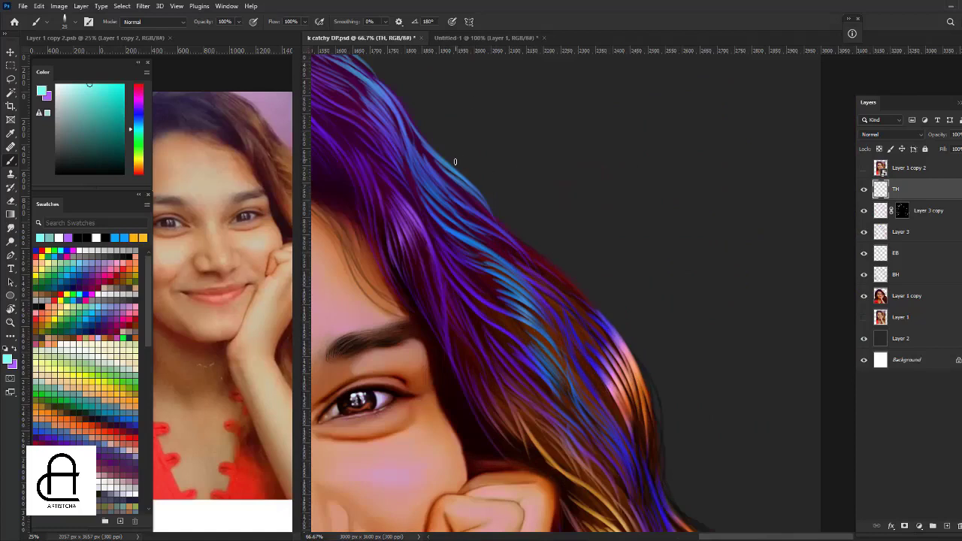
alt+click(448, 163)
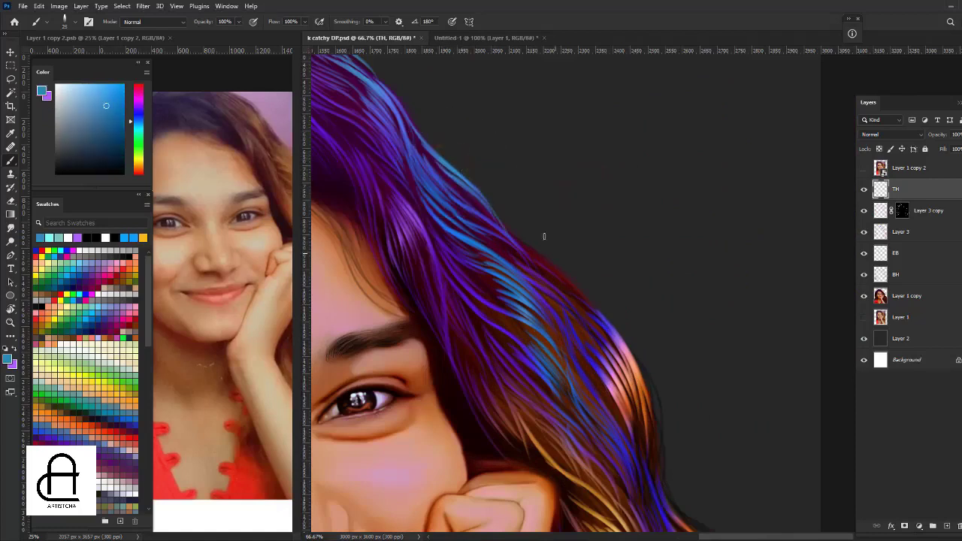
drag(502, 223, 635, 376)
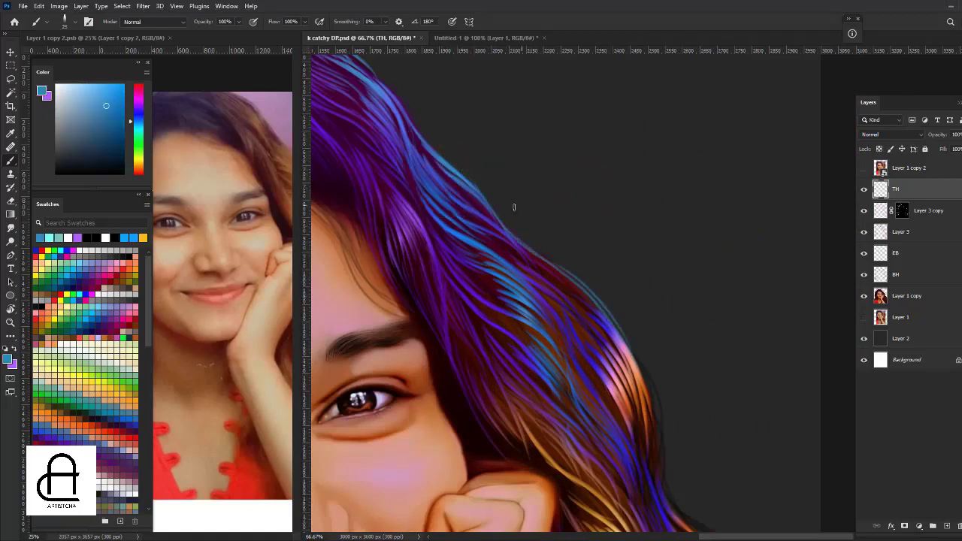
Switch to cyan and paint several bright strands along the hair's upper edge.
click(94, 84)
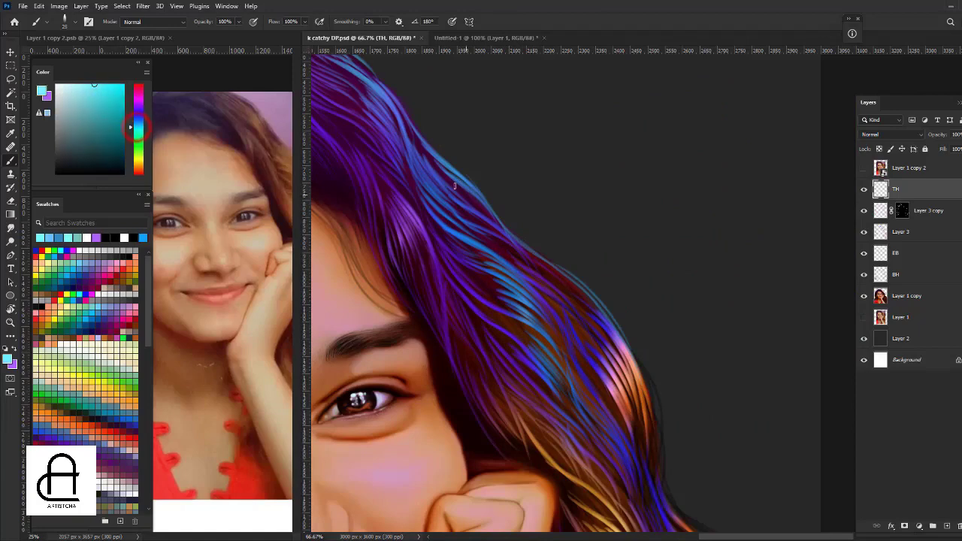
drag(425, 144, 601, 310)
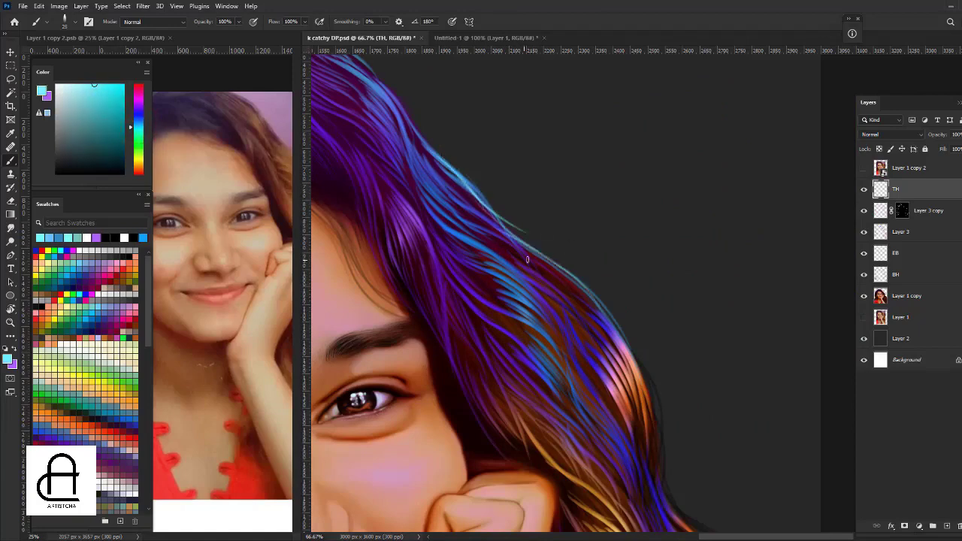
scroll(393, 96, up, 3)
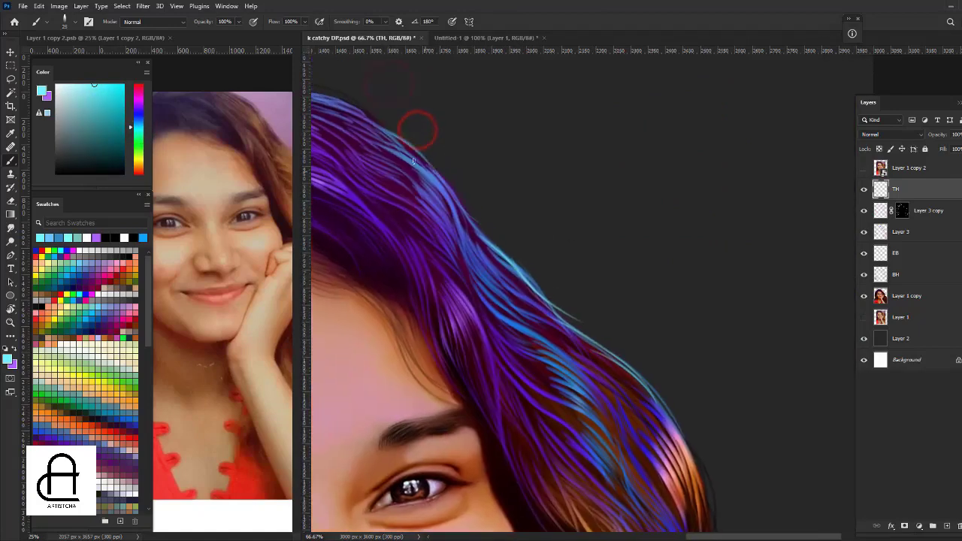
drag(410, 129, 472, 260)
drag(420, 165, 470, 269)
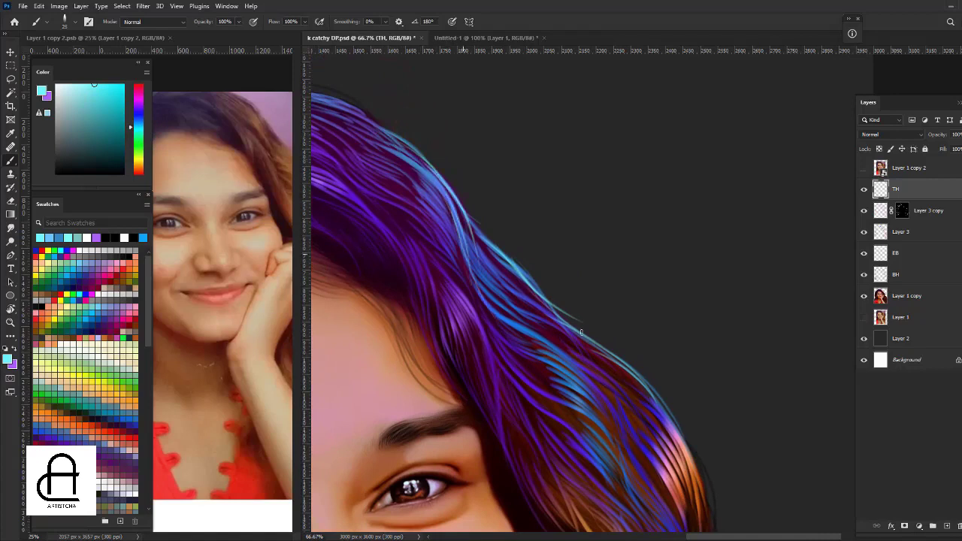
drag(427, 155, 519, 300)
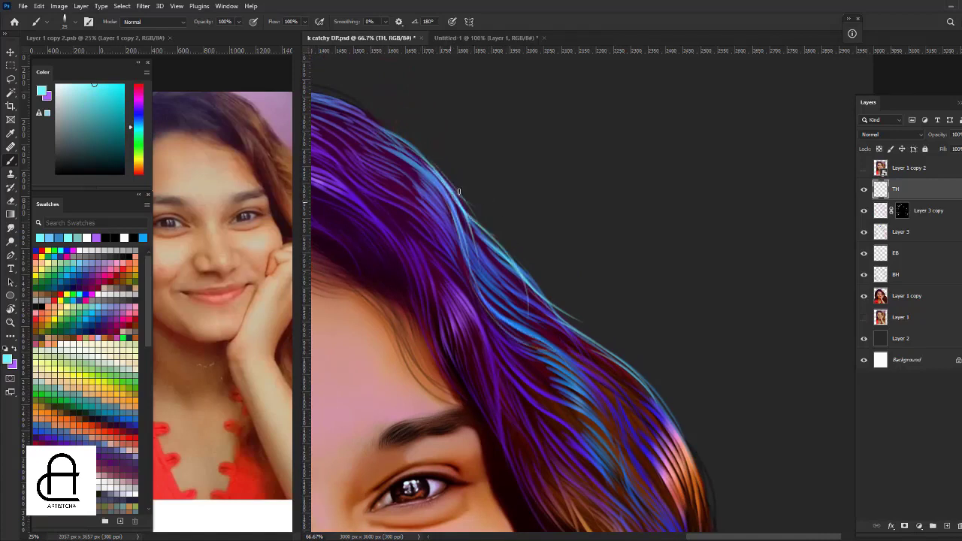
scroll(440, 172, up, 3)
mouse_move(351, 148)
mouse_down()
mouse_move(407, 163)
mouse_move(464, 207)
mouse_move(492, 255)
mouse_up()
mouse_move(371, 148)
mouse_down()
mouse_move(559, 216)
mouse_move(598, 284)
mouse_up()
key(ctrl+minus)
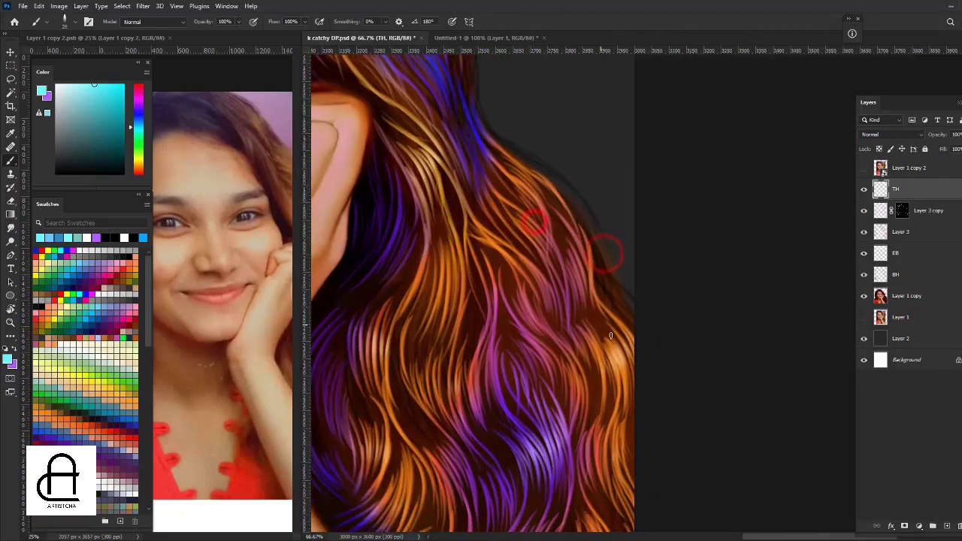
Pick a pale yellow and paint thin strands down the right hair edge.
alt+click(620, 350)
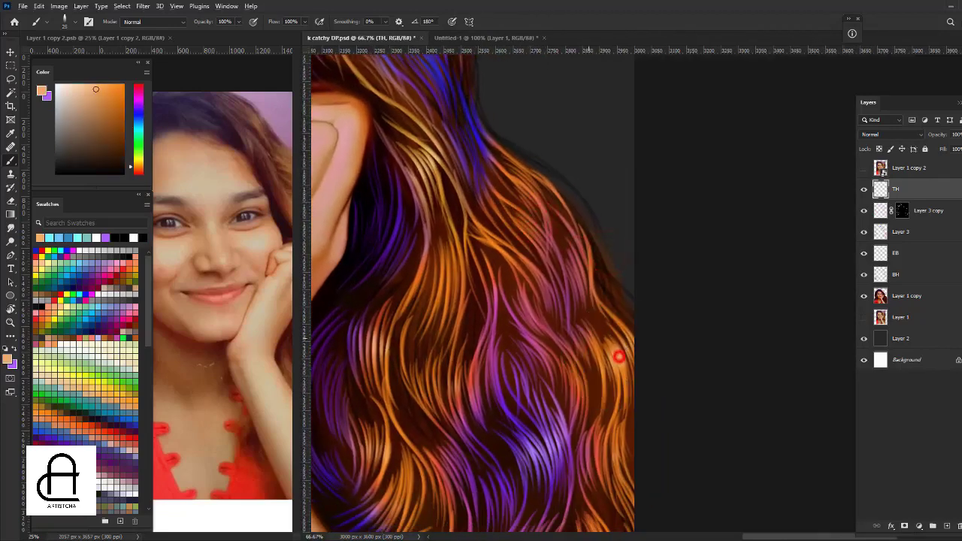
click(140, 167)
click(90, 84)
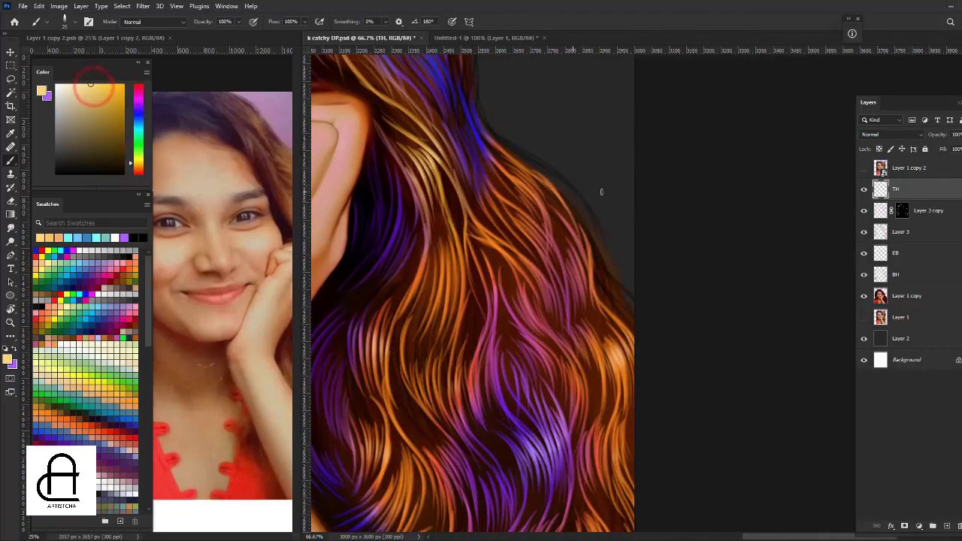
drag(501, 139, 605, 251)
drag(525, 166, 599, 406)
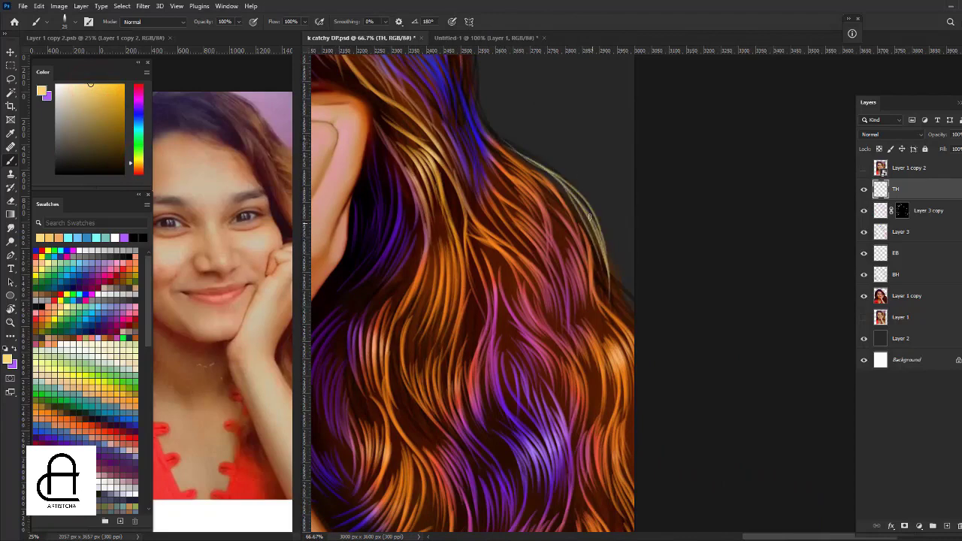
drag(597, 297, 587, 470)
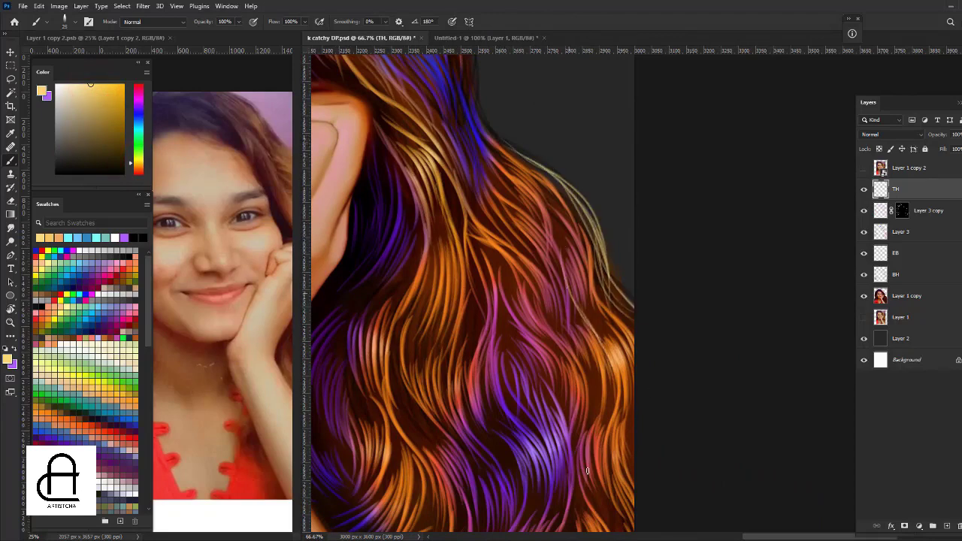
Add more thin curving yellow strands along the lower right hair edge.
drag(511, 154, 546, 364)
drag(444, 147, 500, 354)
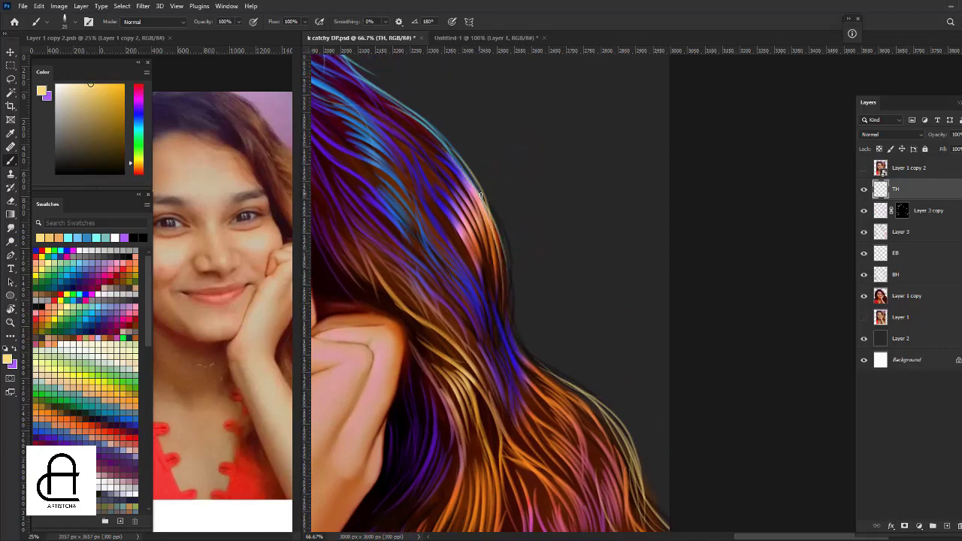
drag(500, 233, 584, 349)
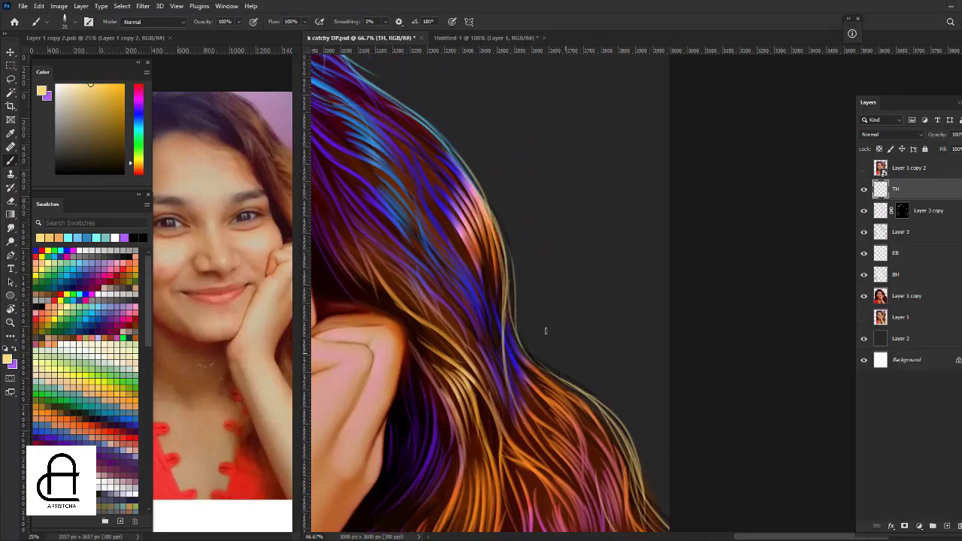
mouse_move(518, 338)
mouse_down()
mouse_move(579, 365)
mouse_move(610, 395)
mouse_up()
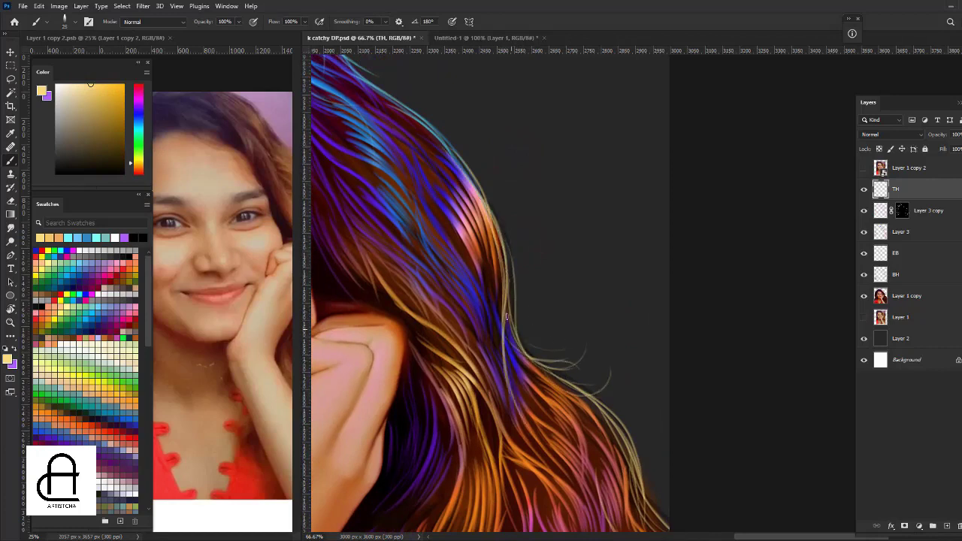
mouse_move(547, 326)
mouse_down()
mouse_move(615, 428)
mouse_move(640, 432)
mouse_move(659, 499)
mouse_up()
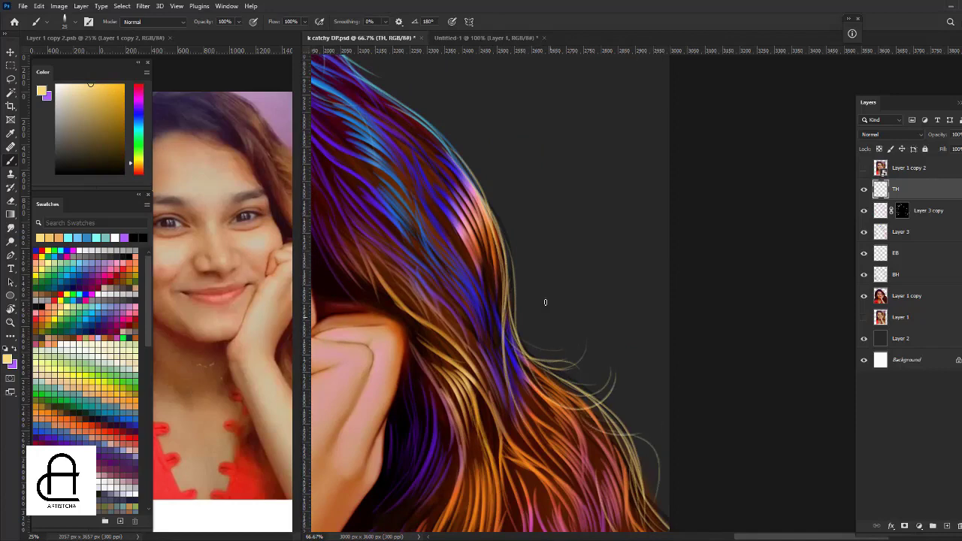
key(ctrl+minus)
key(ctrl+minus)
key(ctrl+minus)
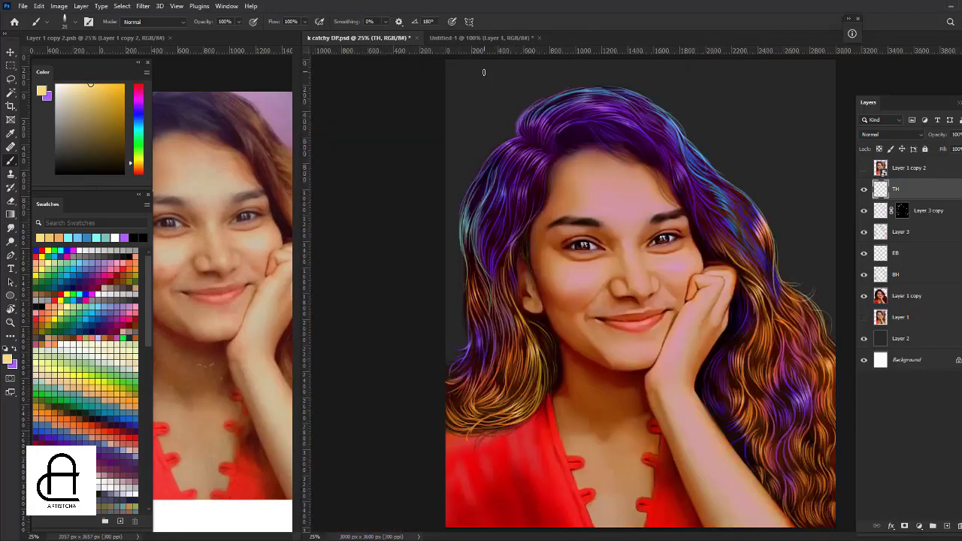
At 50% zoom, brush thin golden strands through the hair left of the face.
key(ctrl+plus)
key(ctrl+plus)
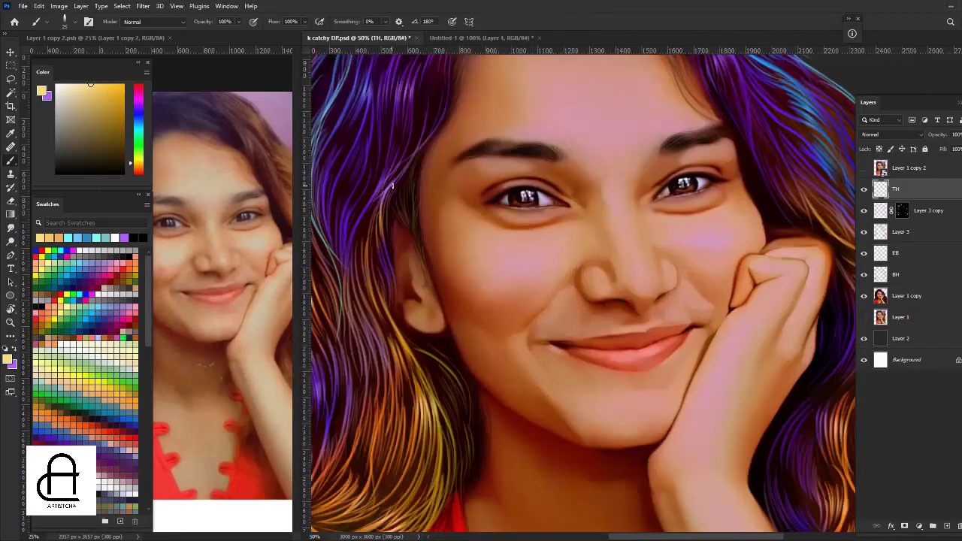
drag(386, 191, 375, 271)
mouse_move(377, 215)
mouse_down()
mouse_move(390, 305)
mouse_move(365, 258)
mouse_move(412, 345)
mouse_up()
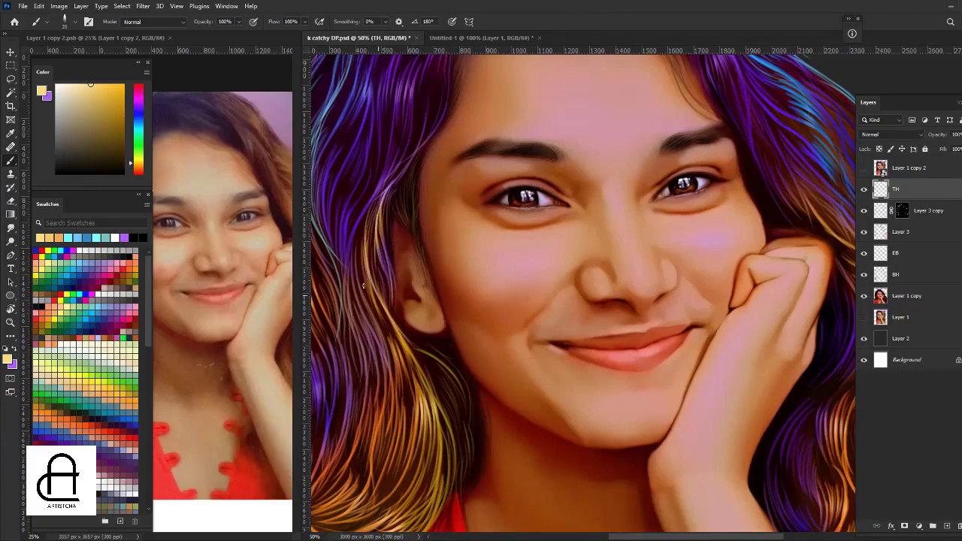
drag(375, 302, 425, 390)
mouse_move(377, 281)
mouse_down()
mouse_move(427, 365)
mouse_move(455, 468)
mouse_up()
drag(431, 382, 450, 503)
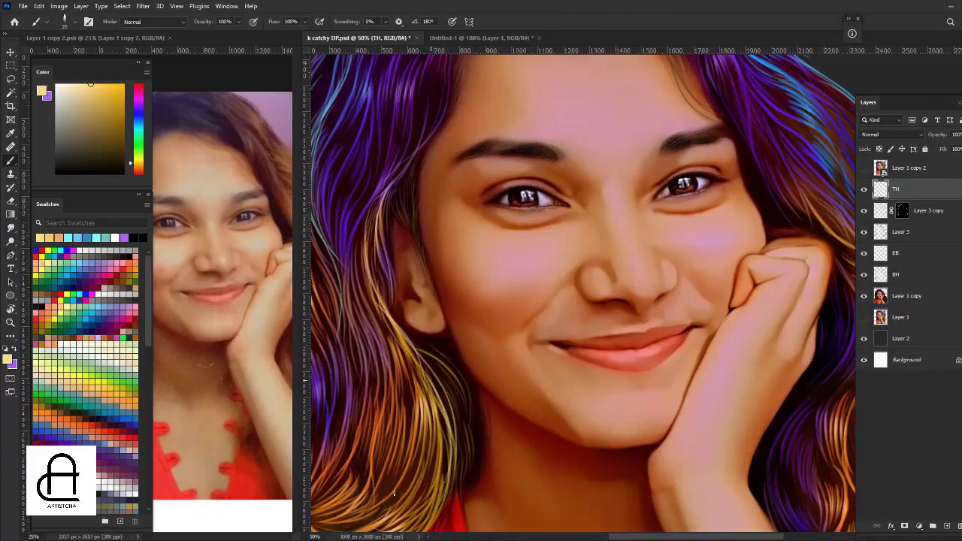
drag(444, 374, 537, 247)
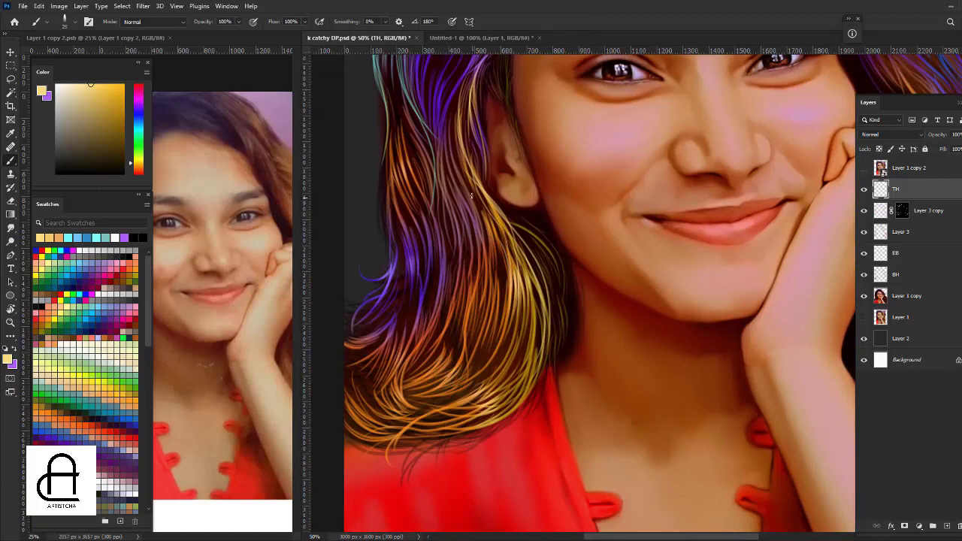
drag(482, 207, 503, 345)
drag(466, 251, 508, 374)
mouse_move(508, 290)
mouse_down()
mouse_move(525, 363)
mouse_move(434, 420)
mouse_up()
Paint faint light strands through the lower-left hair down toward the hair ends.
drag(433, 418, 420, 478)
drag(515, 422, 446, 455)
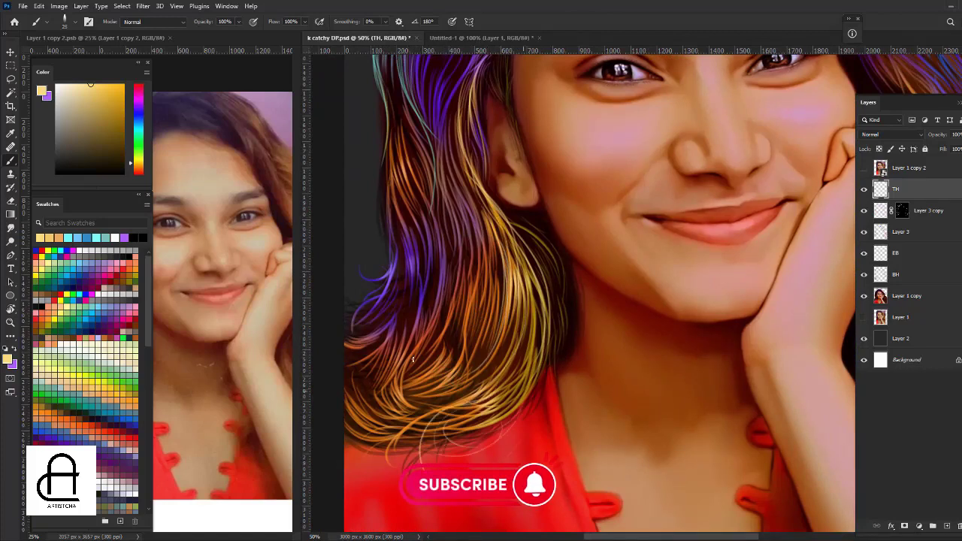
drag(413, 360, 435, 454)
drag(385, 373, 371, 434)
drag(404, 362, 397, 417)
drag(420, 337, 391, 421)
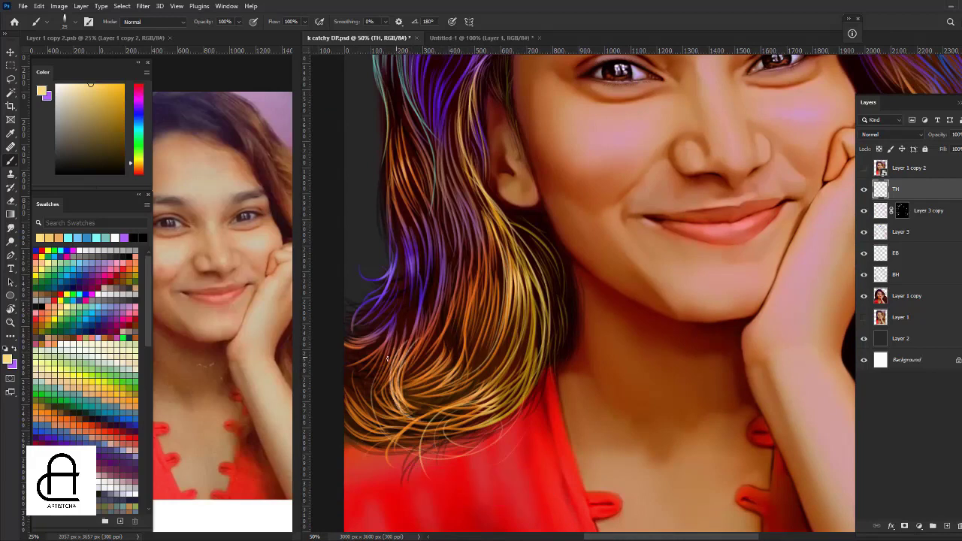
drag(387, 359, 418, 418)
drag(397, 375, 374, 425)
drag(397, 344, 359, 415)
drag(431, 371, 352, 417)
drag(457, 347, 386, 411)
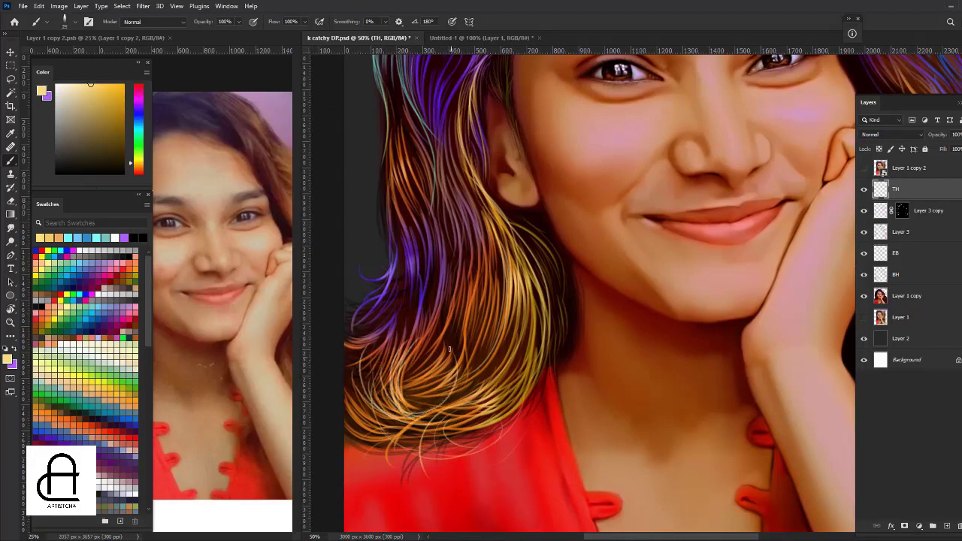
drag(442, 386, 376, 407)
drag(401, 289, 356, 320)
Add light strands along the upper-left hair edge and the hair beside the cheek.
drag(387, 125, 378, 221)
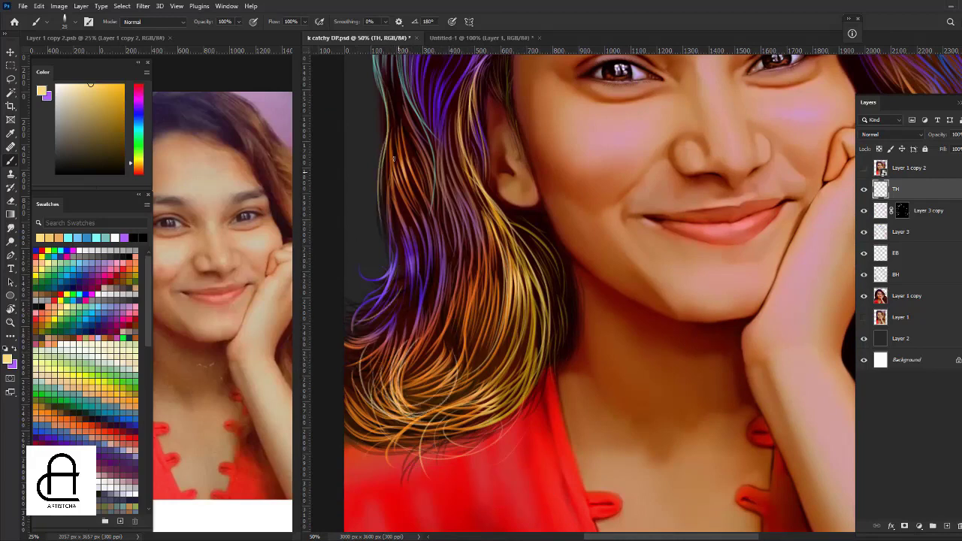
drag(389, 158, 374, 248)
drag(401, 95, 393, 200)
mouse_move(419, 155)
mouse_down()
mouse_move(394, 221)
mouse_move(399, 294)
mouse_up()
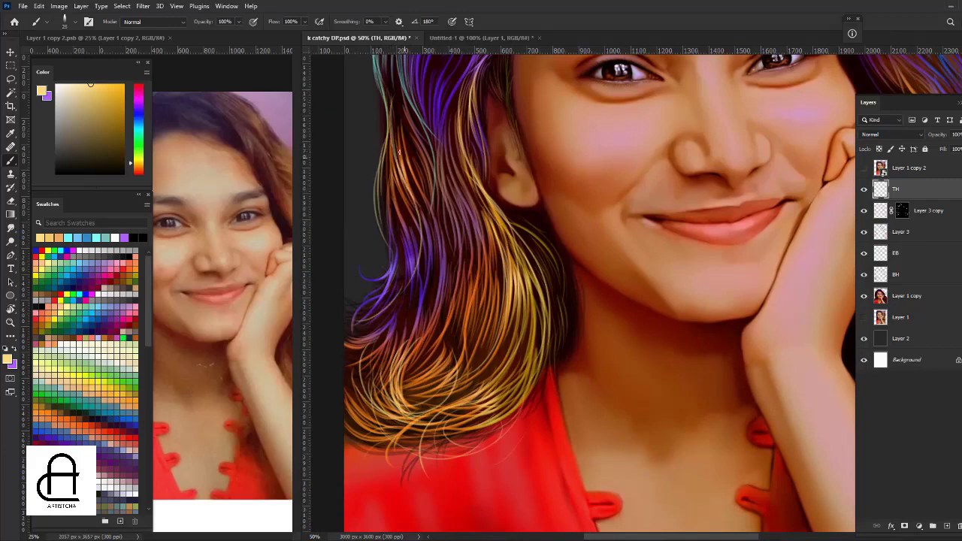
drag(407, 188, 361, 237)
drag(389, 147, 368, 191)
drag(428, 162, 450, 387)
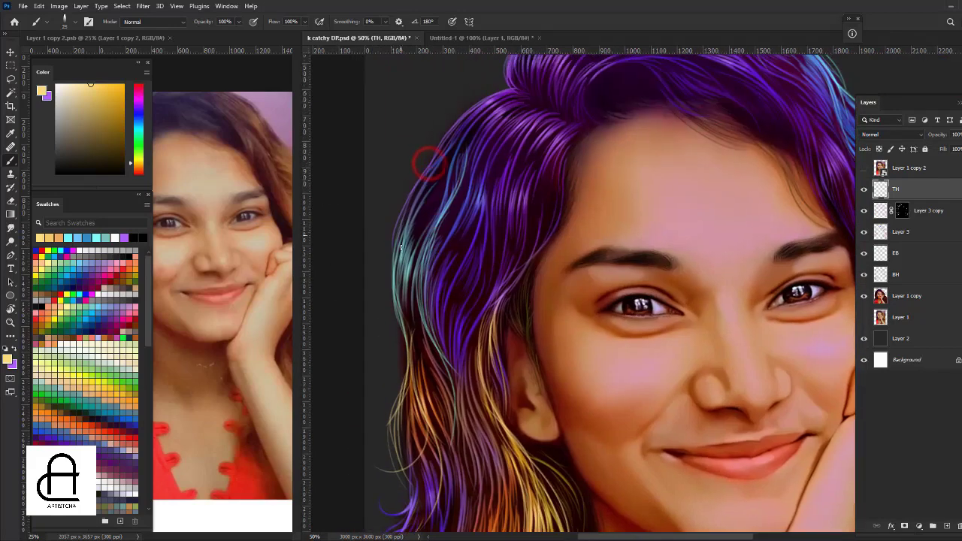
drag(488, 294, 467, 427)
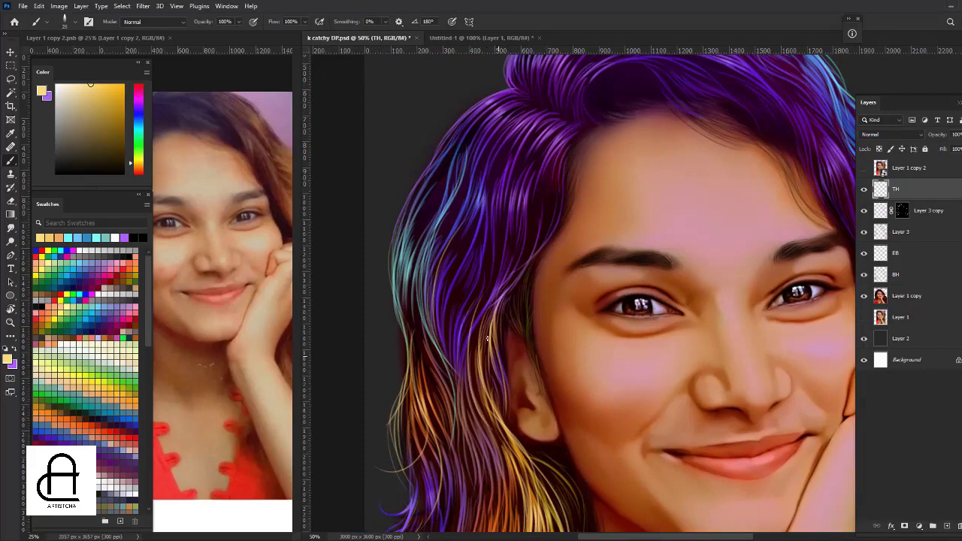
drag(478, 329, 461, 415)
drag(489, 380, 470, 491)
Switch the paint colour to blue and add blue-purple strands in the left hair.
key(ctrl+minus)
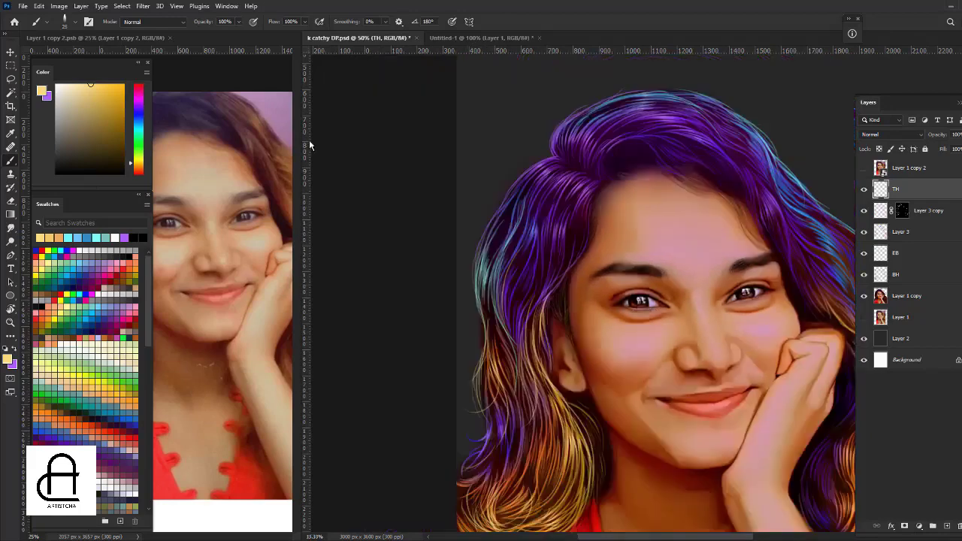
key(ctrl+minus)
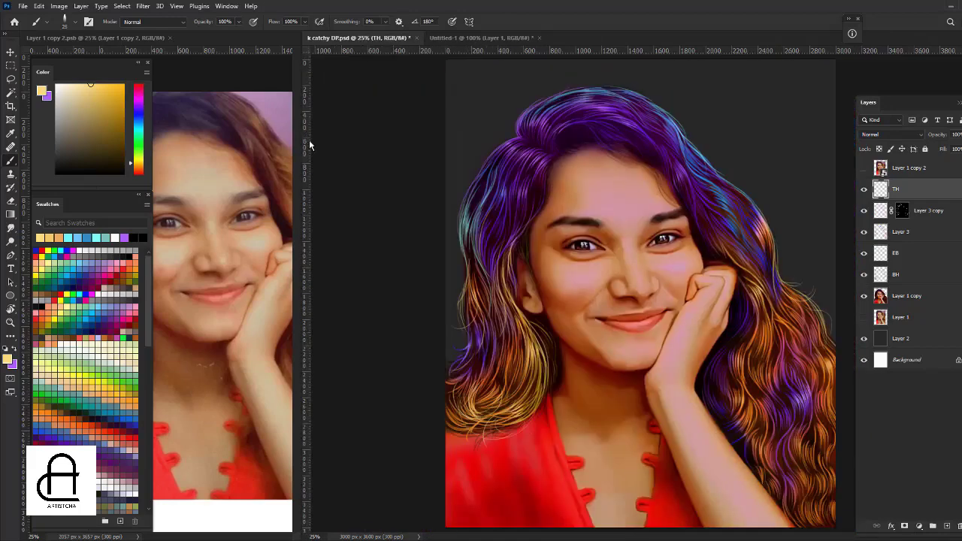
key(ctrl+plus)
key(ctrl+plus)
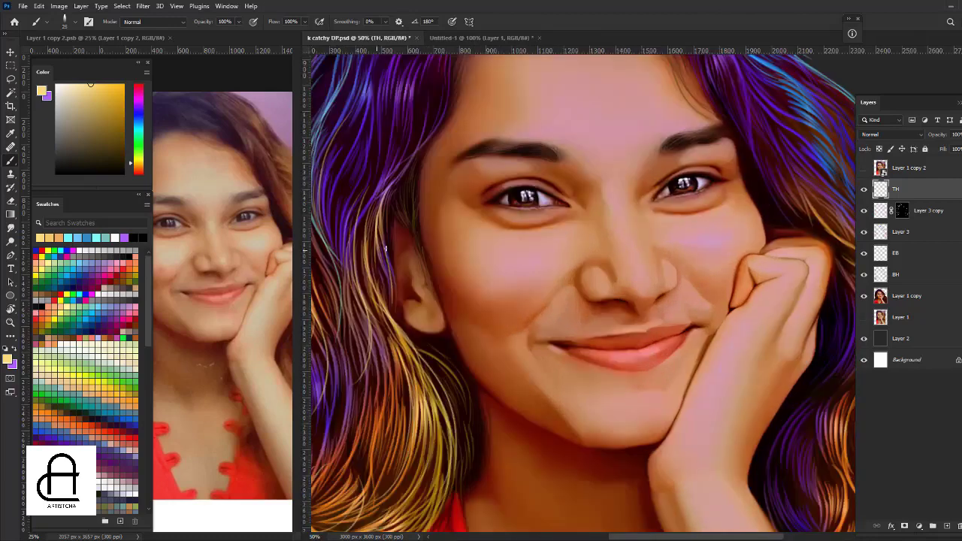
drag(404, 258, 467, 222)
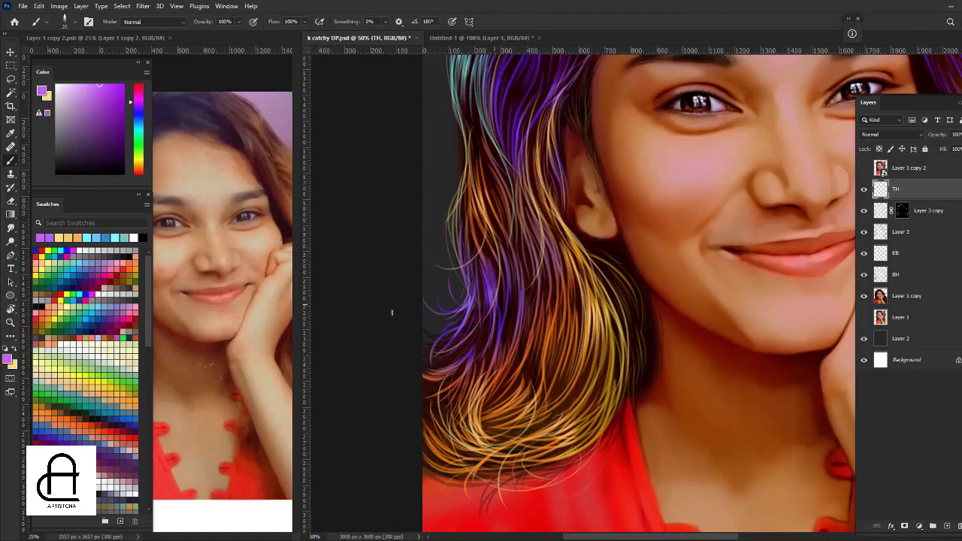
click(136, 118)
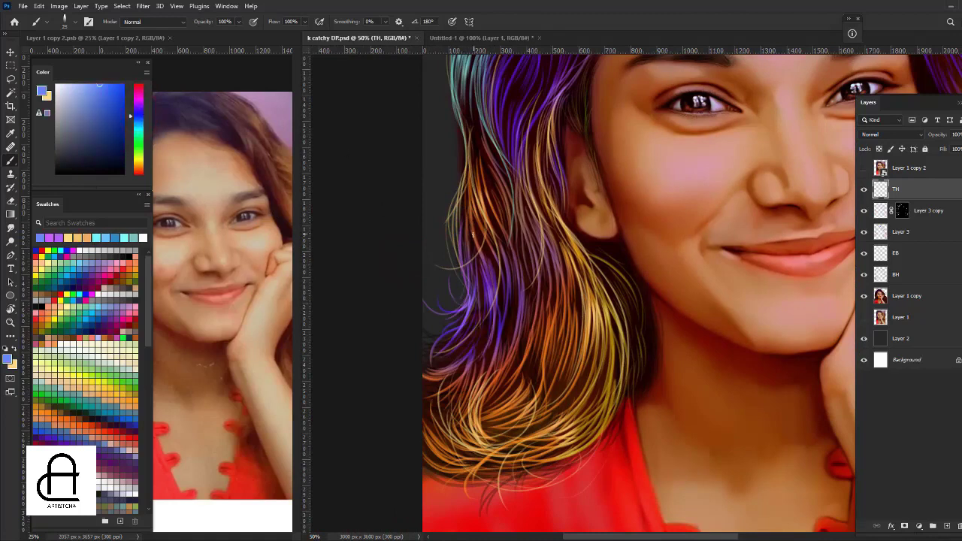
drag(474, 245, 499, 339)
drag(485, 296, 500, 366)
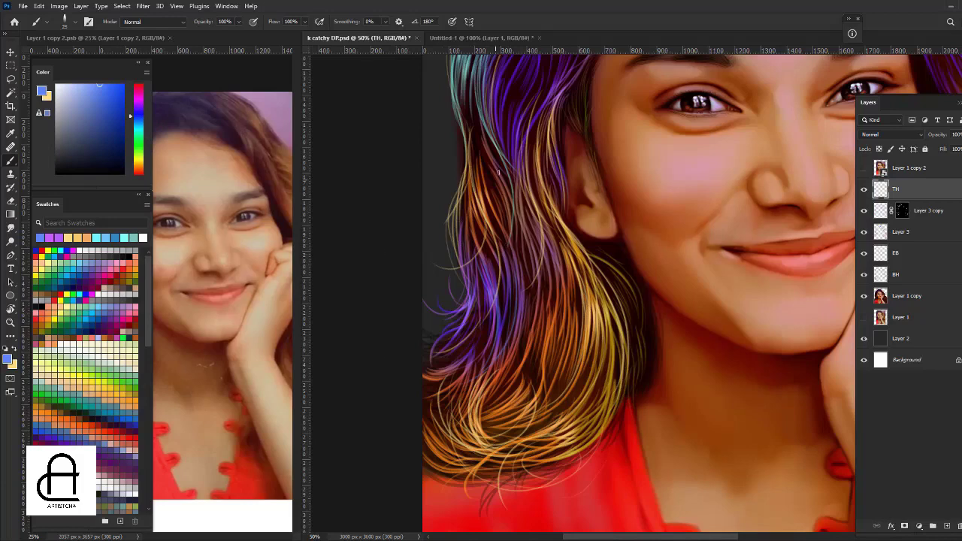
Return to light yellow and paint a thin strand down the right-side orange hair.
drag(497, 173, 436, 340)
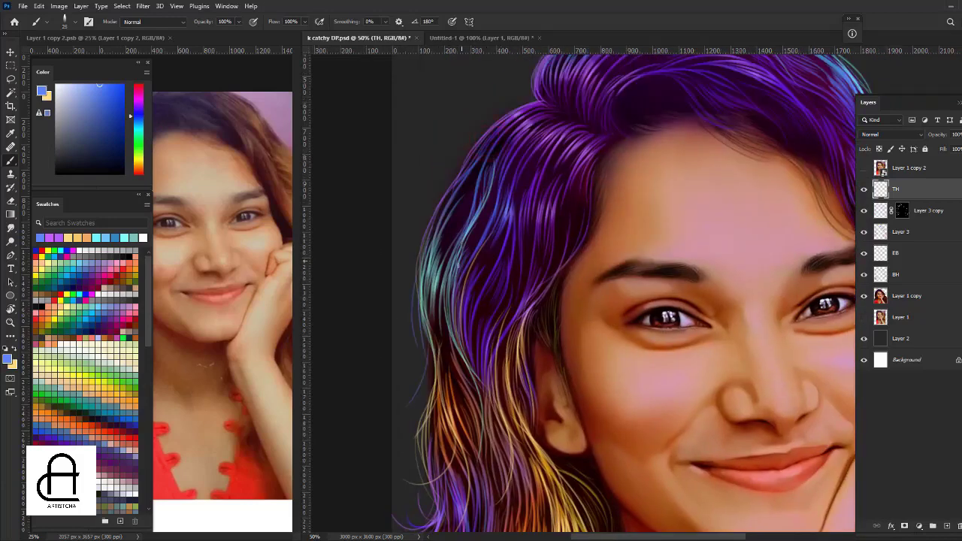
drag(583, 211, 543, 150)
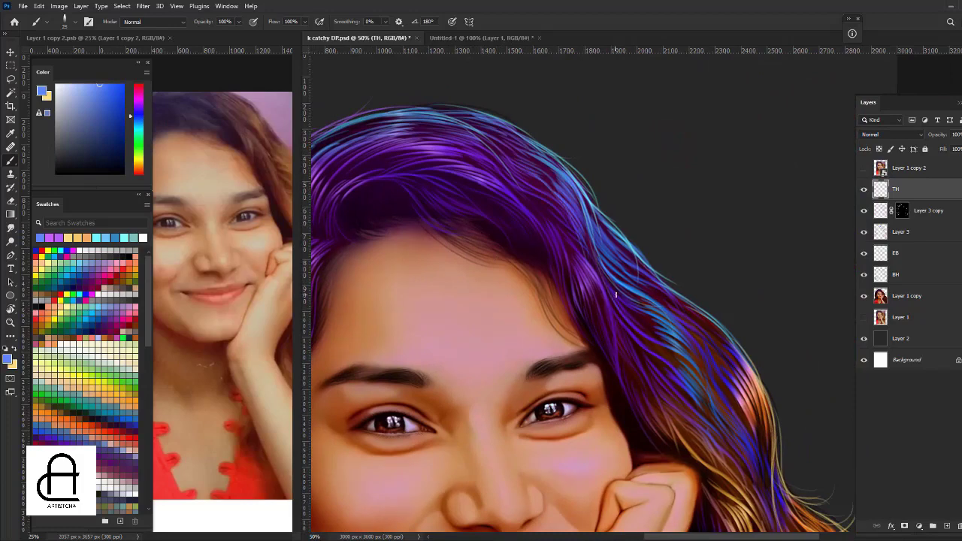
drag(745, 468, 652, 322)
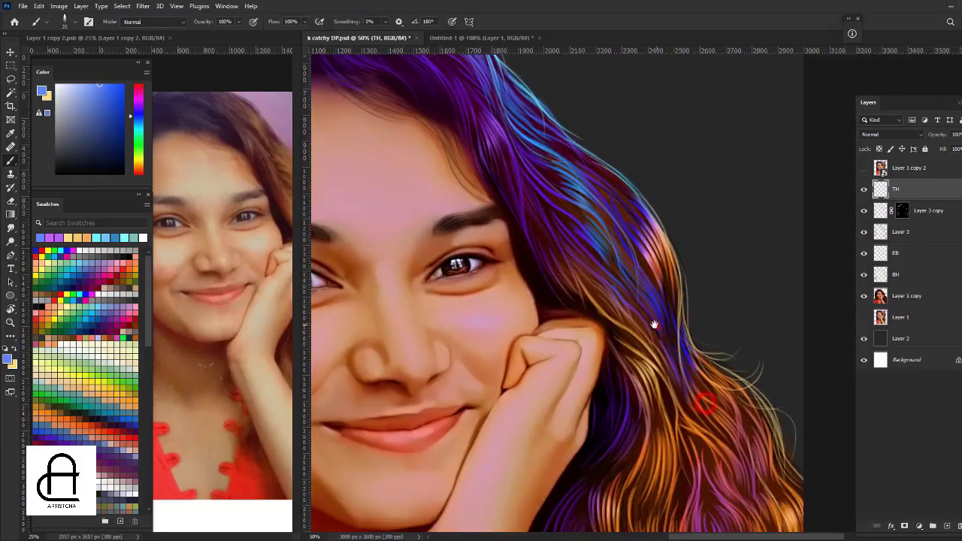
key(x)
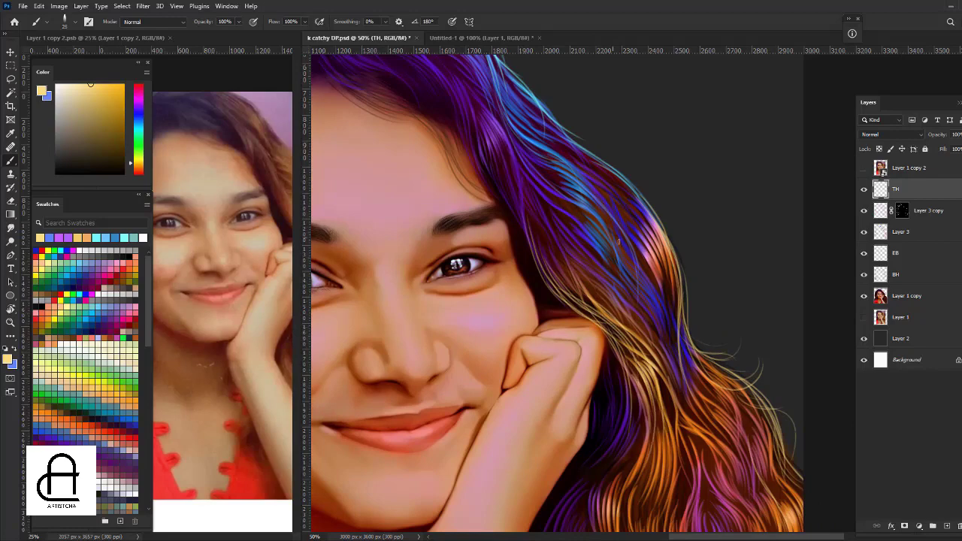
drag(658, 380, 610, 236)
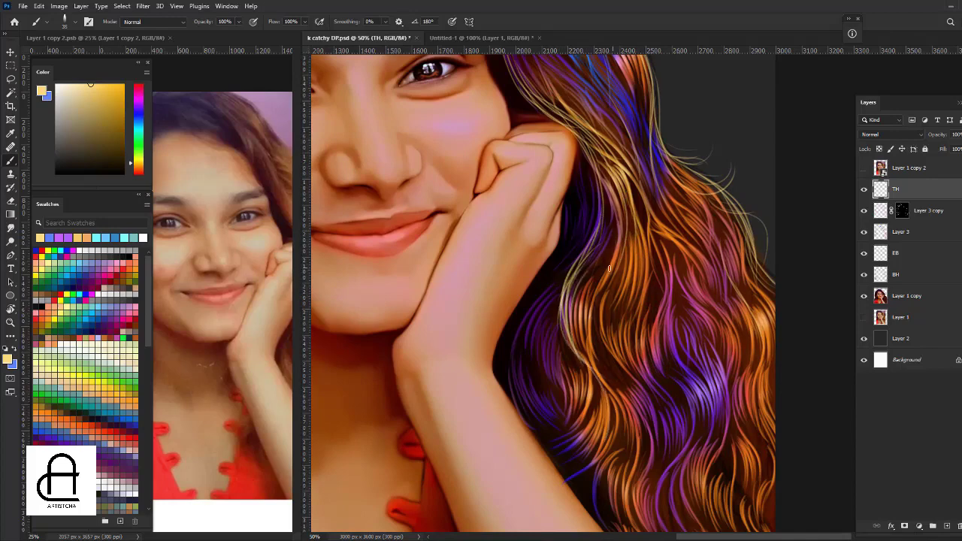
drag(608, 269, 628, 474)
Save the document, make blue the paint colour and zoom in on the upper-right hair.
key(ctrl+minus)
key(ctrl+minus)
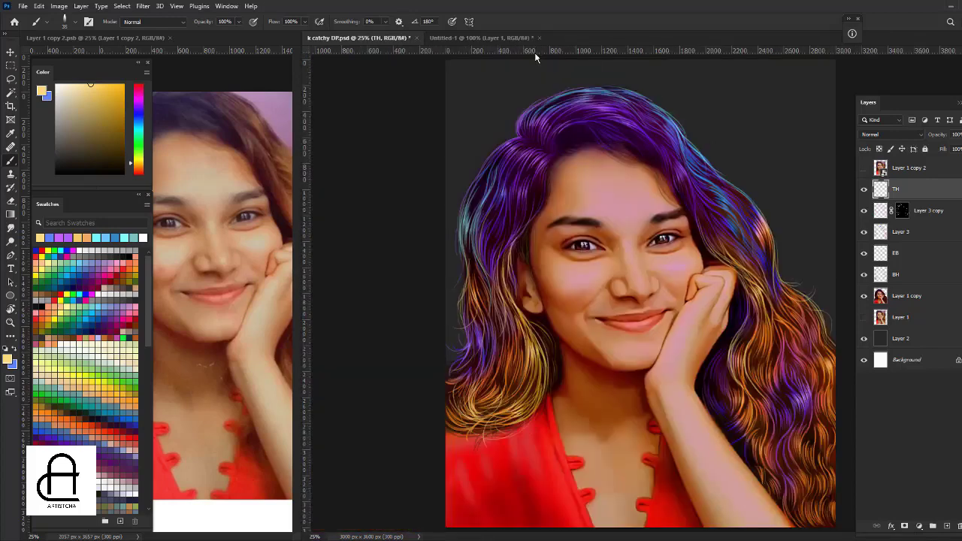
key(ctrl+s)
key(ctrl+plus)
key(ctrl+plus)
key(x)
drag(787, 88, 644, 177)
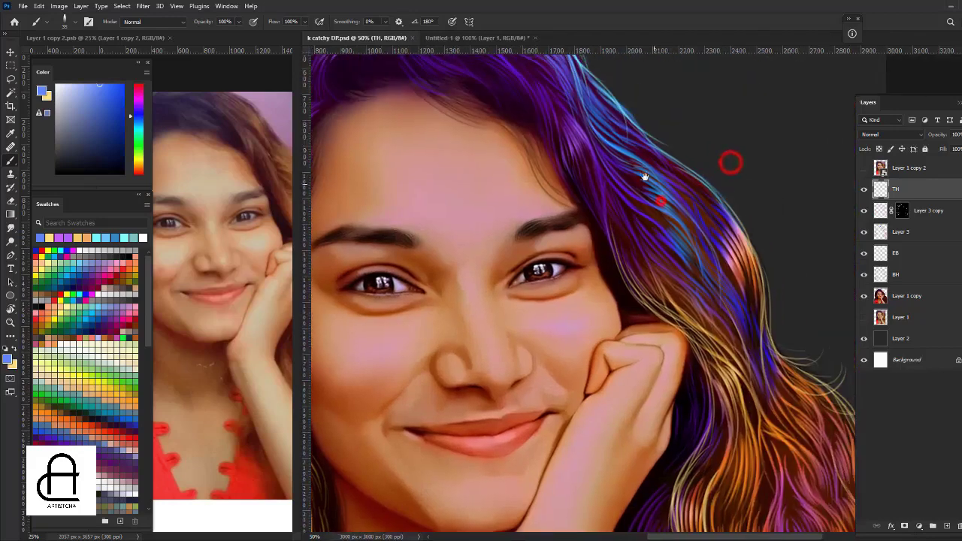
key(ctrl+plus)
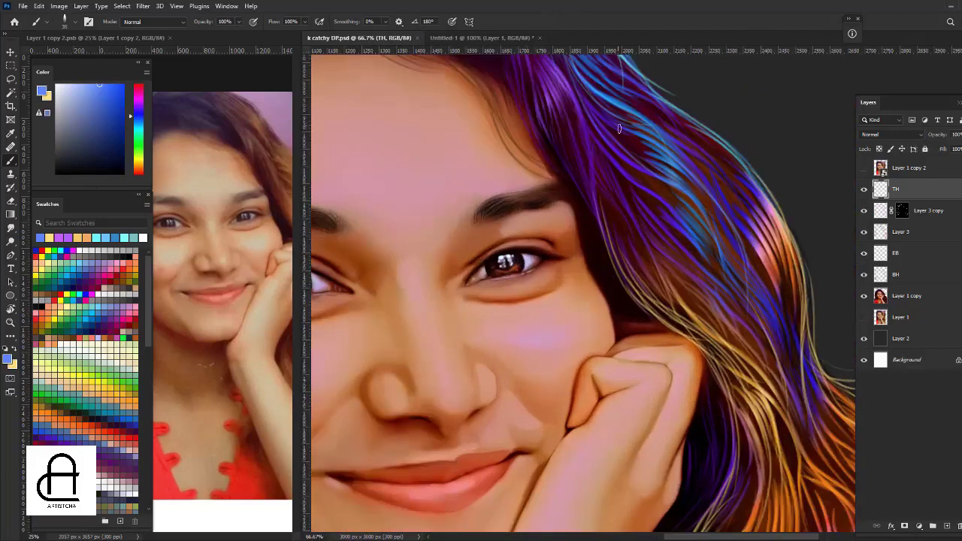
Brush several diagonal blue strands across the upper-right purple hair.
drag(585, 113, 676, 208)
drag(625, 176, 716, 271)
drag(680, 212, 731, 296)
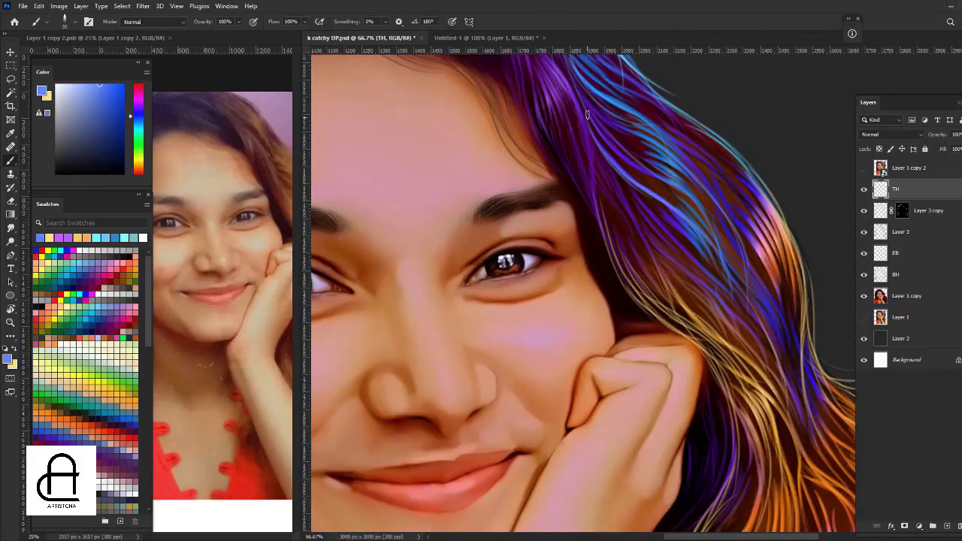
drag(594, 140, 683, 220)
drag(616, 168, 732, 308)
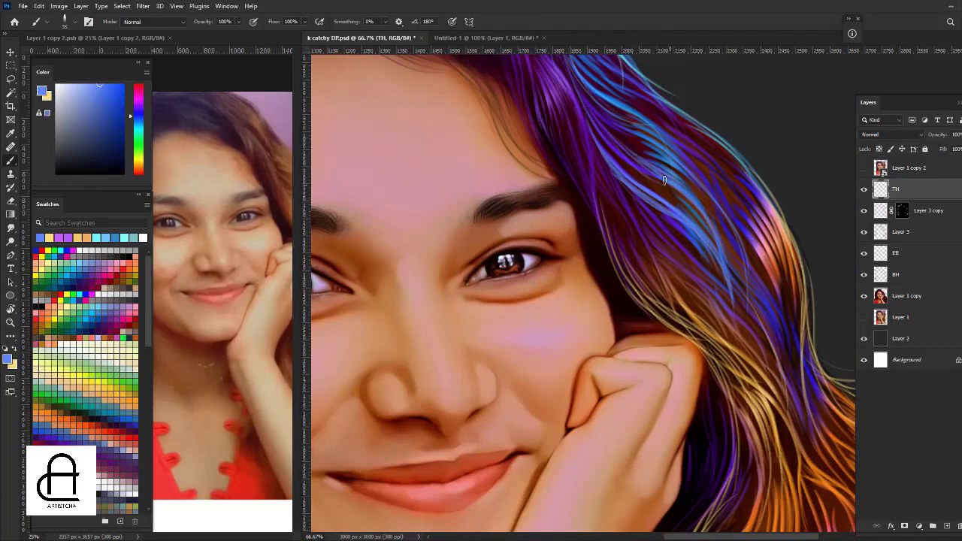
drag(609, 134, 734, 268)
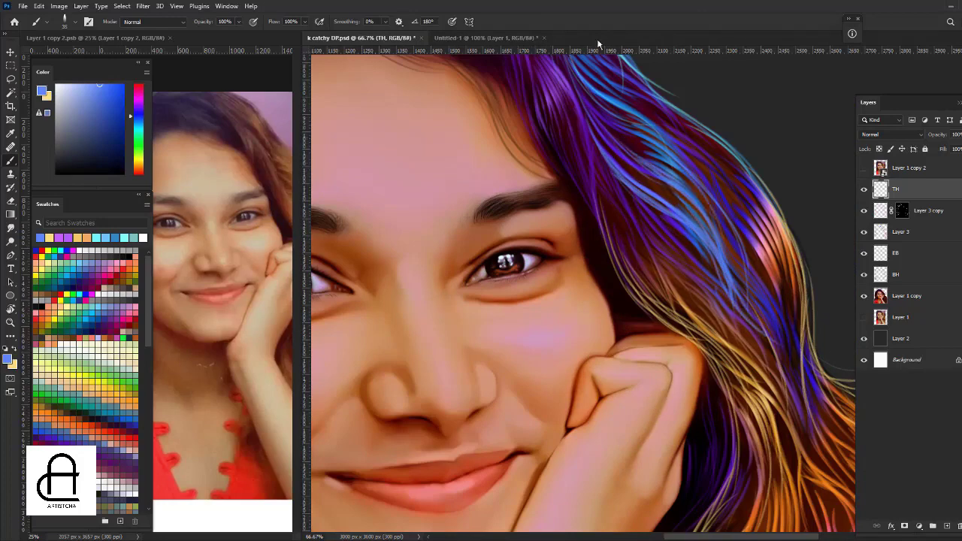
Review the whole portrait at different zoom levels and save the document again.
key(ctrl+minus)
key(ctrl+minus)
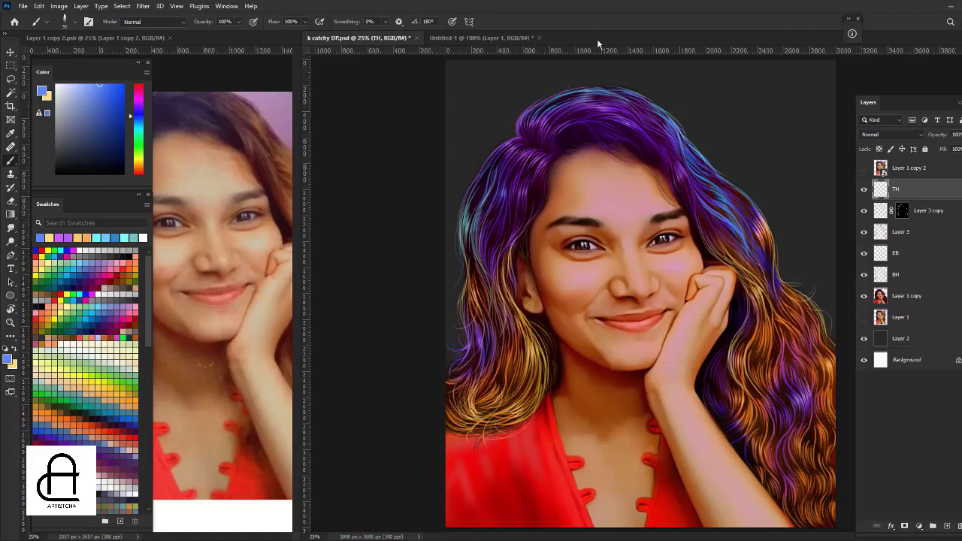
key(ctrl+plus)
key(ctrl+plus)
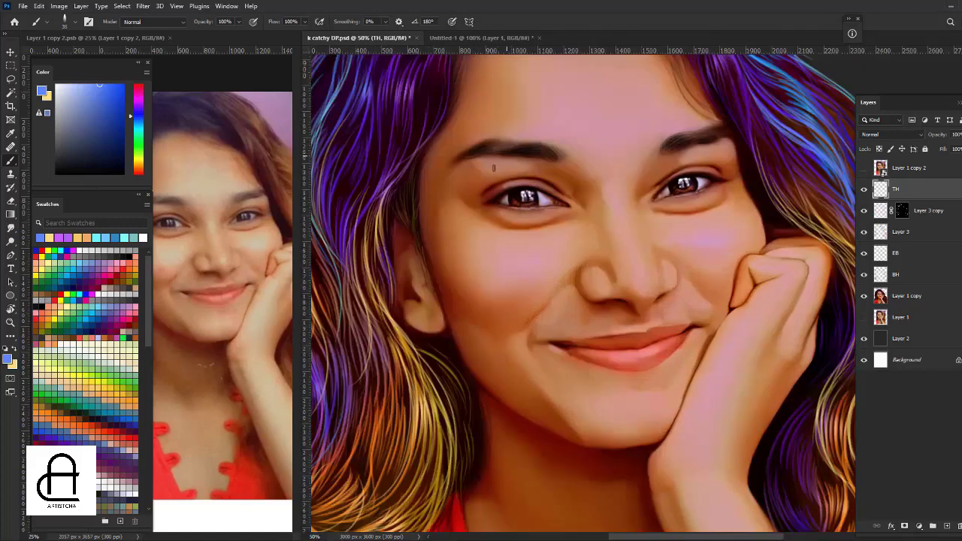
scroll(447, 133, up, 3)
key(ctrl+plus)
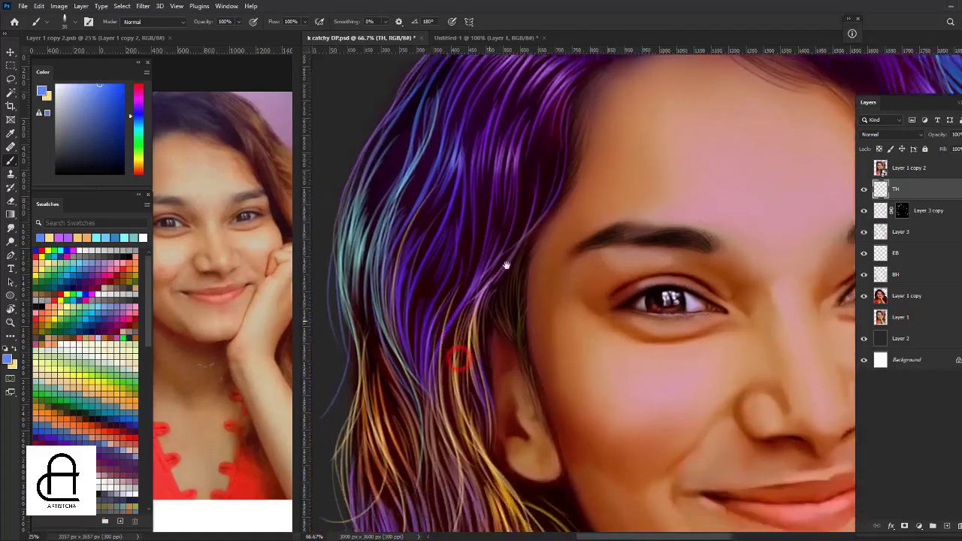
scroll(504, 262, down, 3)
scroll(515, 251, up, 5)
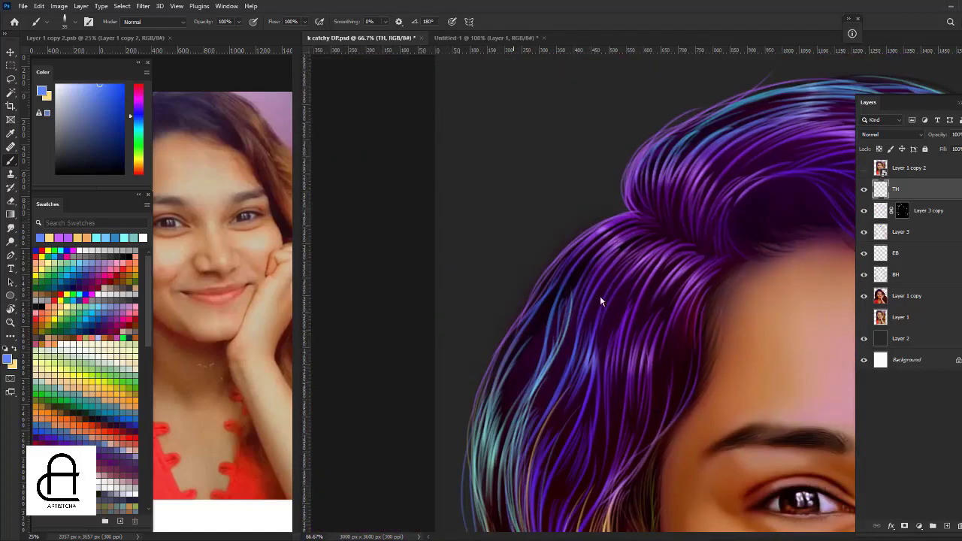
key(ctrl+s)
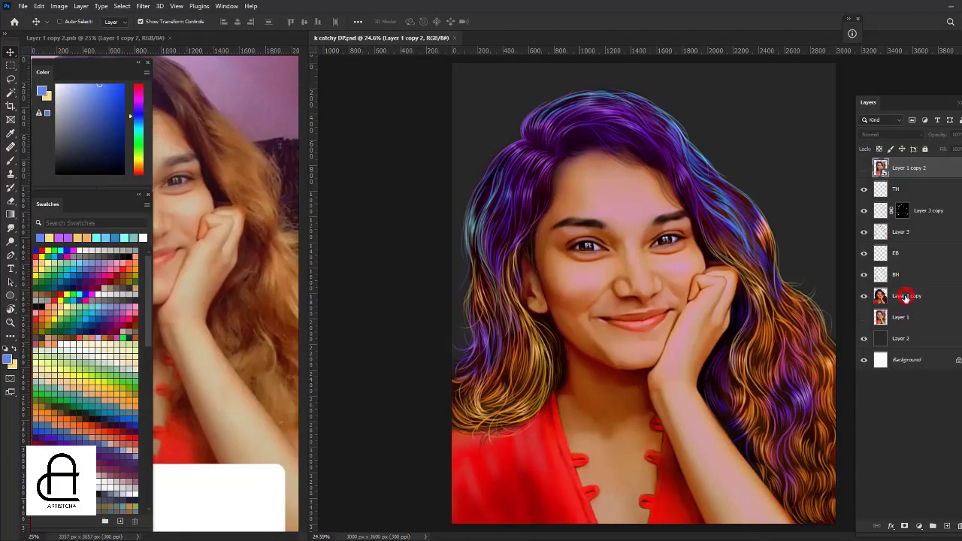
With a soft round brush on Layer 2, paint purple haze behind the upper-left hair.
click(912, 338)
key(b)
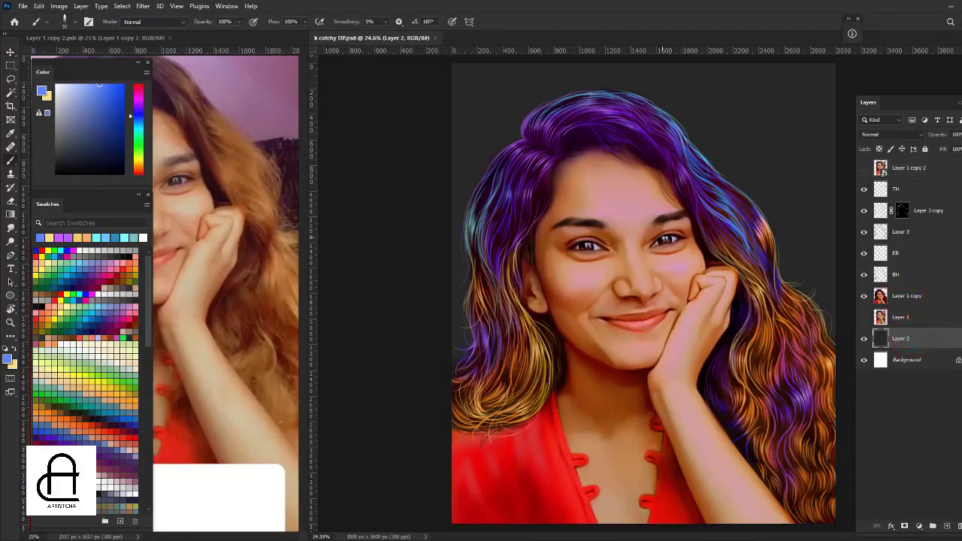
right_click(706, 253)
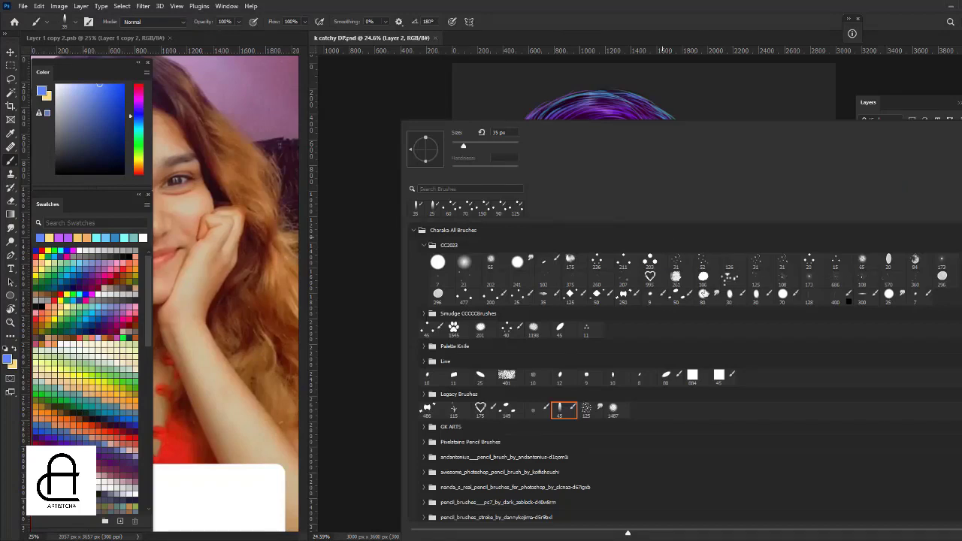
click(940, 276)
key(Return)
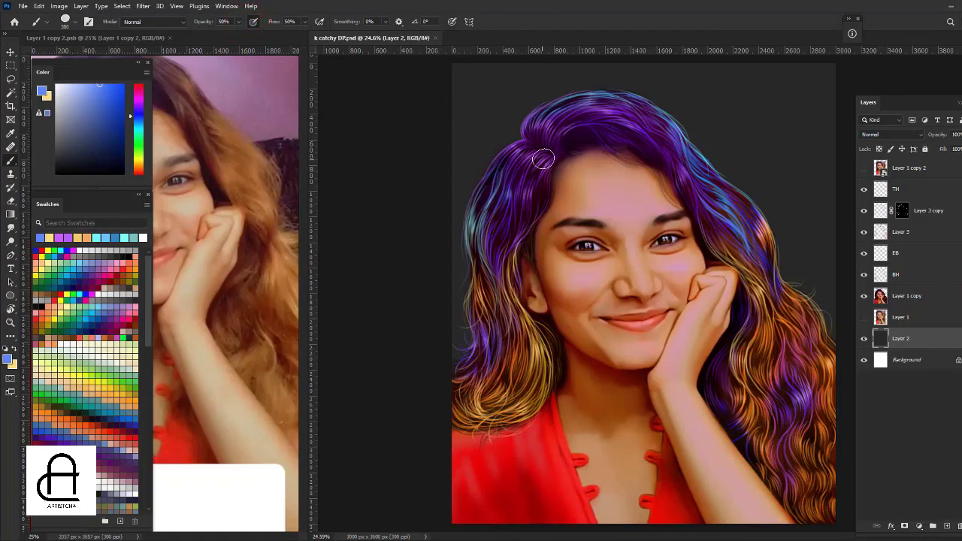
click(137, 105)
click(118, 105)
drag(504, 161, 734, 191)
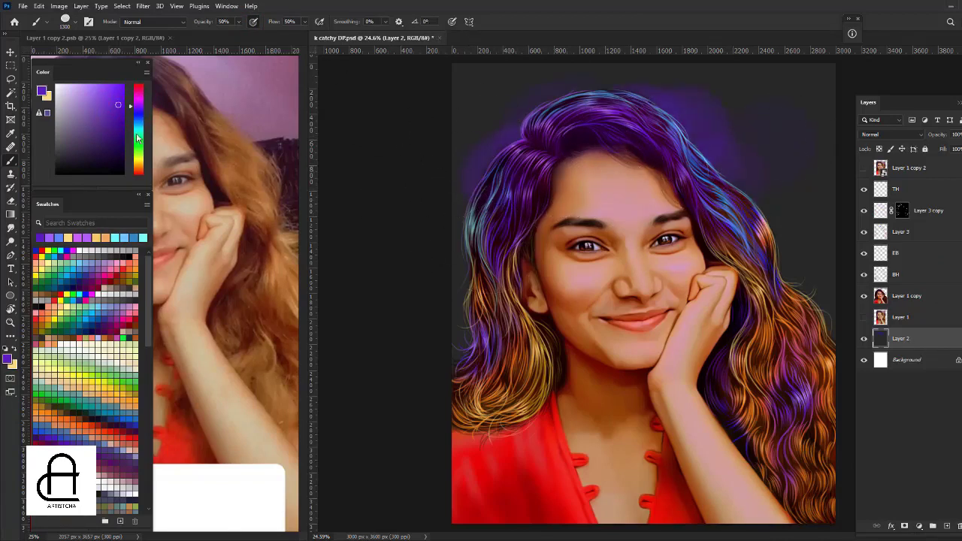
Paint cyan and teal haze along the left hair edge and behind the right hair.
key(x)
click(139, 124)
drag(512, 226, 507, 272)
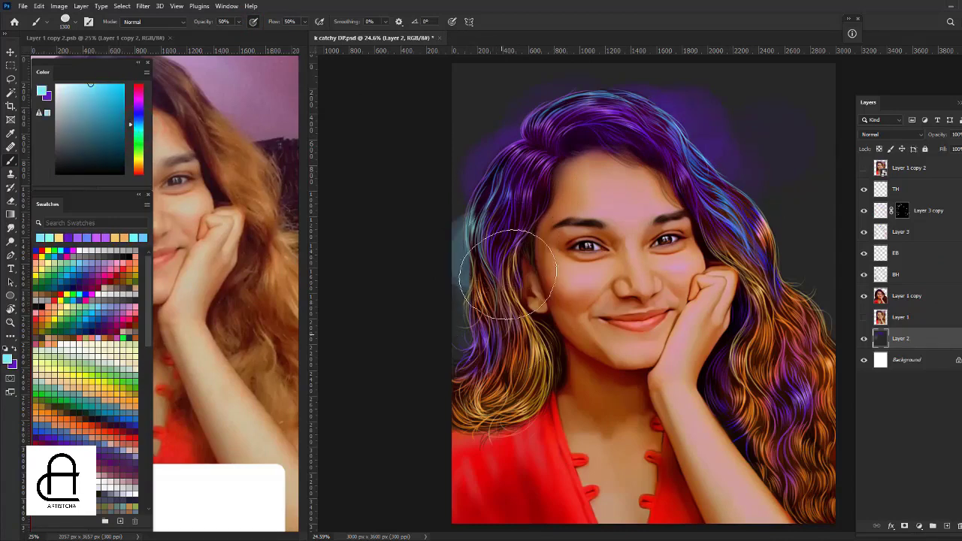
click(109, 110)
mouse_move(476, 240)
mouse_down()
mouse_move(490, 303)
mouse_move(451, 120)
mouse_up()
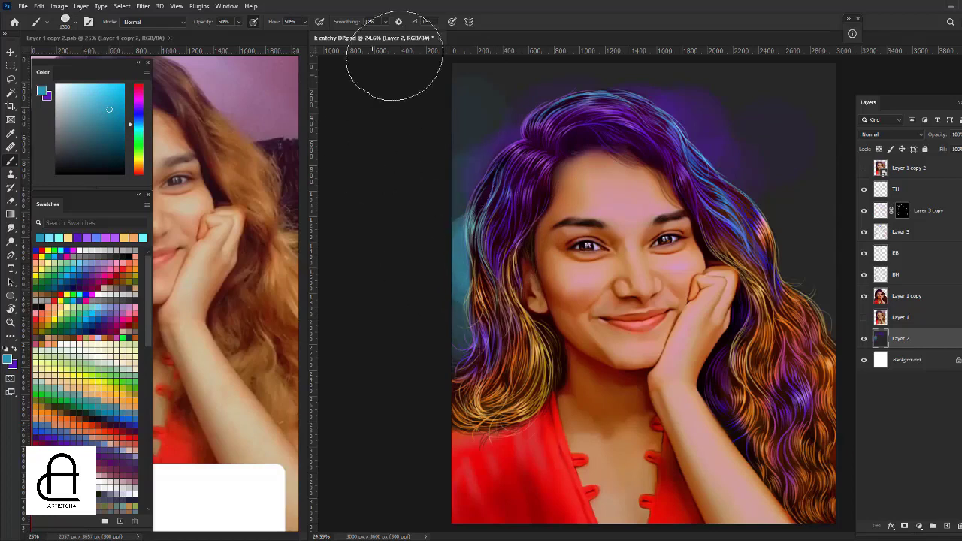
mouse_move(796, 165)
mouse_down()
mouse_move(773, 204)
mouse_move(800, 308)
mouse_up()
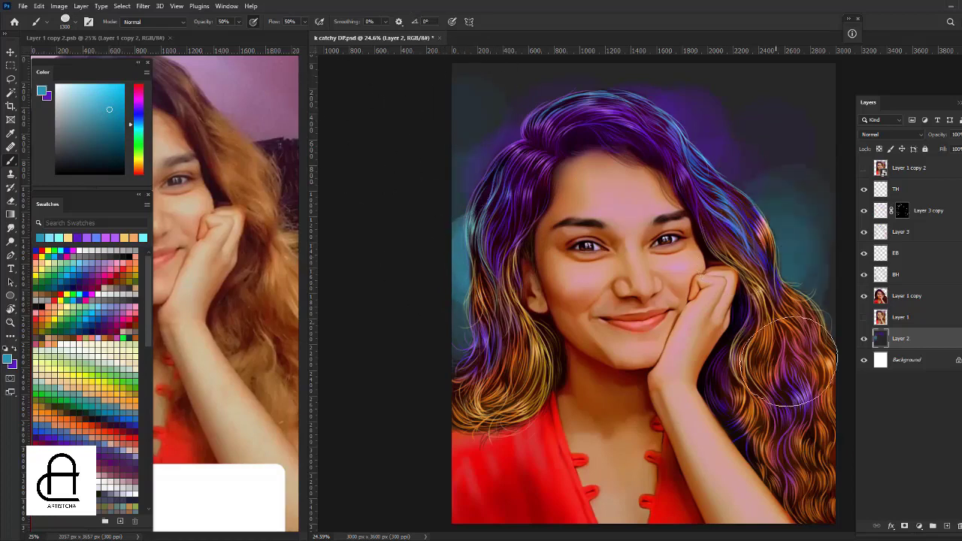
Add golden orange haze along the right hair edge and purple glows at left and upper right.
drag(144, 170, 138, 161)
drag(103, 101, 122, 111)
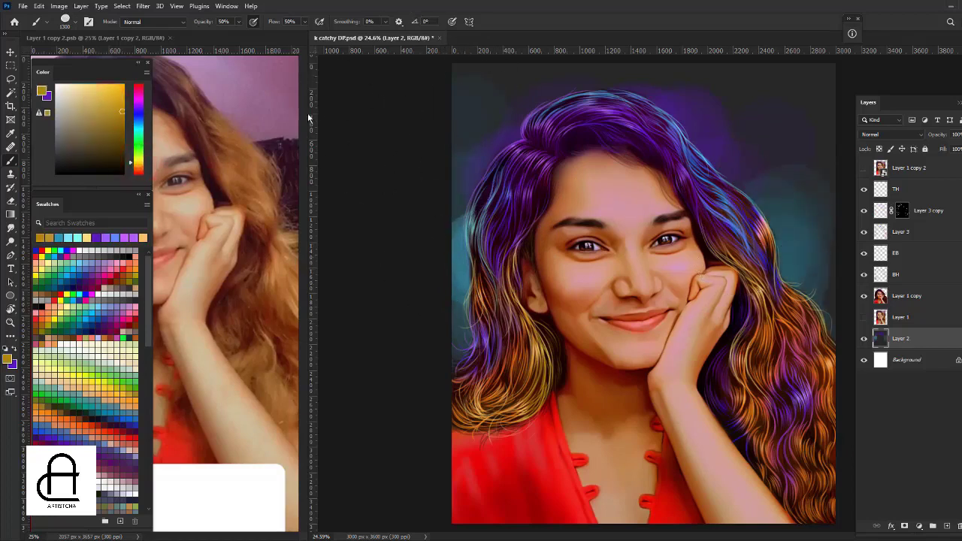
mouse_move(800, 354)
mouse_down()
mouse_move(794, 301)
mouse_move(742, 206)
mouse_move(758, 129)
mouse_up()
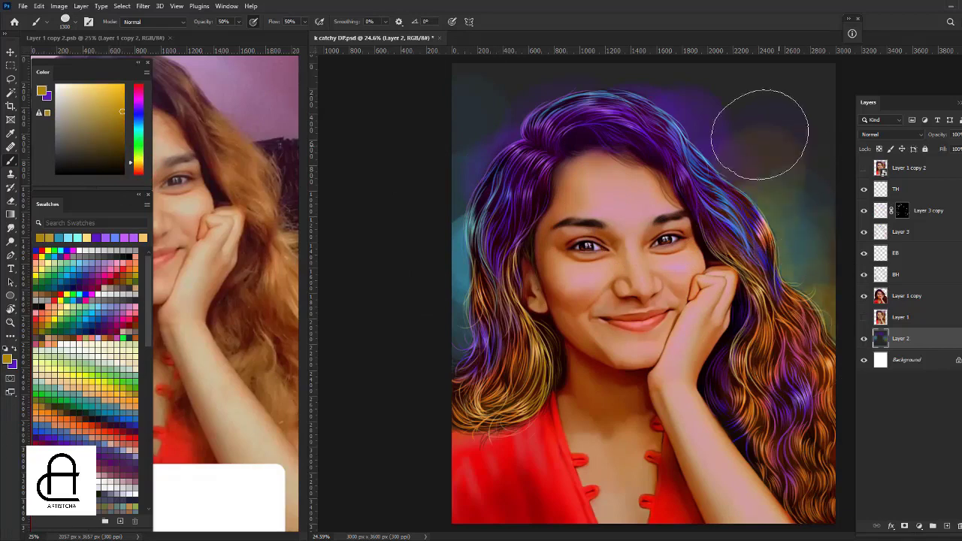
drag(526, 353, 474, 356)
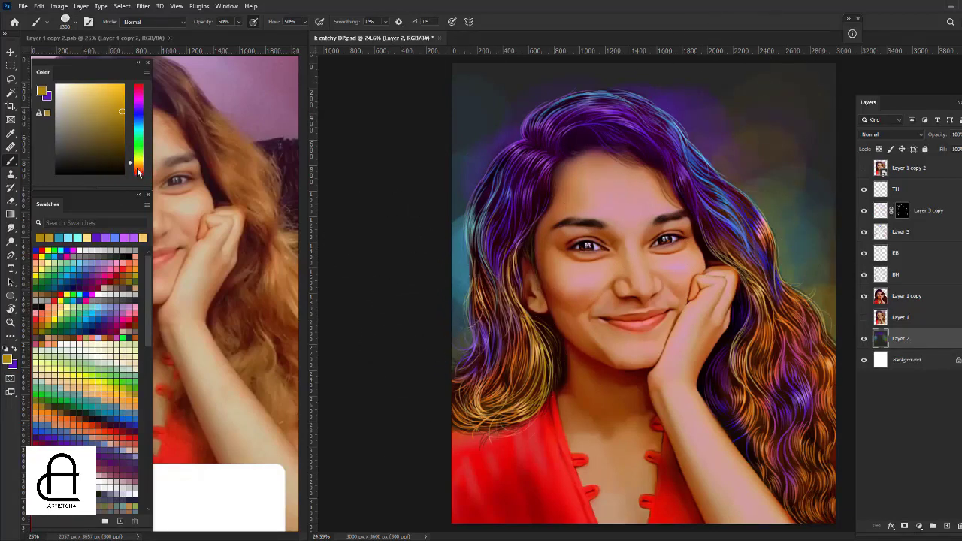
key(x)
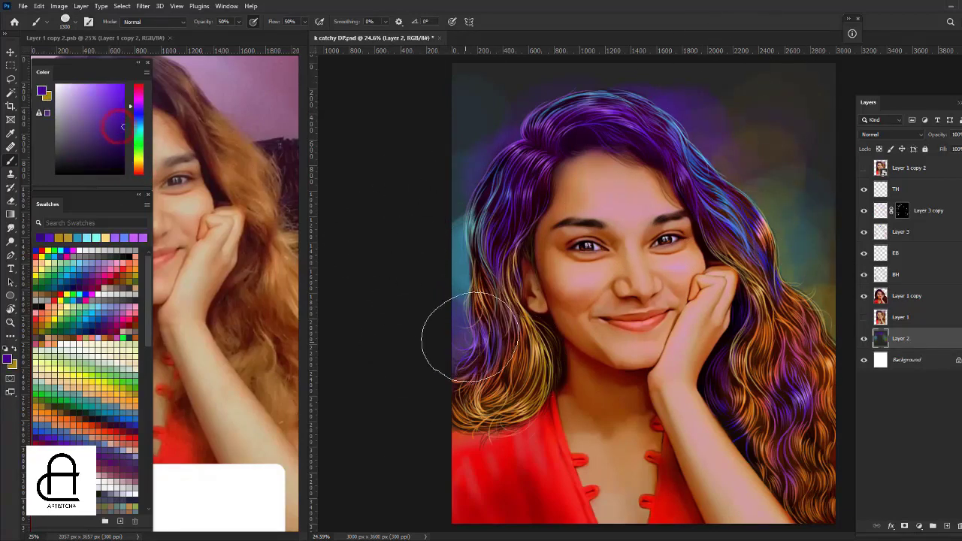
drag(455, 333, 481, 342)
drag(708, 107, 777, 124)
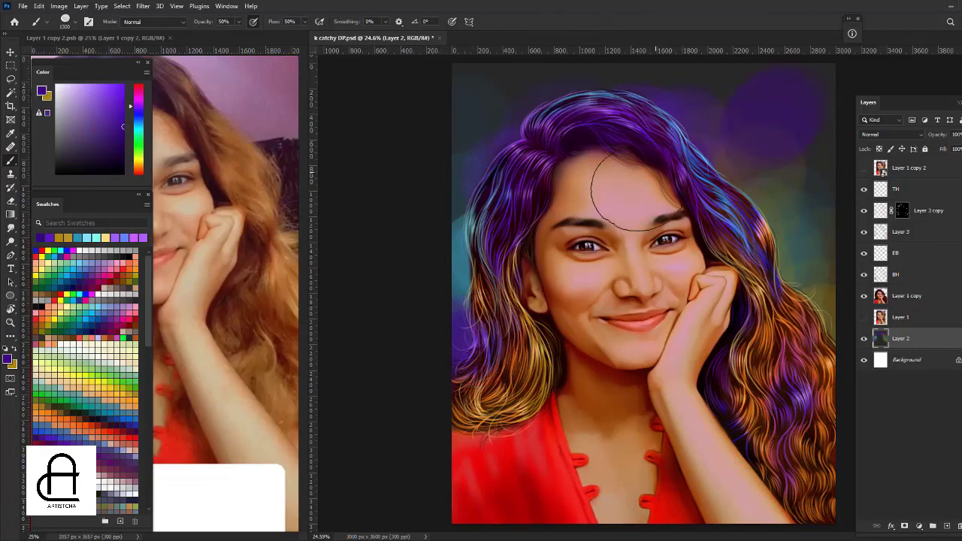
Set up a soft Smudge brush with Spacing toggled and its size tuned using [ and ].
key(r)
right_click(671, 221)
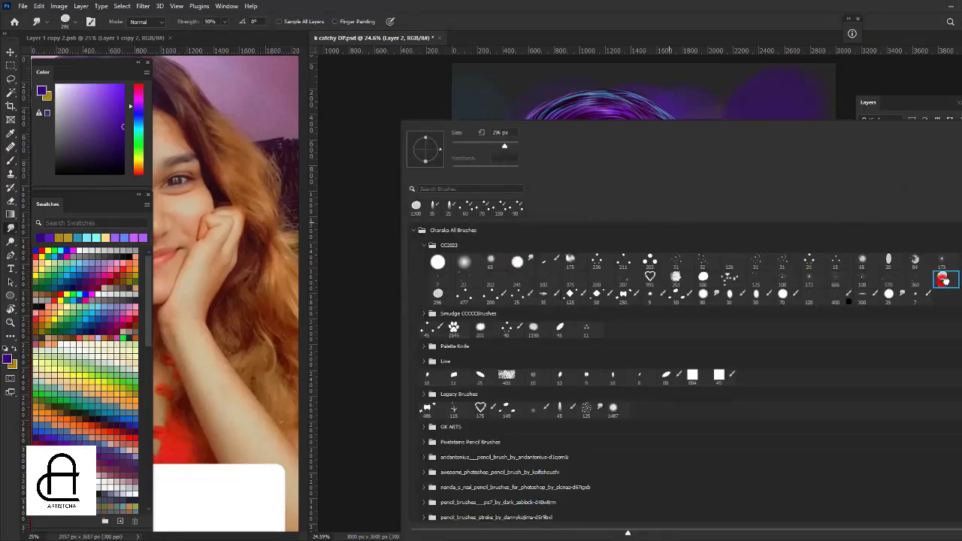
double_click(942, 279)
key(F5)
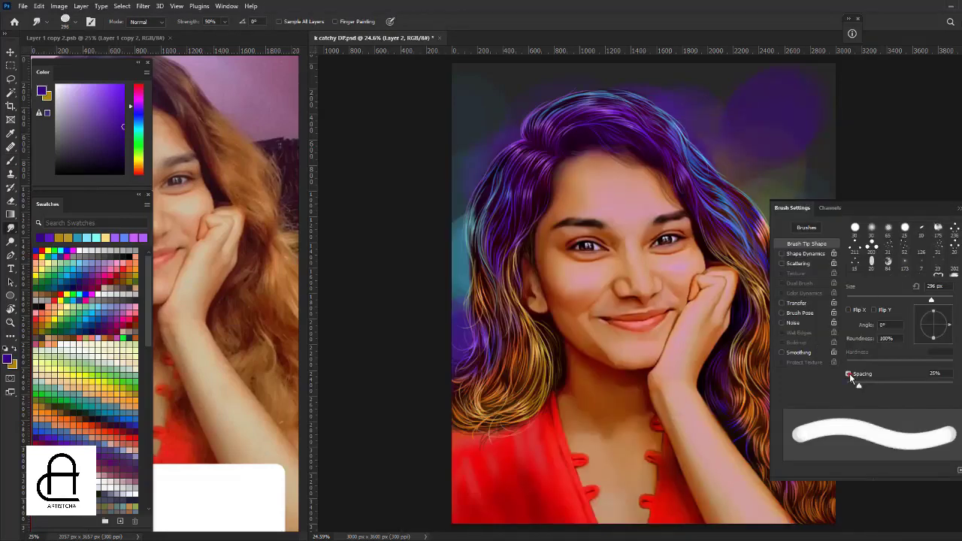
click(849, 374)
key(F5)
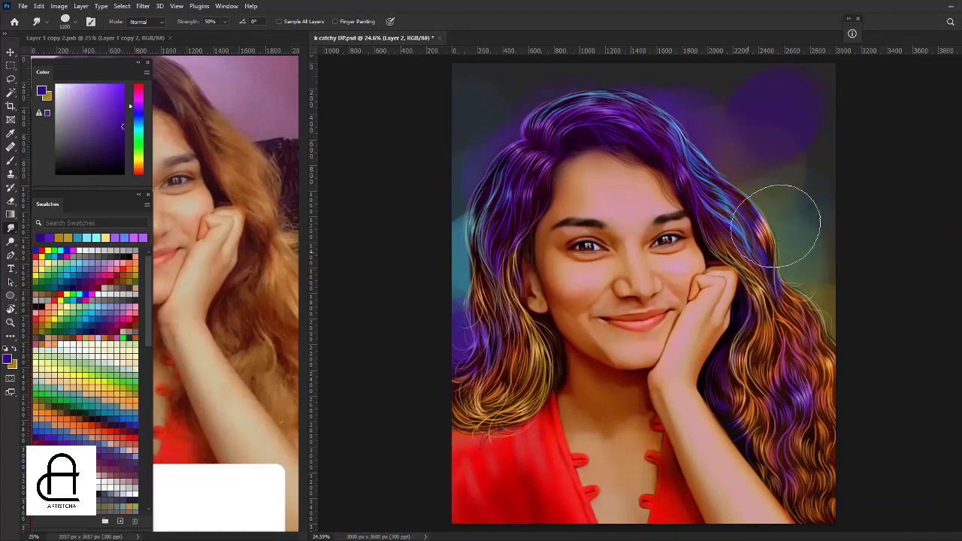
key(bracketleft)
key(bracketleft)
key(bracketleft)
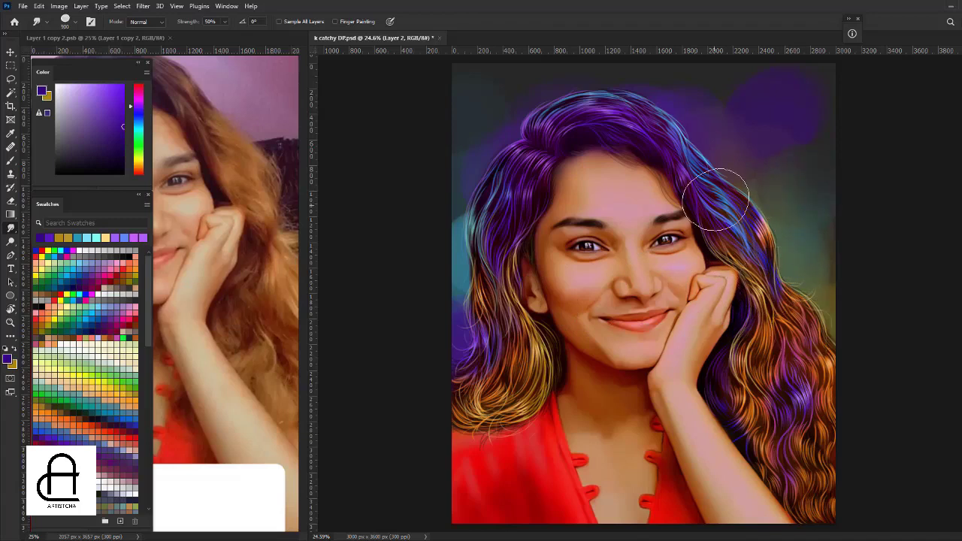
key(bracketright)
Apply Hue/Saturation to Layer 2 with Hue -46, Saturation +20 and Lightness -3.
key(ctrl+u)
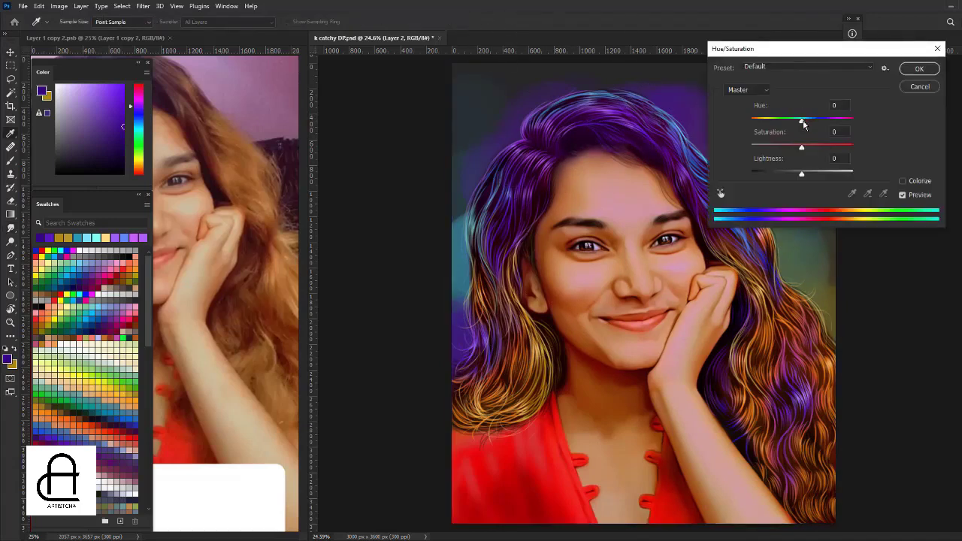
mouse_move(801, 120)
mouse_down()
mouse_move(773, 120)
mouse_move(790, 120)
mouse_up()
drag(827, 47, 805, 53)
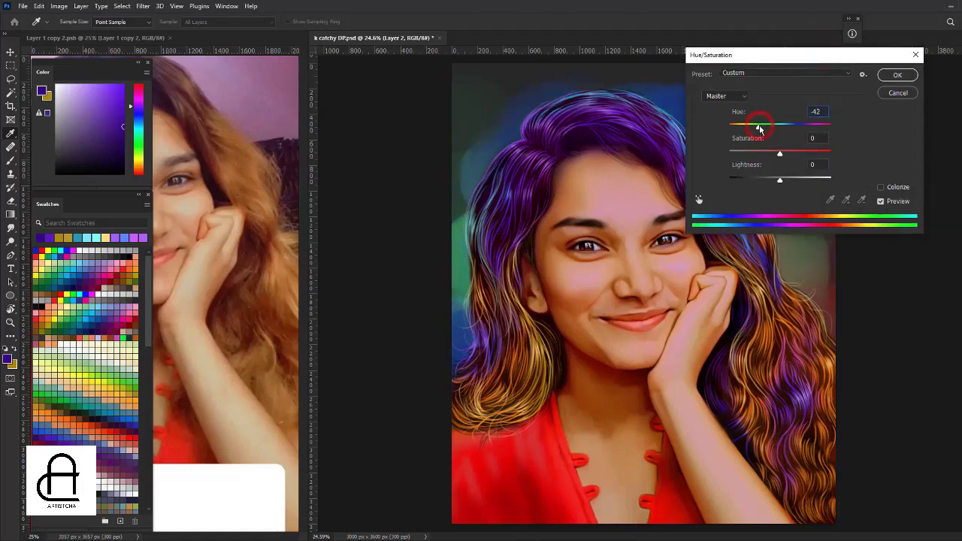
drag(759, 125, 753, 126)
drag(788, 57, 294, 82)
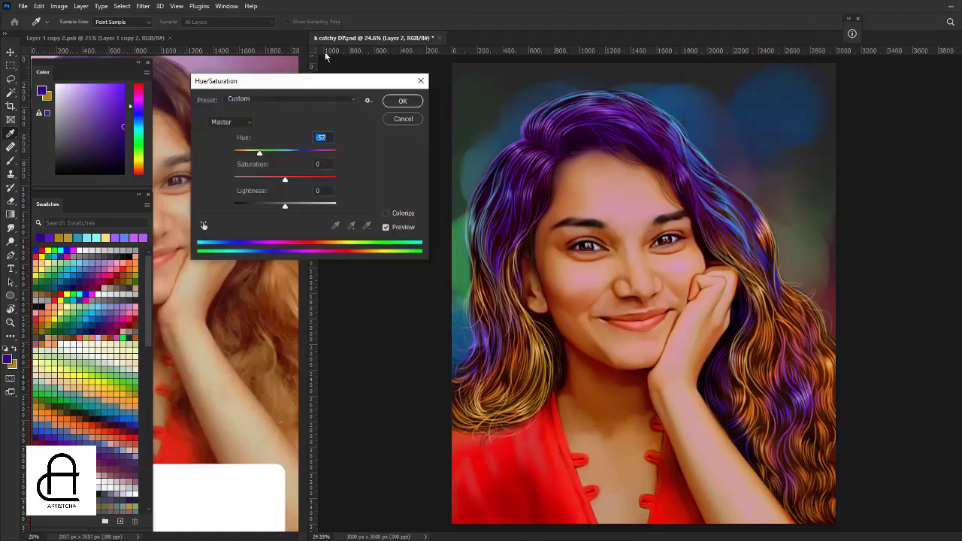
text(5)
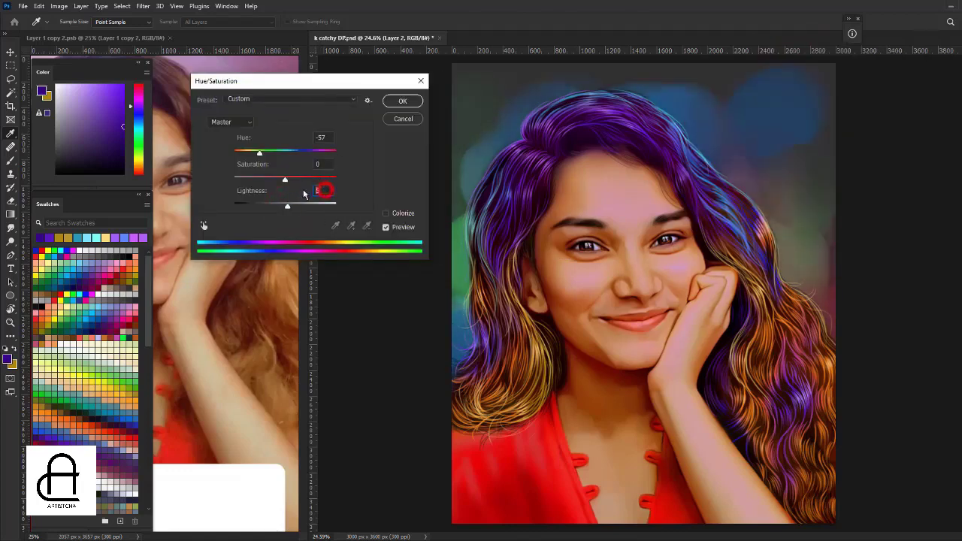
text(3)
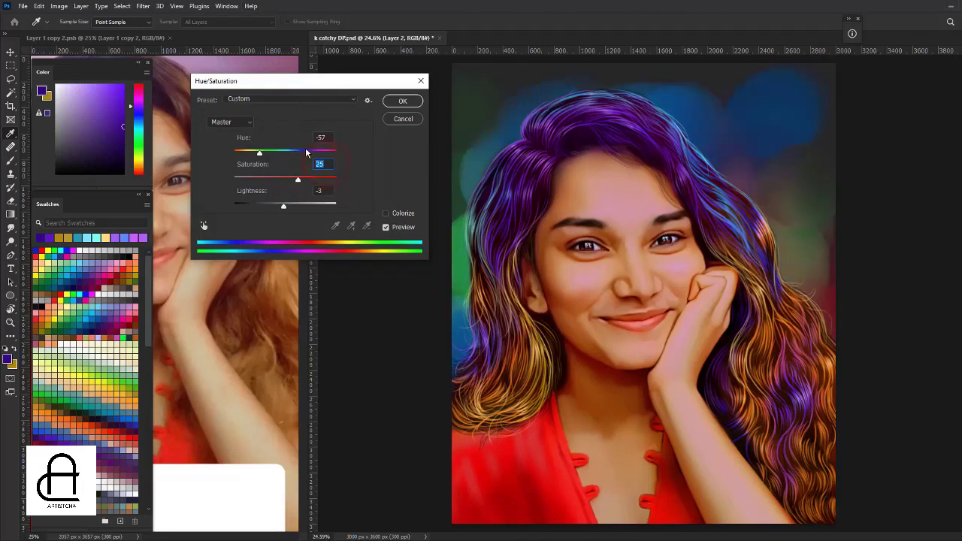
drag(259, 154, 265, 142)
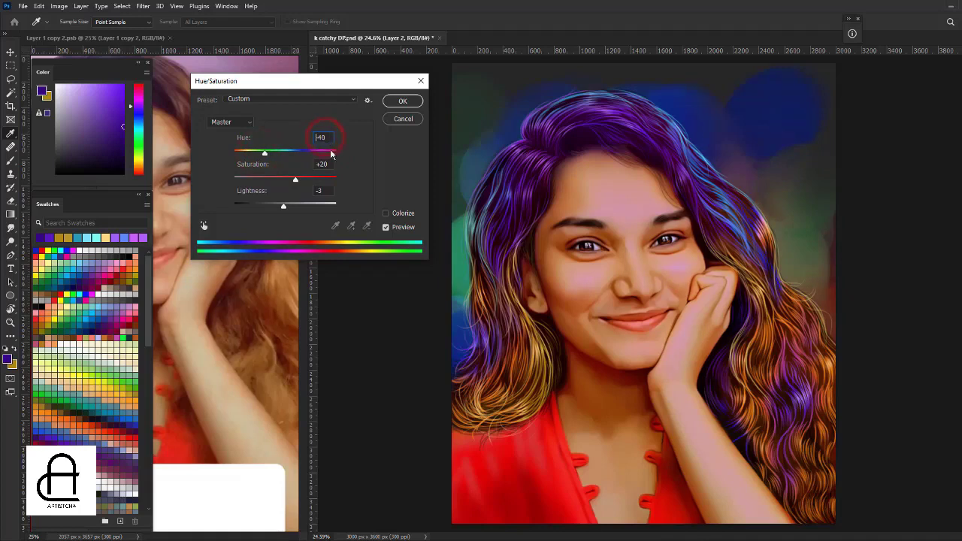
text(-8)
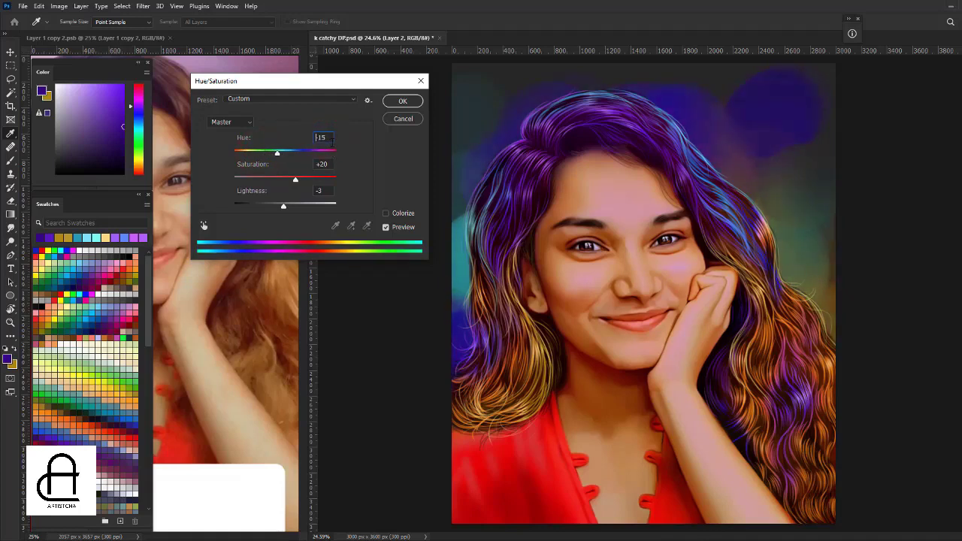
key(Down)
key(Down)
key(Down)
key(Down)
key(Down)
key(Down)
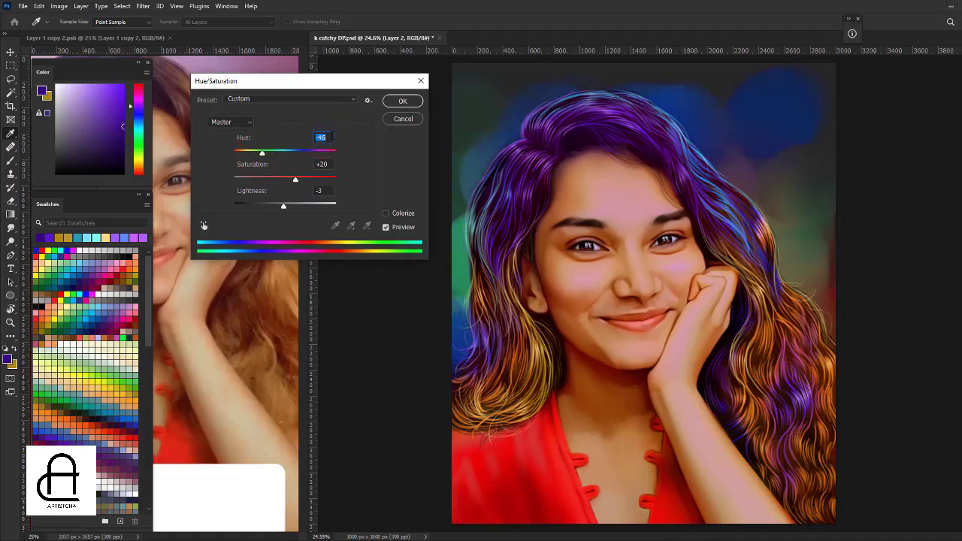
key(Return)
Smudge the right-side hair edge outward on the zoomed-out portrait.
key(b)
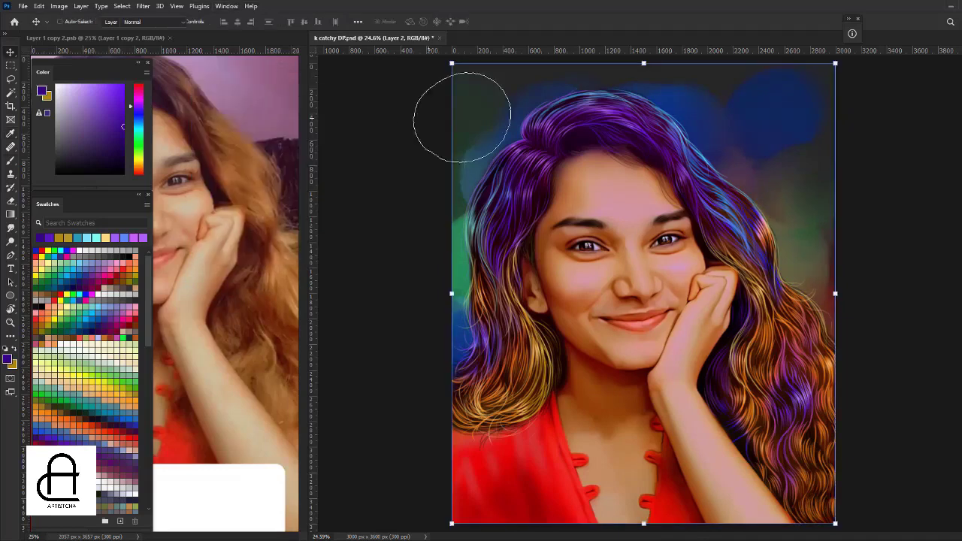
key(ctrl+minus)
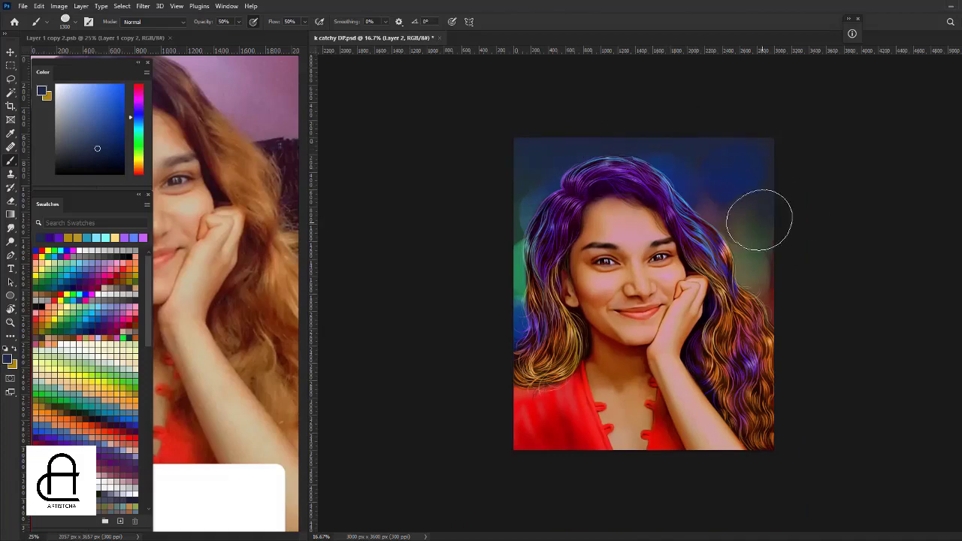
key(r)
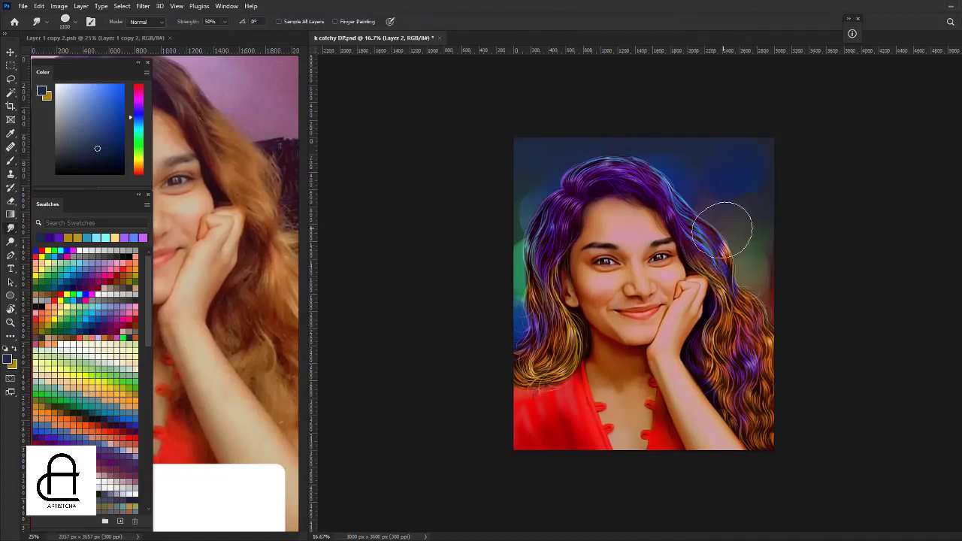
drag(725, 277, 754, 266)
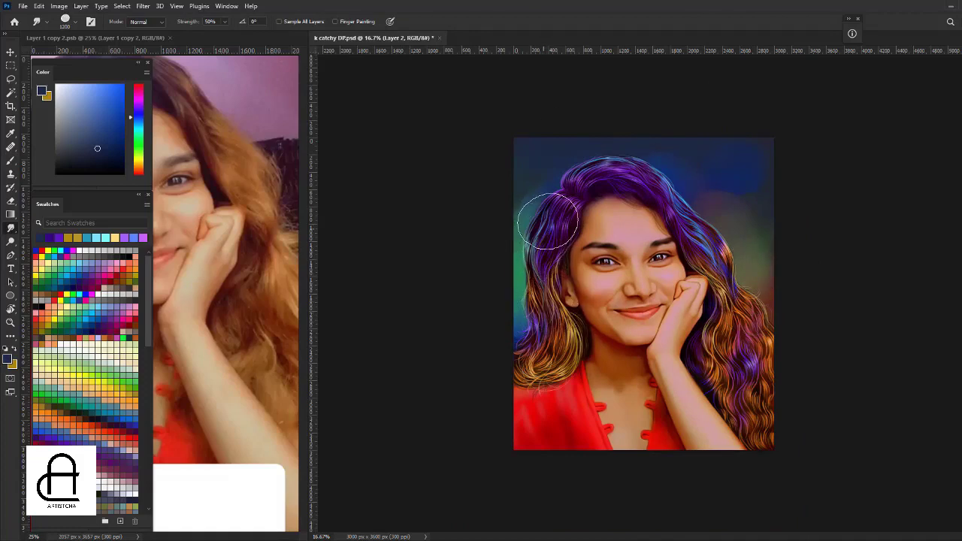
Paint soft white and golden yellow glows into the upper background.
key(b)
click(58, 86)
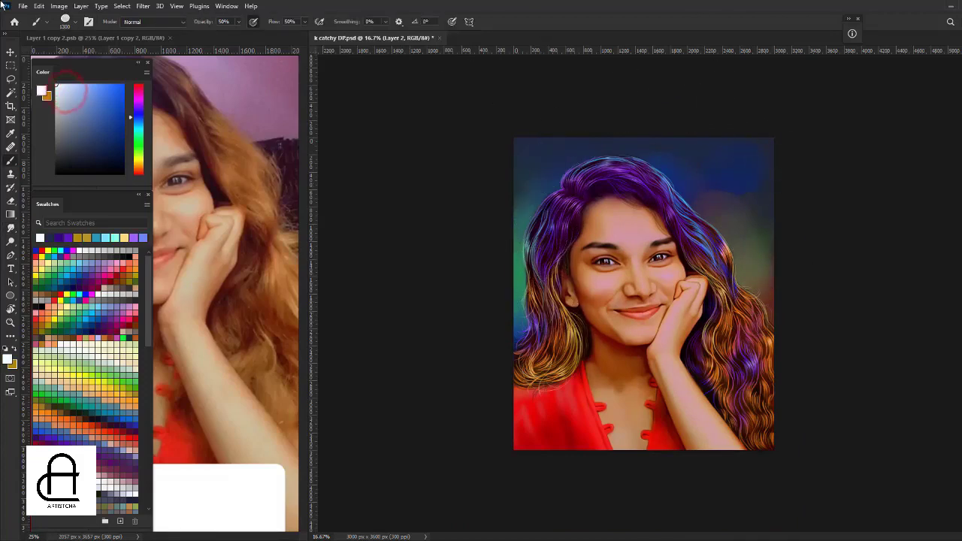
drag(740, 158, 763, 158)
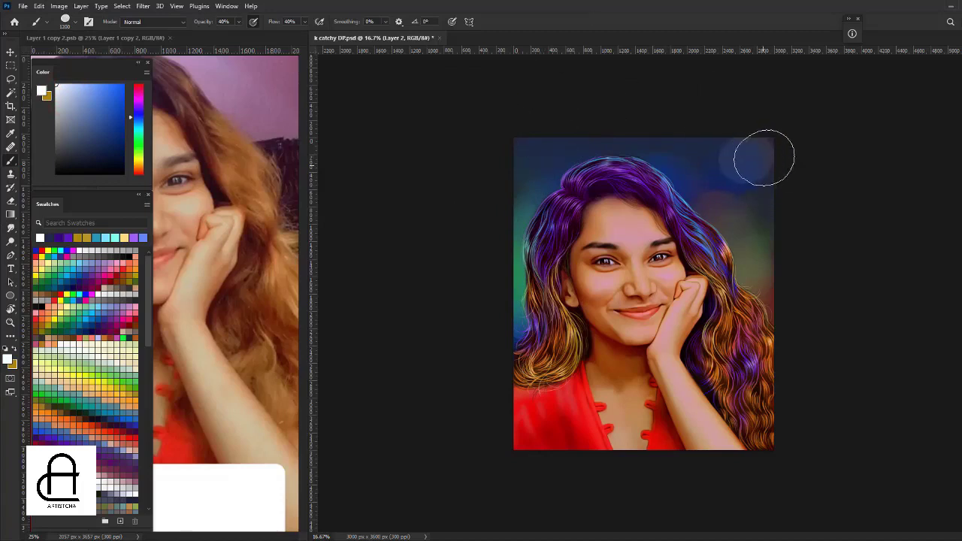
drag(760, 193, 759, 183)
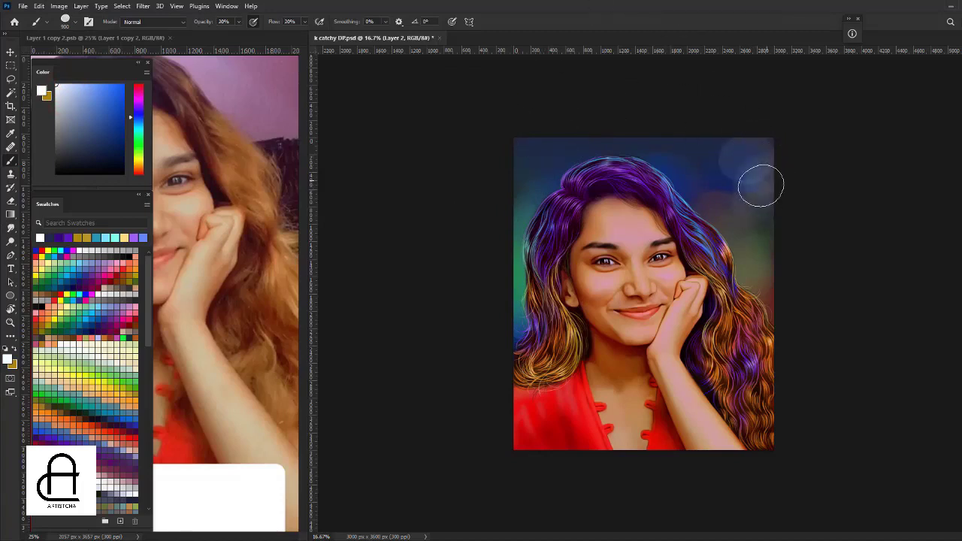
click(530, 157)
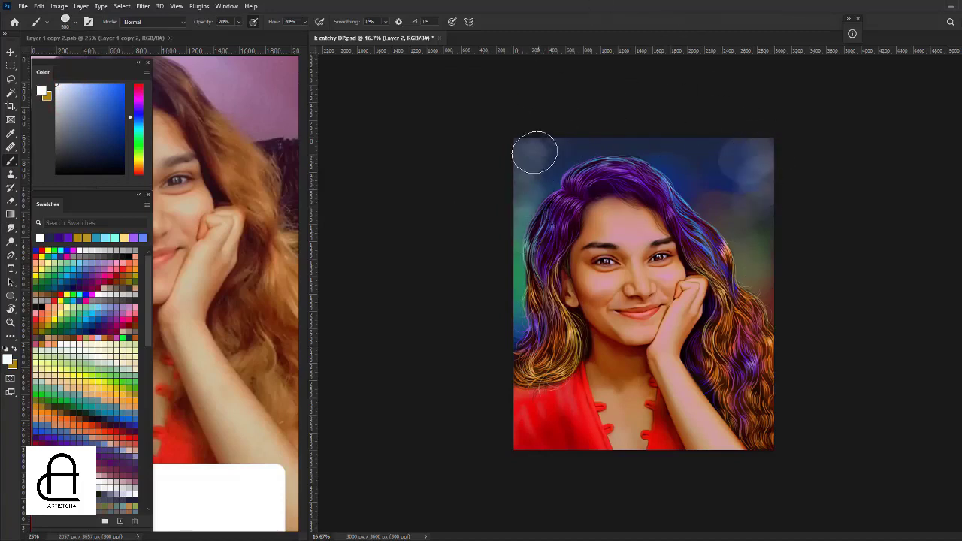
click(87, 238)
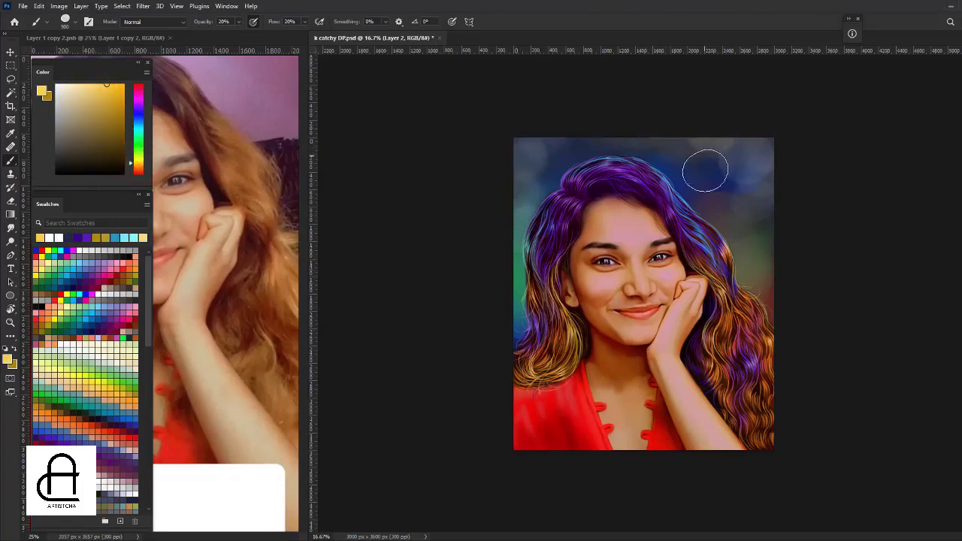
drag(706, 166, 728, 193)
key(r)
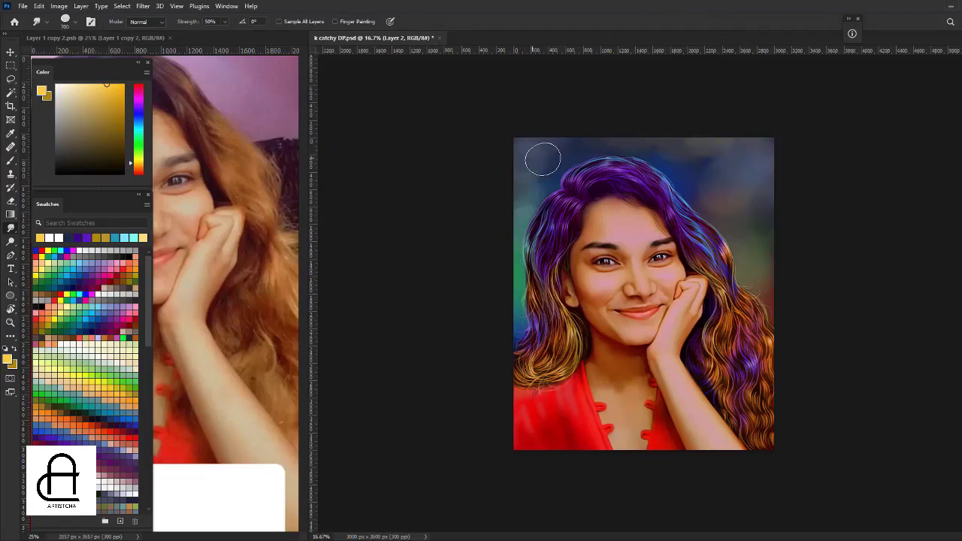
Try several Hue/Saturation hue shifts around +67 on the background, then confirm and zoom out.
key(v)
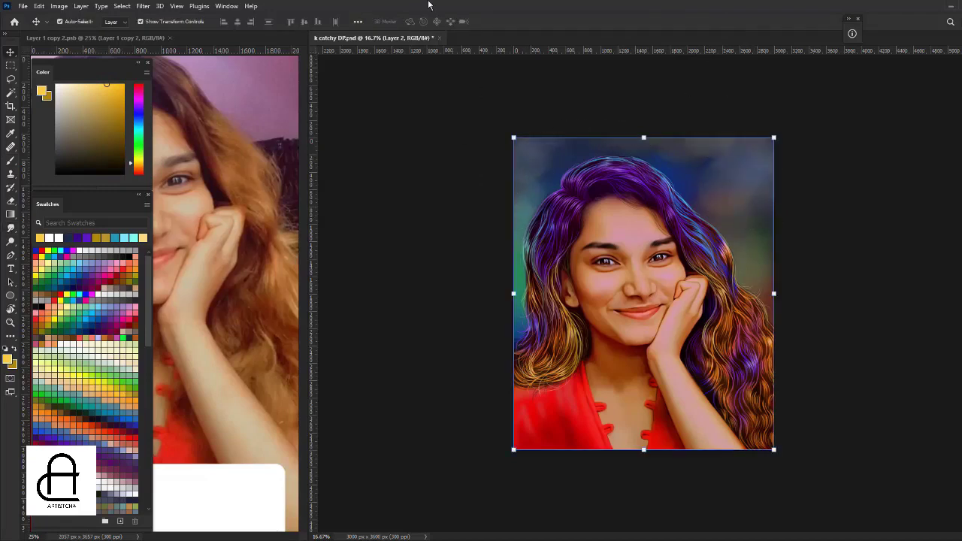
key(ctrl+minus)
key(ctrl+plus)
key(ctrl+plus)
key(ctrl+u)
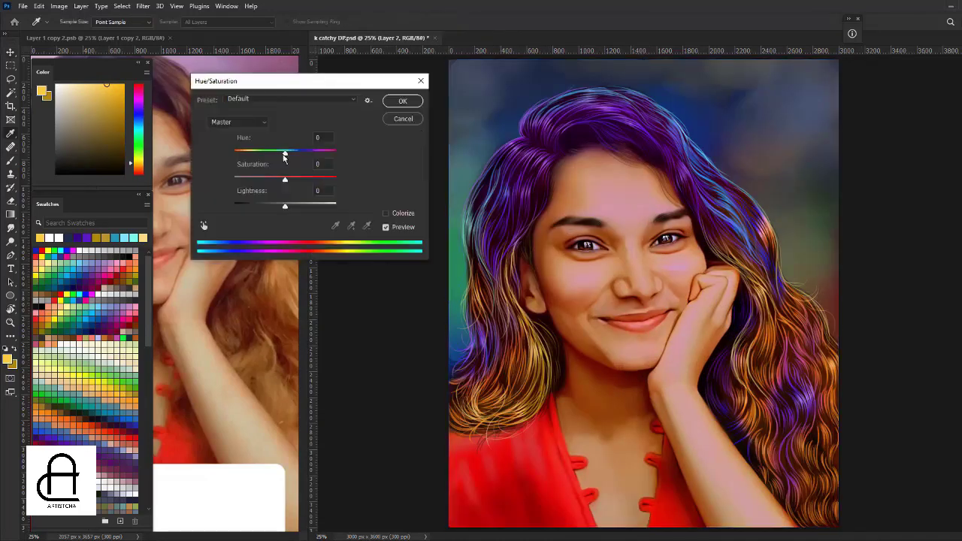
drag(285, 156, 314, 159)
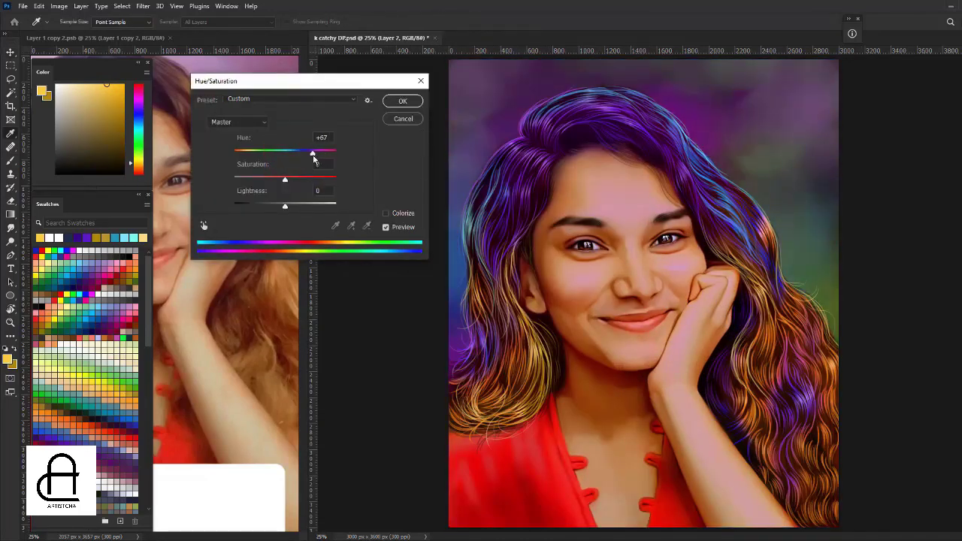
drag(314, 159, 310, 152)
key(Up)
key(Up)
key(Up)
key(Up)
key(Up)
key(Up)
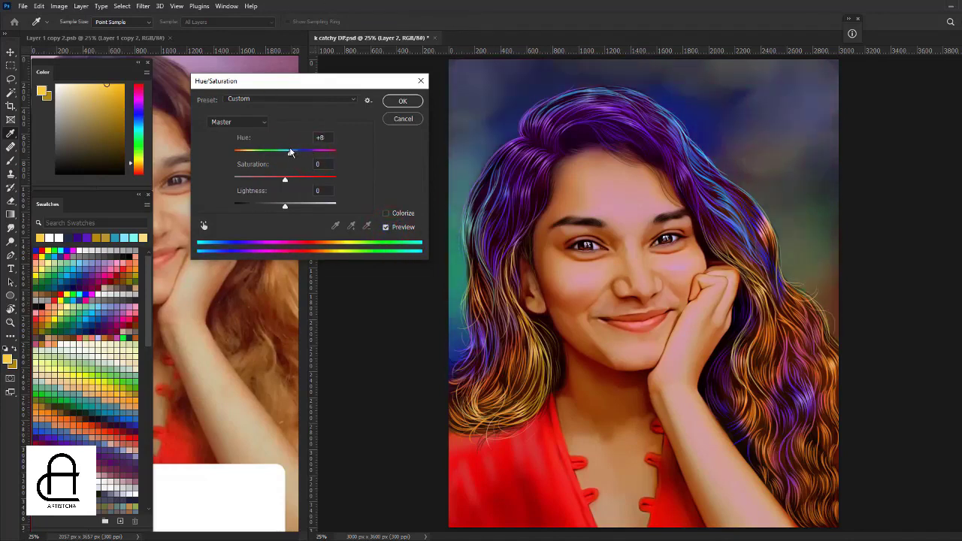
mouse_move(314, 153)
mouse_down()
mouse_move(235, 151)
mouse_move(331, 156)
mouse_move(292, 152)
mouse_up()
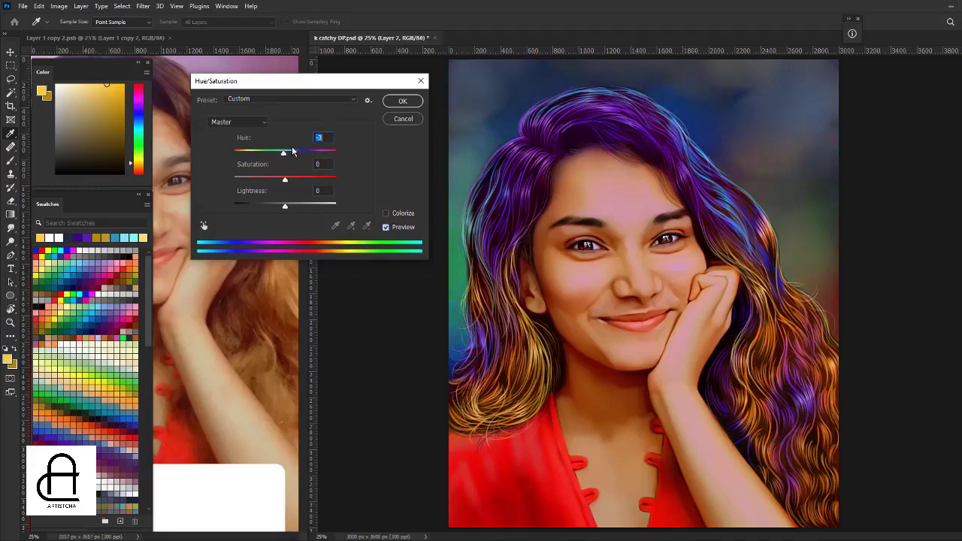
key(Return)
key(v)
key(ctrl+minus)
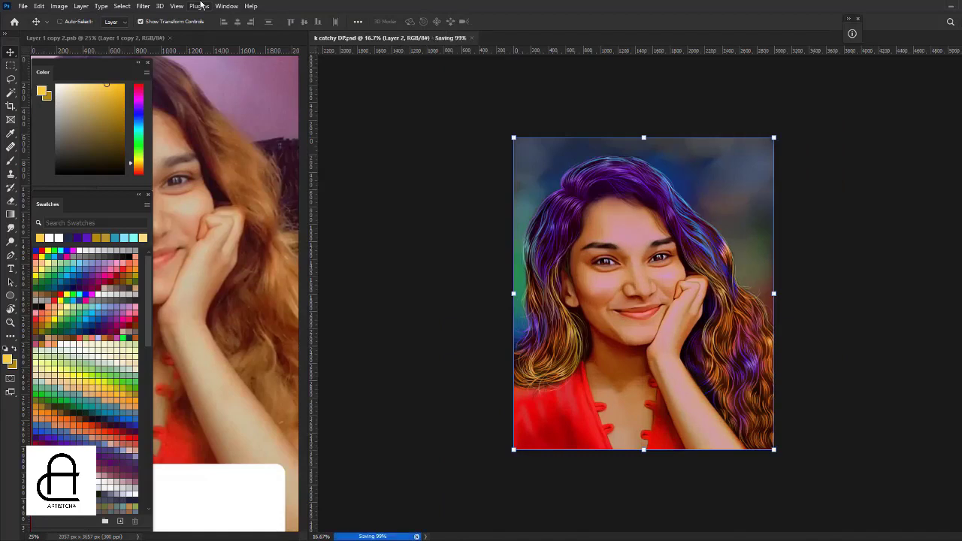
Lasso the right-side hair, shift its hue to +43 in Hue/Saturation, then deselect.
key(l)
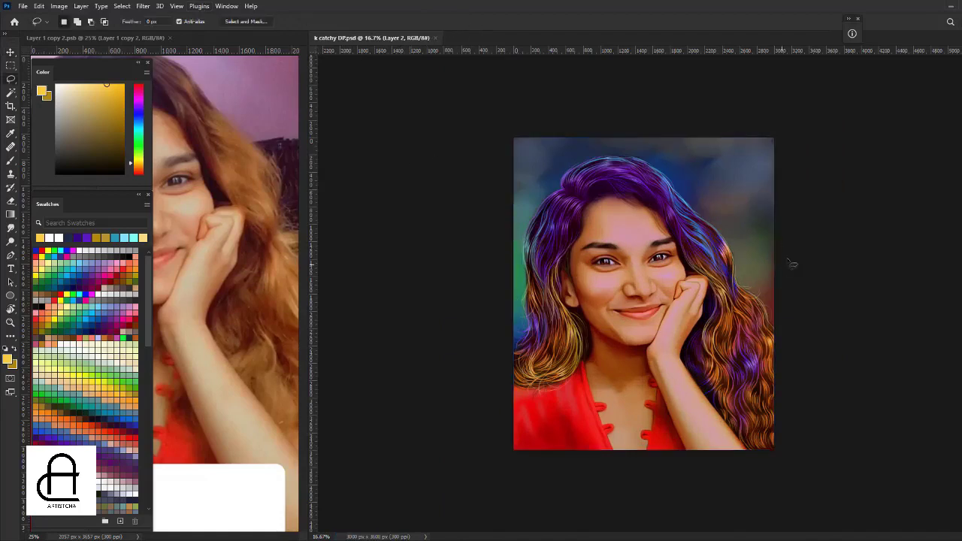
drag(811, 258, 782, 256)
key(shift+F6)
key(Return)
key(ctrl+u)
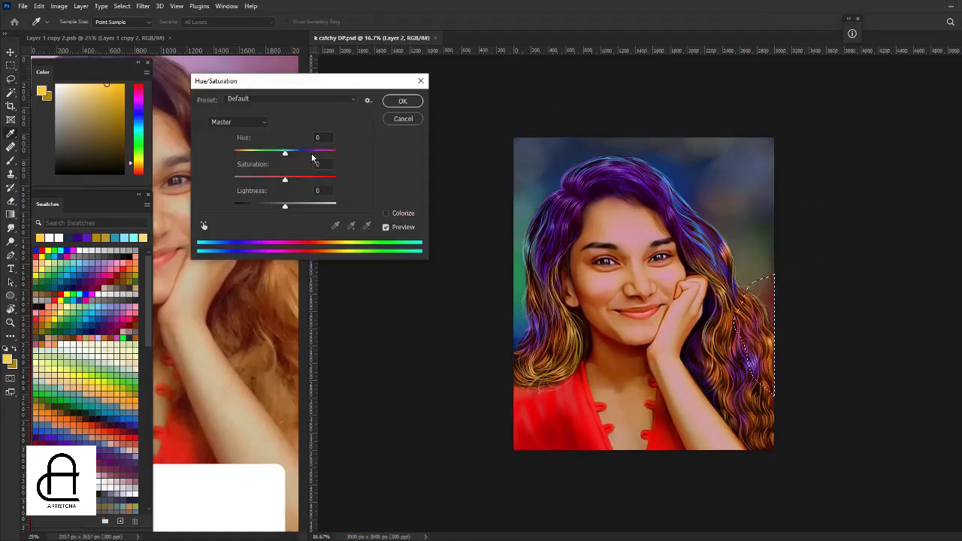
mouse_move(285, 150)
mouse_down()
mouse_move(308, 154)
mouse_move(236, 151)
mouse_move(279, 151)
mouse_move(250, 153)
mouse_up()
click(403, 100)
key(ctrl+d)
Save the document and open the Image menu for adjustments.
key(v)
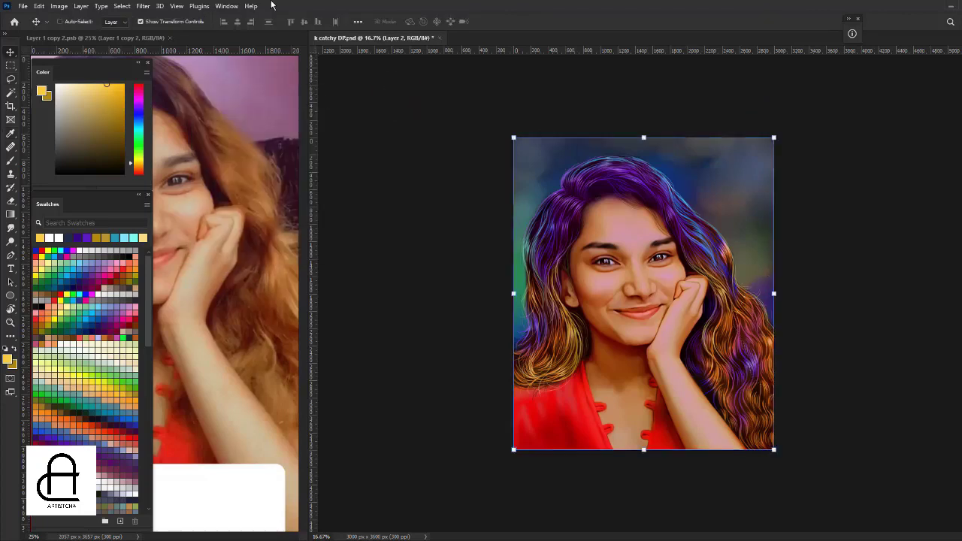
key(ctrl+minus)
key(ctrl+plus)
key(ctrl+plus)
key(ctrl+s)
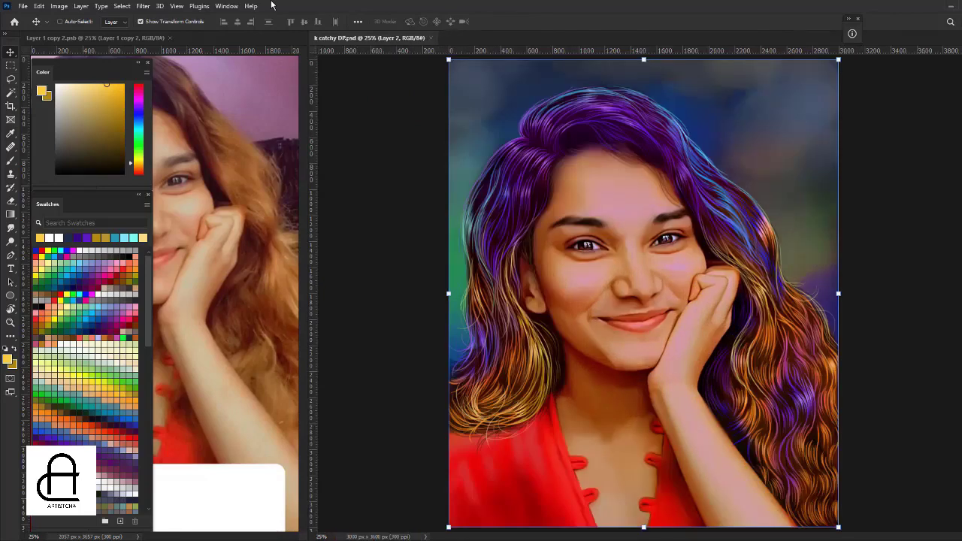
click(61, 7)
mouse_move(75, 33)
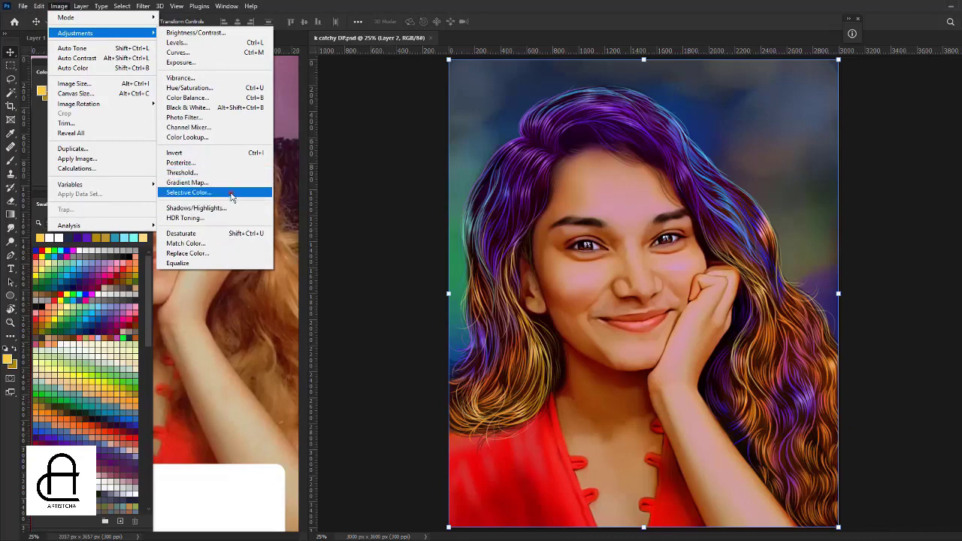
Open Selective Color on Layer 2 and lower the black amount in Reds.
click(188, 193)
drag(618, 52, 788, 31)
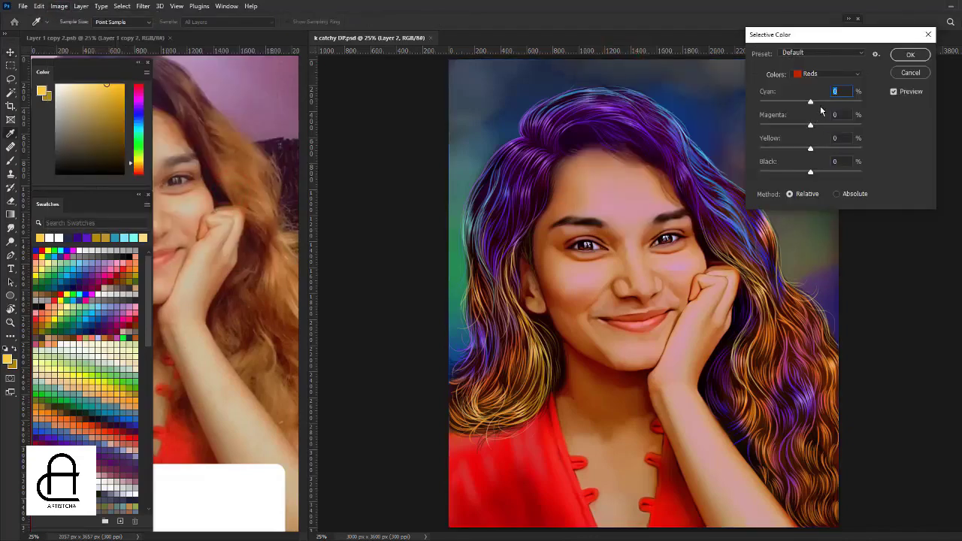
drag(809, 172, 781, 174)
Tweak the Neutrals range, setting black to 0 and cyan to 5.
click(827, 74)
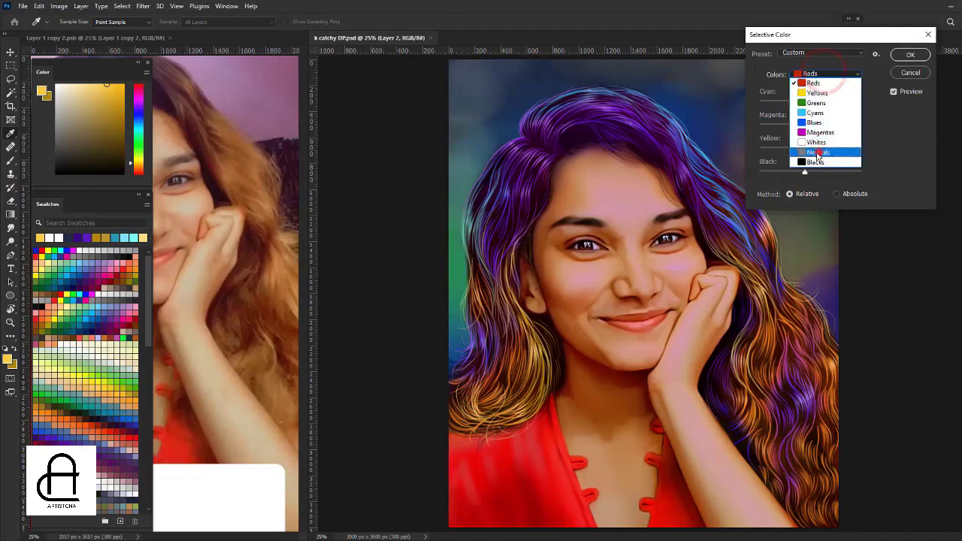
click(817, 152)
drag(810, 171, 829, 172)
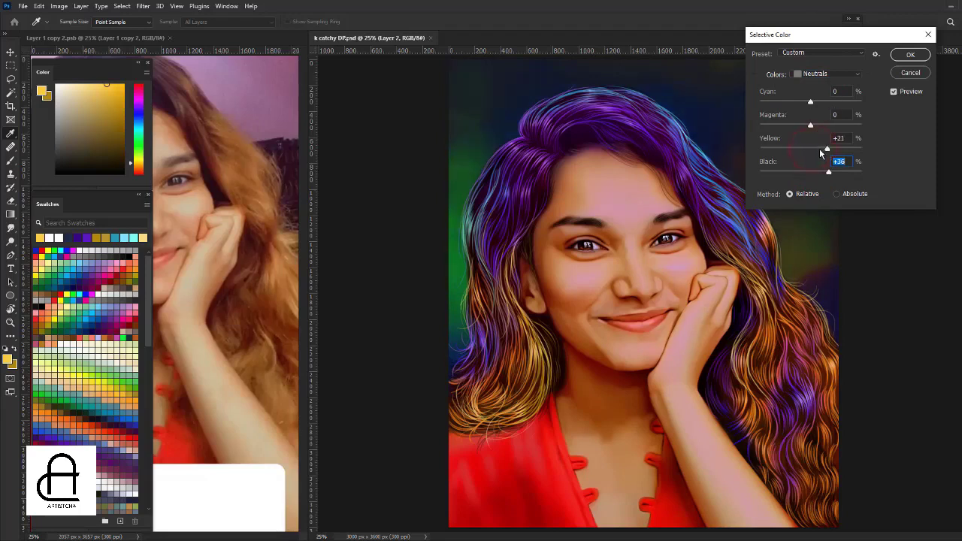
text(0)
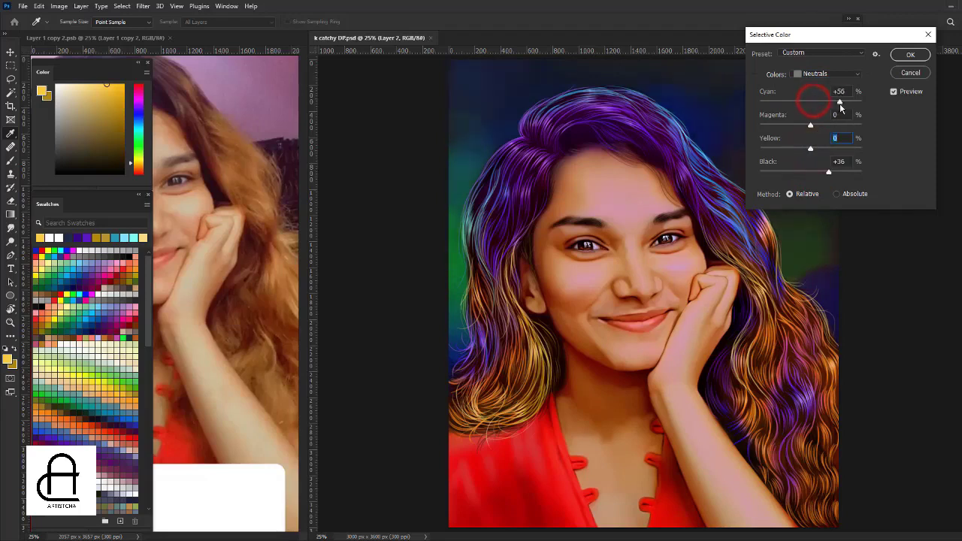
mouse_move(810, 101)
mouse_down()
mouse_move(796, 102)
mouse_move(834, 102)
mouse_up()
text(5)
Back in Reds, adjust black slightly and reduce magenta.
click(827, 73)
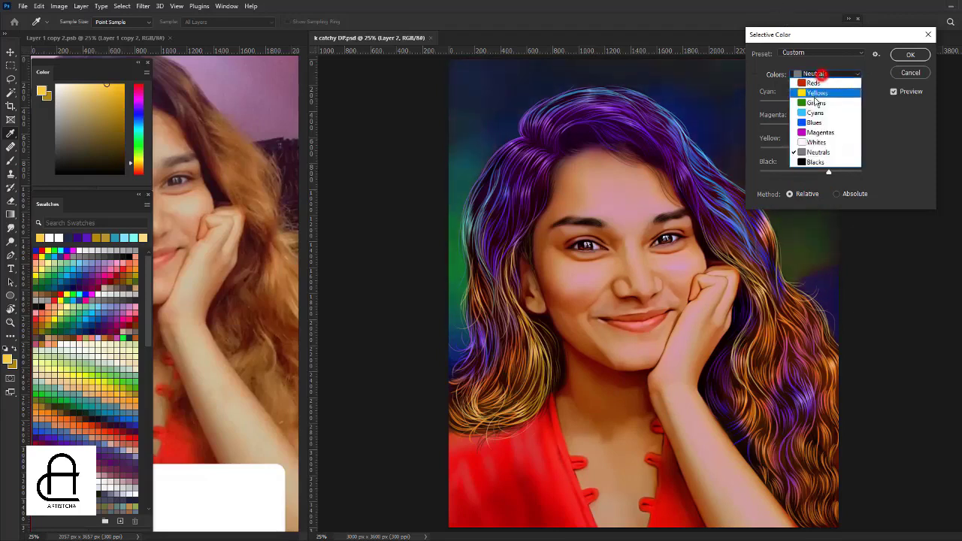
click(815, 83)
drag(808, 171, 786, 173)
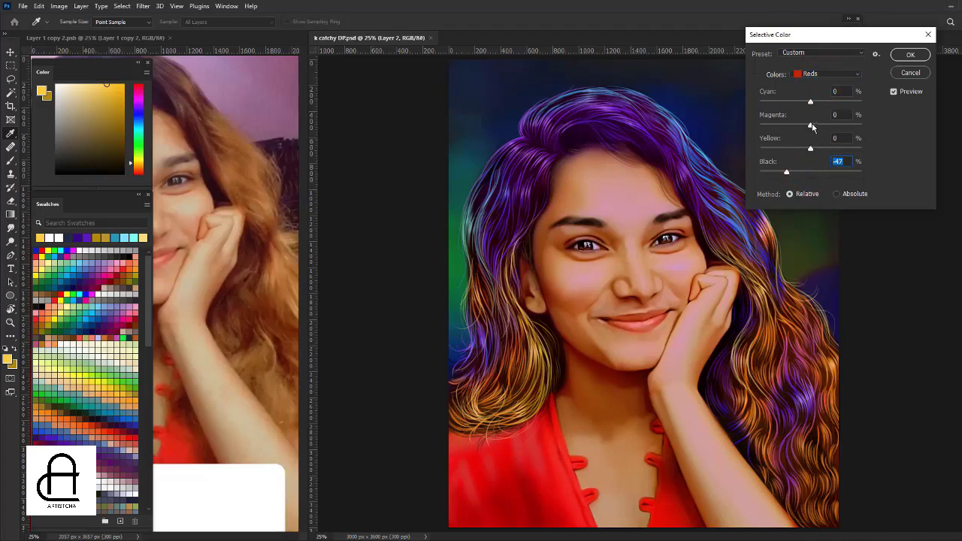
drag(810, 125, 788, 126)
Add cyan and magenta to the Whites and apply the Selective Color adjustment.
click(814, 74)
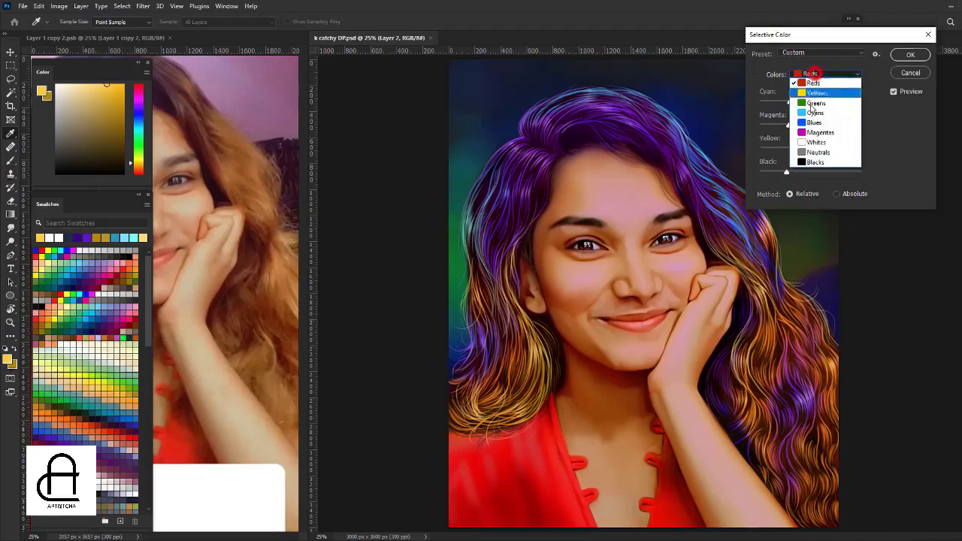
click(816, 141)
click(810, 101)
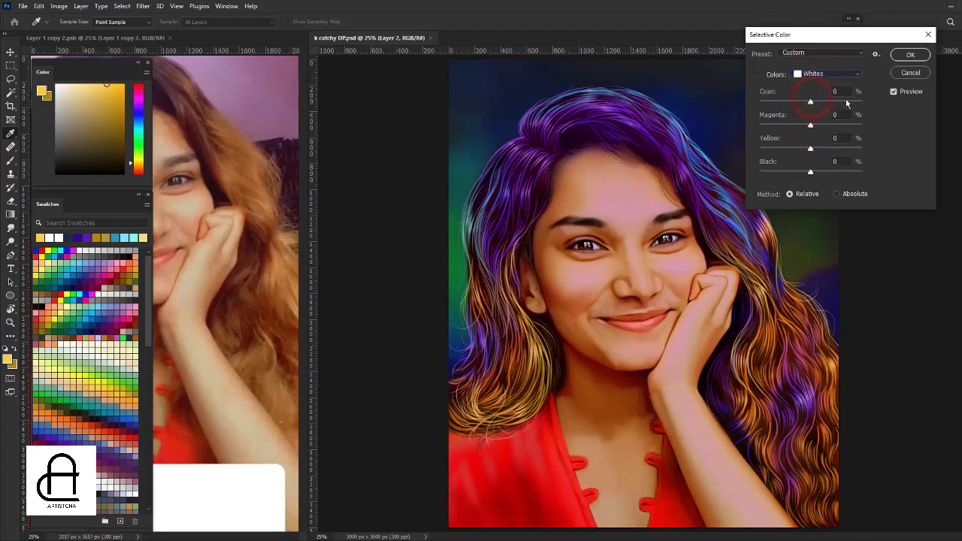
mouse_move(809, 102)
mouse_down()
mouse_move(824, 102)
mouse_move(844, 125)
mouse_up()
click(910, 54)
Try a Hue/Saturation hue shift, then close it without applying.
key(v)
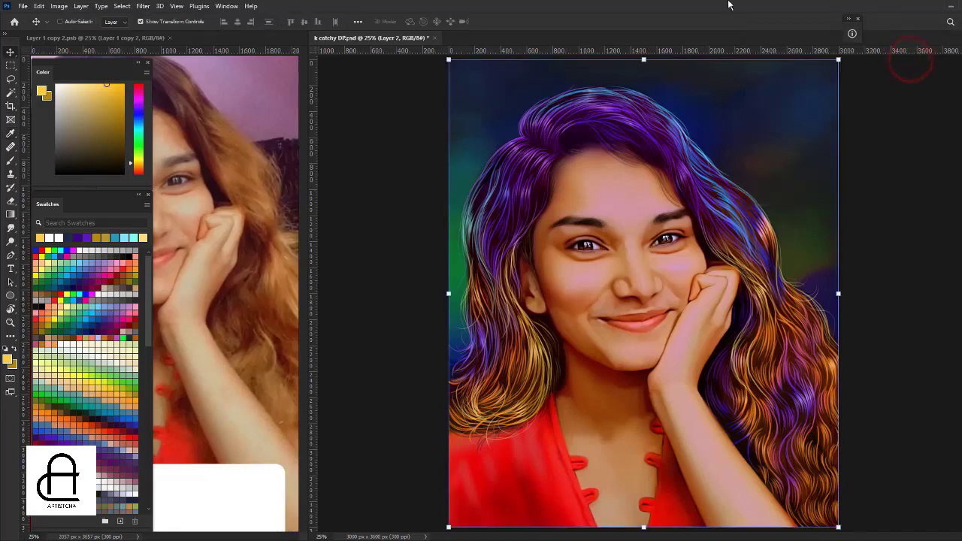
key(ctrl+minus)
key(ctrl+plus)
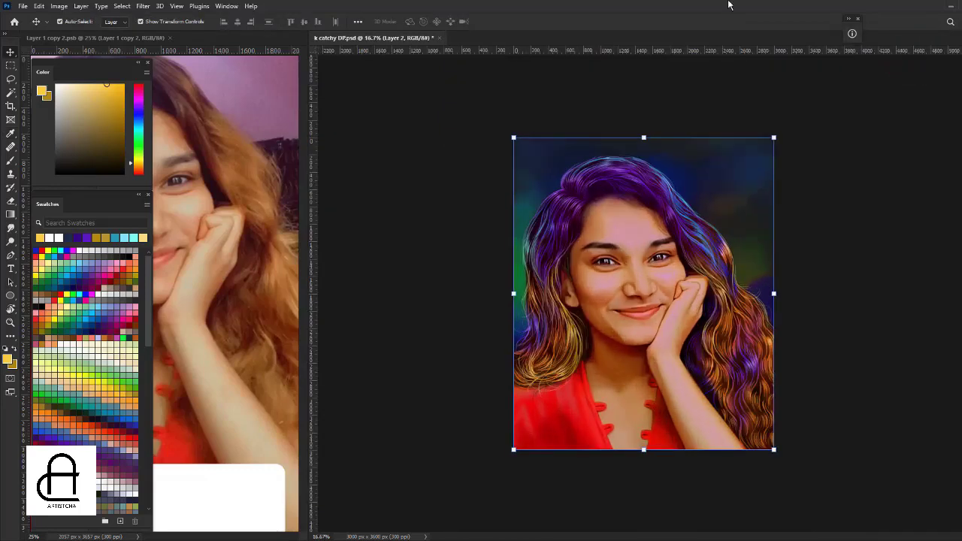
key(ctrl+u)
mouse_move(285, 152)
mouse_down()
mouse_move(324, 154)
mouse_move(245, 154)
mouse_move(296, 154)
mouse_up()
click(411, 122)
Save catchy DP.psd, then show the Layers panel with Layer 1 copy 3 selected.
key(ctrl+plus)
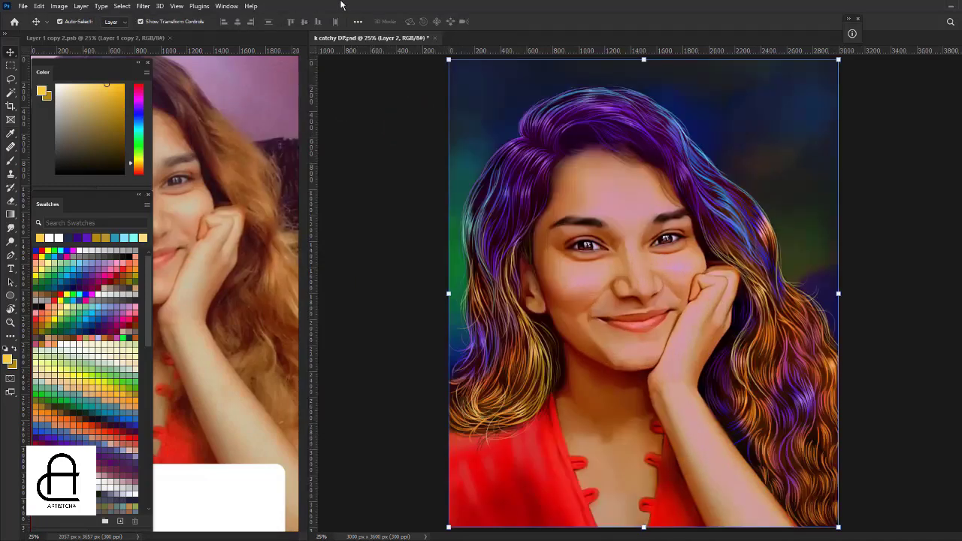
key(ctrl+s)
key(ctrl+minus)
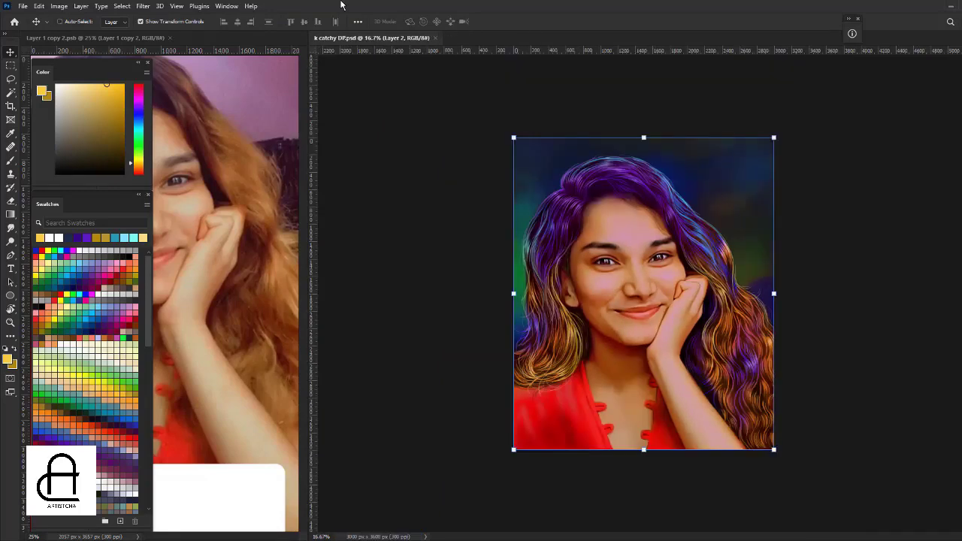
key(ctrl+plus)
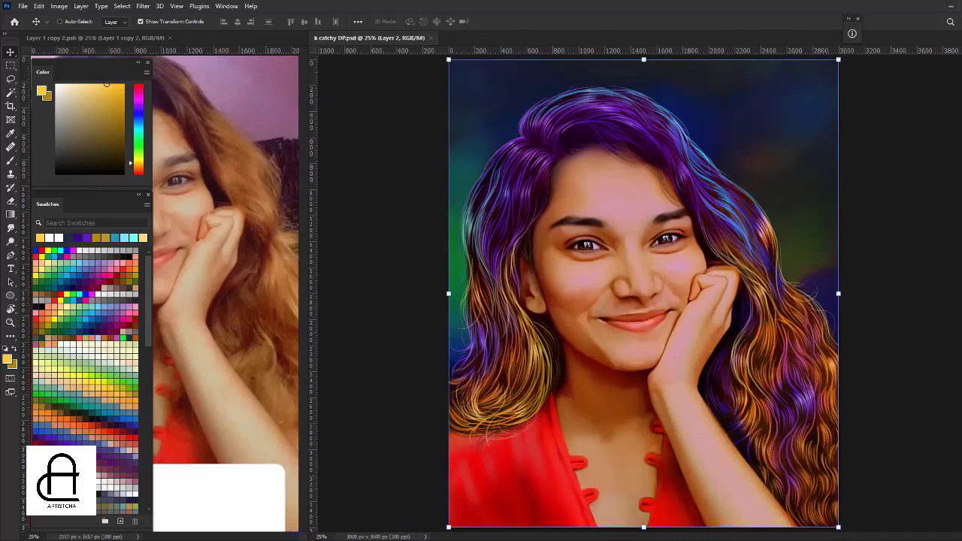
key(F7)
click(911, 296)
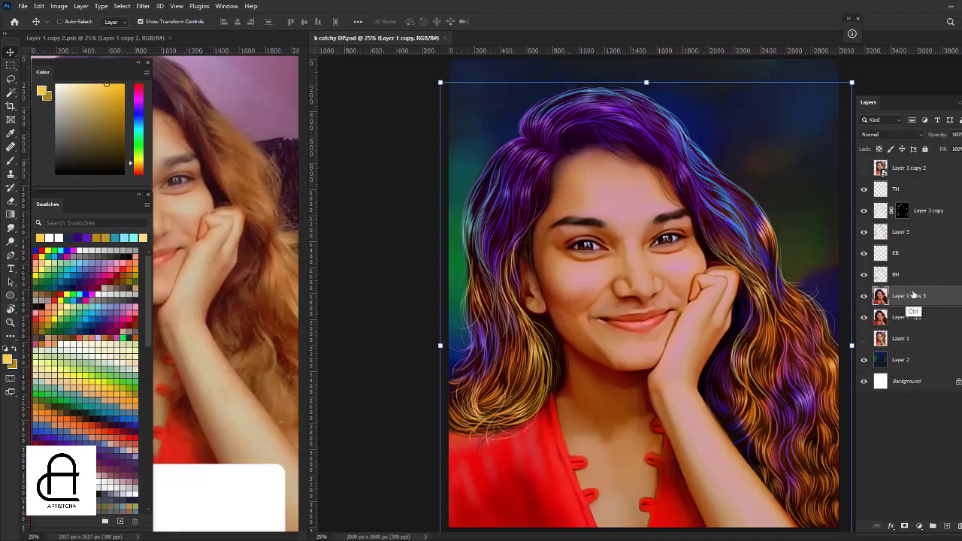
Hide Layer 1 copy and duplicate the active layer as Layer 1 copy 4.
click(863, 317)
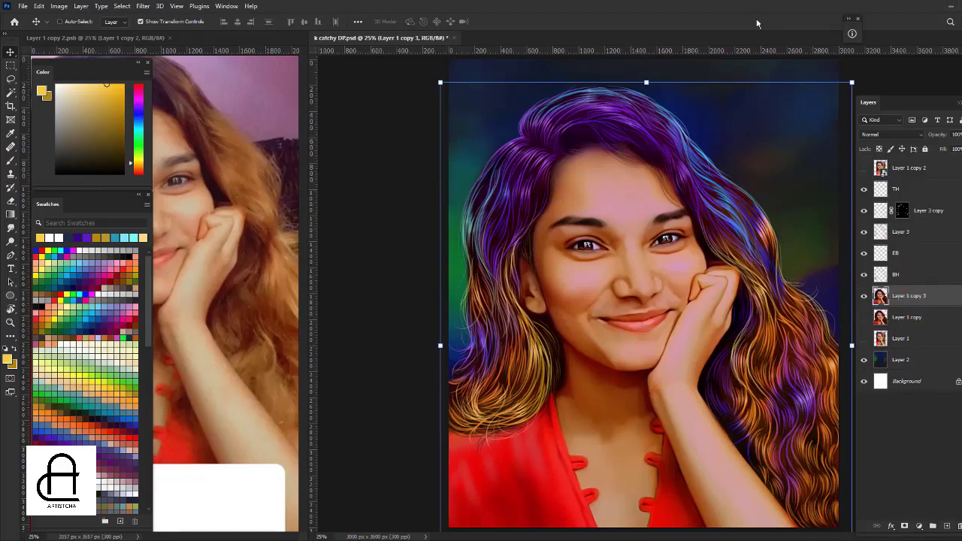
key(ctrl+minus)
key(ctrl+plus)
key(ctrl+j)
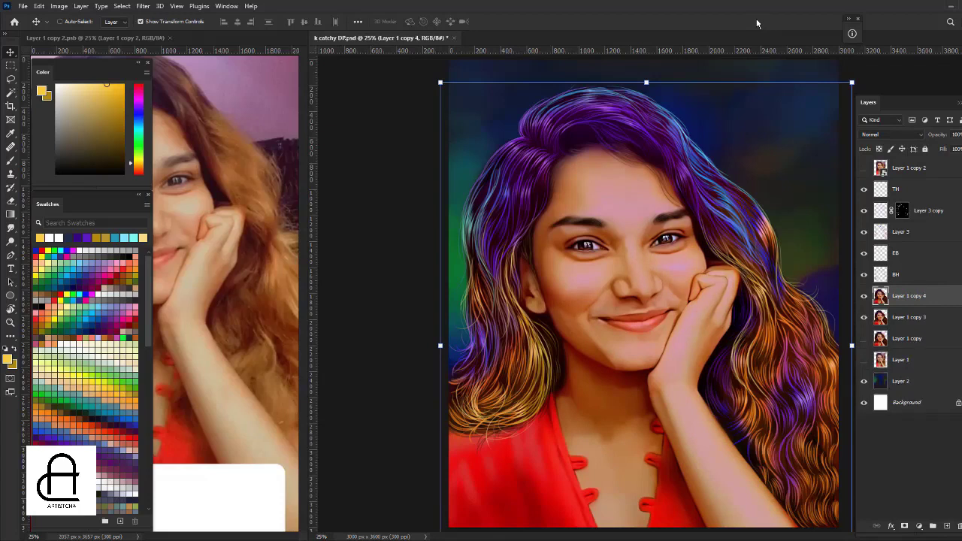
key(ctrl+b)
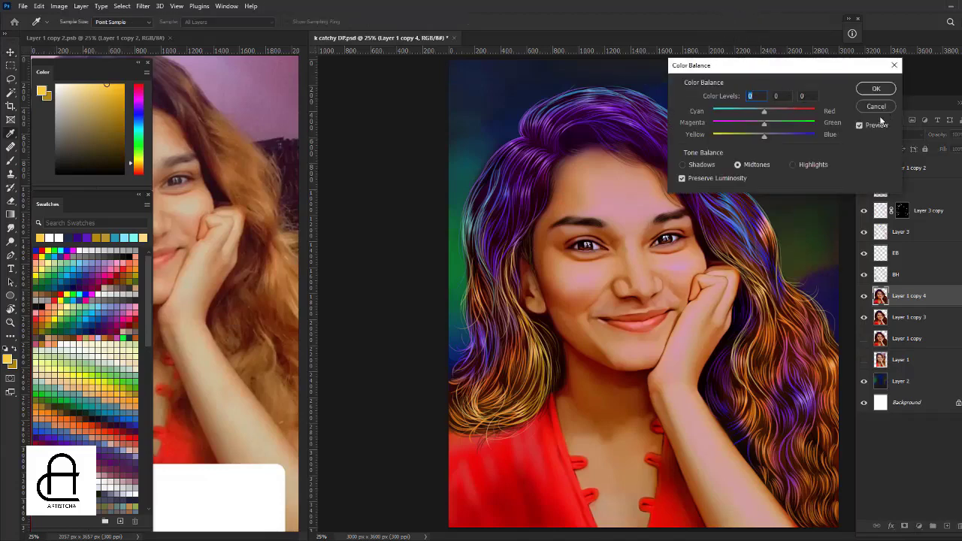
click(871, 106)
In Selective Color, enter 15 and a yellow value of 5 for Neutrals.
click(58, 6)
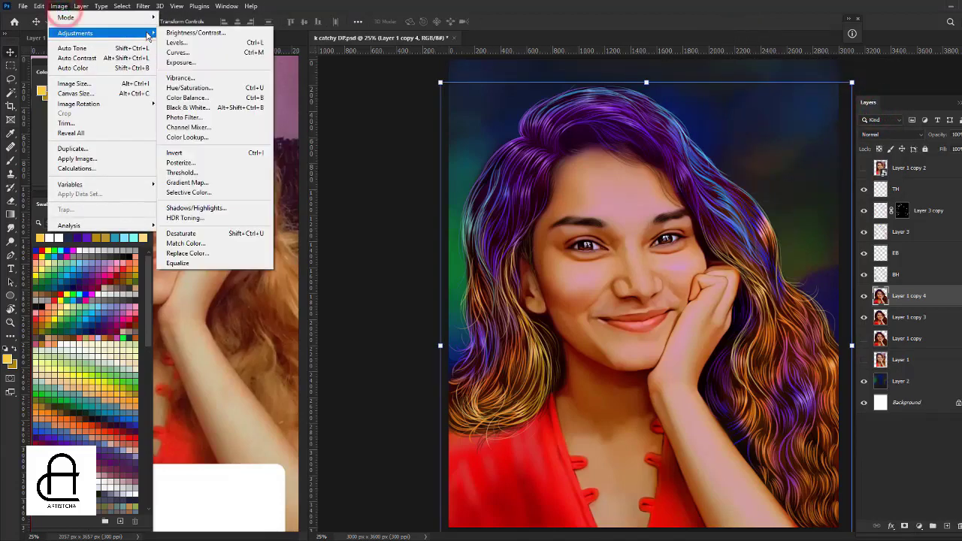
click(188, 193)
click(811, 74)
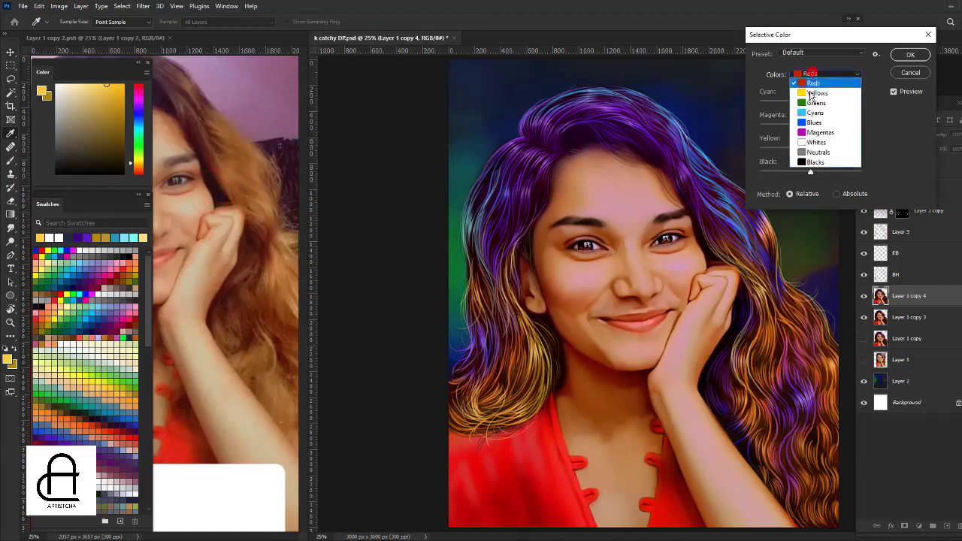
click(817, 151)
text(15)
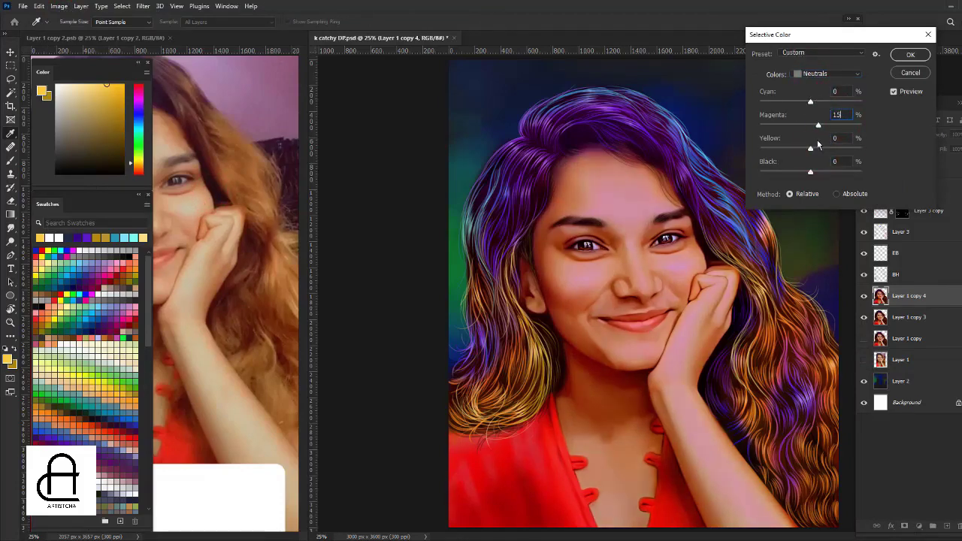
click(838, 138)
text(5)
Fine-tune the Neutrals, raising yellow and adding cyan.
drag(813, 148, 825, 148)
click(810, 148)
click(845, 137)
mouse_move(810, 101)
mouse_down()
mouse_move(788, 102)
mouse_move(808, 103)
mouse_up()
click(831, 102)
Set the Yellows range's yellow to 5 and adjust its black amount.
click(830, 75)
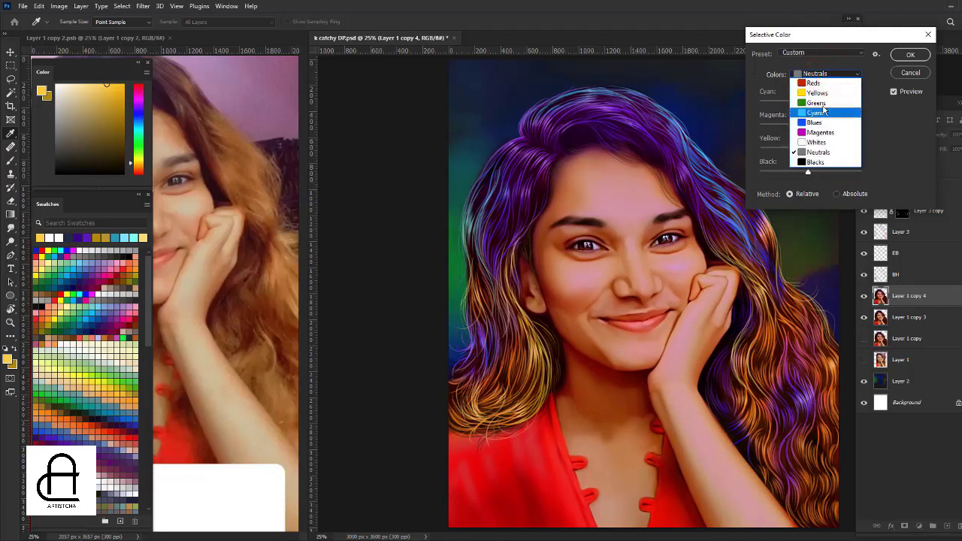
click(830, 91)
click(836, 139)
text(5)
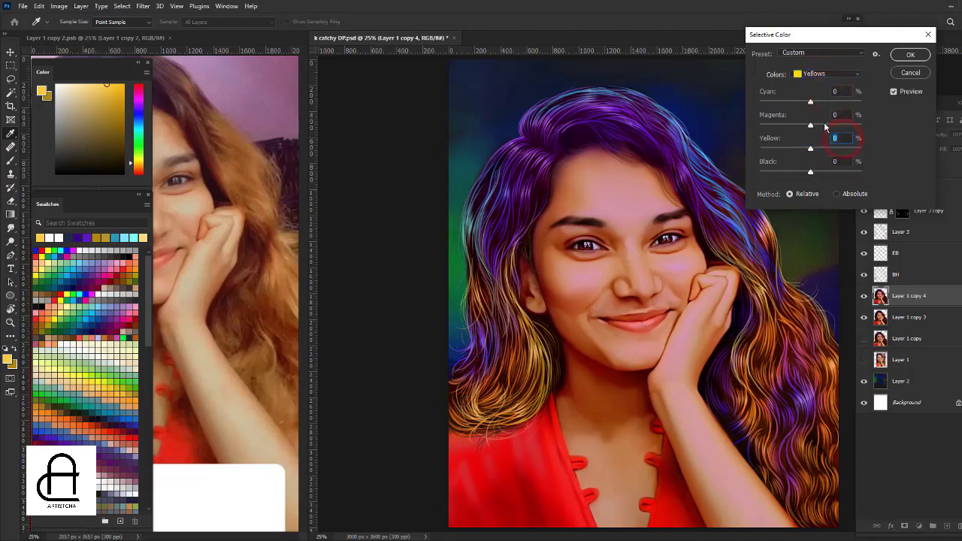
click(838, 160)
text(10)
text(-5)
Add black to the Magentas and push the Whites strongly toward magenta.
click(821, 75)
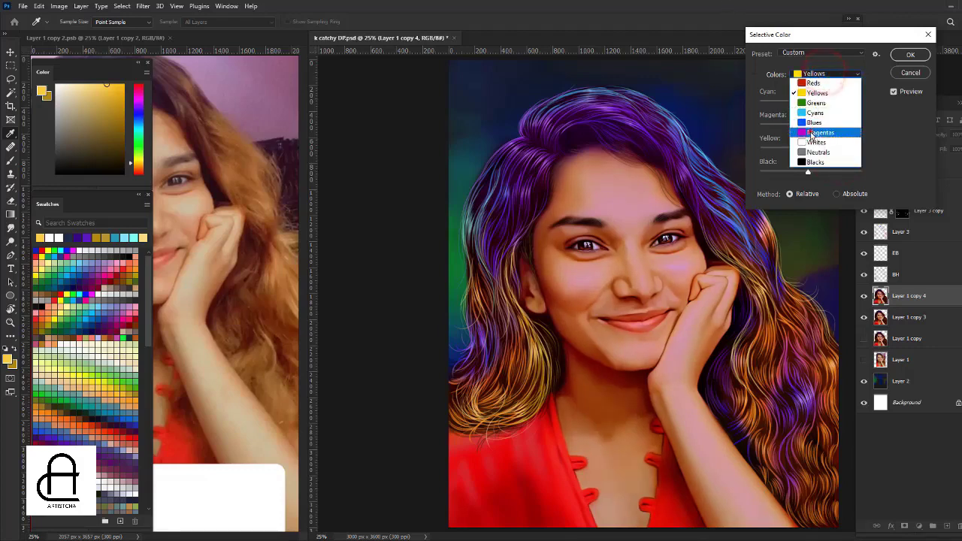
click(811, 129)
text(0)
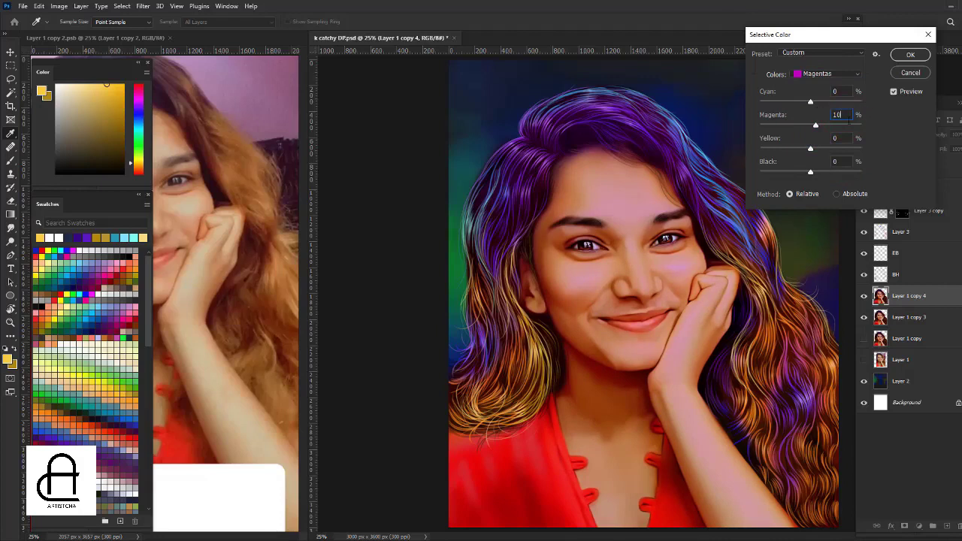
drag(809, 172, 839, 172)
click(826, 74)
click(819, 141)
mouse_move(810, 125)
mouse_down()
mouse_move(854, 125)
mouse_move(810, 124)
mouse_move(813, 101)
mouse_move(836, 102)
mouse_up()
Apply the Selective Color changes and toggle Layer 1 copy 4 to compare.
click(906, 57)
key(v)
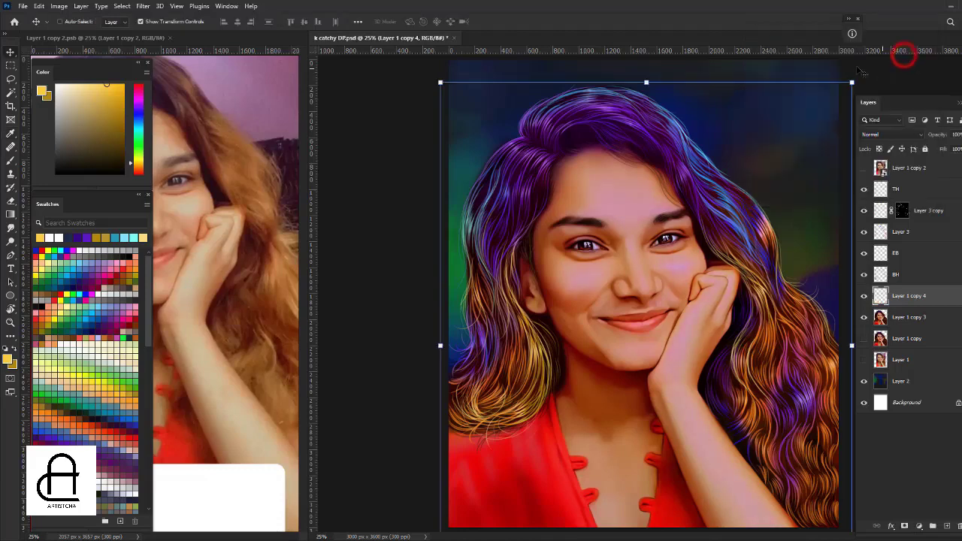
click(863, 295)
click(863, 295)
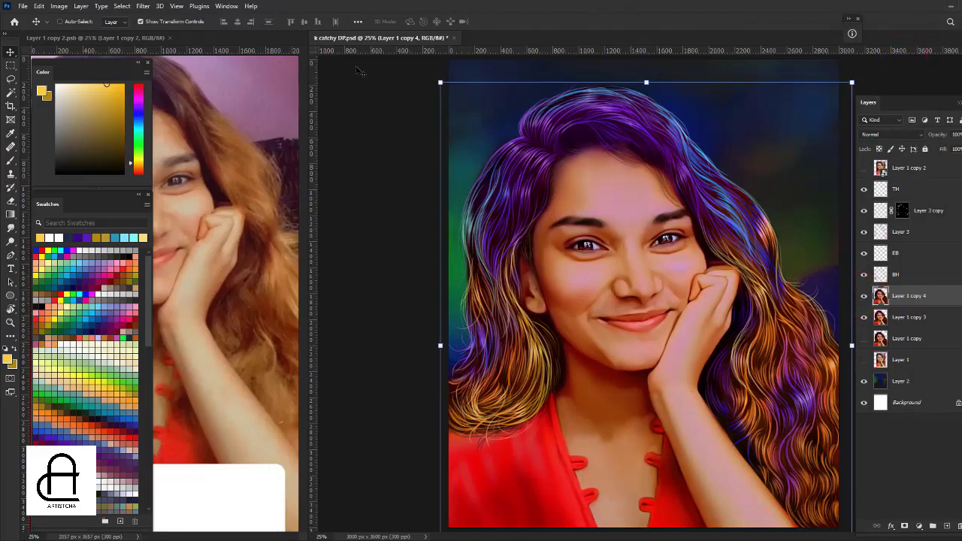
Select the Skin Tones color range, feather it by 25 px, and hide the edges.
click(60, 6)
mouse_move(122, 6)
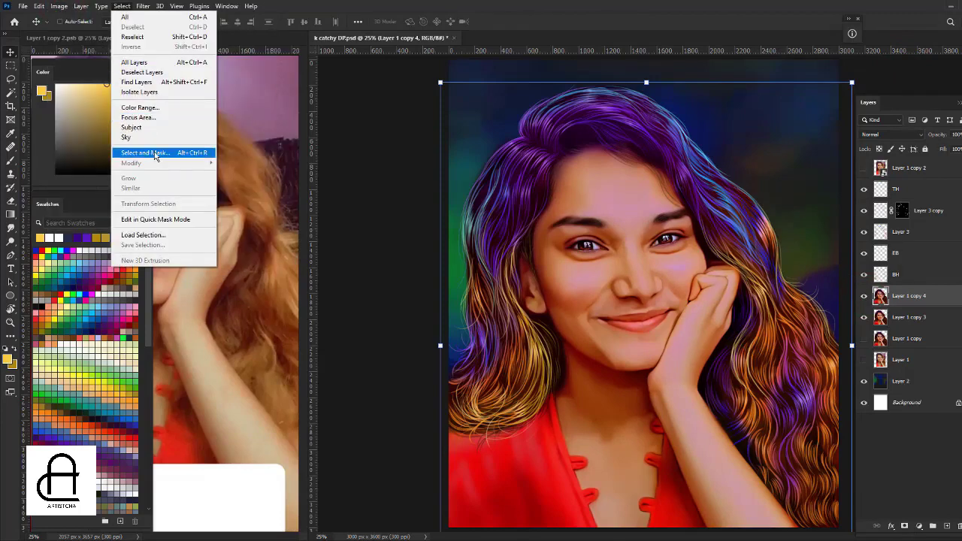
click(166, 112)
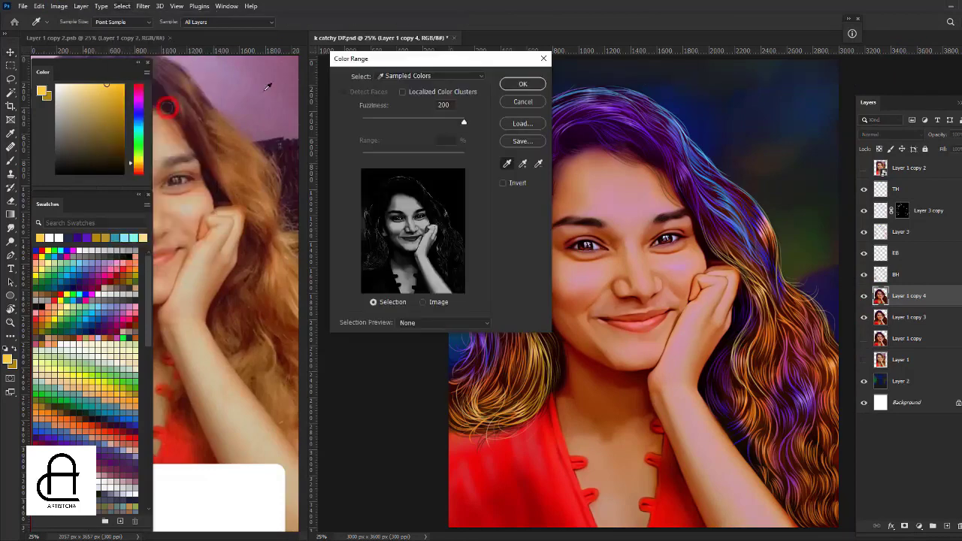
click(446, 78)
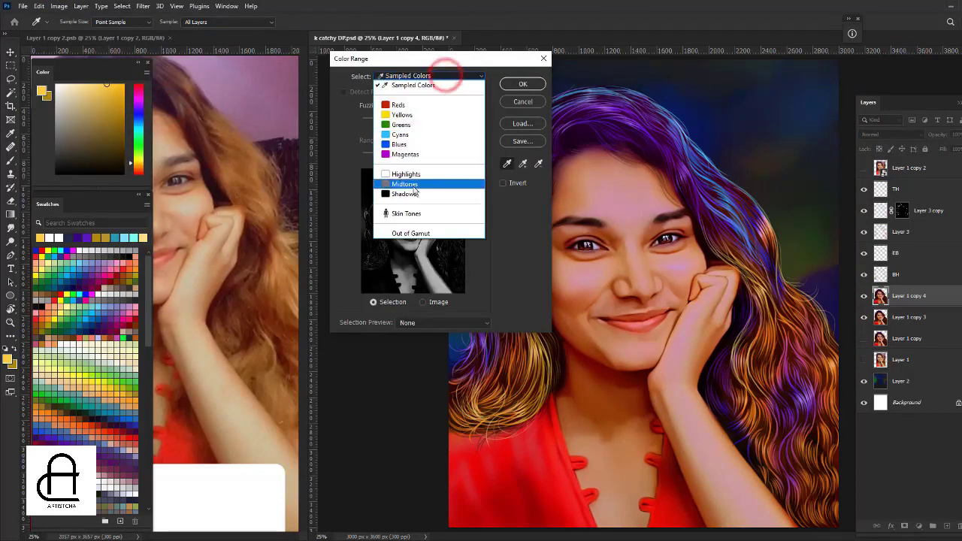
click(408, 214)
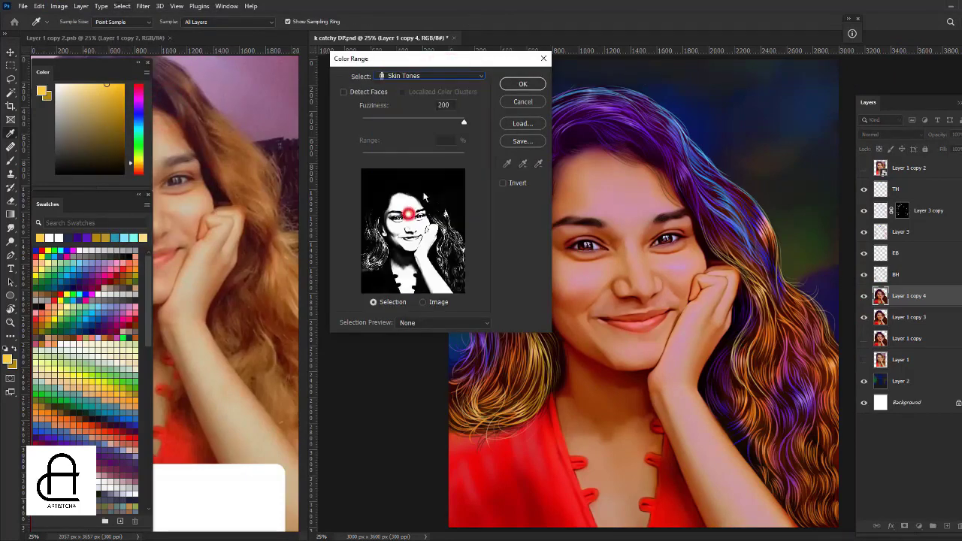
click(522, 83)
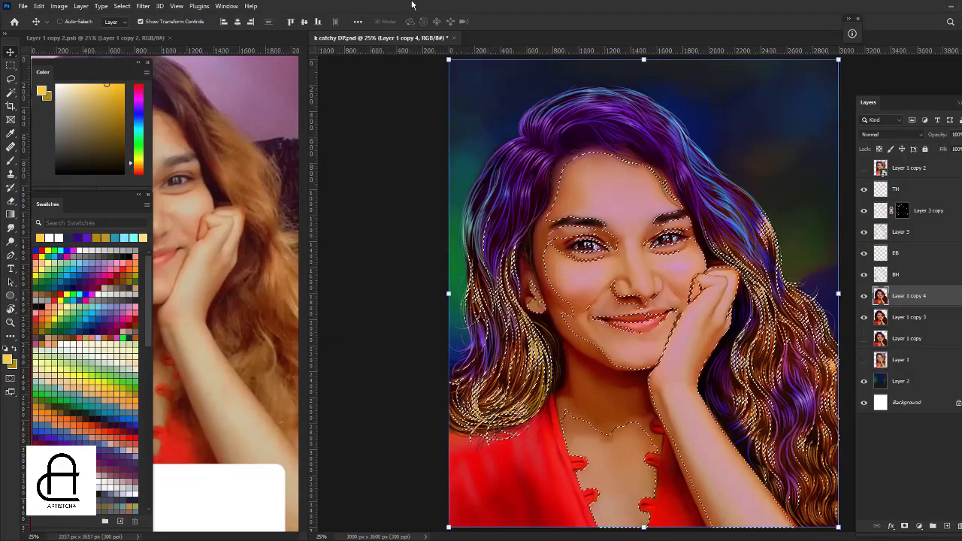
key(shift+F6)
key(Return)
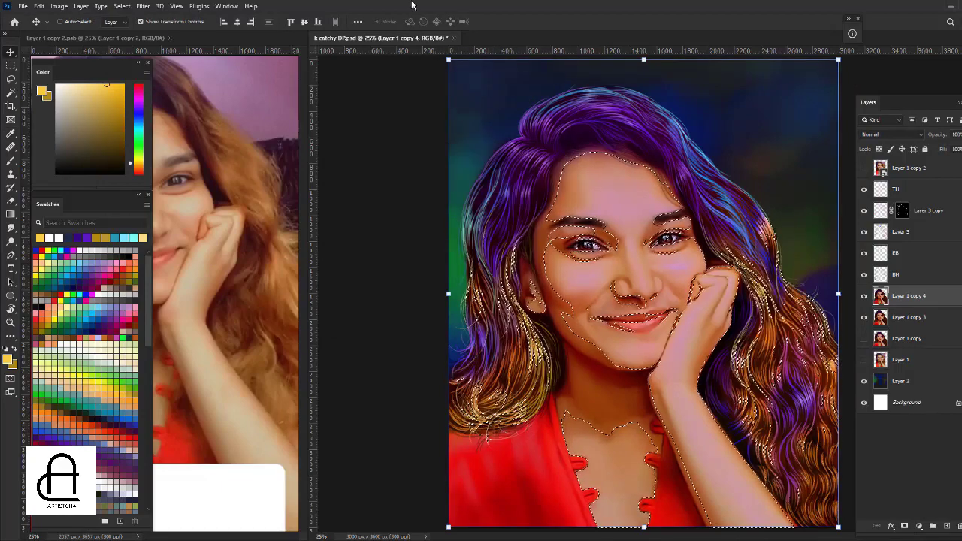
key(ctrl+h)
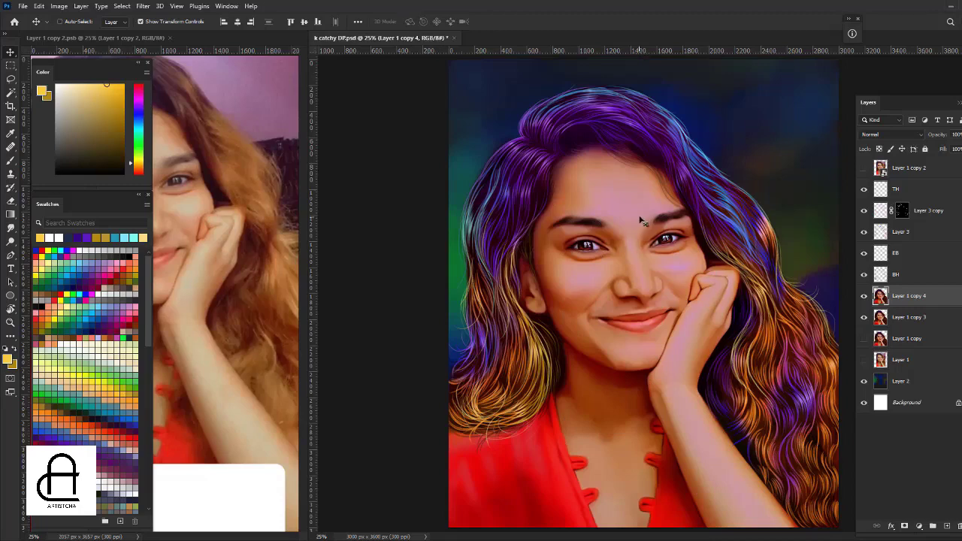
click(59, 6)
mouse_move(75, 33)
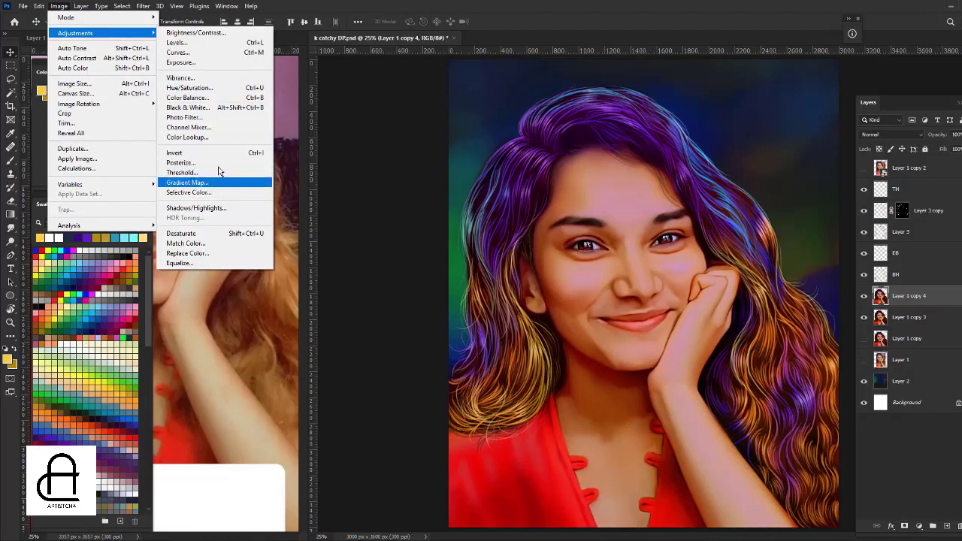
In Levels, raise the Red channel's output black to 58 and tweak its midtones and highlights.
click(210, 42)
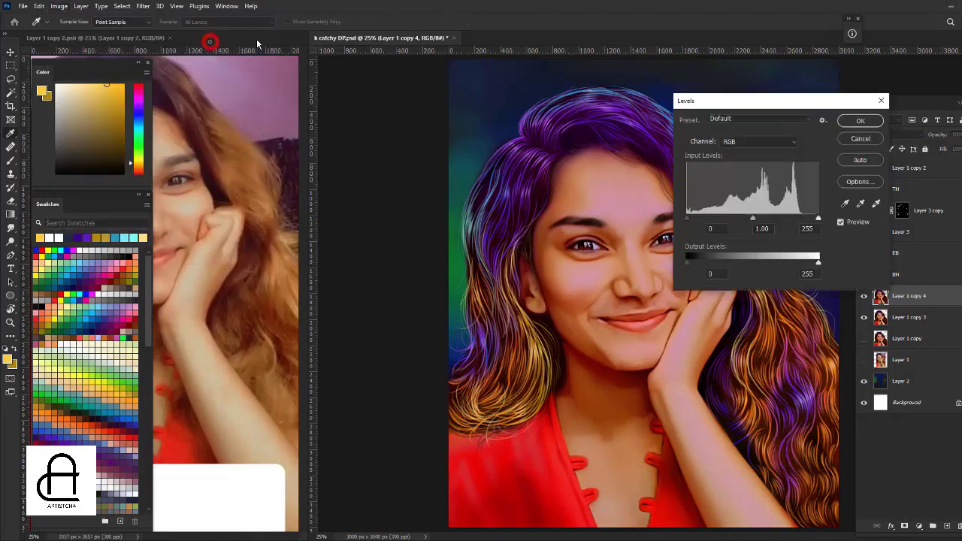
click(736, 141)
click(732, 168)
click(740, 140)
click(739, 161)
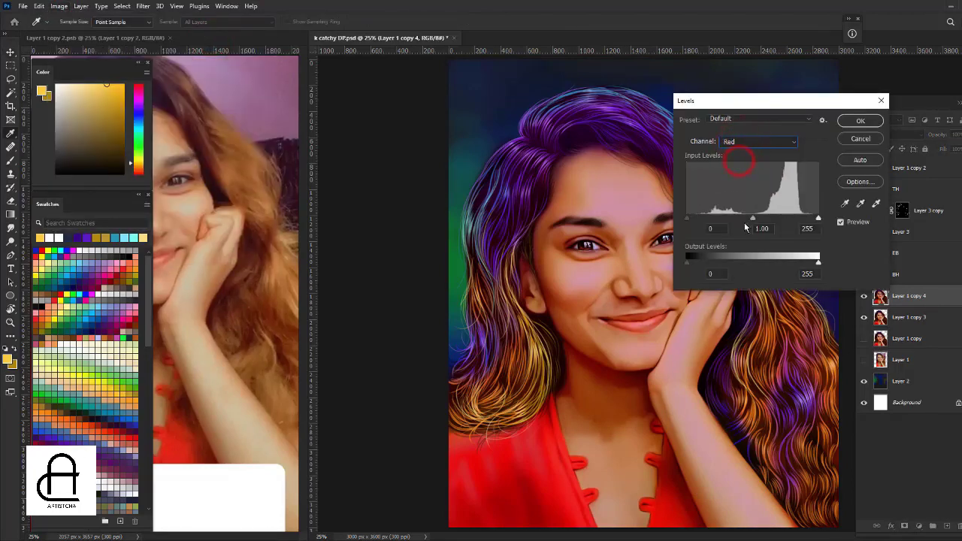
drag(818, 263, 817, 263)
drag(698, 263, 715, 263)
mouse_move(752, 218)
mouse_down()
mouse_move(762, 220)
mouse_move(743, 219)
mouse_up()
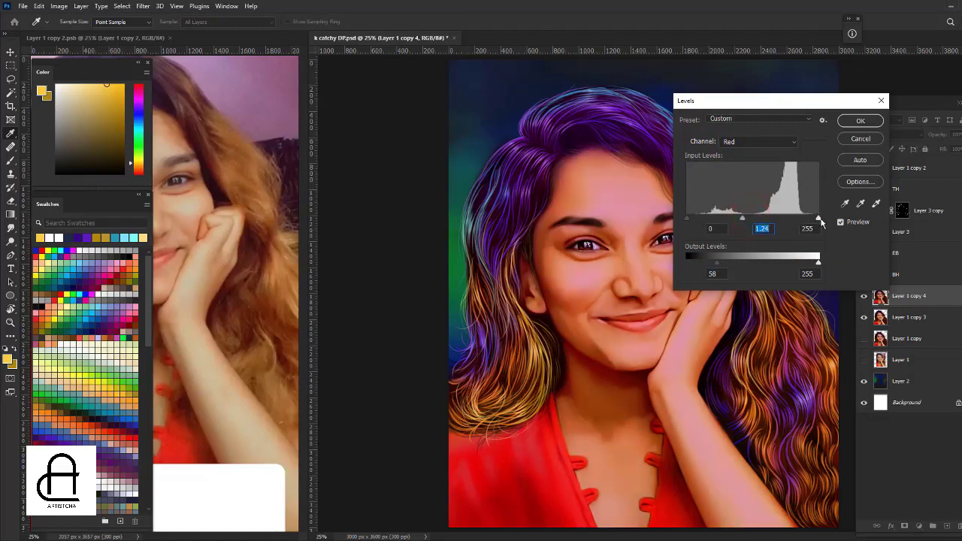
drag(818, 219, 813, 219)
click(840, 222)
click(839, 221)
Check the Blue channel midtones, apply Levels, and hide Layer 1 copy 4.
click(764, 141)
click(742, 177)
drag(752, 218, 752, 218)
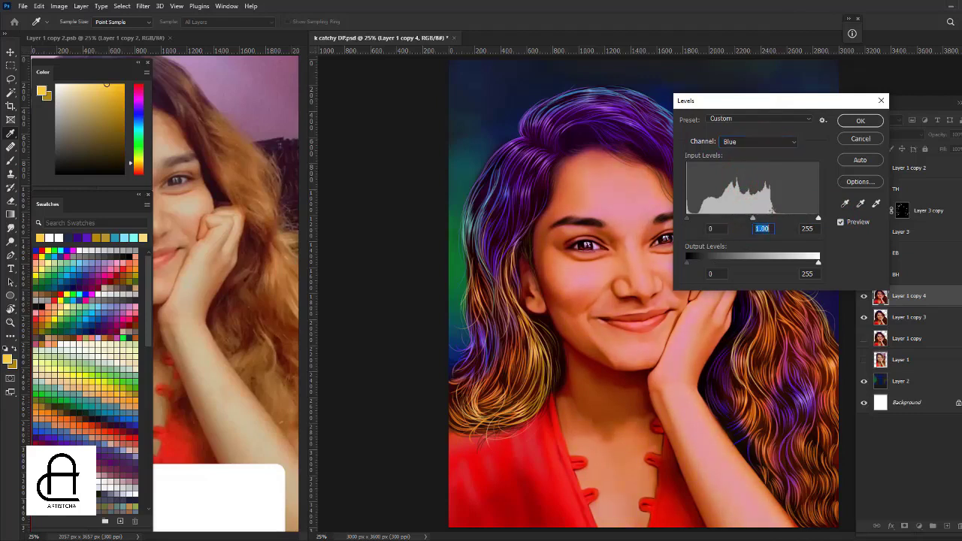
click(839, 221)
click(840, 221)
key(Return)
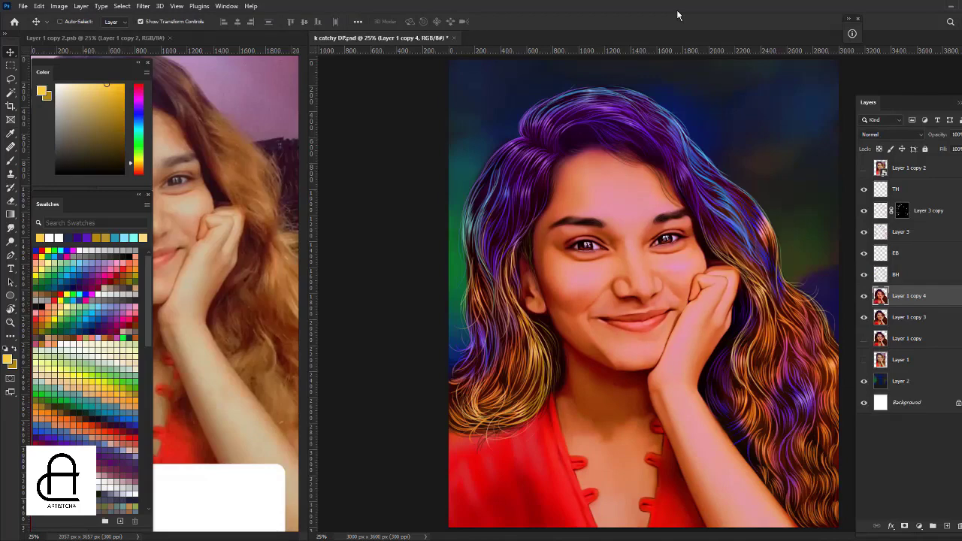
click(863, 296)
Show Layer 1 copy 4 and apply Match Color with Color Intensity 120 and Luminance 110.
click(863, 296)
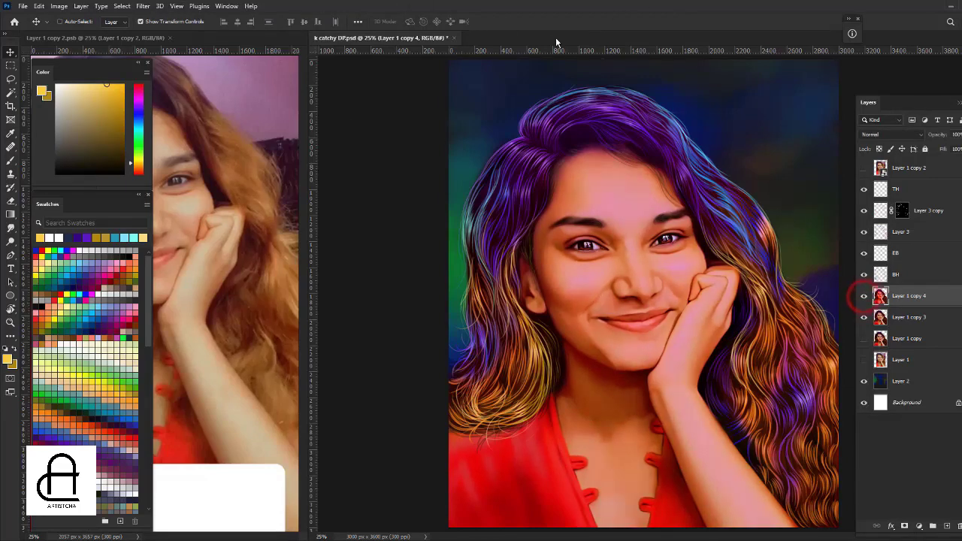
click(59, 6)
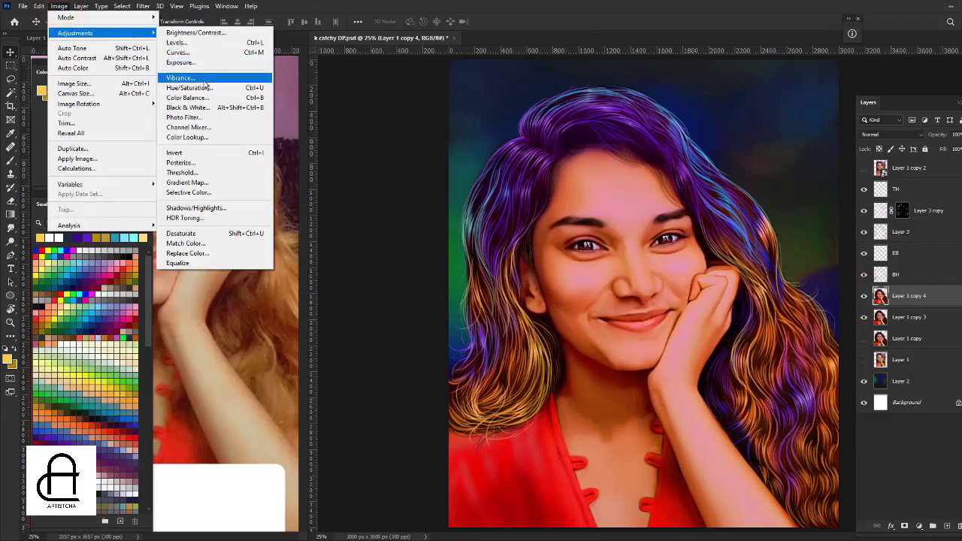
click(198, 245)
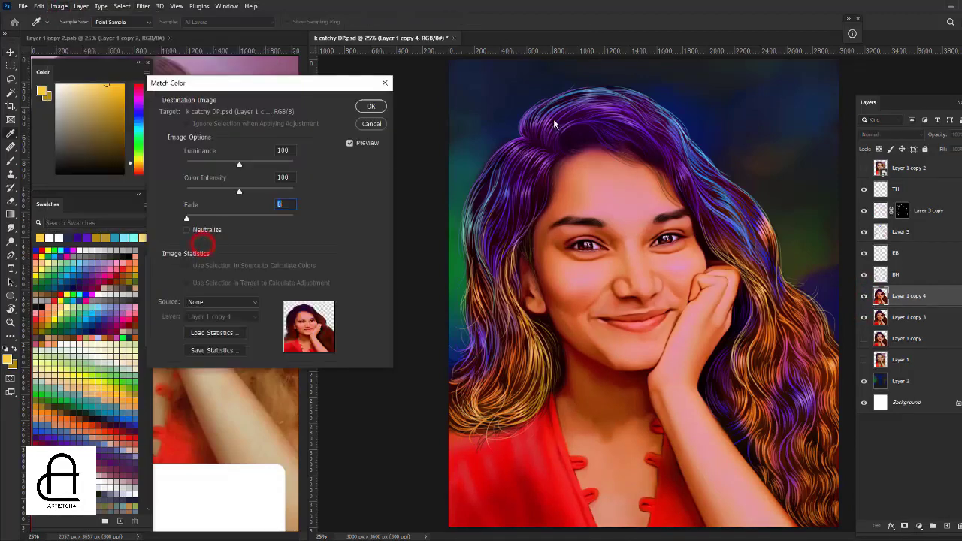
click(287, 177)
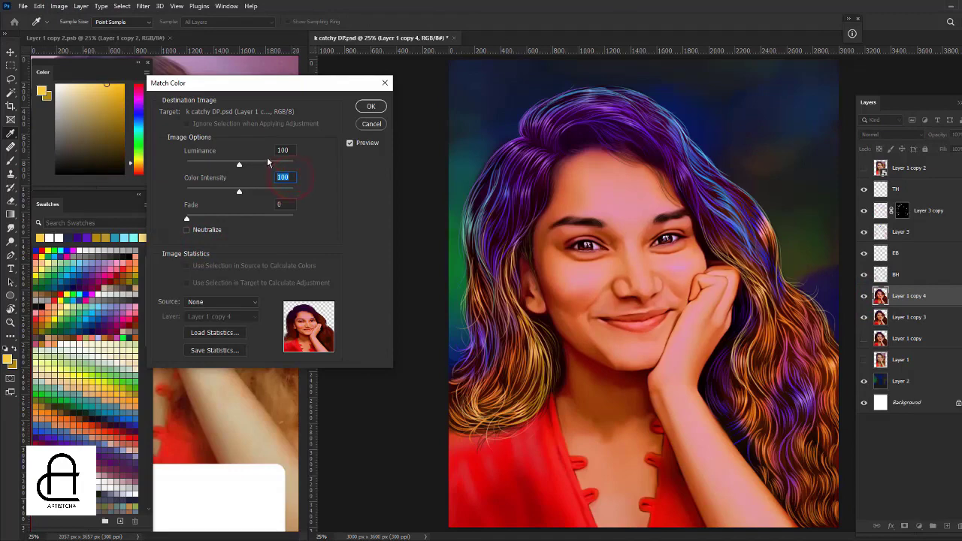
text(120)
click(285, 150)
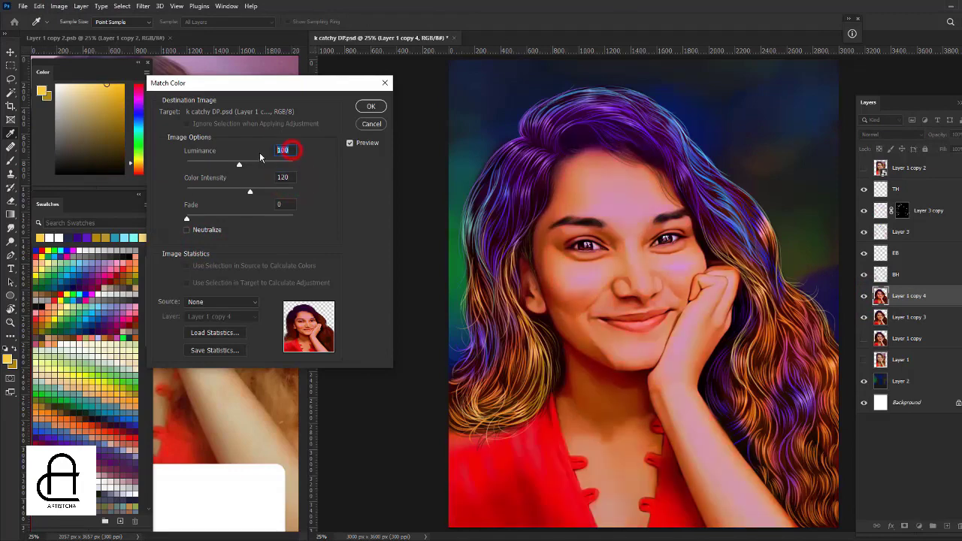
text(10)
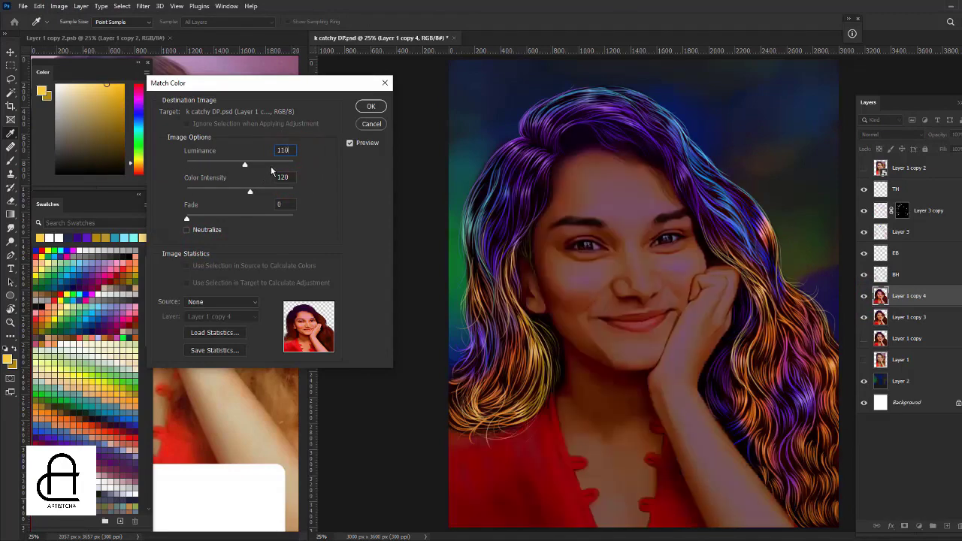
click(351, 144)
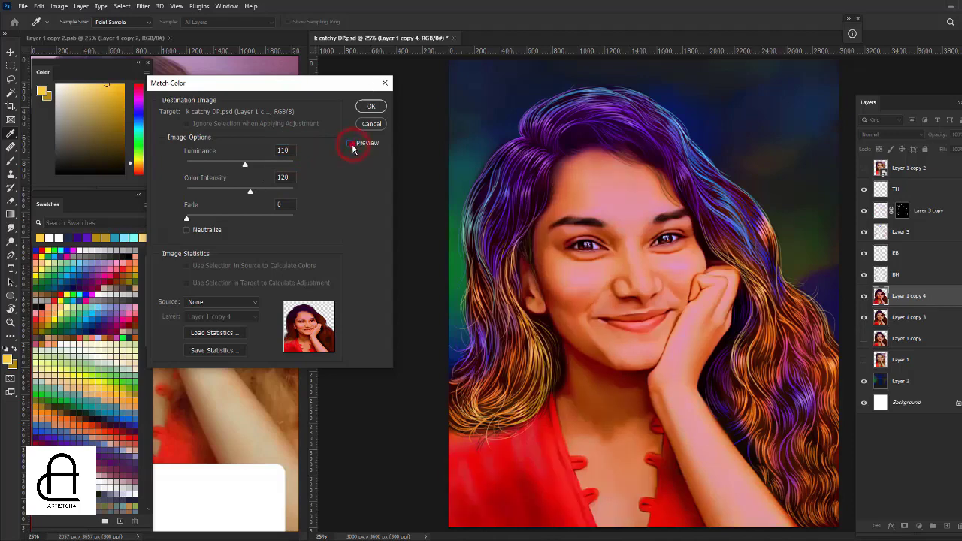
click(350, 146)
click(371, 106)
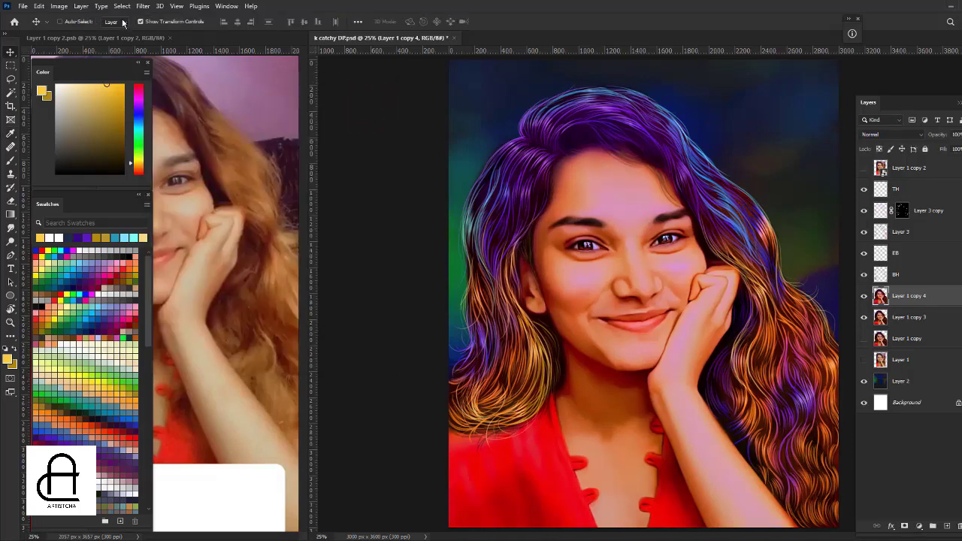
Select skin tones with Color Range, feather the selection, and hide its edges.
click(58, 6)
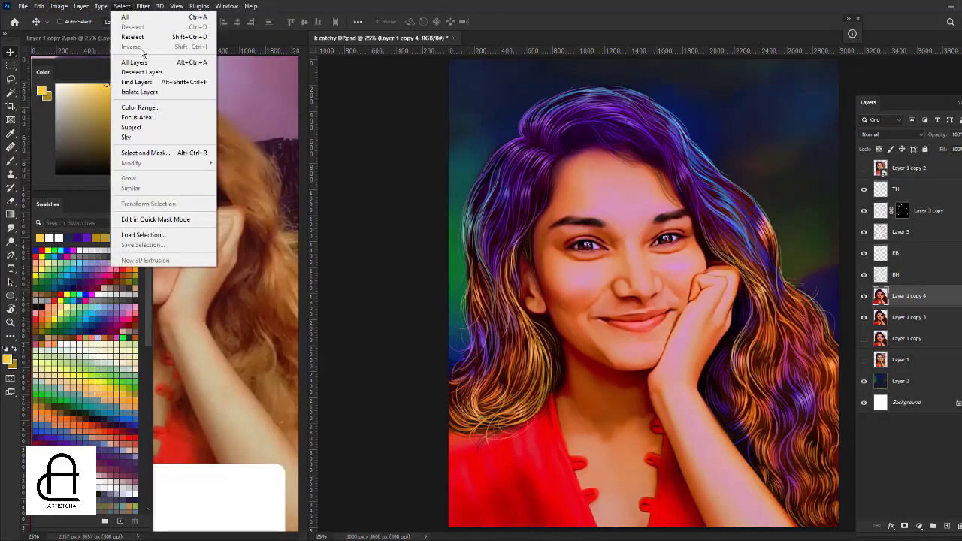
click(195, 89)
click(419, 76)
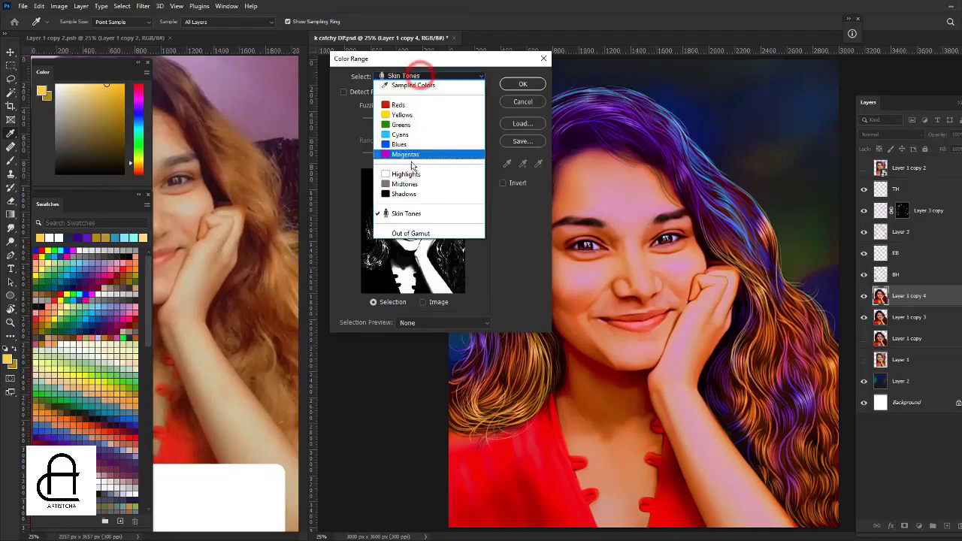
click(393, 172)
click(507, 83)
key(v)
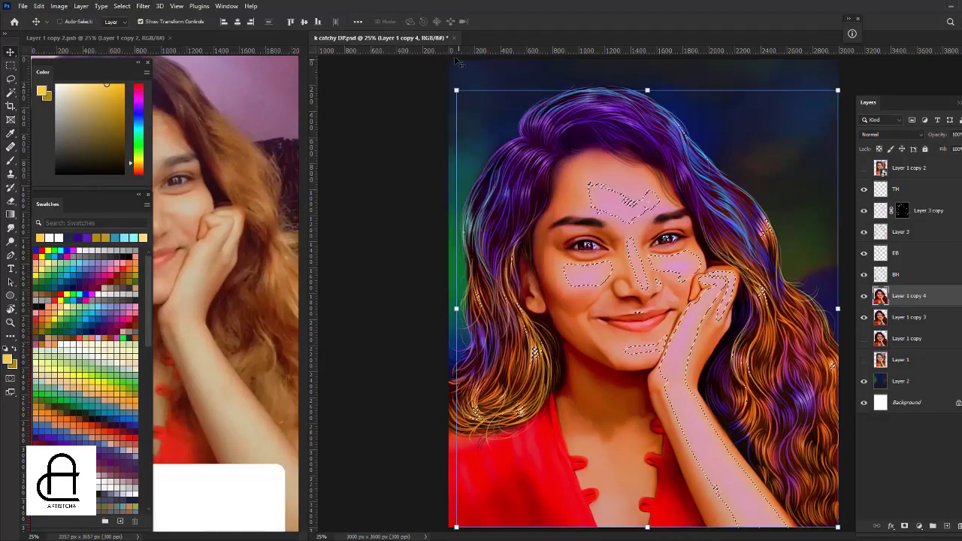
key(shift+F6)
key(Return)
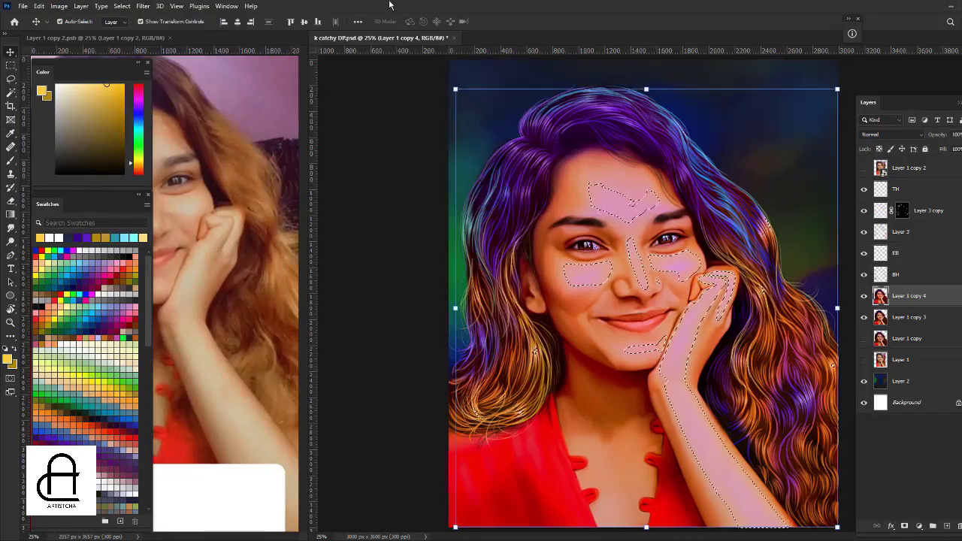
key(ctrl+h)
Apply Levels on the Blue channel with midtone 0.71 and white input 198.
key(ctrl+l)
click(743, 142)
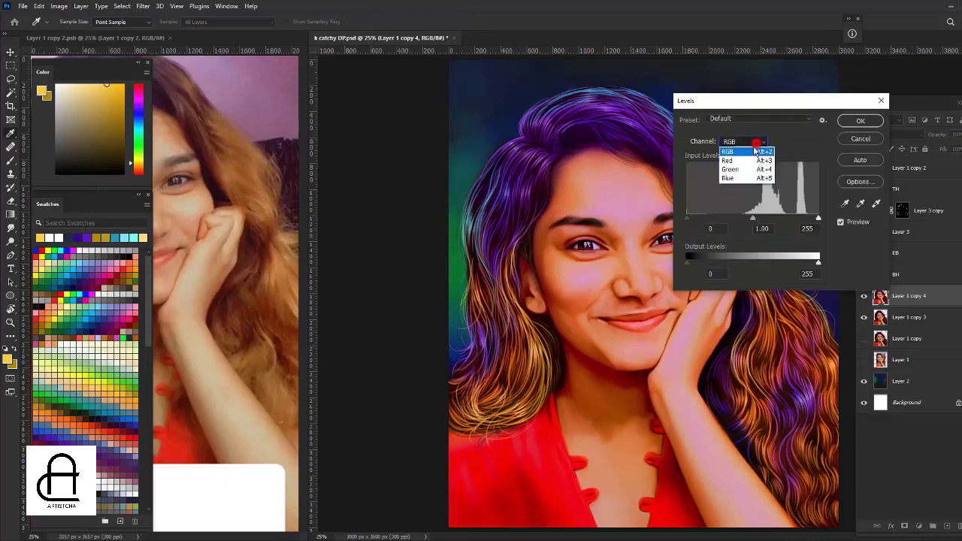
click(740, 179)
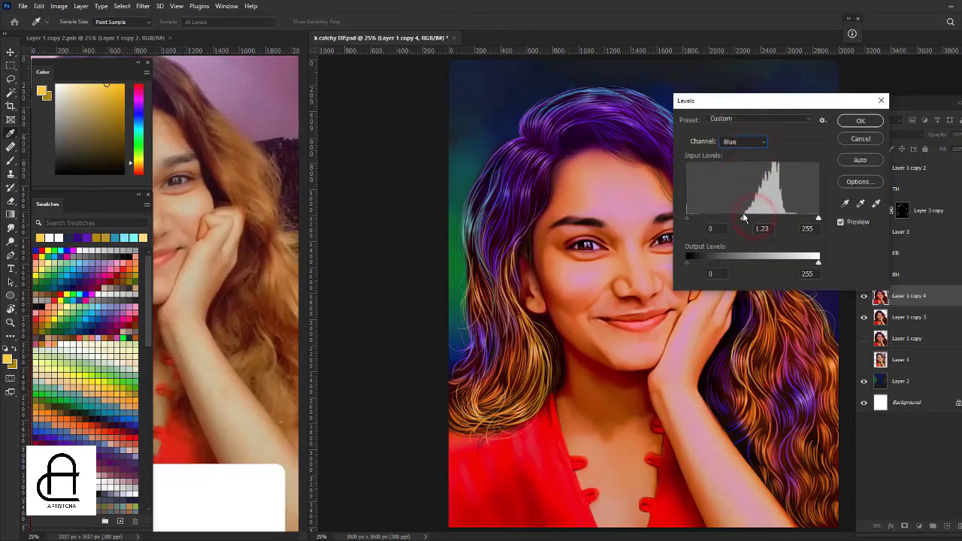
mouse_move(766, 220)
mouse_down()
mouse_move(799, 218)
mouse_move(729, 218)
mouse_move(790, 218)
mouse_move(748, 218)
mouse_up()
click(840, 221)
click(840, 222)
click(841, 222)
click(841, 222)
click(857, 122)
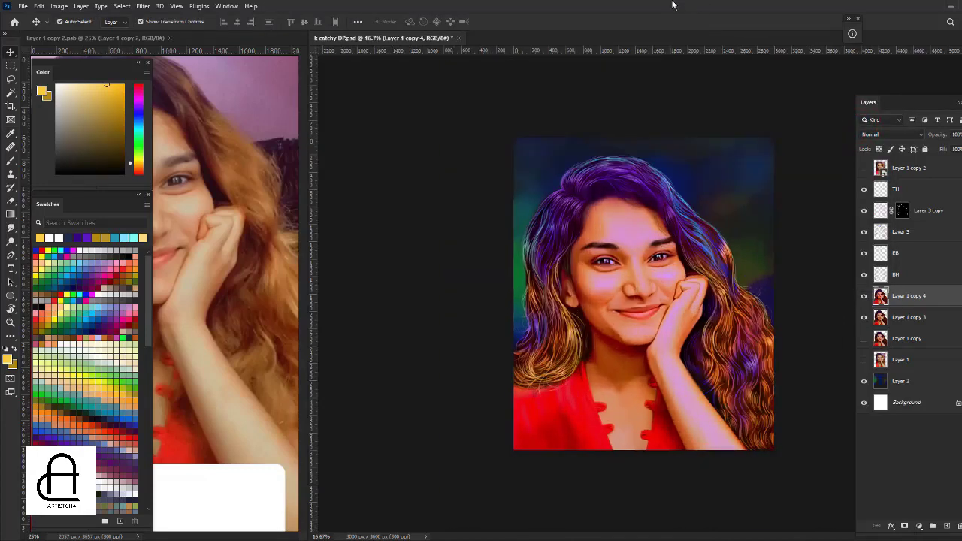
In Color Balance, shift the midtones slightly toward yellow with a value of 5.
key(ctrl+b)
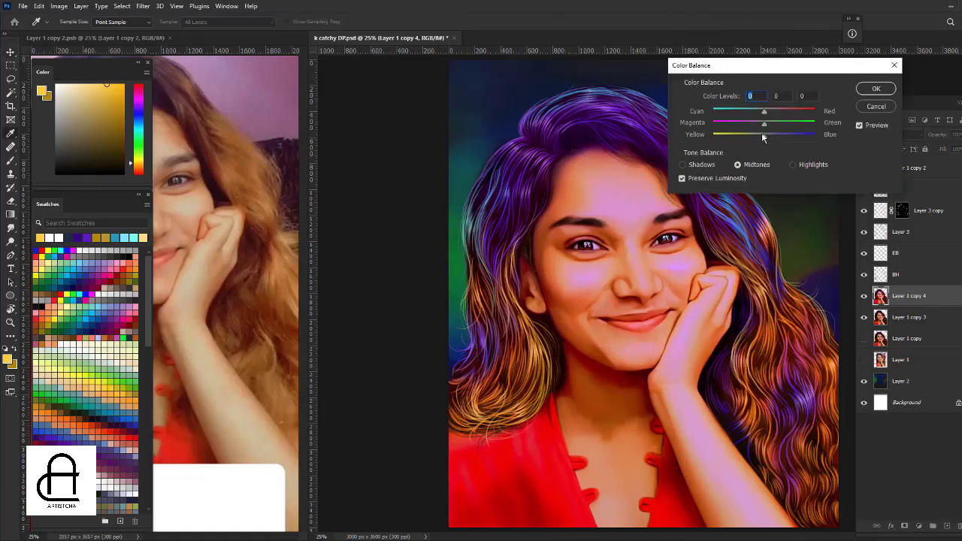
mouse_move(760, 136)
mouse_down()
mouse_move(779, 137)
mouse_move(749, 137)
mouse_move(770, 118)
mouse_up()
click(791, 164)
click(737, 165)
text(5)
click(858, 125)
click(859, 125)
Push the highlights and midtones toward blue, setting a midtone value of 5.
click(792, 164)
drag(773, 133, 797, 134)
click(737, 164)
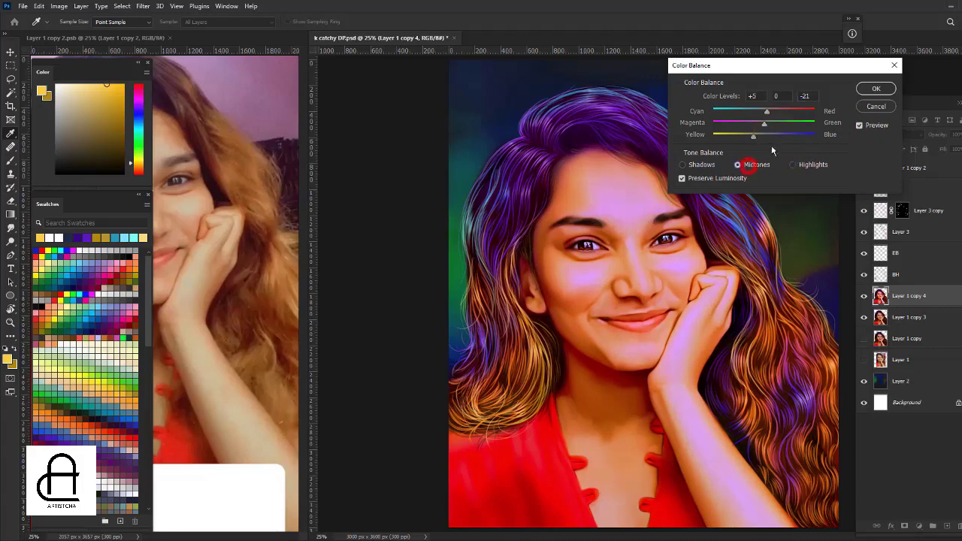
mouse_move(750, 134)
mouse_down()
mouse_move(787, 134)
mouse_move(743, 139)
mouse_move(779, 136)
mouse_up()
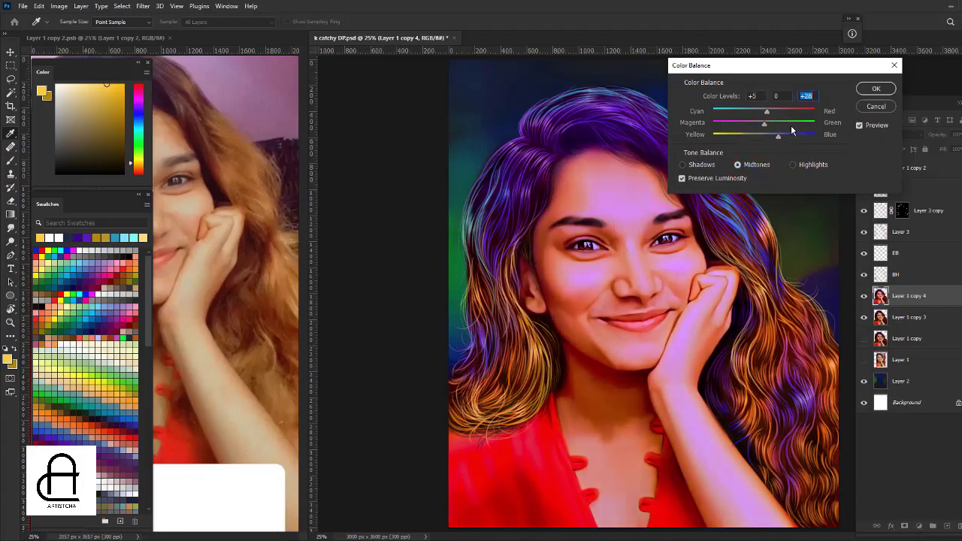
text(5)
click(859, 125)
click(858, 125)
Set Shadows to Cyan-Red -5 and Yellow-Blue -19, then apply Color Balance.
click(705, 165)
drag(757, 136, 757, 144)
mouse_move(764, 110)
mouse_down()
mouse_move(742, 114)
mouse_move(757, 118)
mouse_up()
text(-5)
click(859, 126)
click(865, 89)
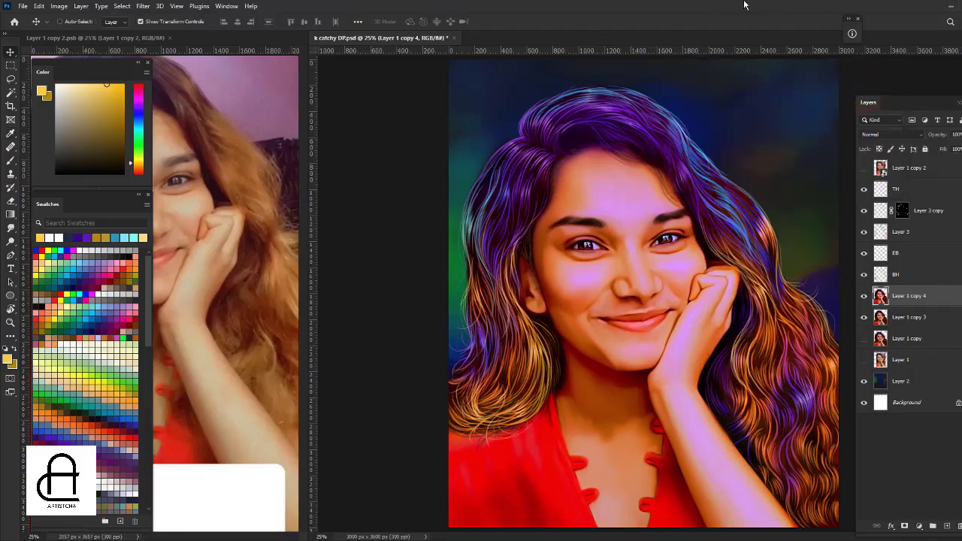
Add a layer mask to Layer 1 copy 4 and toggle the layer to compare.
key(ctrl+minus)
key(ctrl+plus)
key(ctrl+plus)
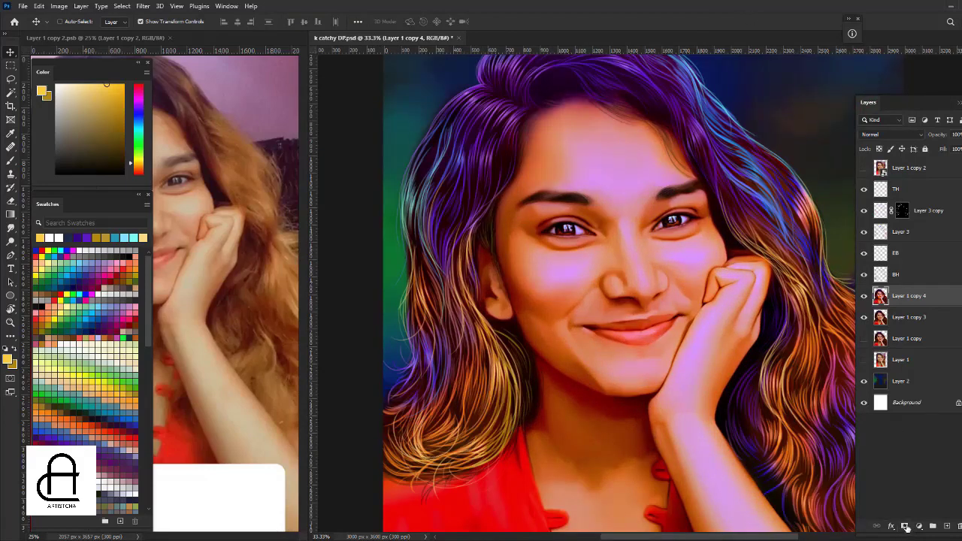
click(905, 526)
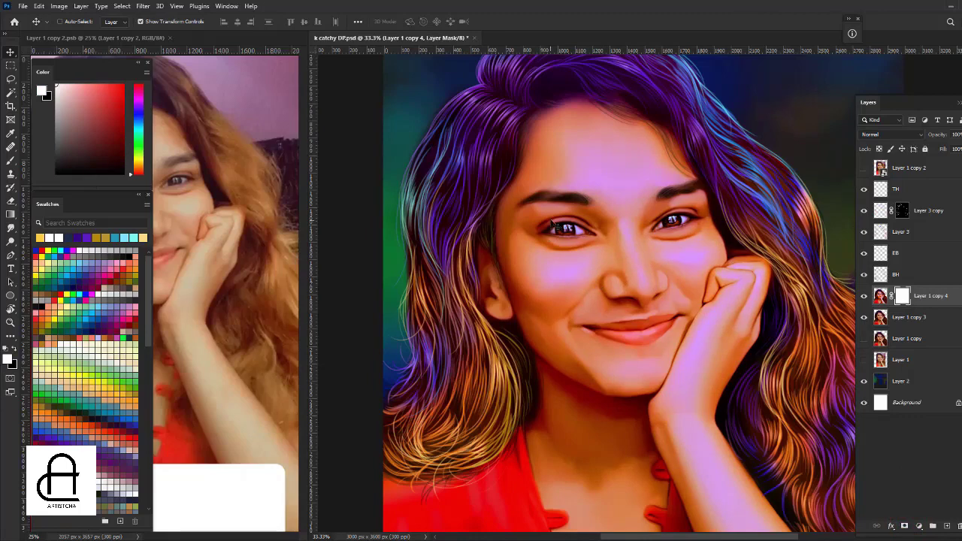
scroll(594, 278, down, 3)
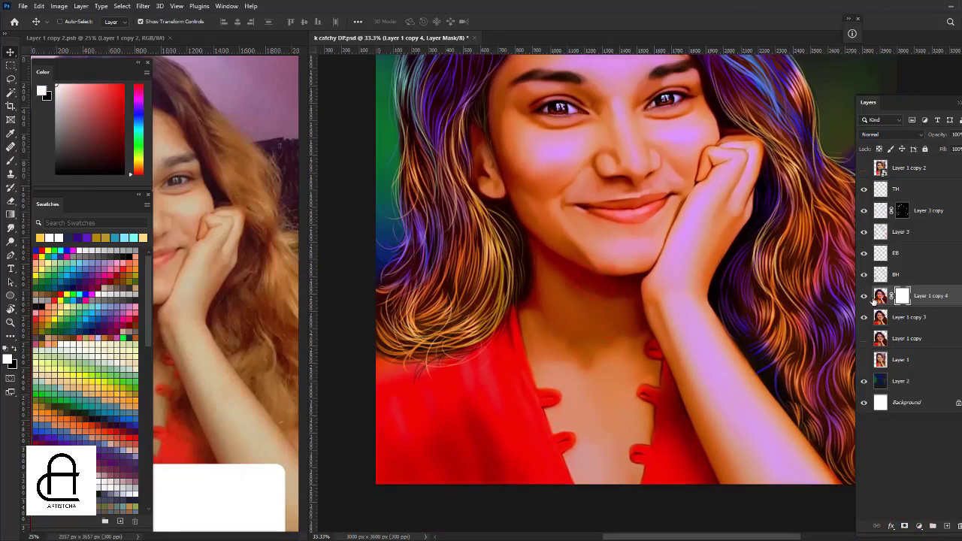
click(864, 296)
click(864, 296)
Lasso the red top, feather it 5 px and mask it out in black.
key(l)
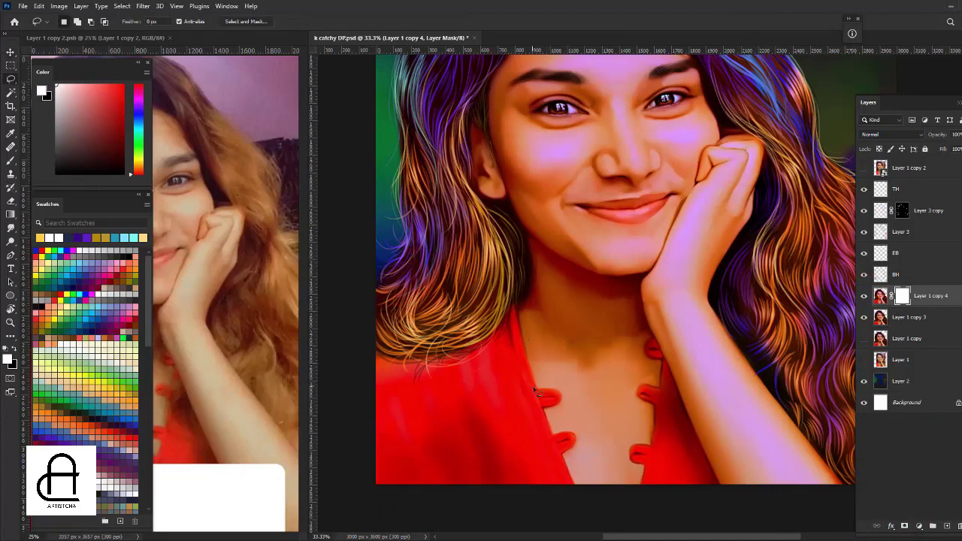
drag(411, 353, 526, 485)
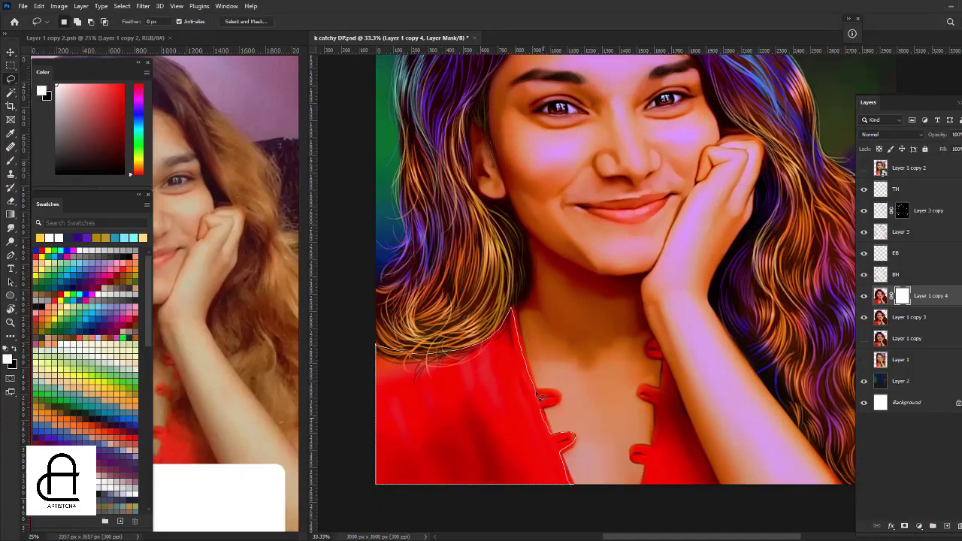
drag(544, 387, 546, 389)
mouse_move(656, 388)
mouse_down()
mouse_move(666, 363)
mouse_move(644, 405)
mouse_move(646, 438)
mouse_move(628, 454)
mouse_move(639, 490)
mouse_move(721, 507)
mouse_move(654, 349)
mouse_up()
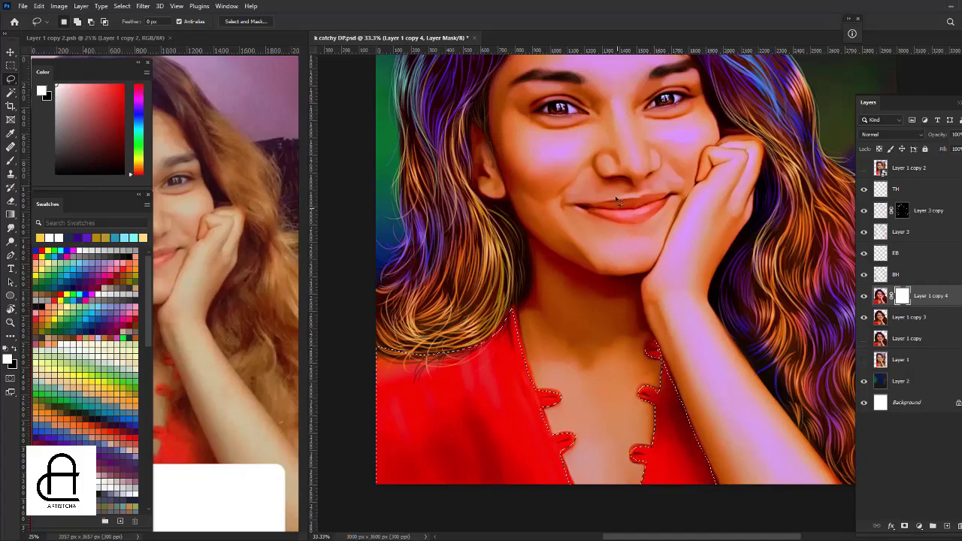
key(shift+F6)
key(Return)
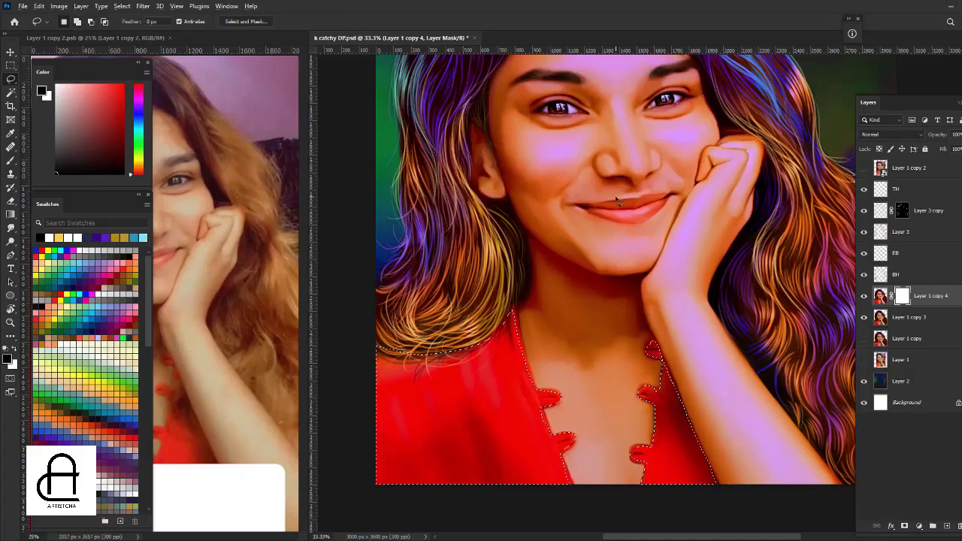
key(ctrl+d)
key(v)
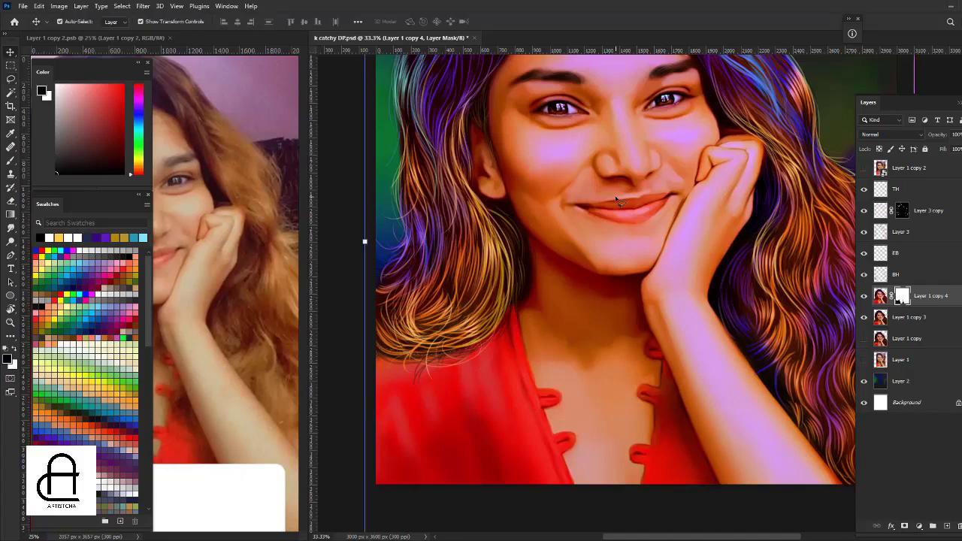
Zoom in on the face and toggle Layer 1 copy 4 to check the masked result.
key(ctrl+minus)
key(ctrl+plus)
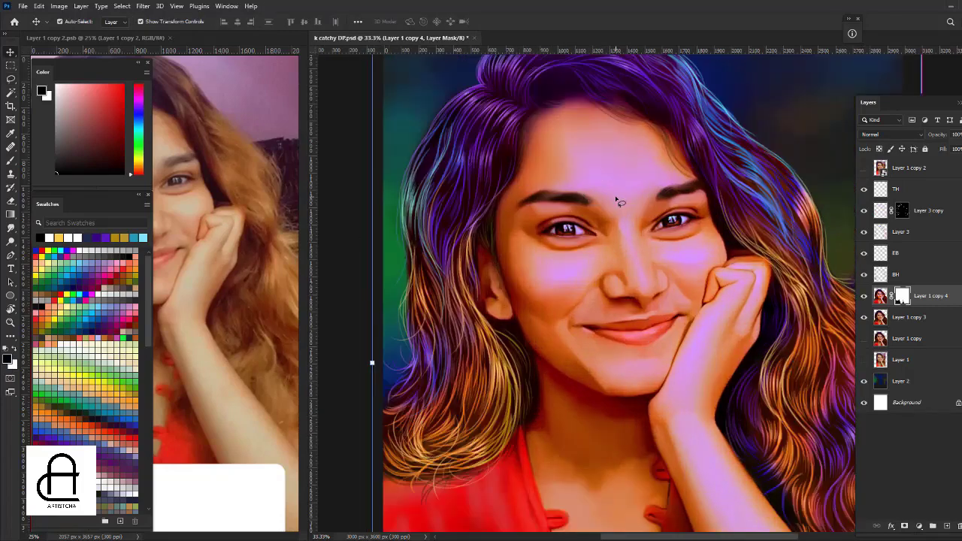
key(ctrl+plus)
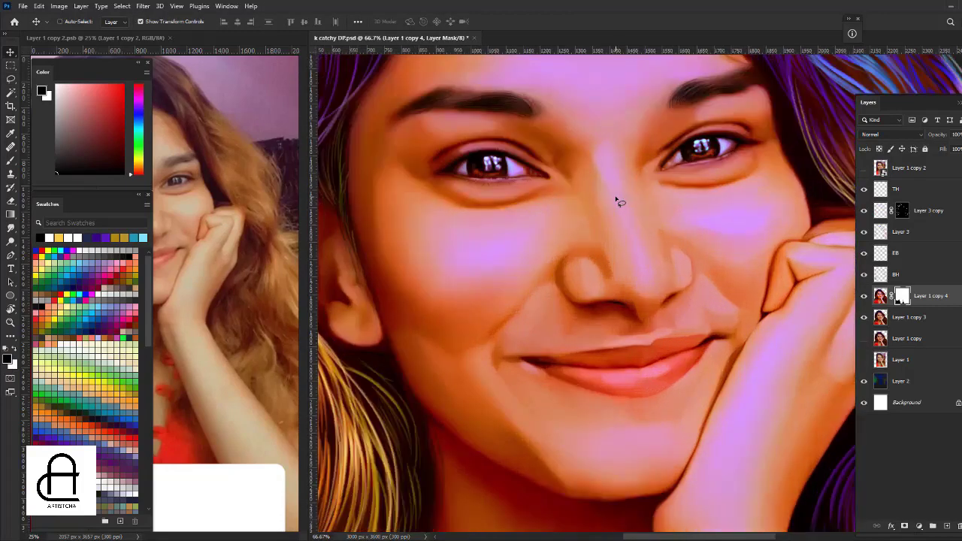
key(ctrl+plus)
click(863, 295)
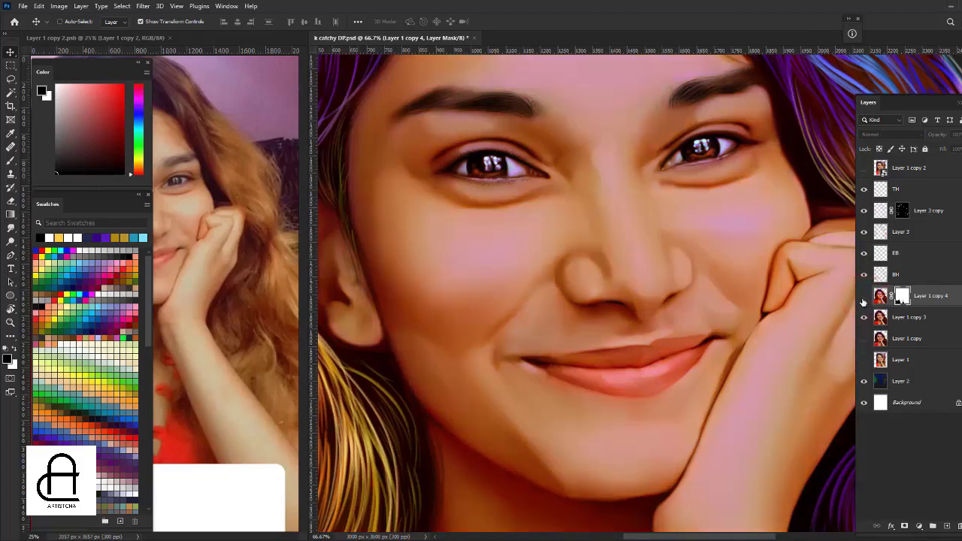
click(863, 295)
Choose a smaller soft round brush for refining the mask.
key(b)
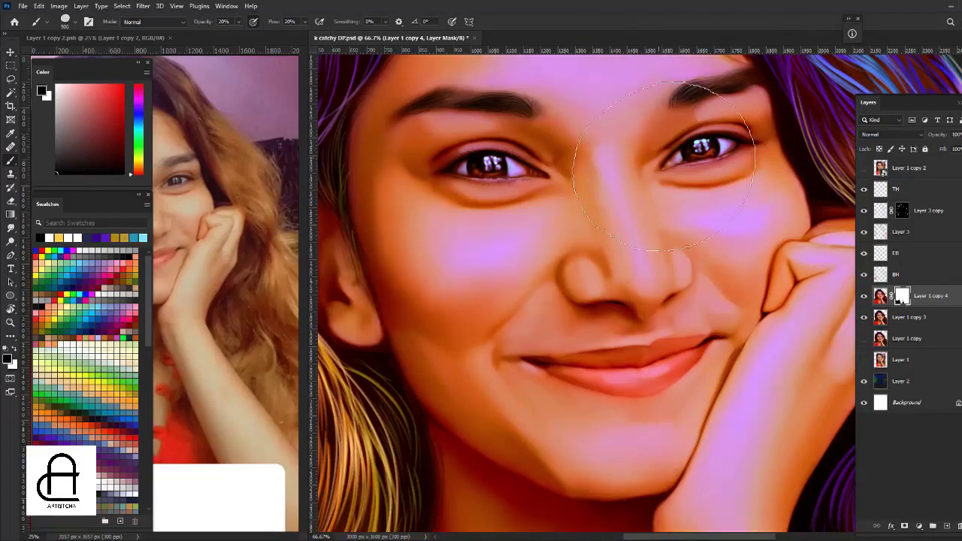
right_click(623, 215)
double_click(464, 263)
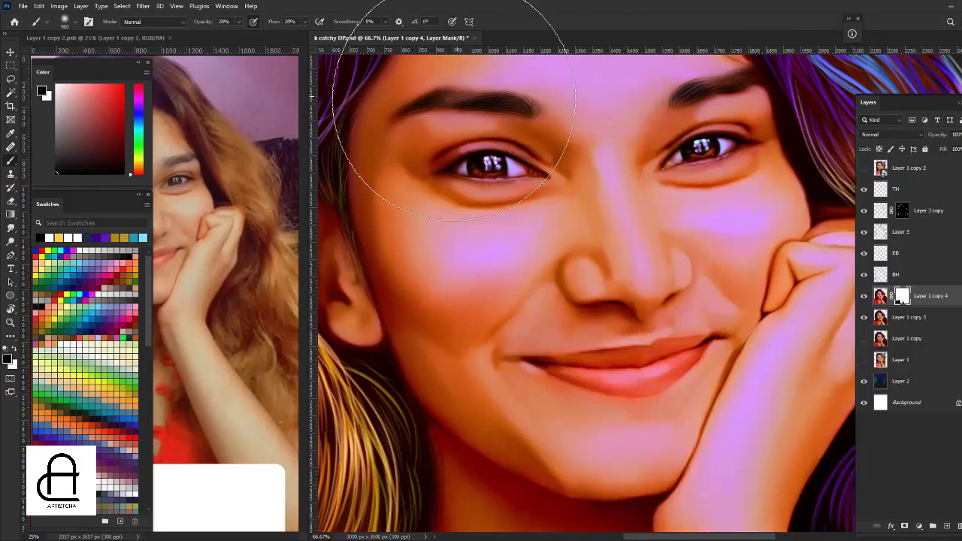
key(bracketleft)
key(bracketleft)
key(bracketleft)
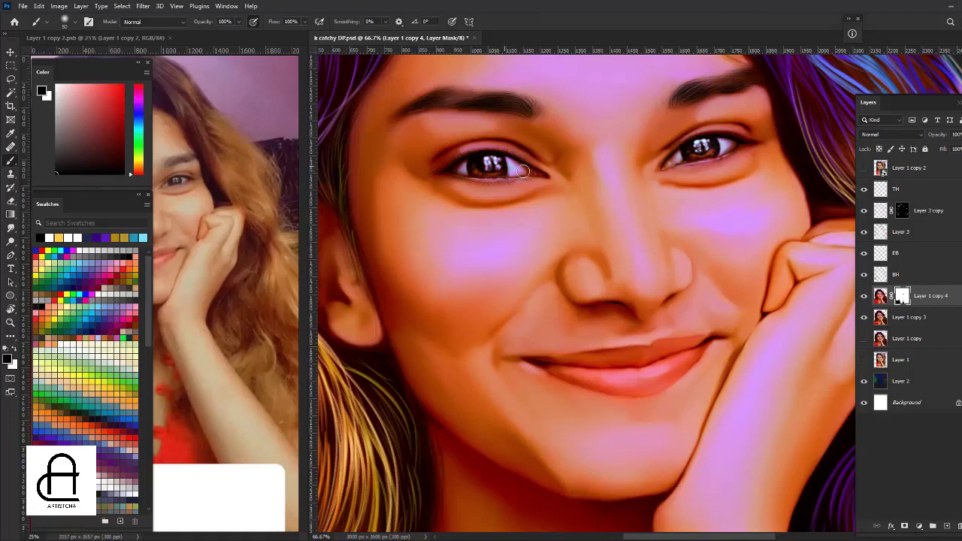
Compare the portrait with and without Layer 1 copy 4, zooming out to view it whole.
click(863, 295)
click(863, 295)
key(v)
key(ctrl+minus)
key(ctrl+minus)
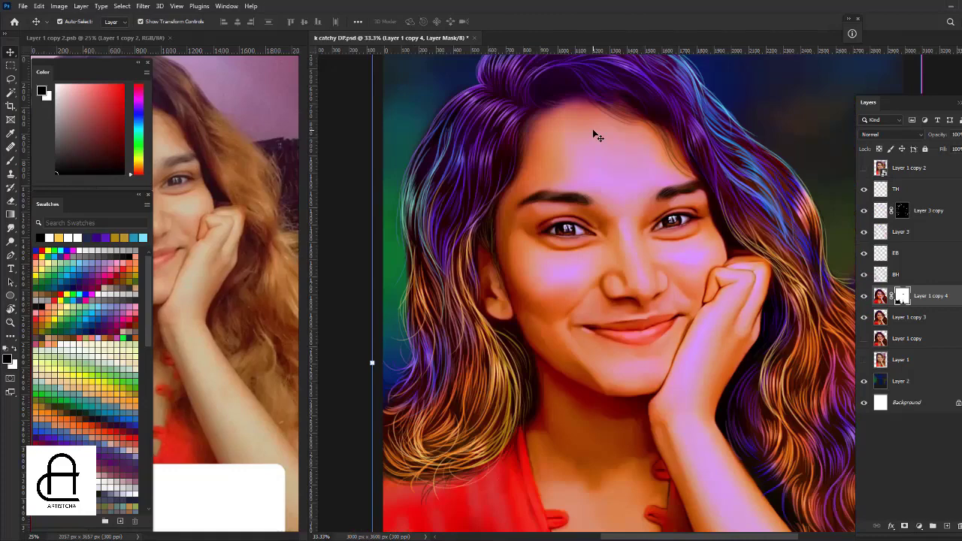
key(ctrl+minus)
Save the document and check the portrait between 12.5% and 25% zoom.
key(ctrl+minus)
key(ctrl+plus)
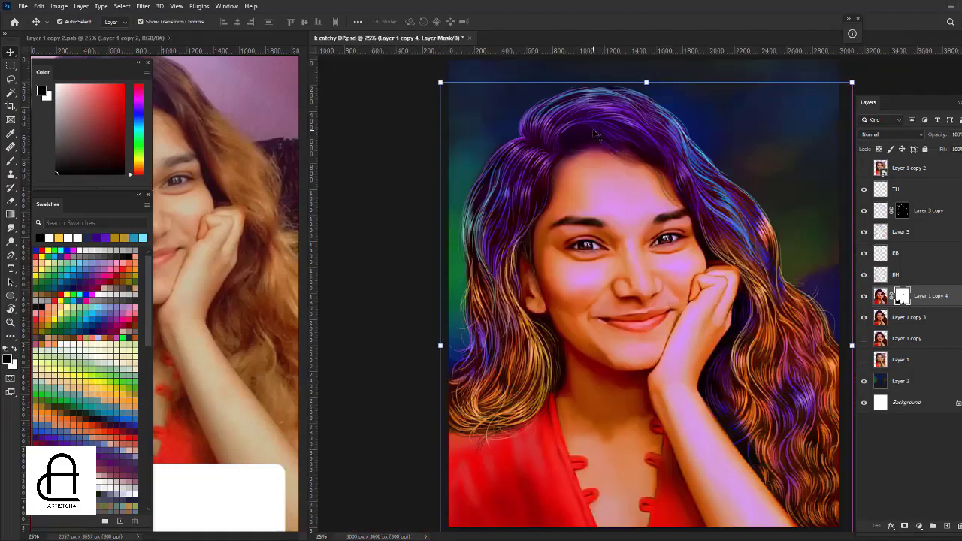
key(ctrl+s)
key(ctrl+minus)
key(ctrl+minus)
key(ctrl+plus)
key(ctrl+plus)
key(ctrl+minus)
key(ctrl+plus)
key(ctrl+minus)
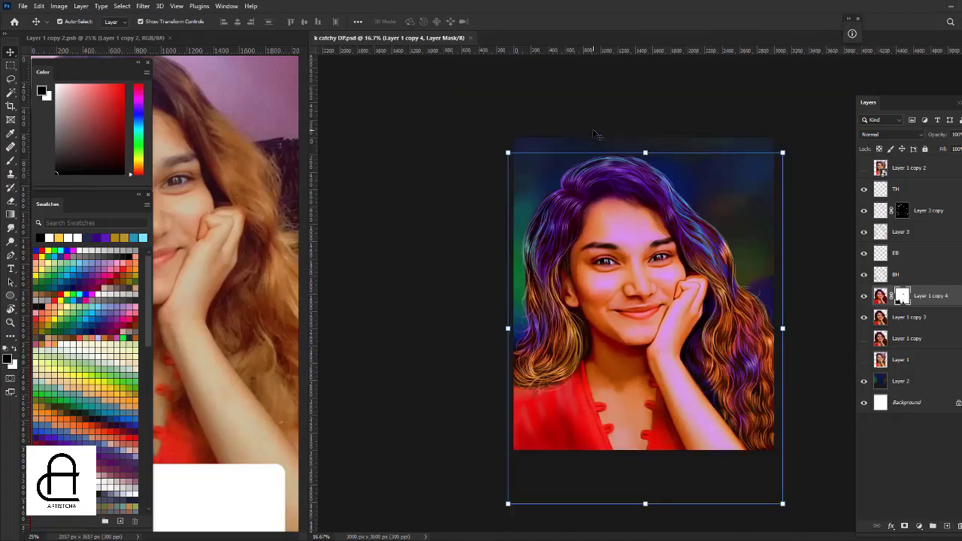
key(ctrl+plus)
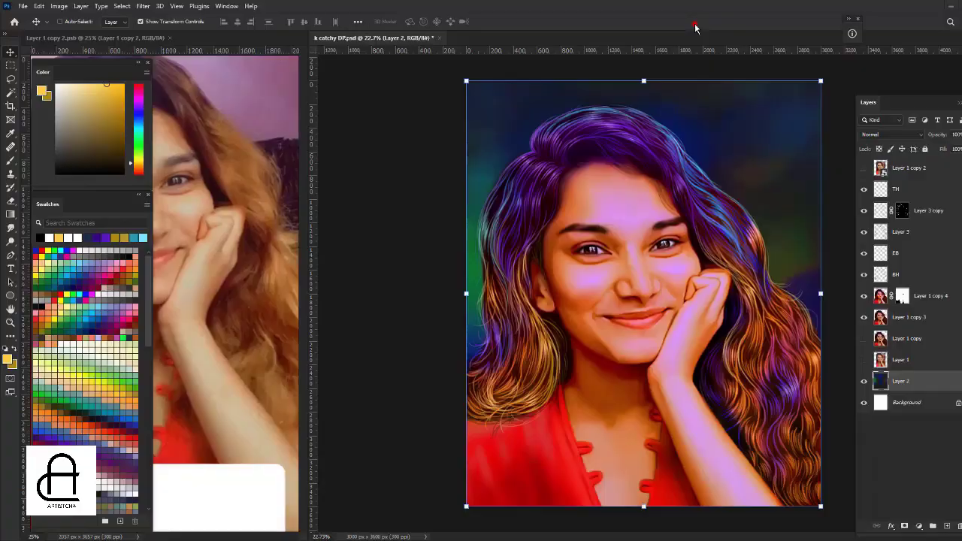
Add a Gradient Fill layer and preview the blue-to-red and blue-to-yellow presets.
click(917, 526)
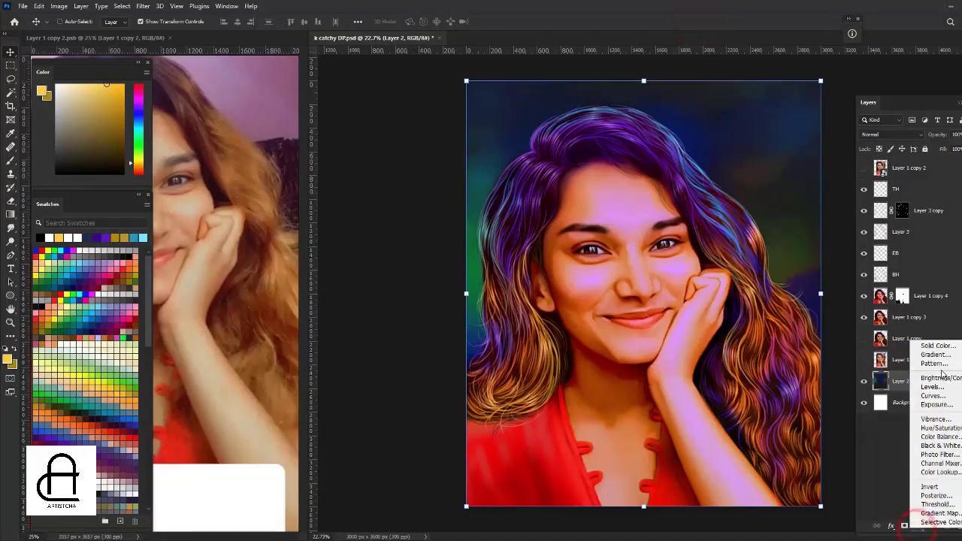
click(945, 359)
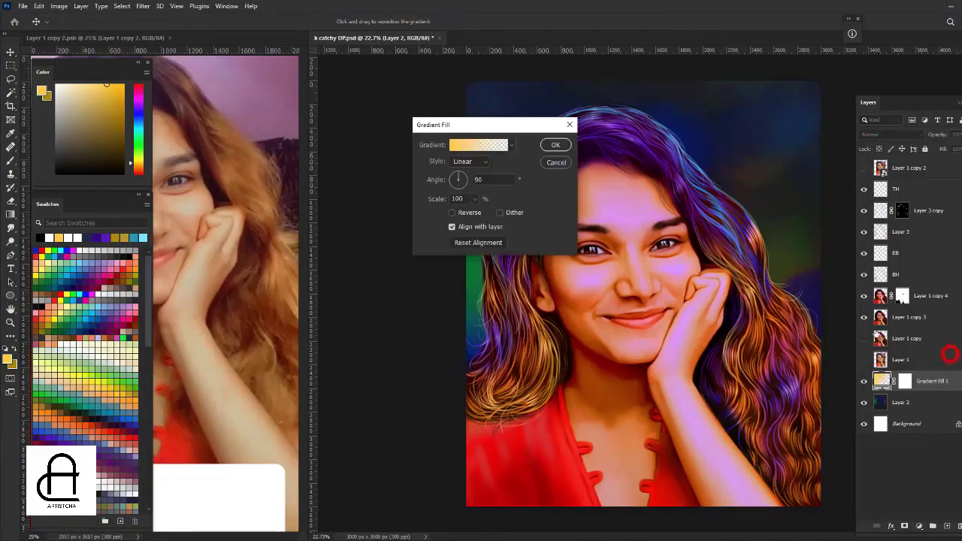
click(479, 148)
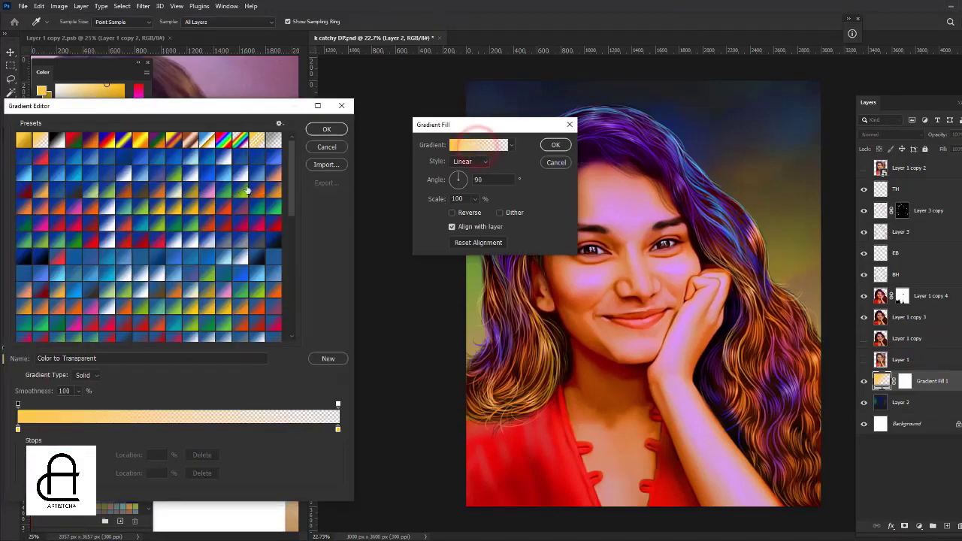
click(223, 222)
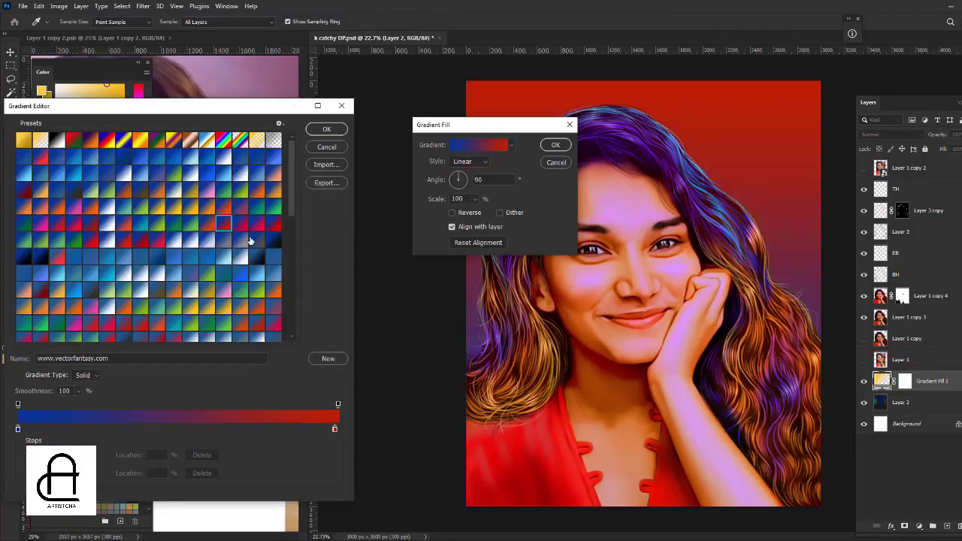
scroll(210, 257, down, 1)
click(197, 296)
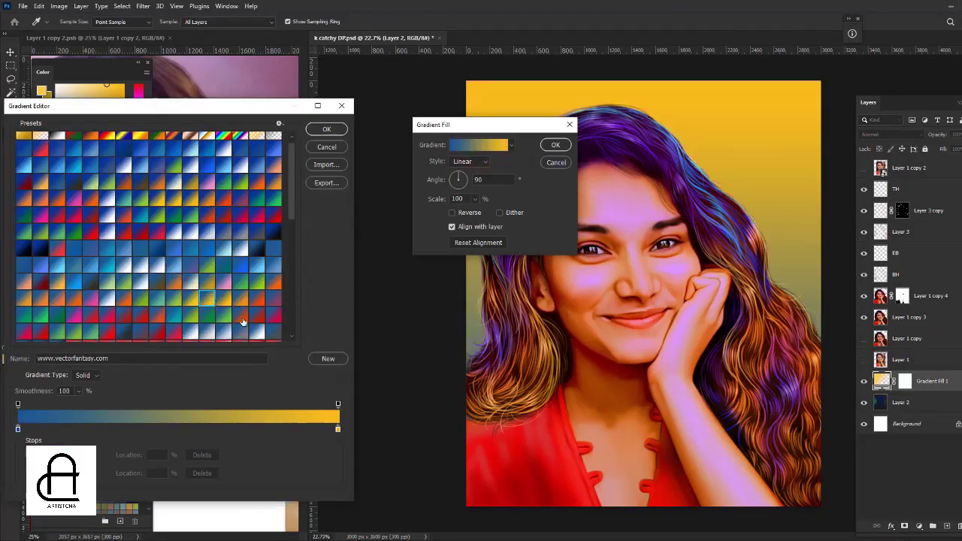
Preview the greyish-purple and blue-to-orange gradient presets, then return to blue-to-yellow.
scroll(246, 319, down, 3)
scroll(247, 319, down, 2)
scroll(247, 319, down, 1)
scroll(229, 332, down, 1)
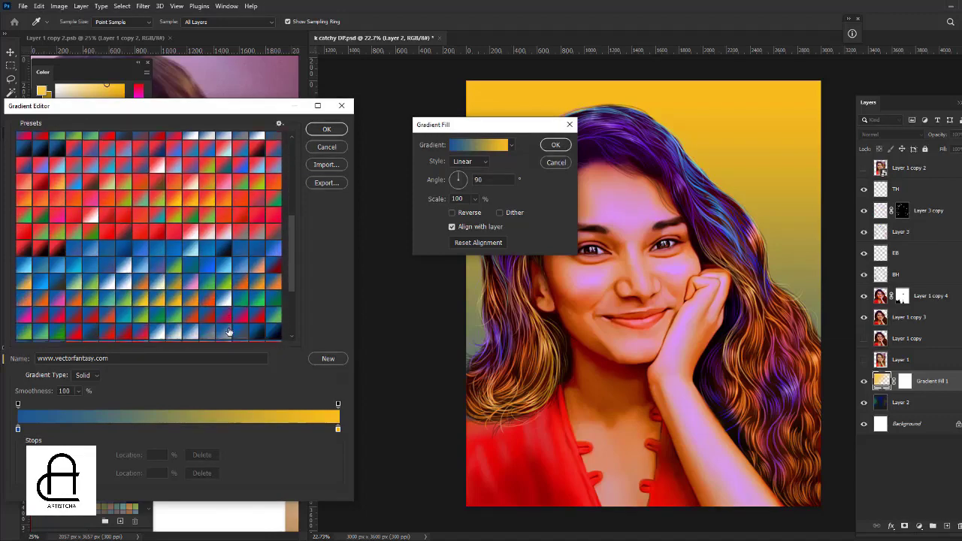
scroll(229, 332, down, 2)
click(240, 291)
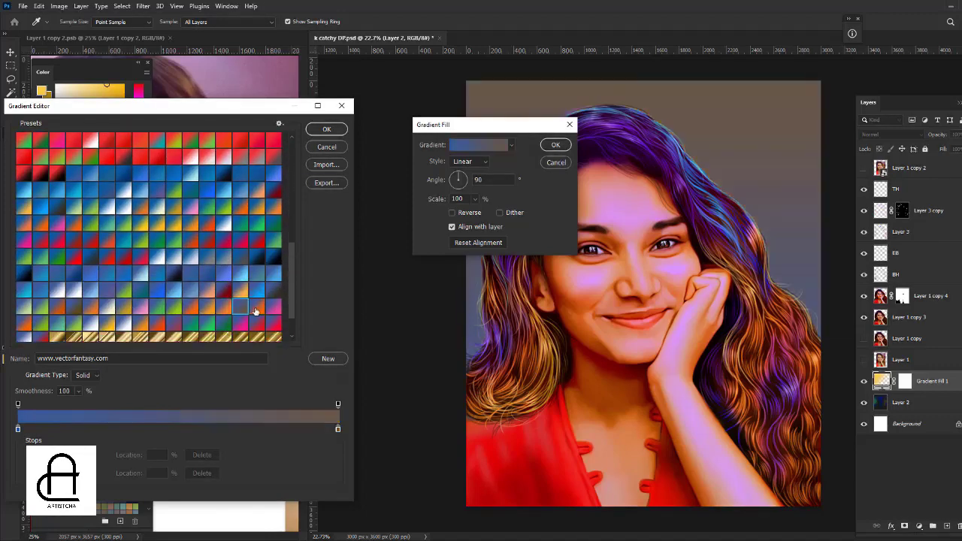
click(256, 308)
scroll(256, 307, down, 1)
scroll(257, 308, down, 1)
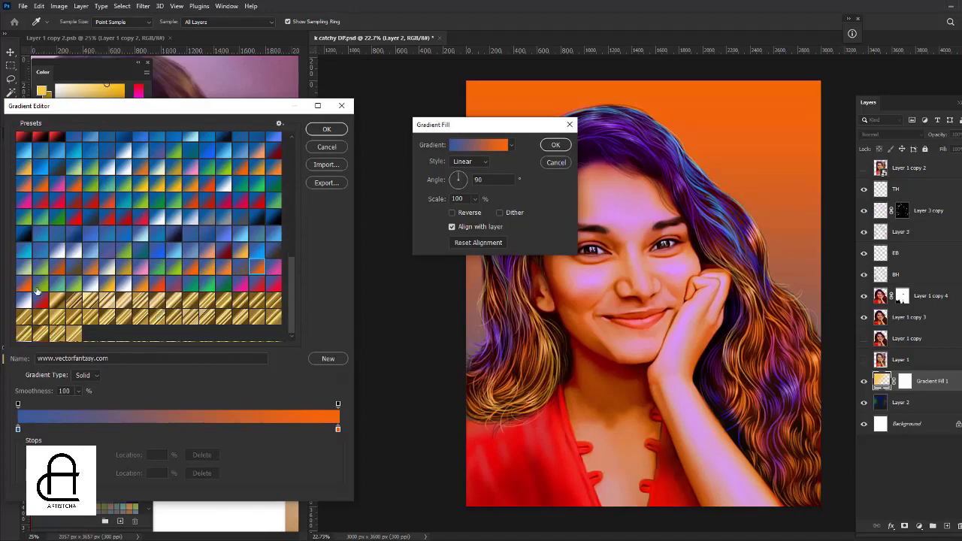
scroll(264, 209, up, 5)
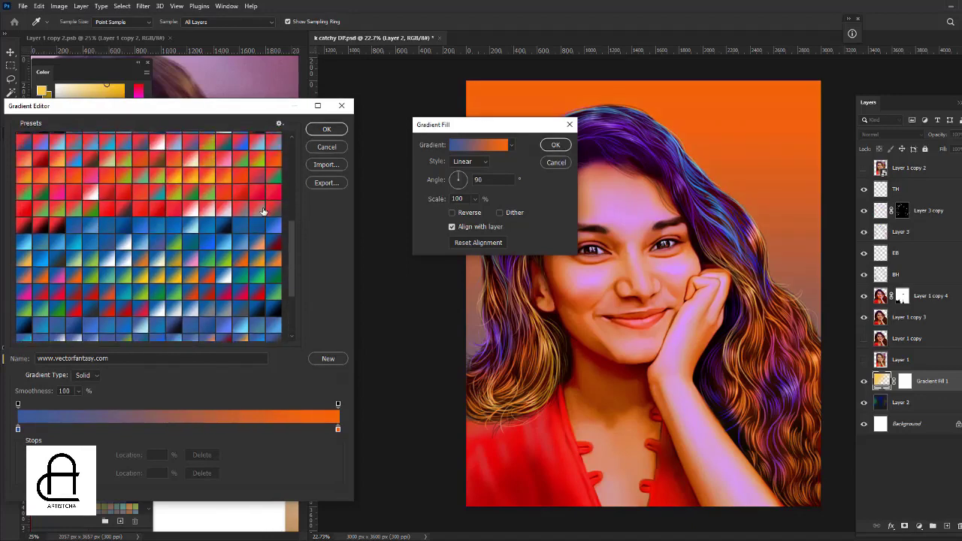
scroll(264, 210, up, 5)
scroll(263, 211, up, 5)
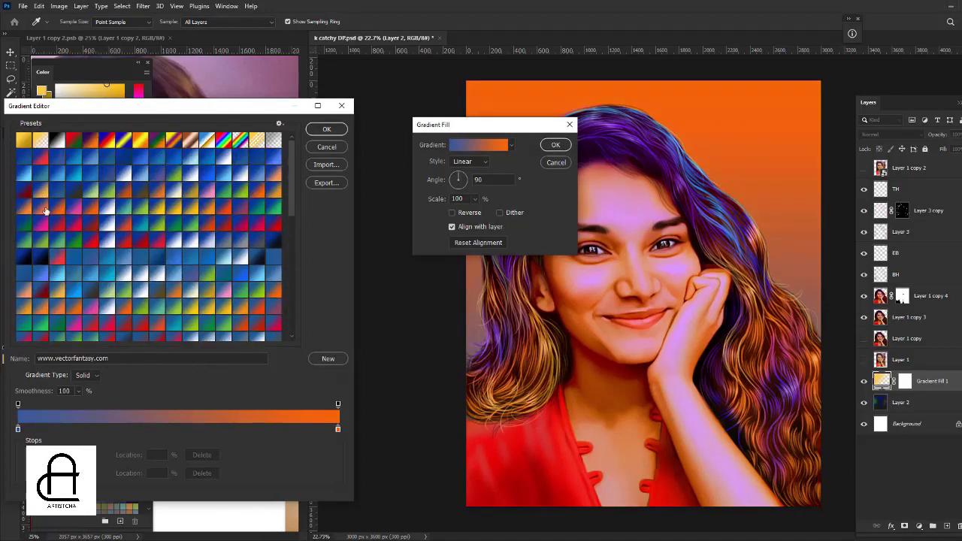
click(194, 209)
Discard the preset trials, set the gradient fill angle to -90°, and reopen the Gradient Editor.
click(326, 146)
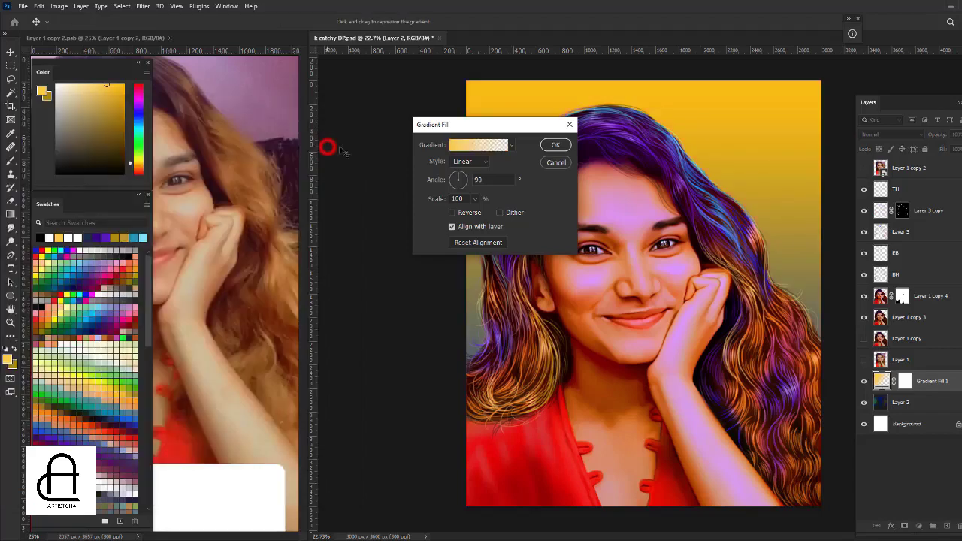
drag(455, 124, 351, 110)
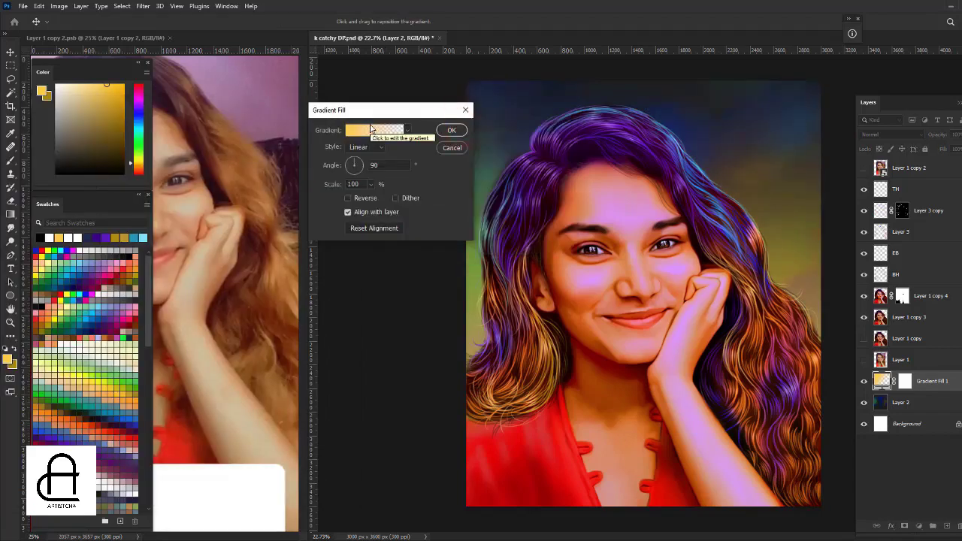
click(383, 166)
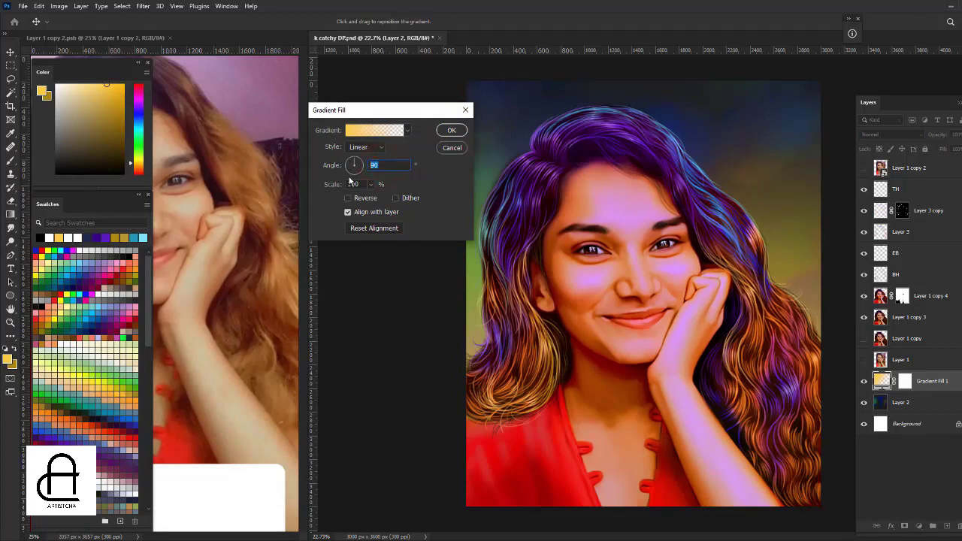
text(-90)
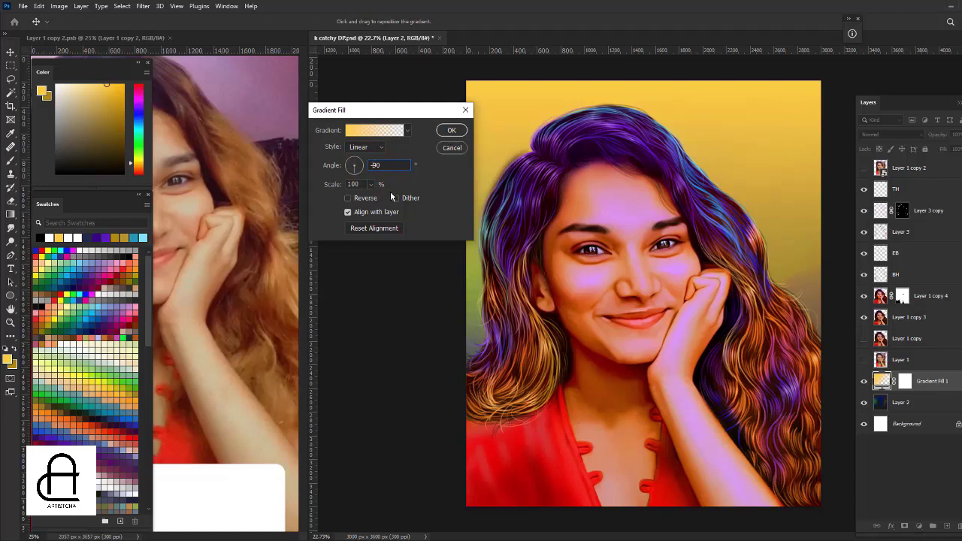
click(359, 134)
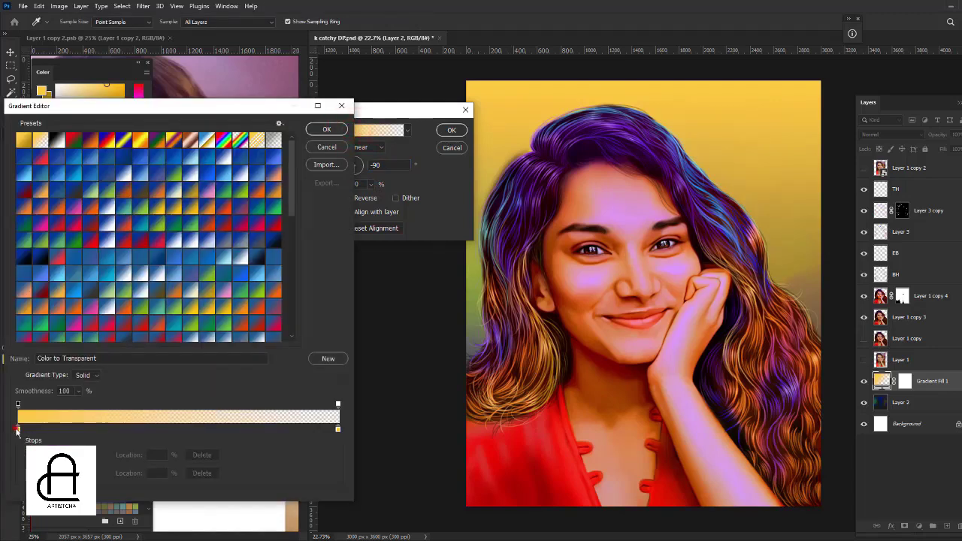
Make the left gradient stop purple #8d41ff and apply the Gradient Fill 1 layer.
double_click(18, 429)
mouse_move(214, 227)
mouse_down()
mouse_move(218, 247)
mouse_move(219, 147)
mouse_move(220, 161)
mouse_up()
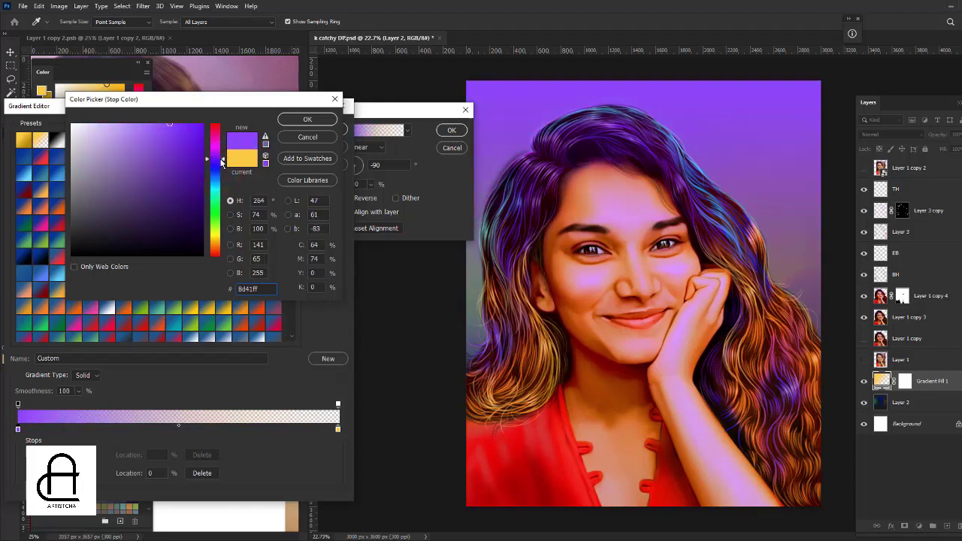
click(292, 121)
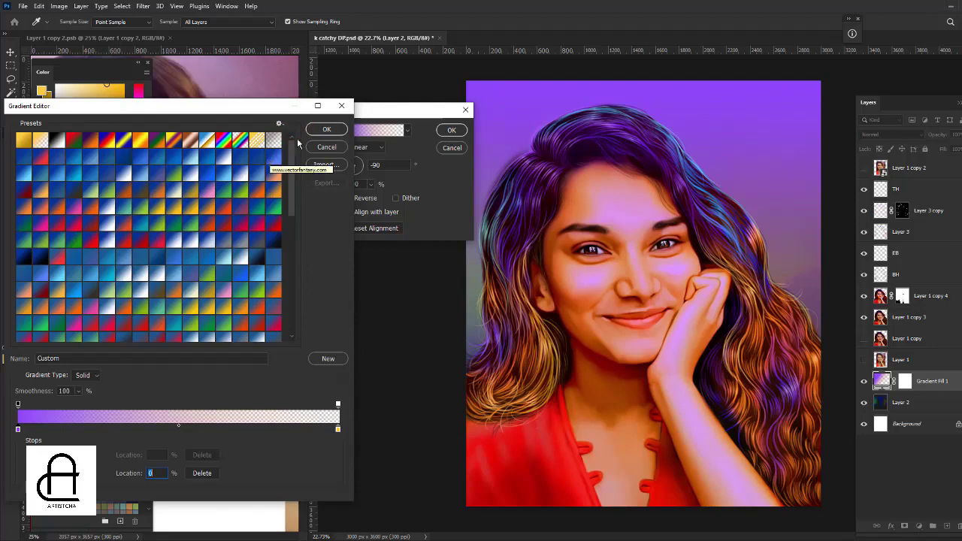
click(326, 129)
click(449, 131)
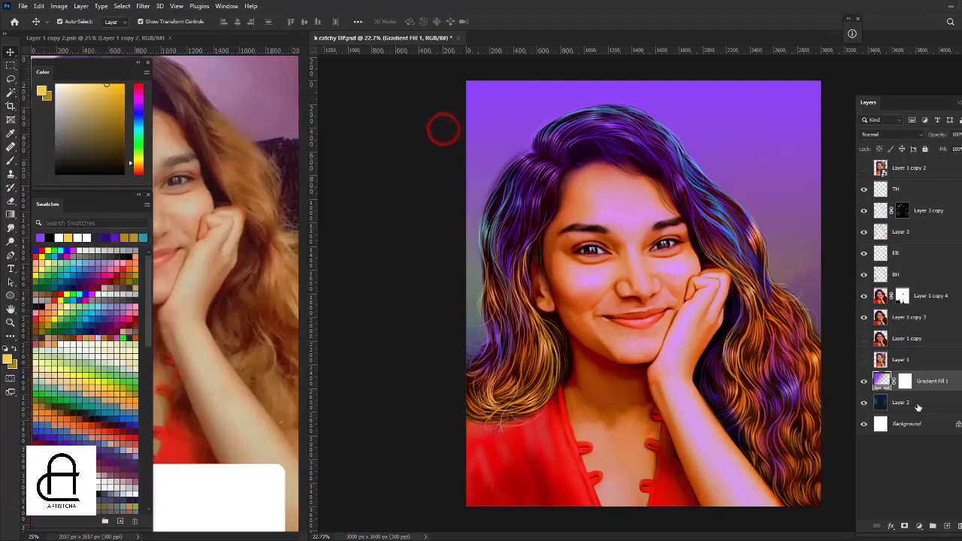
click(922, 397)
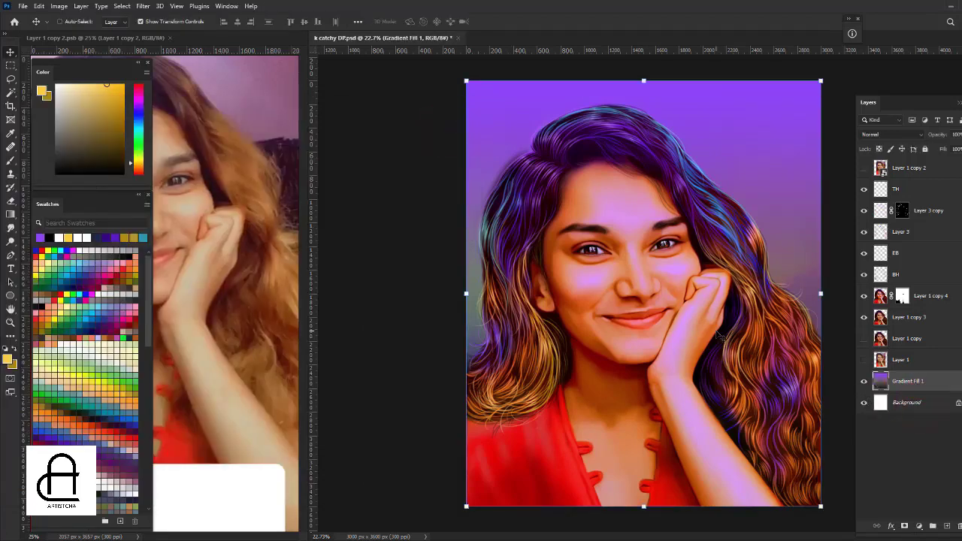
Paint a yellow-orange glow right of the hair with a large brush.
key(b)
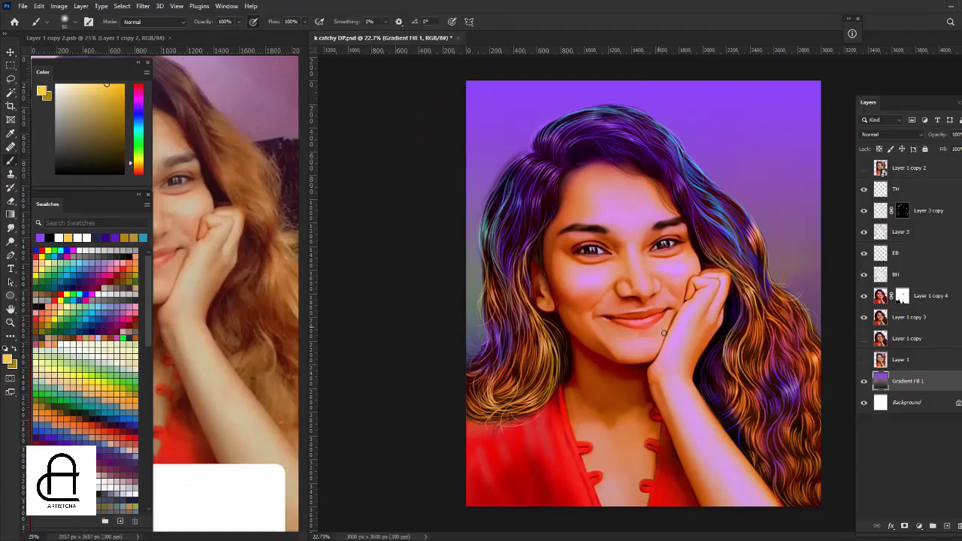
key(bracketright)
key(bracketright)
key(bracketright)
drag(106, 84, 124, 85)
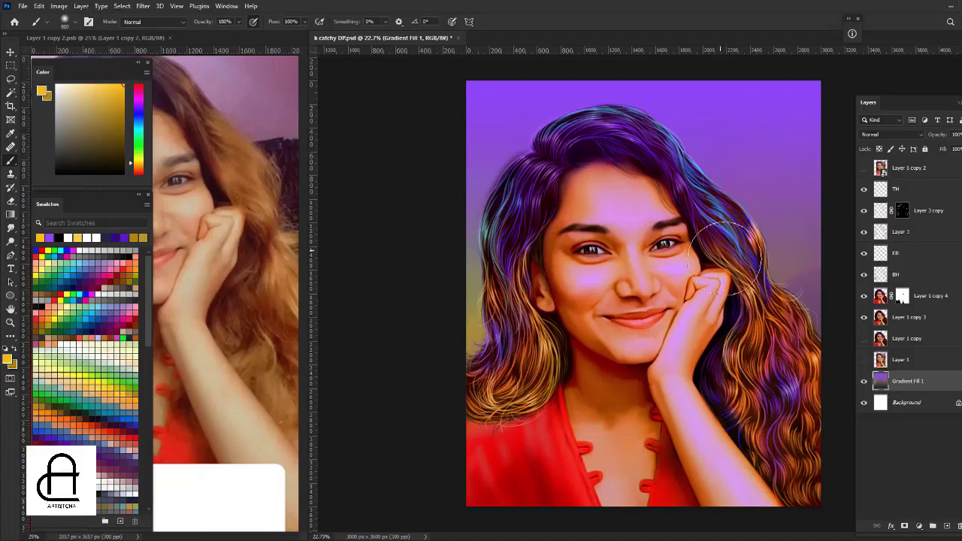
drag(774, 226, 796, 323)
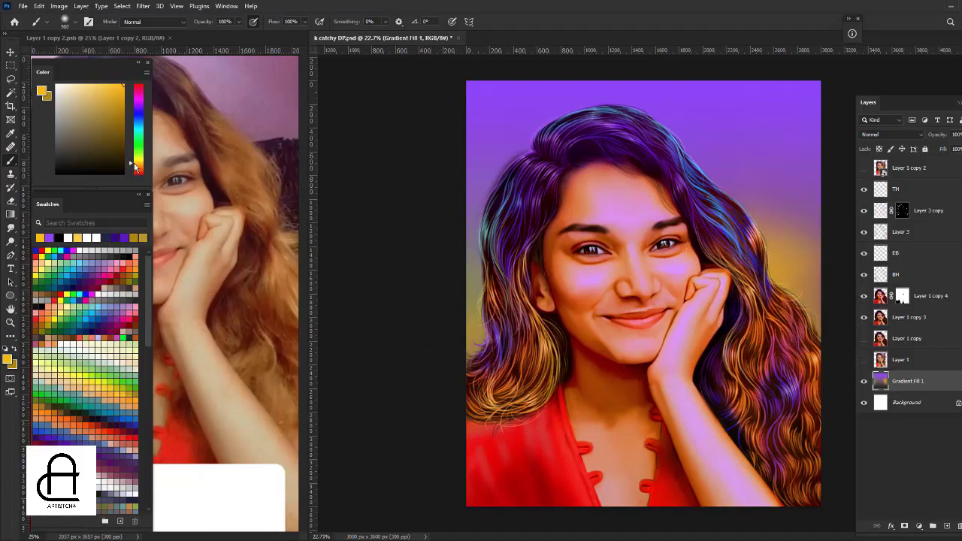
Brush teal on the upper right, olive-green beside the left hair, then purple over the teal.
drag(134, 166, 134, 170)
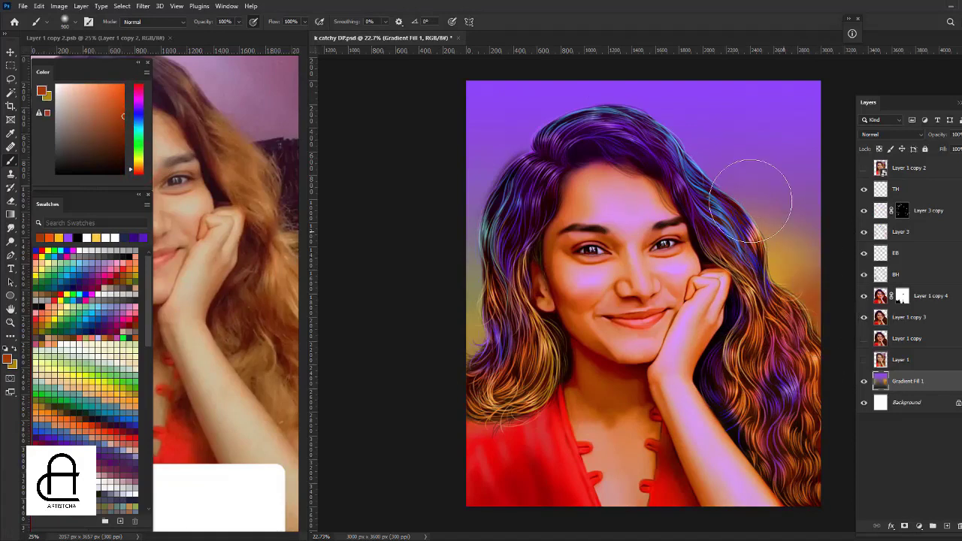
click(138, 105)
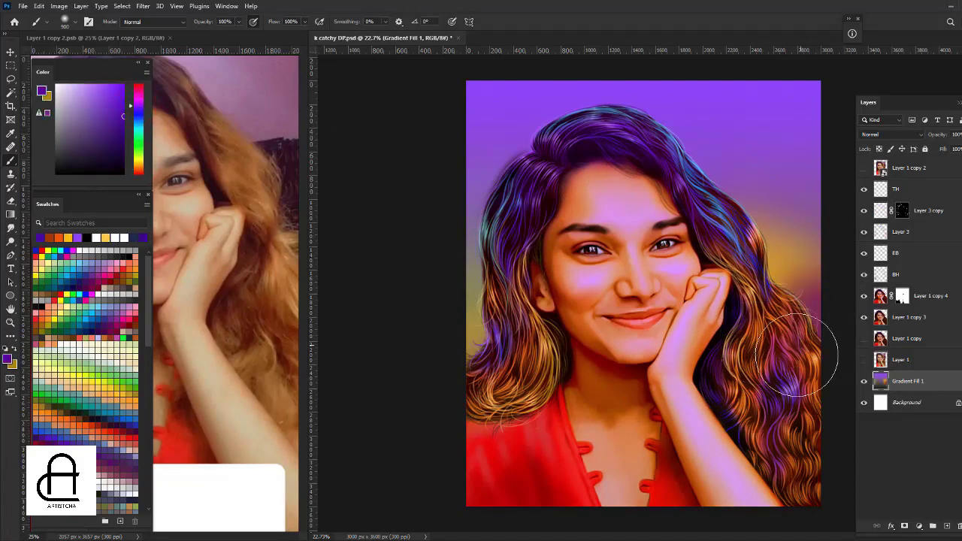
click(138, 125)
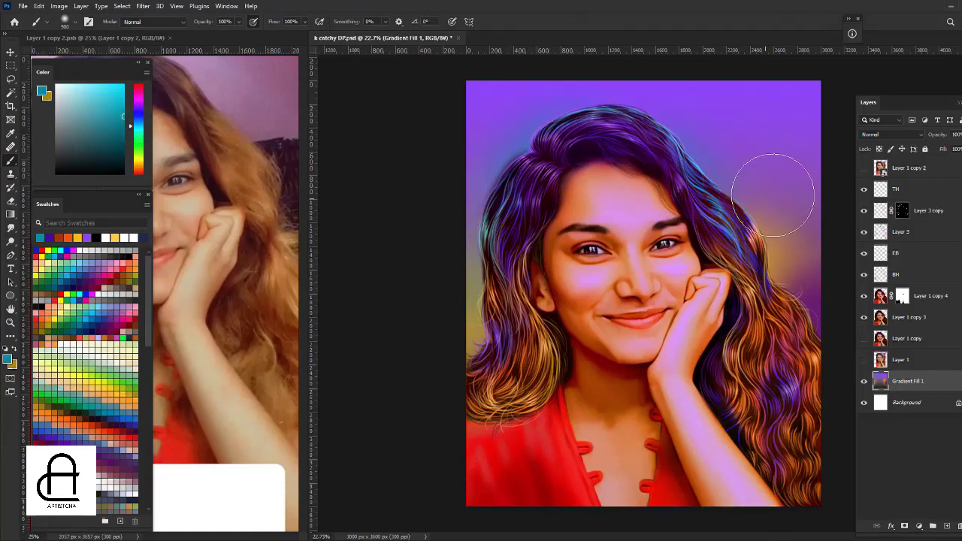
drag(777, 125, 761, 118)
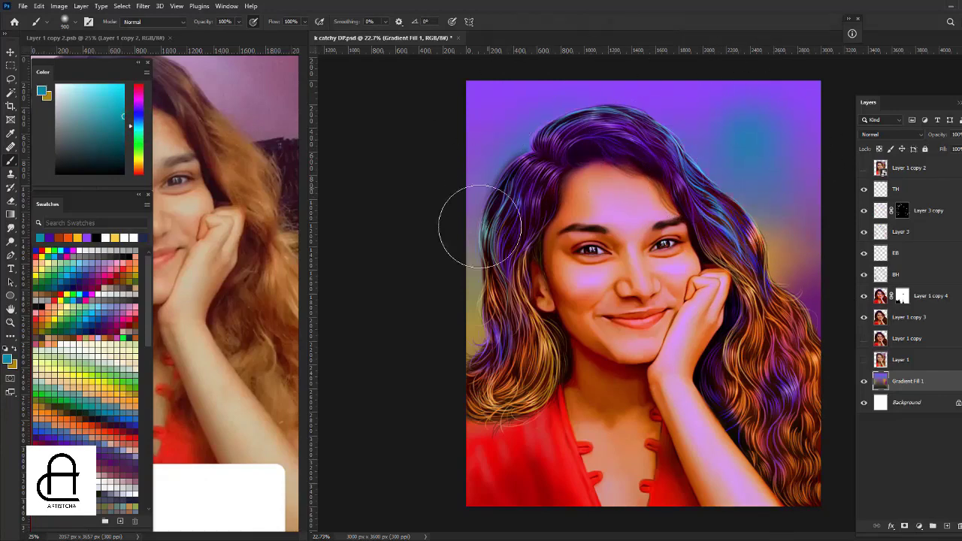
drag(137, 163, 137, 156)
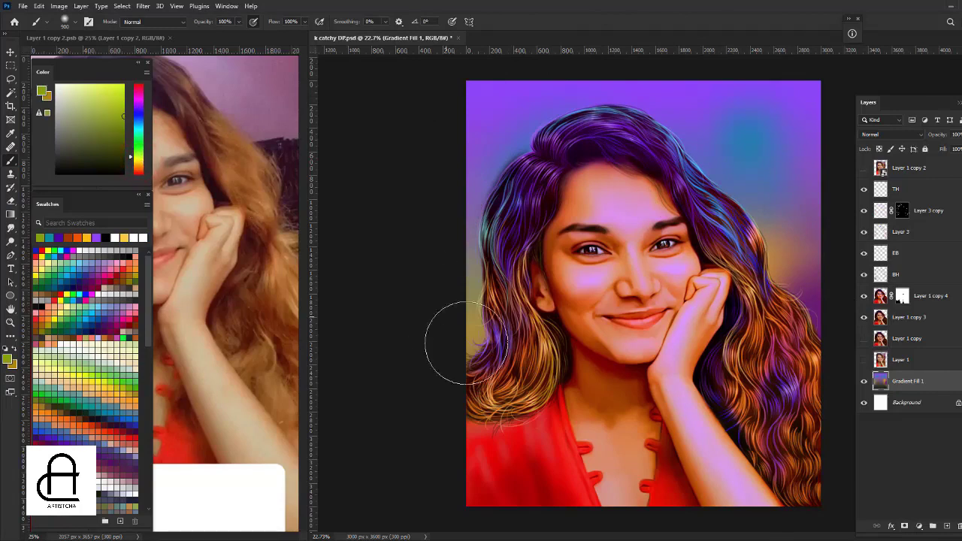
drag(451, 337, 503, 345)
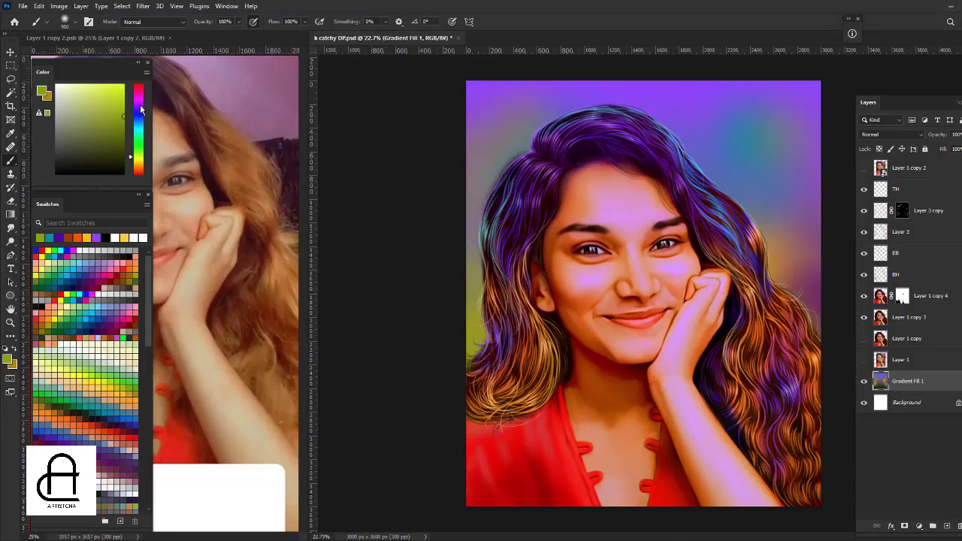
click(140, 106)
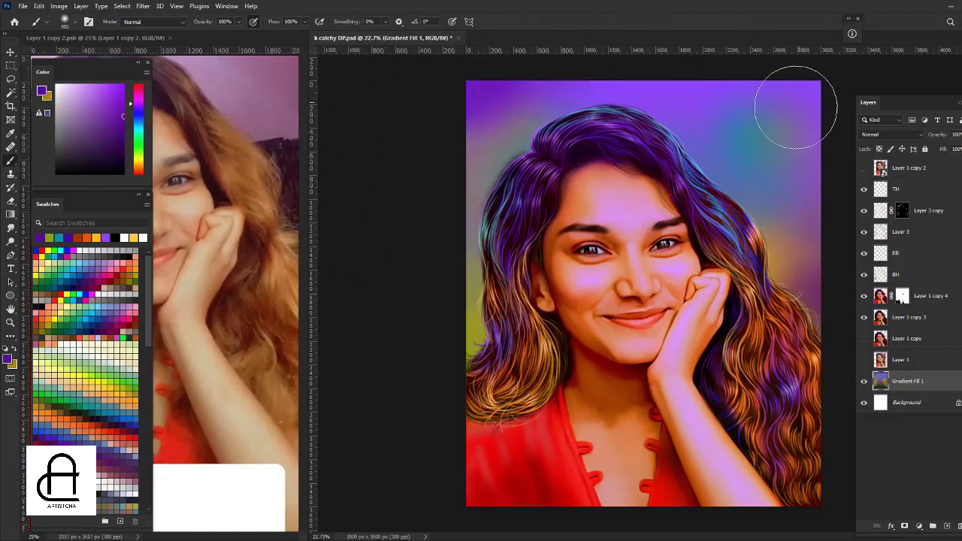
drag(796, 107, 736, 96)
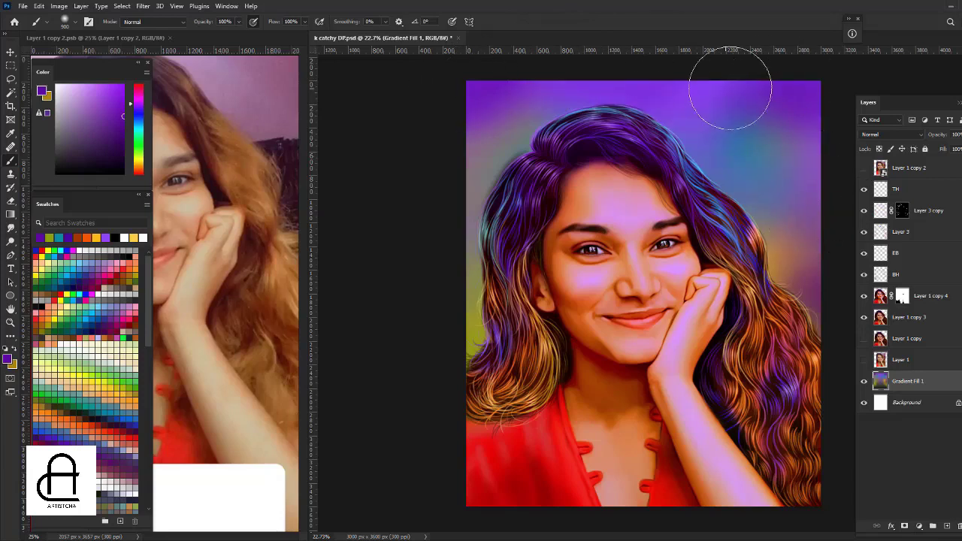
Smudge the upper-left hair strands smooth with an 1100-size Smudge brush, then select the BH layer.
key(r)
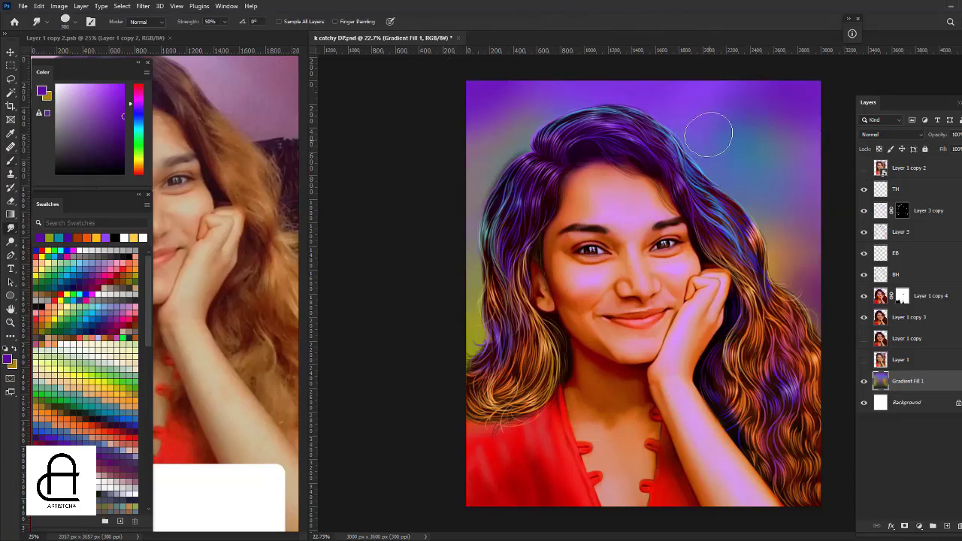
key(bracketright)
drag(549, 165, 489, 133)
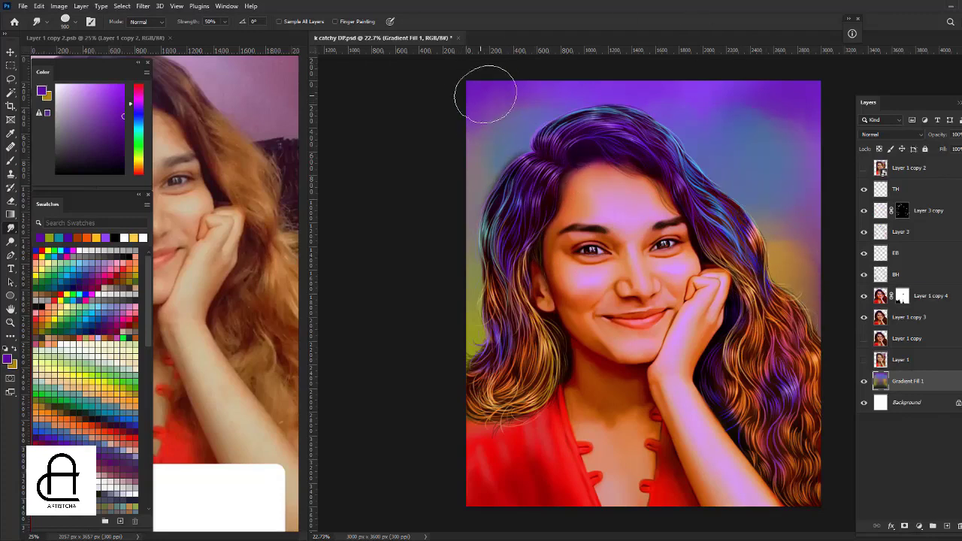
click(909, 274)
Set up a black legacy strand brush at 180° and zoom toward the top of the hair.
key(b)
right_click(596, 194)
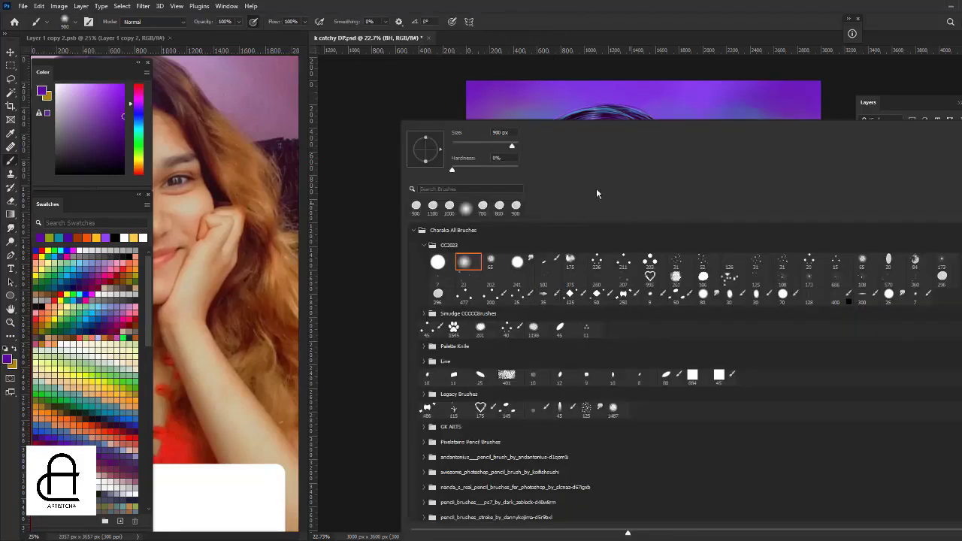
click(562, 414)
click(523, 66)
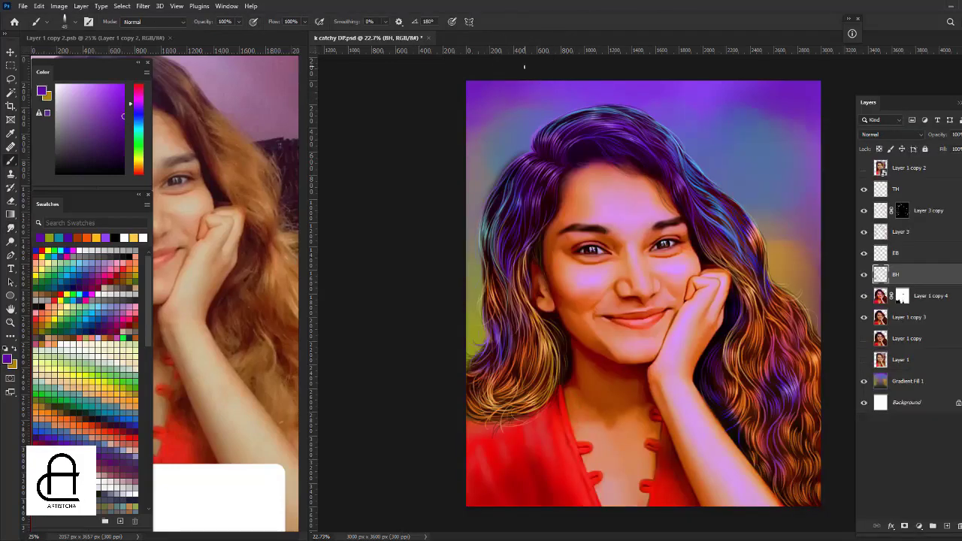
key(ctrl+plus)
key(ctrl+plus)
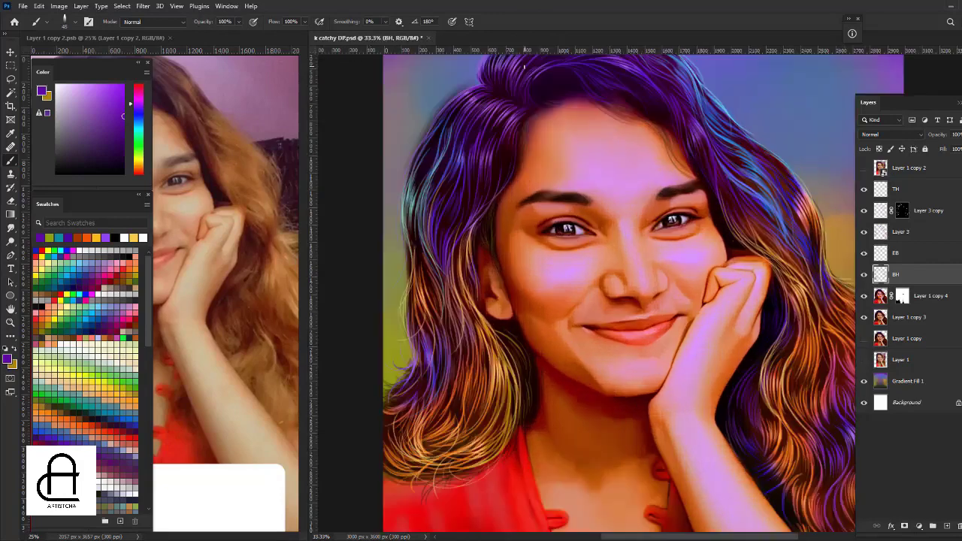
key(d)
key(ctrl+minus)
scroll(473, 105, up, 2)
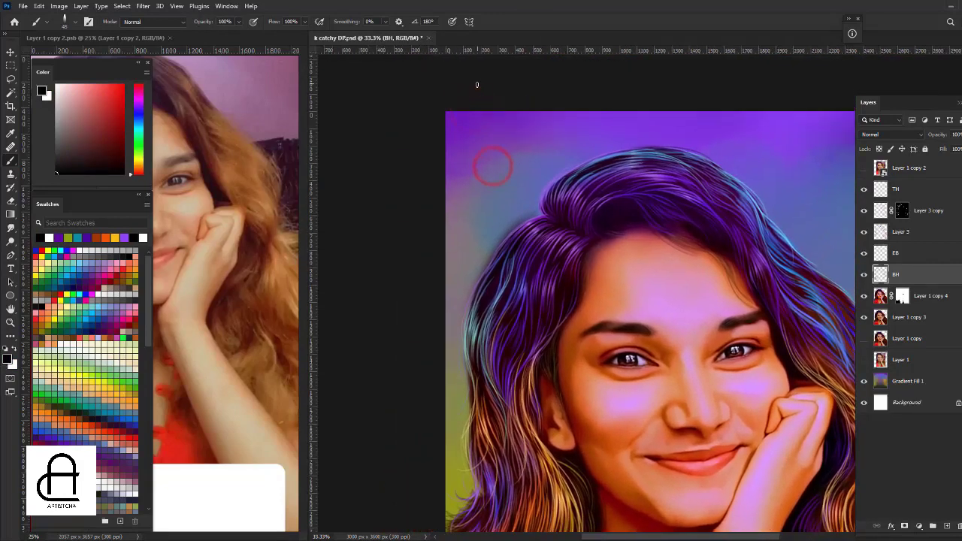
scroll(474, 203, up, 1)
scroll(466, 191, up, 1)
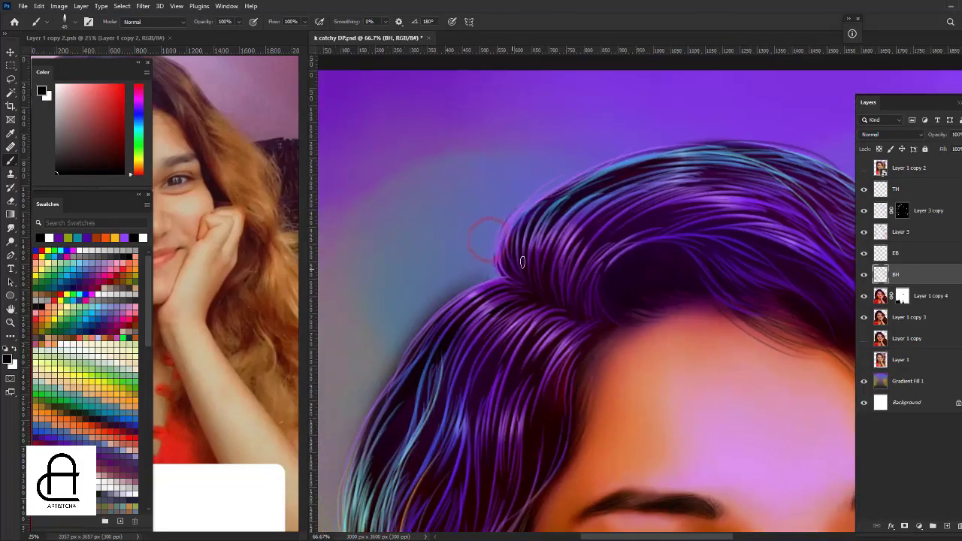
Paint dark strands along the hair's left edge on BH, comparing against Layer 1 copy 3.
drag(489, 249, 489, 278)
drag(495, 233, 563, 179)
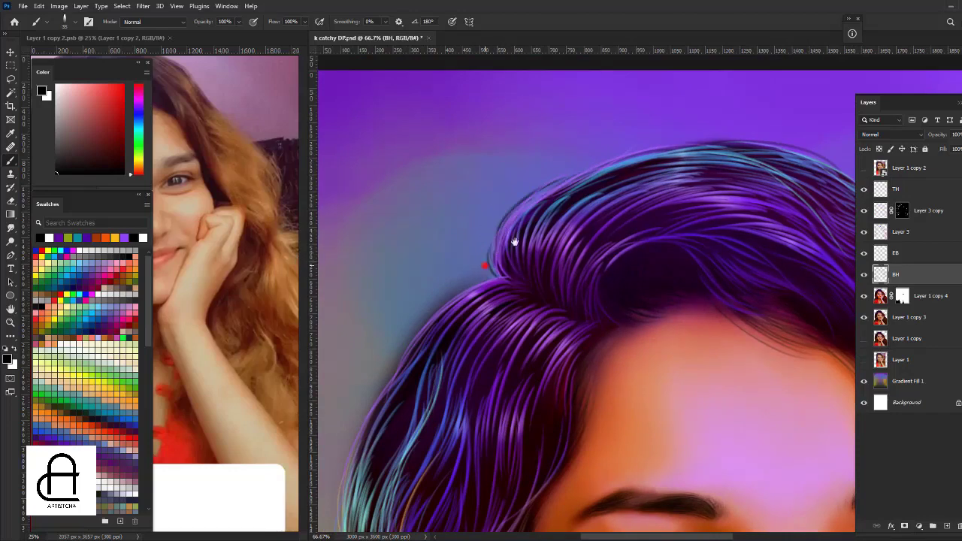
mouse_move(514, 241)
mouse_down()
mouse_move(558, 234)
mouse_move(513, 250)
mouse_up()
drag(473, 301, 426, 469)
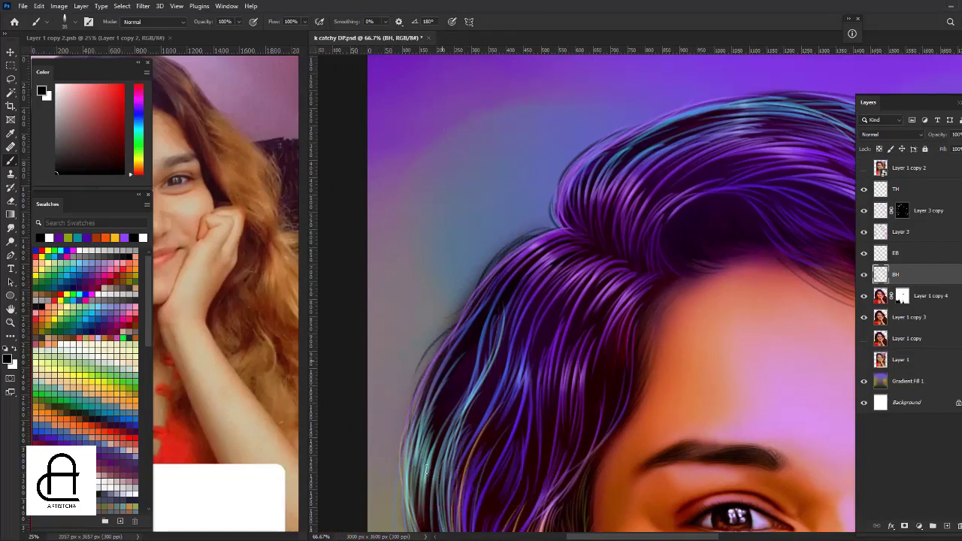
mouse_move(480, 357)
mouse_down()
mouse_move(488, 248)
mouse_move(498, 296)
mouse_up()
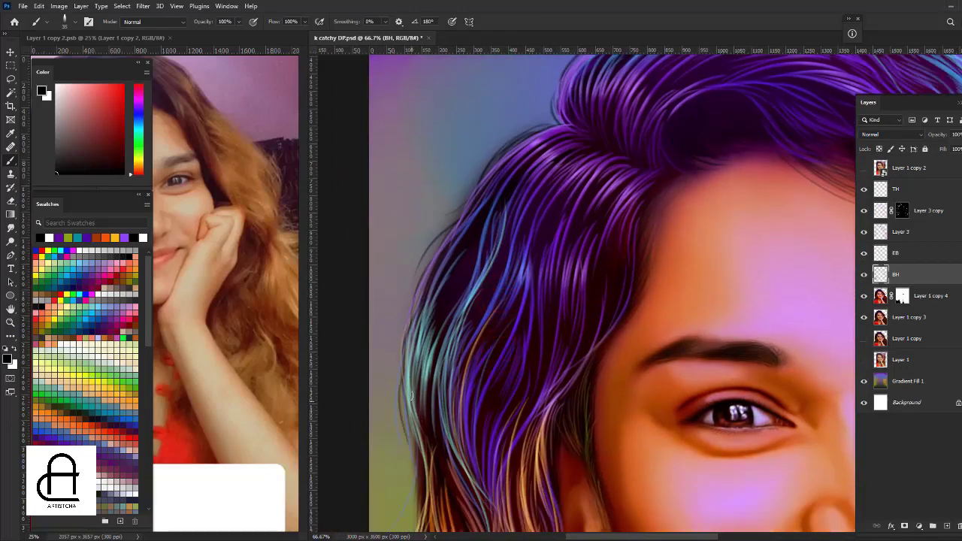
mouse_move(434, 432)
mouse_down()
mouse_move(432, 369)
mouse_move(421, 354)
mouse_up()
drag(409, 484, 431, 359)
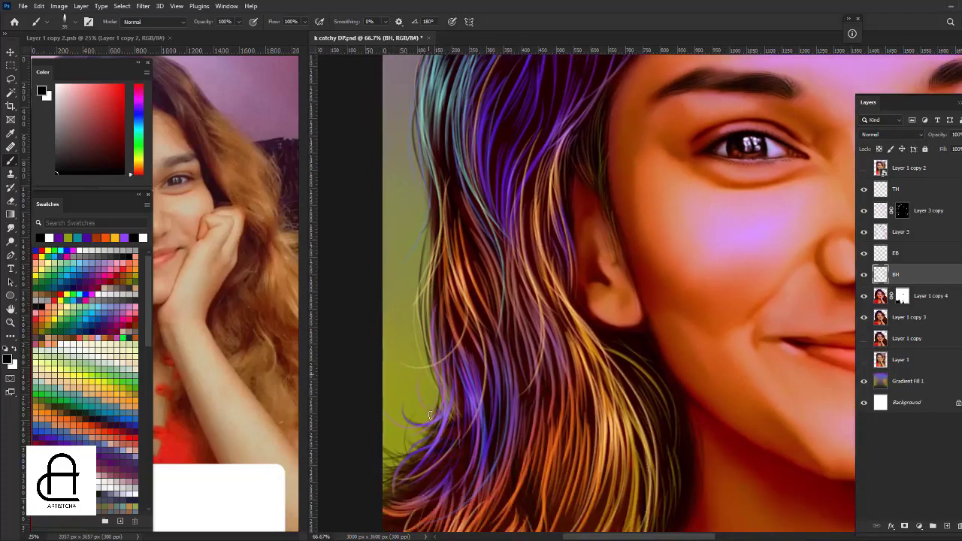
mouse_move(478, 223)
mouse_down()
mouse_move(456, 446)
mouse_move(465, 285)
mouse_up()
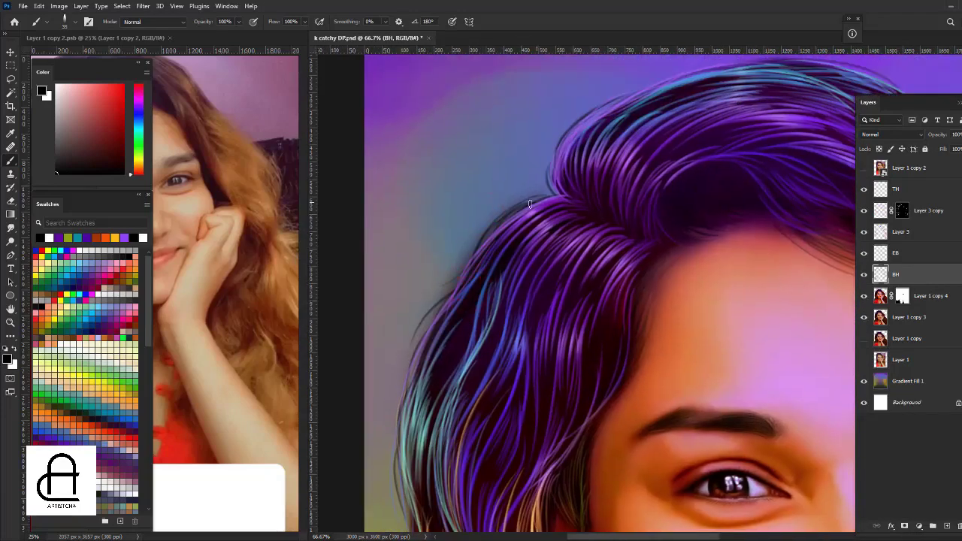
click(864, 318)
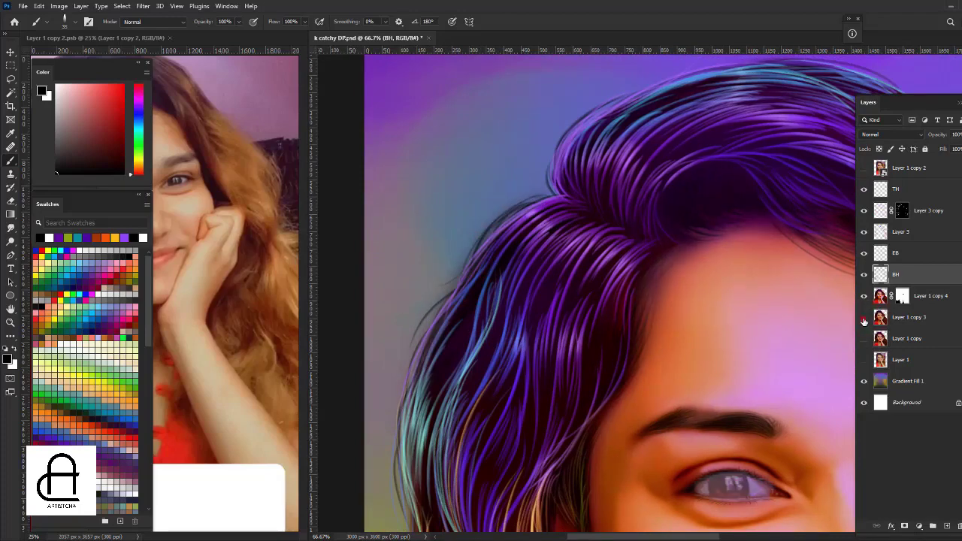
click(864, 318)
mouse_move(517, 270)
mouse_down()
mouse_move(511, 262)
mouse_move(536, 253)
mouse_up()
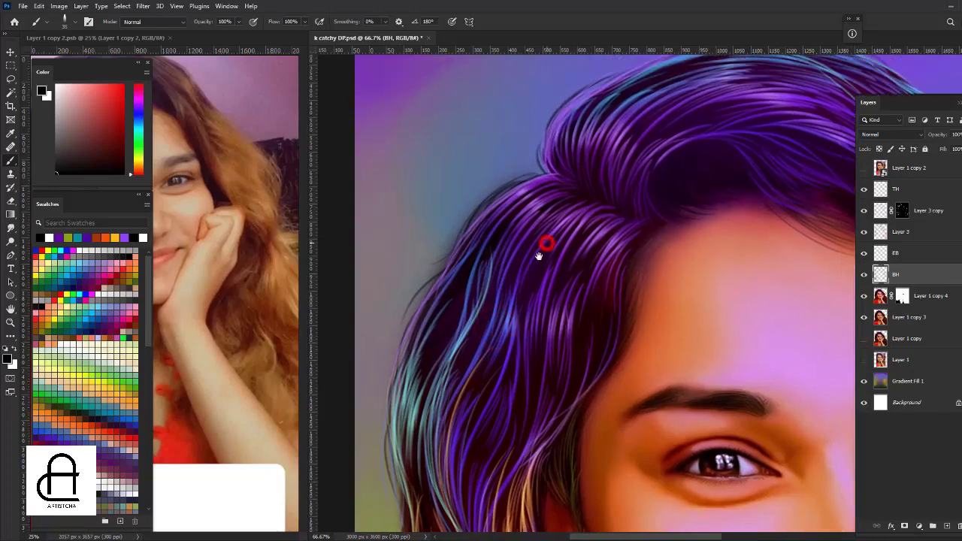
click(902, 316)
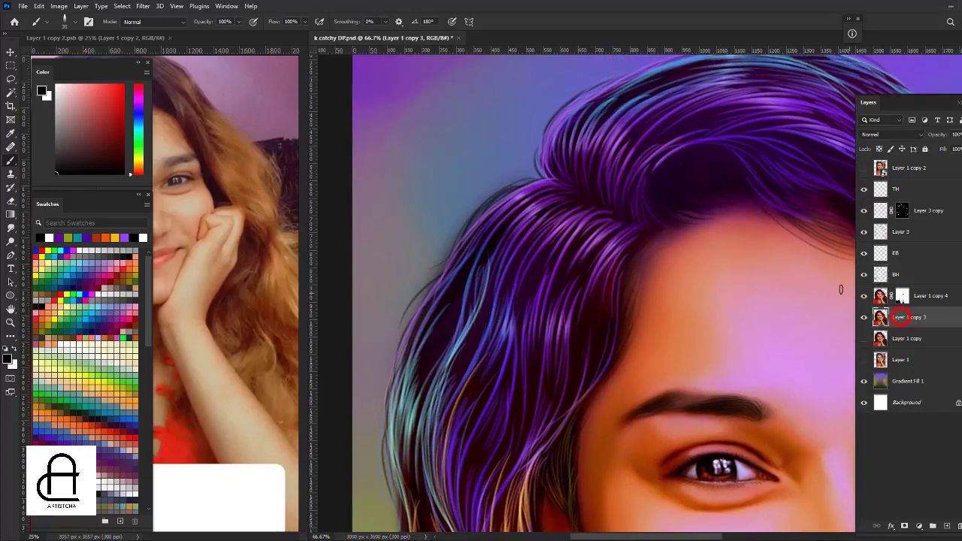
key(e)
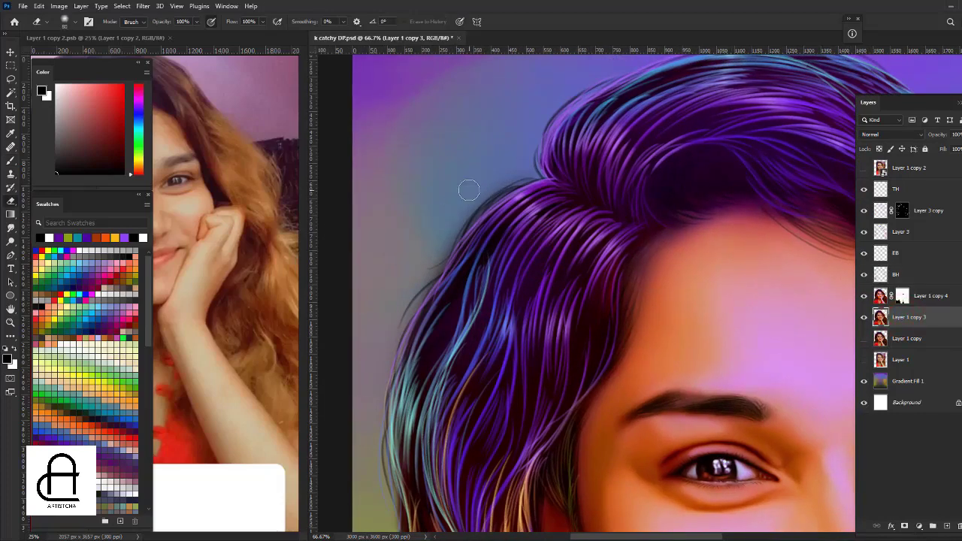
click(880, 296)
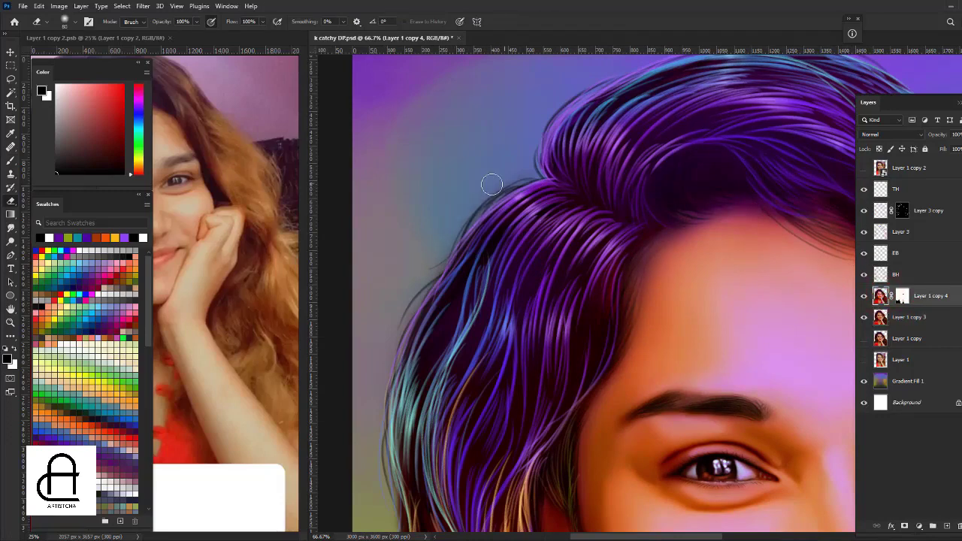
key(ctrl+minus)
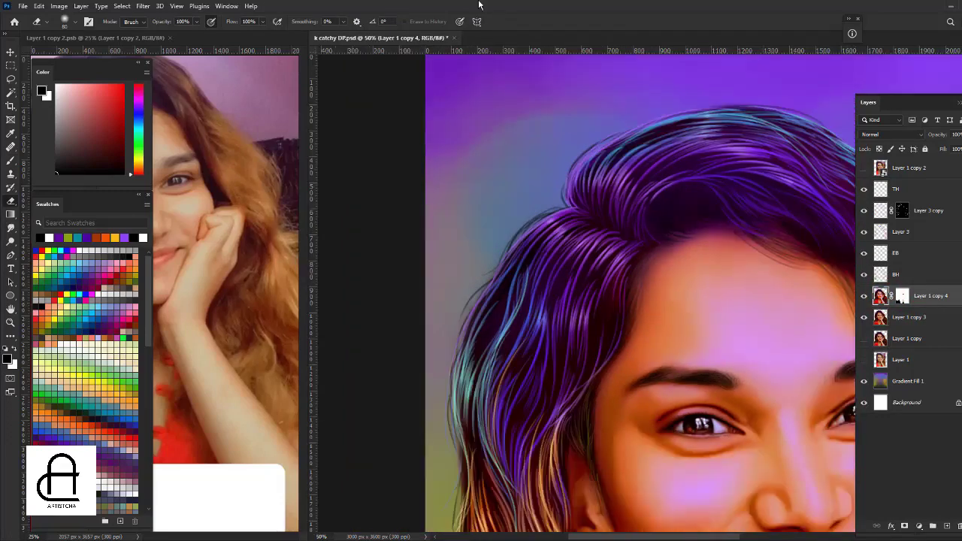
scroll(533, 172, right, 5)
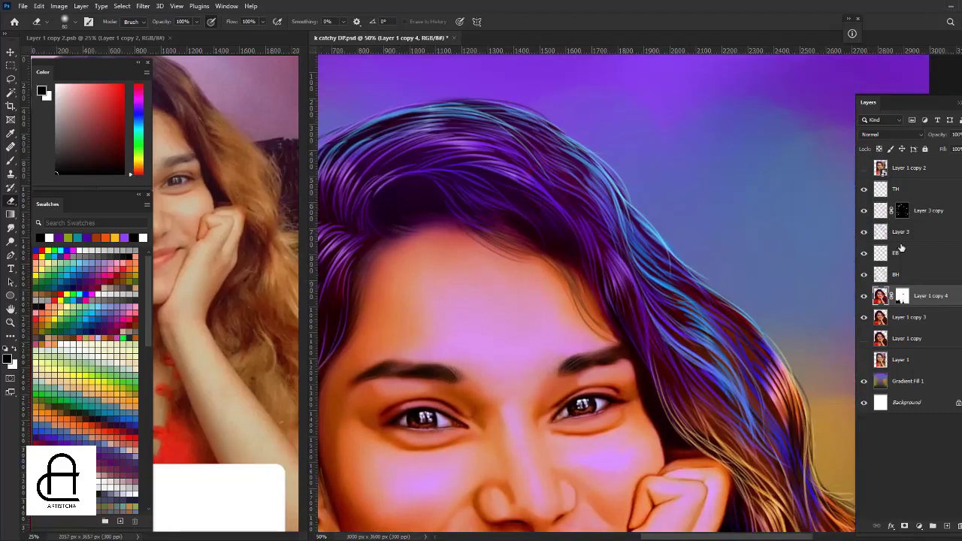
click(881, 274)
key(b)
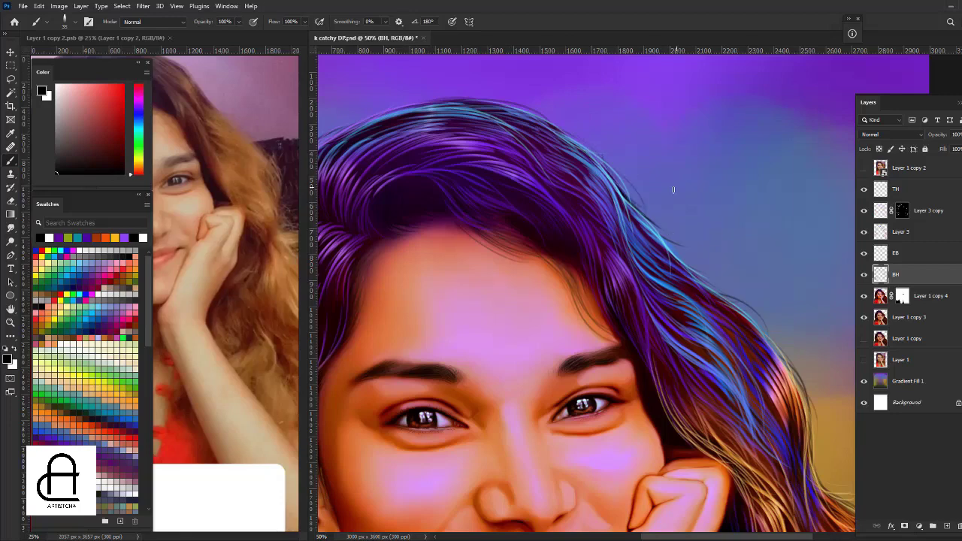
Pan and zoom to review the whole portrait, then save catchy DP.psd.
scroll(673, 191, down, 5)
scroll(600, 221, right, 5)
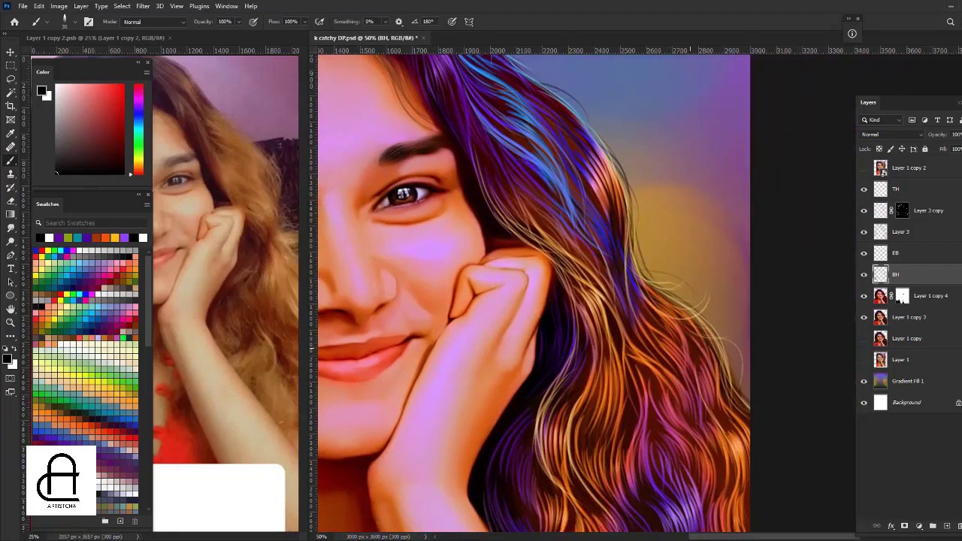
scroll(597, 230, up, 5)
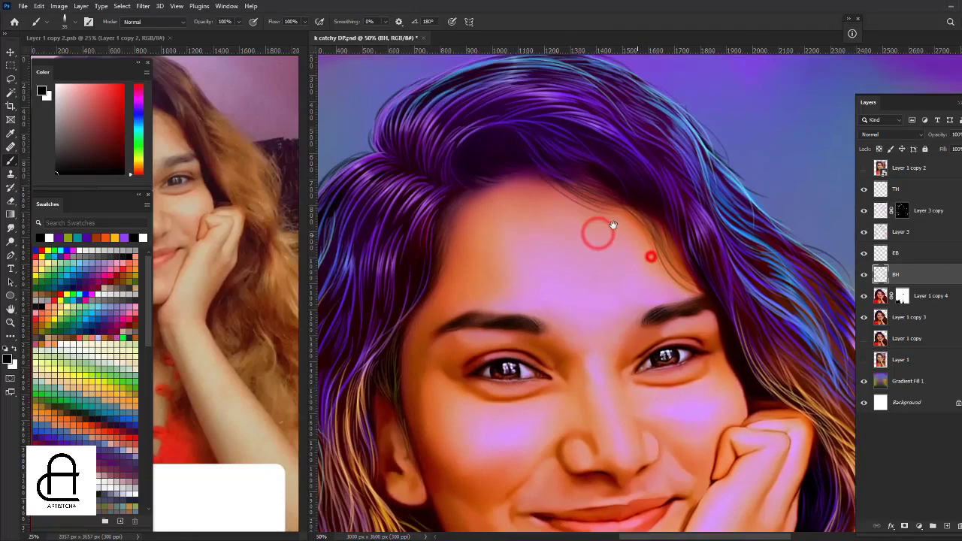
scroll(651, 253, left, 5)
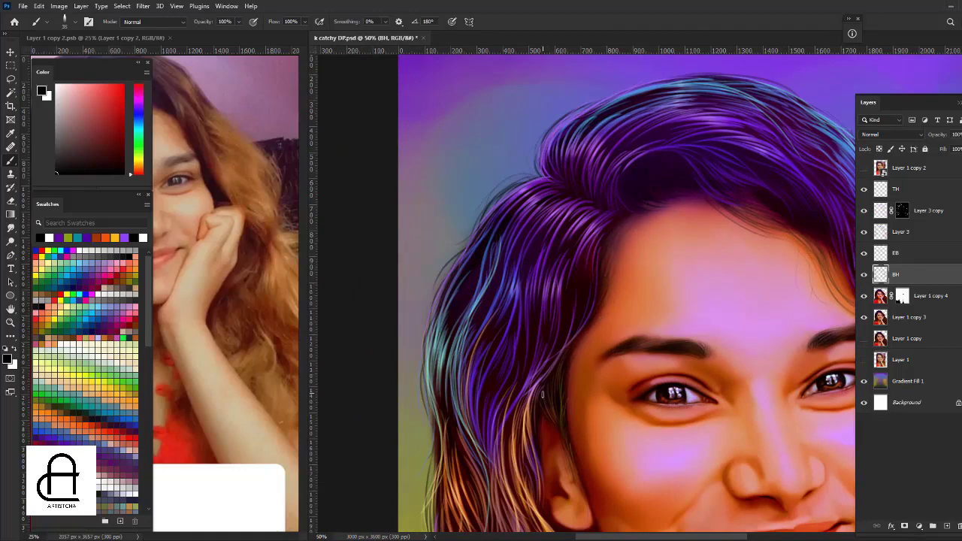
scroll(478, 359, down, 5)
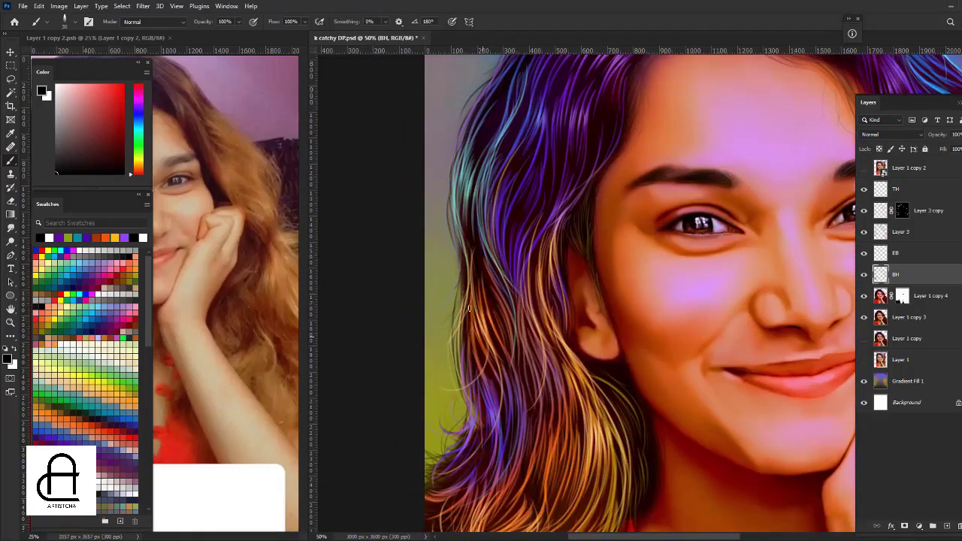
drag(596, 320, 556, 169)
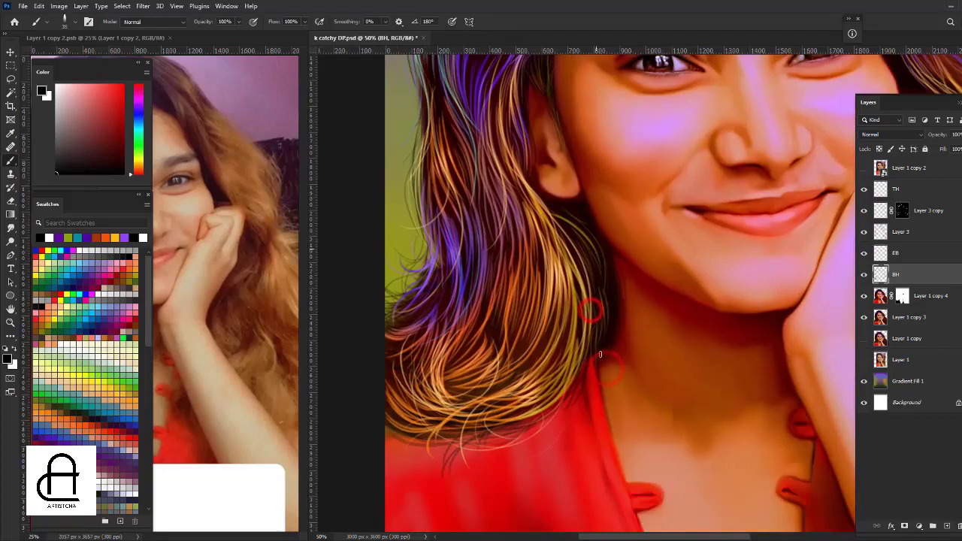
scroll(618, 226, down, 2)
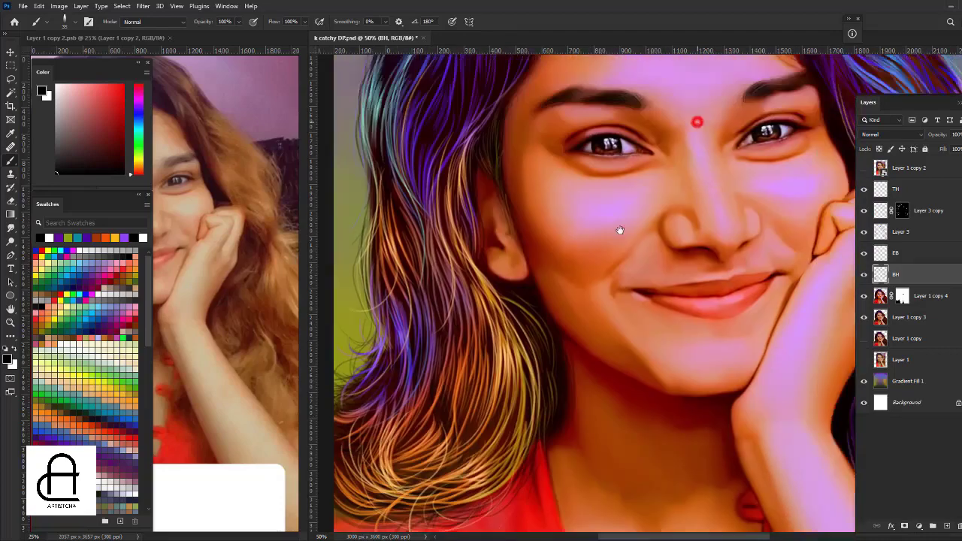
scroll(633, 204, up, 2)
scroll(634, 203, down, 4)
scroll(611, 57, down, 1)
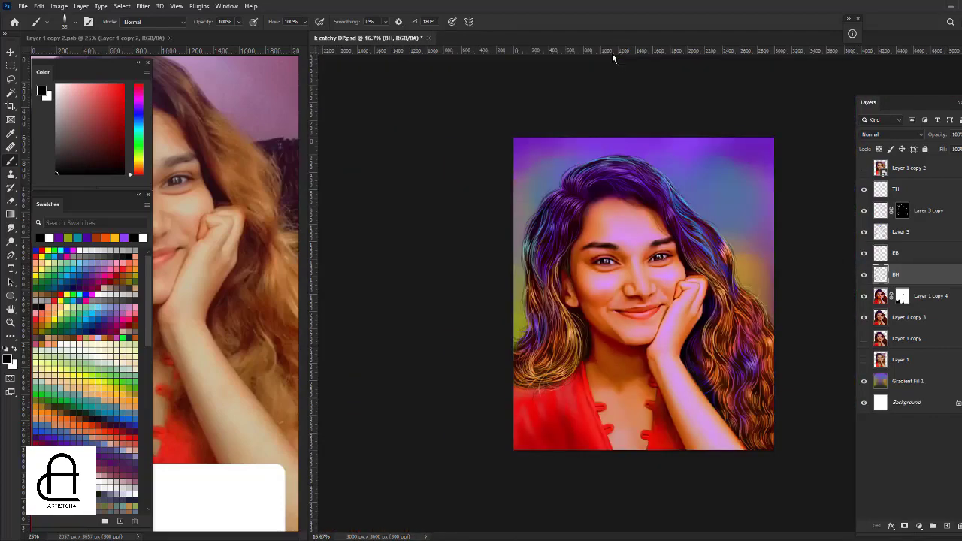
key(ctrl+plus)
key(ctrl+s)
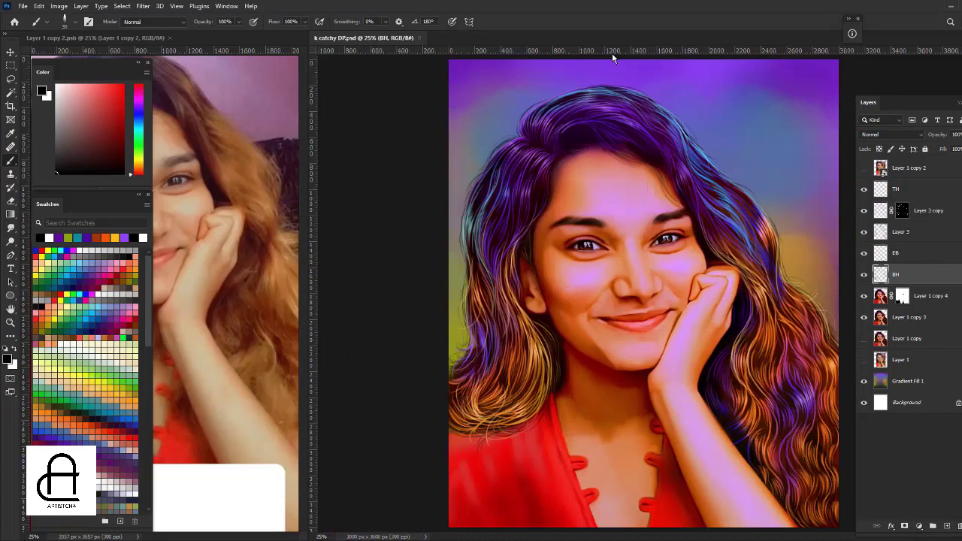
key(v)
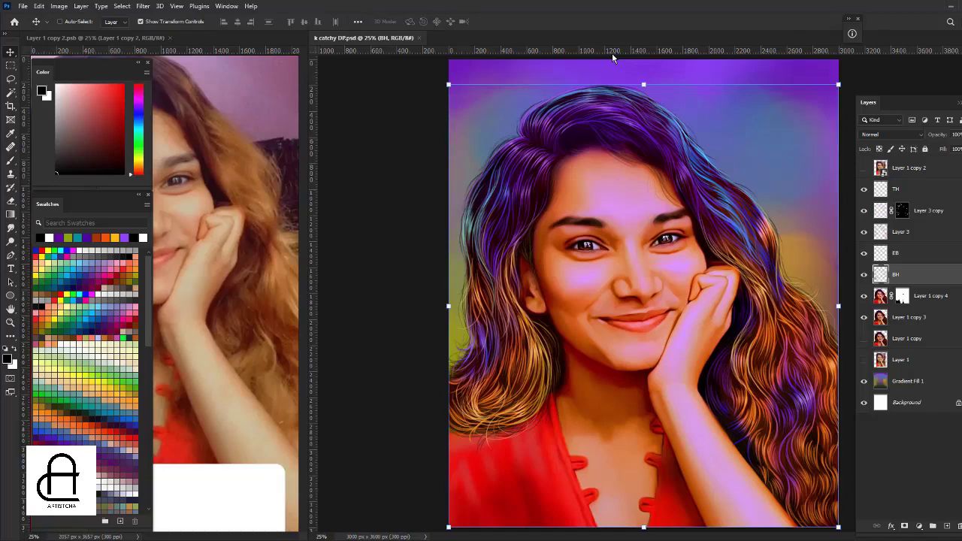
Toggle BH and Layer 1 copy 4 visibility repeatedly to compare their effect.
click(863, 274)
click(863, 275)
click(863, 275)
click(863, 296)
click(864, 296)
click(864, 296)
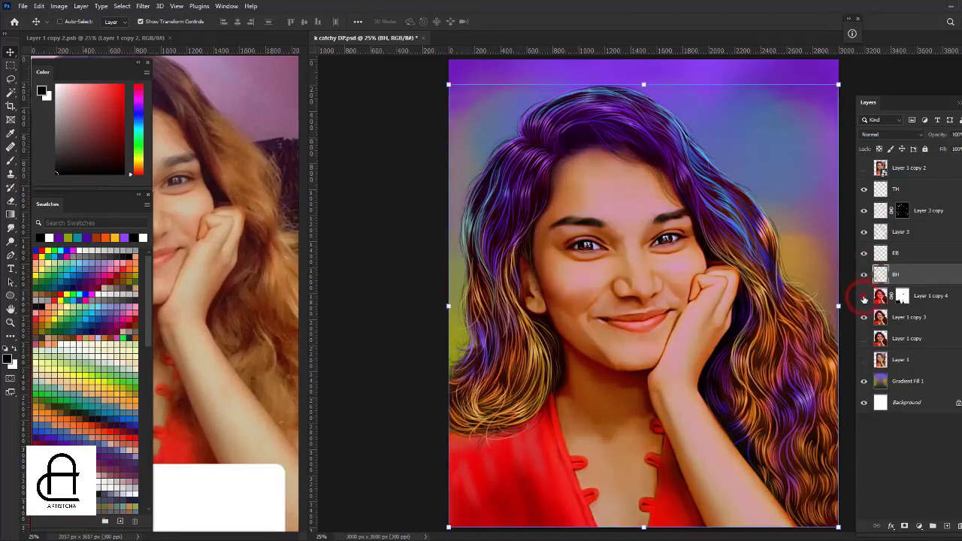
click(863, 296)
click(863, 296)
click(863, 296)
click(863, 296)
click(863, 296)
click(864, 296)
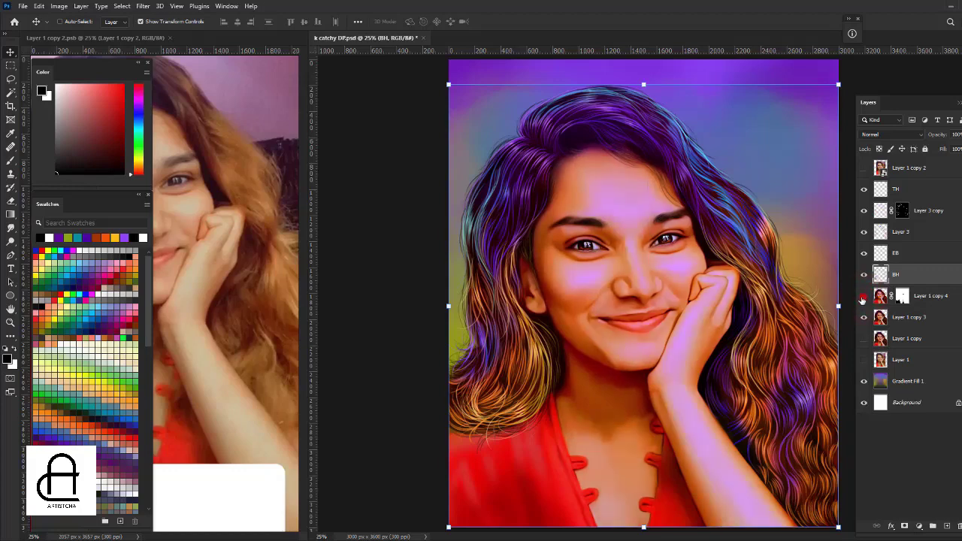
click(863, 296)
click(863, 296)
Merge Layer 1 copy 4 with Layer 1 copy 3 below it and hide Layer 1 copy.
ctrl+click(929, 295)
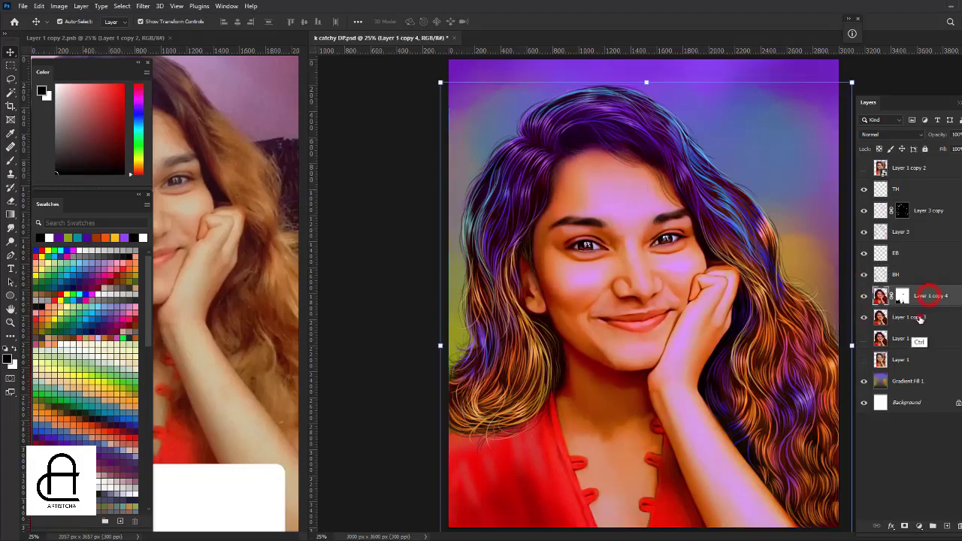
ctrl+click(919, 318)
key(ctrl+e)
click(863, 317)
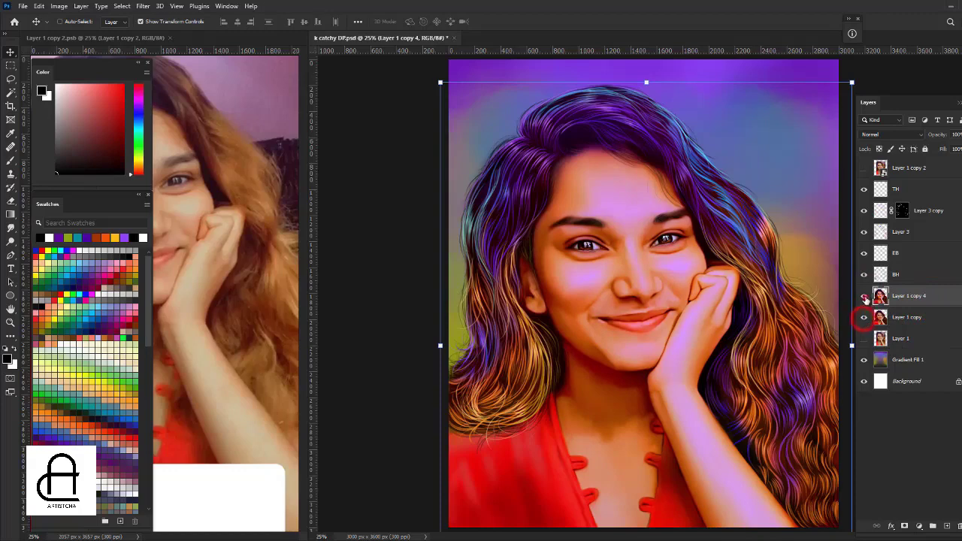
click(863, 296)
click(863, 296)
click(863, 317)
key(ctrl+minus)
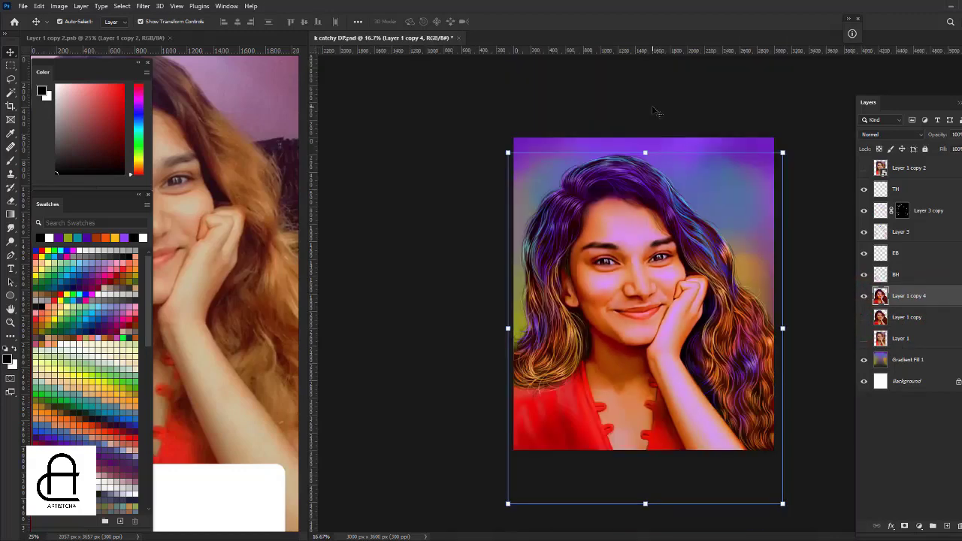
key(ctrl+plus)
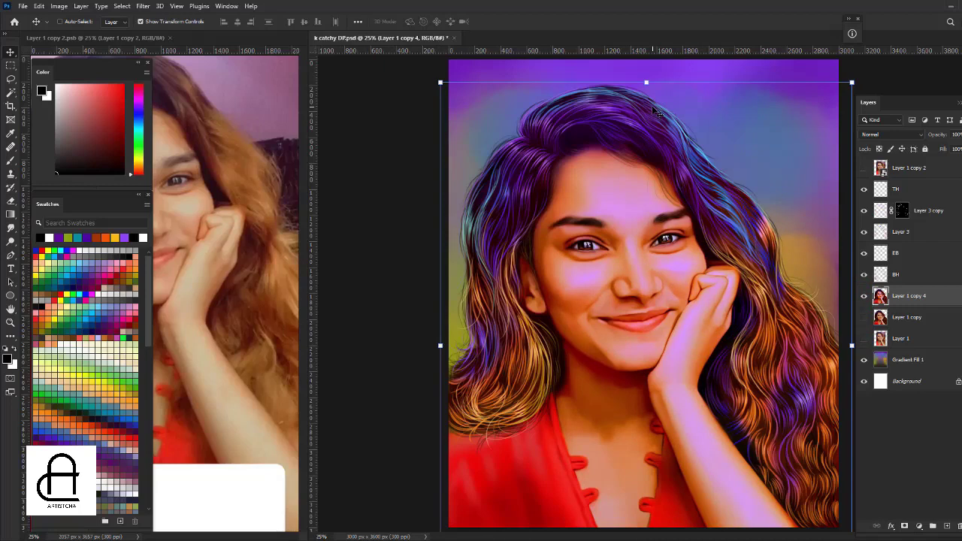
Lasso the hair beside the left cheek, feather it 50 px, and copy it to a new layer.
key(l)
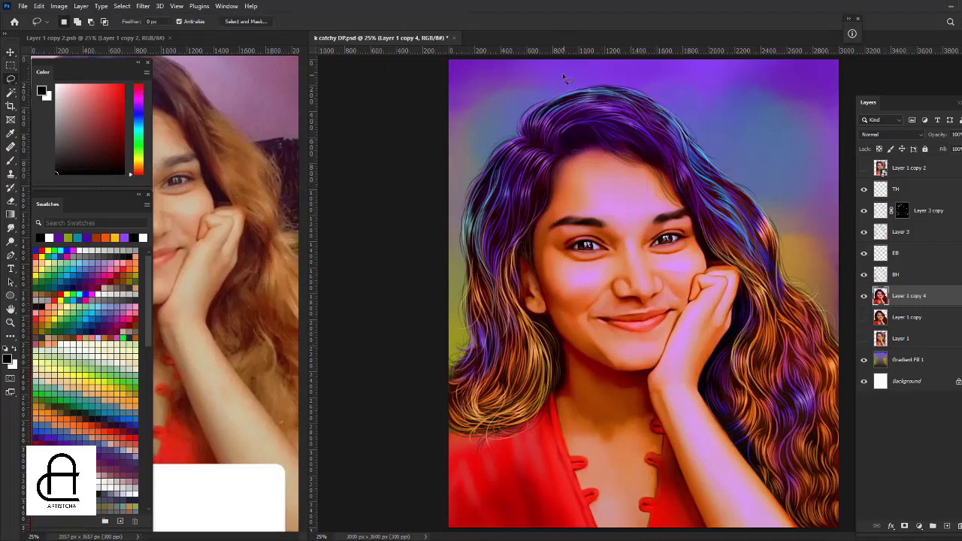
drag(529, 234, 559, 167)
drag(531, 235, 530, 235)
key(shift+F6)
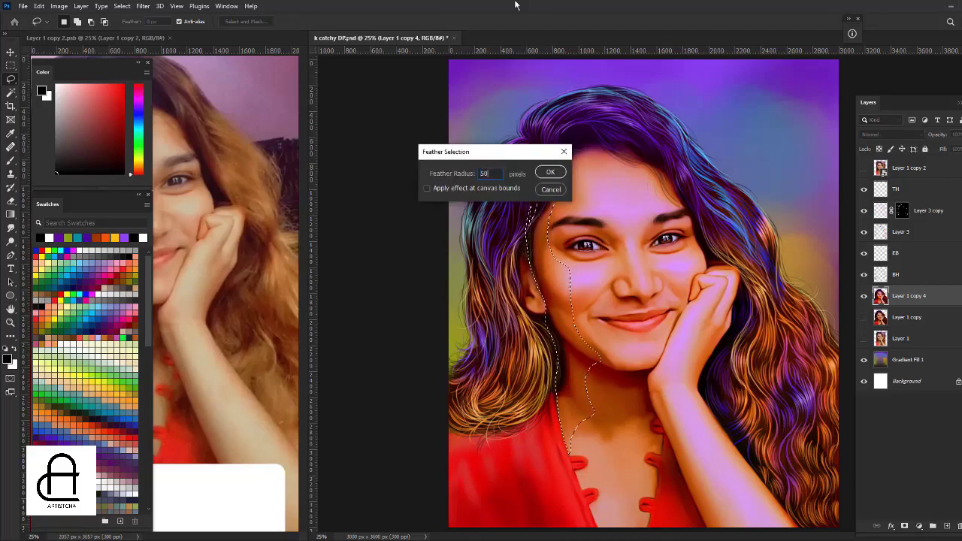
key(Return)
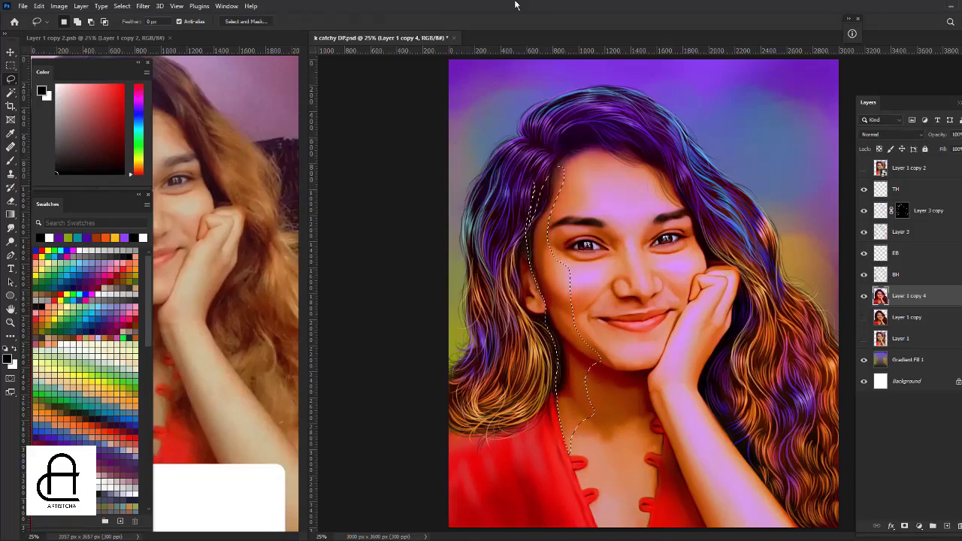
key(shift+F6)
key(Return)
key(ctrl+j)
Apply Color Balance: midtones toward green and yellow, highlights +77, +8, -18.
key(ctrl+b)
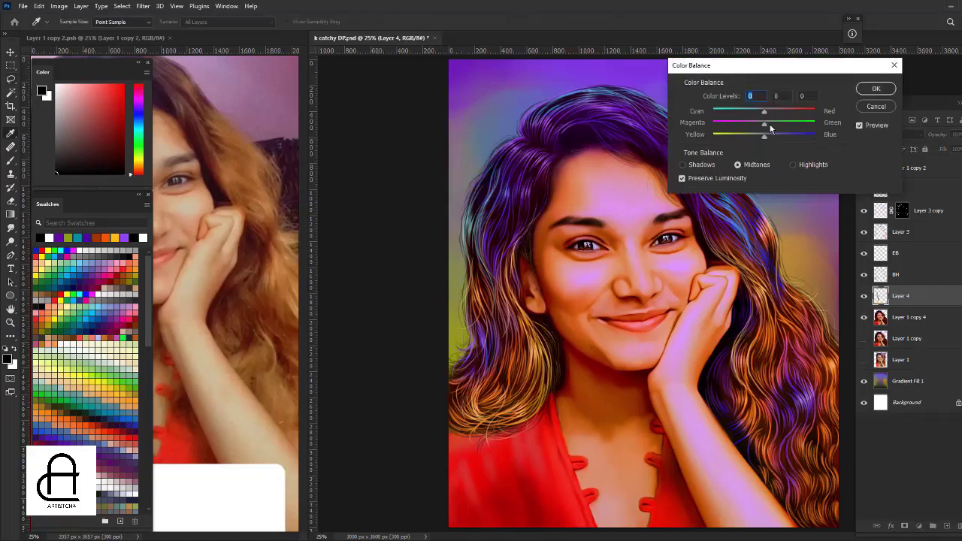
mouse_move(763, 123)
mouse_down()
mouse_move(792, 125)
mouse_move(718, 135)
mouse_up()
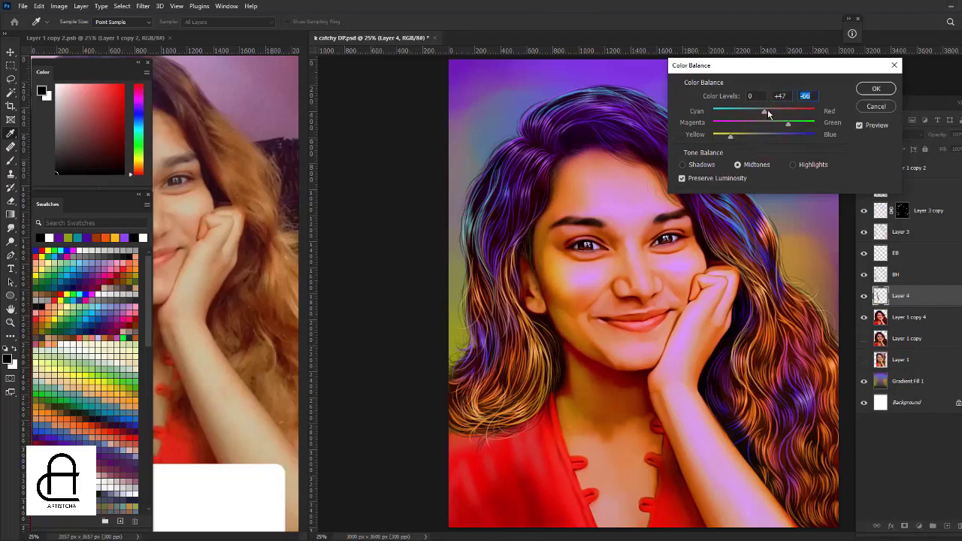
mouse_move(763, 112)
mouse_down()
mouse_move(755, 111)
mouse_move(808, 124)
mouse_move(768, 123)
mouse_move(782, 136)
mouse_move(754, 135)
mouse_move(781, 111)
mouse_up()
click(794, 165)
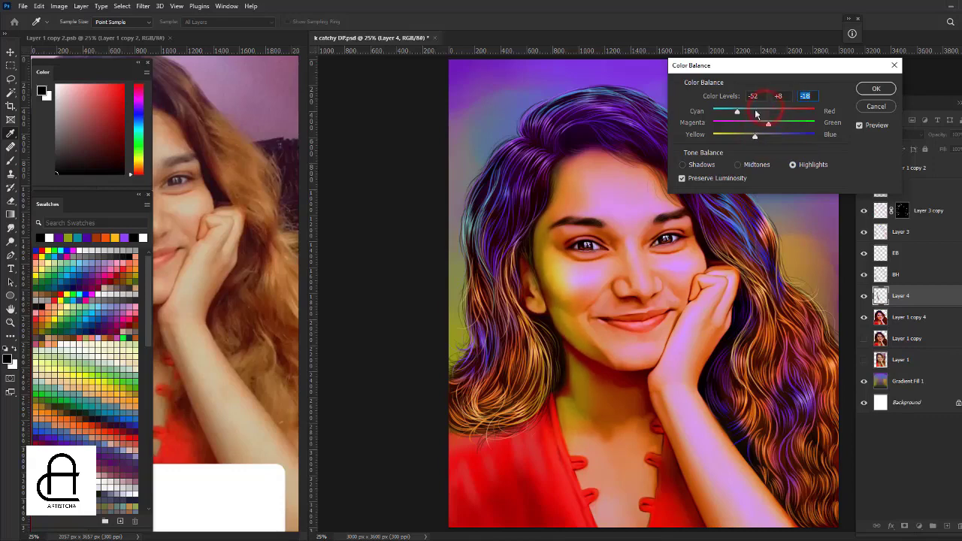
click(872, 88)
Copy a feathered lasso selection of the right cheek and hair from Layer 1 copy 4 to a new layer.
click(864, 296)
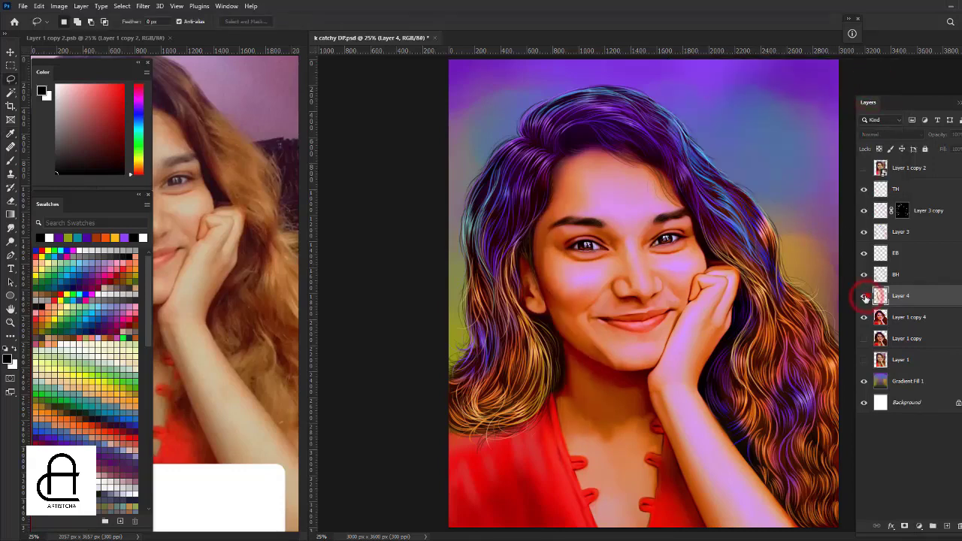
click(863, 296)
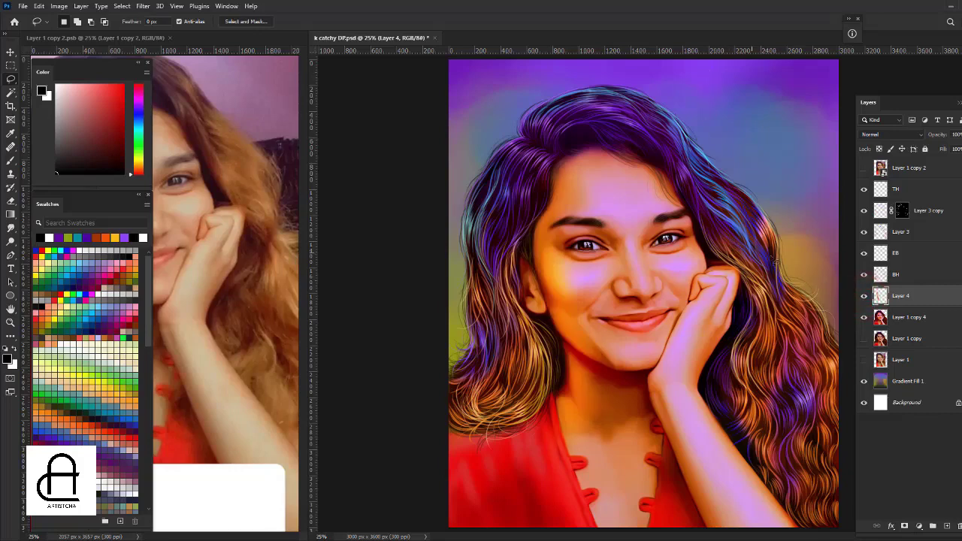
click(900, 317)
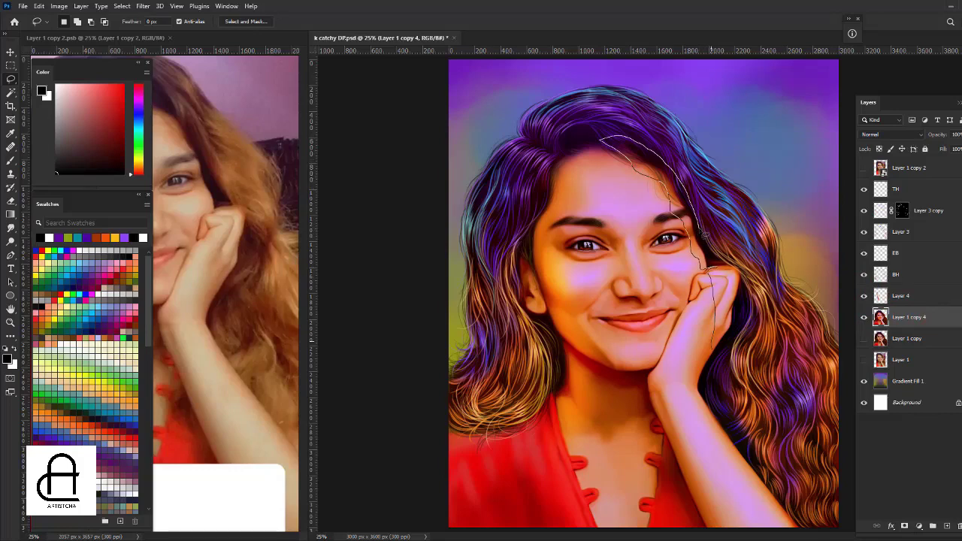
drag(703, 234, 706, 237)
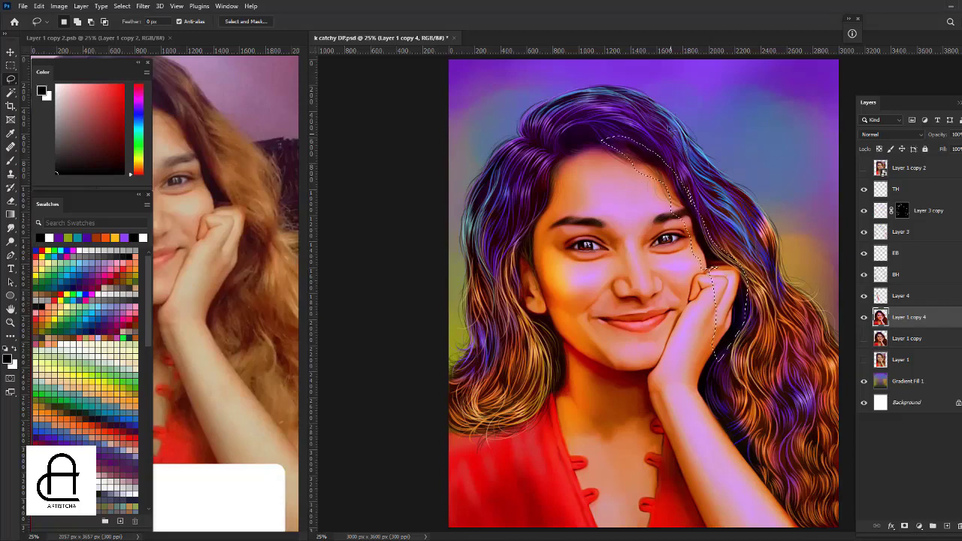
key(shift+F6)
key(Return)
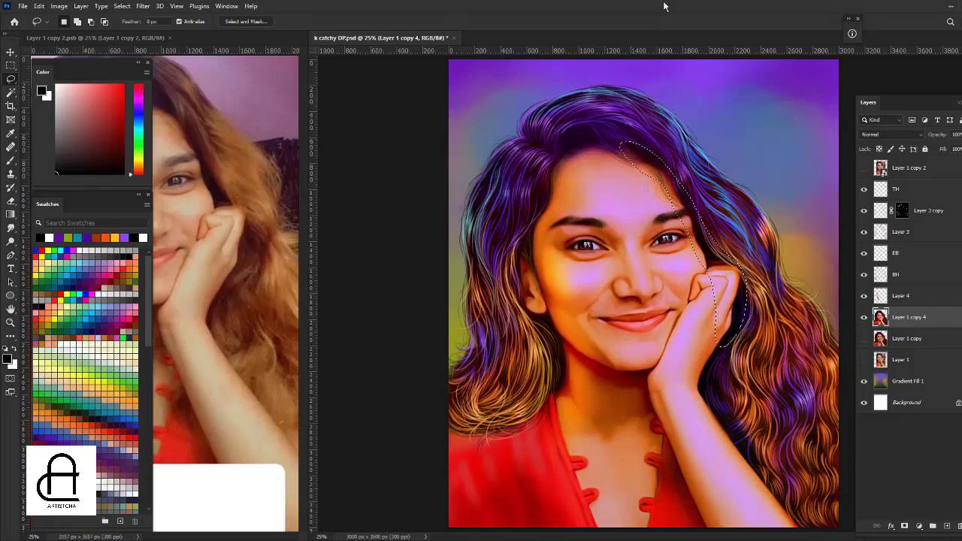
key(ctrl+j)
key(v)
Colour-balance the new layer: midtones toward magenta, highlights toward red, shadows 0, 0, -33.
key(ctrl+b)
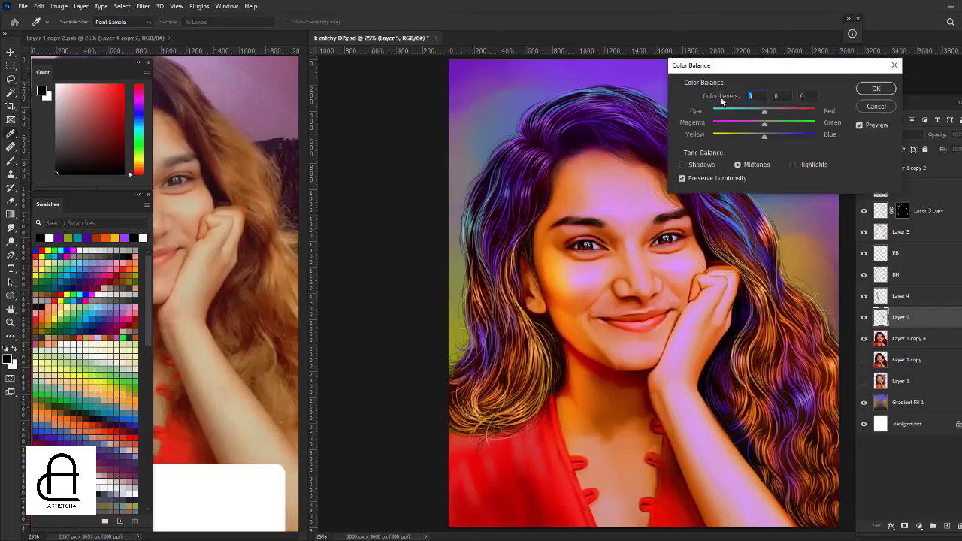
mouse_move(763, 122)
mouse_down()
mouse_move(724, 131)
mouse_move(752, 134)
mouse_move(708, 130)
mouse_move(760, 112)
mouse_up()
click(793, 164)
click(776, 112)
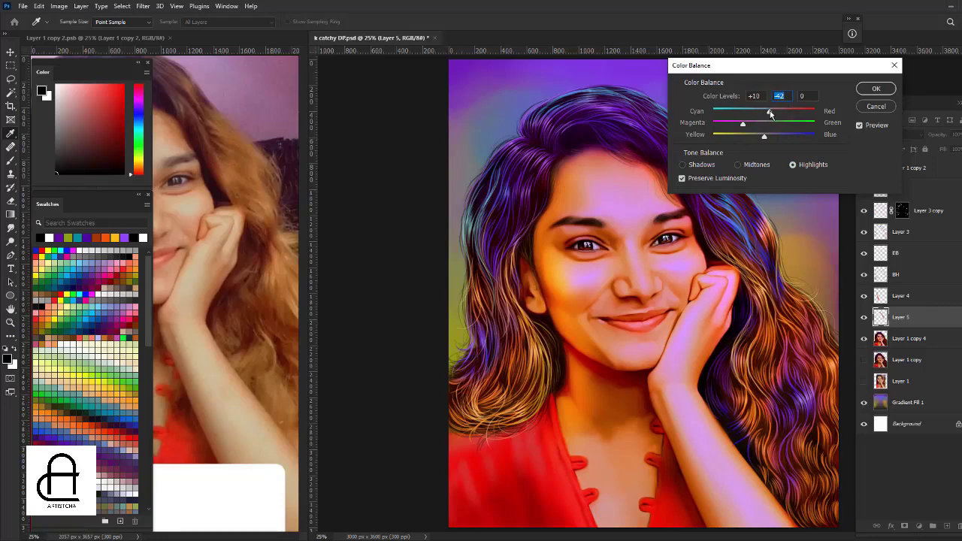
click(716, 165)
mouse_move(764, 135)
mouse_down()
mouse_move(750, 136)
mouse_move(783, 134)
mouse_move(747, 136)
mouse_up()
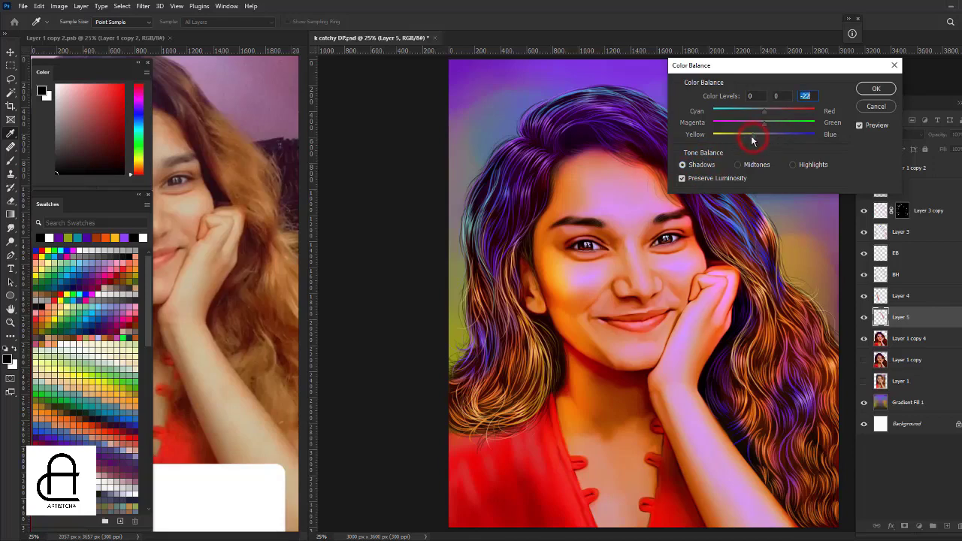
click(859, 125)
click(871, 89)
Apply a -90 Hue/Saturation hue shift to Layer 4, turning its left-cheek glow magenta-pink.
key(v)
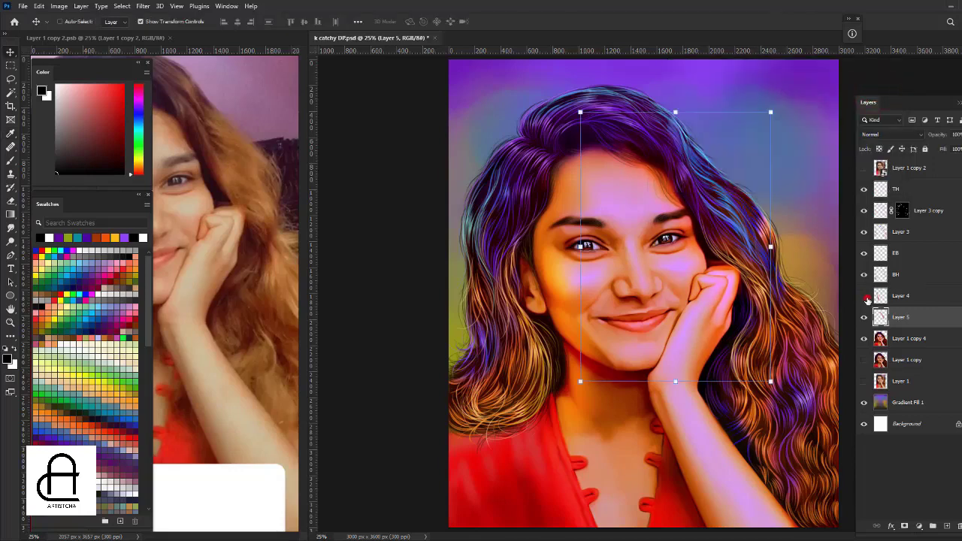
click(863, 296)
click(863, 295)
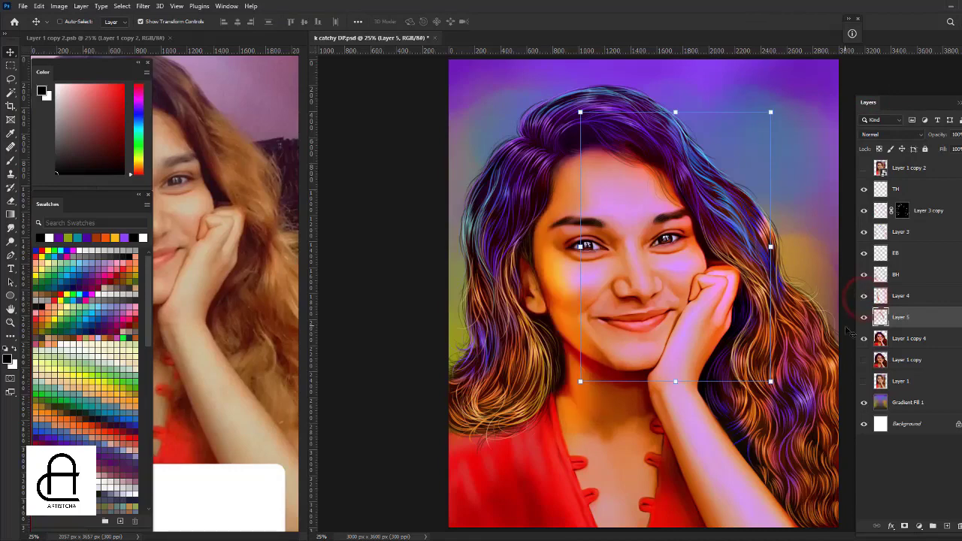
click(900, 296)
key(ctrl+u)
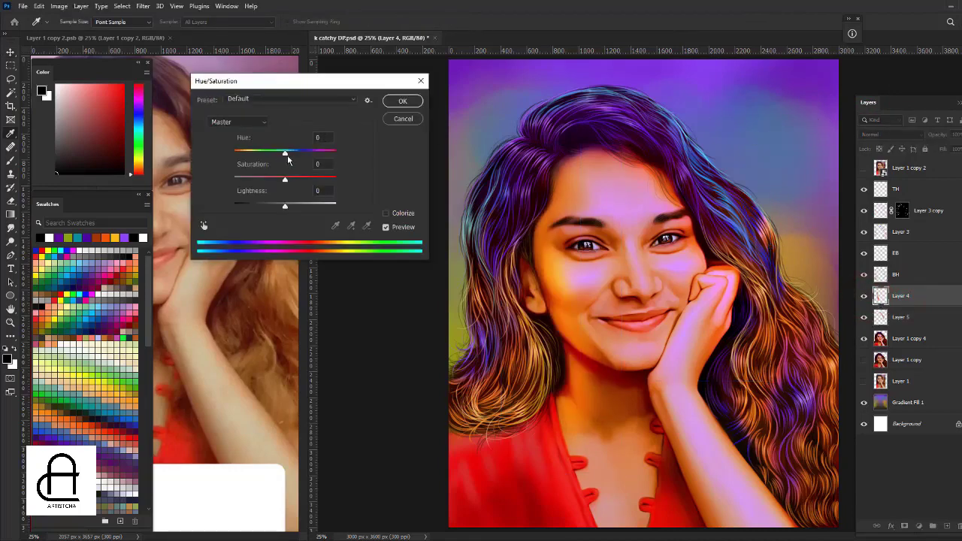
mouse_move(285, 153)
mouse_down()
mouse_move(247, 153)
mouse_move(381, 160)
mouse_move(261, 160)
mouse_move(298, 159)
mouse_move(267, 165)
mouse_move(251, 153)
mouse_up()
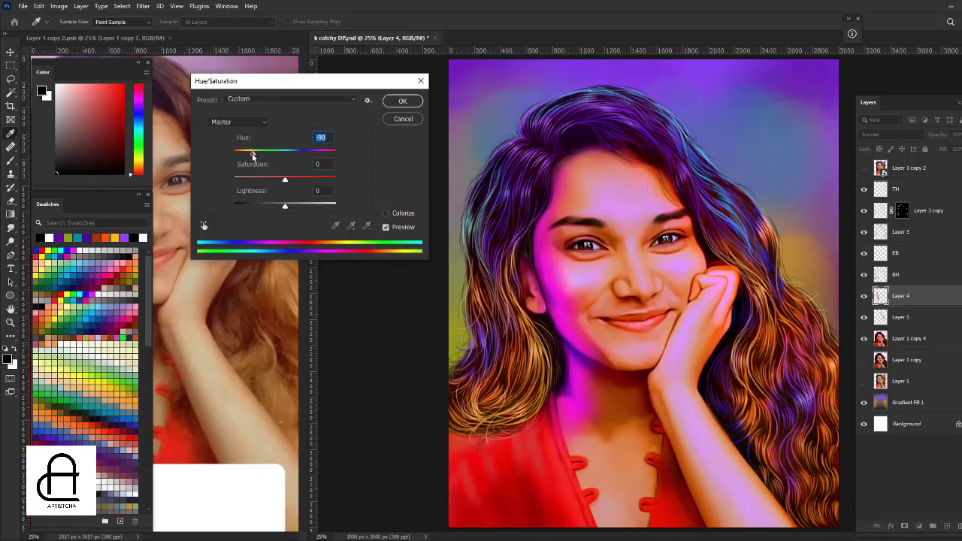
click(403, 100)
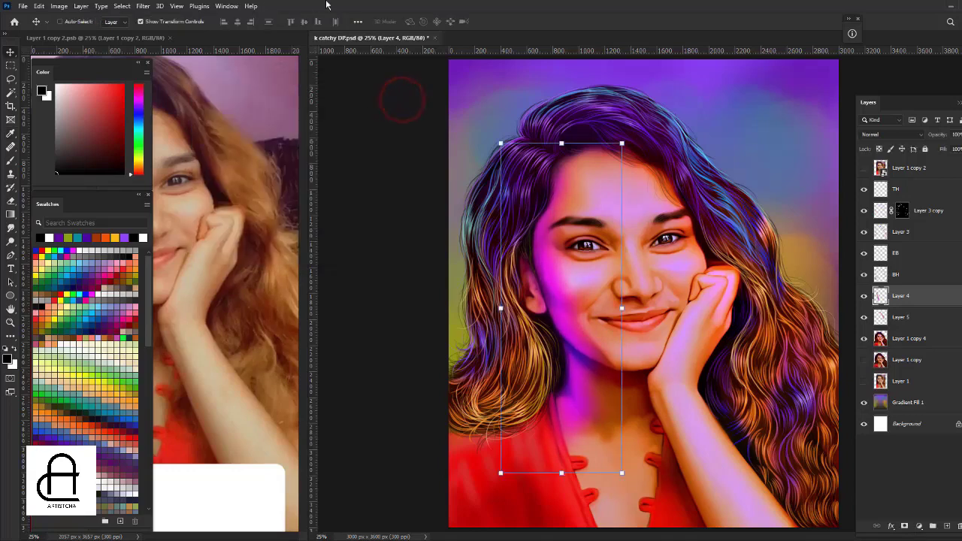
Set Layer 4's Blend If sliders, splitting Underlying Layer to 20/81 and 133/188.
double_click(940, 296)
drag(666, 92, 344, 84)
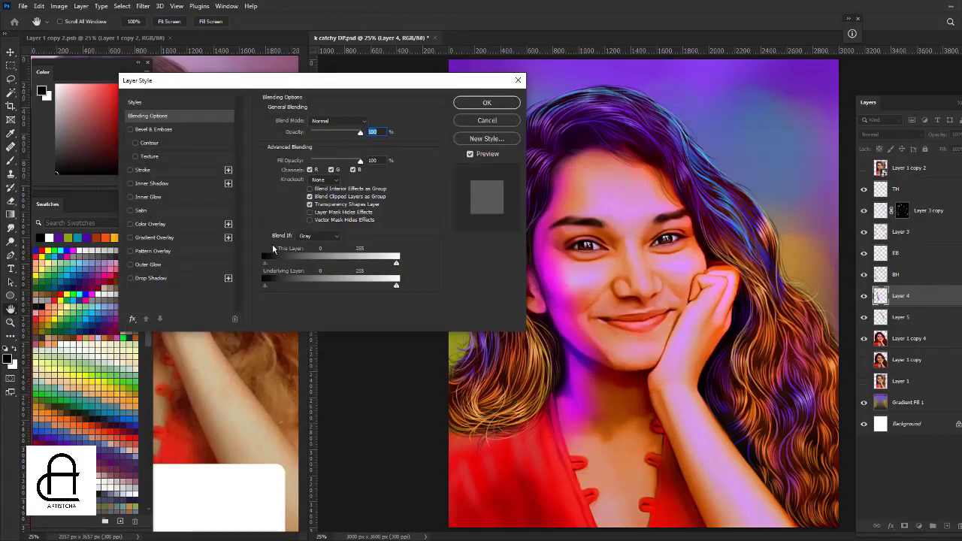
drag(268, 289, 304, 288)
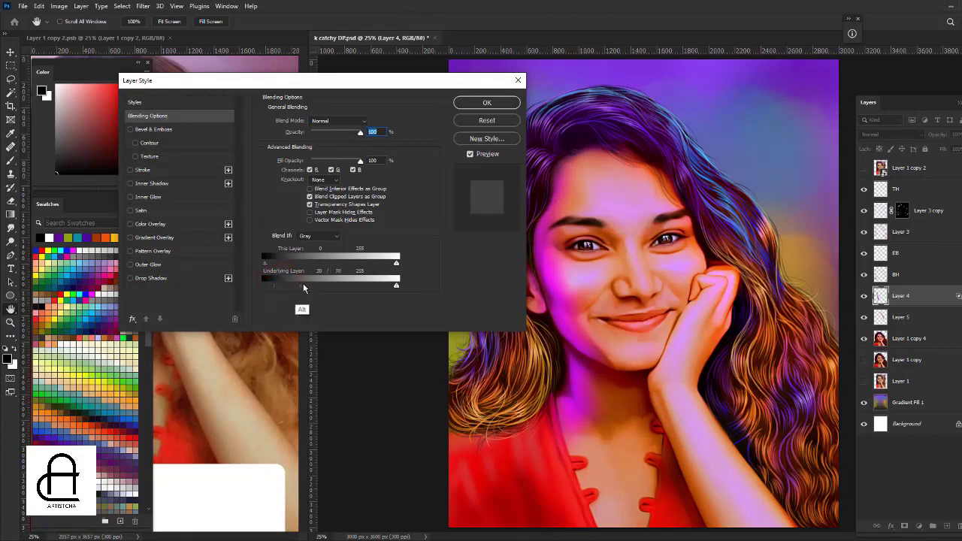
mouse_move(396, 285)
mouse_down()
mouse_move(323, 290)
mouse_move(363, 286)
mouse_up()
mouse_move(396, 257)
mouse_down()
mouse_move(356, 269)
mouse_move(412, 265)
mouse_up()
drag(268, 264, 279, 272)
drag(397, 266, 304, 269)
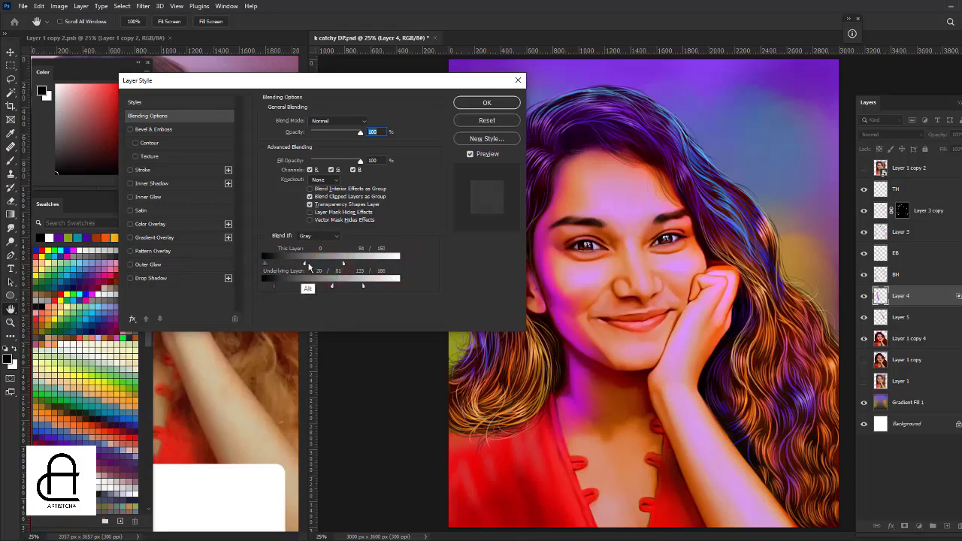
click(479, 105)
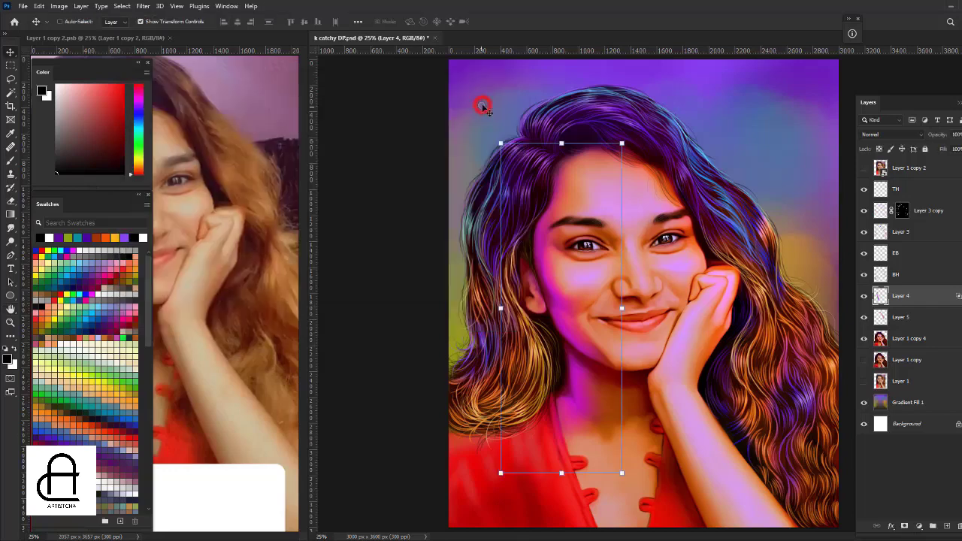
Cycle Layer 4's blend modes from Linear Burn onward and settle on Hard Light.
click(884, 136)
click(879, 192)
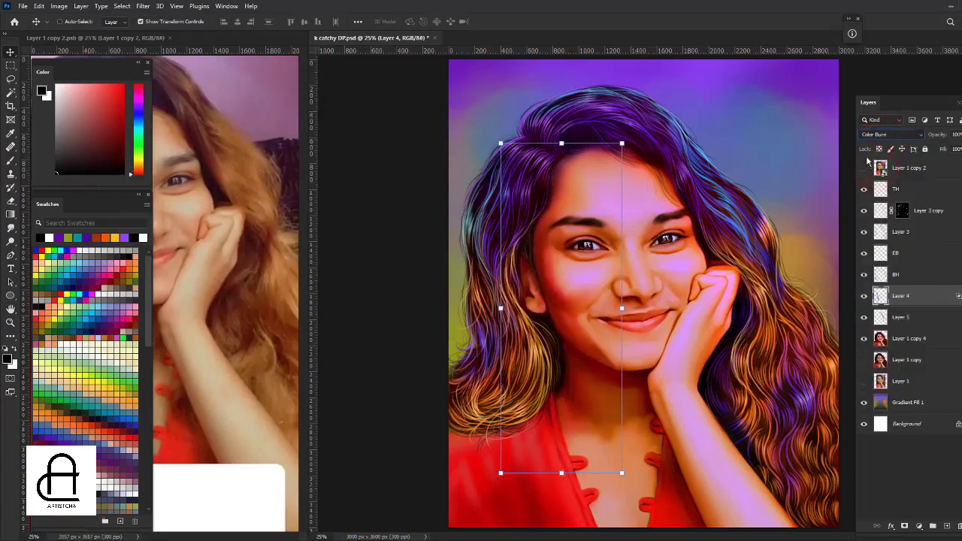
key(Down)
key(Down)
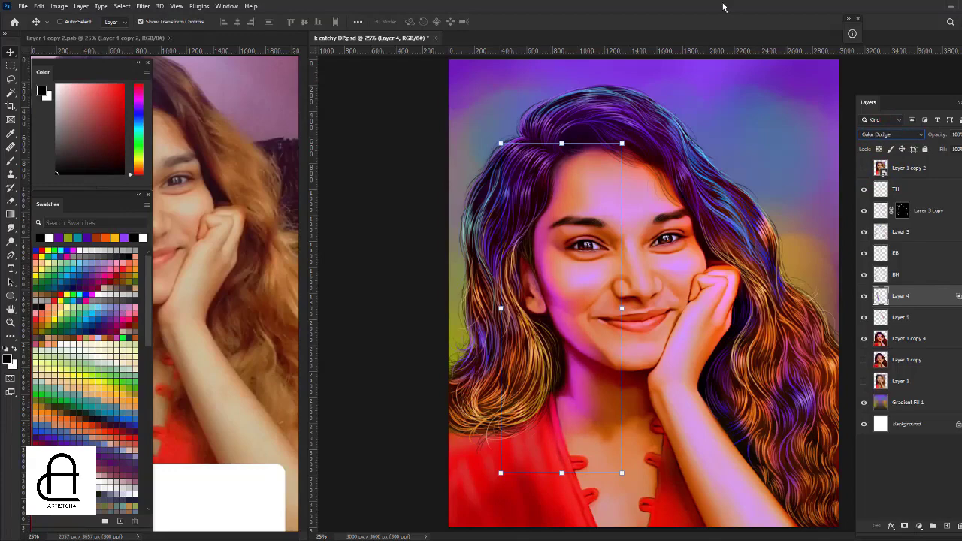
key(Down)
key(Down)
key(Down)
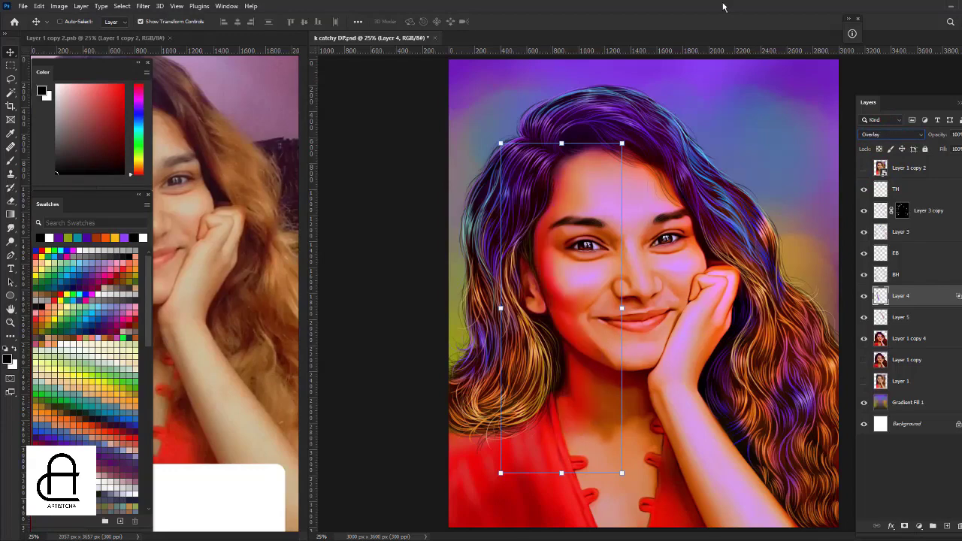
key(Down)
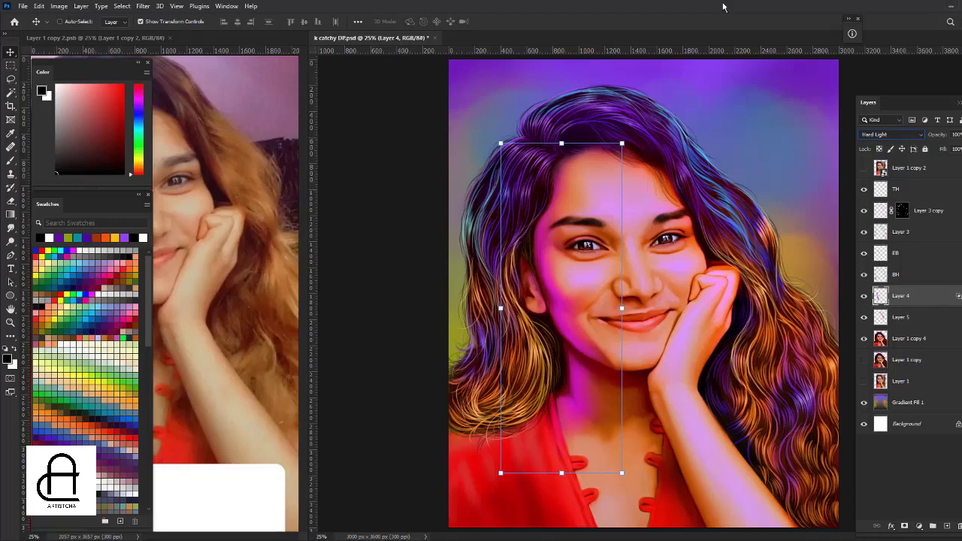
key(Up)
Shift Layer 5's hue to about -132, turning the cheek and hand glow bluish-violet.
click(907, 319)
key(ctrl+u)
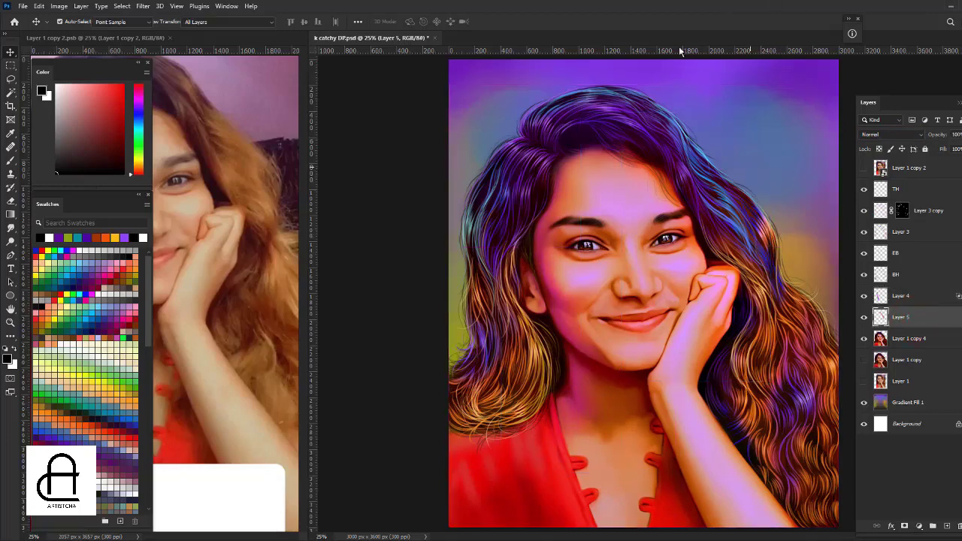
mouse_move(286, 156)
mouse_down()
mouse_move(242, 156)
mouse_move(317, 151)
mouse_move(245, 167)
mouse_up()
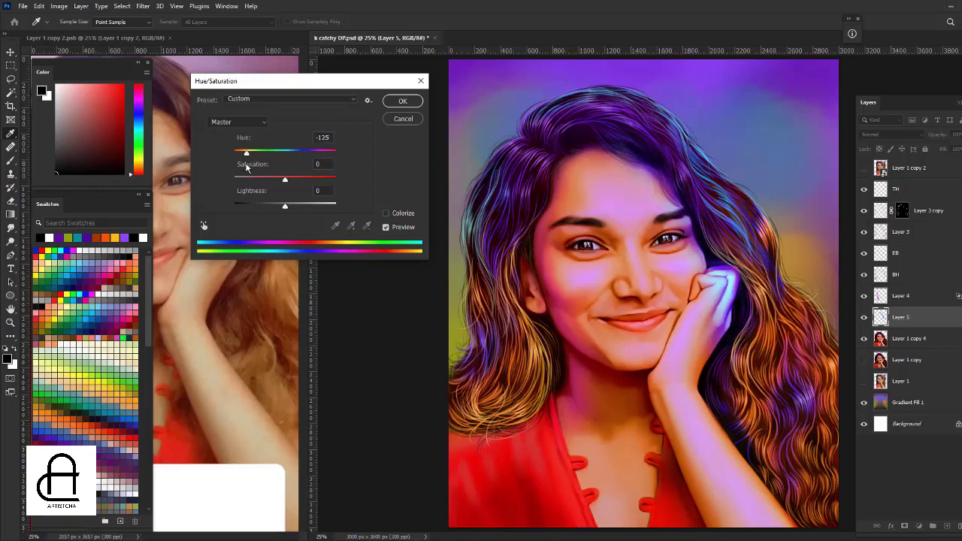
drag(246, 153, 249, 163)
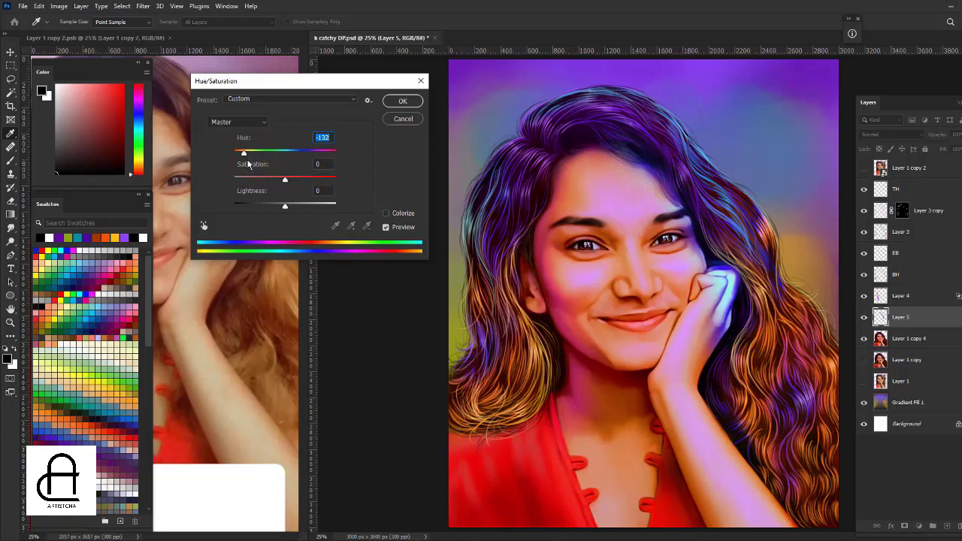
click(399, 102)
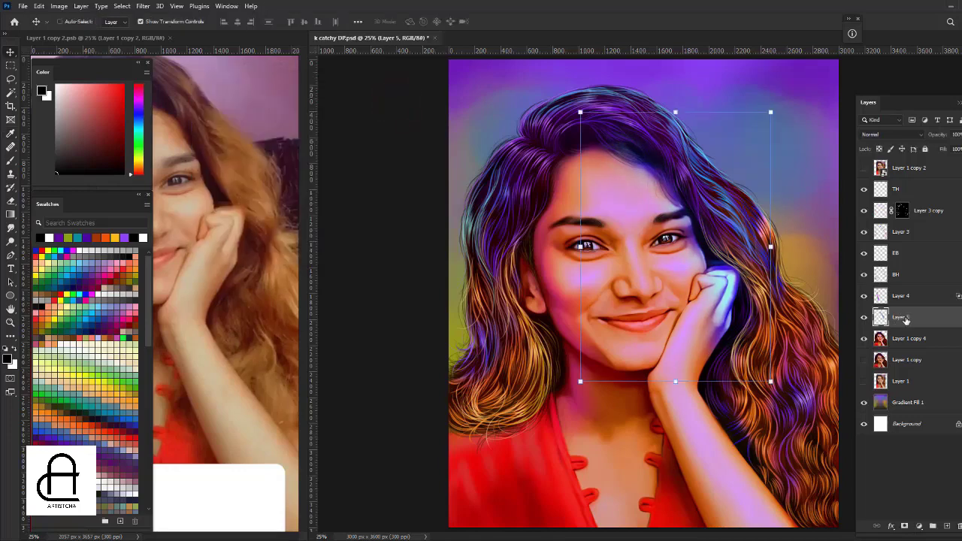
Set Layer 5's Underlying Layer Blend If split to 31/61 and 155/176.
double_click(934, 321)
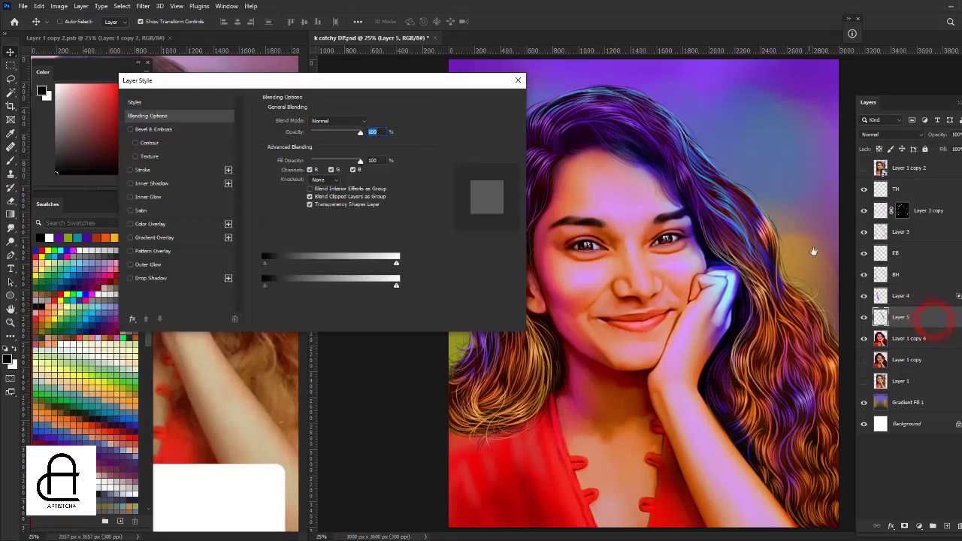
drag(273, 284, 278, 289)
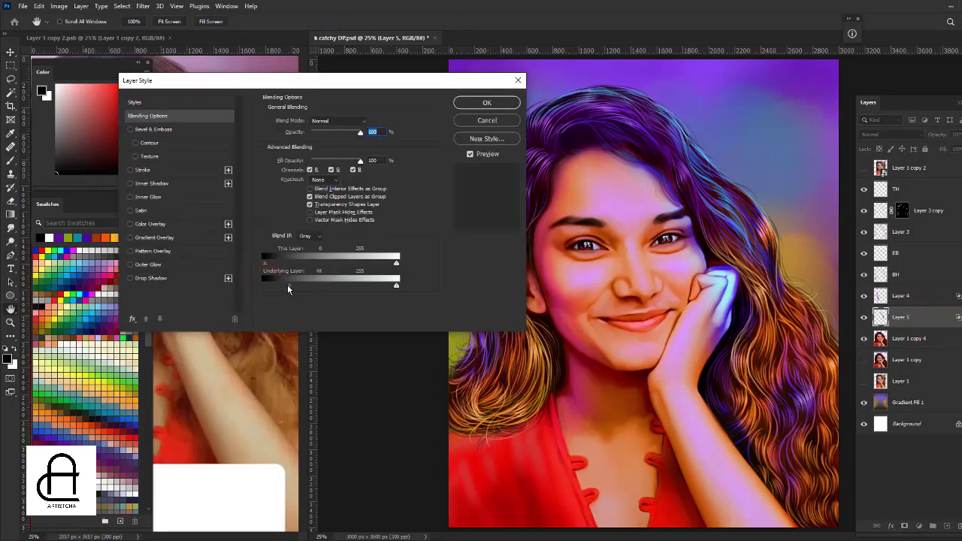
drag(278, 289, 297, 288)
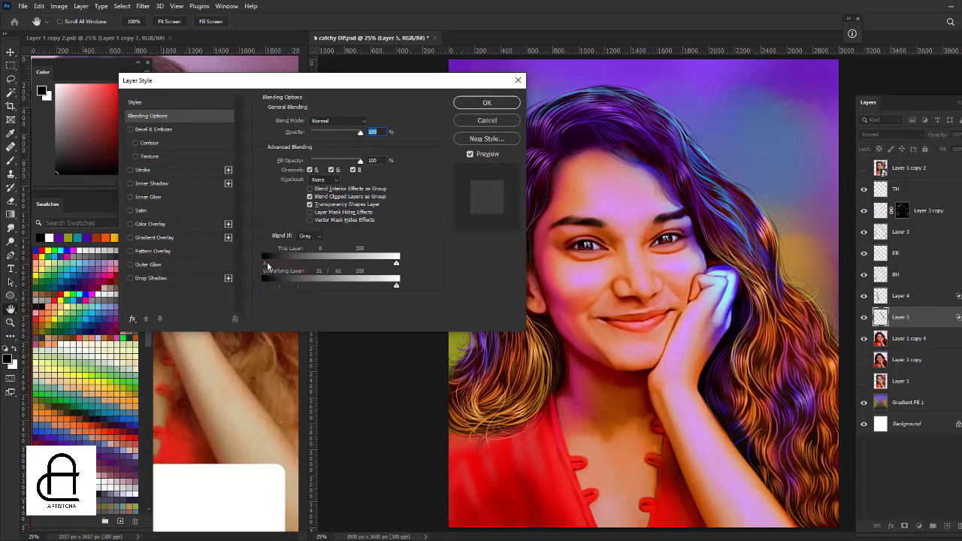
drag(397, 287, 339, 286)
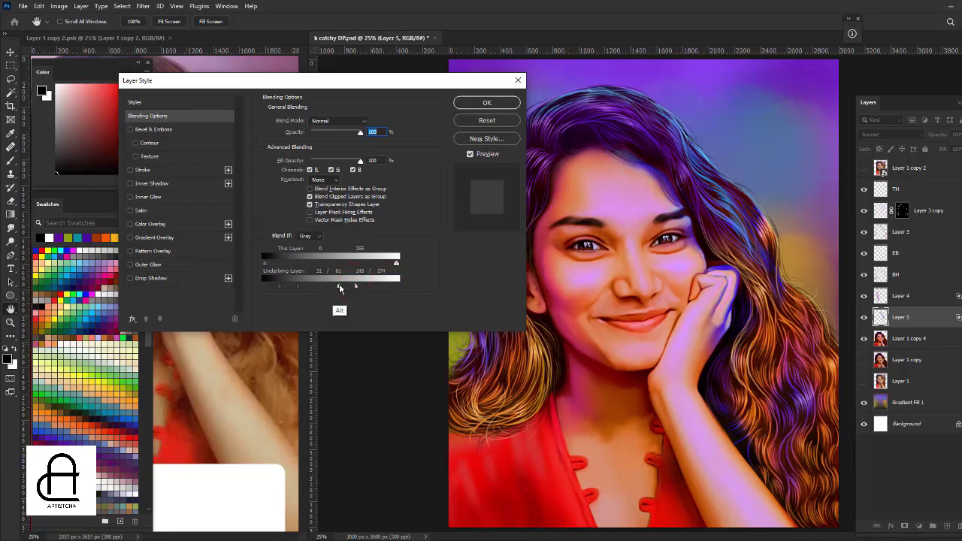
click(465, 105)
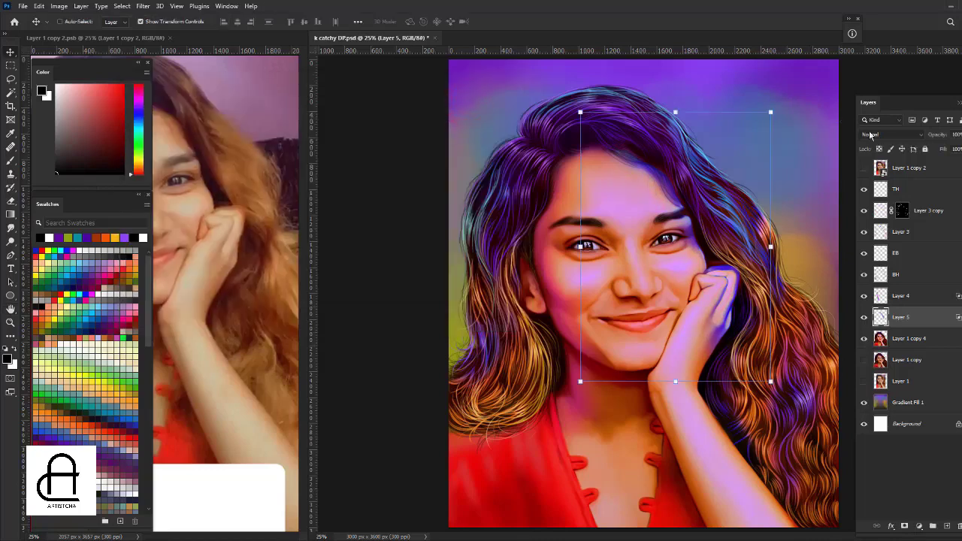
Cycle Layer 5's blend modes from Dissolve, settling on Hard Light at 50% opacity.
click(890, 134)
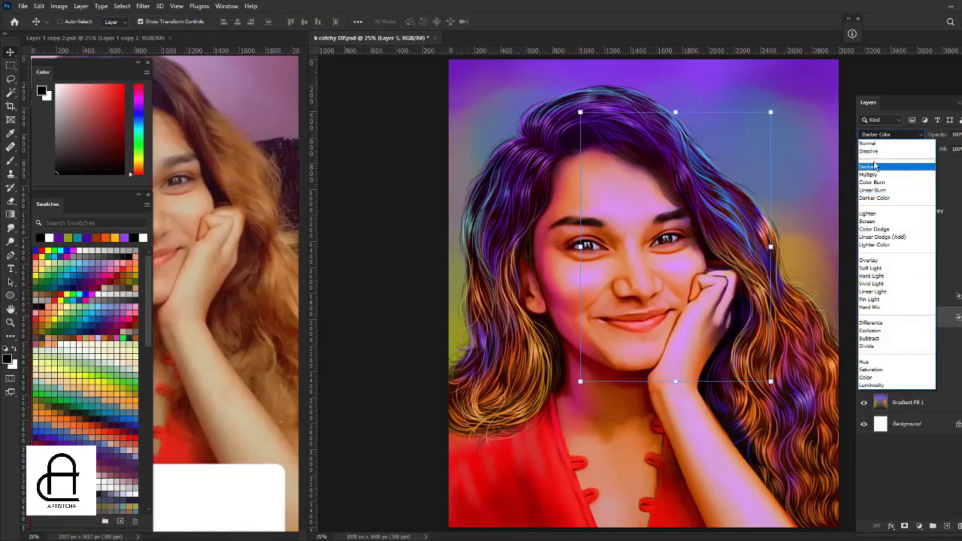
click(868, 151)
key(shift+plus)
key(shift+plus)
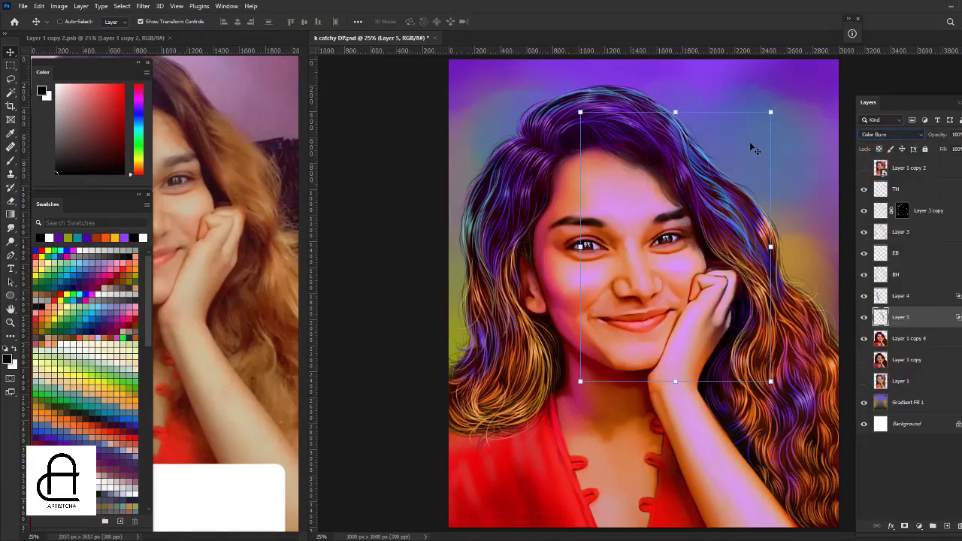
key(shift+plus)
key(shift+plus)
key(shift+plus)
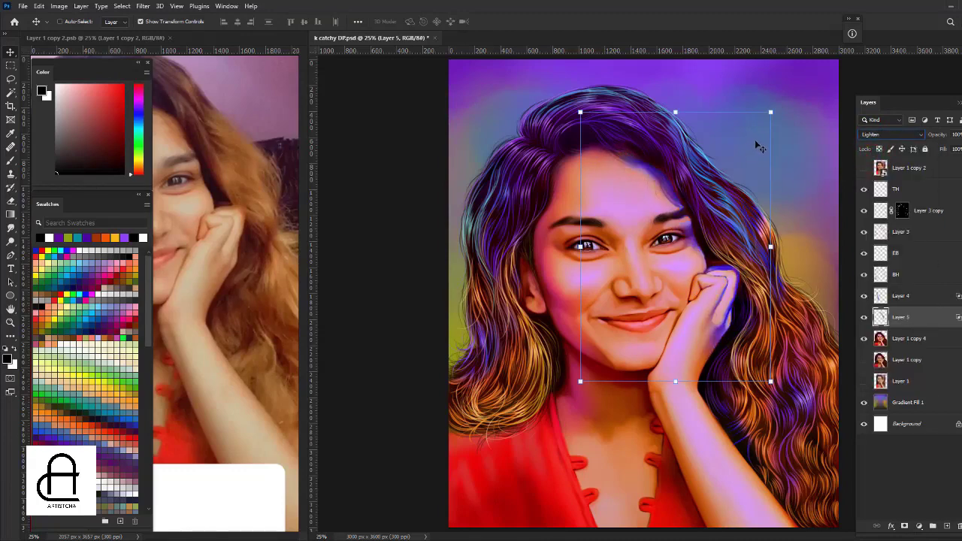
key(shift+plus)
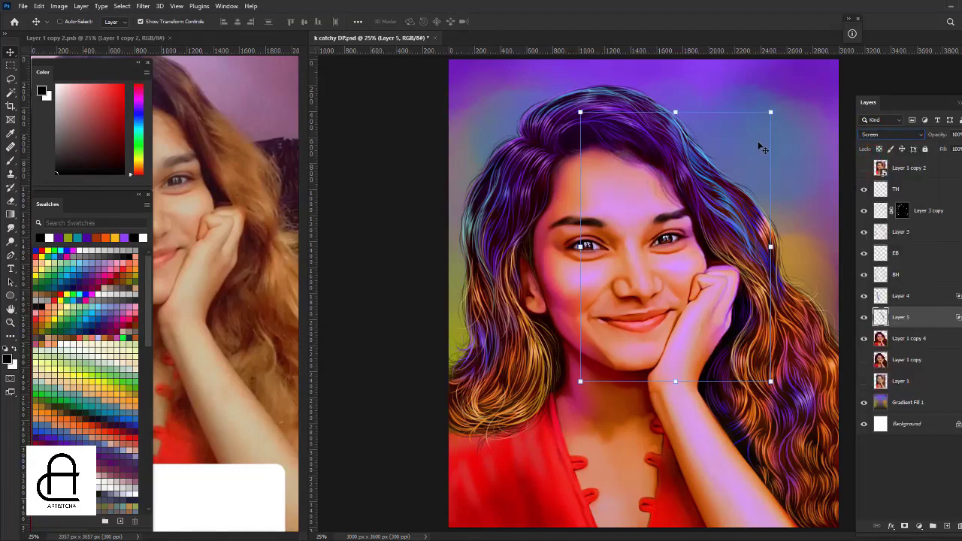
key(shift+plus)
key(shift+plus)
key(shift+plus)
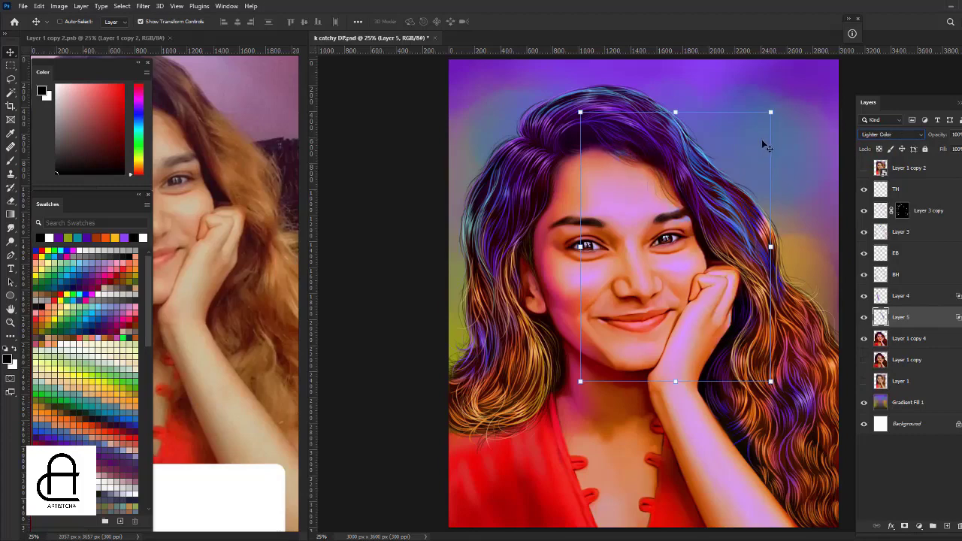
key(shift+plus)
key(shift+plus)
key(shift+plus)
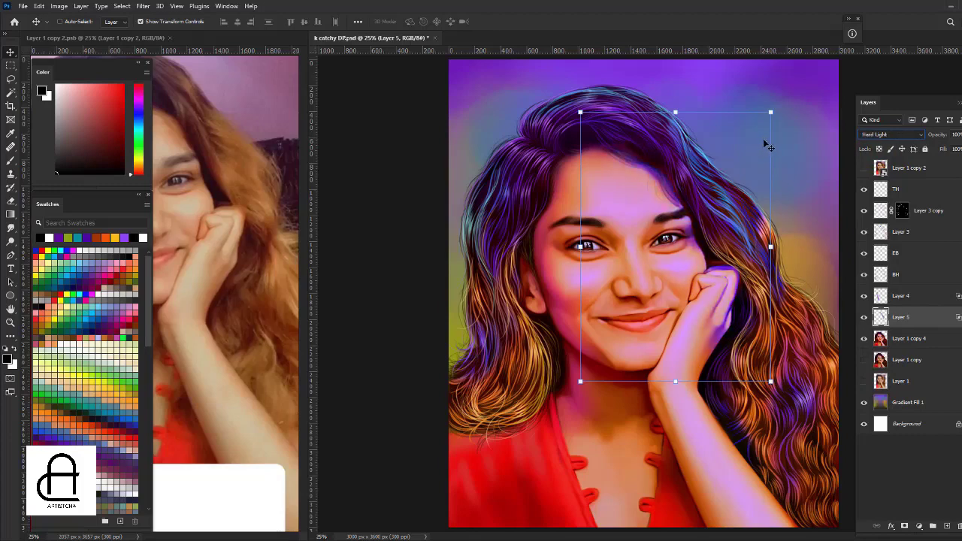
key(shift+plus)
key(shift+plus)
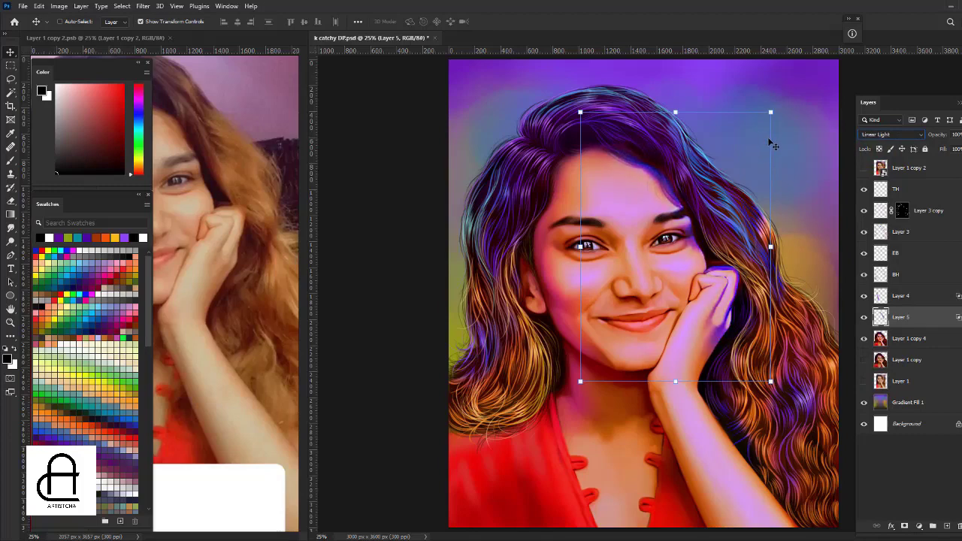
key(shift+plus)
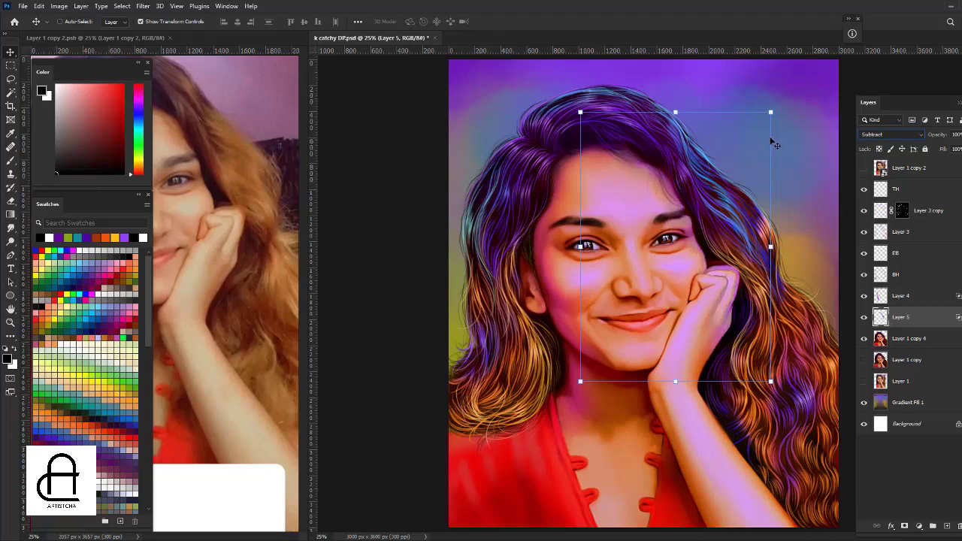
key(shift+minus)
key(shift+minus)
key(shift+minus)
key(shift+minus)
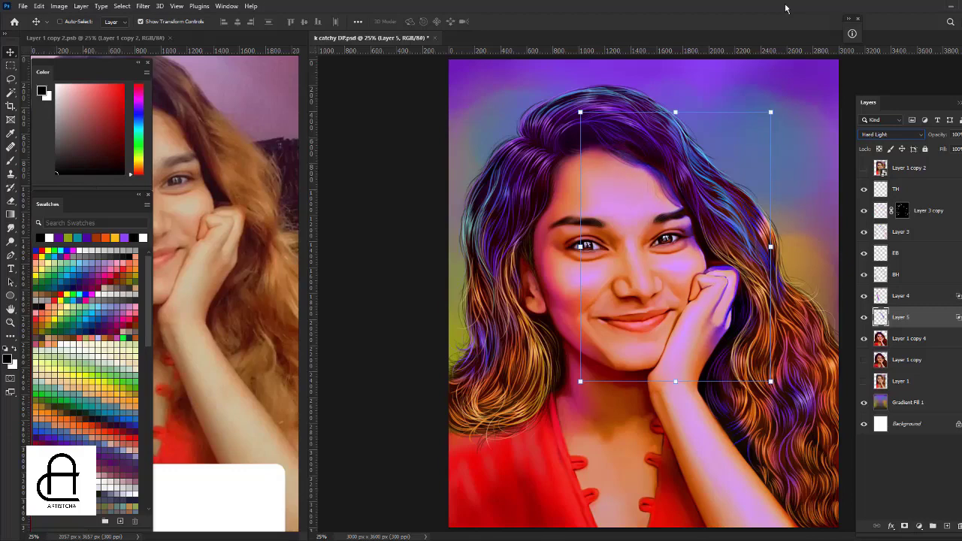
key(5)
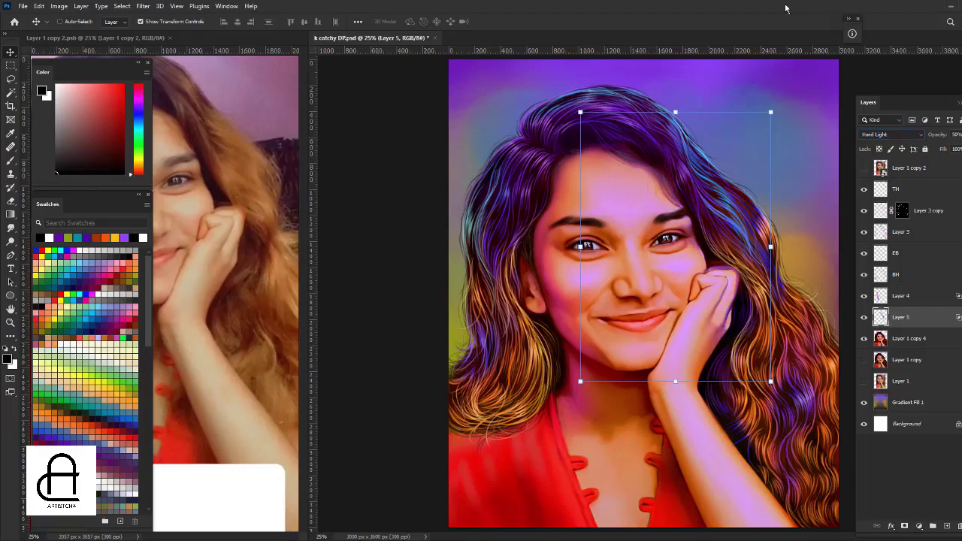
key(ctrl+u)
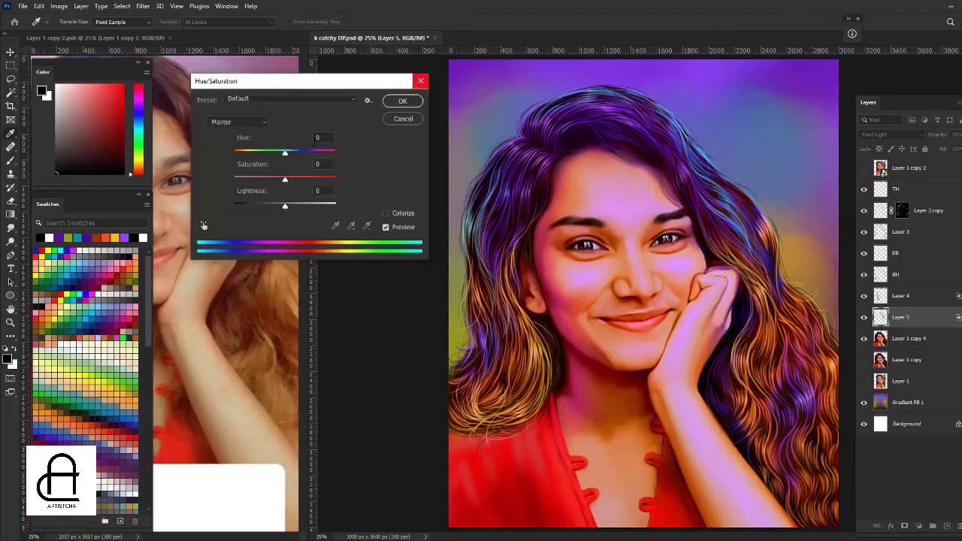
Apply Hue/Saturation to Layer 5 with hue -50 and saturation +50.
mouse_move(286, 180)
mouse_down()
mouse_move(310, 179)
mouse_move(273, 154)
mouse_move(243, 154)
mouse_move(357, 158)
mouse_move(250, 159)
mouse_move(264, 156)
mouse_up()
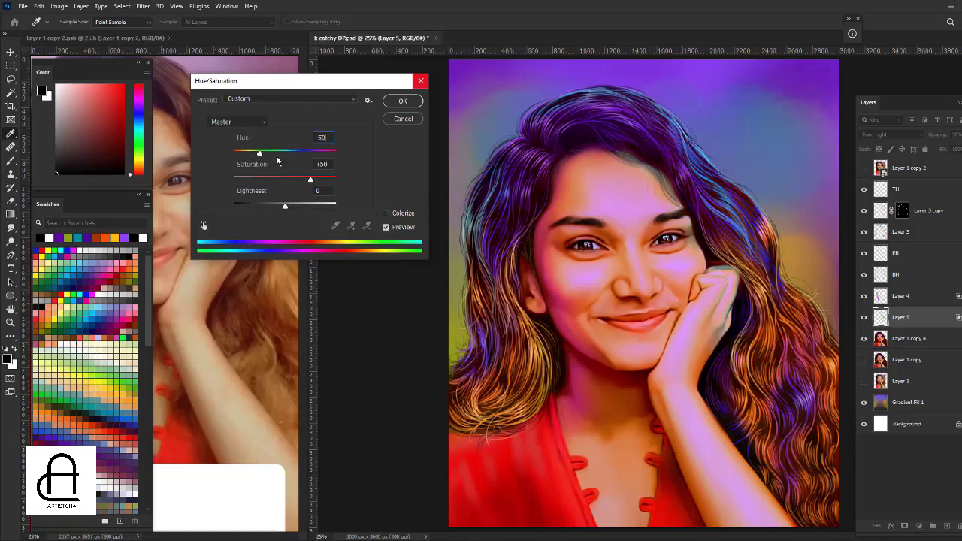
drag(264, 155, 336, 153)
click(403, 102)
key(v)
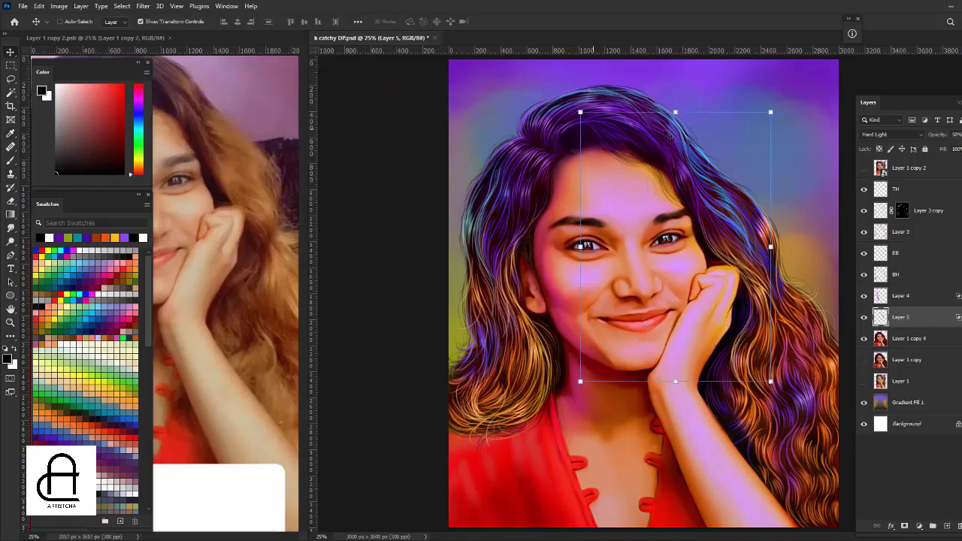
Switch through Brush, Eraser and Move tools and select Layer 4 together with Layer 5.
key(b)
key(bracketright)
key(bracketright)
key(bracketright)
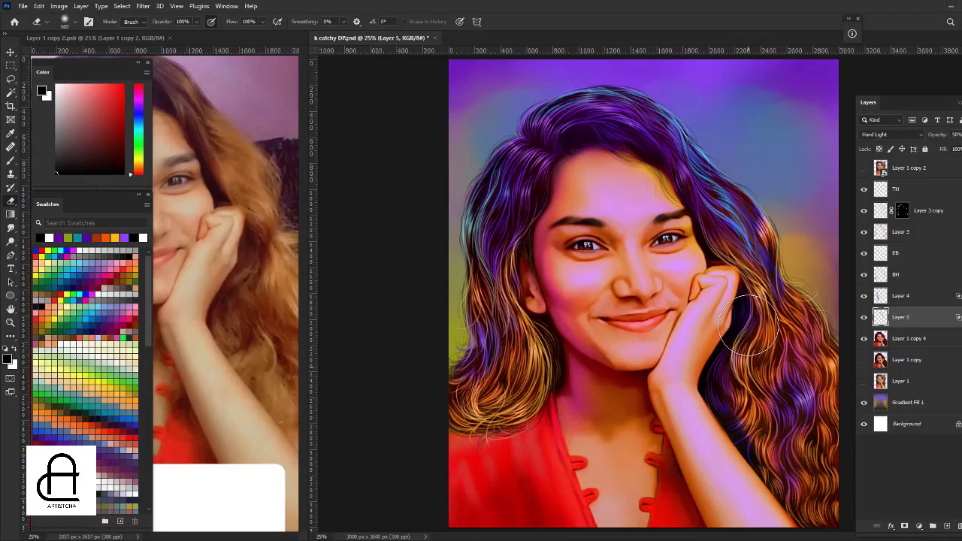
key(v)
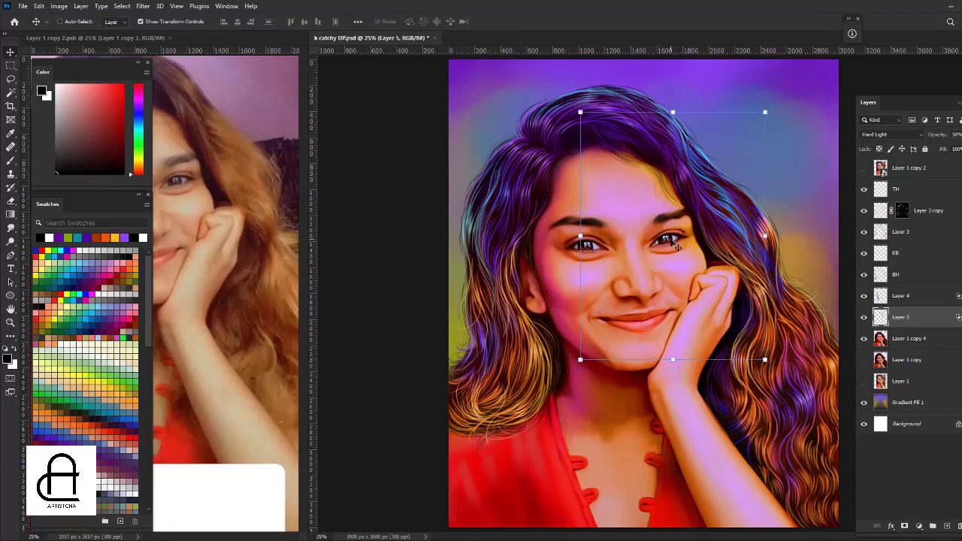
ctrl+click(916, 297)
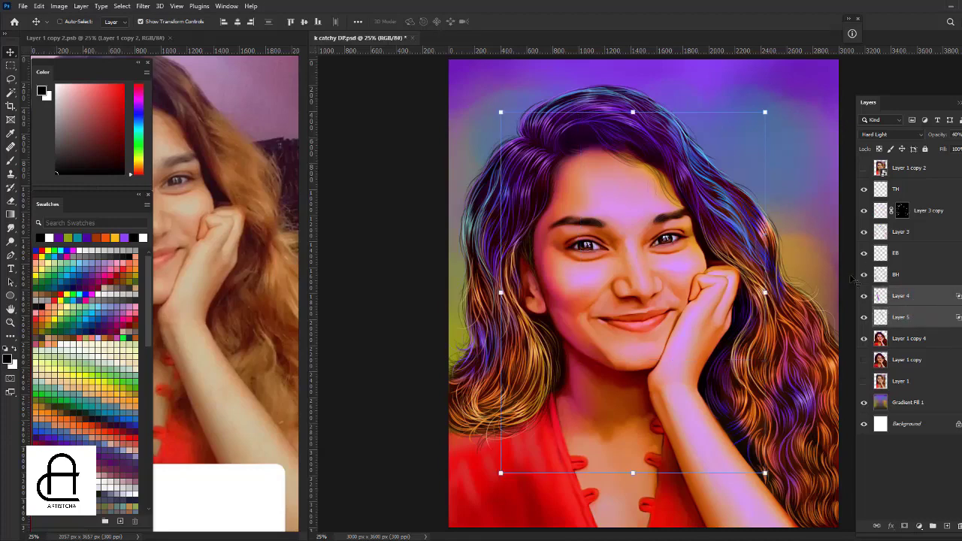
Check the whole canvas at 25% zoom and save catchy DP.psd.
key(ctrl+minus)
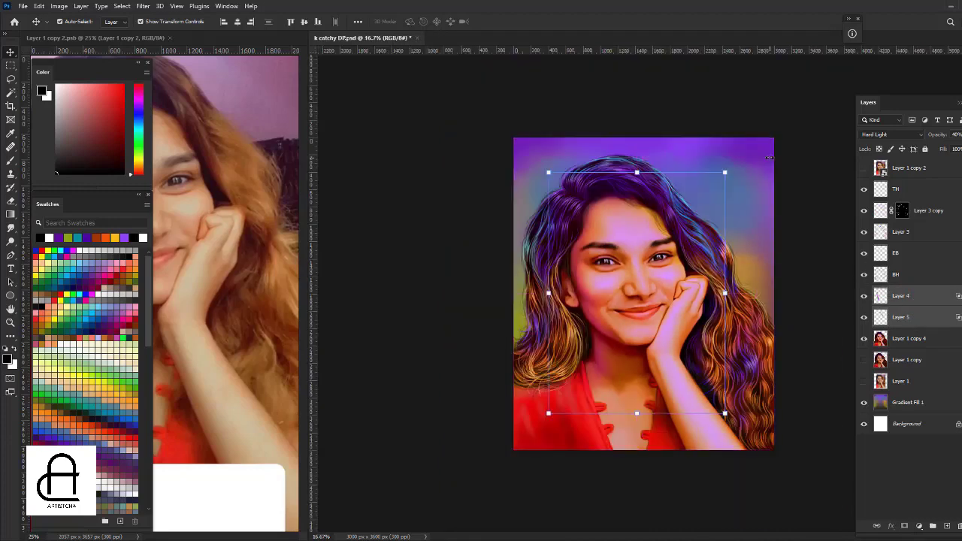
key(ctrl+plus)
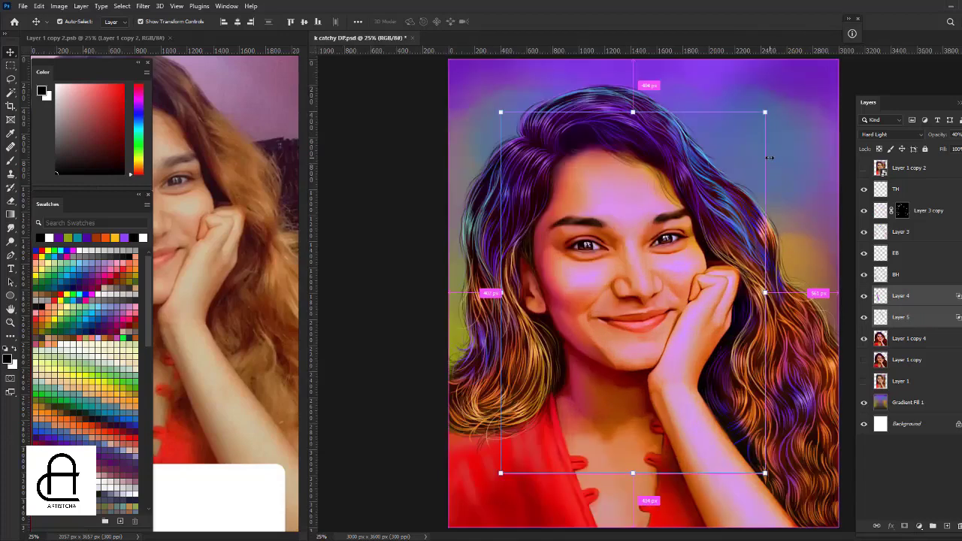
key(s)
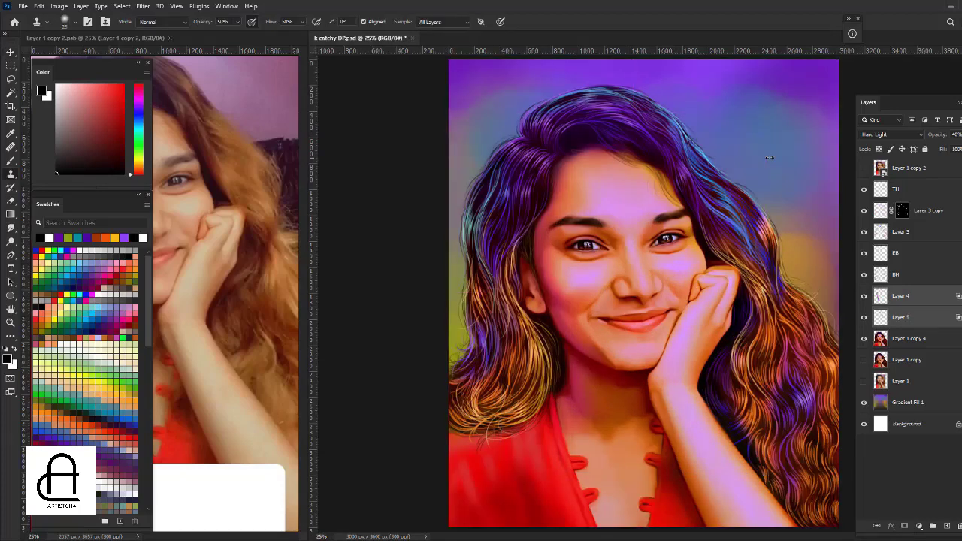
key(ctrl+s)
Add a new layer above TH, rename it 'HH', and pick a brush tip for painting.
key(v)
key(ctrl+0)
click(924, 191)
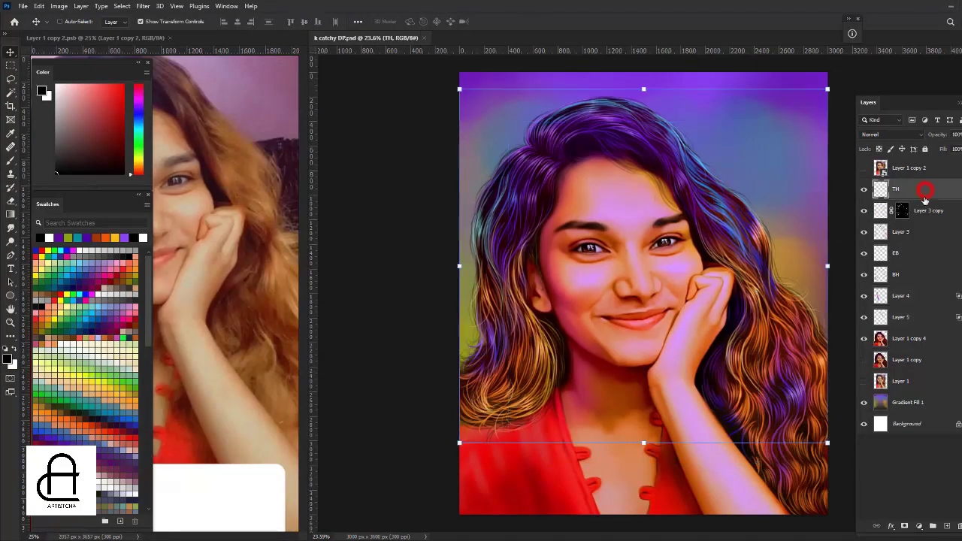
click(945, 525)
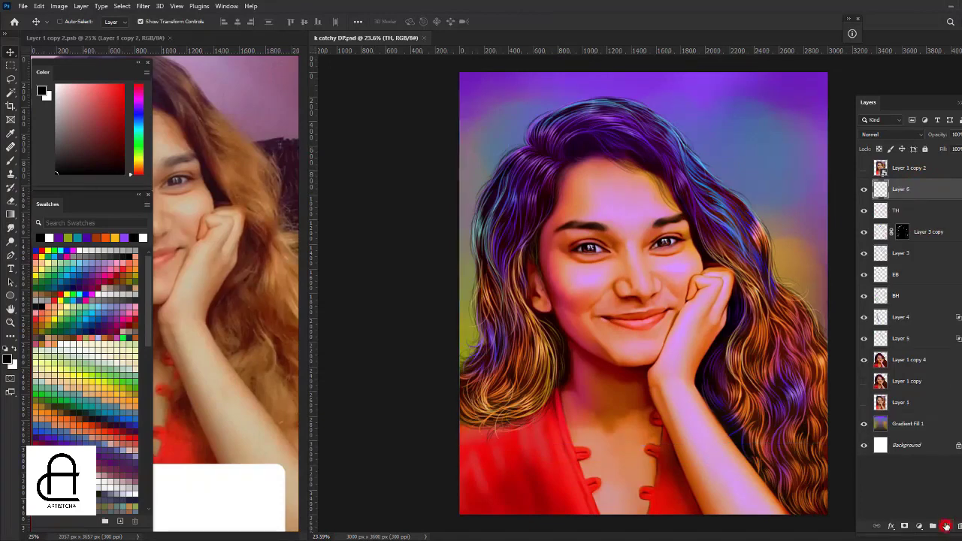
double_click(905, 186)
key(Escape)
double_click(901, 189)
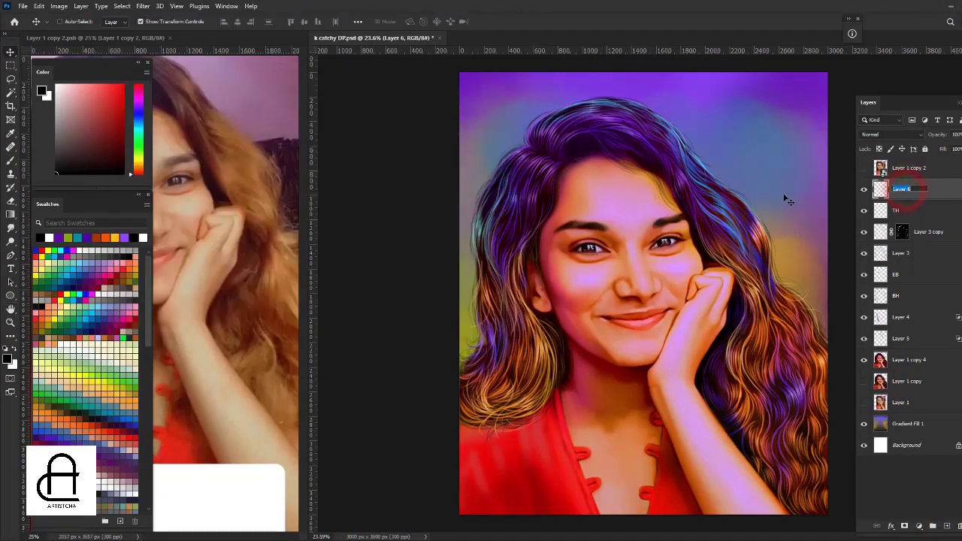
text(HH)
key(Return)
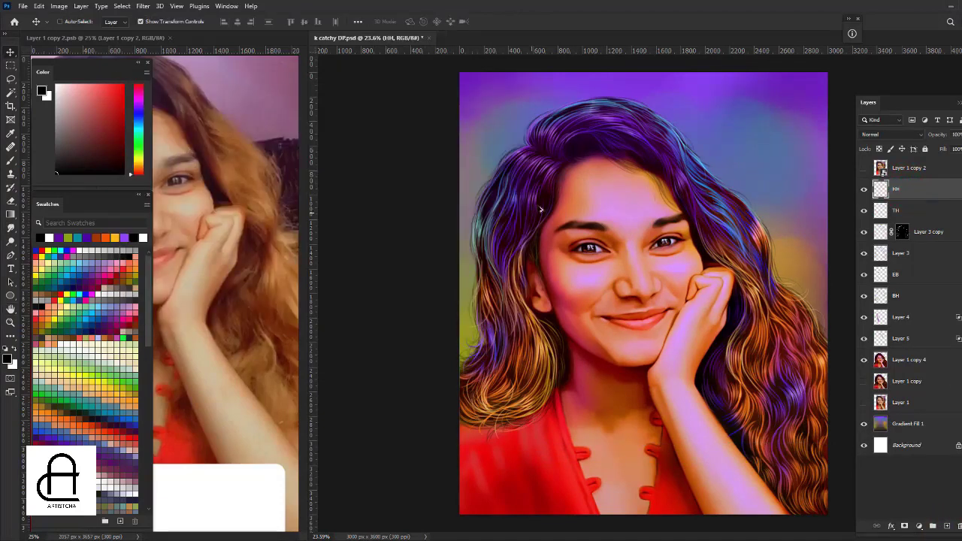
scroll(539, 210, up, 3)
key(b)
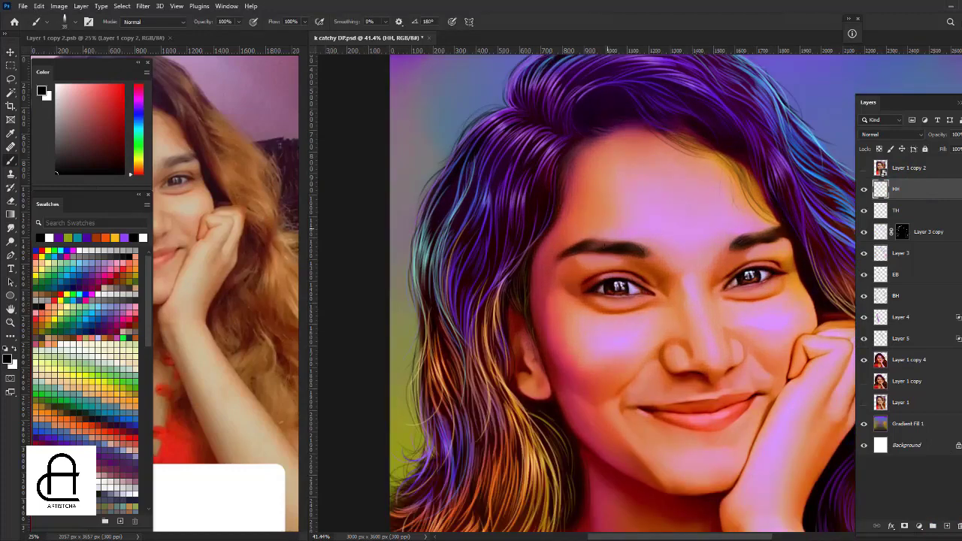
right_click(595, 236)
Load a soft round white brush and zoom the reference photo and portrait in on the nose.
click(465, 262)
key(Return)
scroll(467, 72, right, 1)
scroll(593, 248, up, 1)
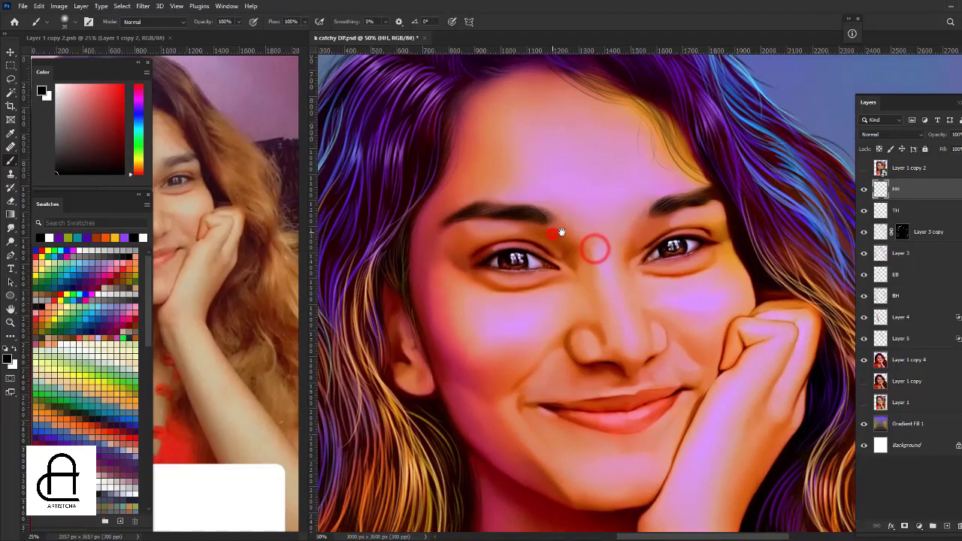
key(x)
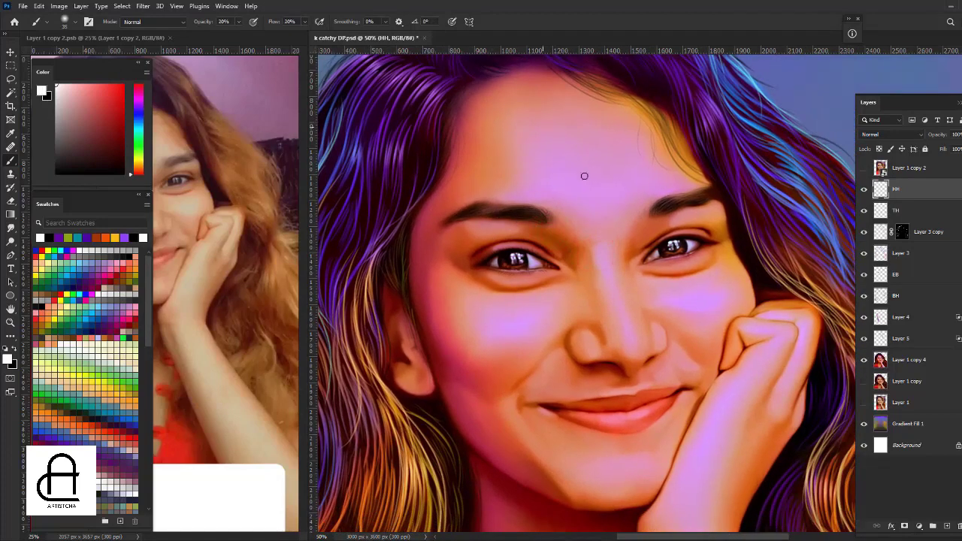
key(ctrl+plus)
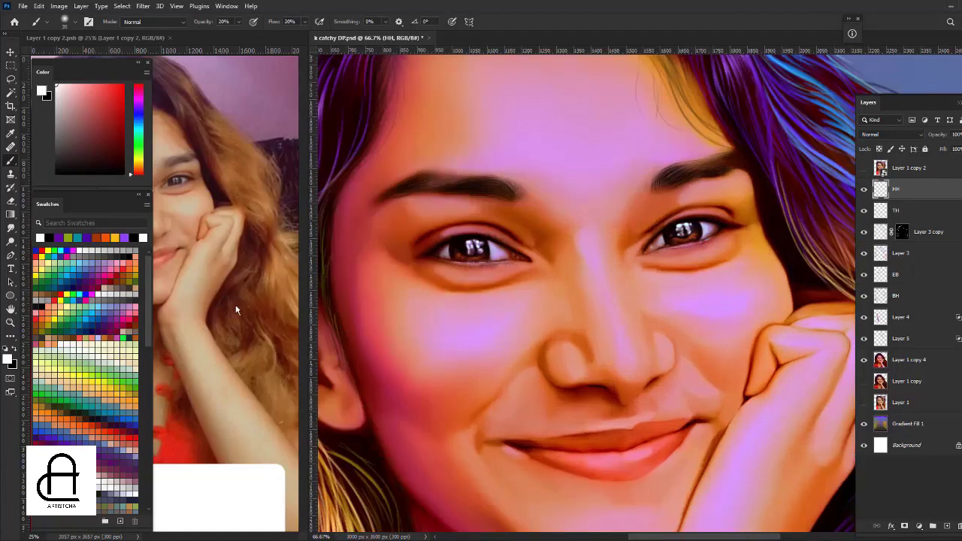
click(235, 308)
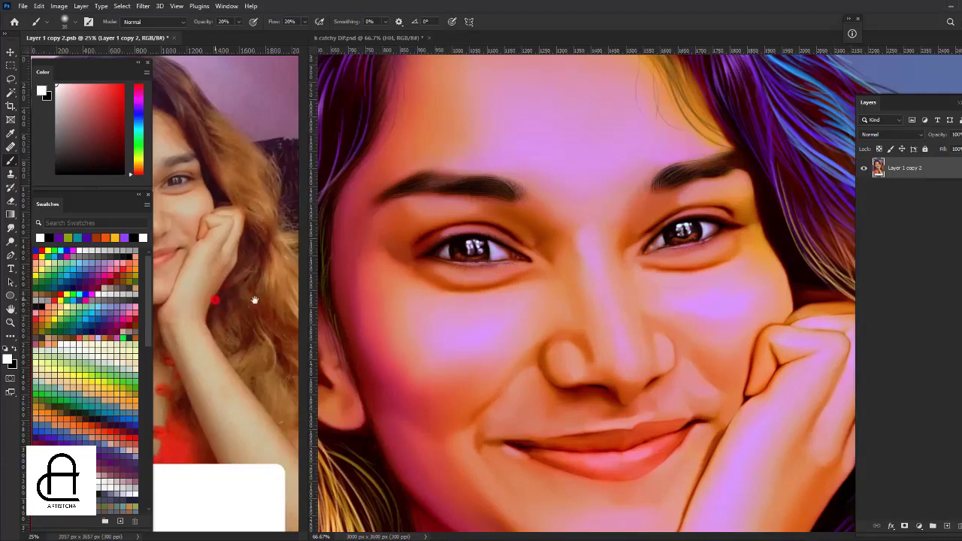
scroll(255, 300, down, 2)
key(ctrl+plus)
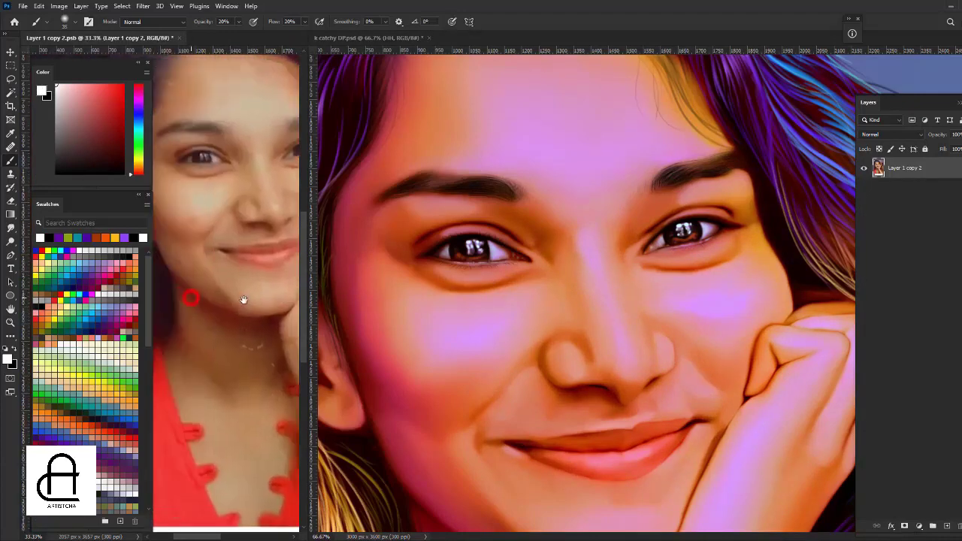
click(516, 389)
drag(516, 392, 504, 322)
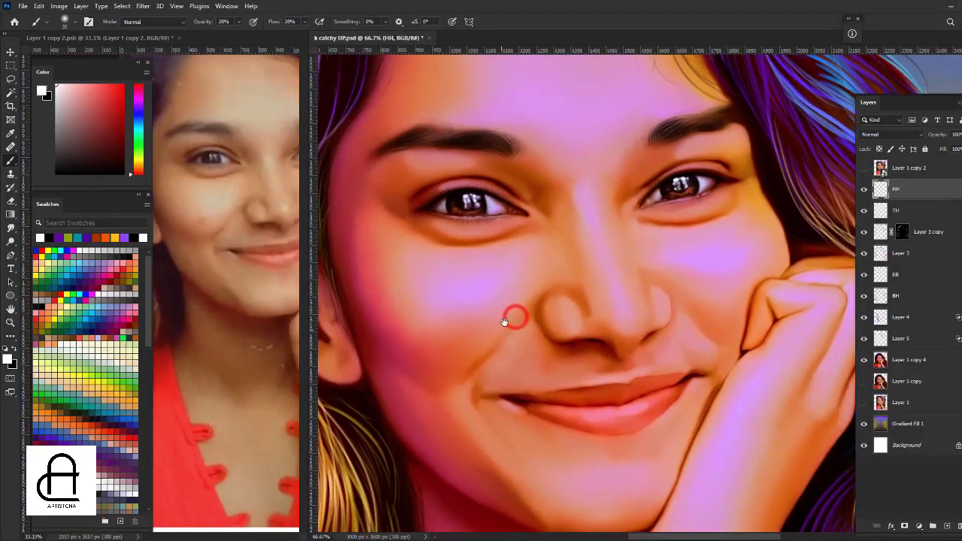
key(ctrl+plus)
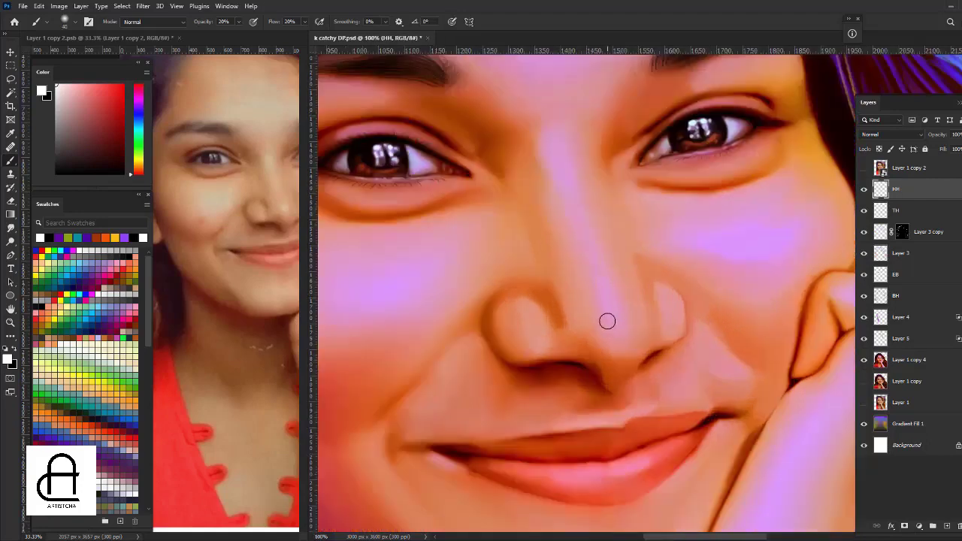
Paint soft white highlights on the nose tip, the nose bridge and the nostril.
drag(607, 321, 613, 318)
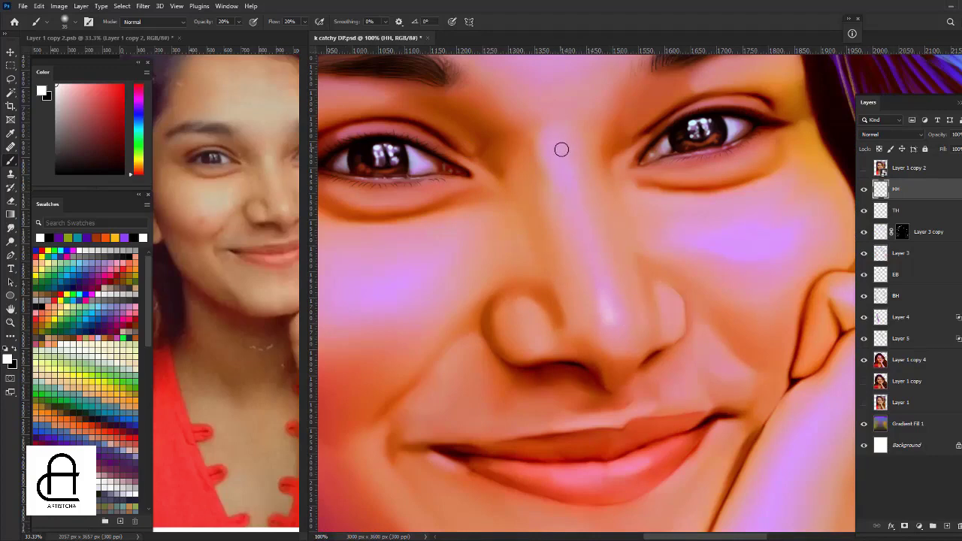
drag(552, 142, 575, 221)
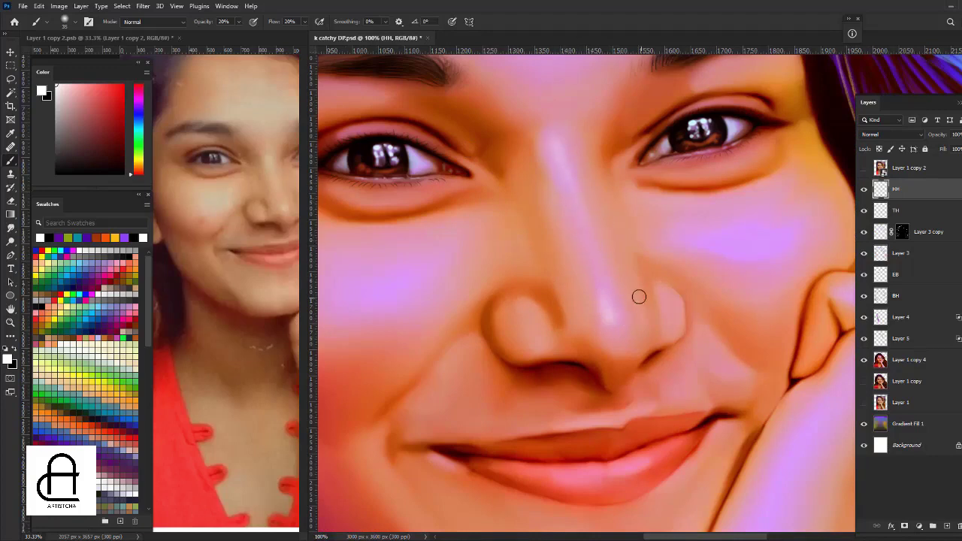
click(525, 304)
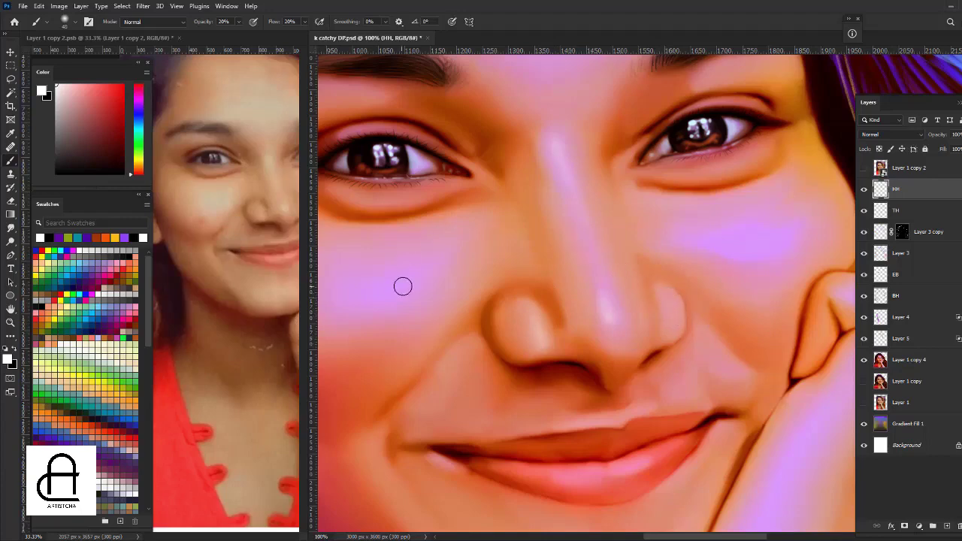
scroll(474, 248, left, 3)
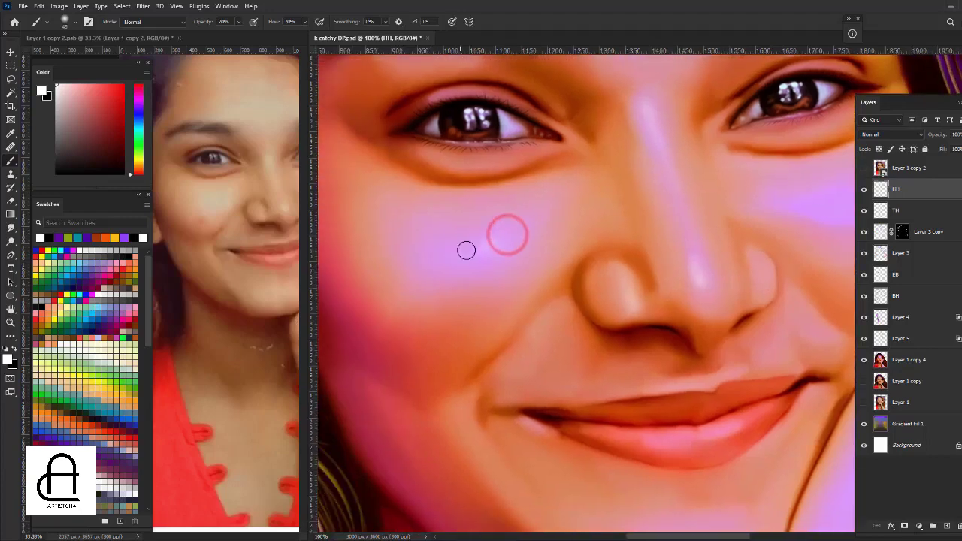
scroll(518, 229, right, 5)
scroll(518, 229, up, 2)
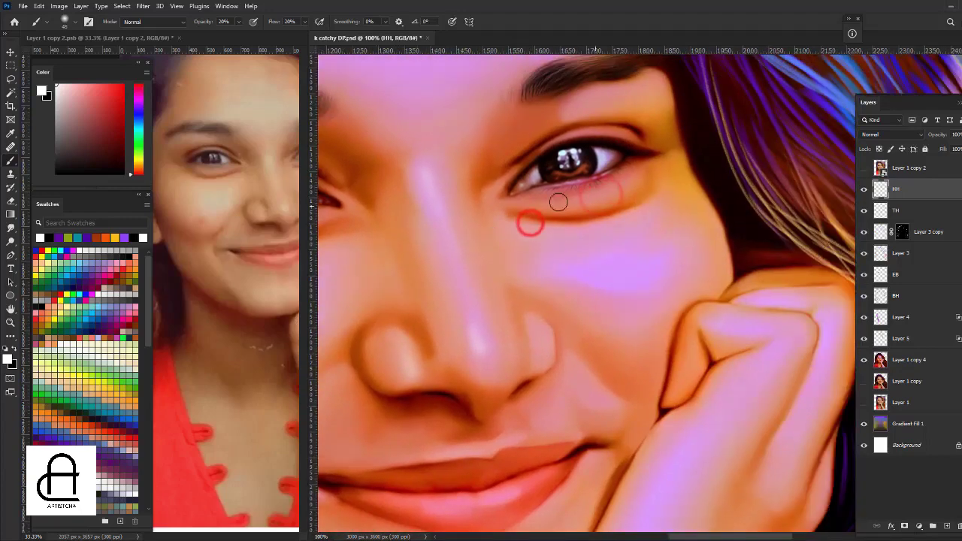
click(265, 245)
Brush a soft white highlight across the cheek beside the hand.
click(636, 235)
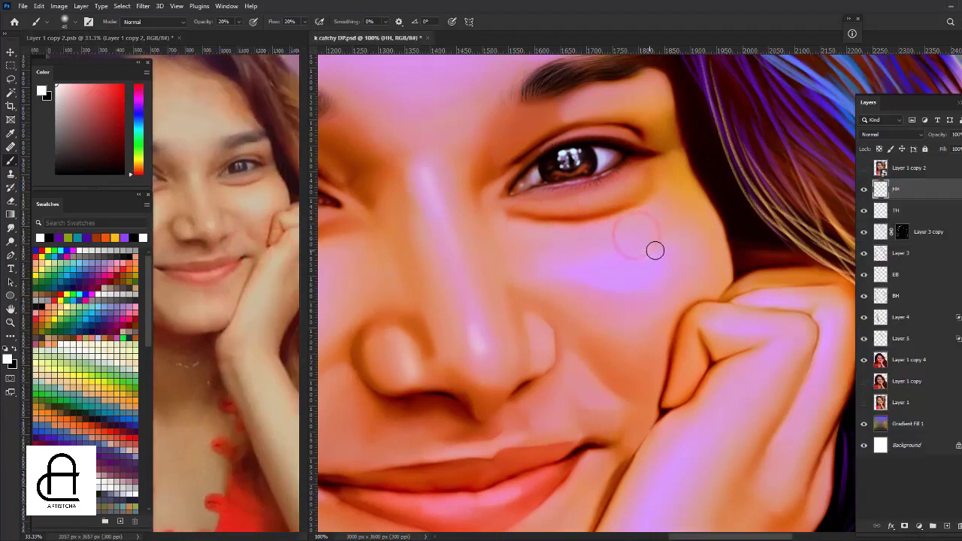
drag(654, 250, 577, 271)
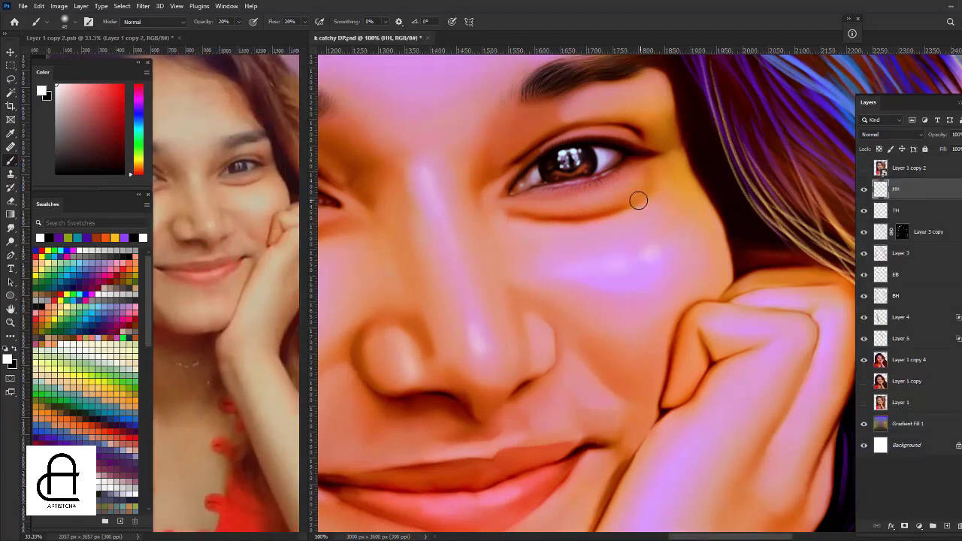
key(ctrl+0)
key(ctrl+plus)
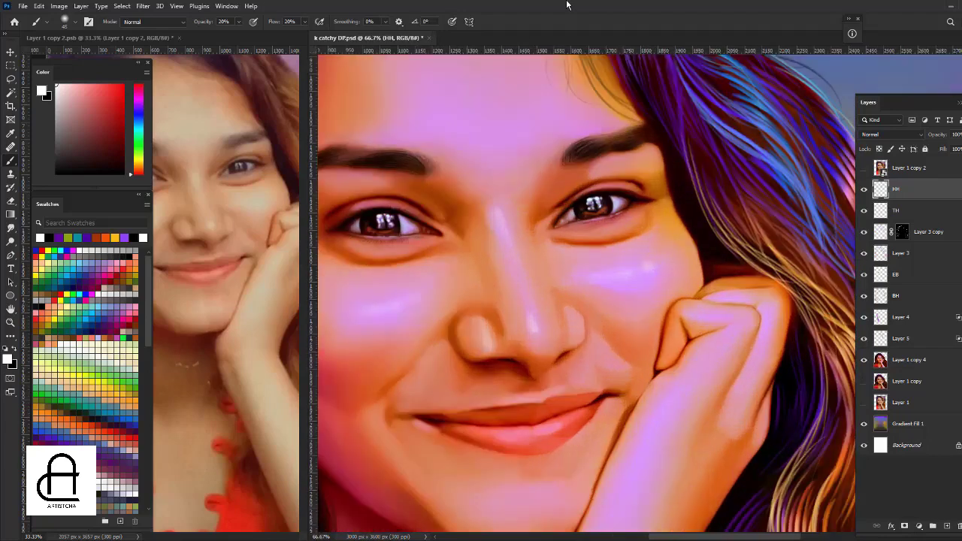
key(ctrl+plus)
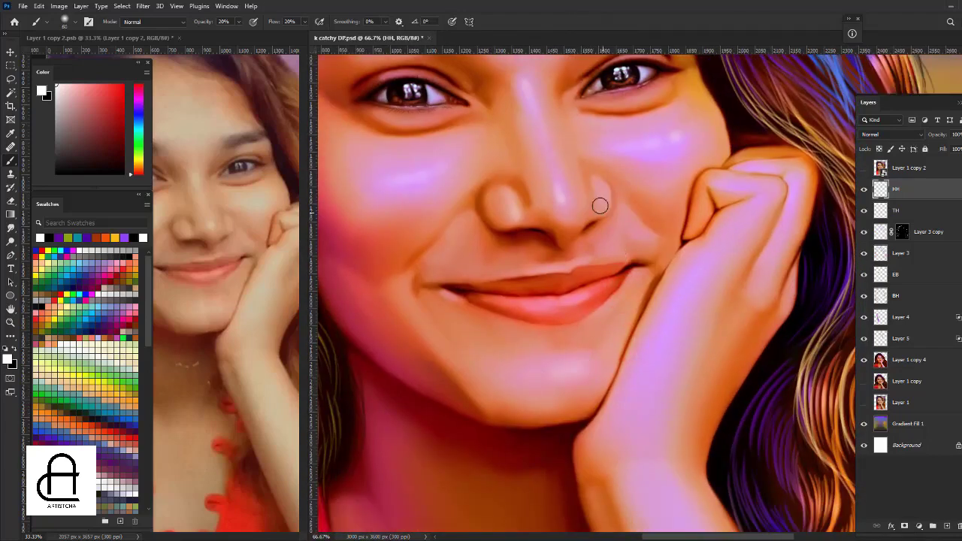
Dab a faint white highlight on the wrist.
scroll(633, 360, down, 5)
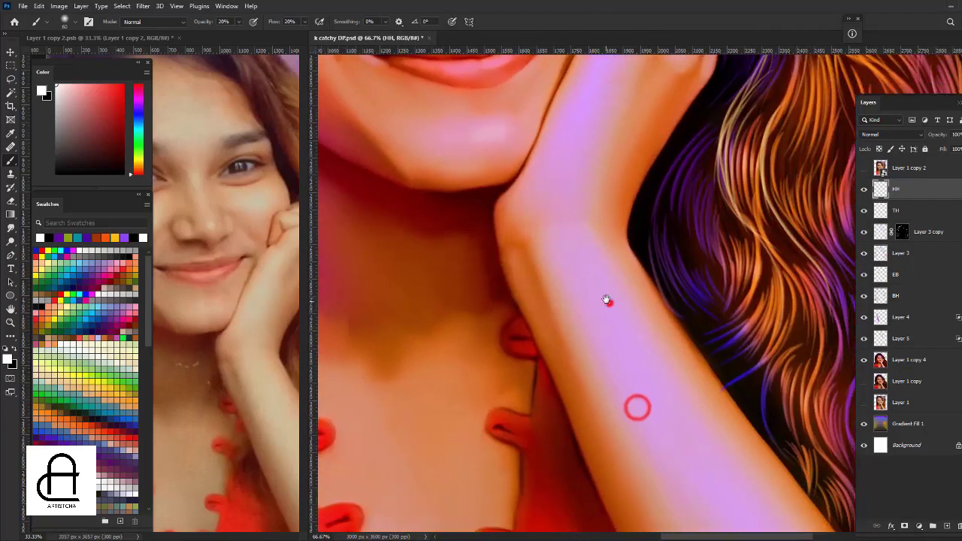
drag(599, 301, 599, 285)
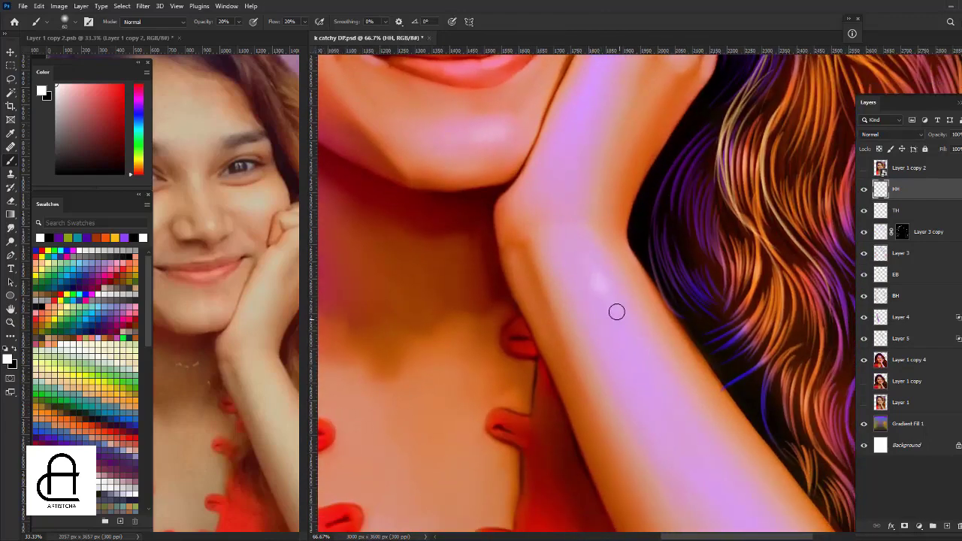
scroll(682, 424, down, 4)
scroll(682, 424, right, 2)
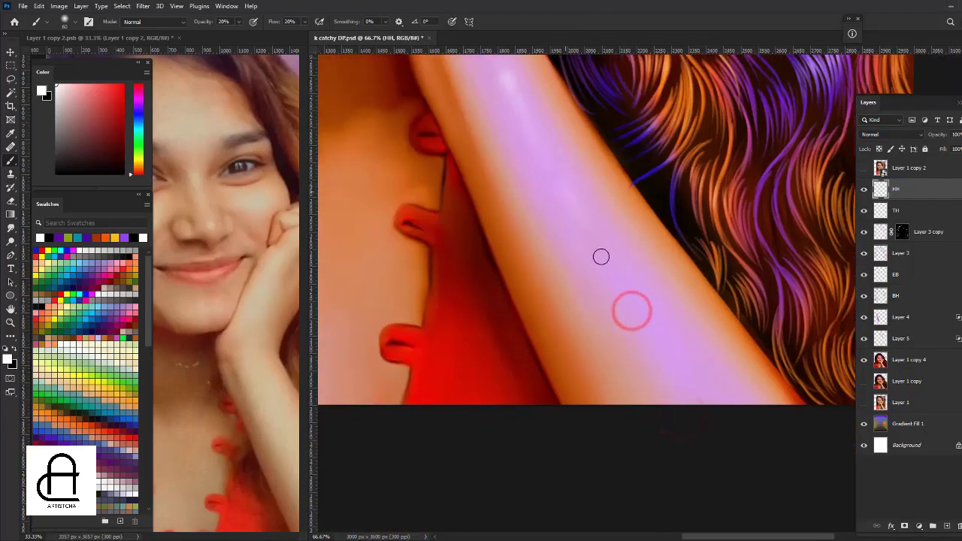
Paint a soft pale highlight down the forehead on the HH layer.
scroll(642, 244, up, 3)
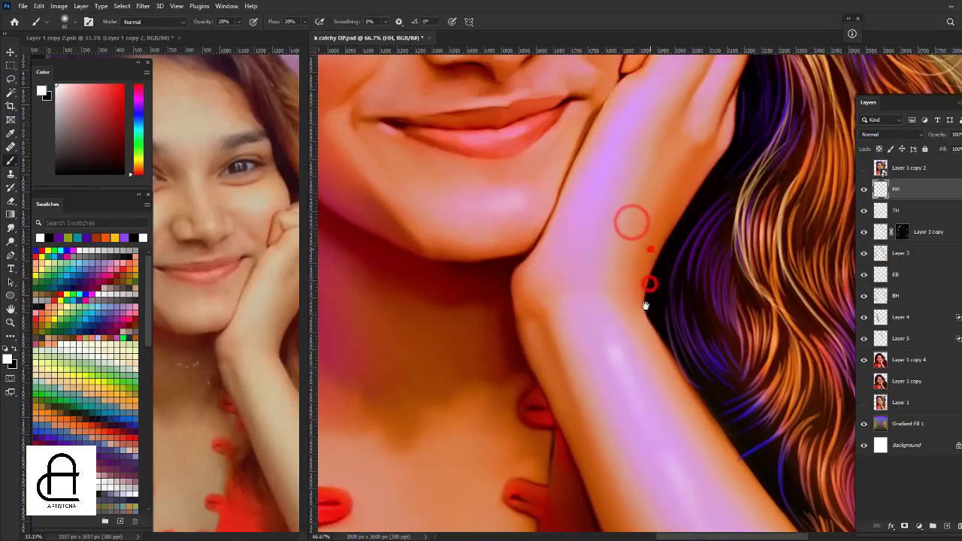
scroll(642, 233, up, 3)
scroll(653, 217, up, 2)
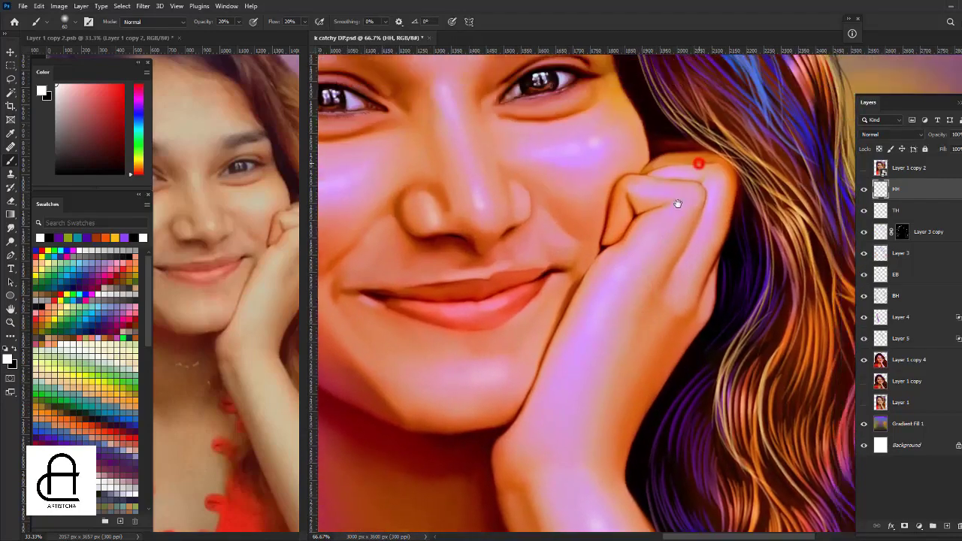
scroll(642, 206, up, 1)
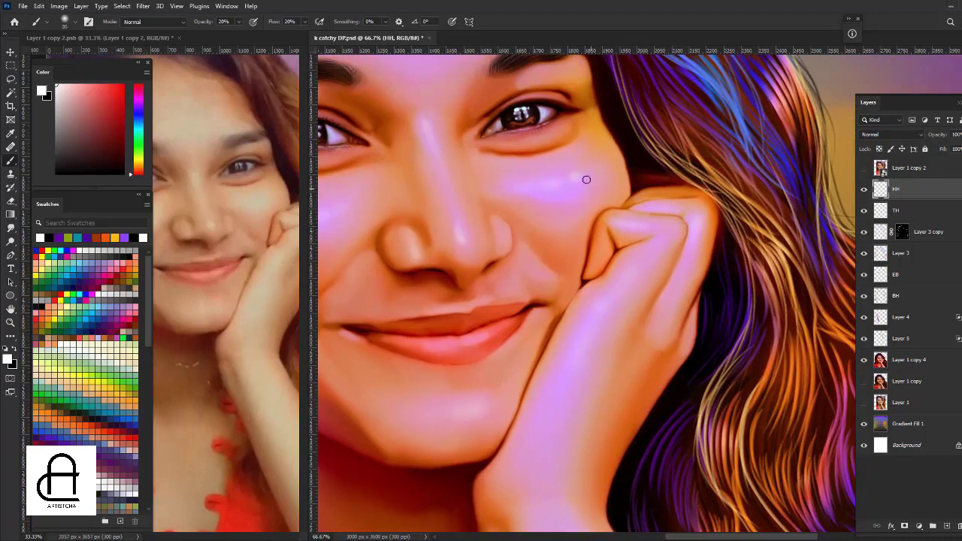
scroll(595, 157, up, 1)
scroll(623, 162, up, 1)
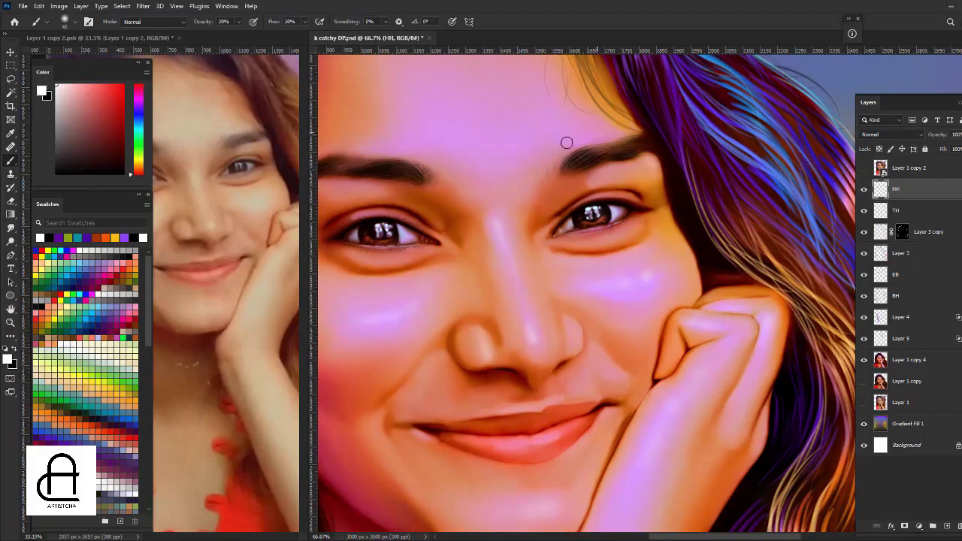
scroll(599, 181, left, 2)
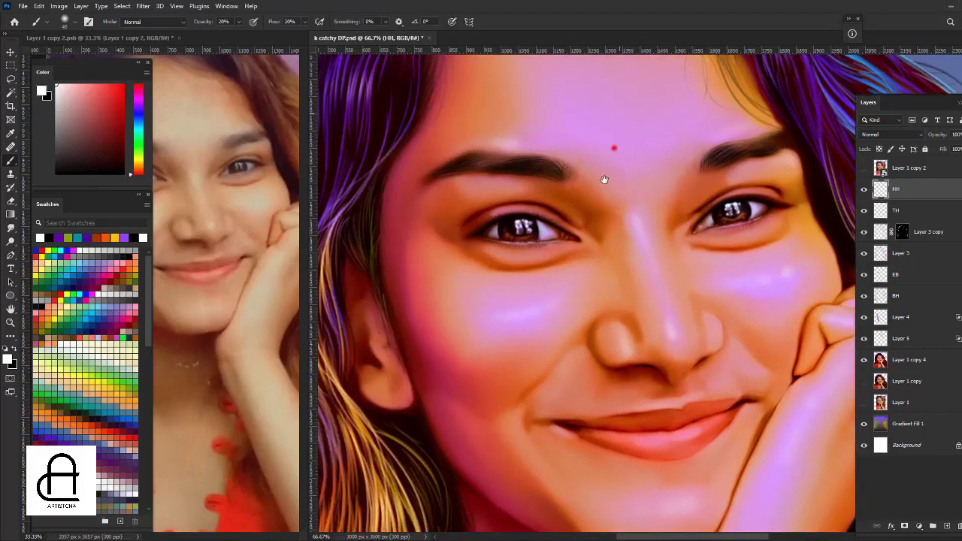
scroll(601, 173, up, 3)
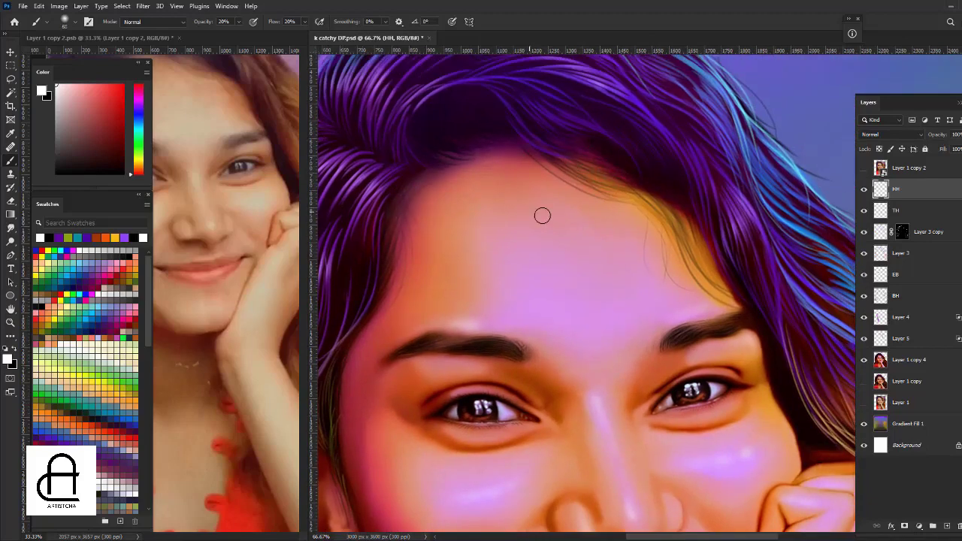
drag(496, 219, 501, 250)
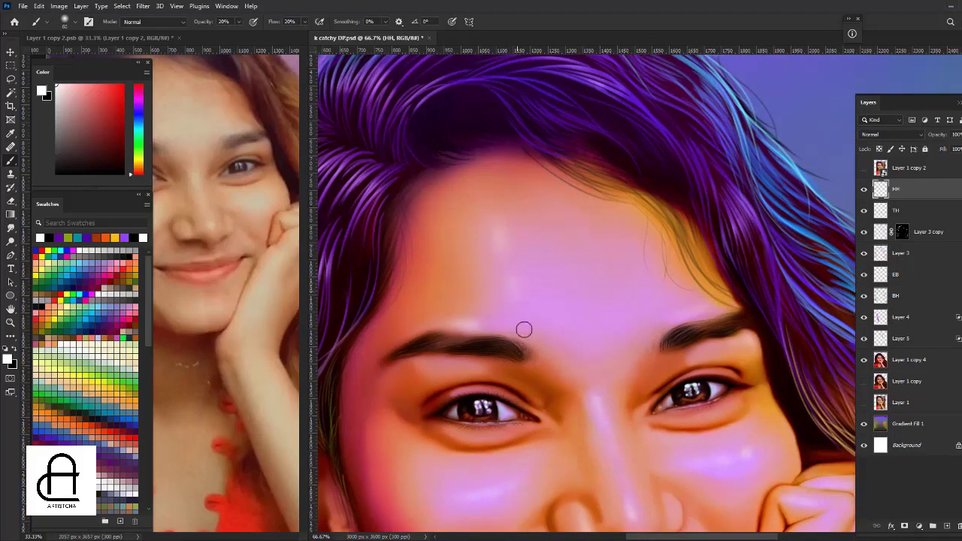
key(ctrl+minus)
key(ctrl+minus)
key(ctrl+minus)
Zoom in to 200% on the nose and shrink the brush twice for fine detail.
key(ctrl+plus)
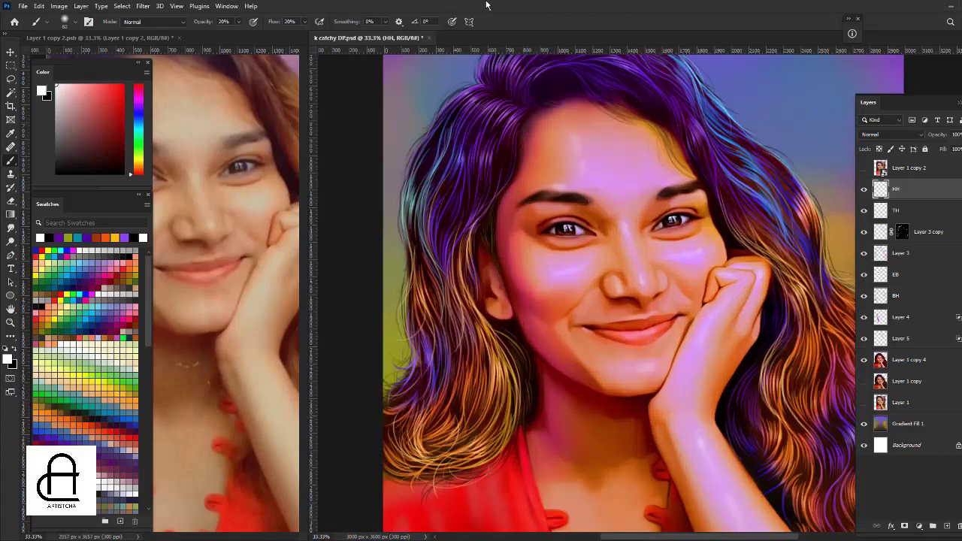
key(ctrl+plus)
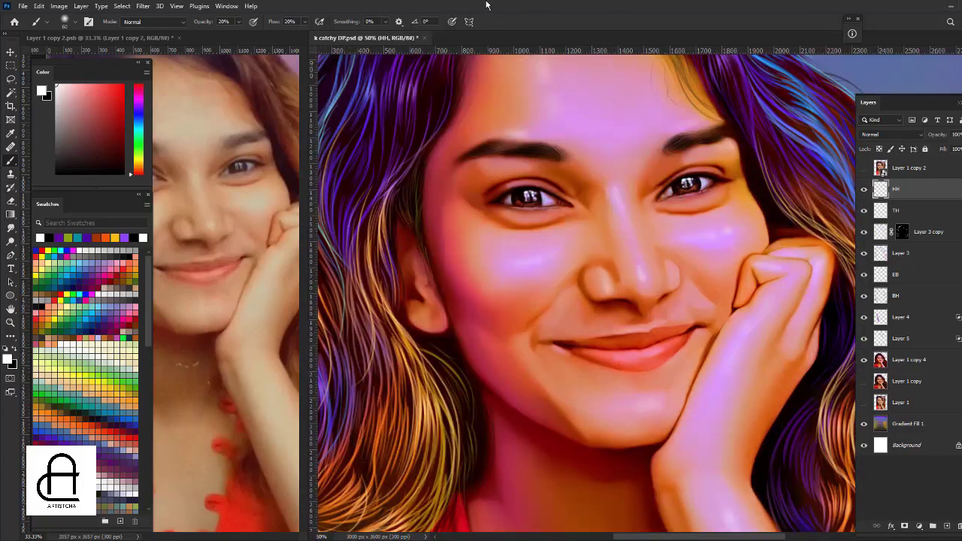
key(ctrl+plus)
key(ctrl+plus)
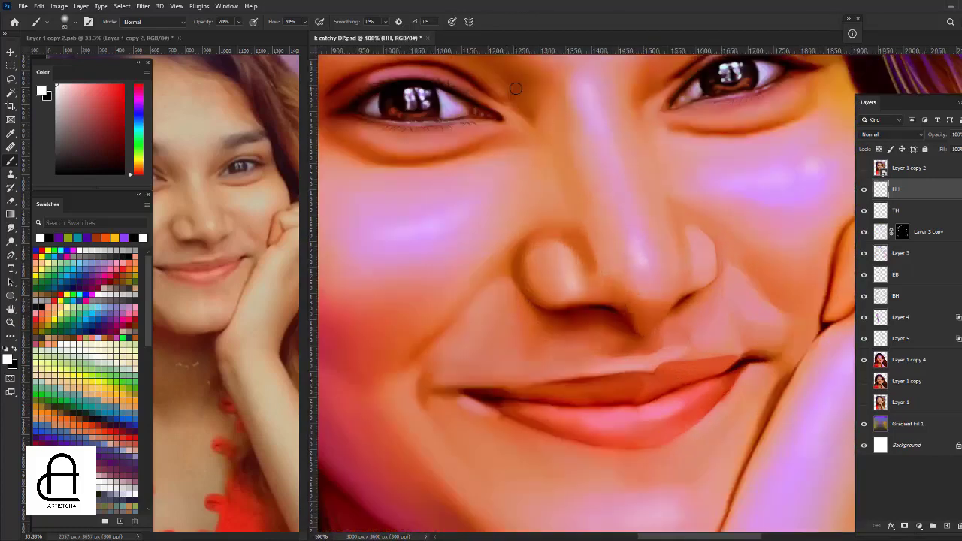
key(bracketleft)
key(bracketleft)
key(bracketleft)
key(bracketleft)
key(bracketleft)
key(bracketleft)
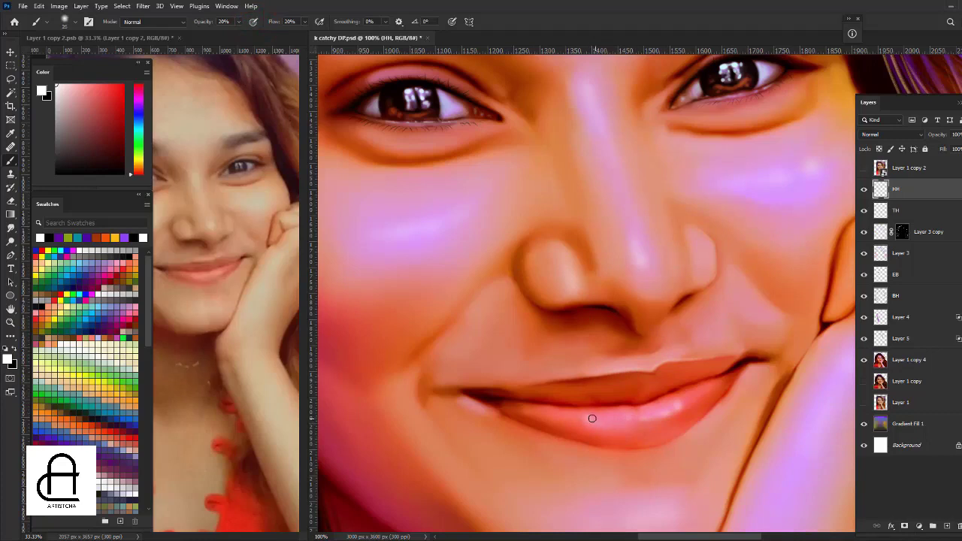
key(bracketleft)
key(bracketleft)
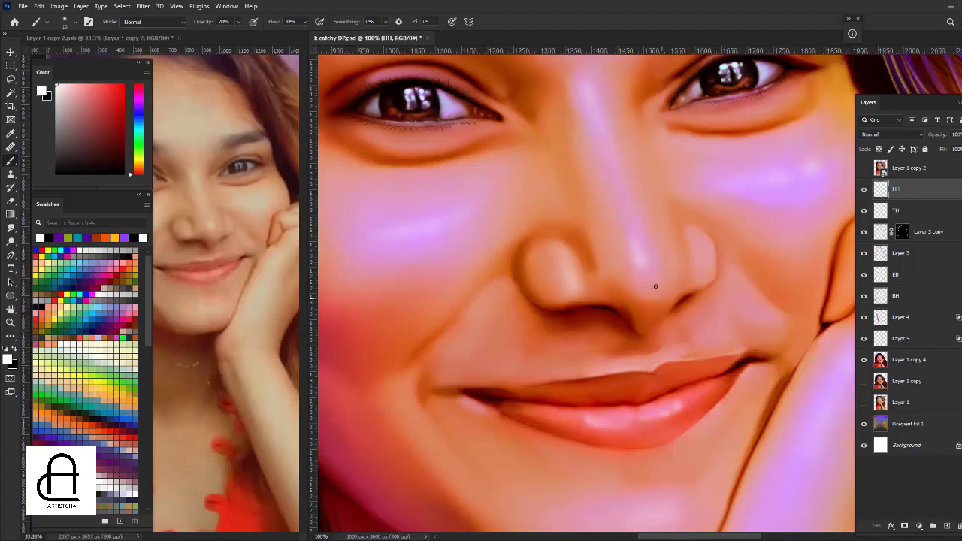
key(ctrl+plus)
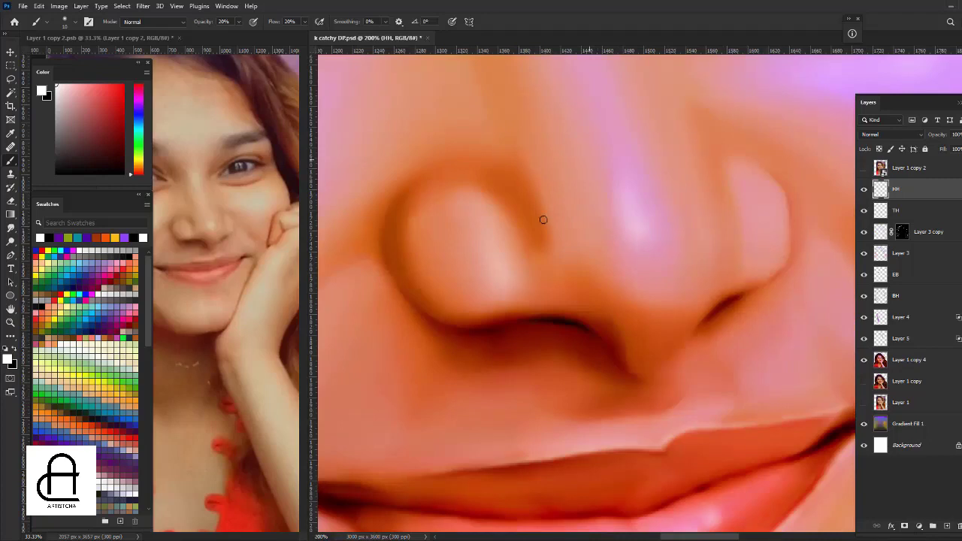
Sample the nostril's dark red as paint colour, then switch to a smaller eraser.
alt+click(466, 331)
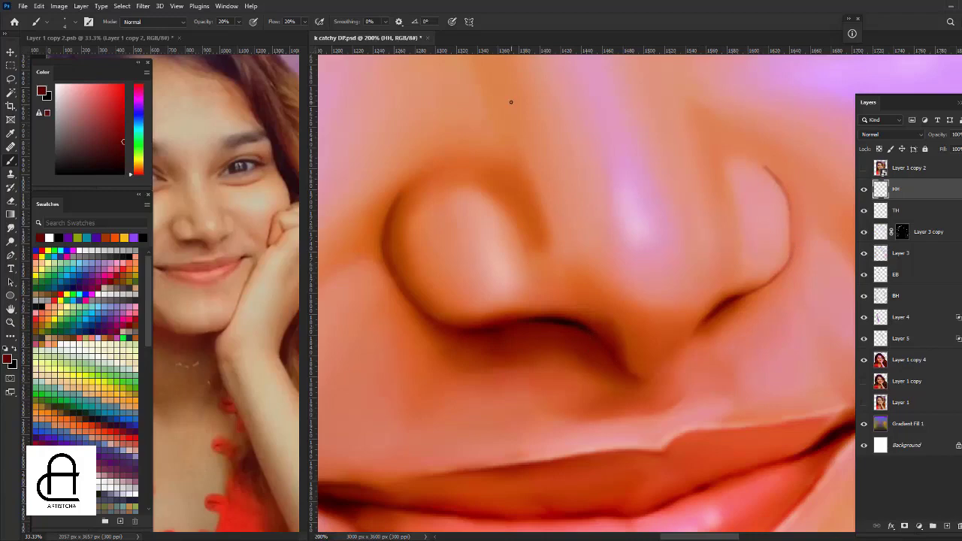
key(ctrl+0)
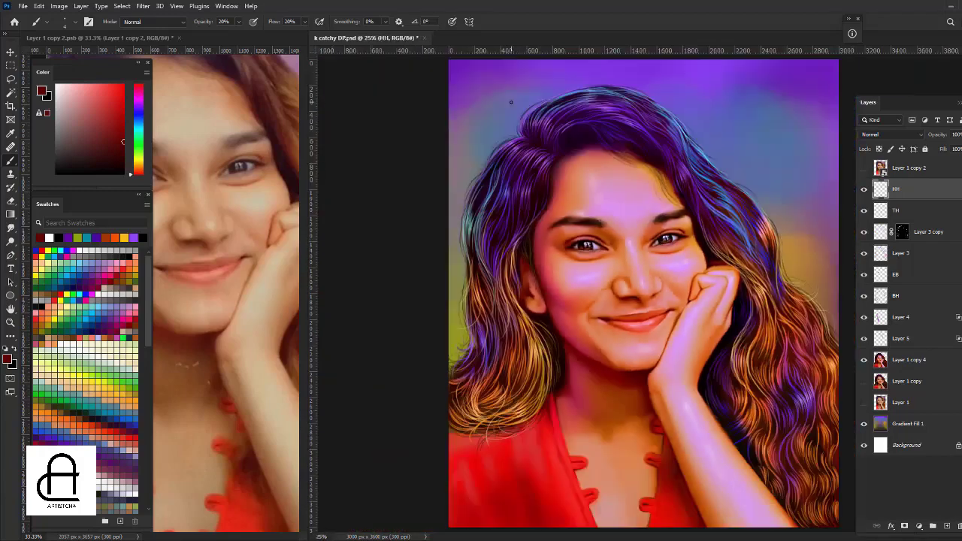
key(ctrl+plus)
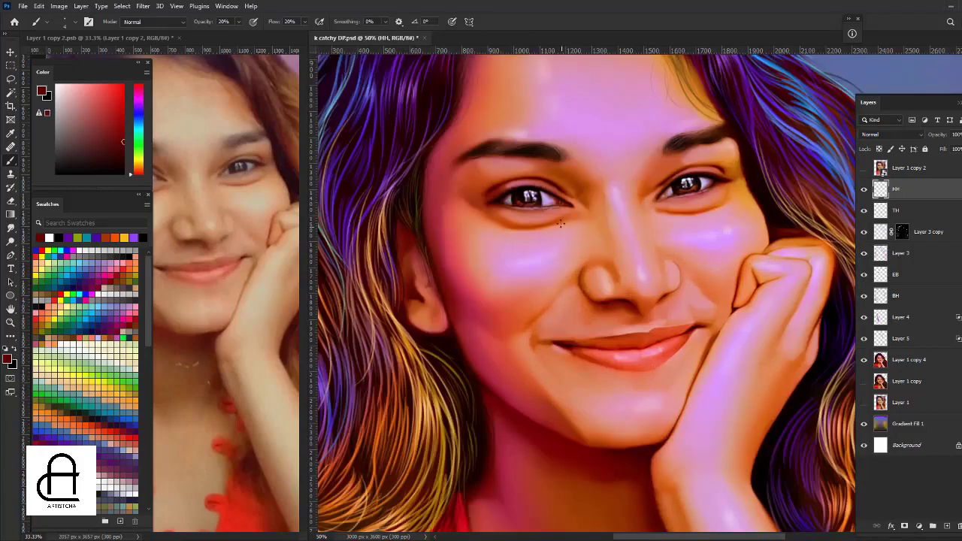
scroll(591, 133, up, 2)
key(e)
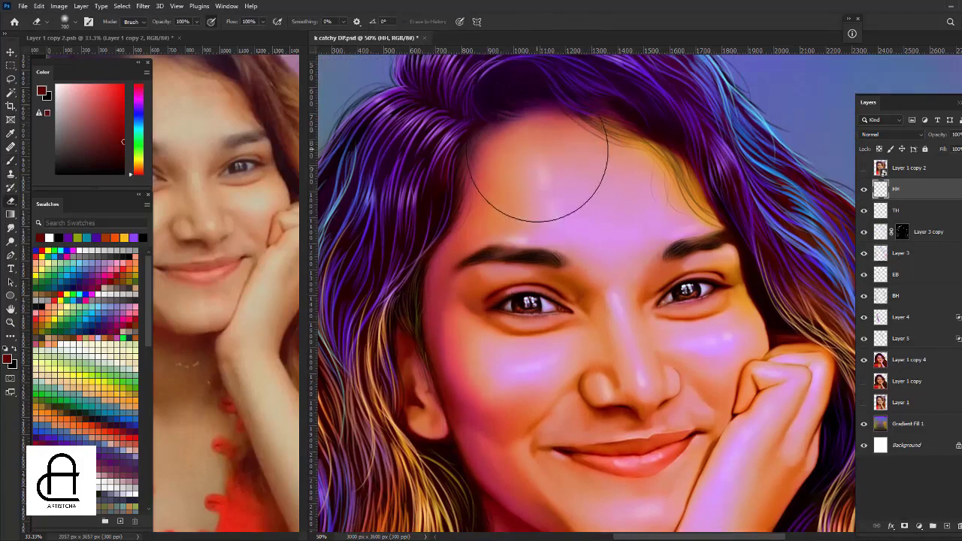
key(bracketleft)
key(bracketleft)
key(bracketleft)
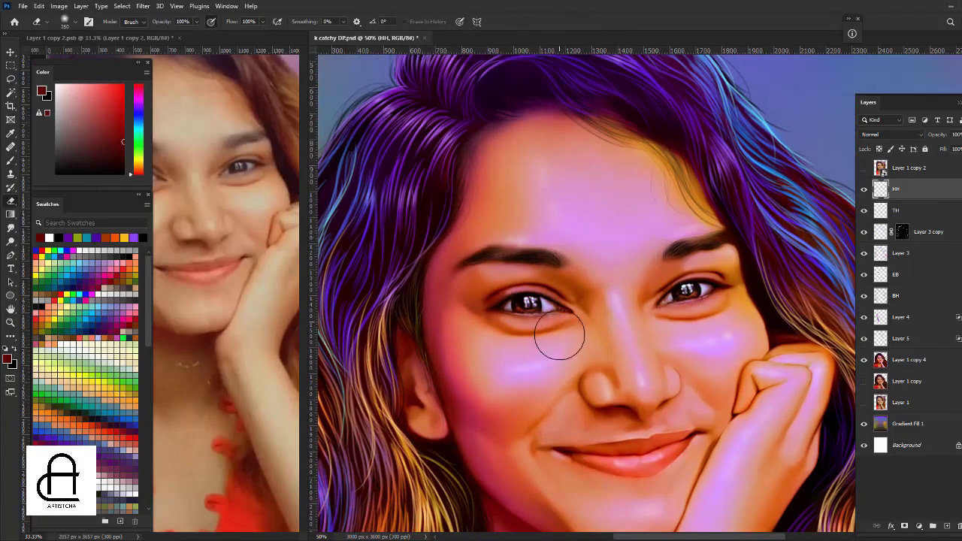
key(bracketleft)
key(bracketleft)
key(bracketleft)
scroll(647, 398, down, 2)
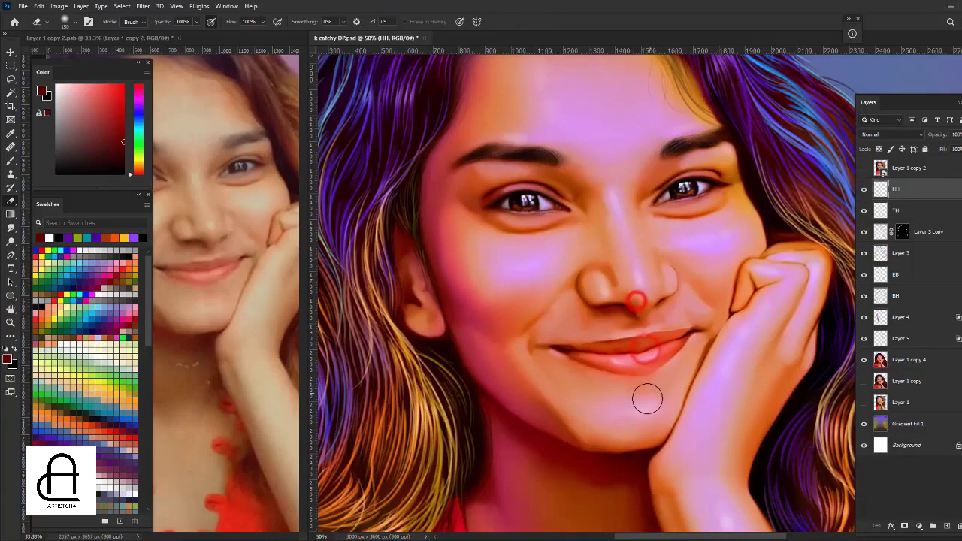
scroll(651, 353, down, 3)
scroll(680, 240, up, 3)
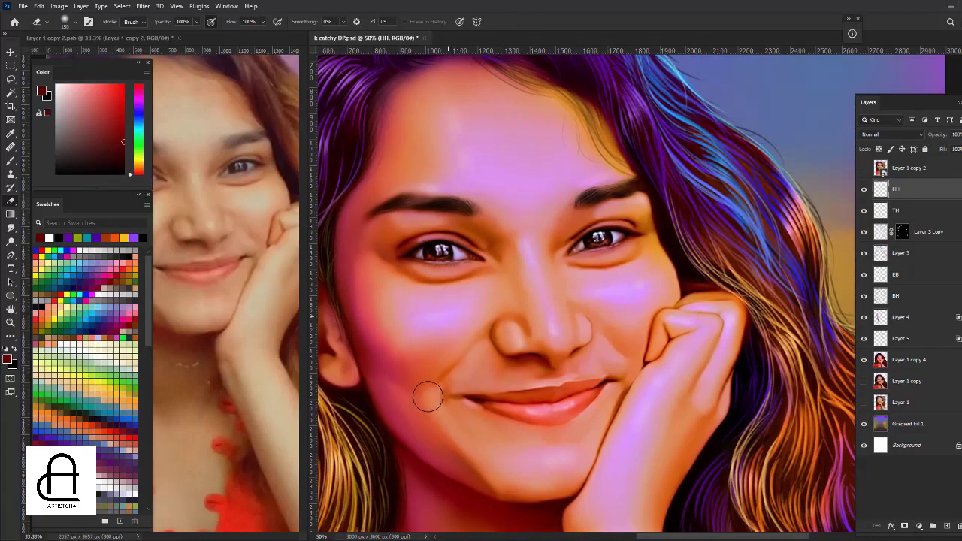
Return to the Brush with airbrush build-up enabled and white as the painting colour.
key(b)
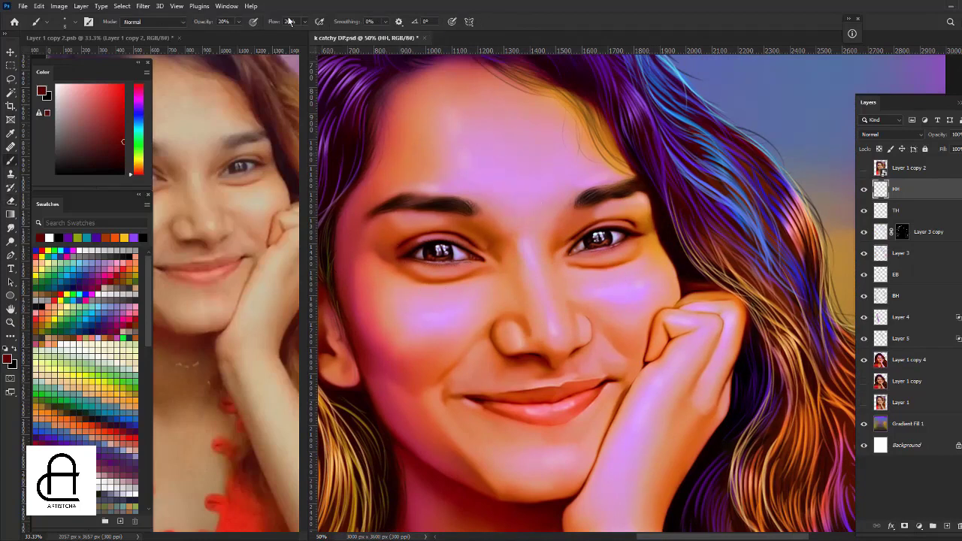
click(253, 21)
key(x)
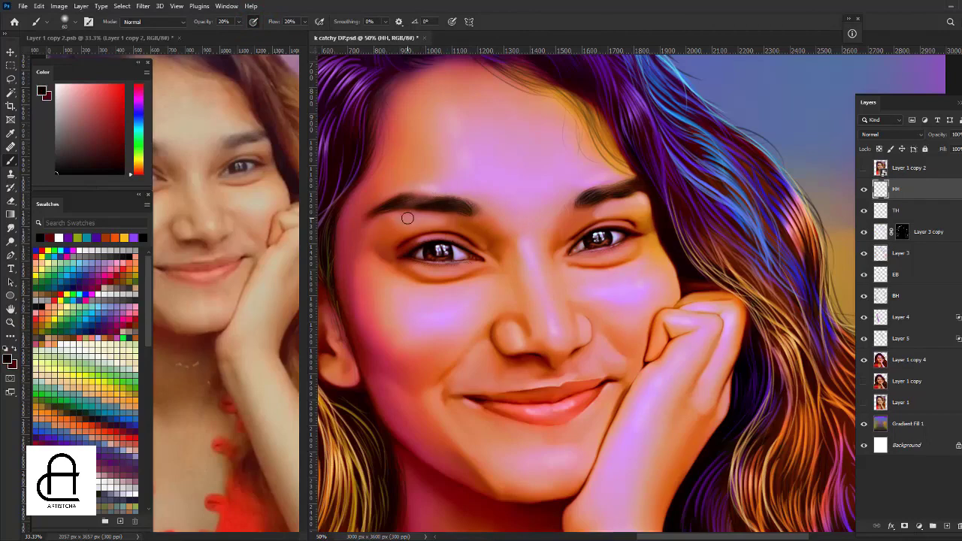
key(d)
key(x)
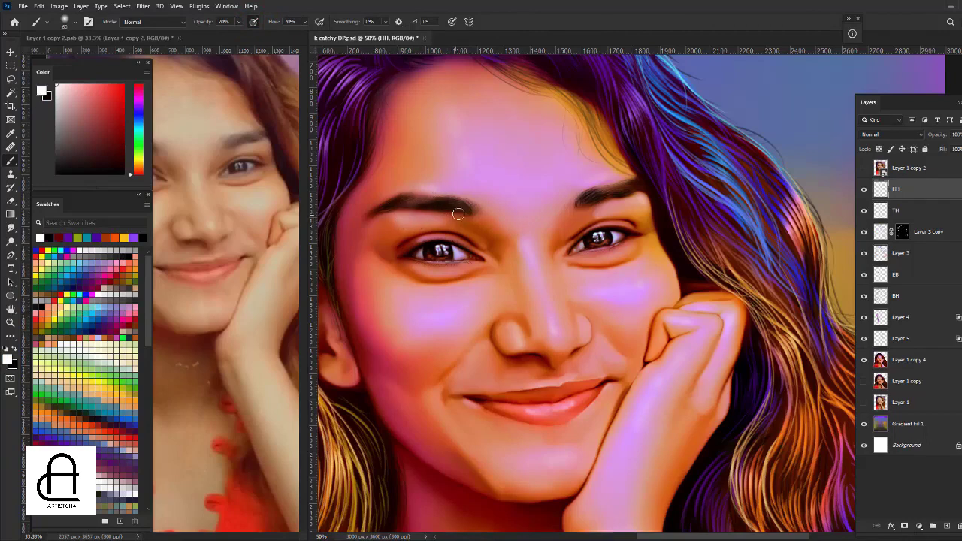
scroll(488, 225, left, 3)
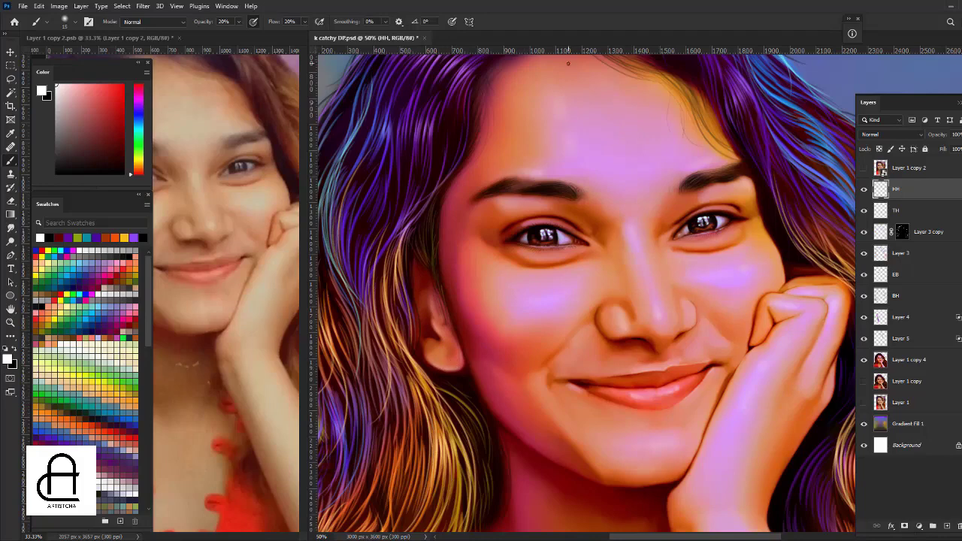
scroll(706, 311, up, 1)
scroll(706, 311, up, 1)
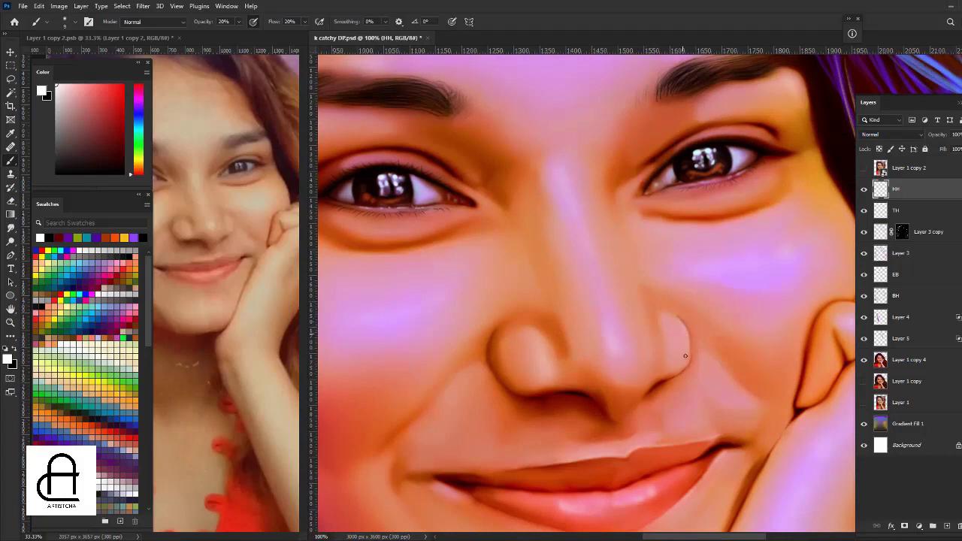
Enlarge the brush and paint a faint white highlight along the right face edge.
key(bracketright)
key(bracketright)
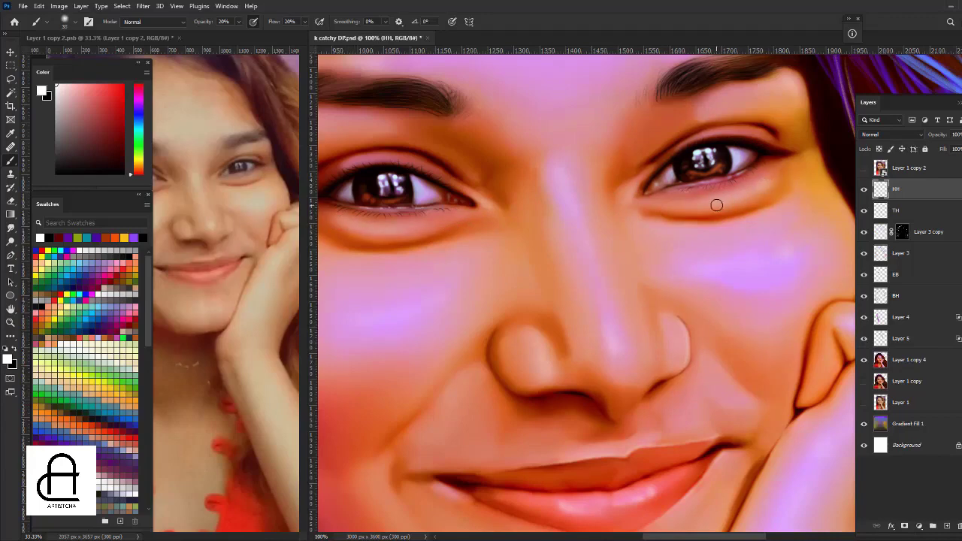
drag(723, 178, 558, 215)
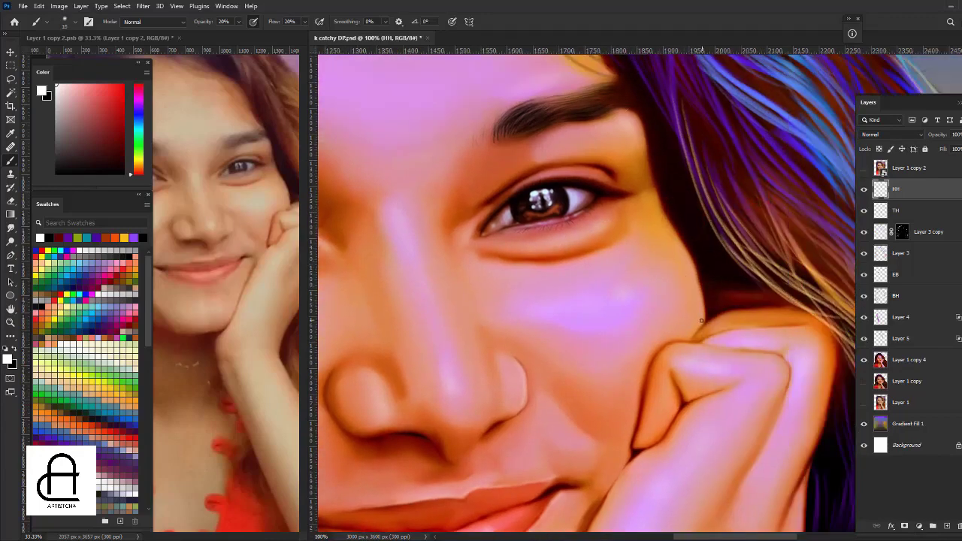
key(bracketright)
drag(646, 177, 628, 112)
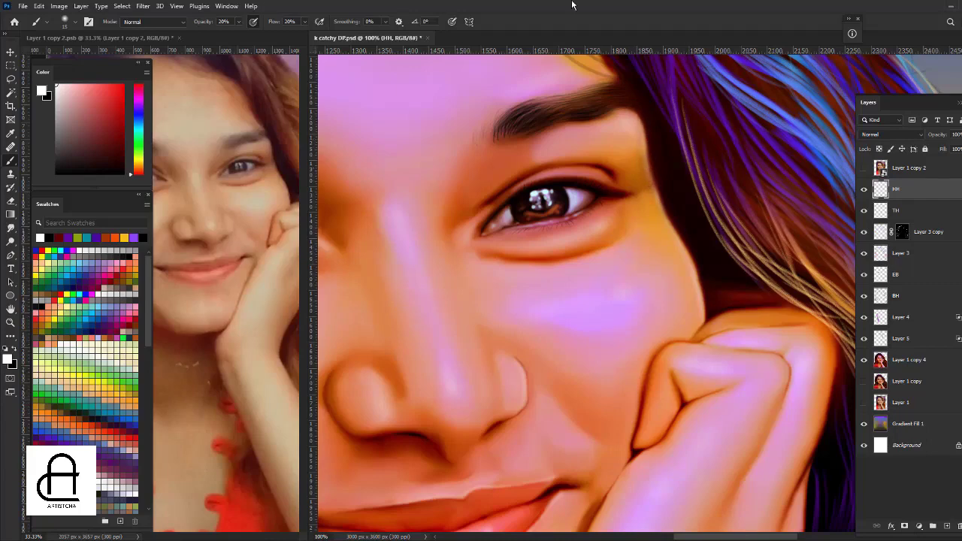
key(ctrl+minus)
key(ctrl+minus)
key(ctrl+minus)
key(ctrl+plus)
key(ctrl+plus)
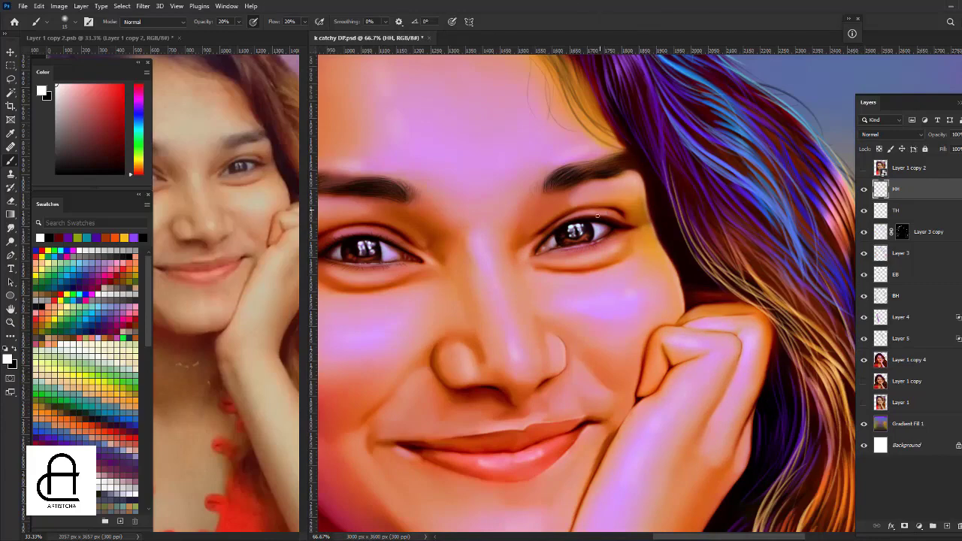
Pan the reference photo to frame the face, then reactivate the portrait document.
drag(444, 197, 578, 202)
click(217, 201)
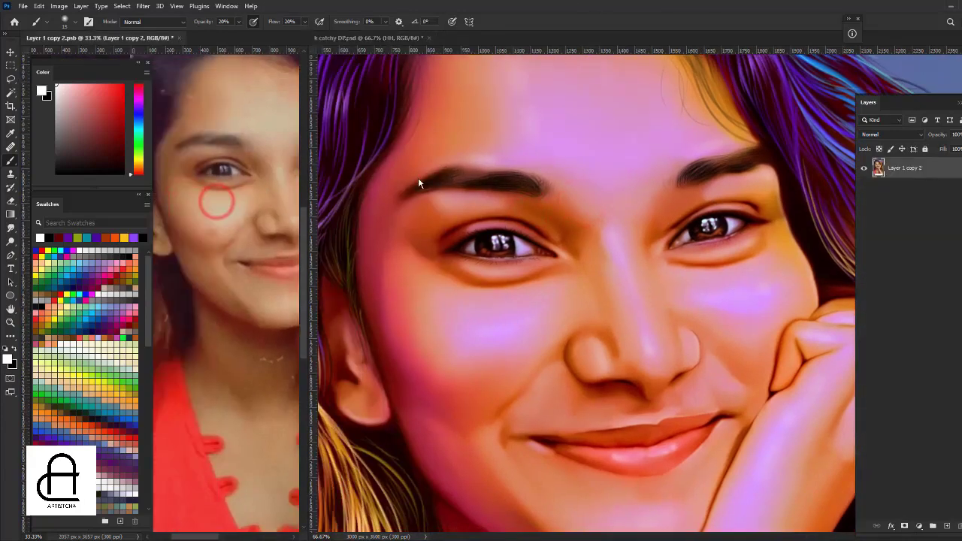
click(417, 183)
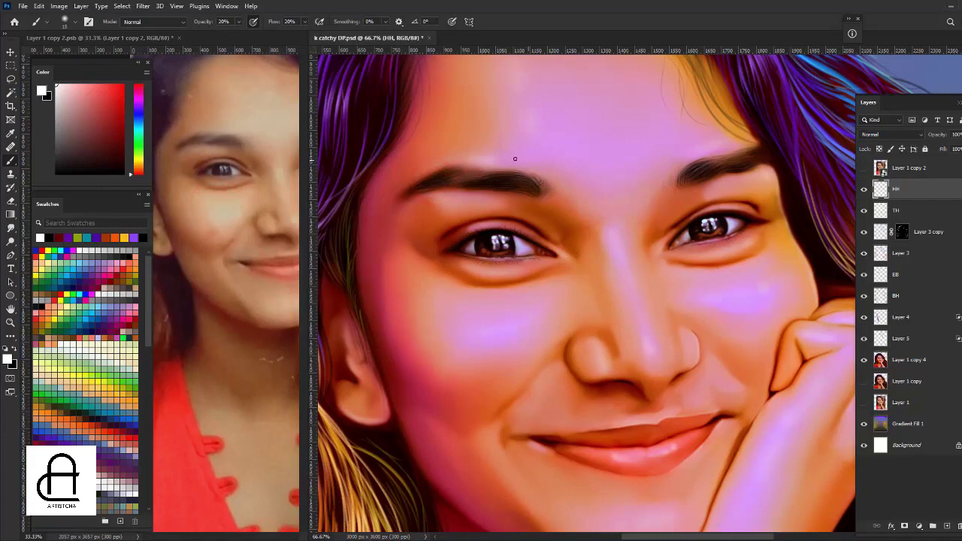
drag(254, 215, 204, 223)
click(547, 188)
click(913, 359)
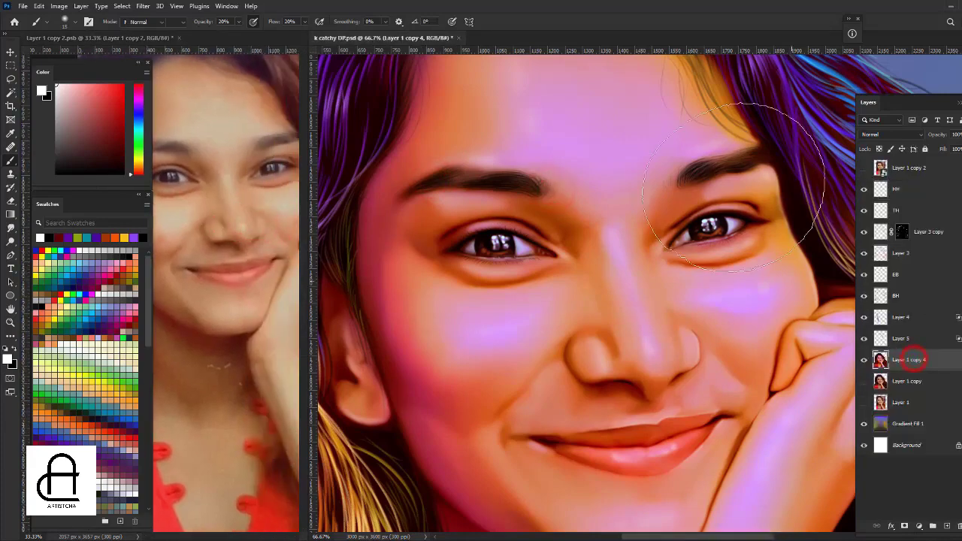
key(r)
right_click(611, 188)
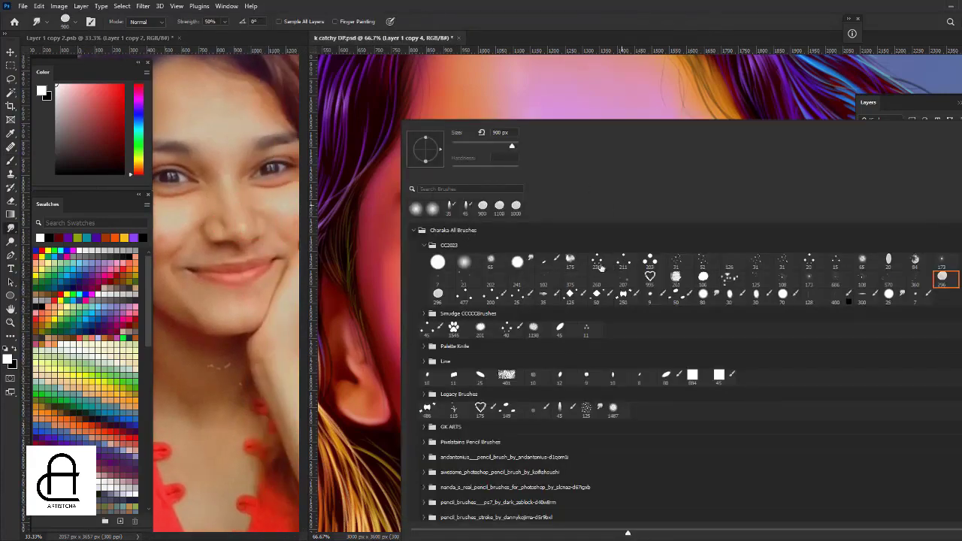
double_click(492, 261)
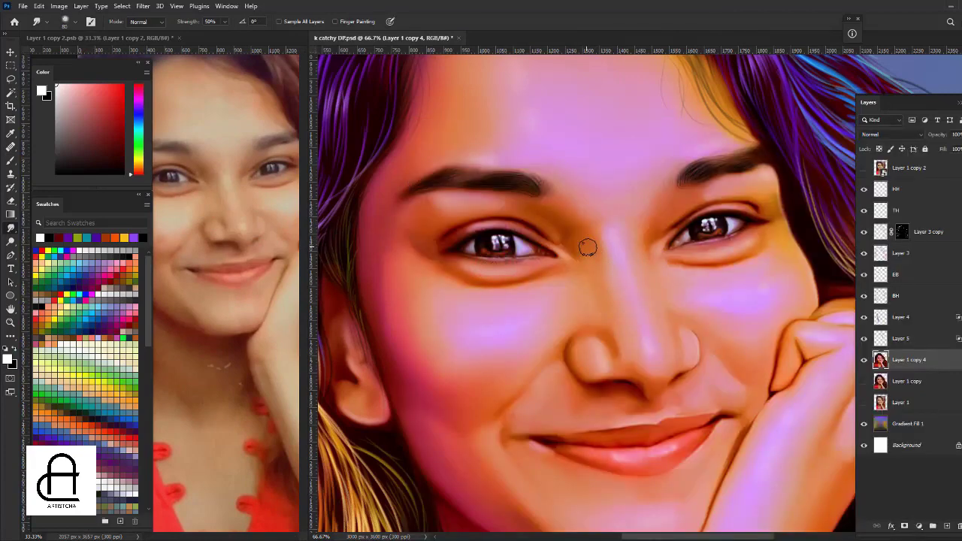
key(bracketleft)
key(bracketleft)
key(bracketleft)
key(ctrl+0)
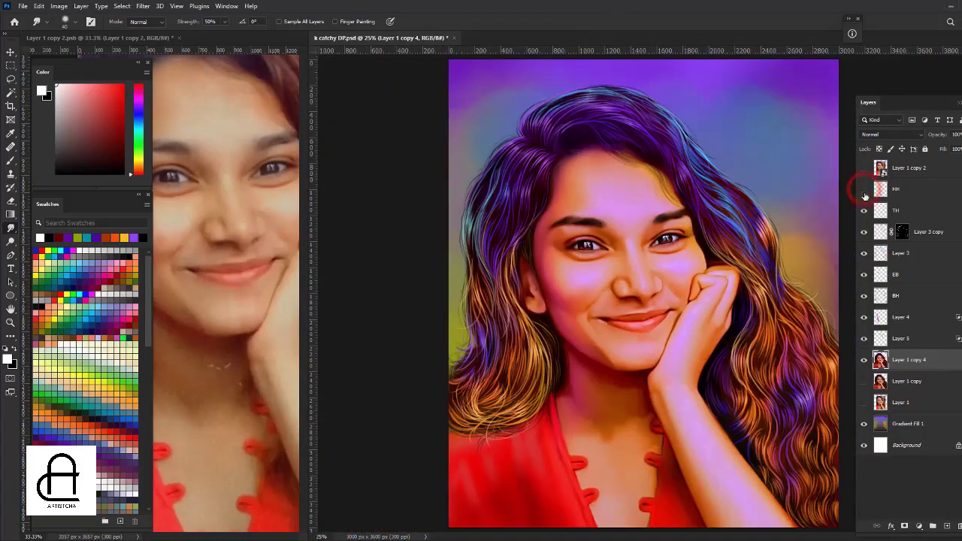
key(v)
key(ctrl+minus)
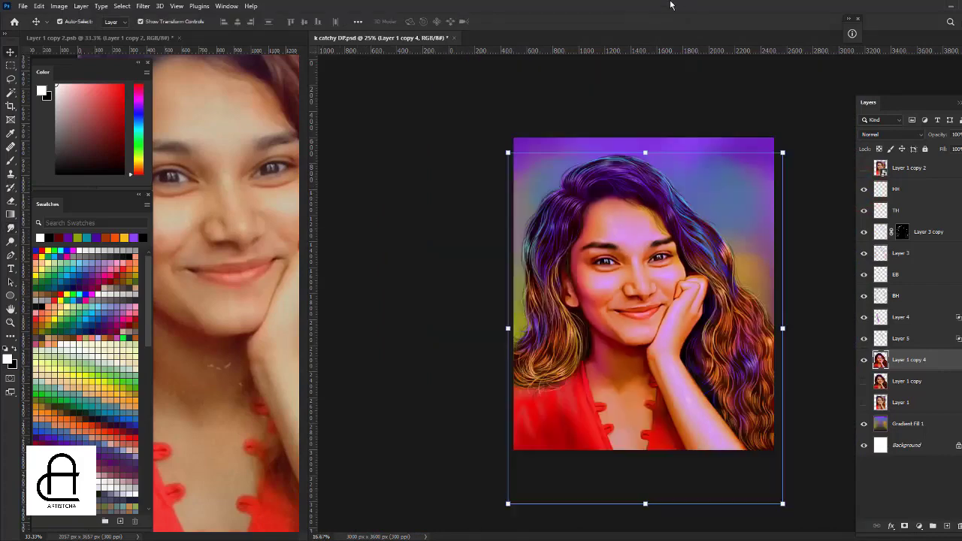
key(ctrl+plus)
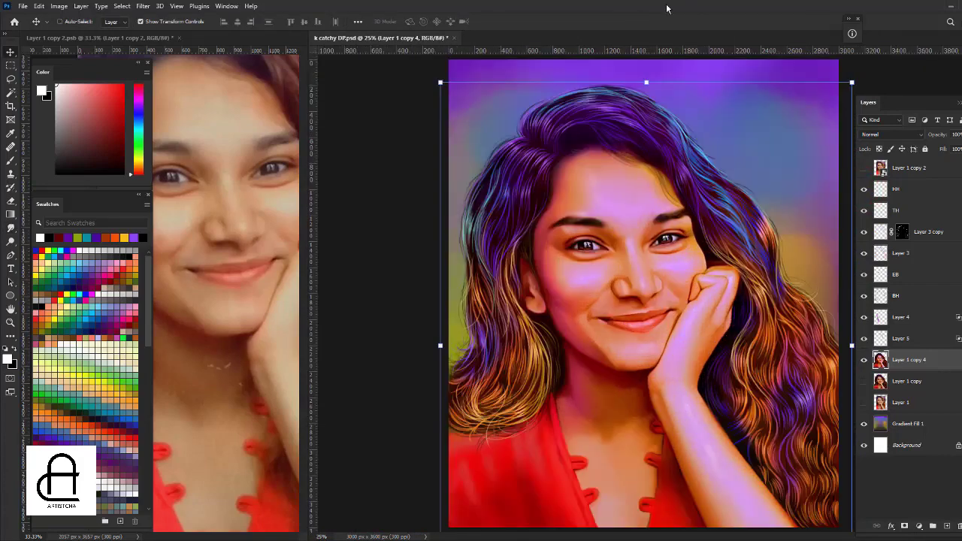
key(ctrl+minus)
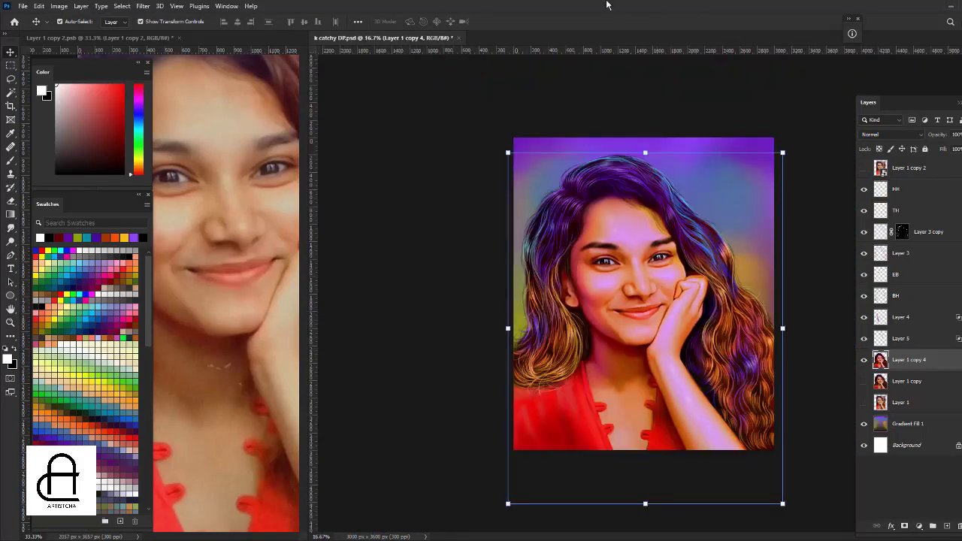
key(ctrl+plus)
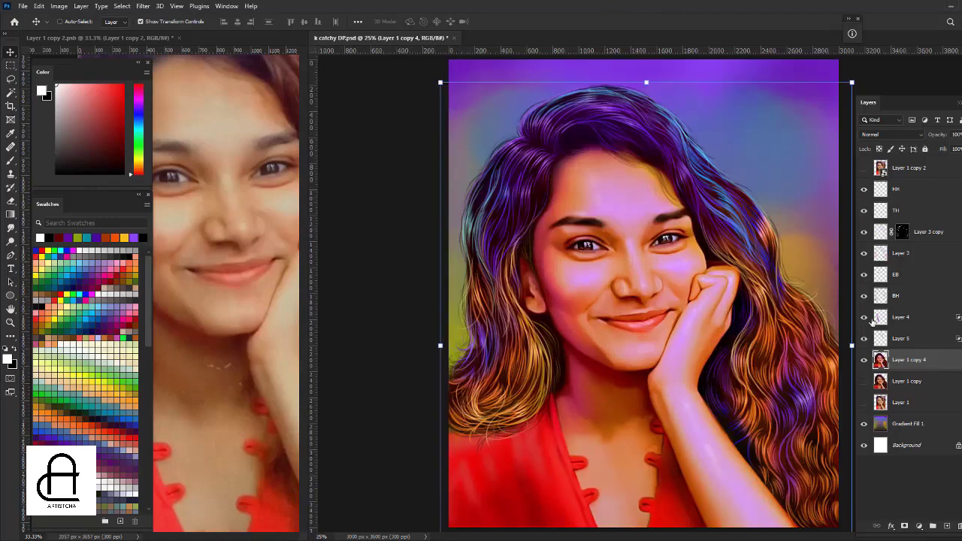
Lasso the lower-left hair and feather the selection by 25 pixels.
key(l)
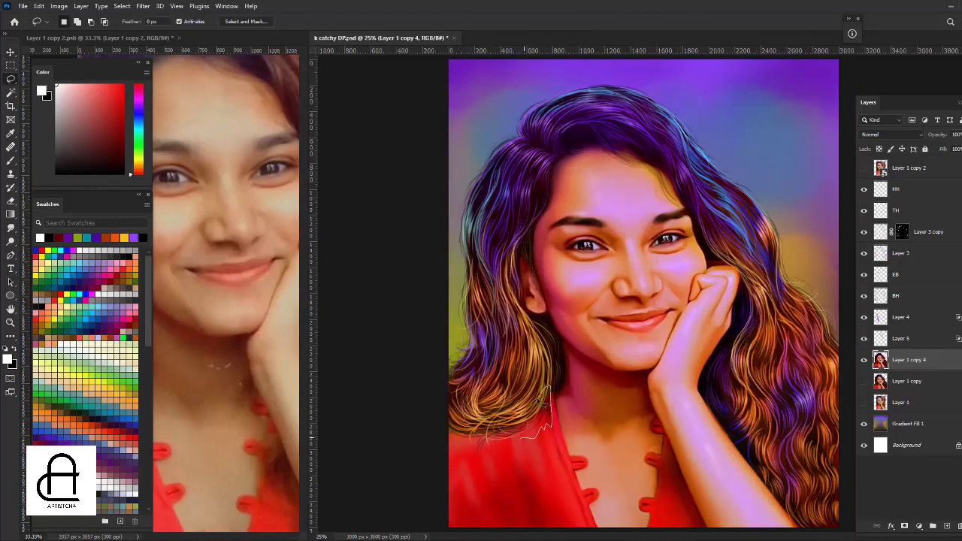
drag(460, 442, 450, 402)
key(shift+F6)
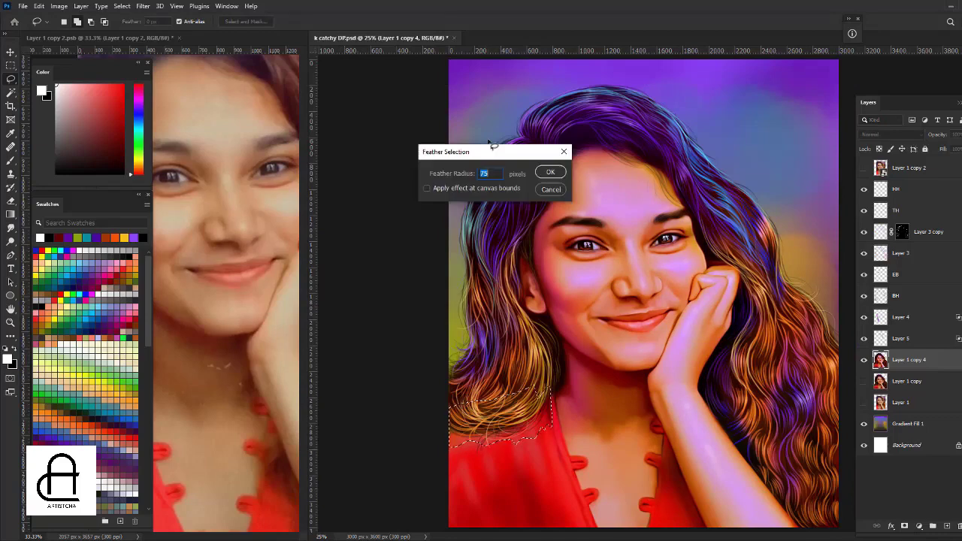
text(25)
key(Return)
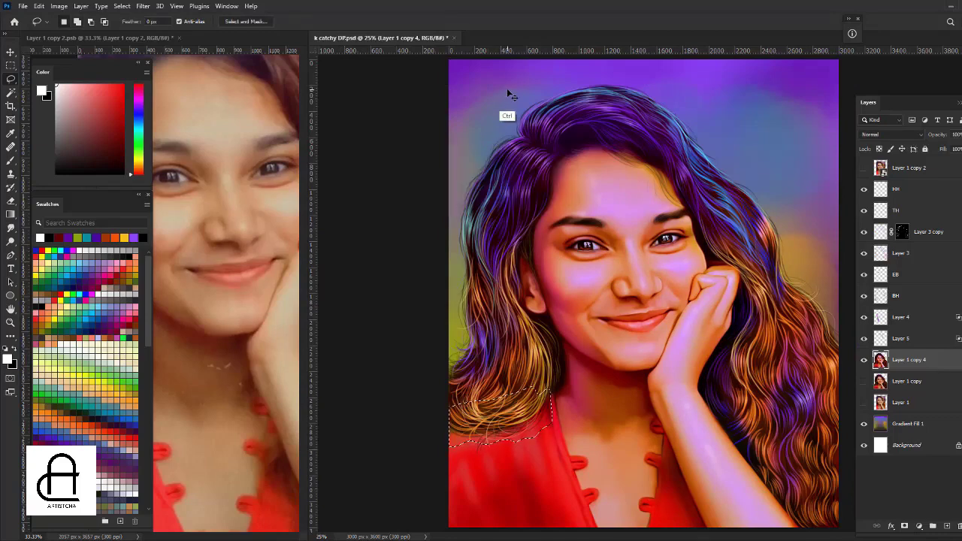
Darken the selected hair with Exposure around -2.03, after trying and cancelling Levels.
key(ctrl+l)
drag(752, 218, 792, 218)
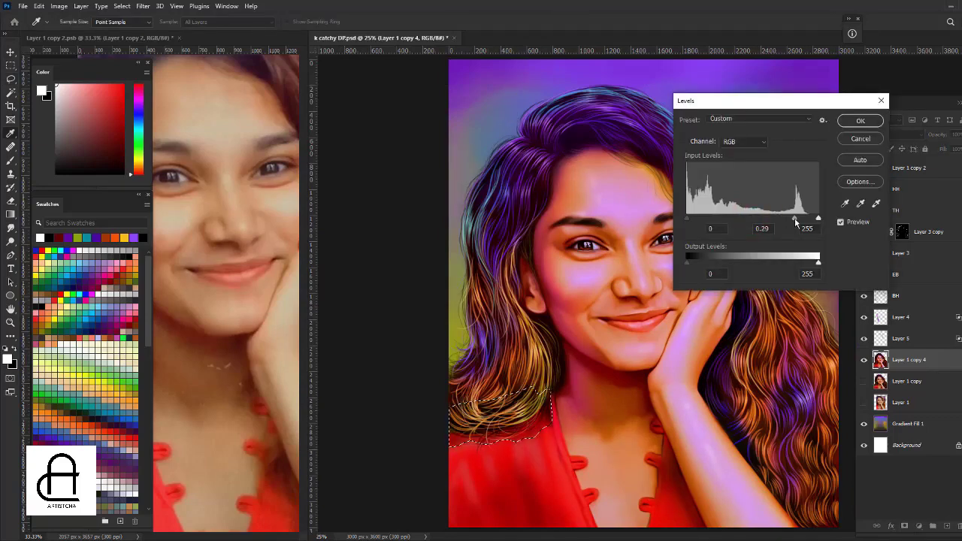
click(854, 141)
click(59, 6)
click(187, 63)
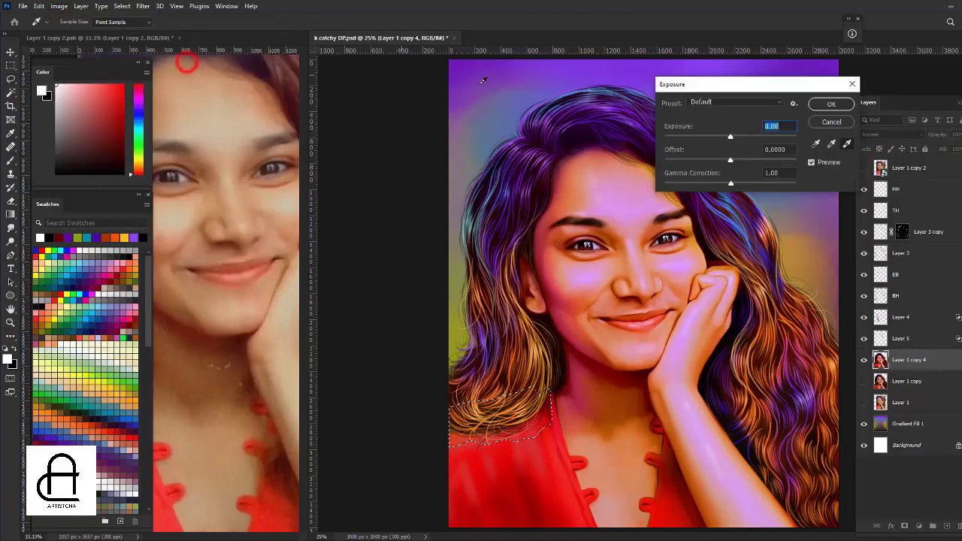
drag(729, 136, 709, 137)
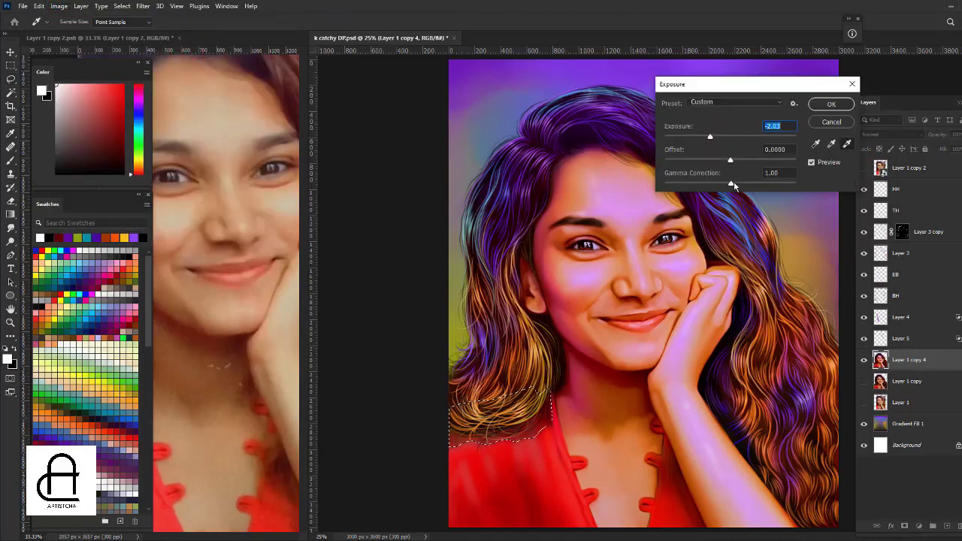
drag(730, 183, 727, 186)
click(831, 103)
key(ctrl+d)
key(v)
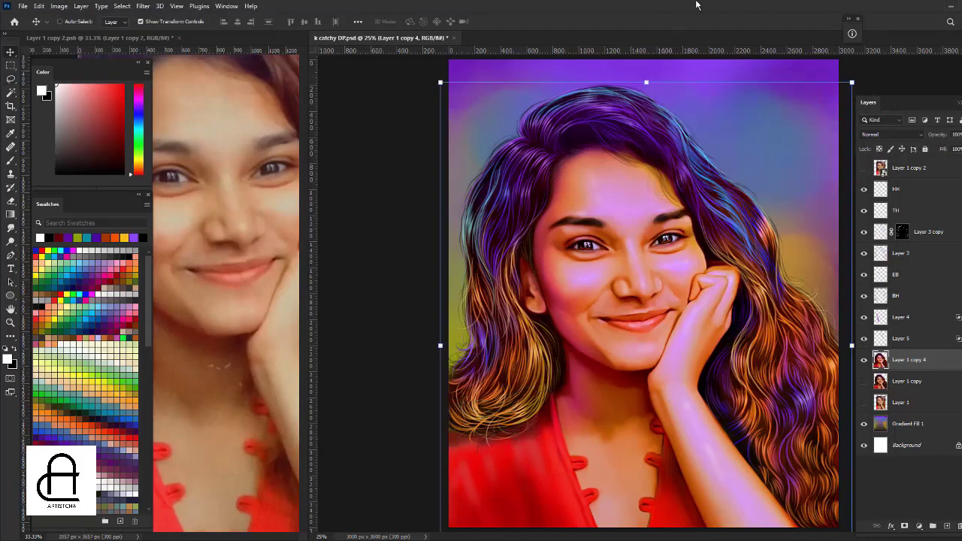
key(ctrl+minus)
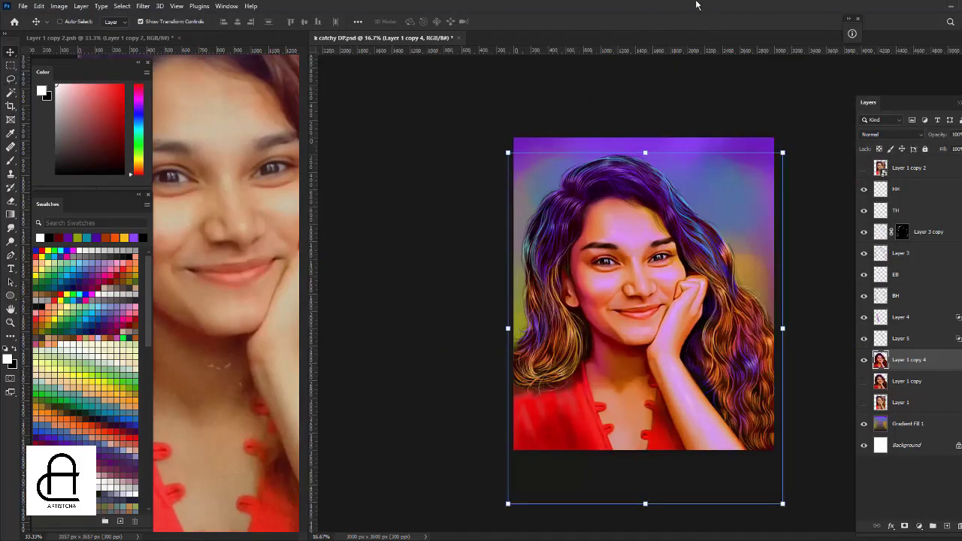
key(ctrl+plus)
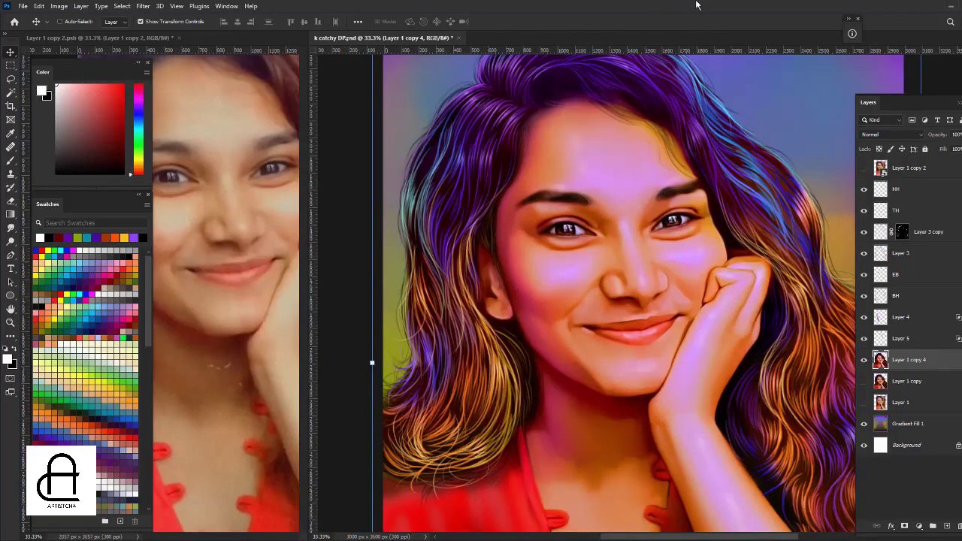
key(ctrl+plus)
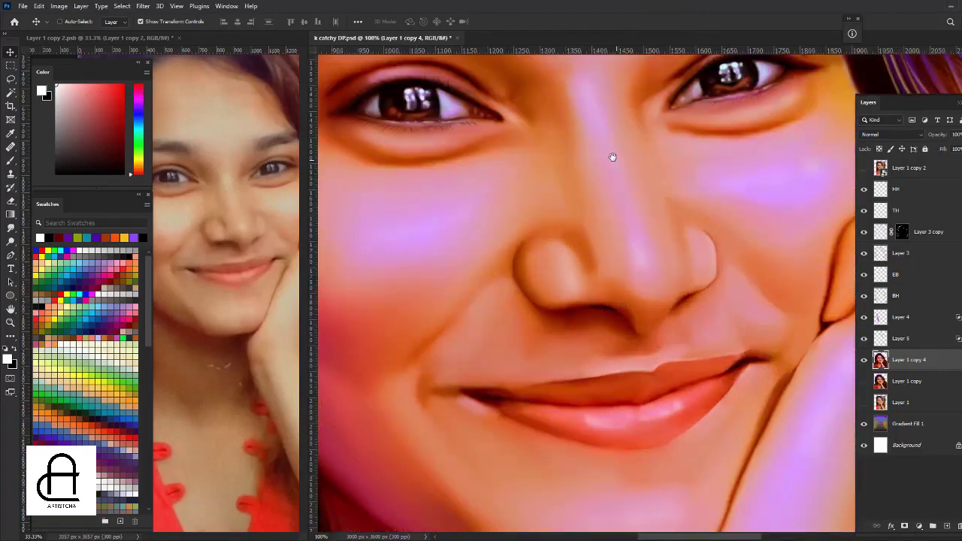
click(594, 100)
click(605, 132)
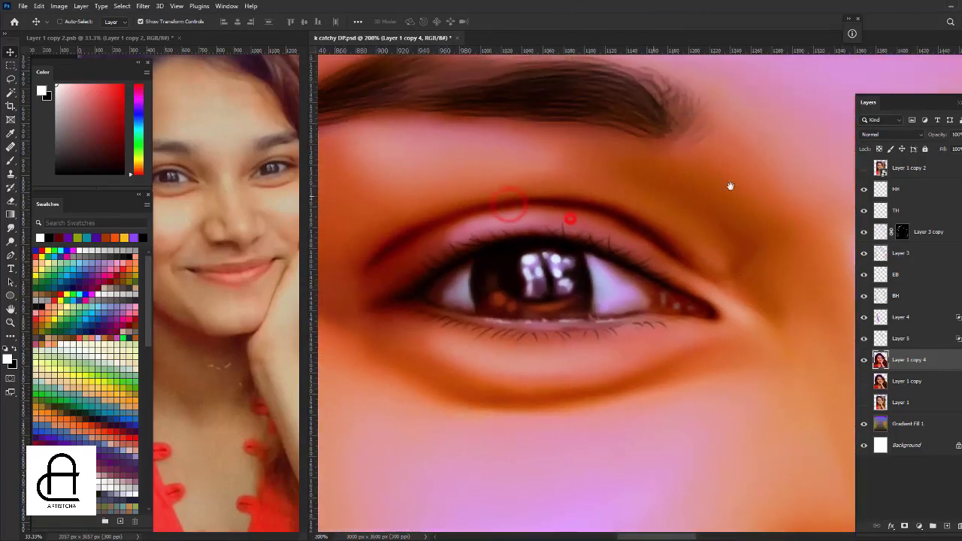
Airbrush small near-white highlights on the HH layer in the iris and inner eye corner.
click(898, 190)
key(b)
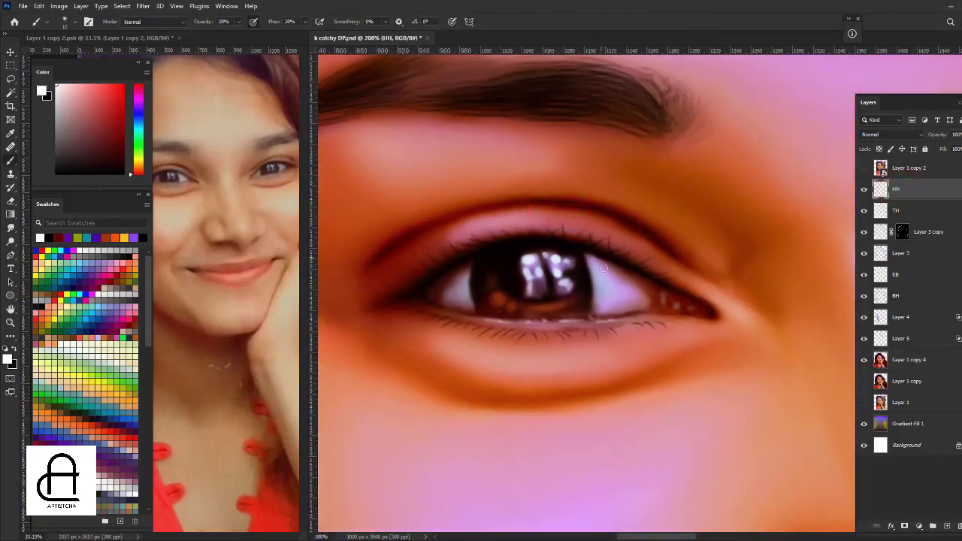
click(253, 22)
click(65, 96)
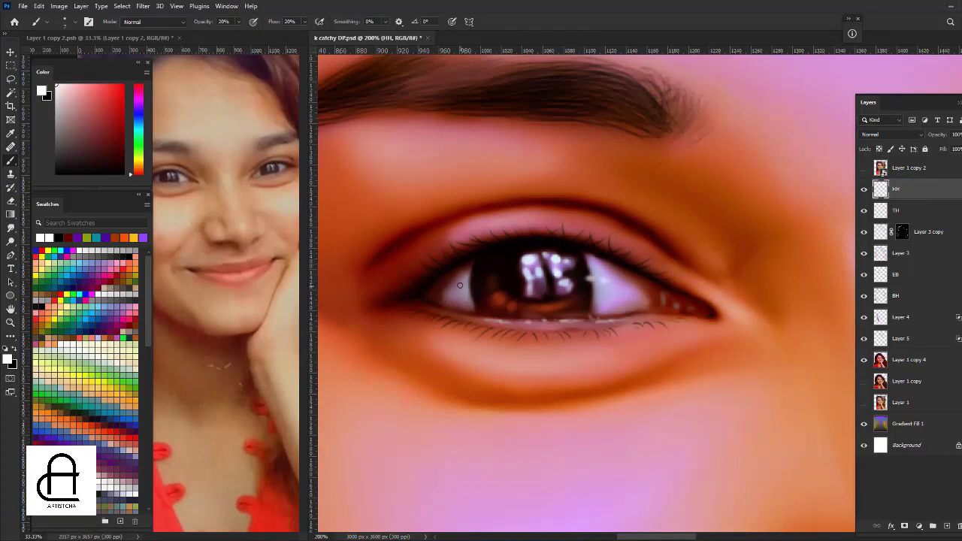
drag(586, 280, 598, 278)
mouse_move(698, 235)
mouse_down()
mouse_move(736, 201)
mouse_move(723, 203)
mouse_up()
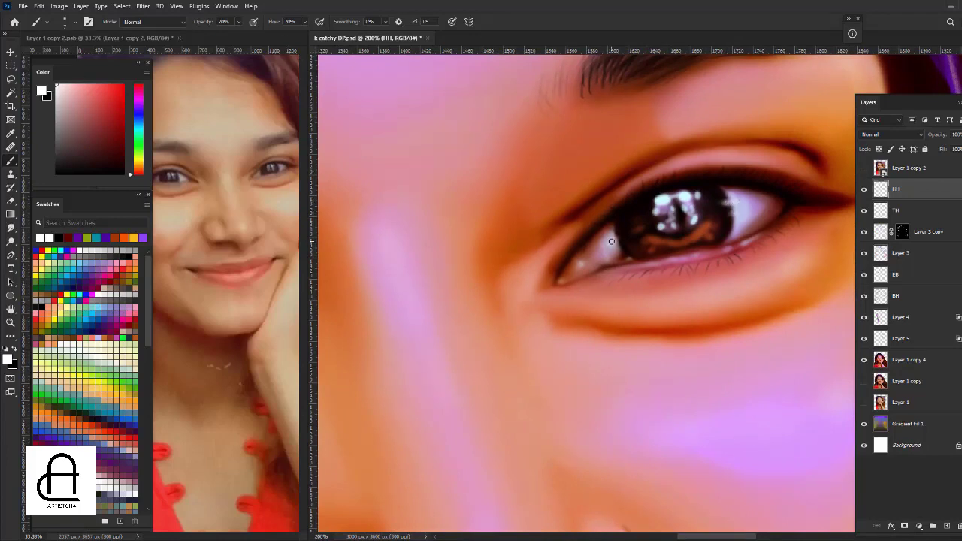
drag(613, 238, 620, 234)
key(ctrl+0)
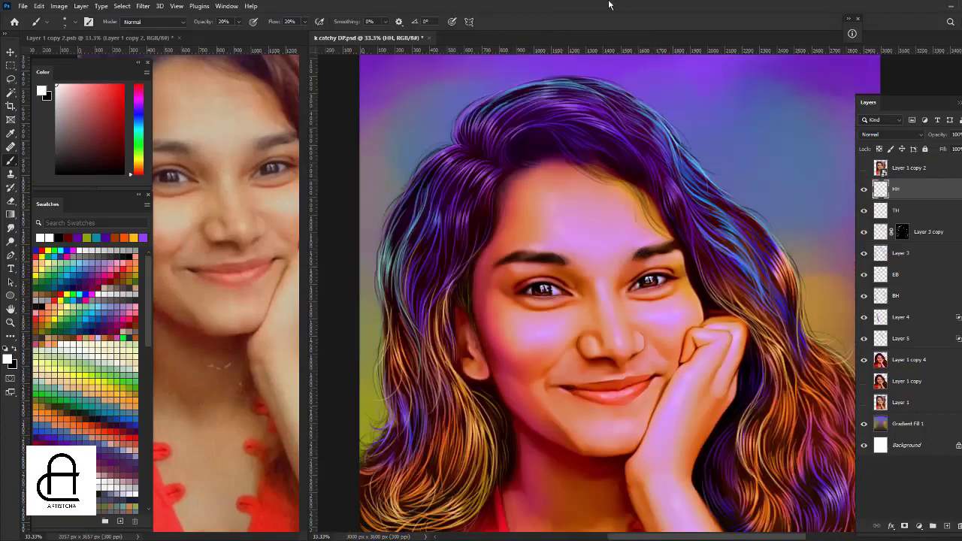
Zoom out to the whole portrait and save catchy DP.psd.
key(ctrl+plus)
key(ctrl+plus)
key(bracketright)
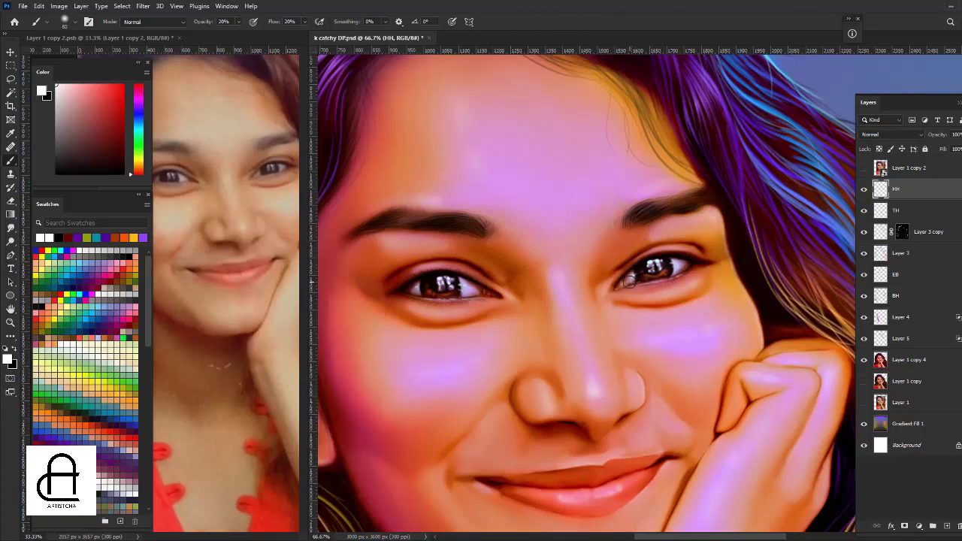
key(v)
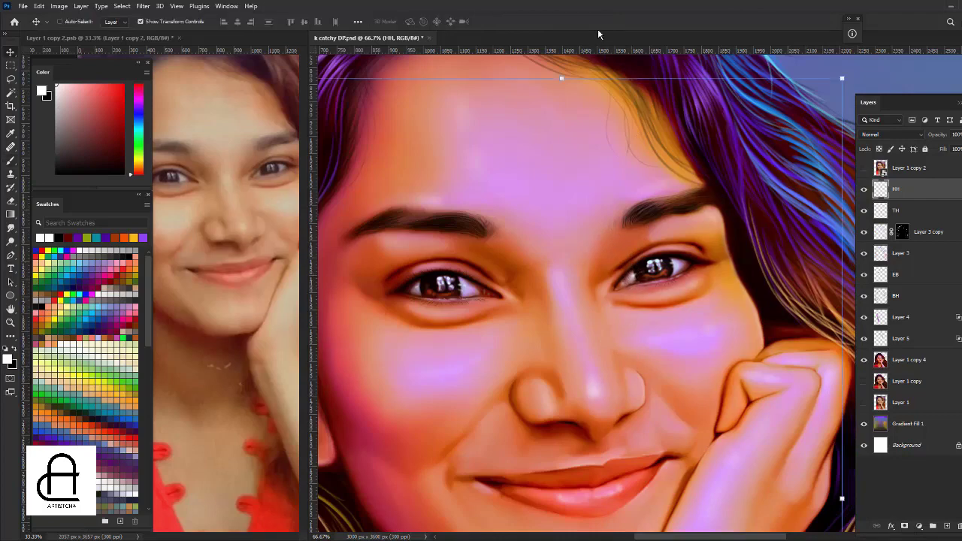
key(ctrl+minus)
key(ctrl+minus)
key(ctrl+minus)
key(ctrl+s)
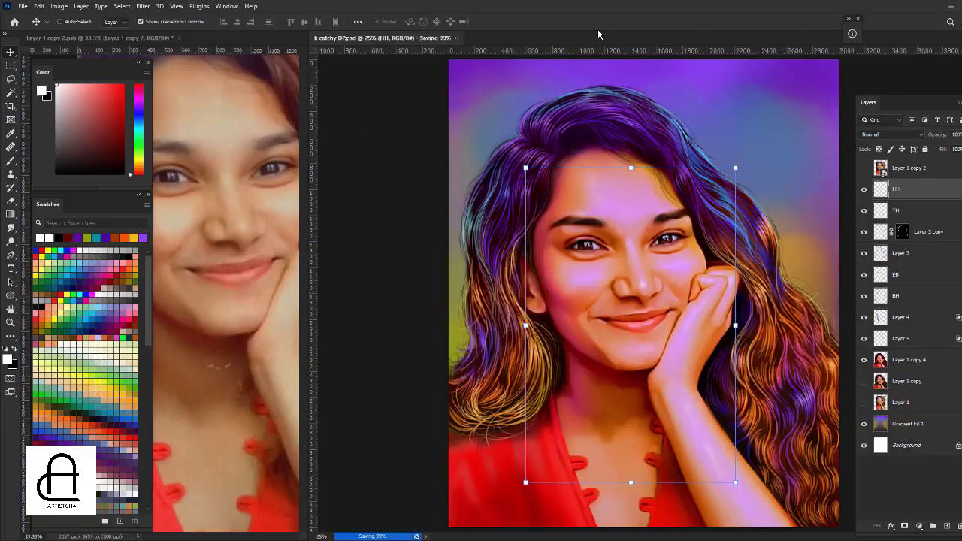